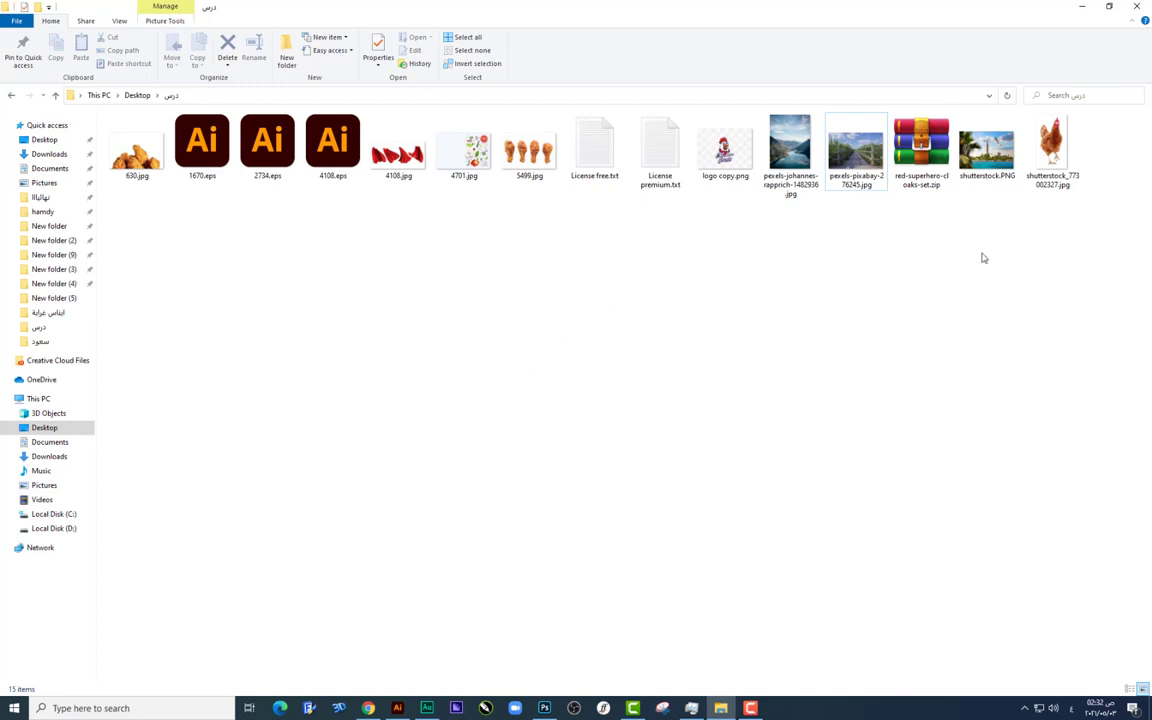
# Step: Select the blue sky with the Magic Wand and extend it with Select > Similar
pyautogui.moveTo(1080, 214); pyautogui.dragTo(239, 237)
pyautogui.click(545, 708)
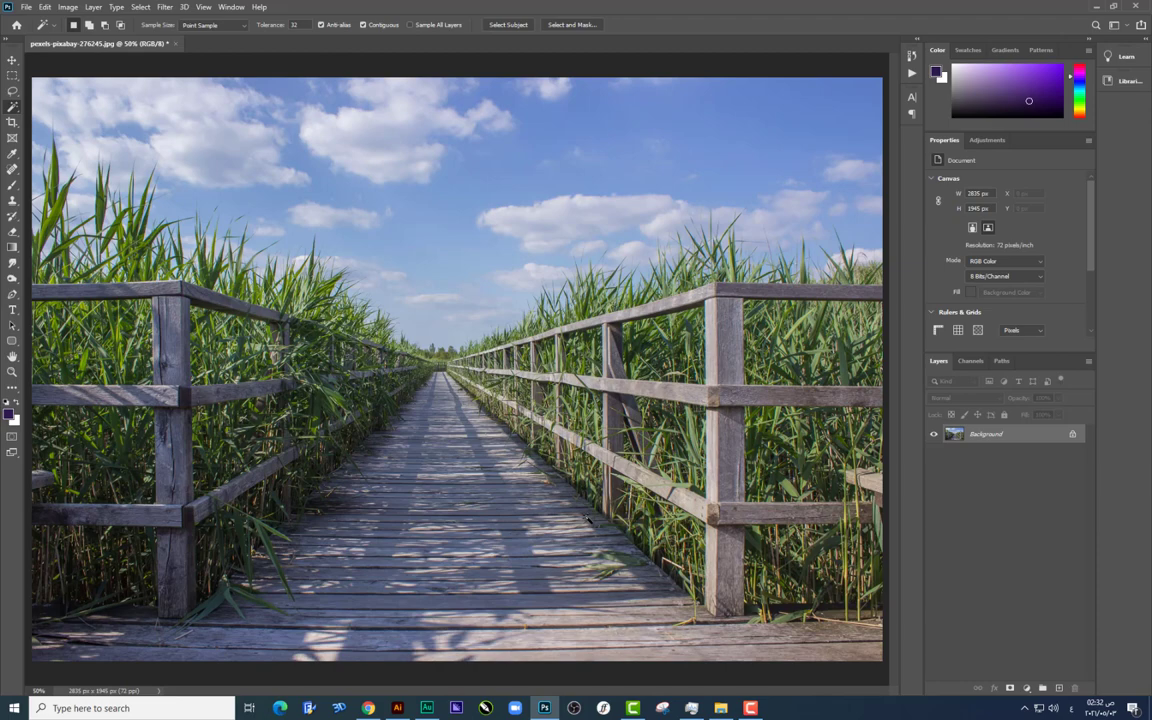
pyautogui.hotkey('ctrl', '-')
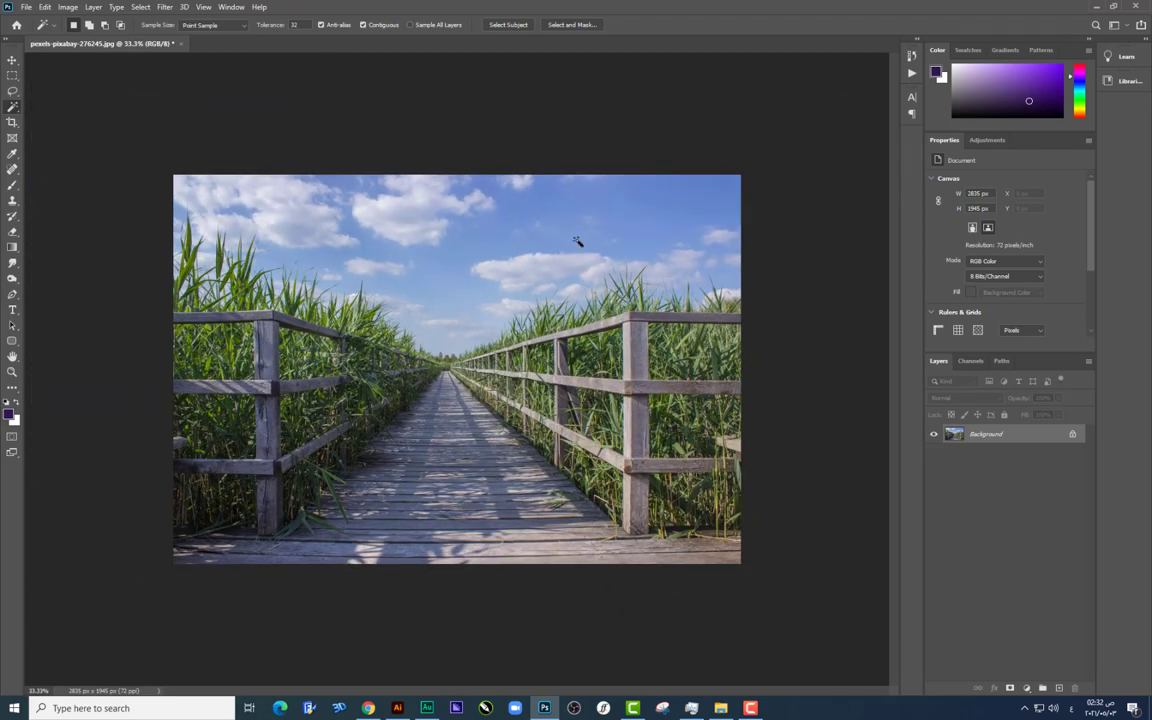
pyautogui.click(520, 236)
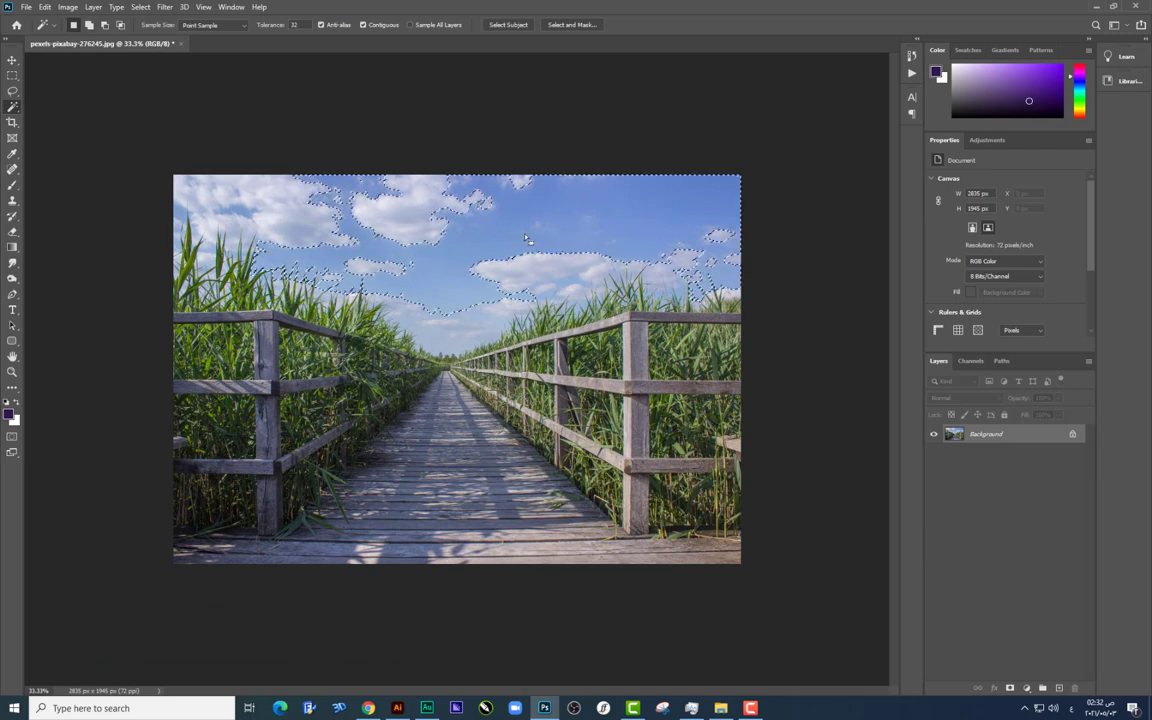
pyautogui.click(140, 7)
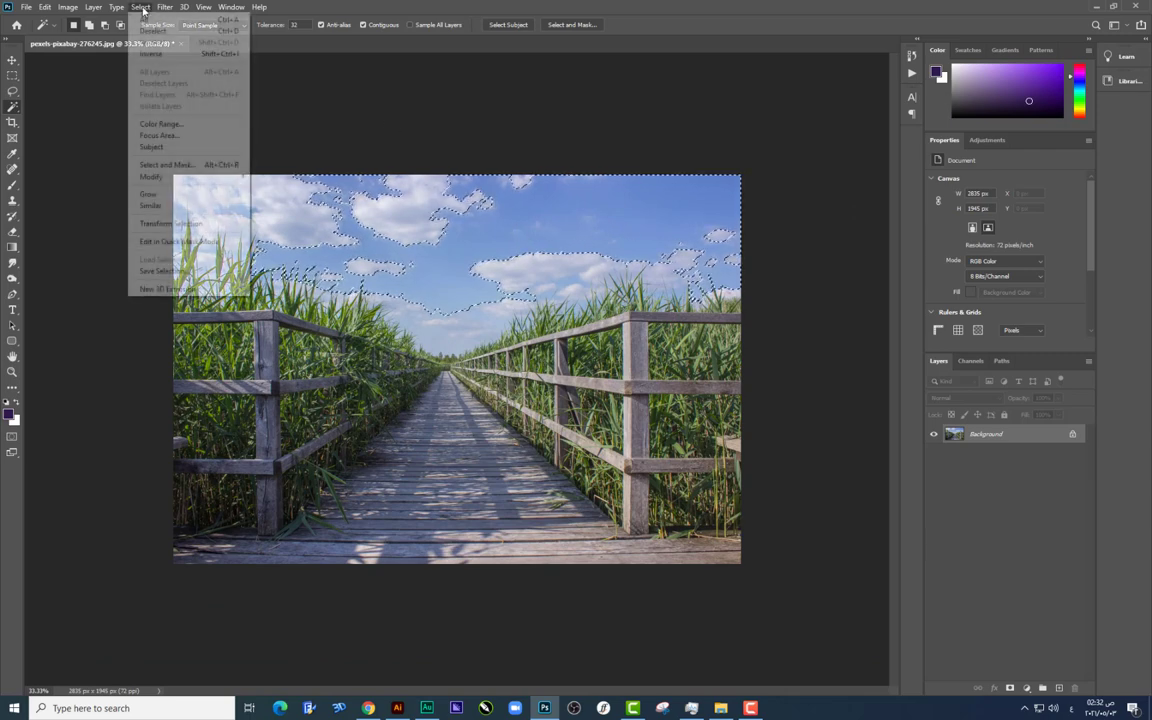
pyautogui.click(169, 210)
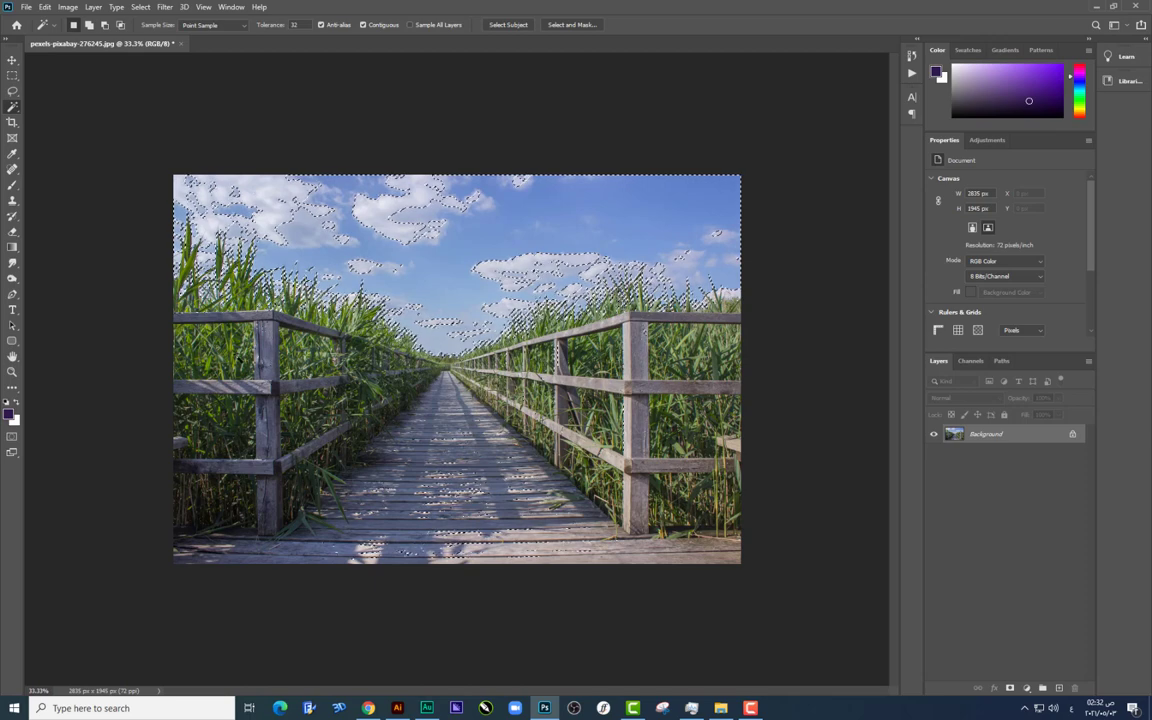
pyautogui.rightClick(12, 107)
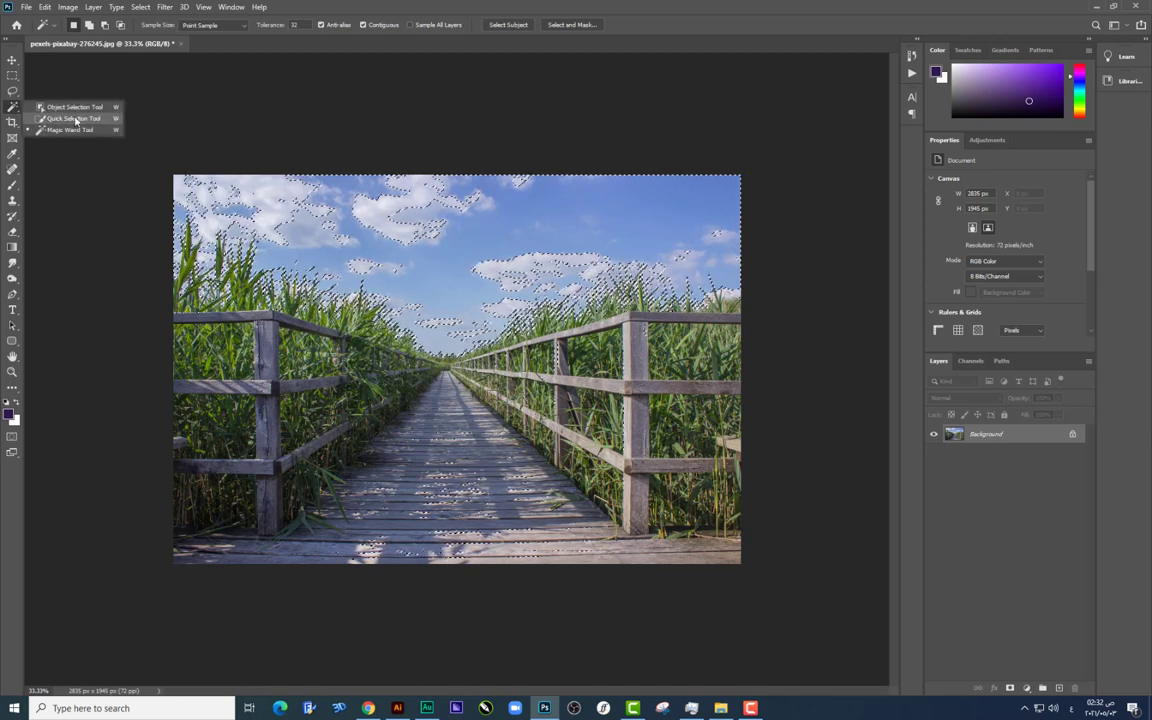
pyautogui.click(72, 118)
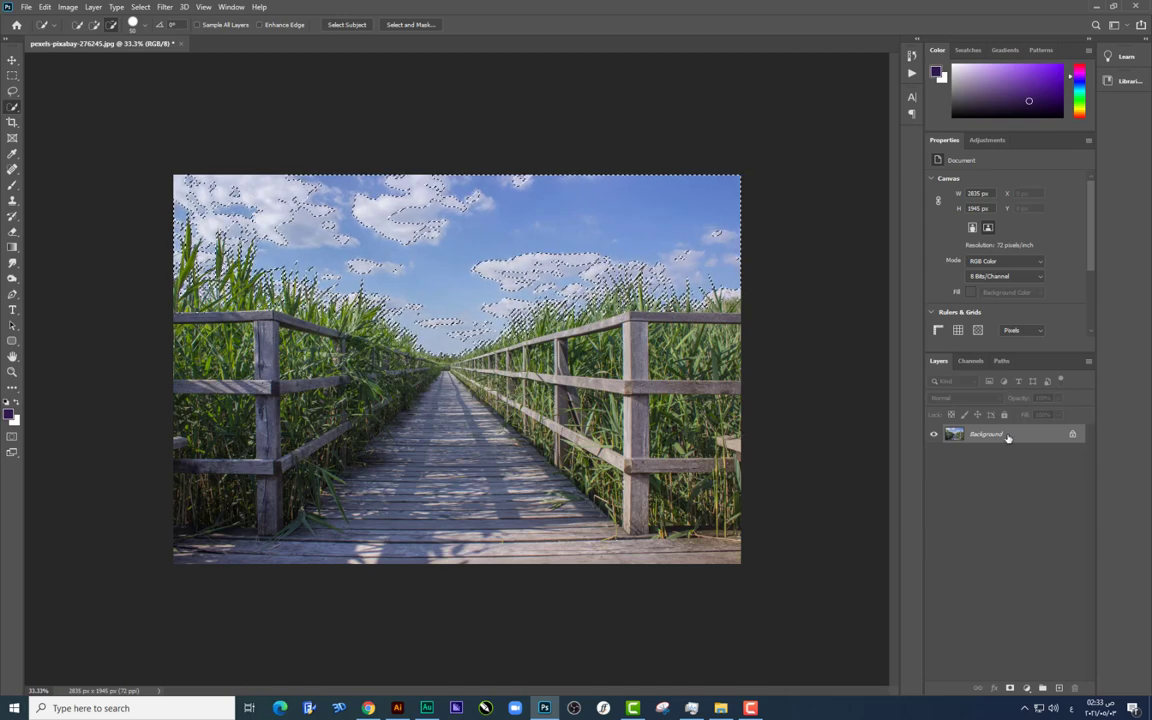
# Step: Unlock the Background as Layer 0 and delete the selected sky to transparency
pyautogui.doubleClick(1007, 437)
pyautogui.press('Return')
pyautogui.press('Delete')
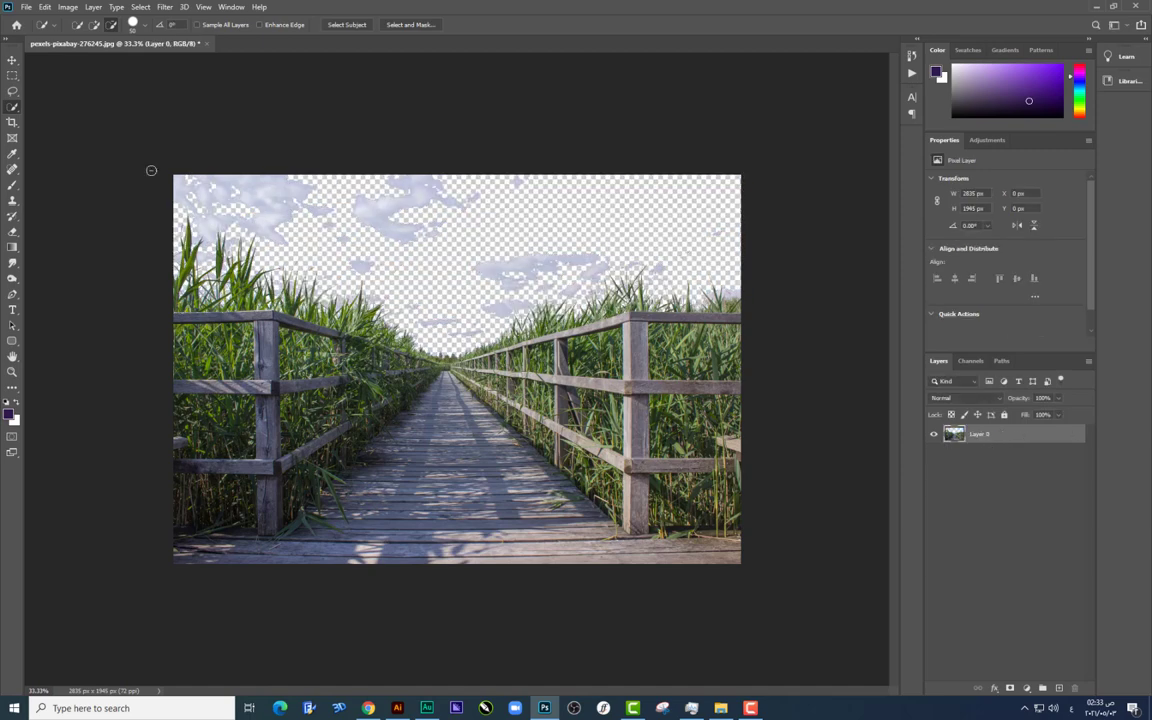
pyautogui.rightClick(12, 106)
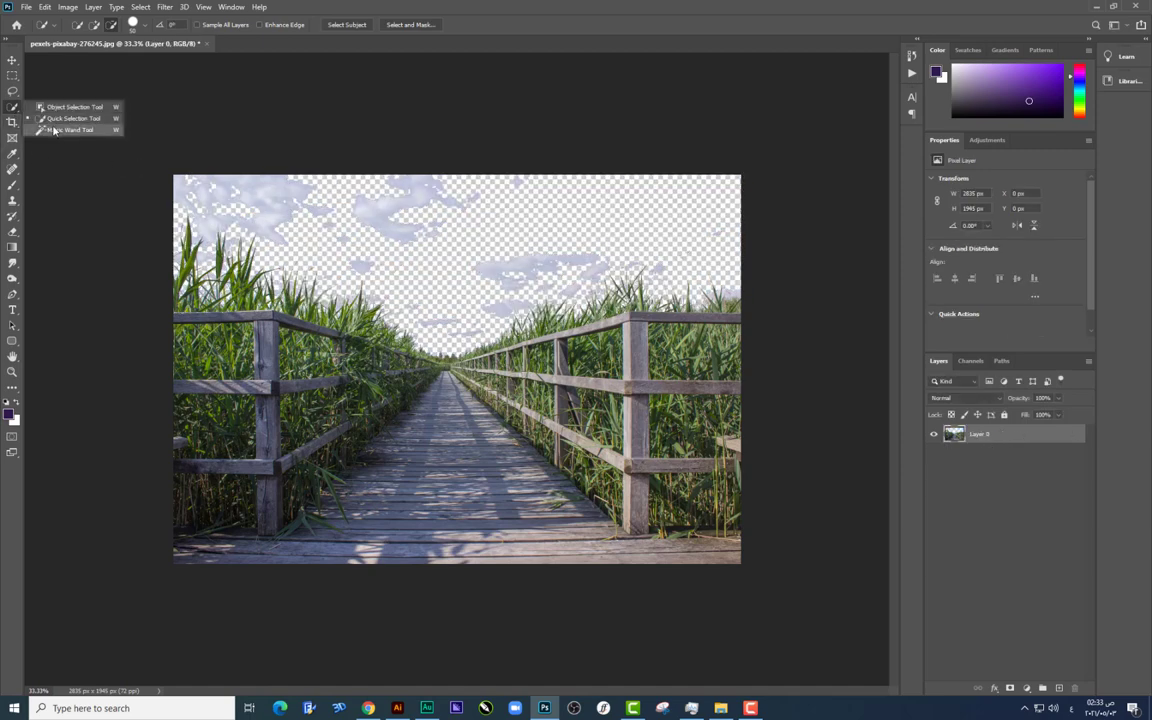
pyautogui.click(60, 119)
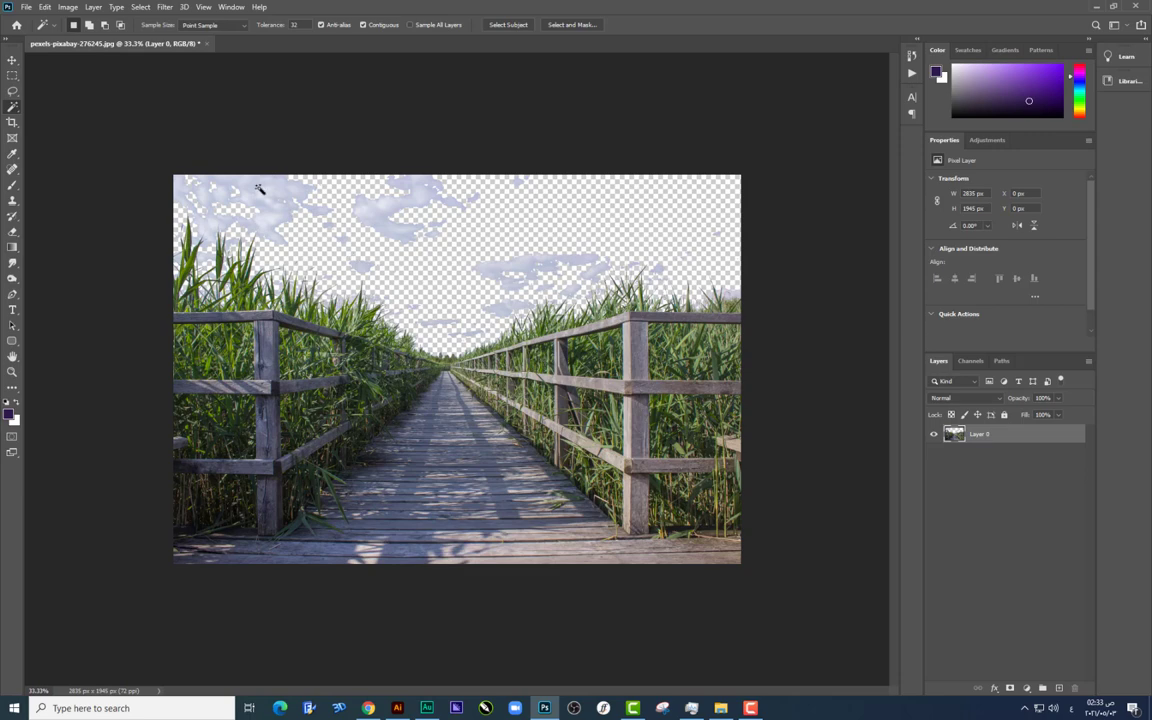
# Step: Extend the selection to the leftover clouds, subtracting the boardwalk and the spot by the fence post
pyautogui.click(140, 8)
pyautogui.click(156, 206)
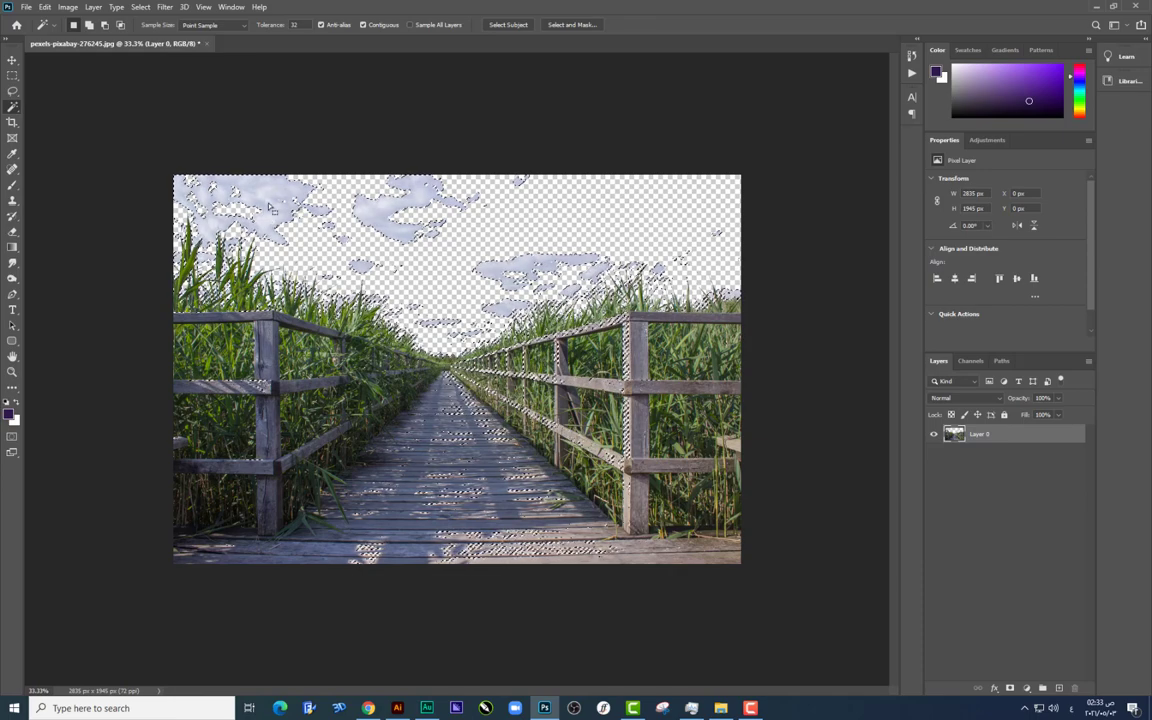
pyautogui.rightClick(19, 113)
pyautogui.click(60, 107)
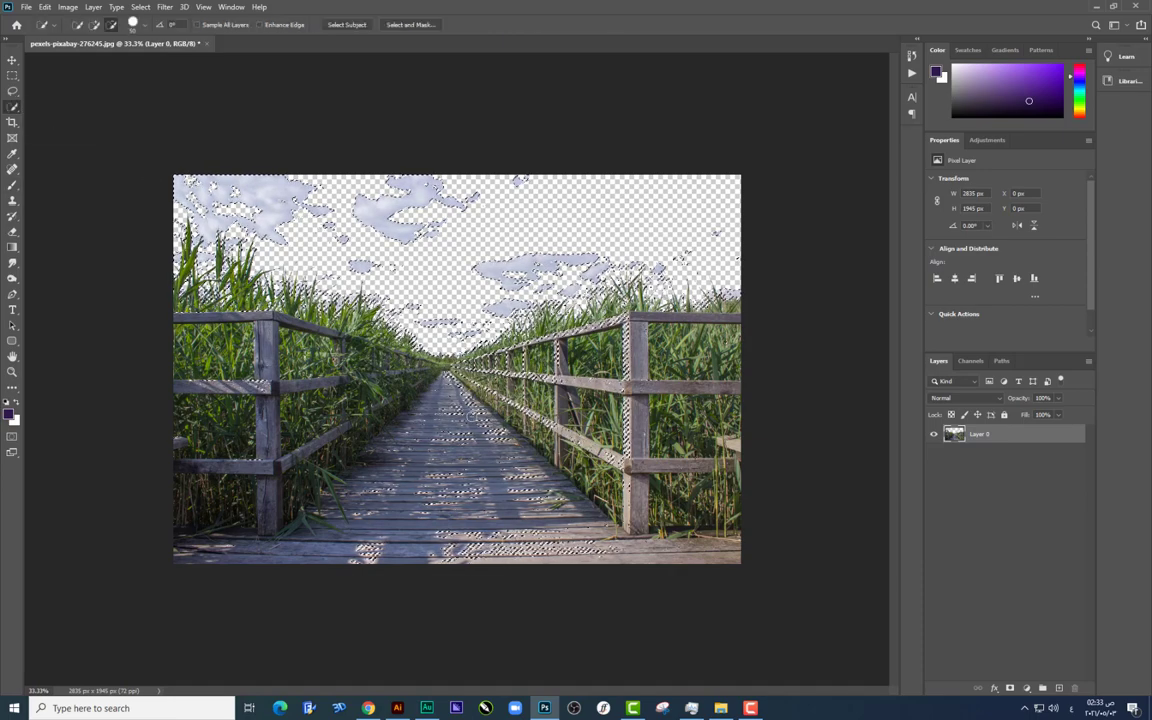
pyautogui.moveTo(586, 588); pyautogui.dragTo(586, 540)
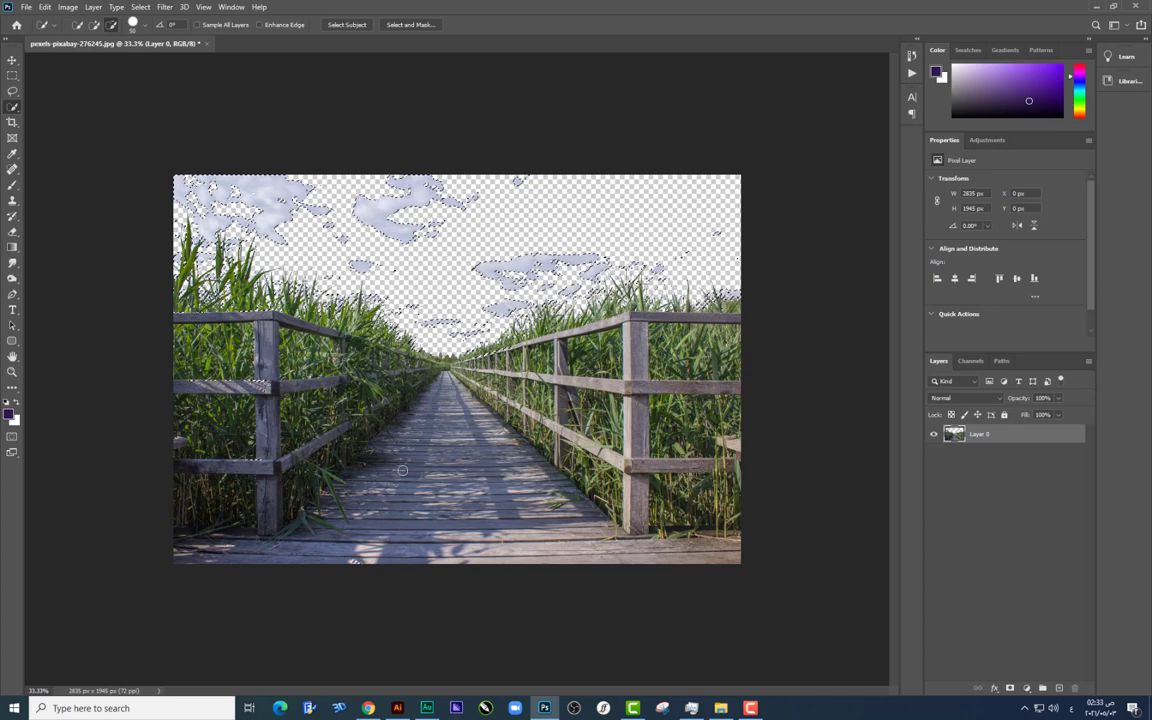
pyautogui.moveTo(289, 397); pyautogui.dragTo(214, 387)
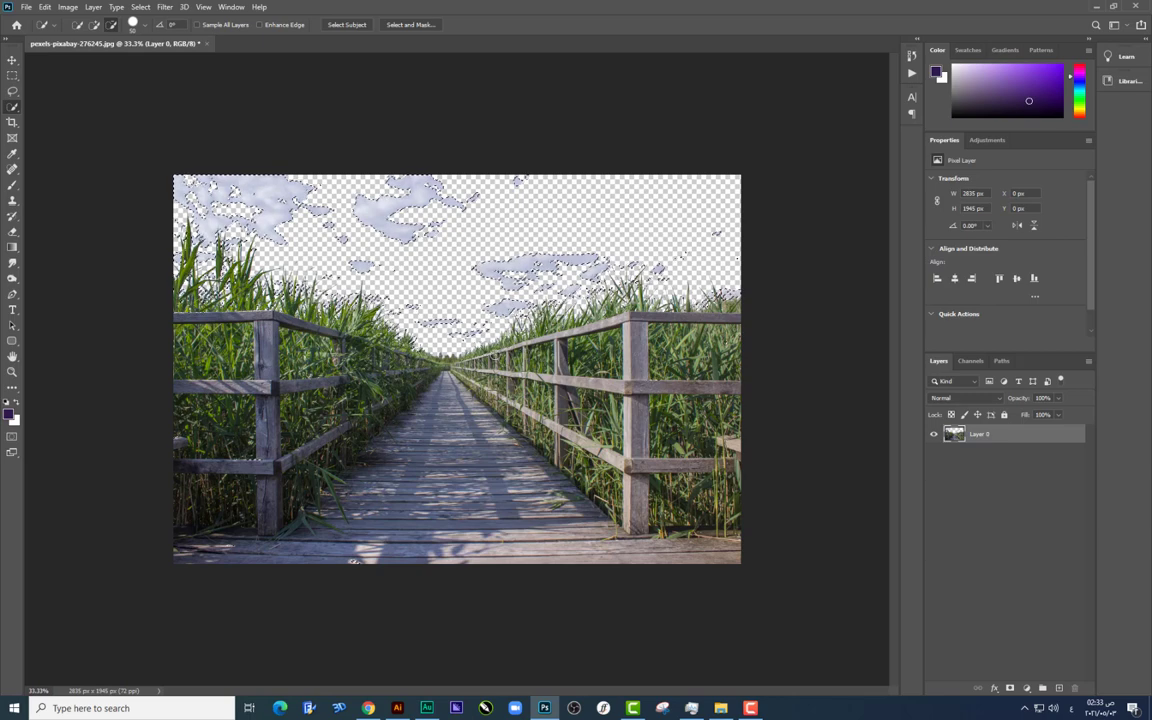
# Step: Delete the selected clouds, deselect, and return to the File Explorer image folder
pyautogui.press('Delete')
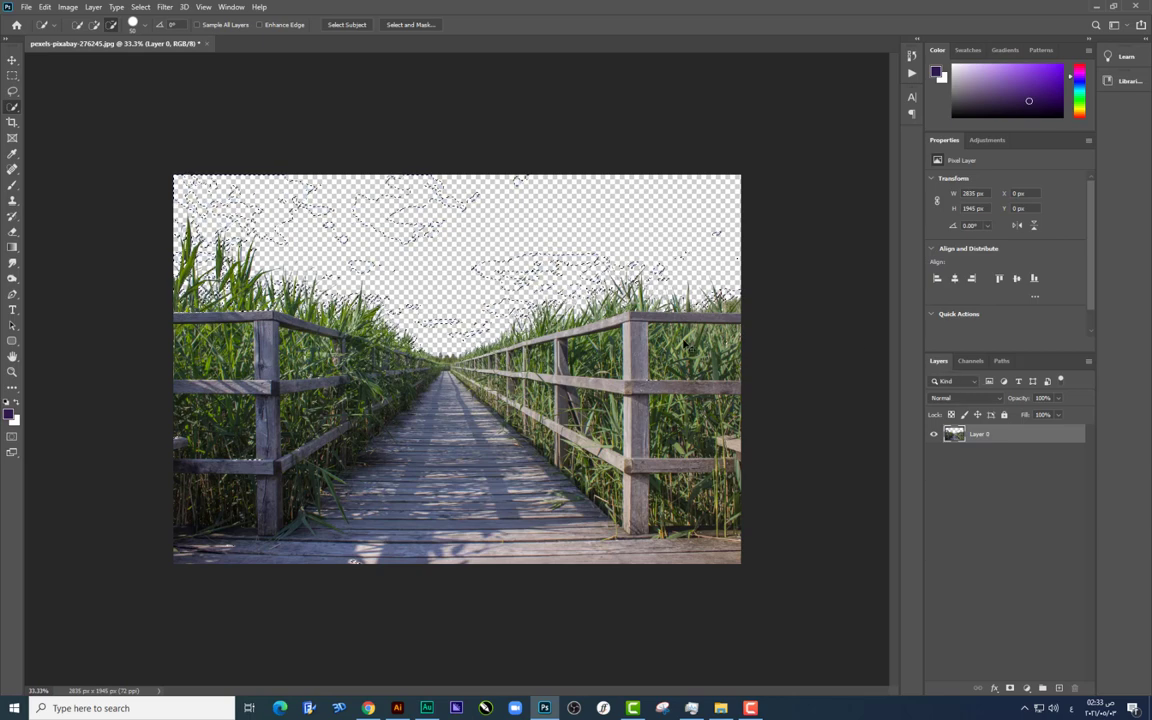
pyautogui.hotkey('ctrl', 'd')
pyautogui.click(13, 58)
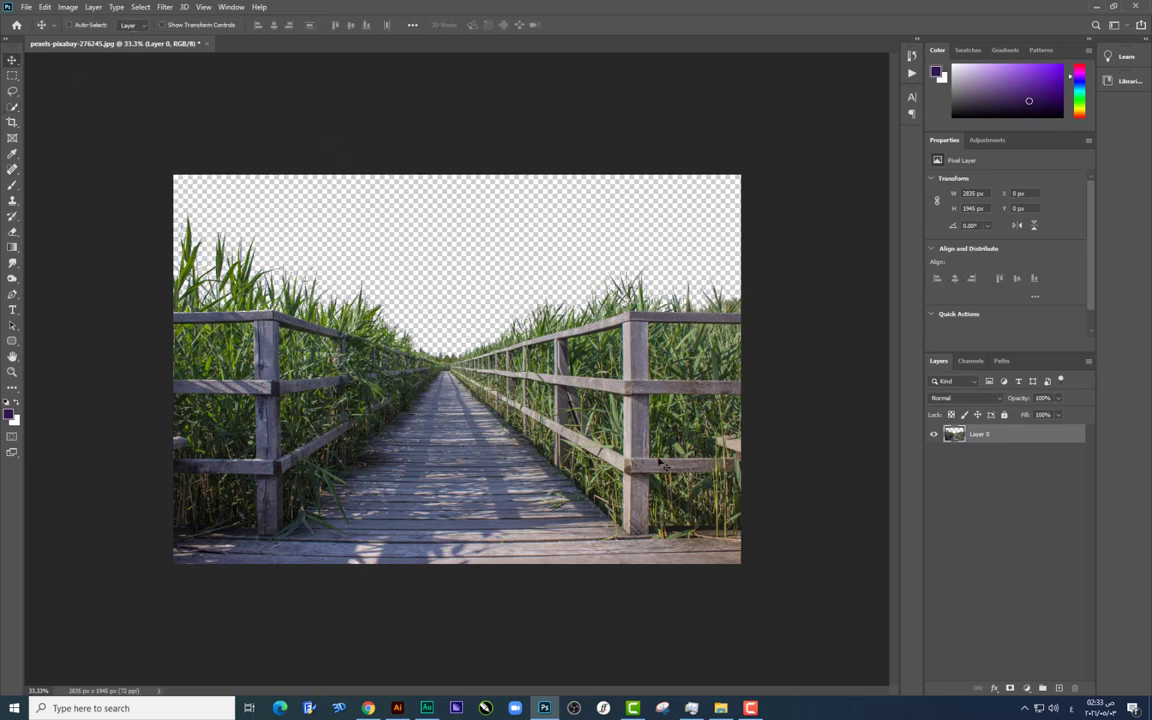
pyautogui.click(720, 708)
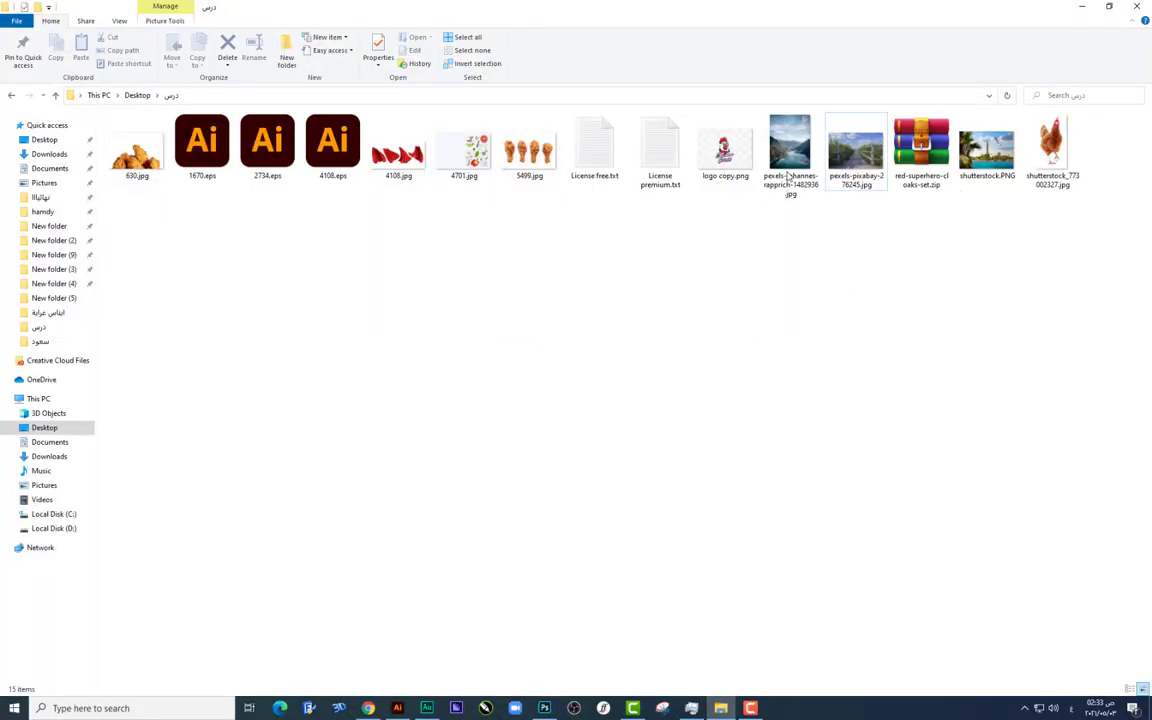
# Step: Place pexels-johannes-rapprich-1482936.jpg below Layer 0, stretched to full width and raised so peaks show
pyautogui.moveTo(789, 177); pyautogui.dragTo(507, 425)
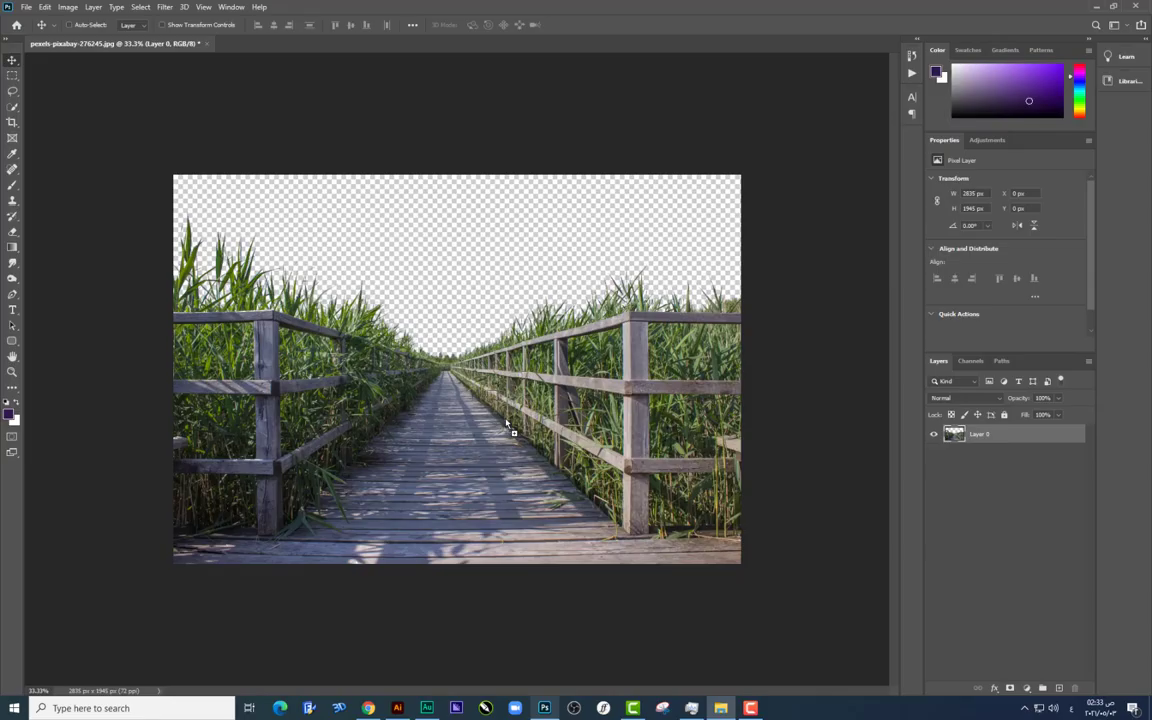
pyautogui.moveTo(445, 325); pyautogui.dragTo(445, 325)
pyautogui.press('Return')
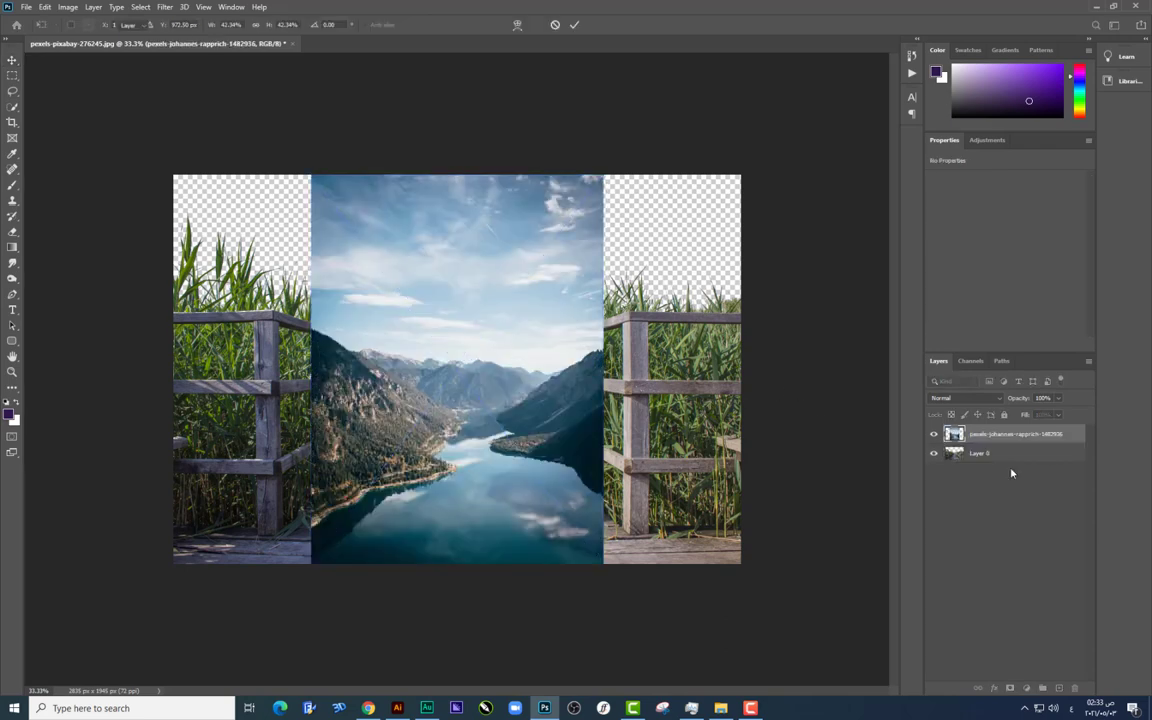
pyautogui.moveTo(1000, 445); pyautogui.dragTo(1000, 462)
pyautogui.hotkey('ctrl', 't')
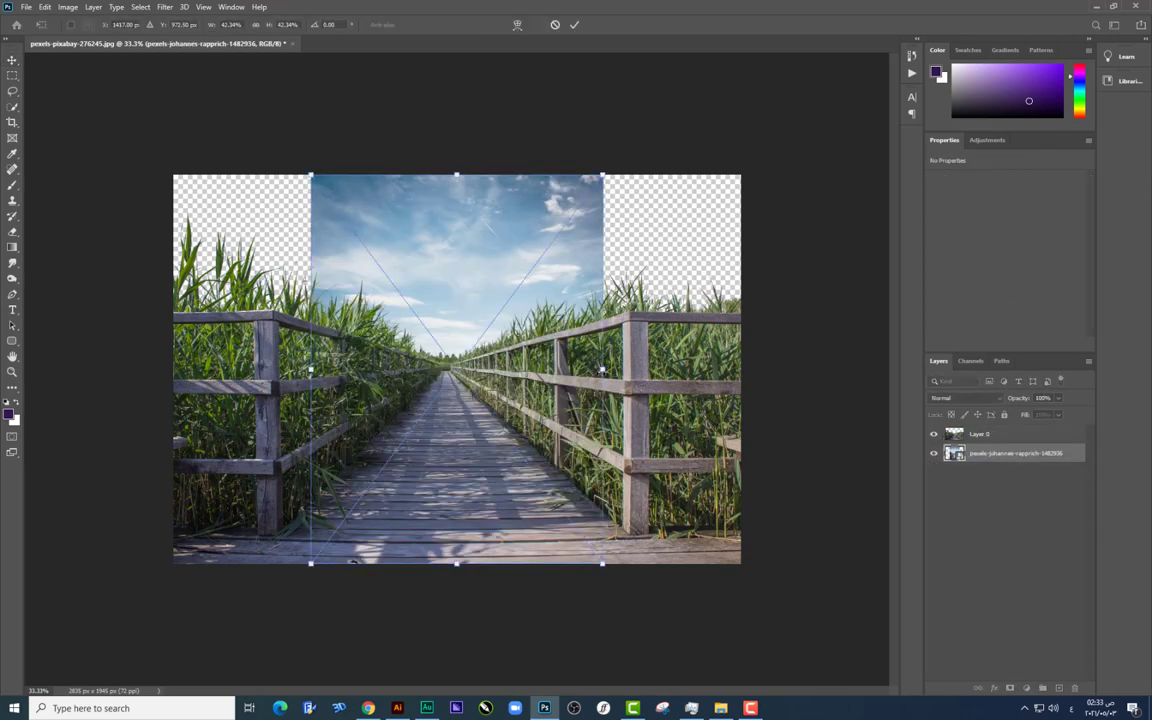
pyautogui.moveTo(603, 369); pyautogui.dragTo(742, 368)
pyautogui.press('Return')
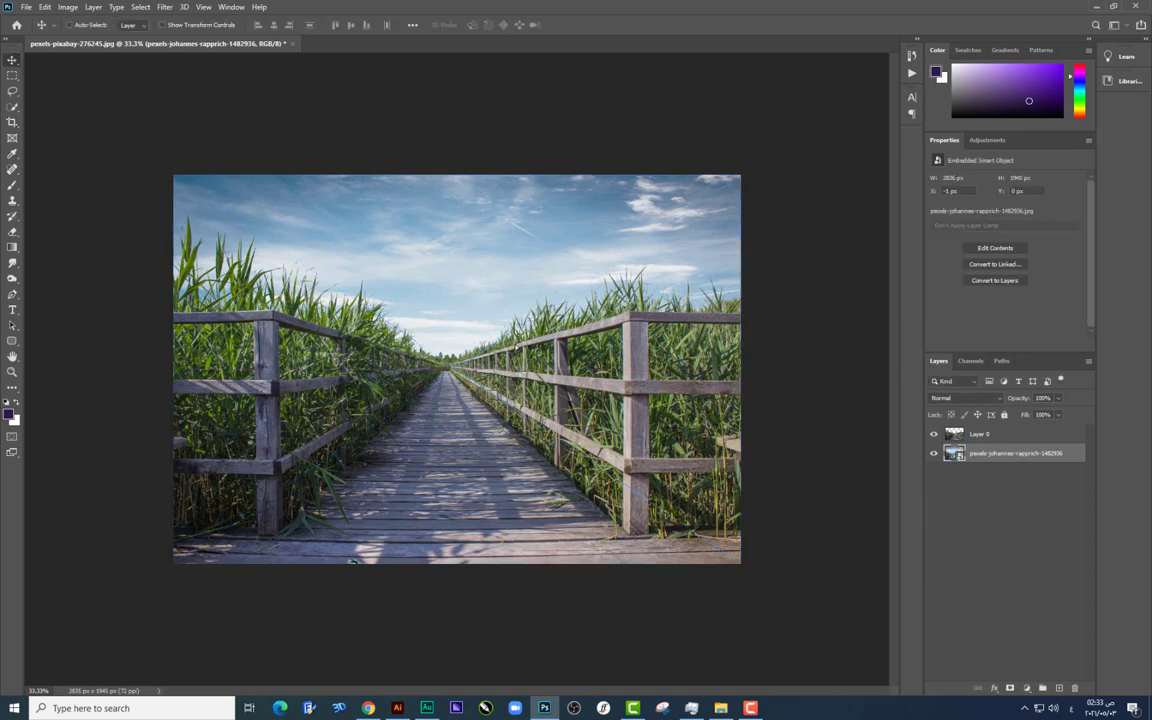
pyautogui.moveTo(497, 411)
pyautogui.mouseDown()
pyautogui.moveTo(497, 327)
pyautogui.moveTo(476, 327)
pyautogui.mouseUp()
# Step: Place shutterstock.PNG on the canvas, enlarge it, then rotate it 180° and flip it vertically
pyautogui.click(720, 707)
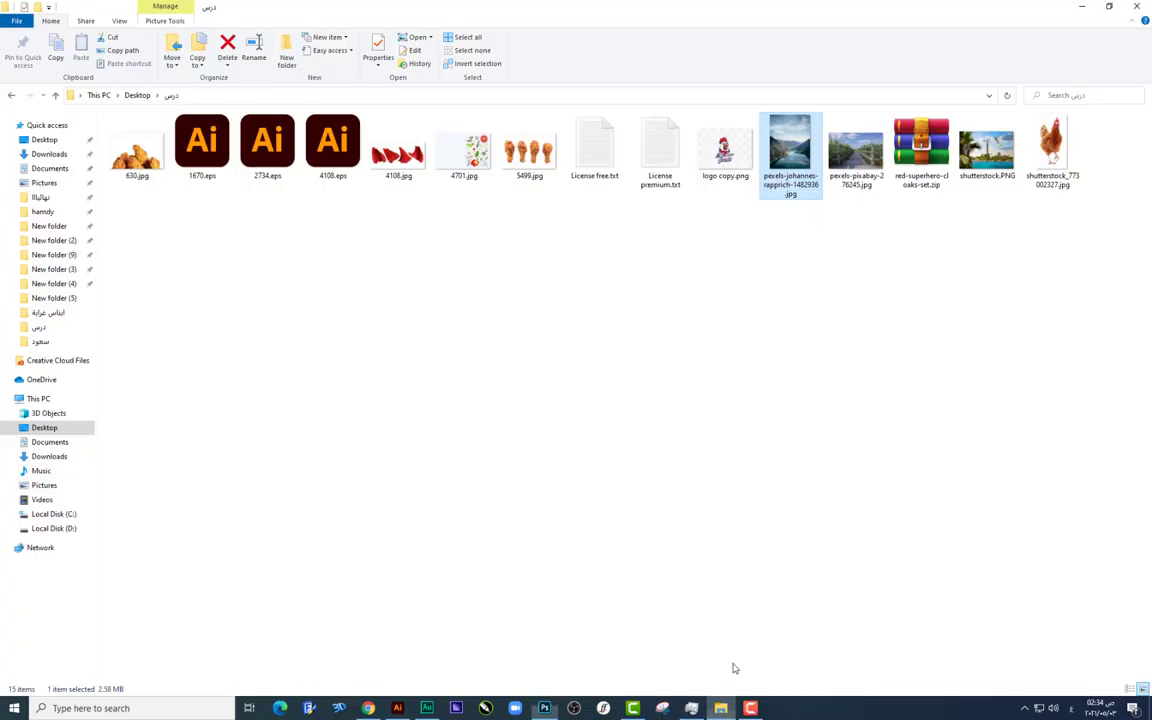
pyautogui.click(892, 409)
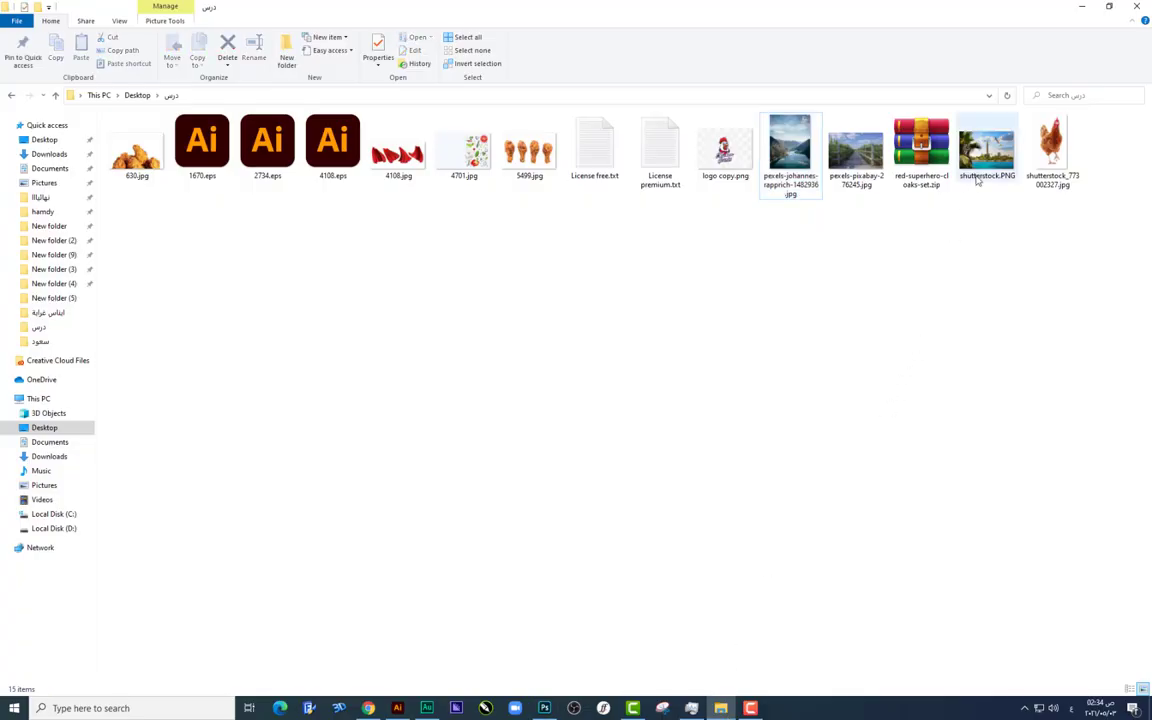
pyautogui.moveTo(982, 158); pyautogui.dragTo(627, 657)
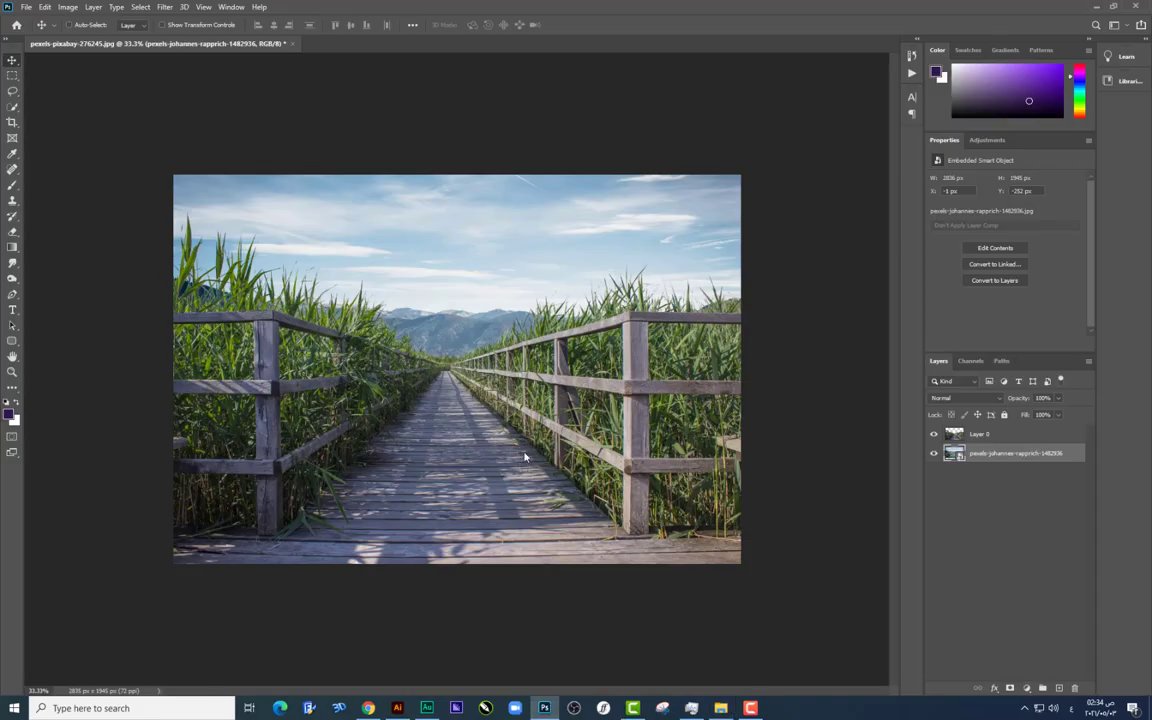
pyautogui.moveTo(627, 657); pyautogui.dragTo(512, 371)
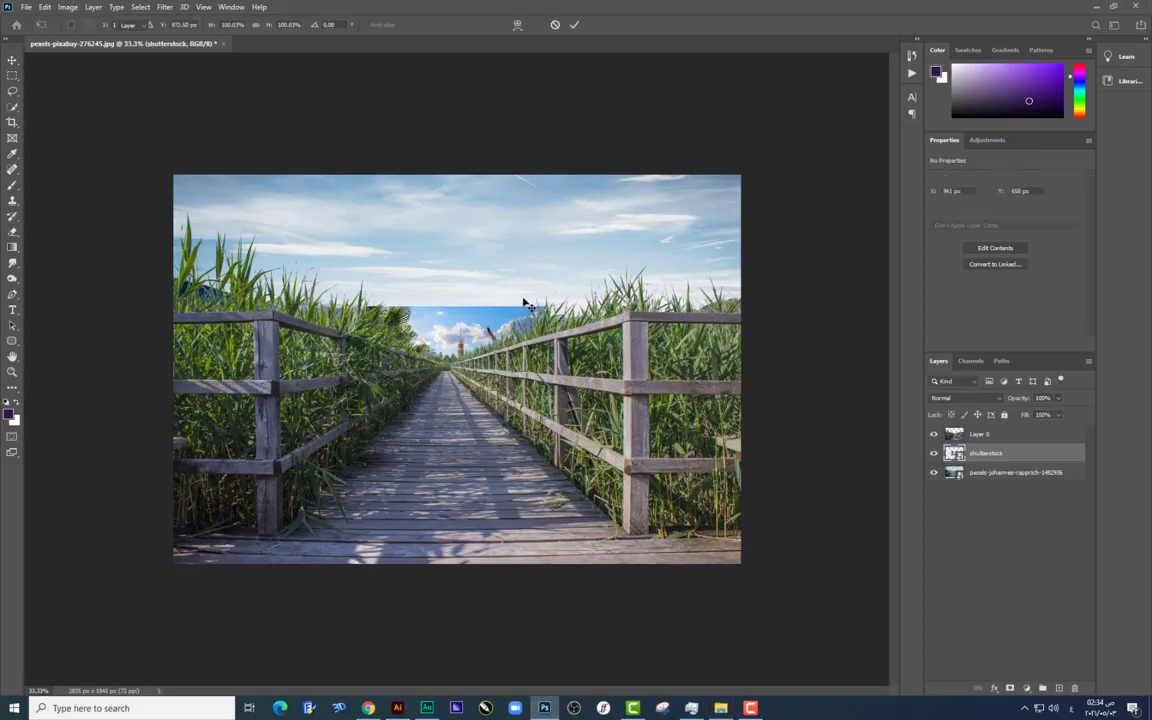
pyautogui.moveTo(547, 307); pyautogui.dragTo(667, 225)
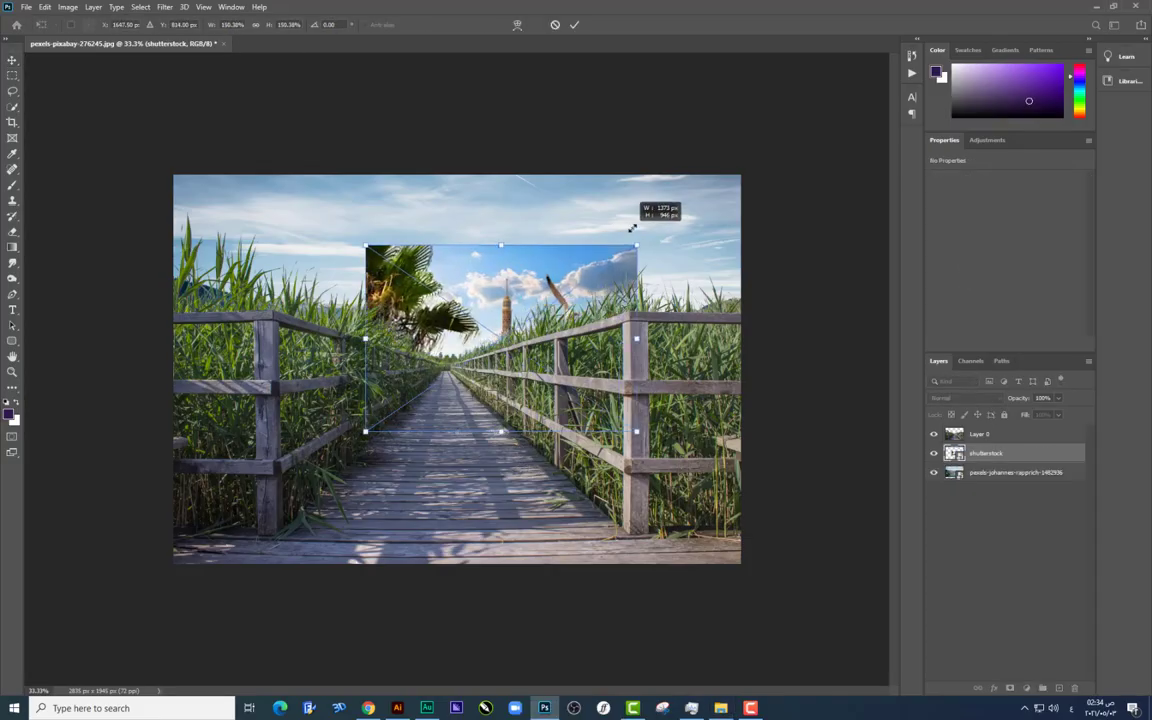
pyautogui.rightClick(608, 279)
pyautogui.click(645, 360)
pyautogui.rightClick(572, 297)
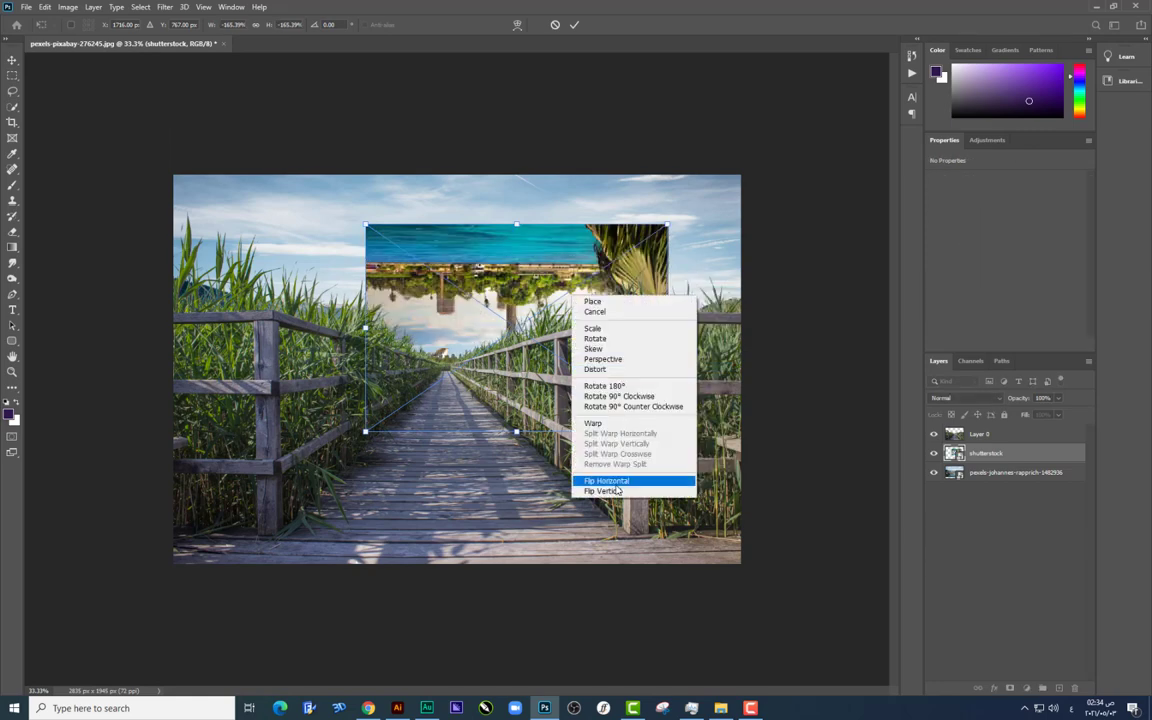
pyautogui.click(618, 490)
pyautogui.press('Return')
# Step: Shift the shutterstock layer right, stretch it toward the edge, and hide it
pyautogui.moveTo(704, 375); pyautogui.dragTo(770, 376)
pyautogui.hotkey('ctrl', 't')
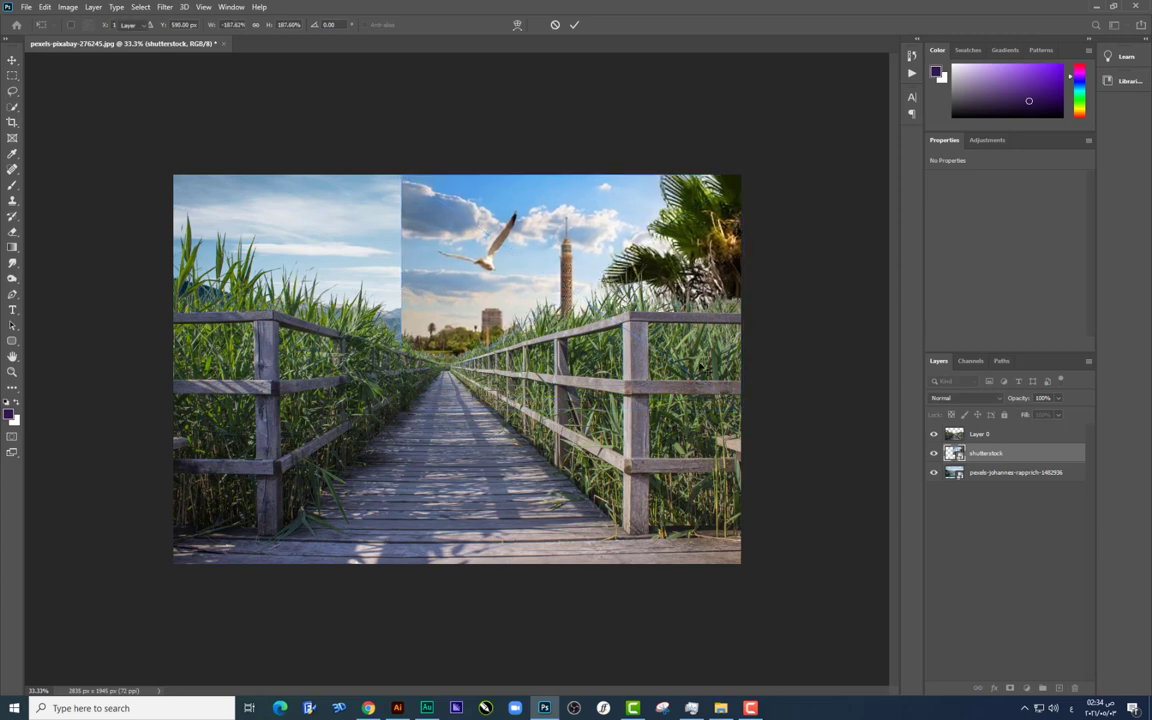
pyautogui.press('Return')
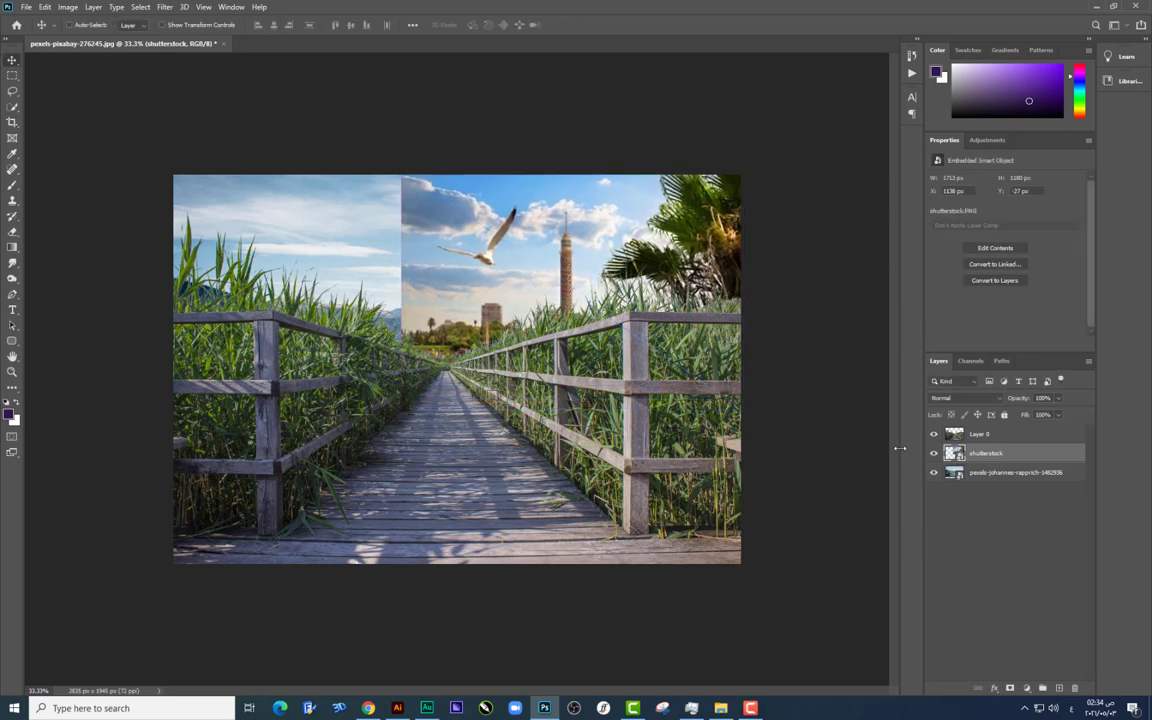
pyautogui.click(933, 454)
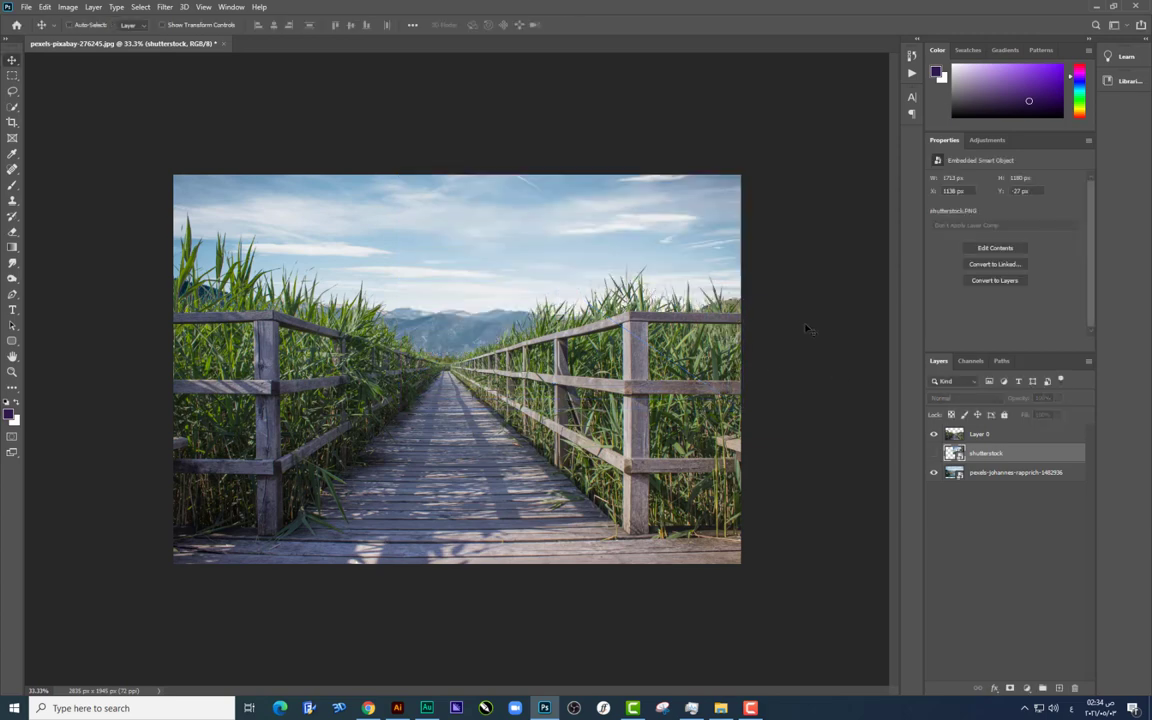
pyautogui.click(725, 710)
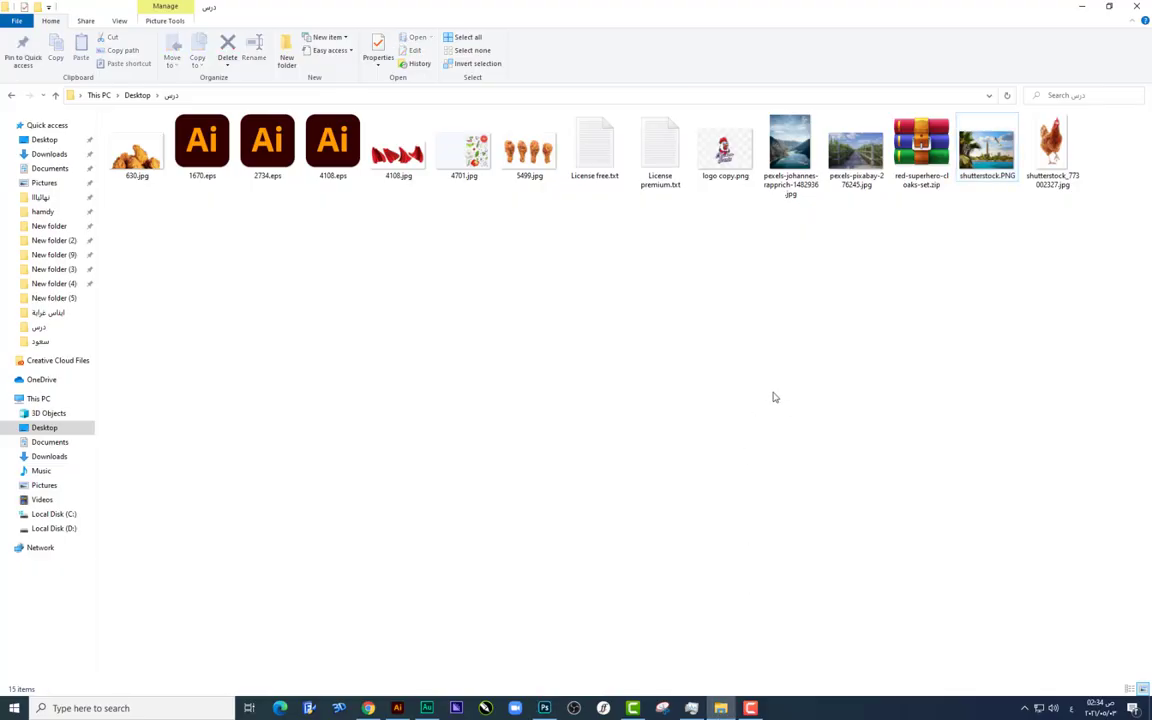
# Step: Open shutterstock_773002327.jpg in its own tab and duplicate its Background as Layer 1
pyautogui.moveTo(1040, 165)
pyautogui.mouseDown()
pyautogui.moveTo(548, 712)
pyautogui.moveTo(450, 300)
pyautogui.mouseUp()
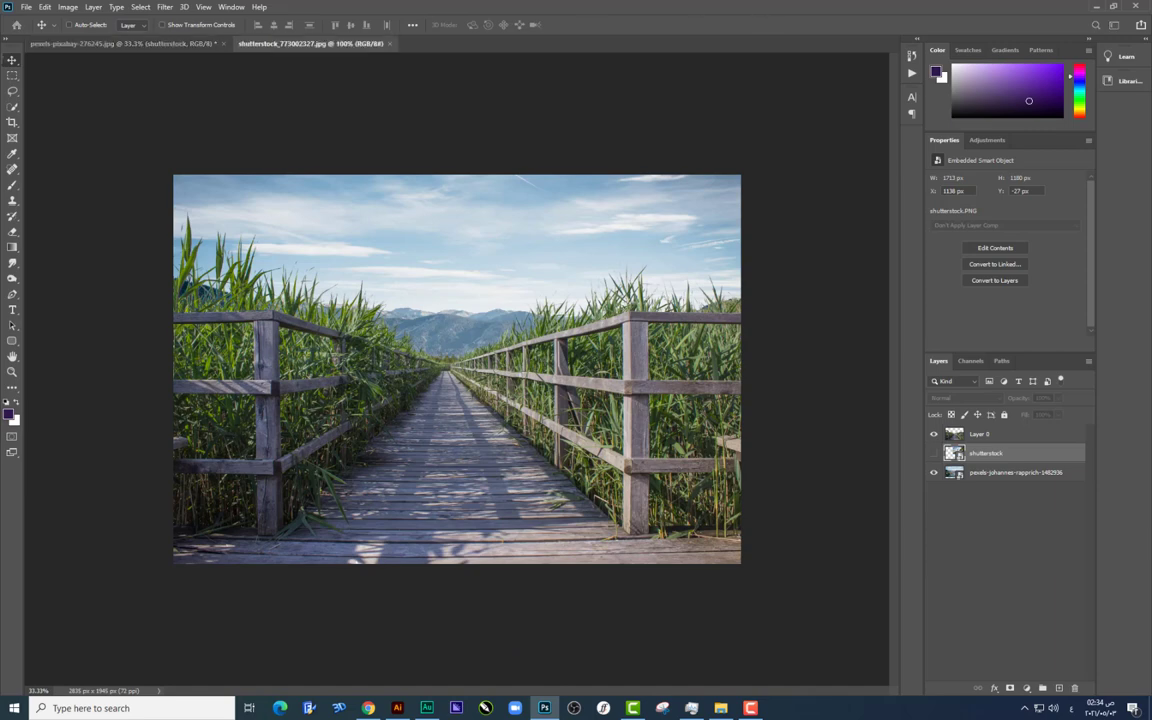
pyautogui.rightClick(12, 107)
pyautogui.click(60, 130)
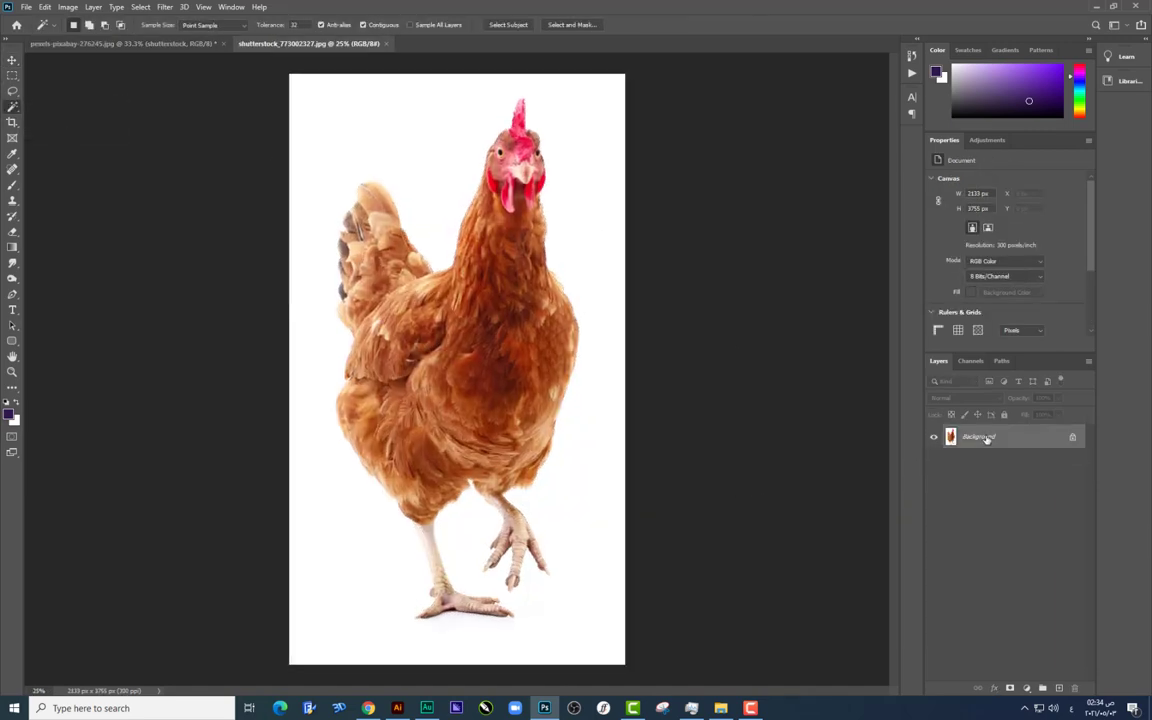
pyautogui.hotkey('ctrl', '+')
pyautogui.scroll(-3, 710, 329)
pyautogui.click(390, 416)
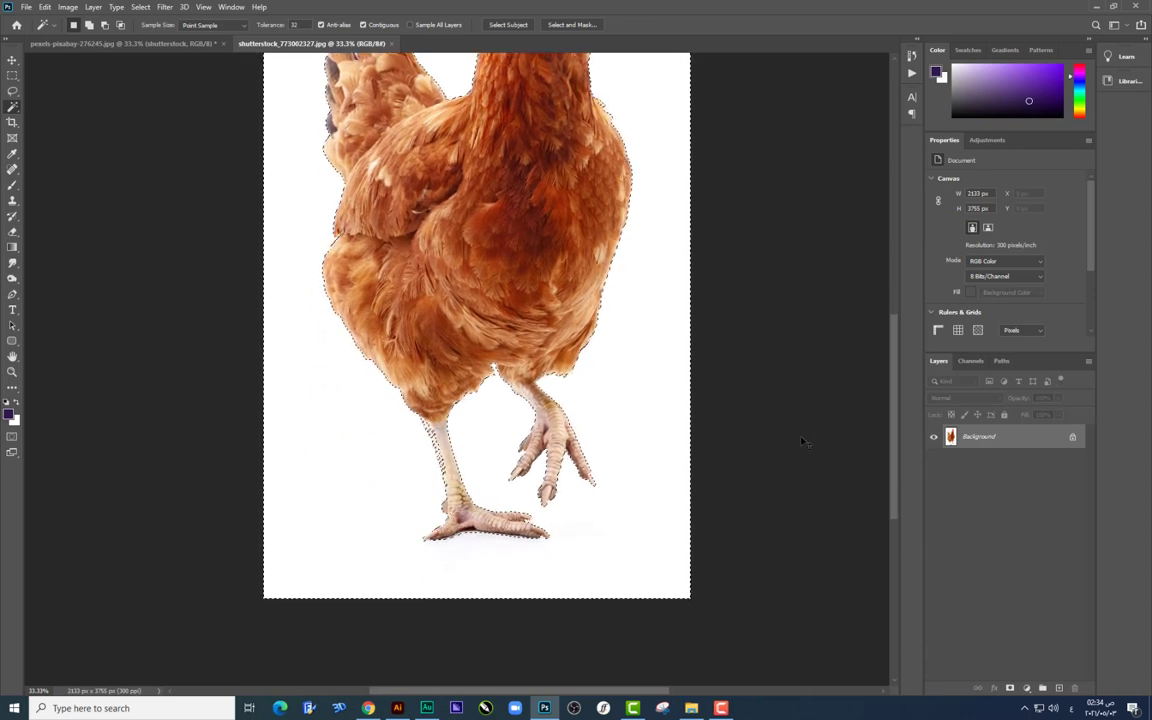
pyautogui.hotkey('ctrl', 'd')
pyautogui.moveTo(577, 389); pyautogui.dragTo(575, 424)
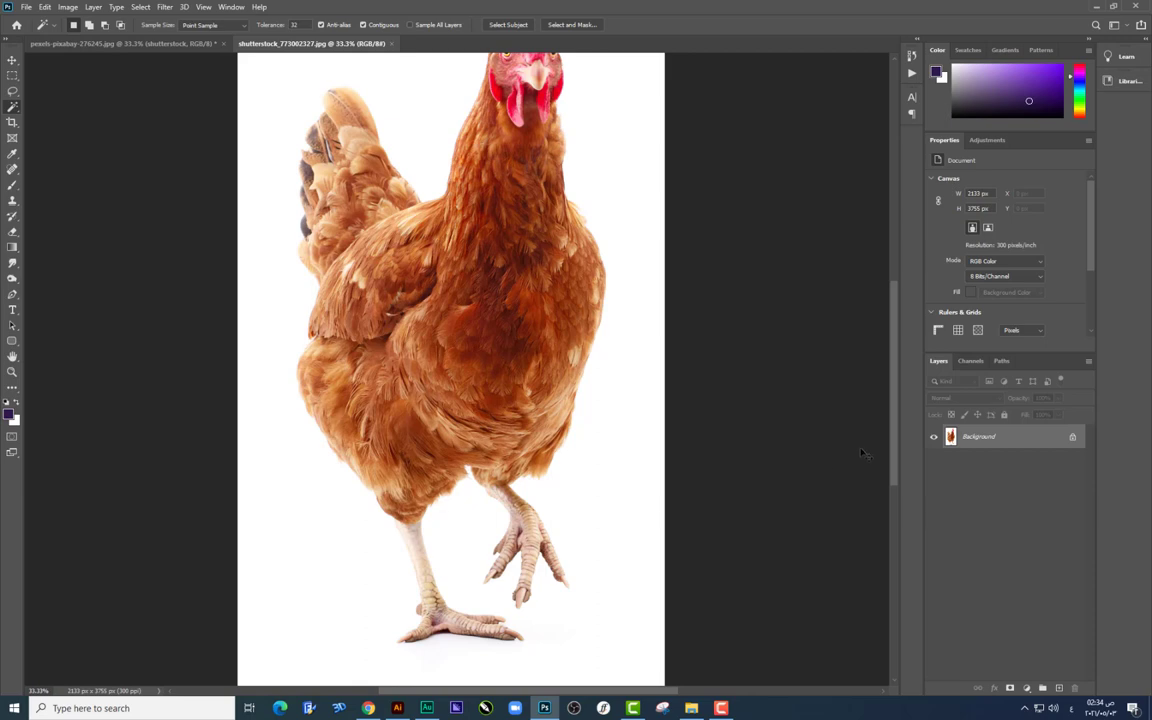
pyautogui.hotkey('ctrl', 'j')
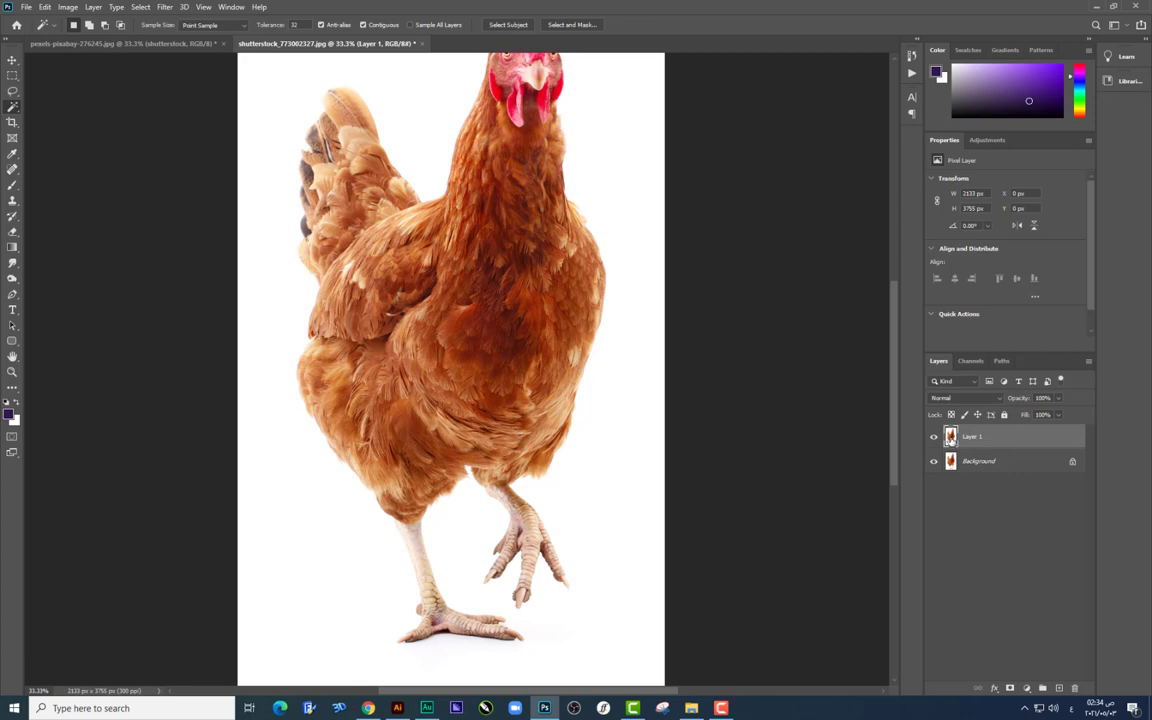
# Step: Darken the hen copy with a merged Levels adjustment, then Magic Wand-select its white backdrop
pyautogui.click(1029, 687)
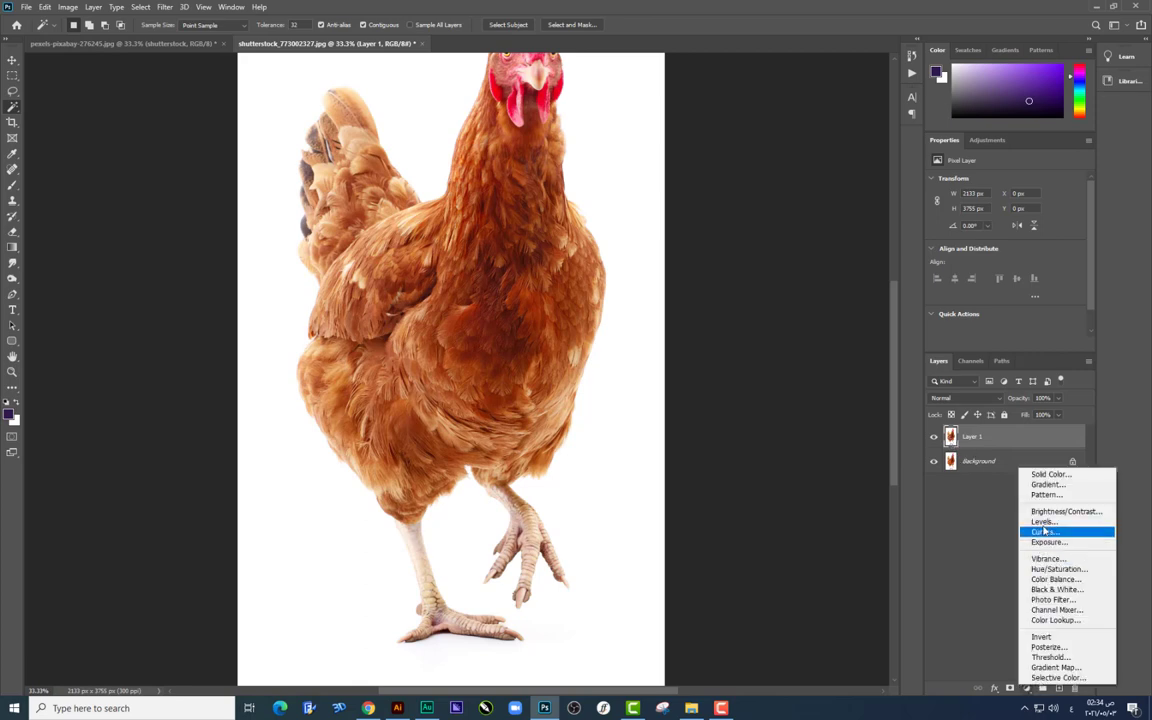
pyautogui.click(1042, 522)
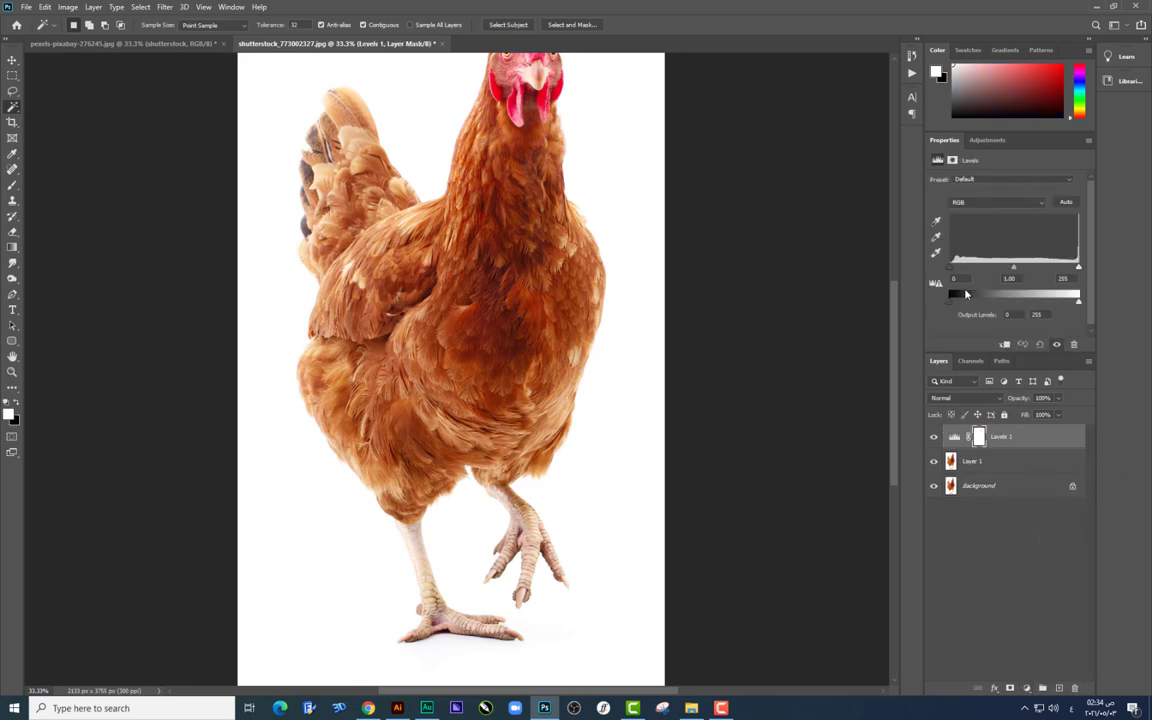
pyautogui.moveTo(951, 267); pyautogui.dragTo(1066, 268)
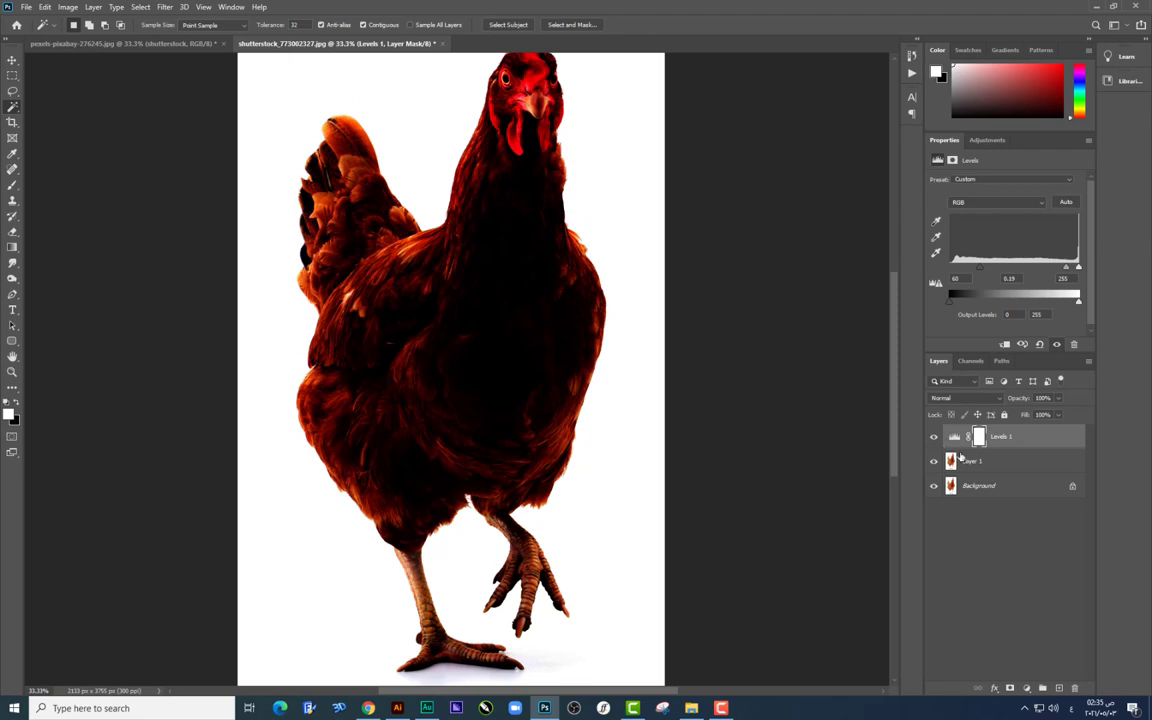
pyautogui.hotkey('ctrl', 'e')
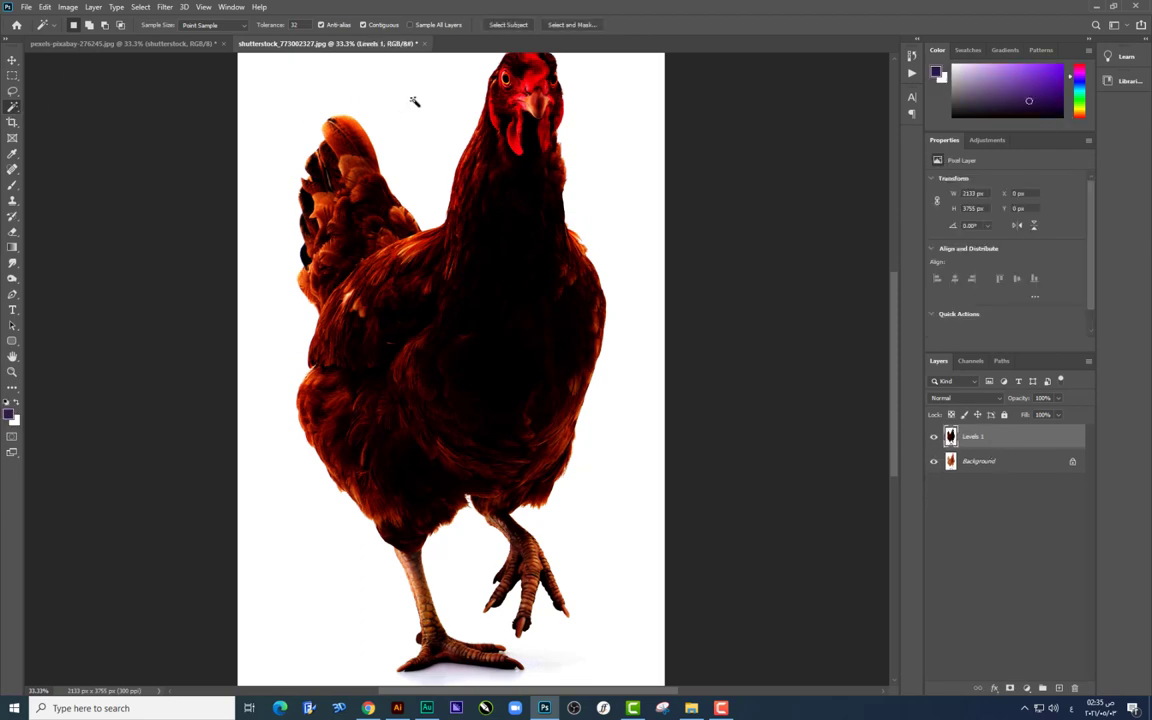
pyautogui.click(414, 101)
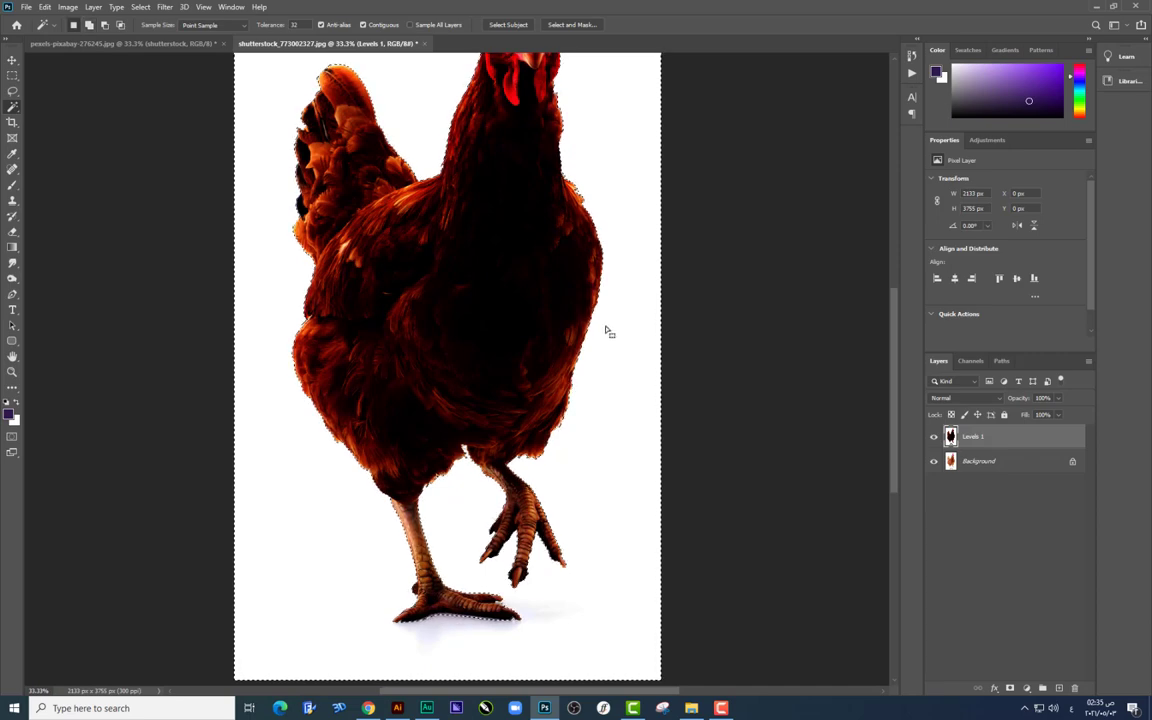
# Step: Unlock the Background as Layer 0, delete its white backdrop, and deselect
pyautogui.doubleClick(988, 463)
pyautogui.press('Return')
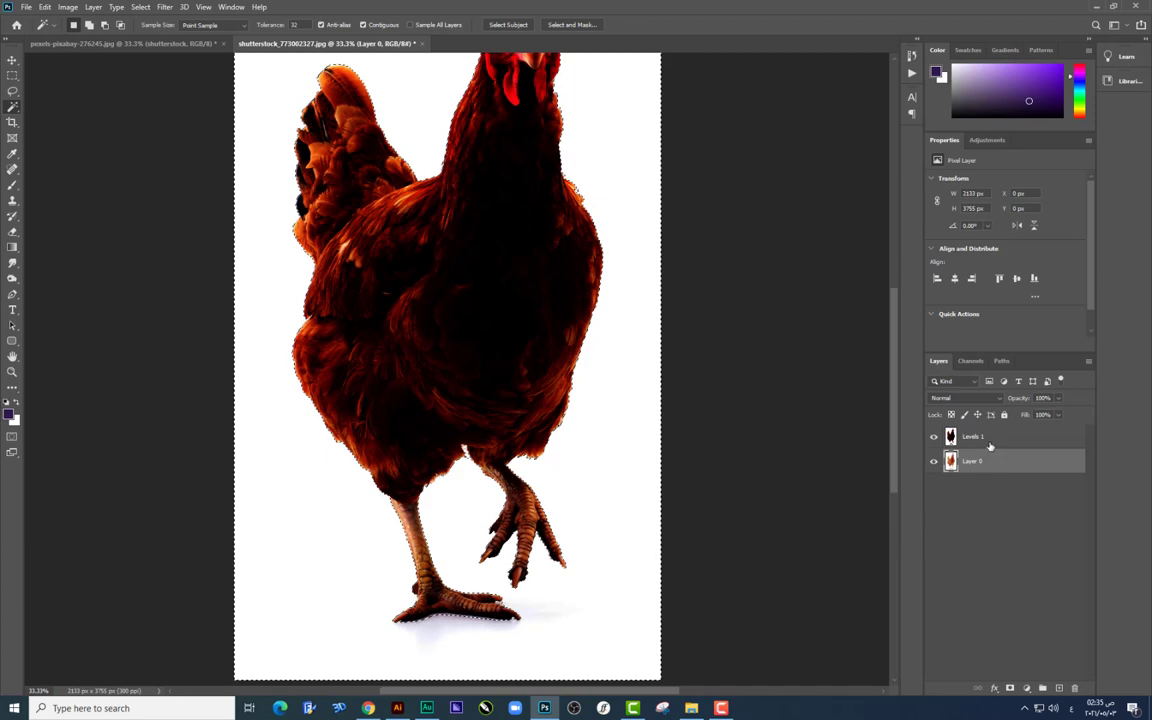
pyautogui.click(989, 441)
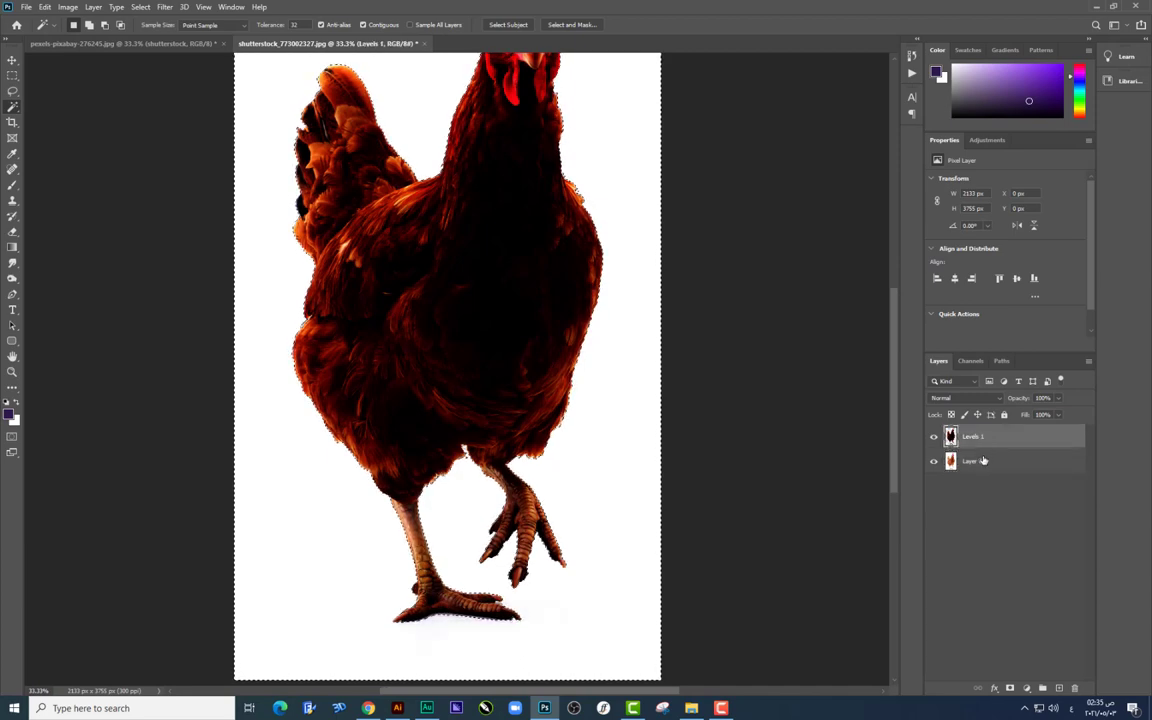
pyautogui.click(983, 460)
pyautogui.press('Delete')
pyautogui.hotkey('ctrl', 'd')
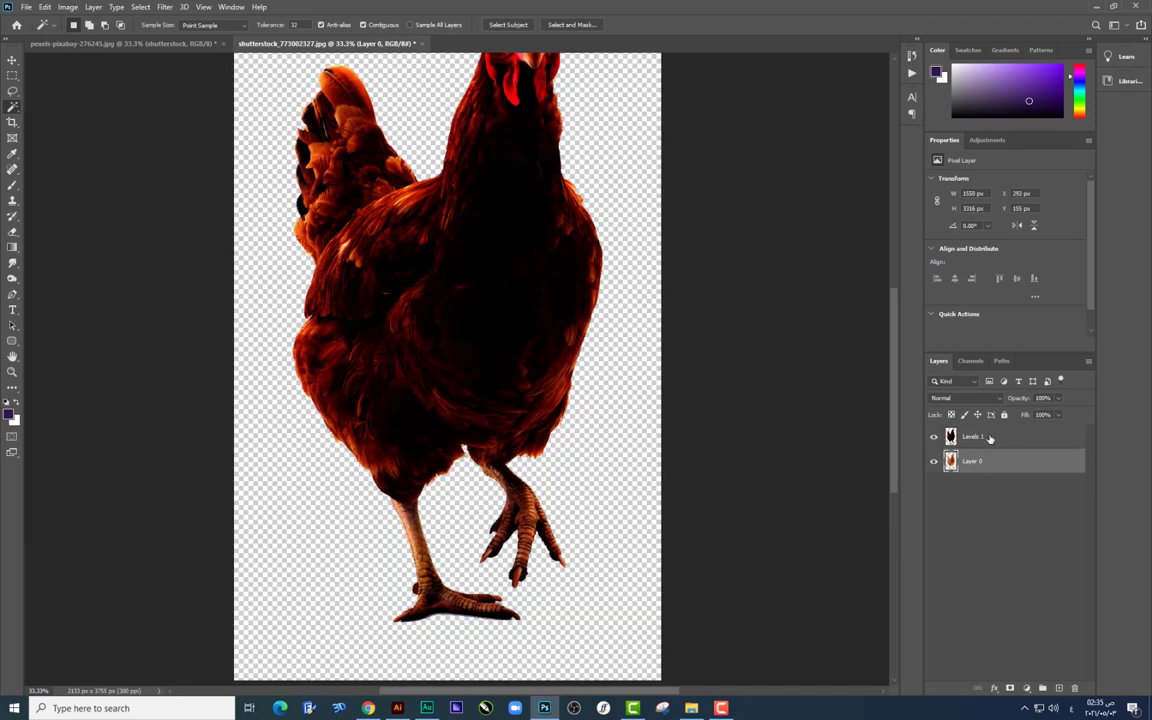
# Step: Delete the darkened Levels helper layer and zoom out to see the whole hen
pyautogui.click(989, 438)
pyautogui.press('Delete')
pyautogui.rightClick(790, 708)
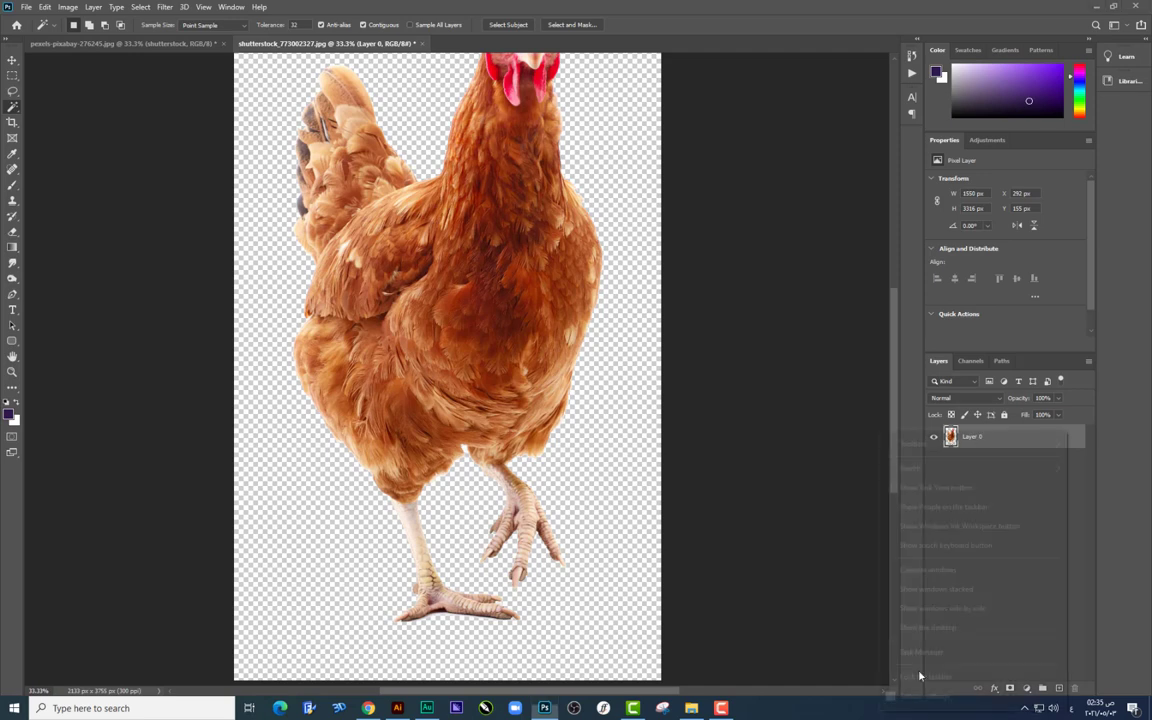
pyautogui.click(826, 602)
pyautogui.click(944, 97)
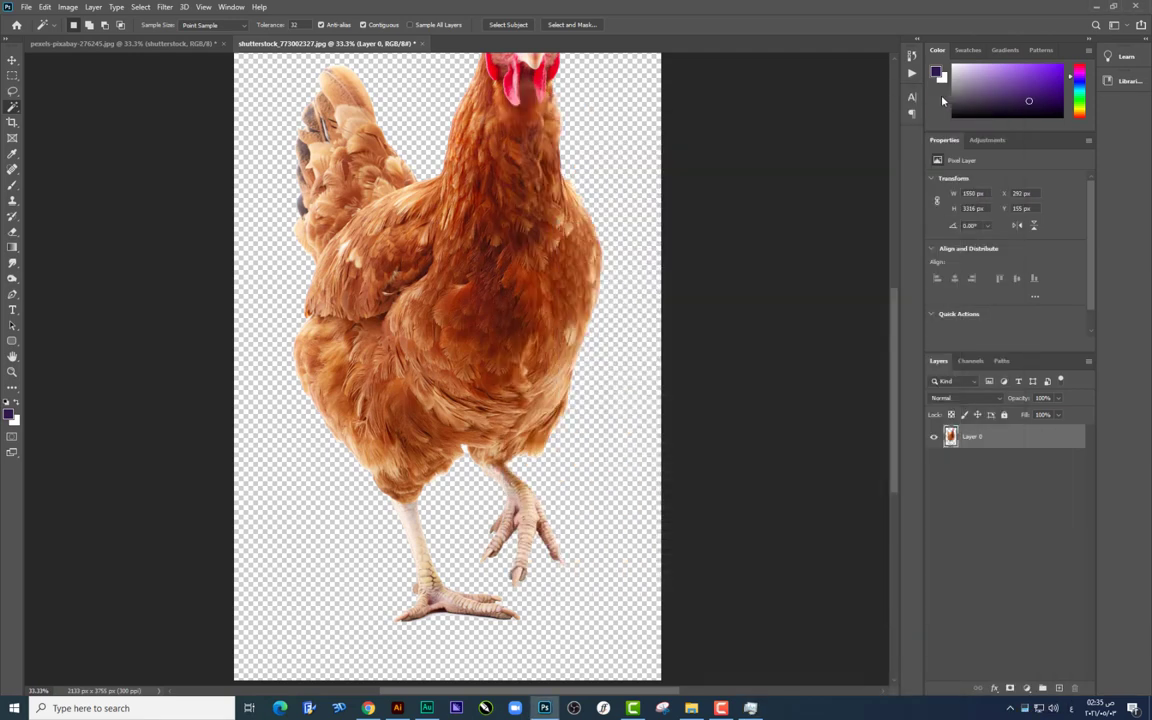
pyautogui.hotkey('ctrl', '-')
# Step: Convert the hen's Layer 0 to a smart object and scale it down
pyautogui.press('v')
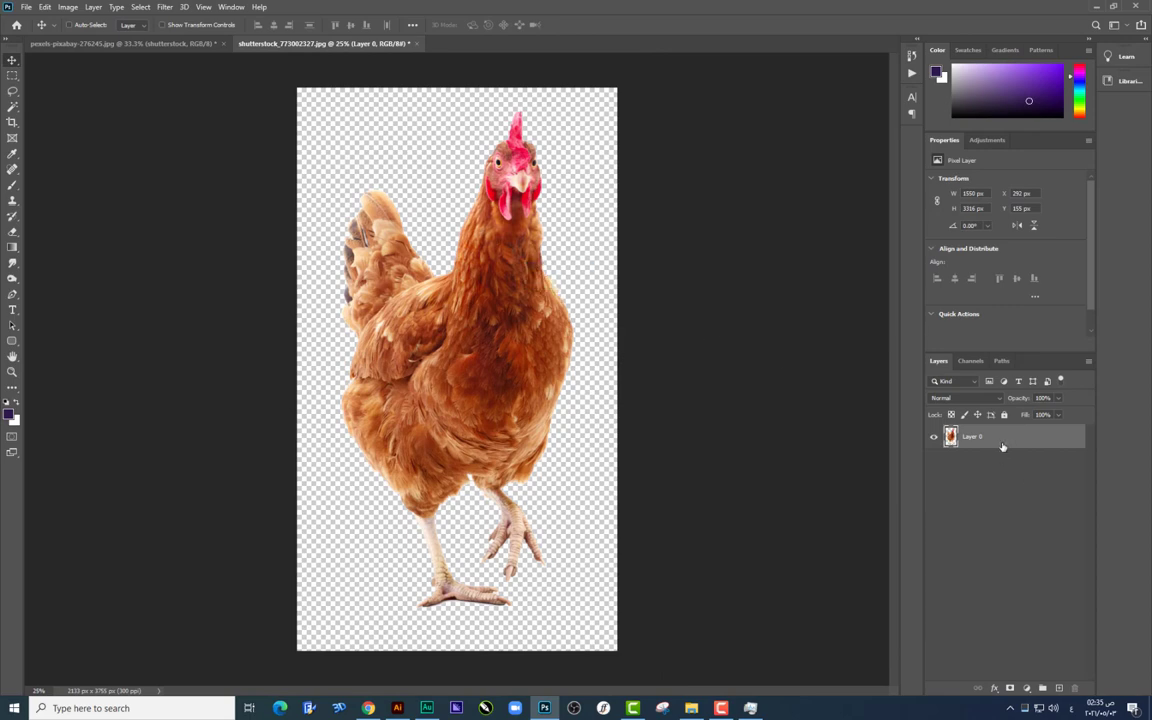
pyautogui.rightClick(1002, 442)
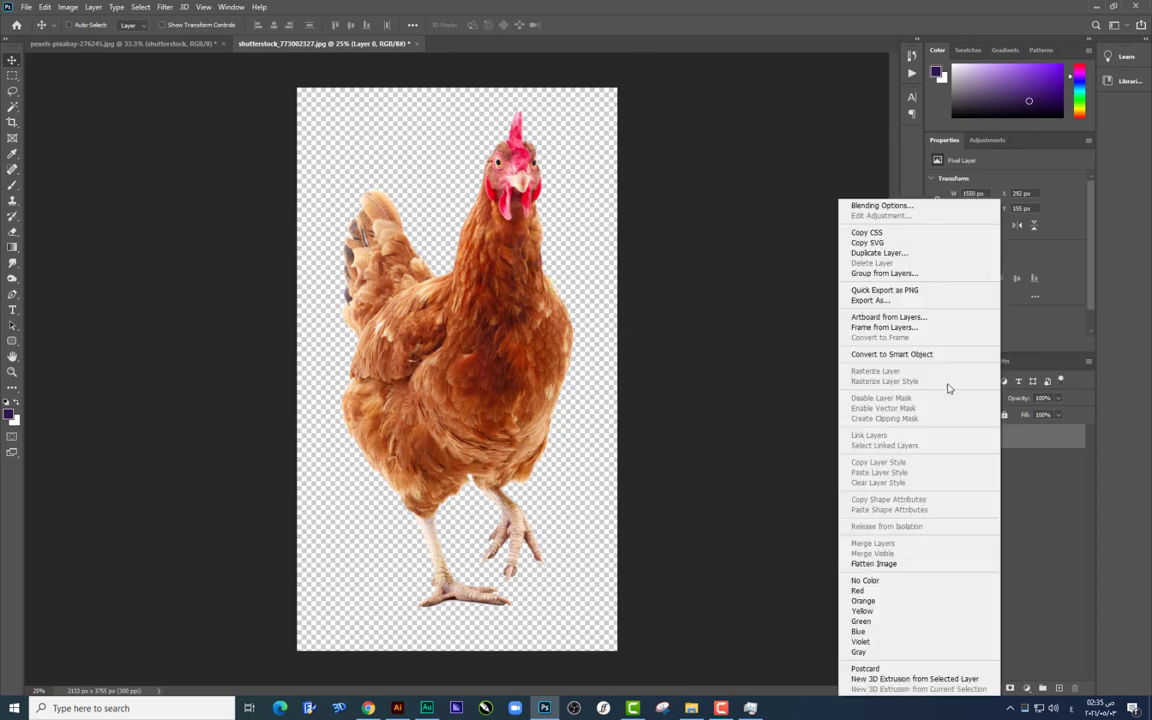
pyautogui.click(895, 355)
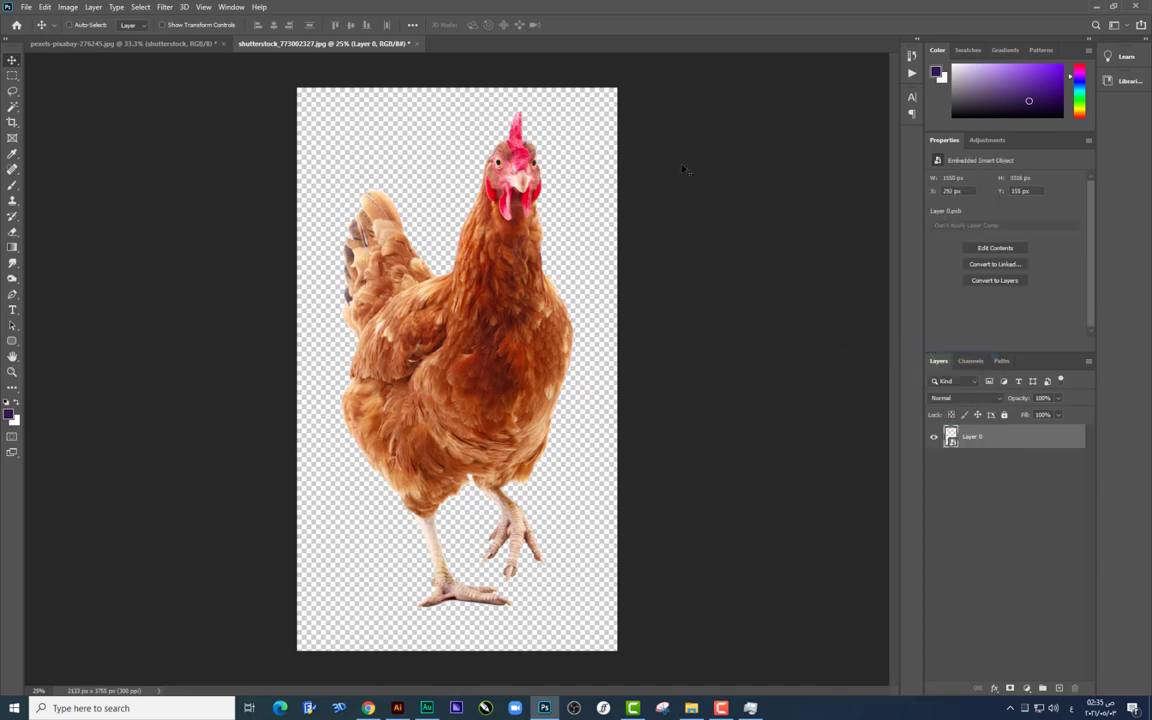
pyautogui.hotkey('ctrl', 't')
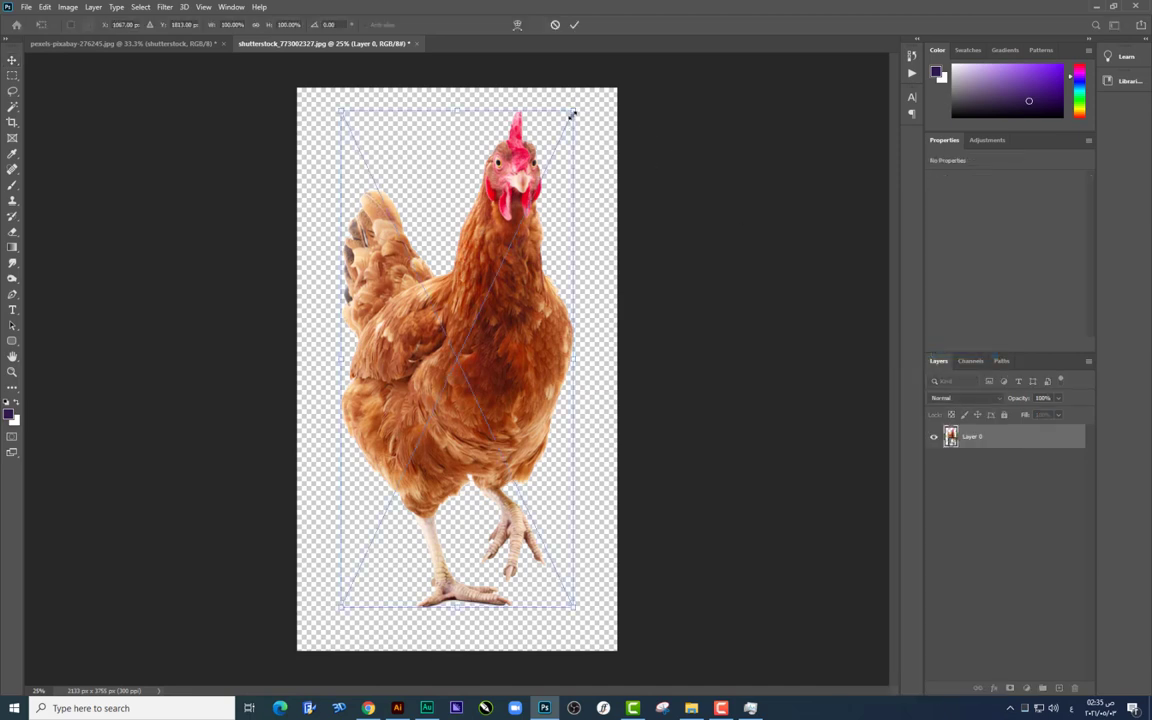
pyautogui.moveTo(571, 115)
pyautogui.mouseDown()
pyautogui.moveTo(541, 196)
pyautogui.moveTo(400, 325)
pyautogui.moveTo(410, 330)
pyautogui.mouseUp()
pyautogui.press('Return')
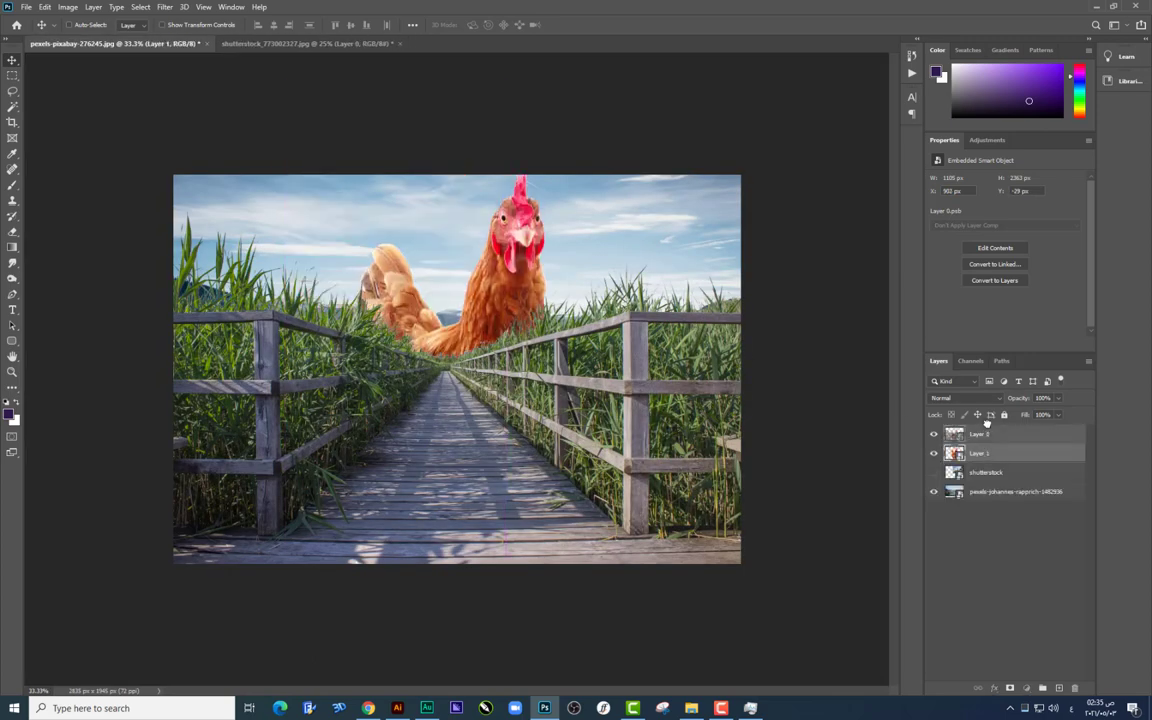
# Step: Drag the hen into the boardwalk scene, resize it to about 891 × 1476 px, and nudge it into place
pyautogui.moveTo(986, 424); pyautogui.dragTo(980, 430)
pyautogui.hotkey('ctrl', 't')
pyautogui.moveTo(572, 175)
pyautogui.mouseDown()
pyautogui.moveTo(533, 263)
pyautogui.moveTo(522, 245)
pyautogui.mouseUp()
pyautogui.moveTo(480, 330); pyautogui.dragTo(478, 310)
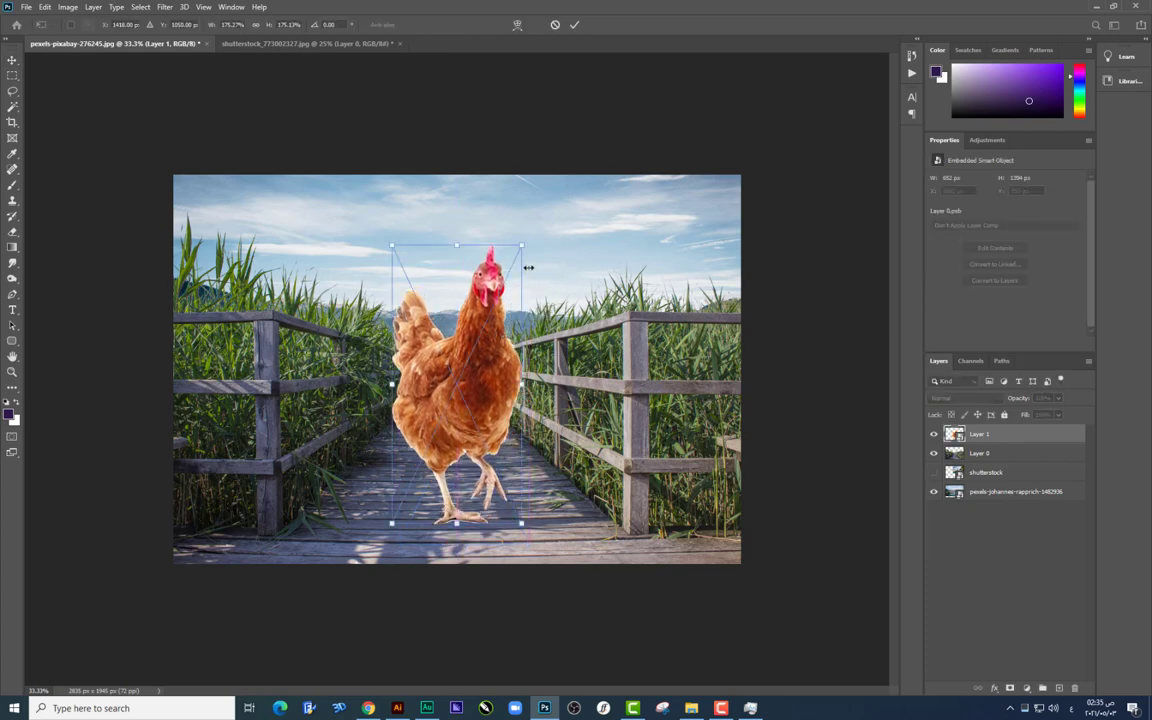
pyautogui.moveTo(522, 245); pyautogui.dragTo(527, 236)
pyautogui.press('Return')
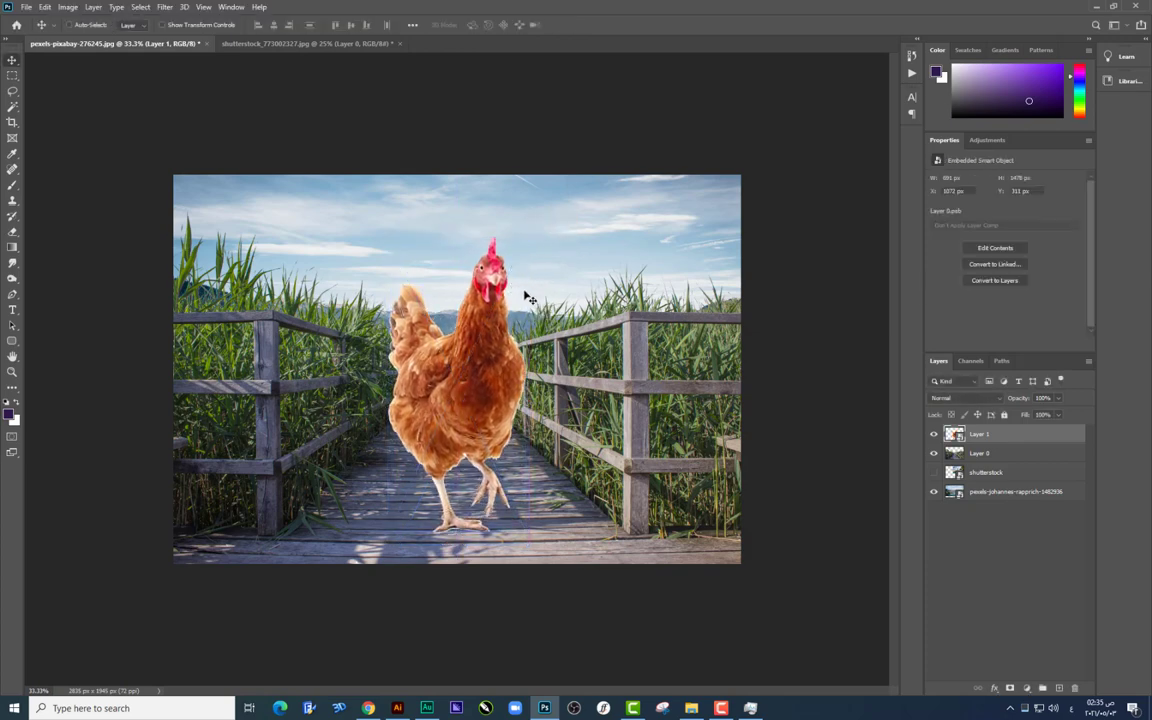
pyautogui.moveTo(528, 298); pyautogui.dragTo(530, 290)
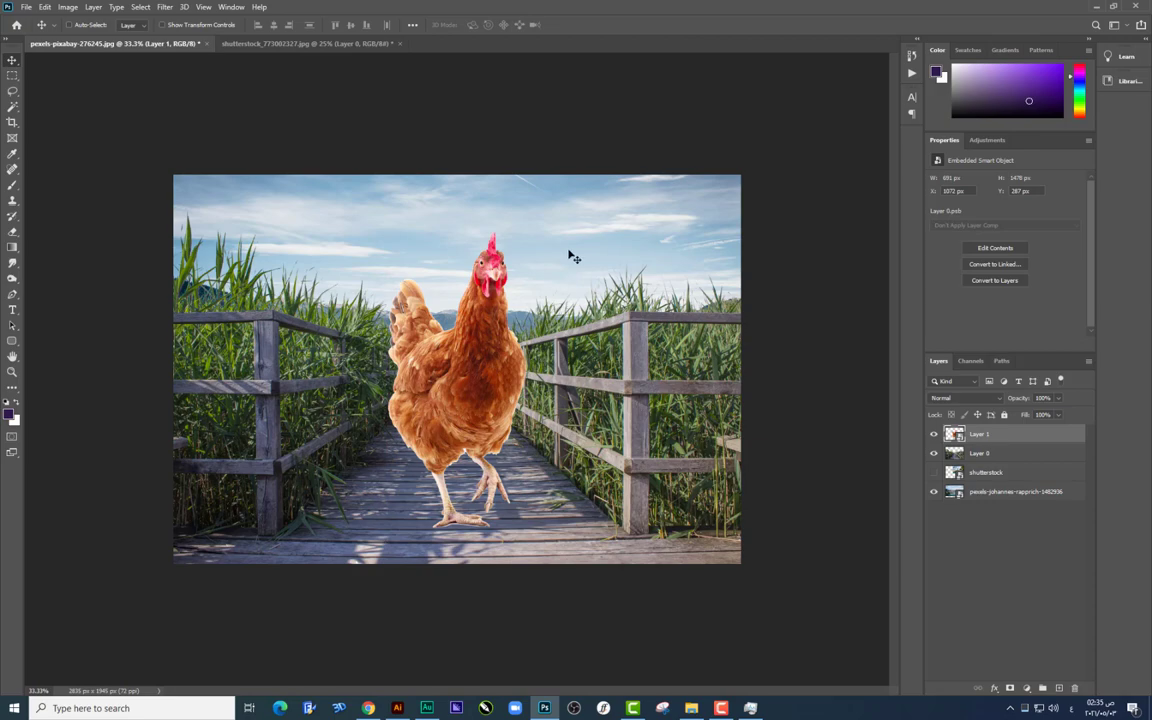
pyautogui.press('Left')
pyautogui.press('Left')
pyautogui.press('Left')
pyautogui.press('Down')
pyautogui.press('Down')
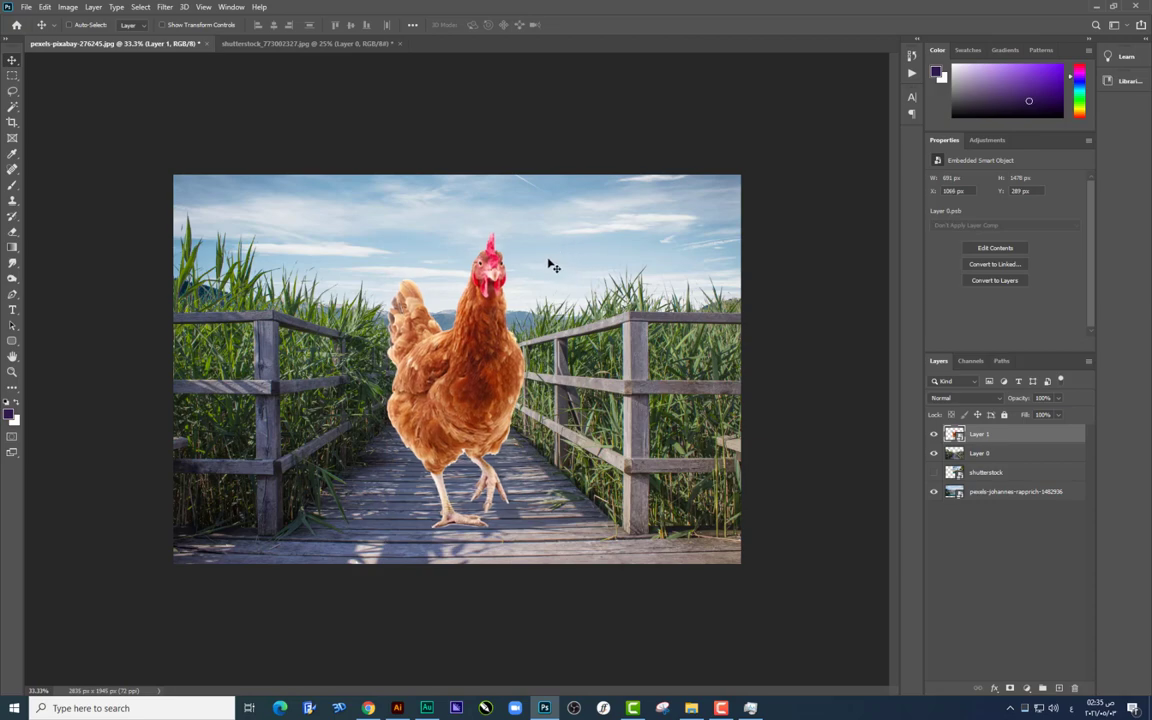
pyautogui.hotkey('ctrl', '+')
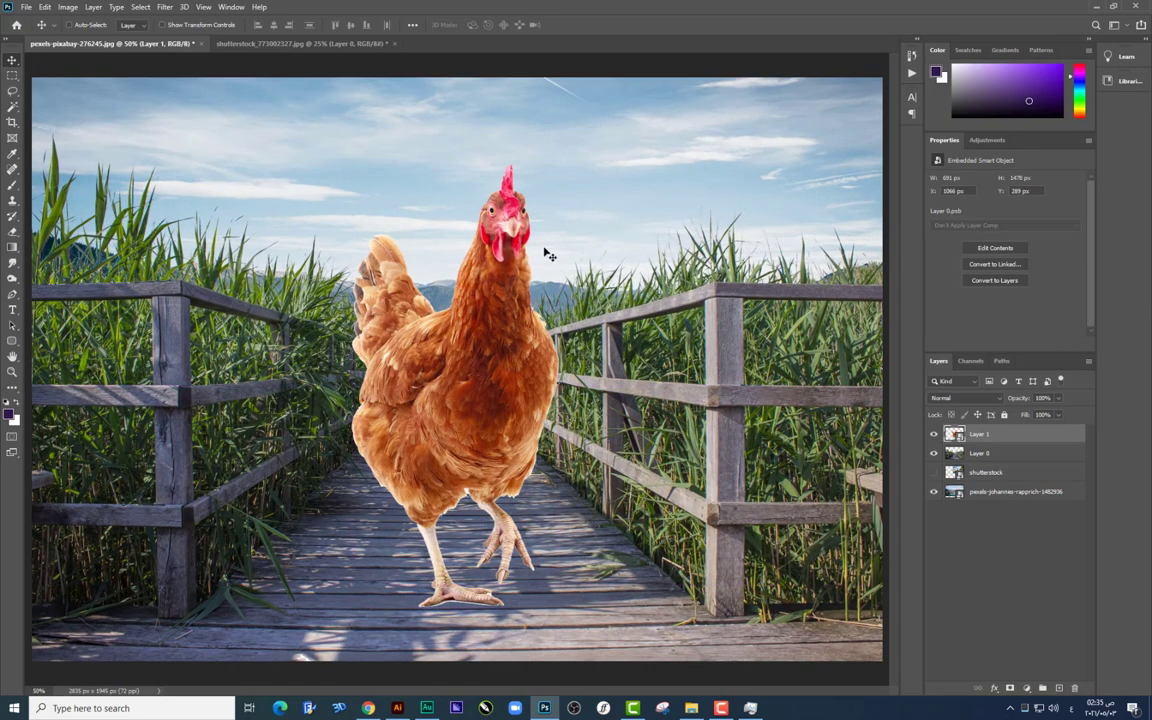
pyautogui.hotkey('ctrl', '+')
pyautogui.hotkey('ctrl', '+')
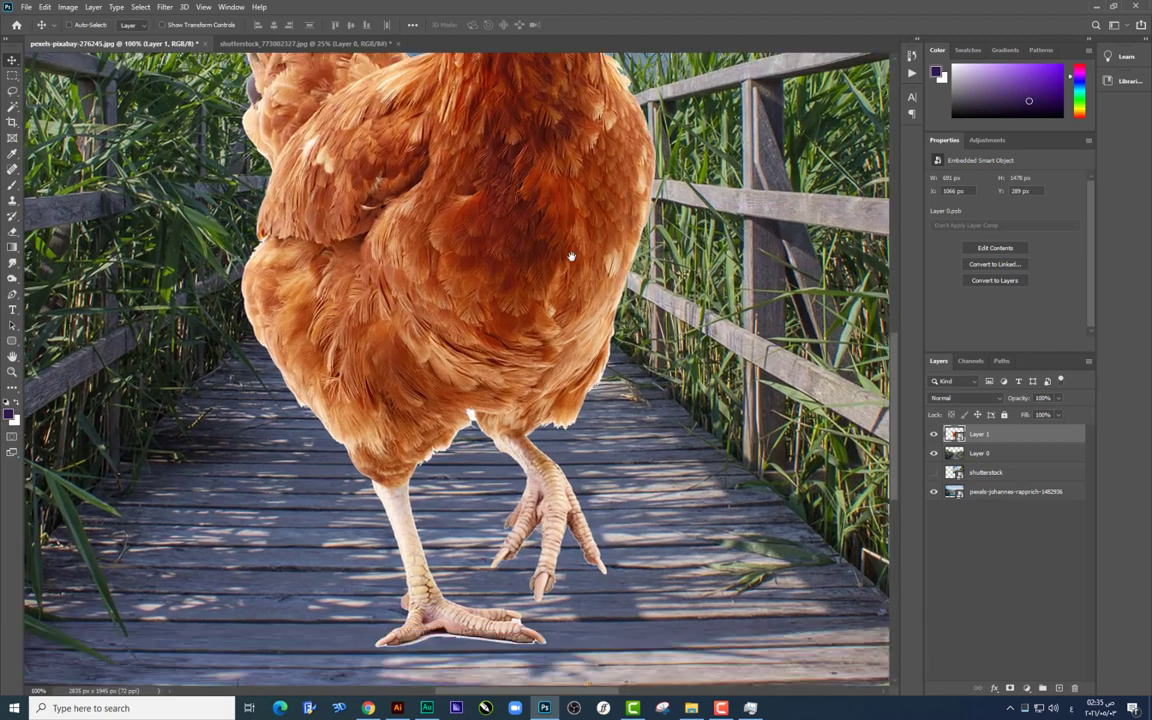
pyautogui.hotkey('ctrl', '+')
# Step: Select the white gap between feathers and leg, rasterizing then reconverting the hen to a smart object
pyautogui.press('w')
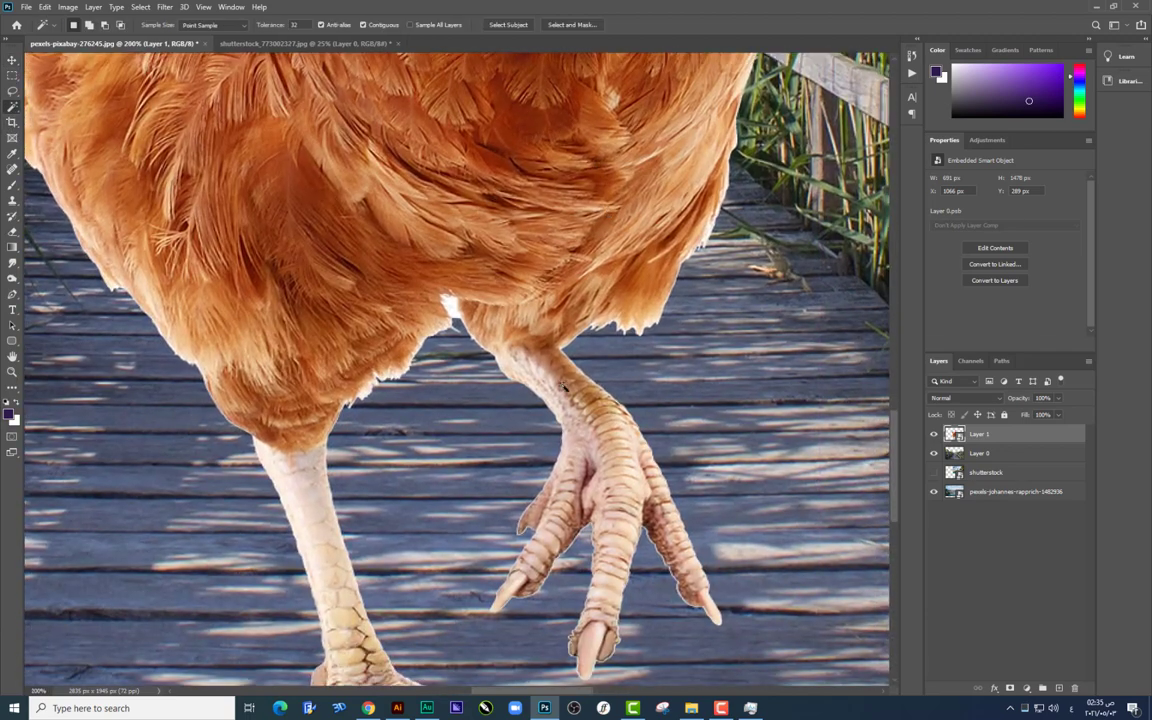
pyautogui.click(449, 305)
pyautogui.rightClick(983, 459)
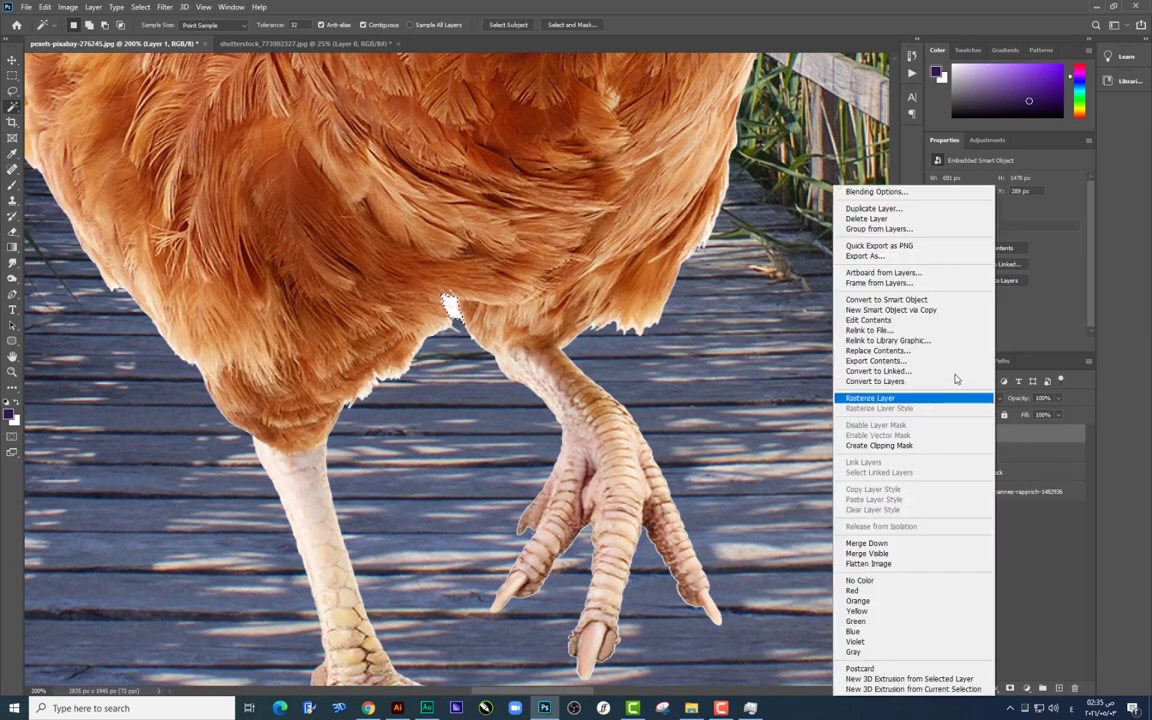
pyautogui.click(850, 396)
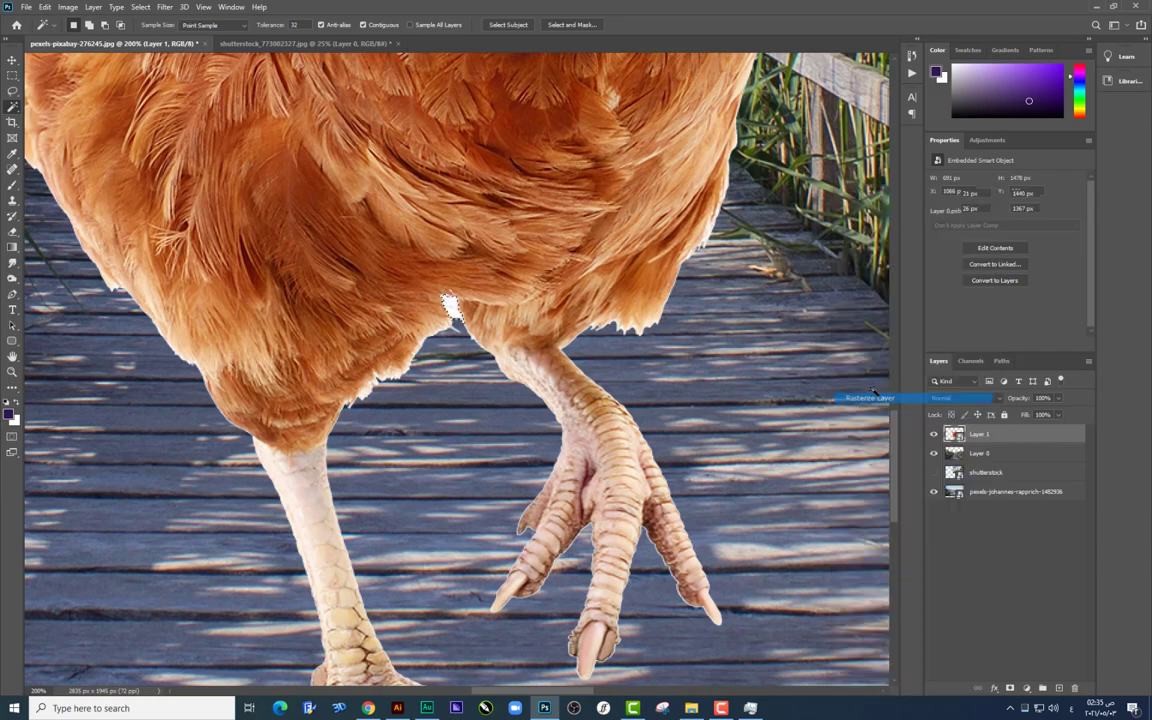
pyautogui.rightClick(960, 435)
pyautogui.click(990, 323)
pyautogui.click(12, 60)
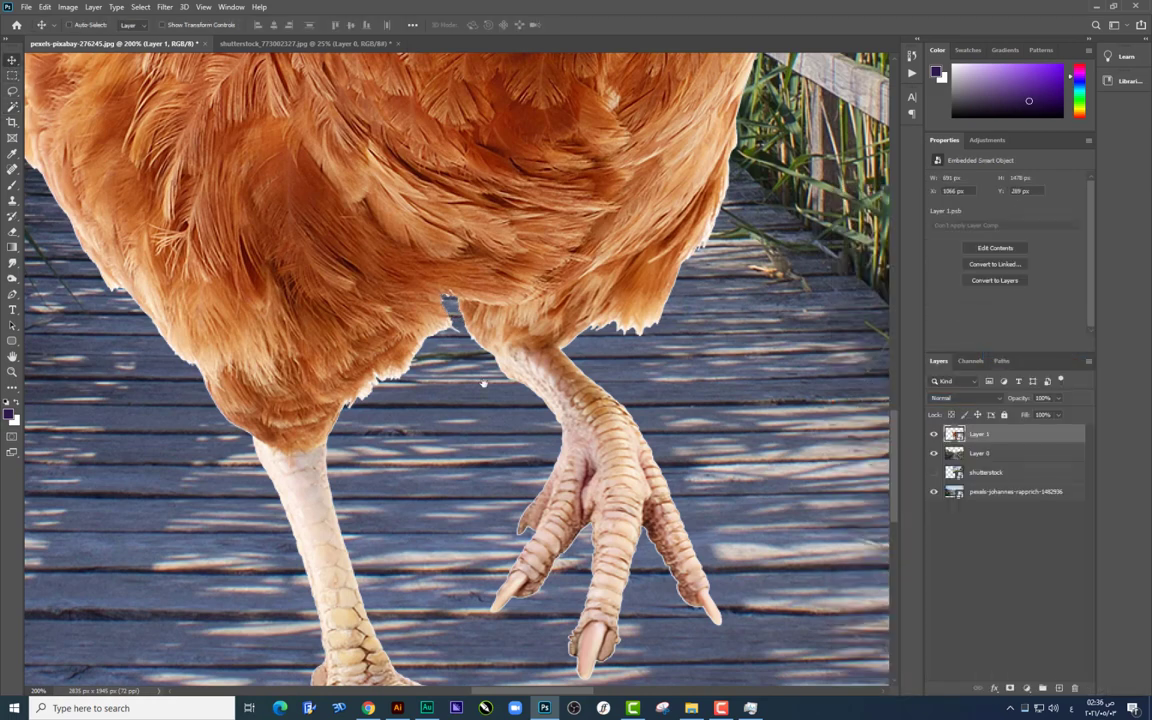
pyautogui.scroll(-5, 452, 353)
pyautogui.scroll(1, 452, 353)
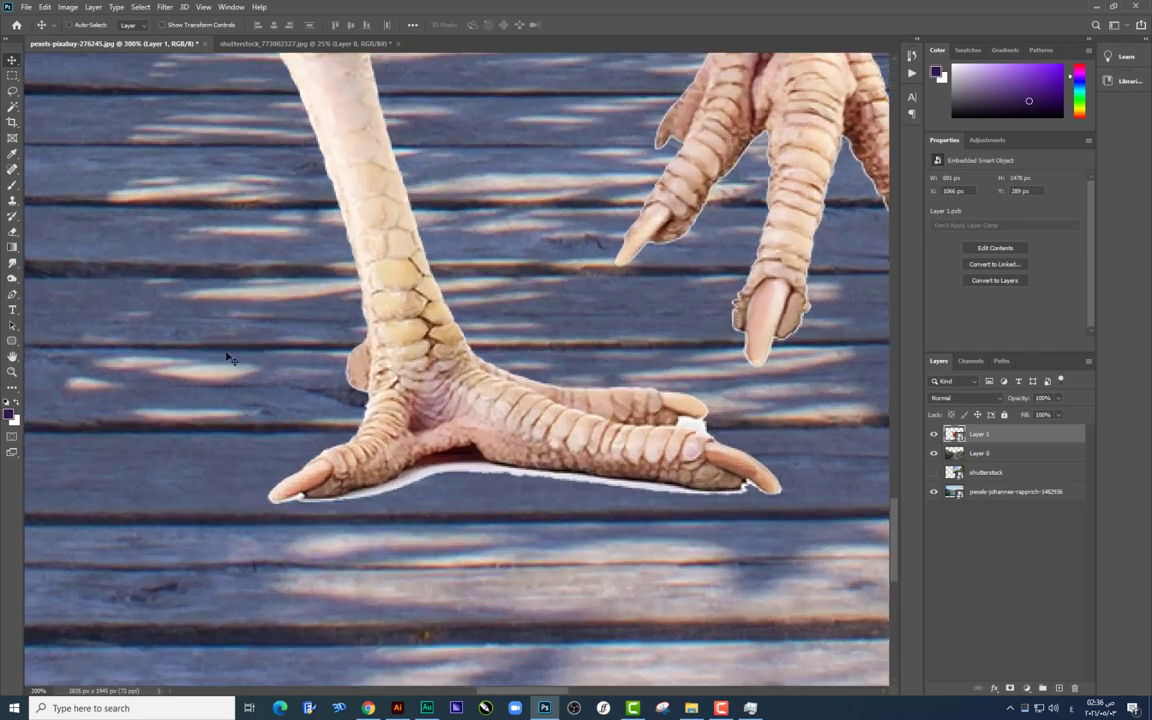
# Step: Trace a closed pen path under the hen's foot, make it a selection, and rasterize Layer 1
pyautogui.click(12, 294)
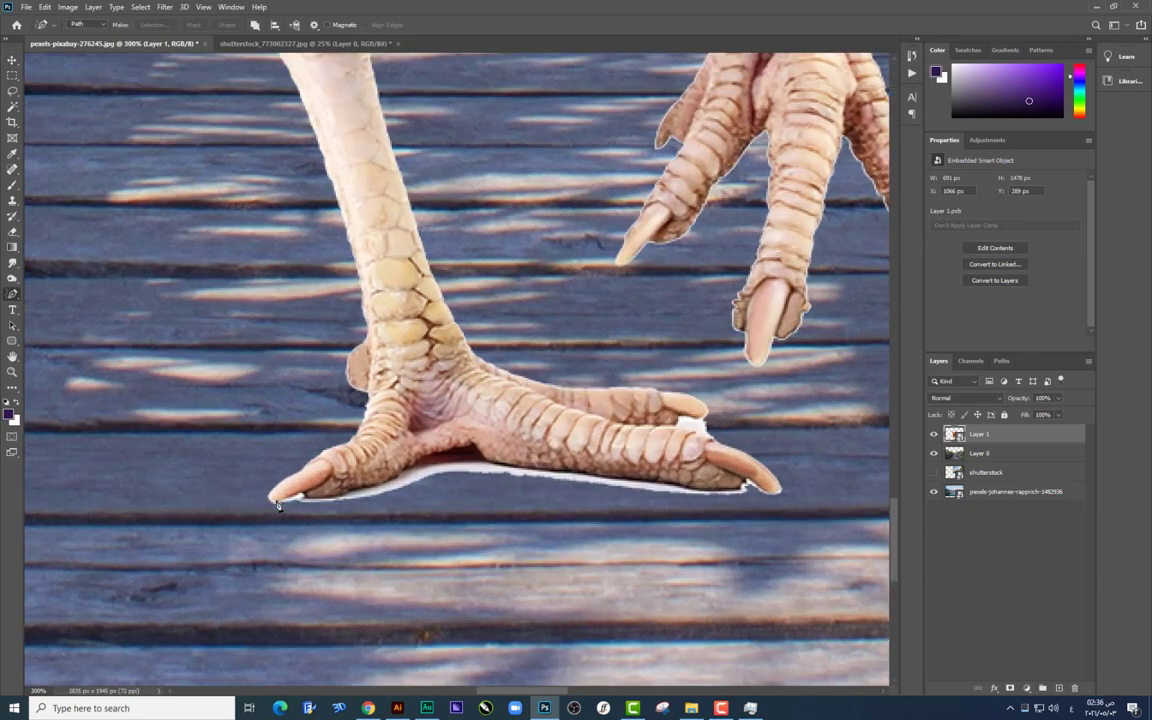
pyautogui.rightClick(22, 289)
pyautogui.click(60, 295)
pyautogui.click(272, 498)
pyautogui.moveTo(362, 492); pyautogui.dragTo(411, 470)
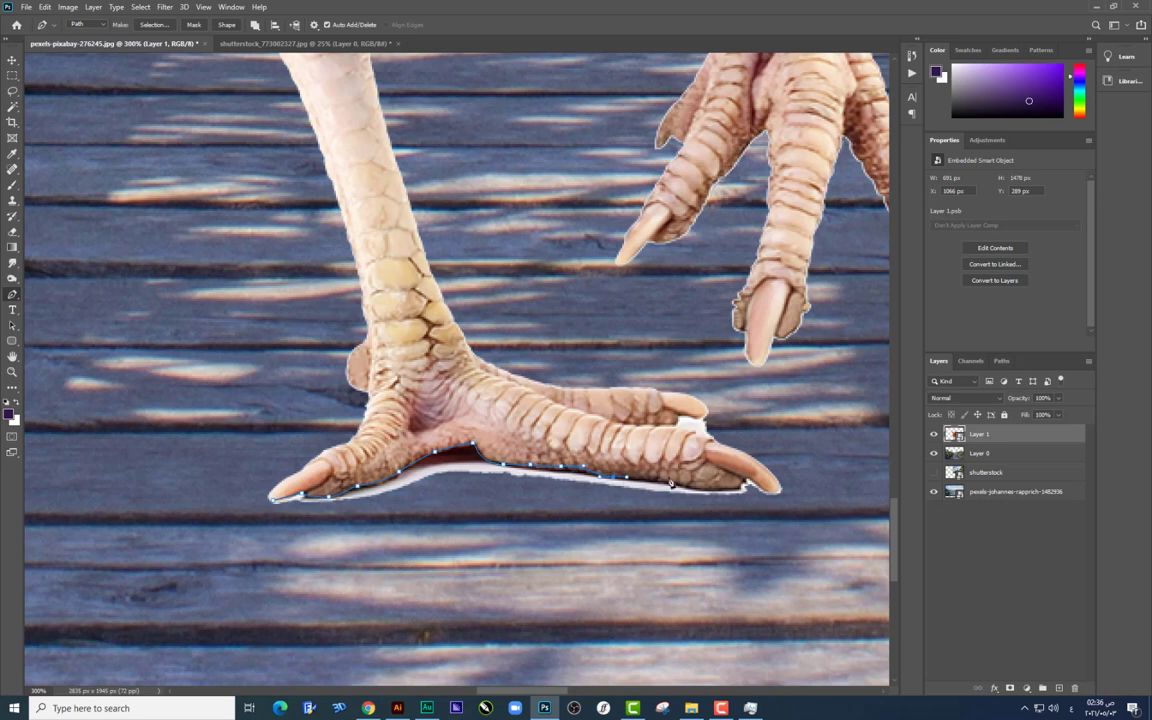
pyautogui.moveTo(684, 488); pyautogui.dragTo(727, 494)
pyautogui.moveTo(801, 543); pyautogui.dragTo(262, 547)
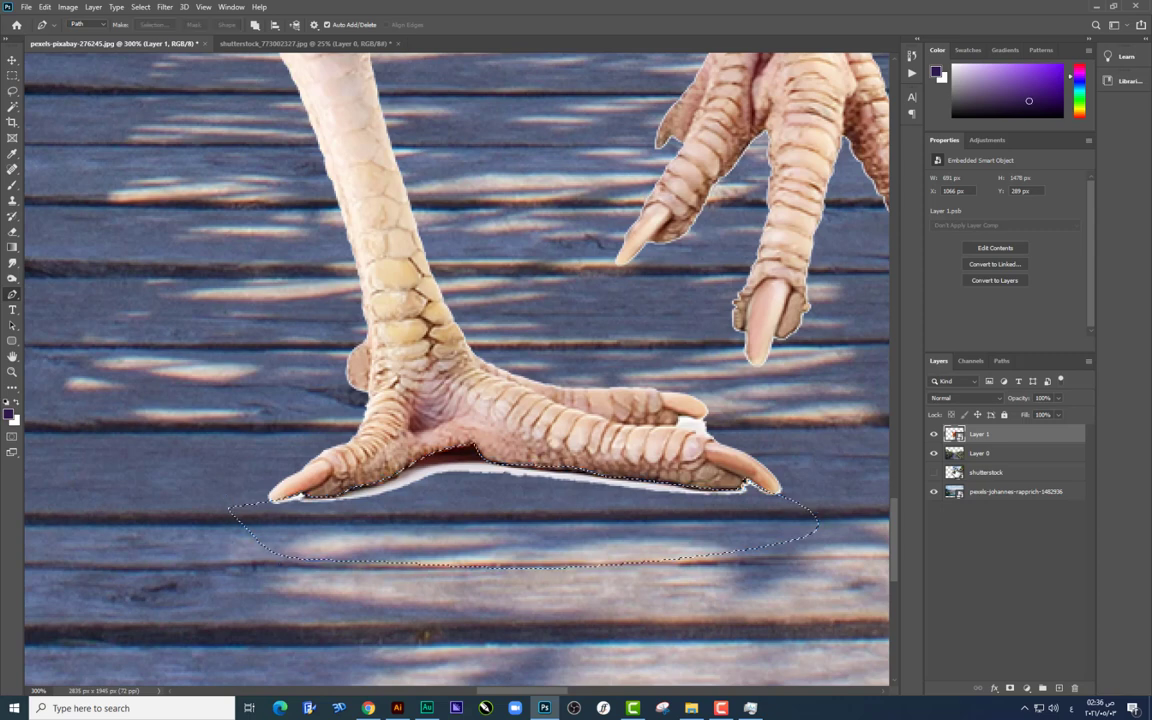
pyautogui.hotkey('ctrl', 'Return')
pyautogui.rightClick(990, 434)
pyautogui.click(1008, 399)
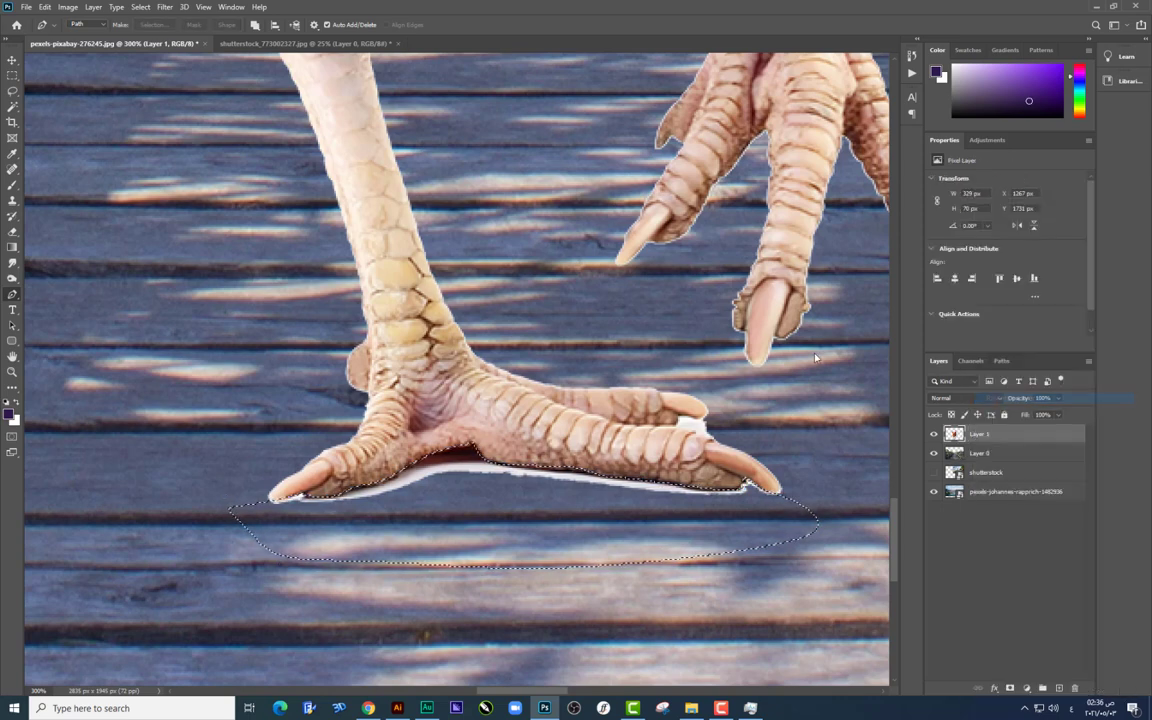
# Step: Cut the strip under the foot onto Layer 2 and set it to Multiply as a shadow
pyautogui.click(12, 76)
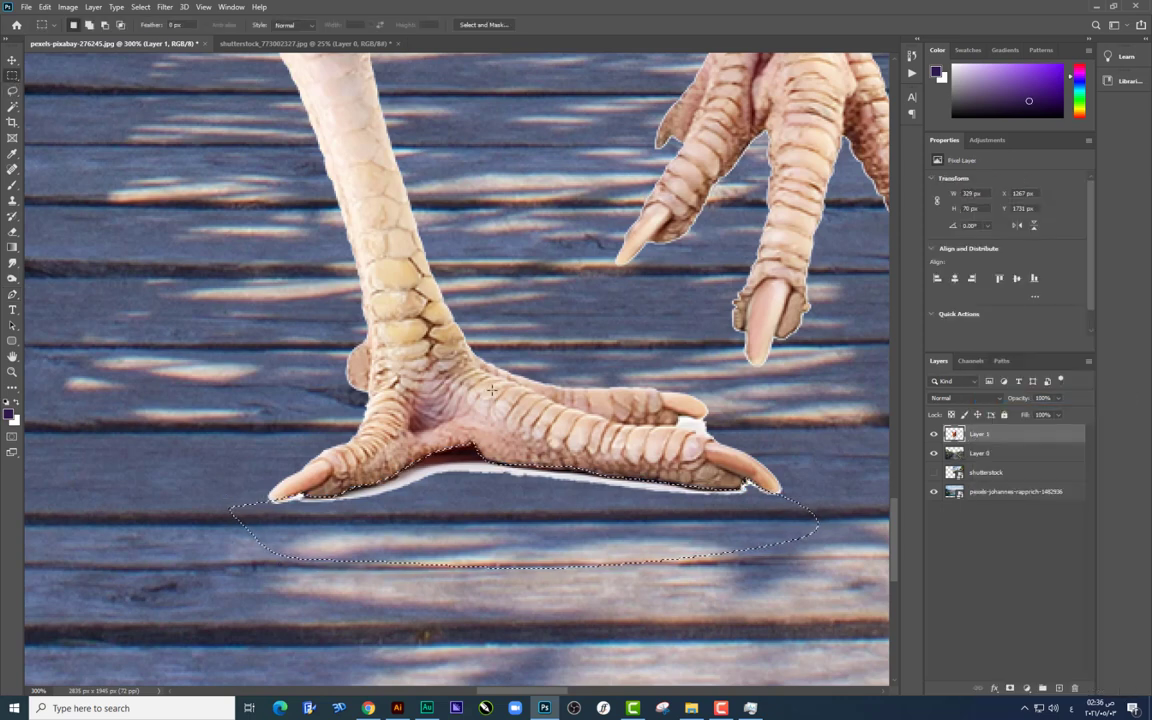
pyautogui.rightClick(557, 303)
pyautogui.click(593, 394)
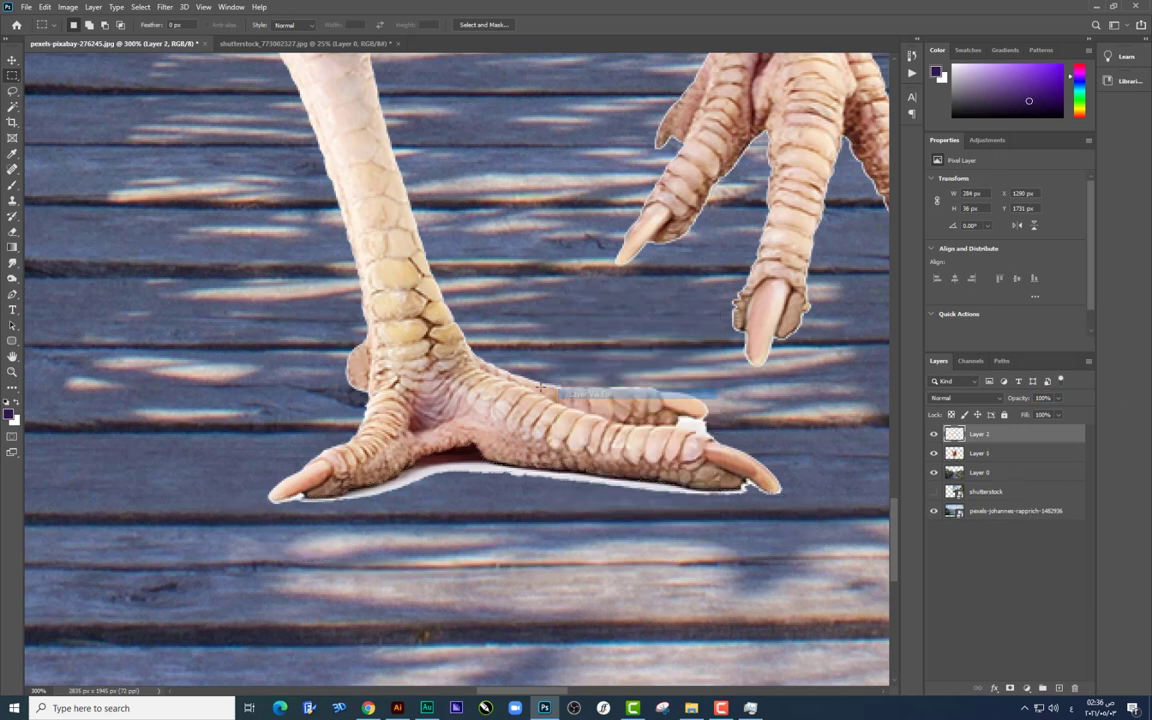
pyautogui.press('v')
pyautogui.moveTo(610, 478); pyautogui.dragTo(607, 541)
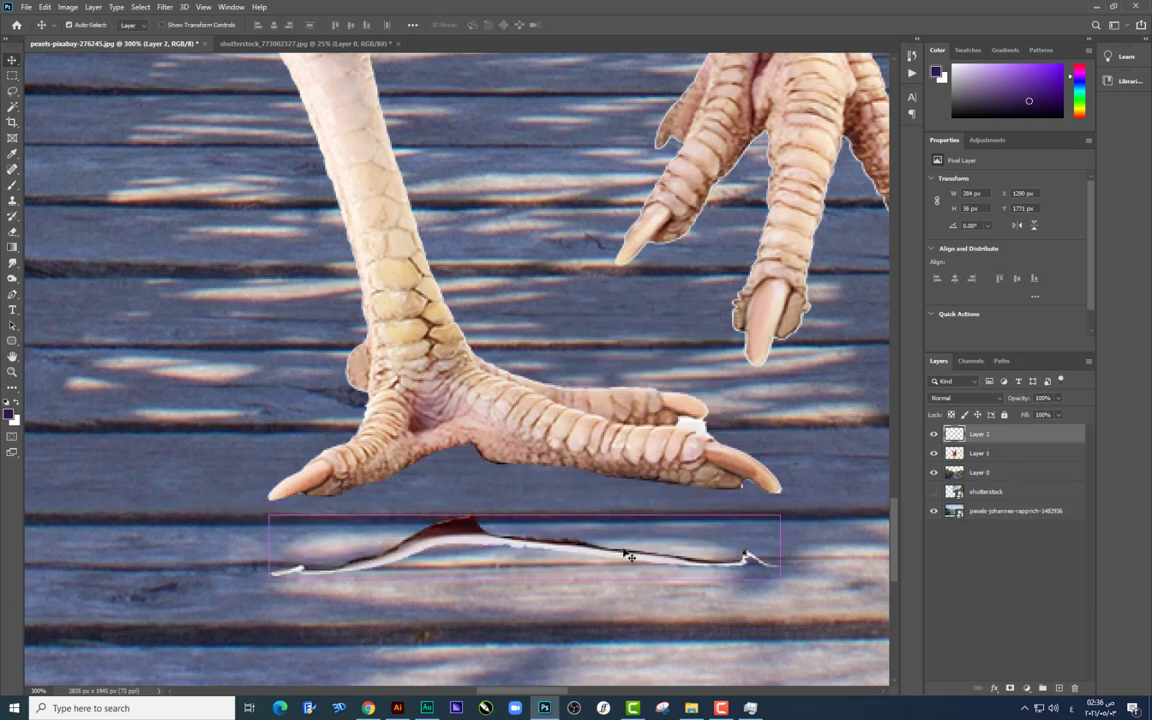
pyautogui.hotkey('ctrl', 'z')
pyautogui.click(960, 398)
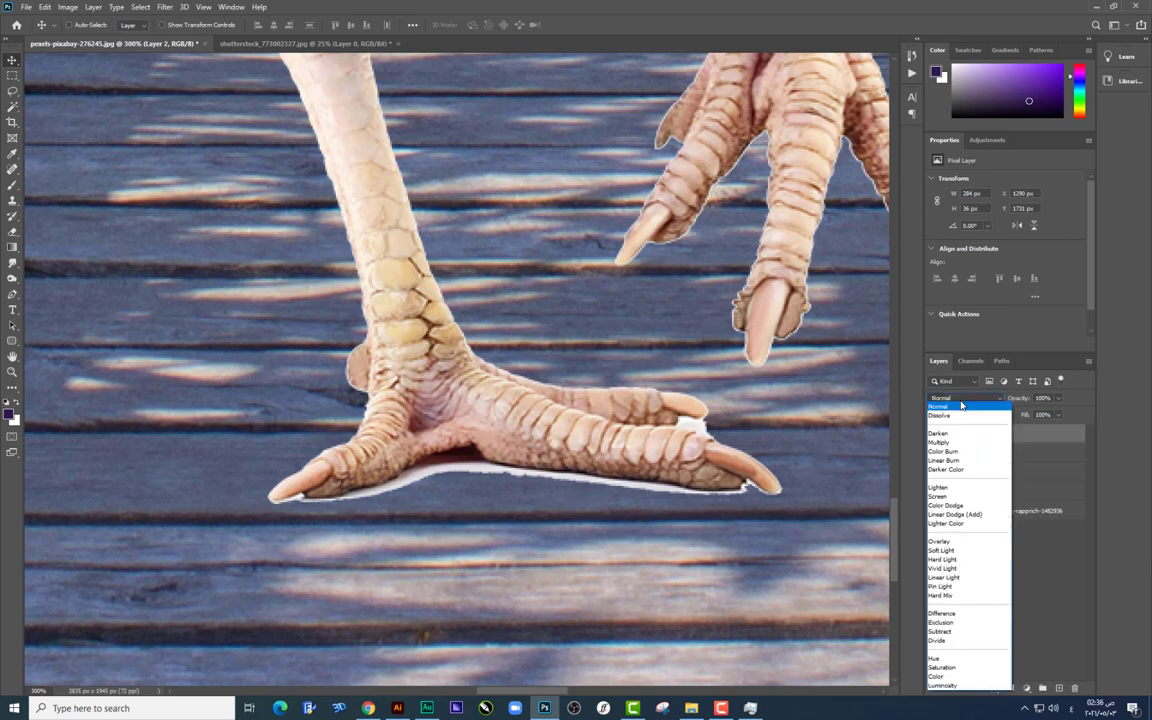
pyautogui.click(956, 443)
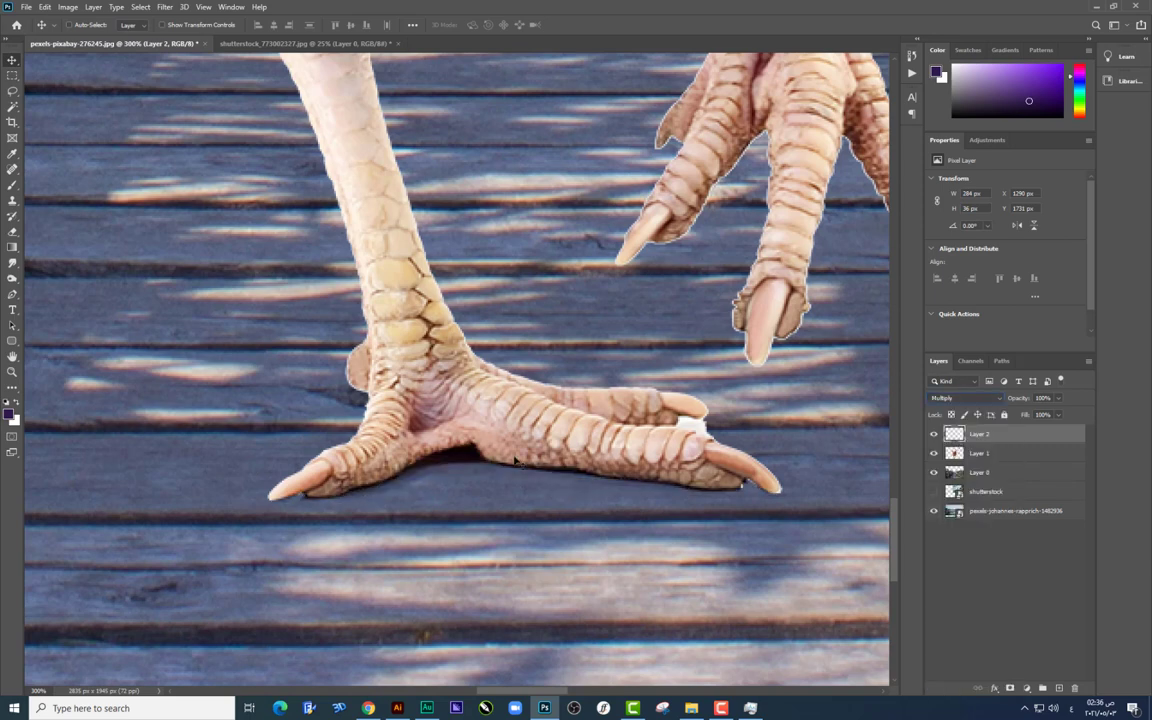
pyautogui.moveTo(603, 517); pyautogui.dragTo(630, 507)
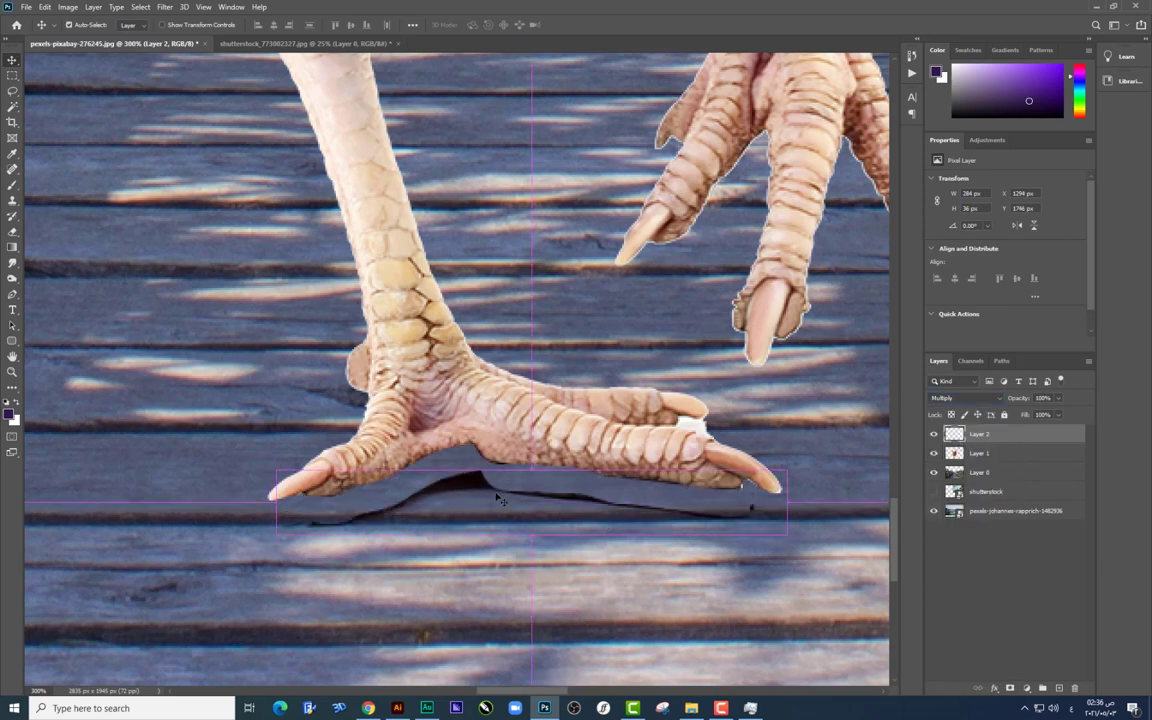
pyautogui.scroll(1, 619, 492)
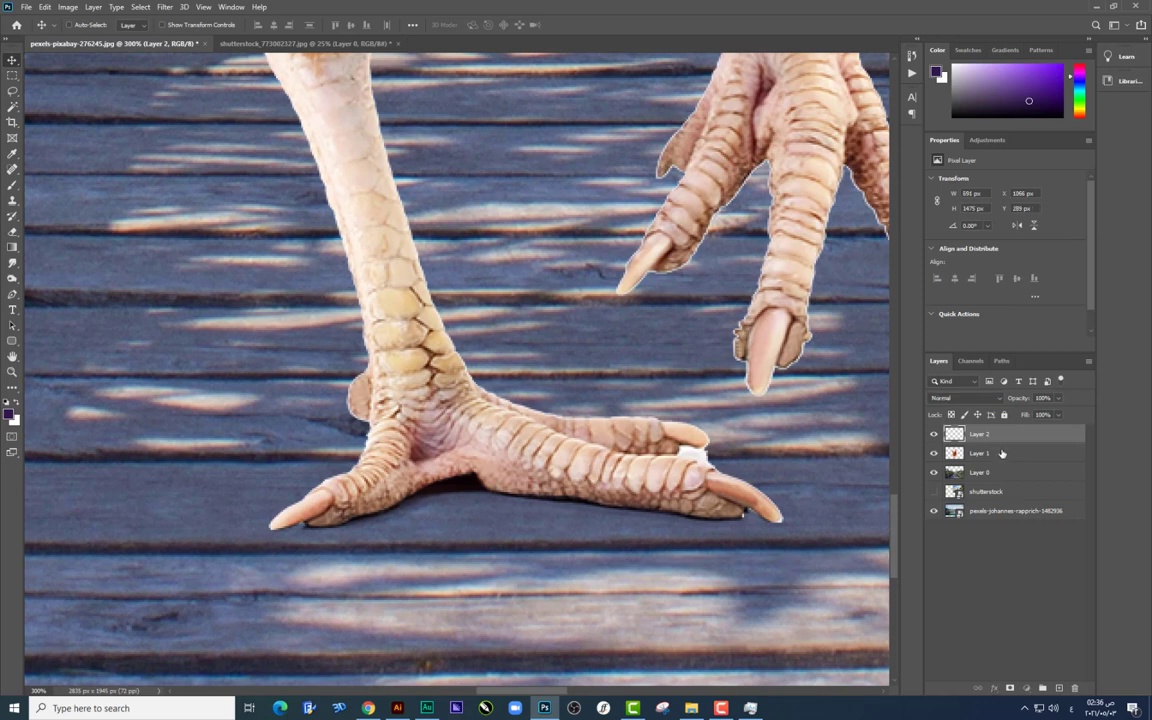
# Step: Outline the white speck by the hen's toes on Layer 1, then deselect and zoom out
pyautogui.click(1015, 453)
pyautogui.click(10, 294)
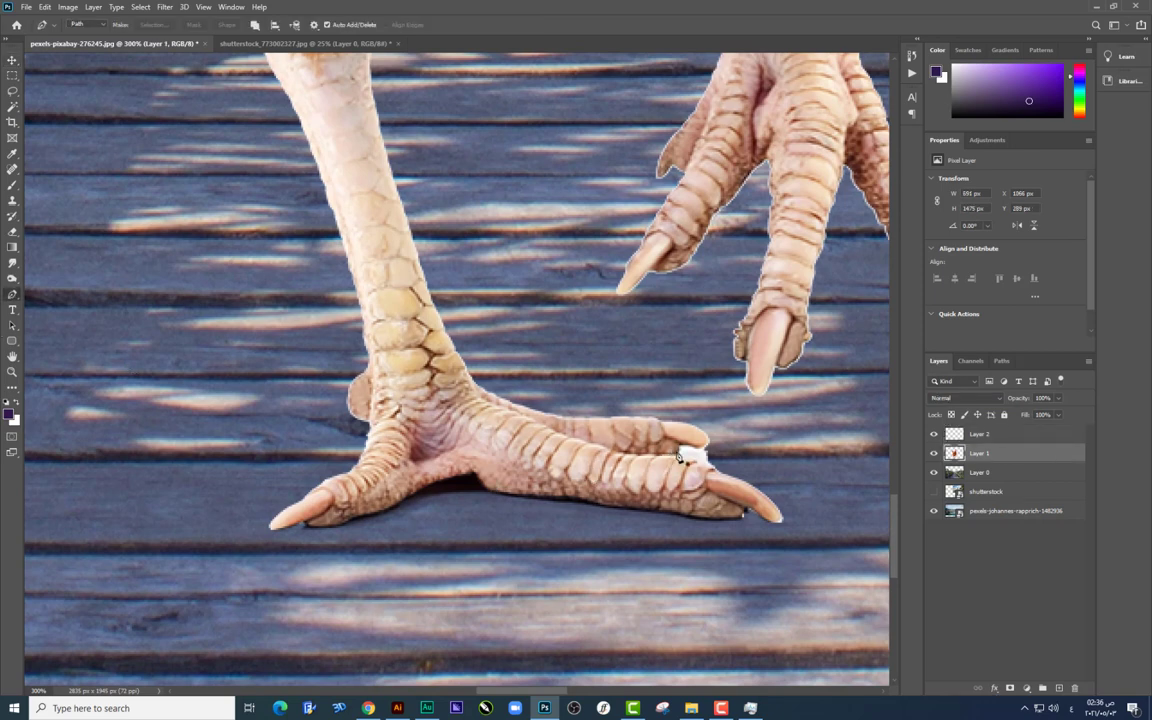
pyautogui.click(680, 458)
pyautogui.click(713, 467)
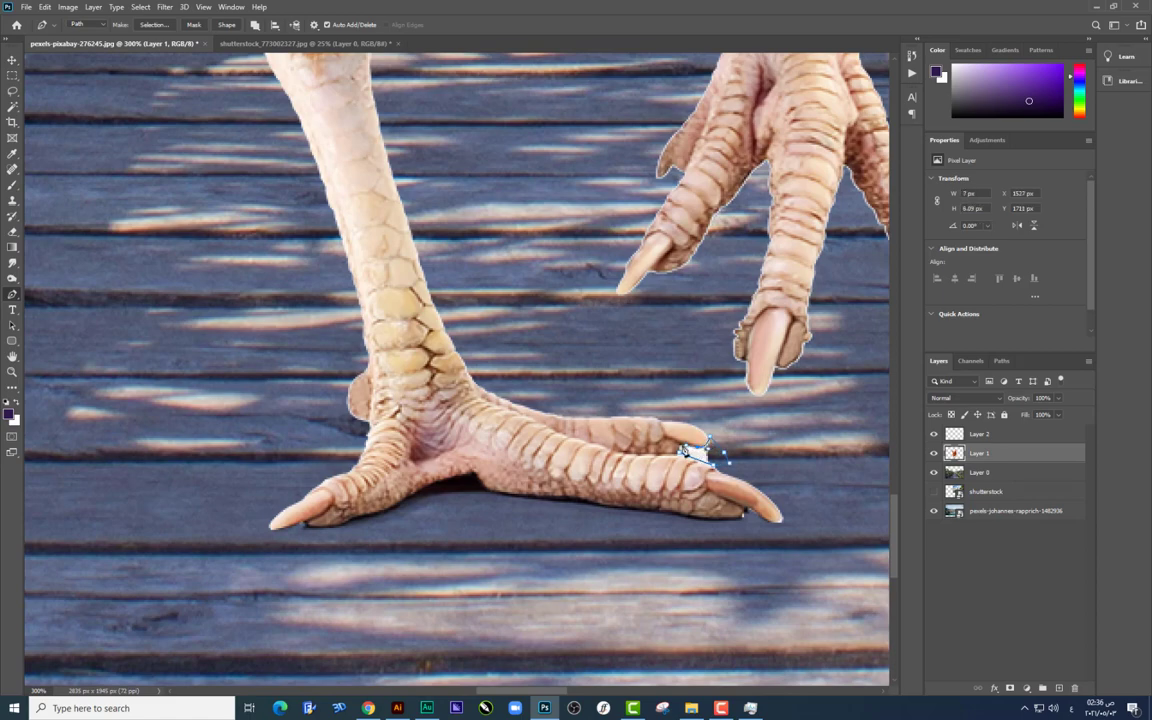
pyautogui.hotkey('ctrl', 'Return')
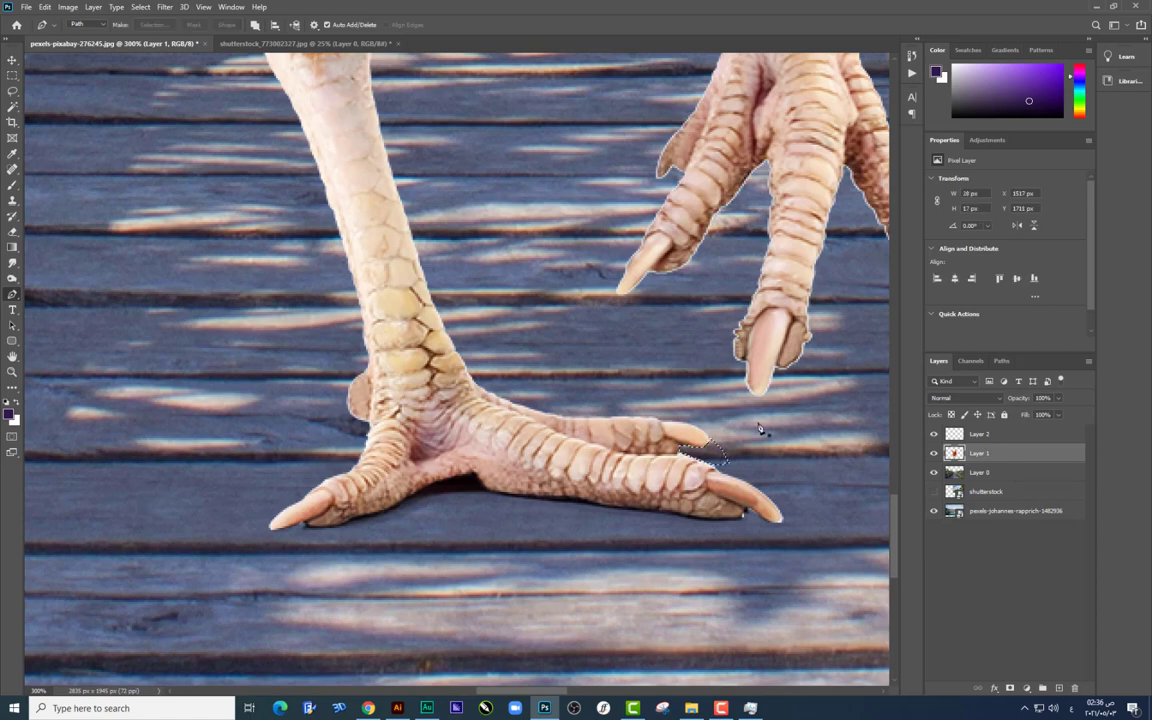
pyautogui.hotkey('ctrl', 'd')
pyautogui.hotkey('ctrl', '-')
pyautogui.hotkey('ctrl', '-')
pyautogui.hotkey('ctrl', '+')
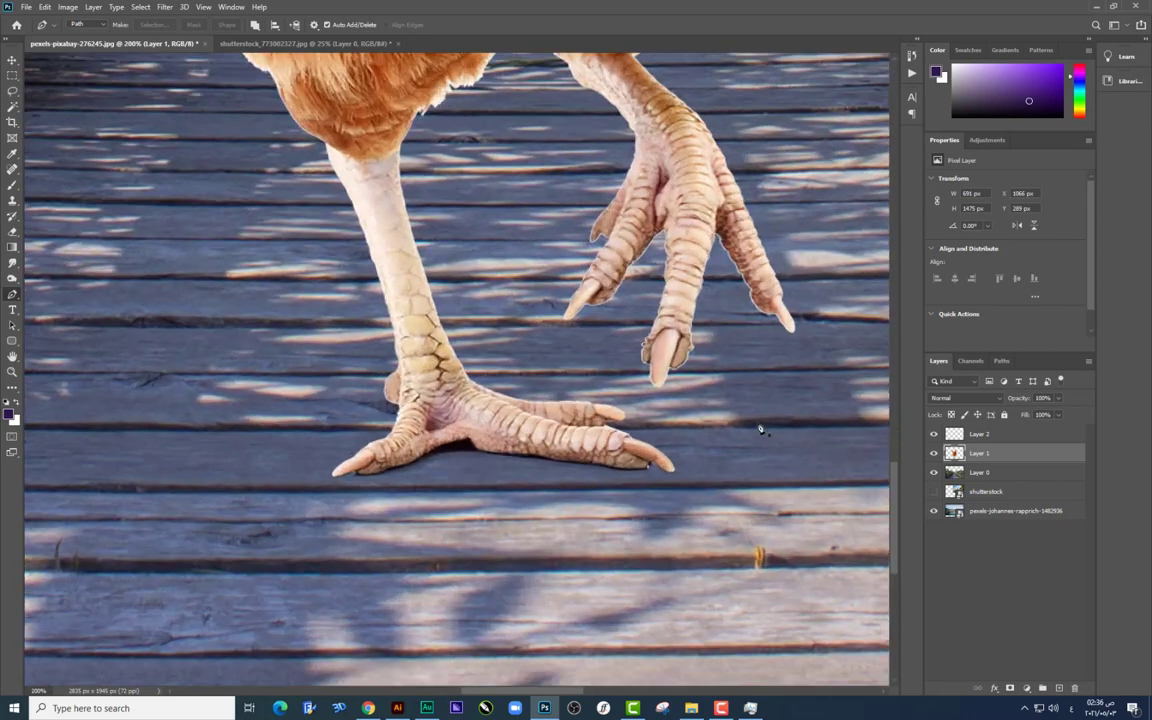
pyautogui.hotkey('ctrl', '-')
pyautogui.hotkey('ctrl', '-')
pyautogui.hotkey('ctrl', '-')
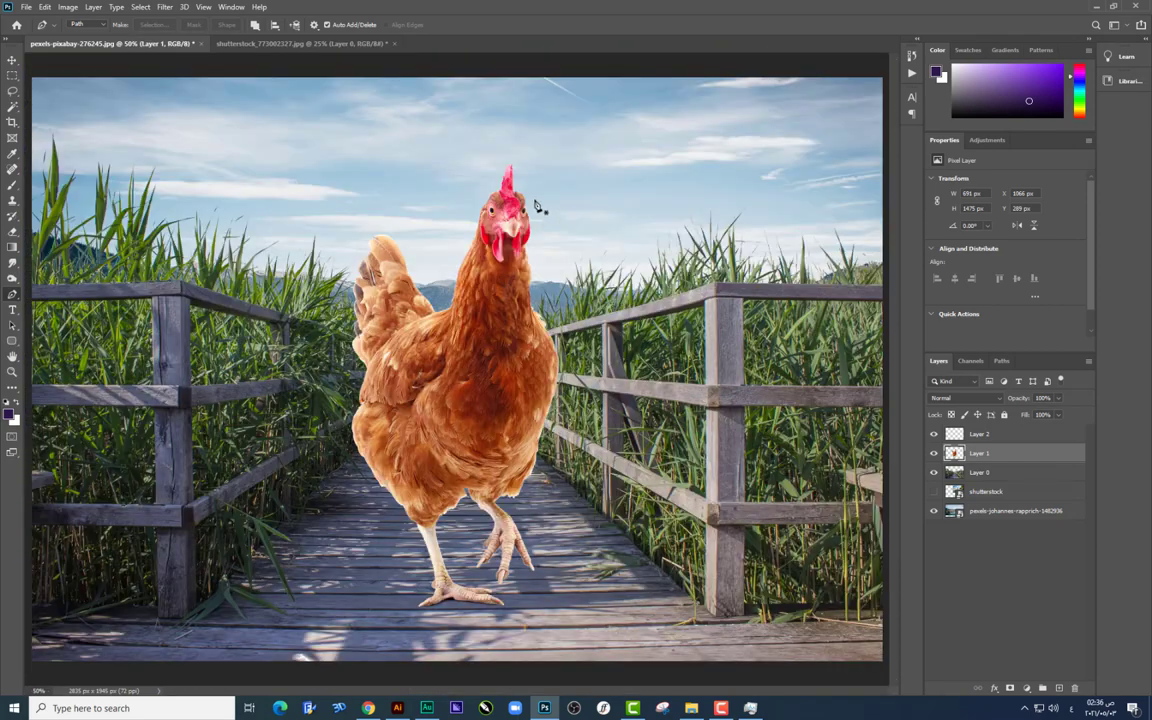
# Step: Add a Brightness/Contrast adjustment above Layer 2 with Brightness -55 and Contrast 30
pyautogui.press('v')
pyautogui.rightClick(579, 300)
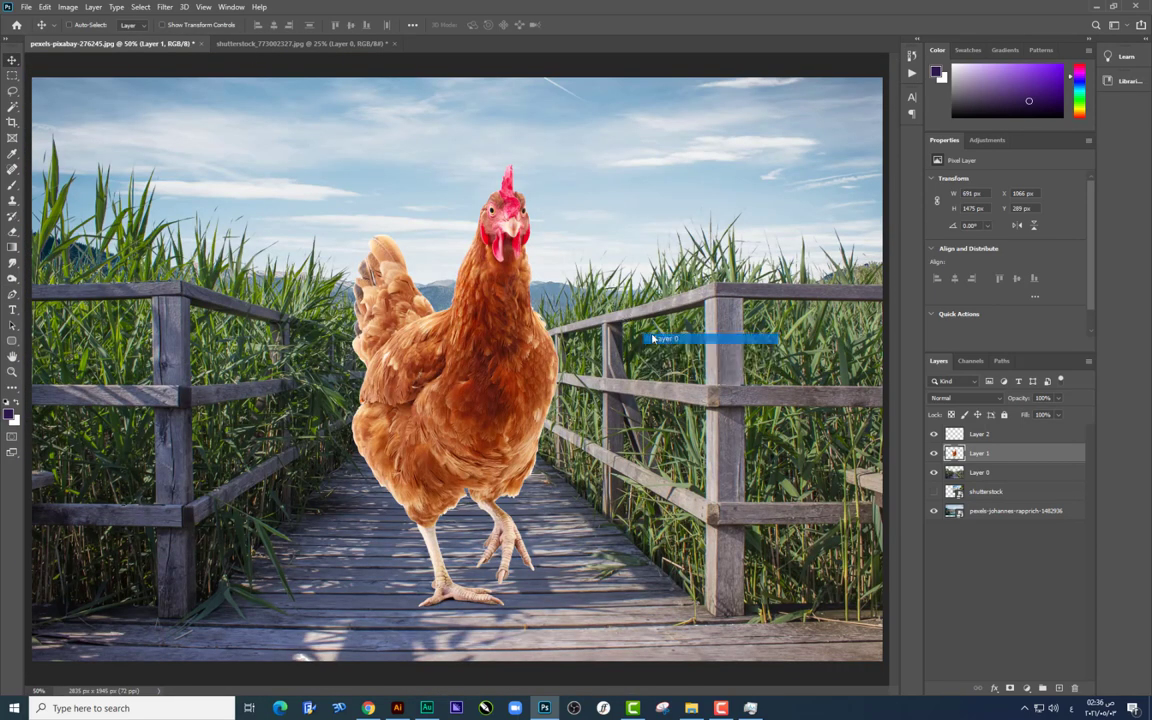
pyautogui.click(636, 305)
pyautogui.hotkey('ctrl', '-')
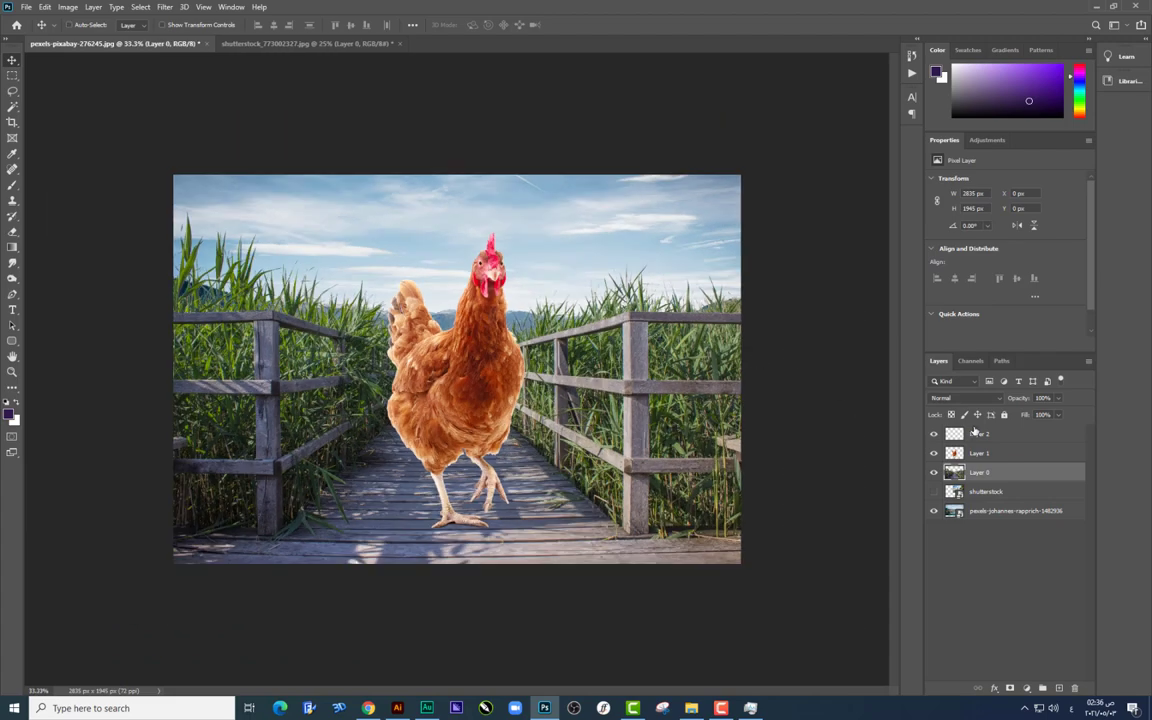
pyautogui.click(975, 432)
pyautogui.click(1026, 688)
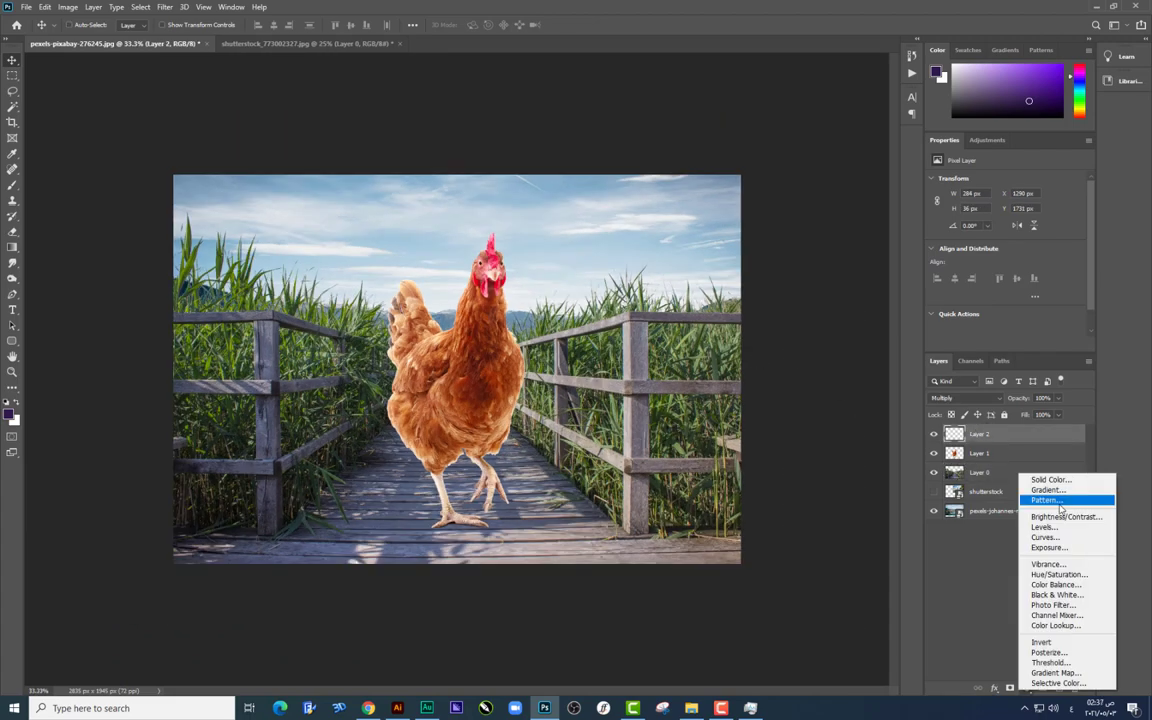
pyautogui.click(1062, 516)
pyautogui.moveTo(1005, 216); pyautogui.dragTo(976, 216)
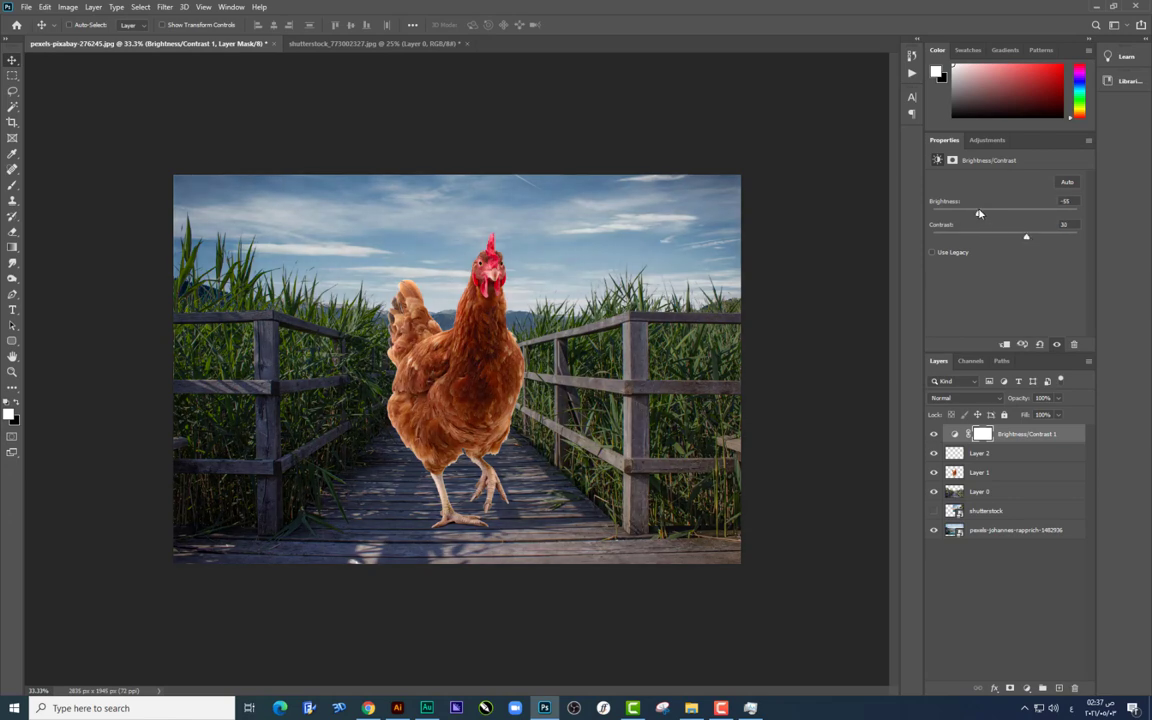
# Step: Erase the adjustment mask over the hen with an 1811 px soft eraser at 27% flow
pyautogui.press('e')
pyautogui.rightClick(703, 388)
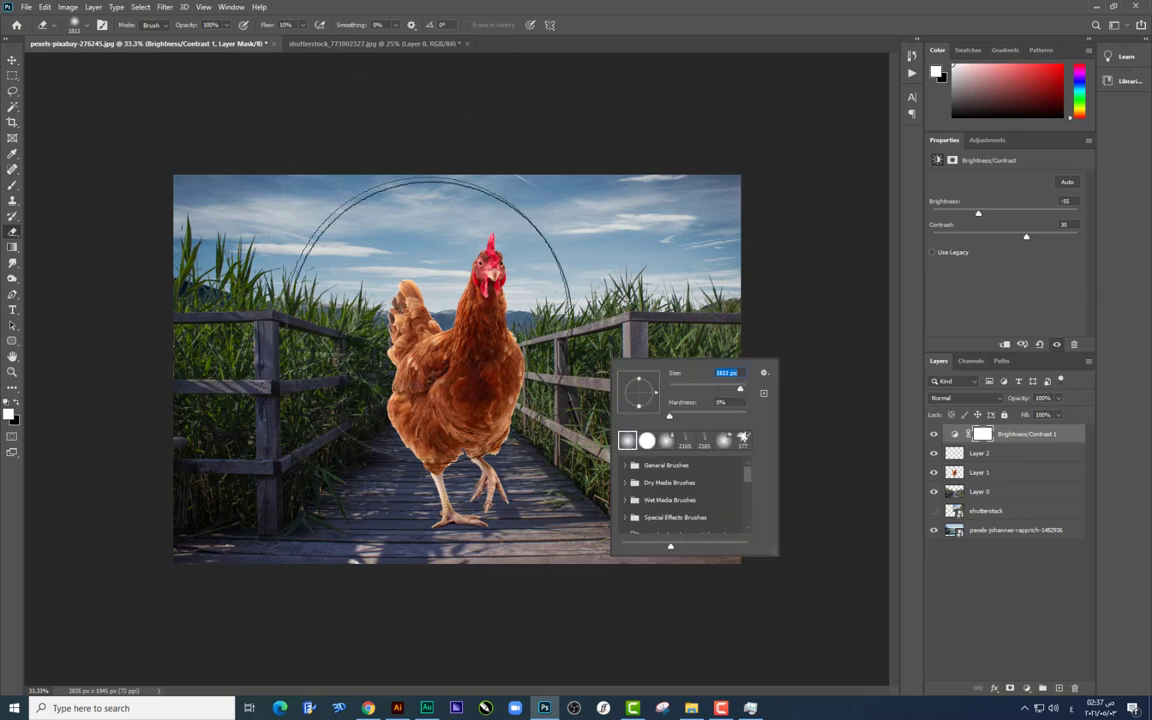
pyautogui.click(304, 28)
pyautogui.moveTo(283, 40); pyautogui.dragTo(292, 40)
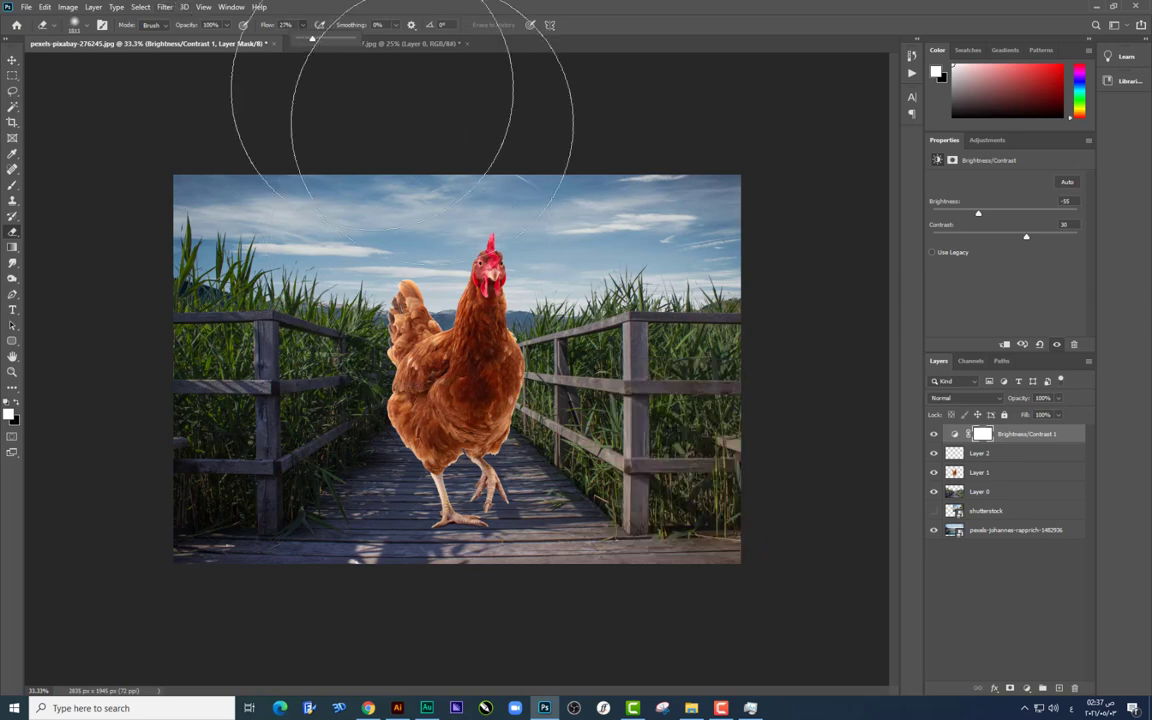
pyautogui.rightClick(530, 342)
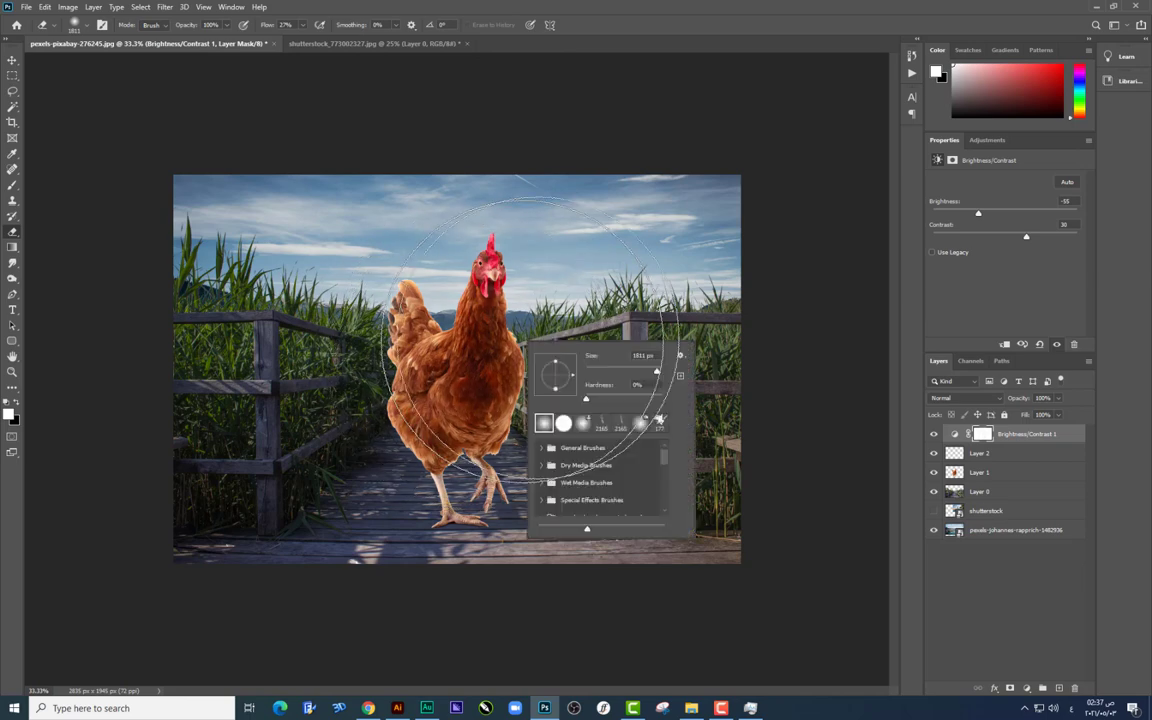
pyautogui.moveTo(655, 372); pyautogui.dragTo(663, 372)
pyautogui.press('Return')
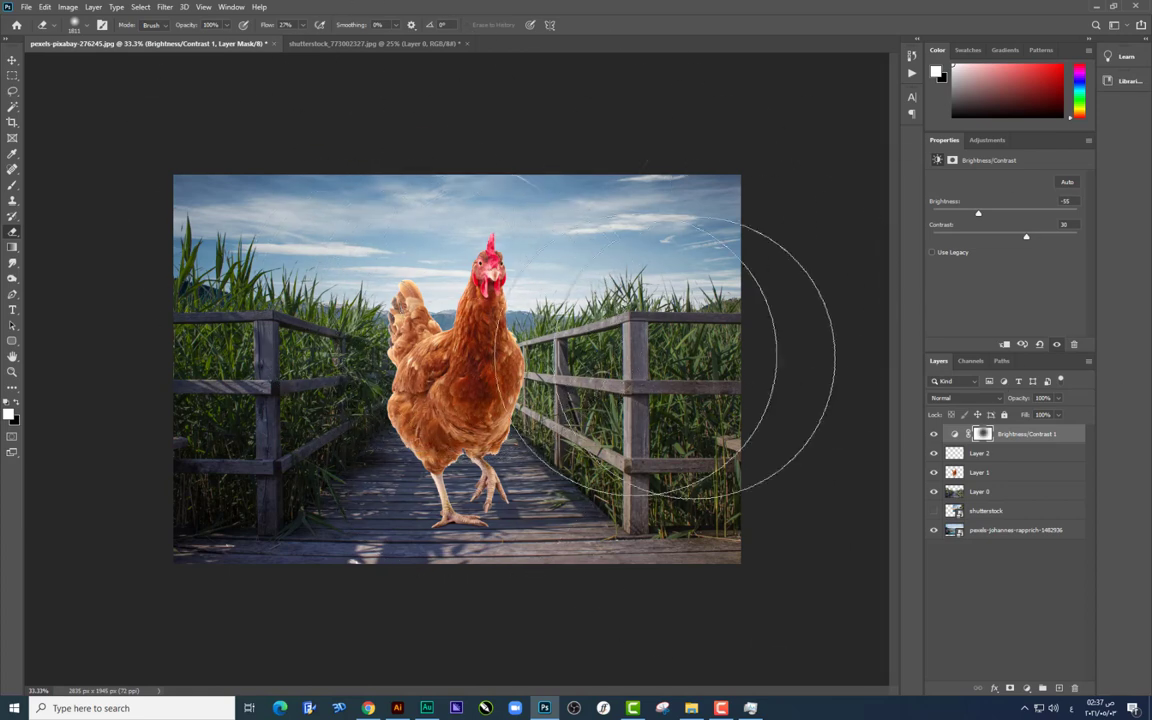
pyautogui.click(934, 434)
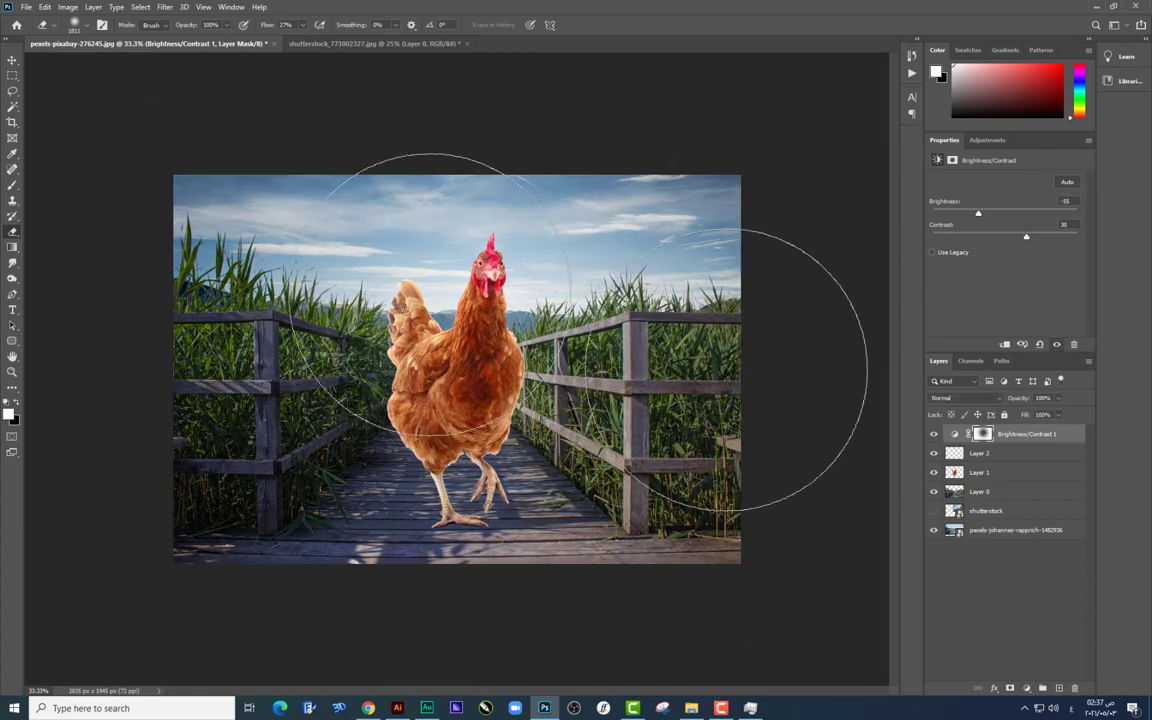
# Step: Switch to Illustrator showing the red capes artwork 4108.eps
pyautogui.click(12, 60)
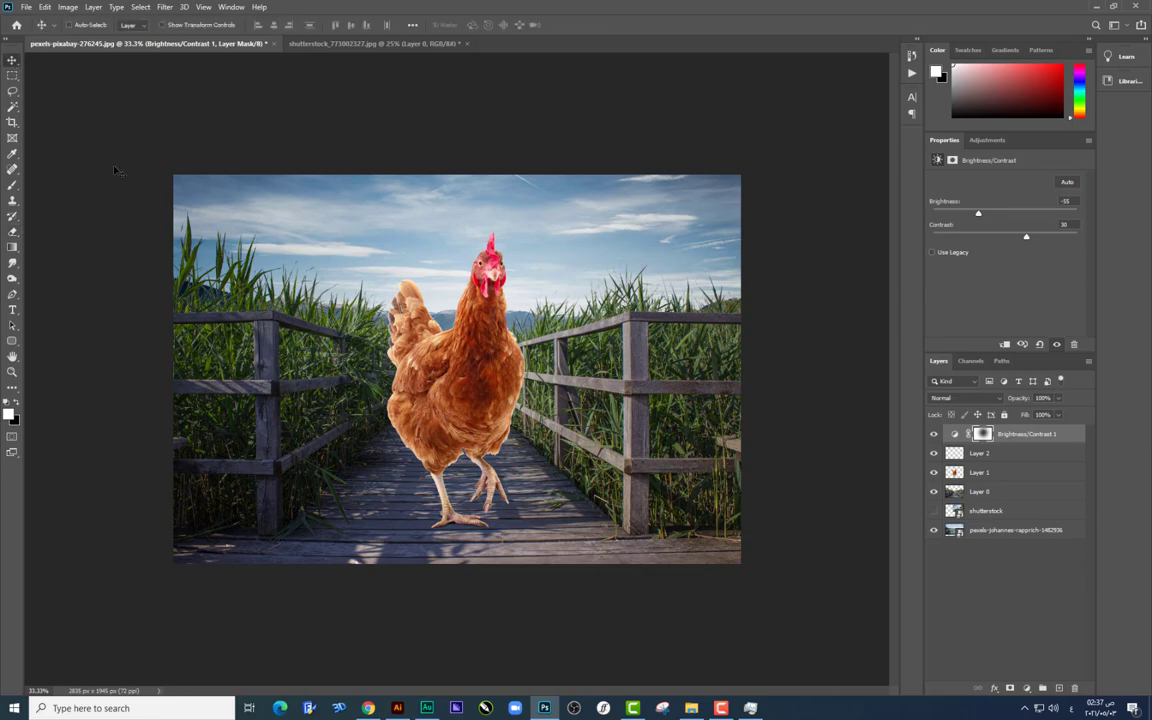
pyautogui.hotkey('alt', 'Tab')
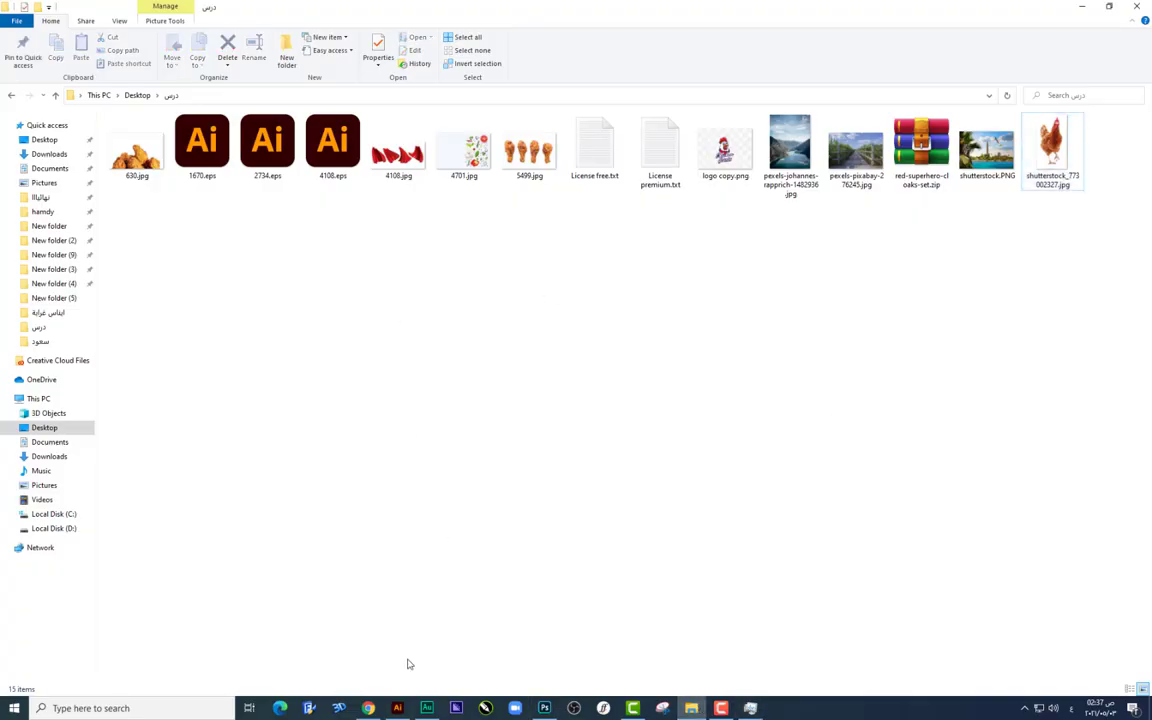
pyautogui.hotkey('alt', 'Tab')
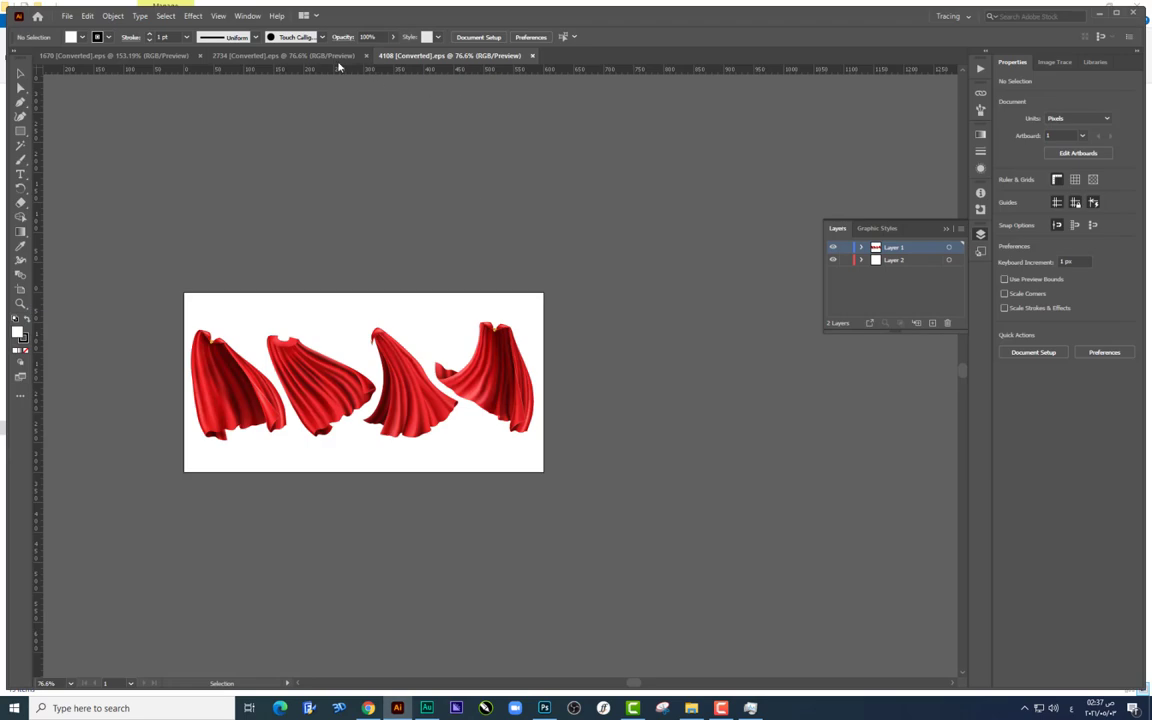
# Step: Return to the red capes document in Illustrator and drag out the rightmost cape
pyautogui.click(306, 55)
pyautogui.click(160, 55)
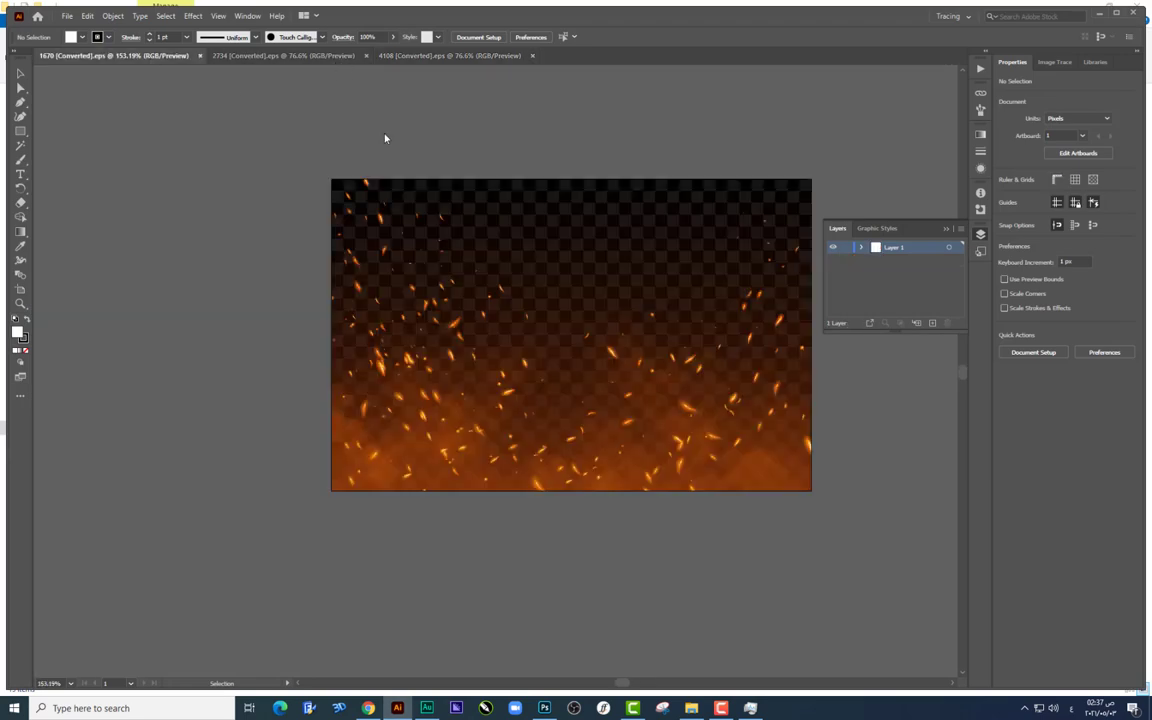
pyautogui.click(250, 55)
pyautogui.click(440, 55)
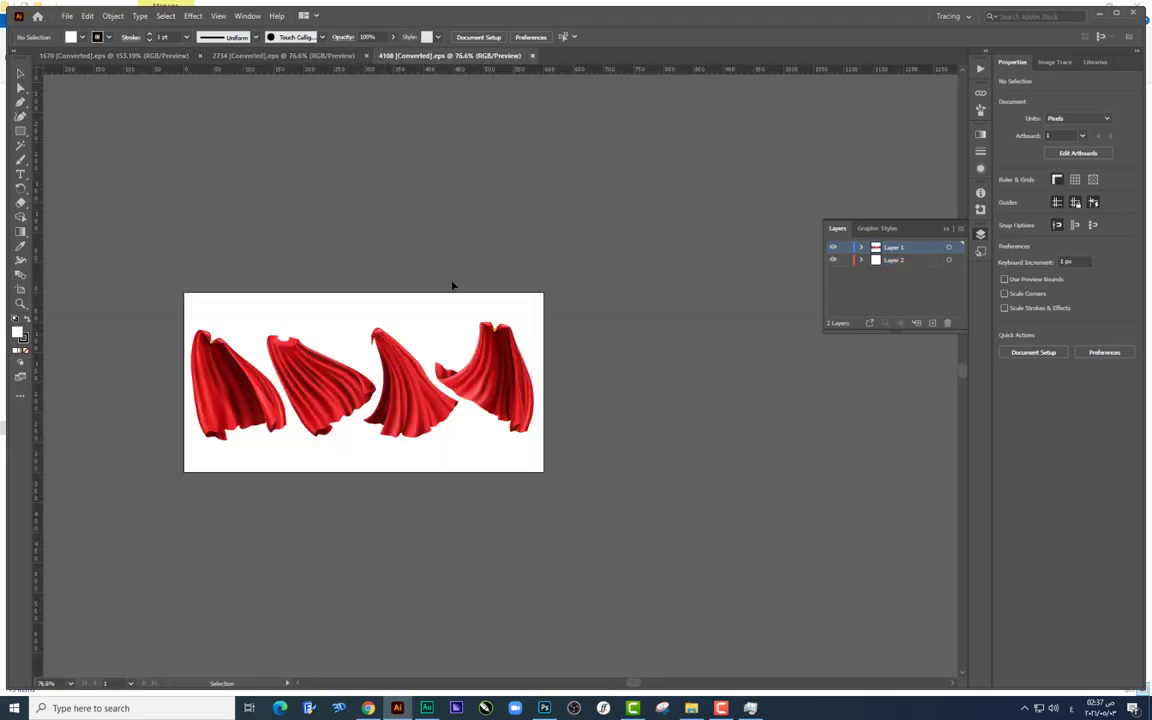
pyautogui.scroll(4, 469, 283)
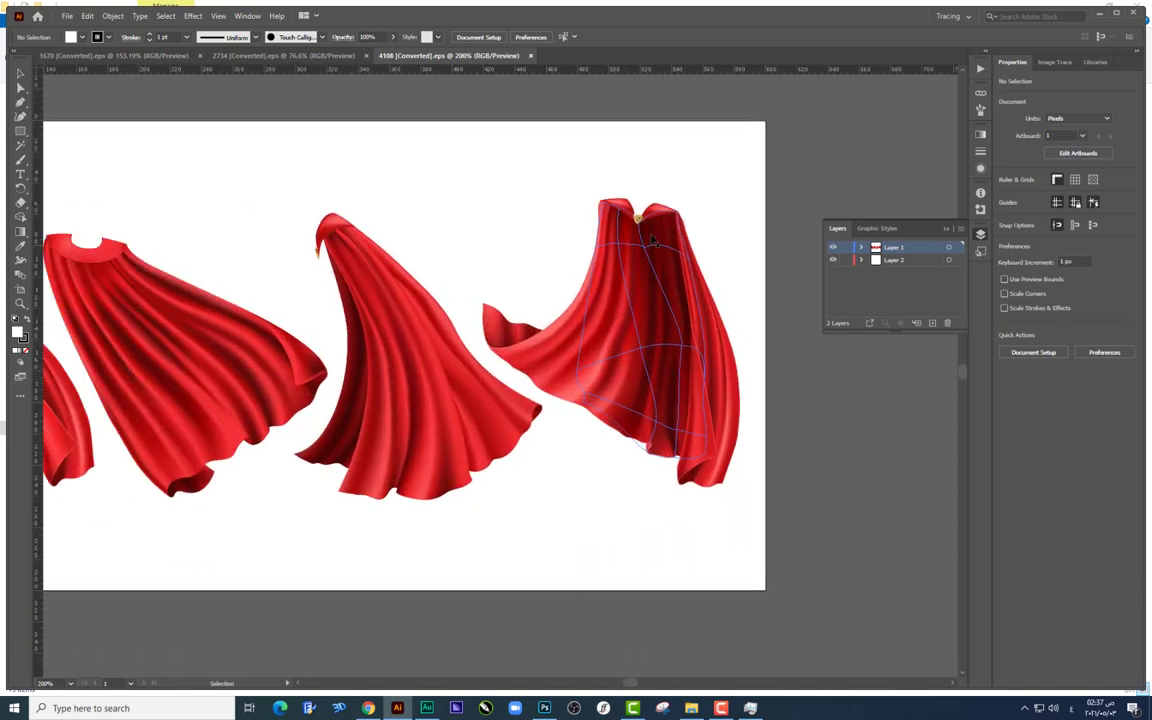
pyautogui.moveTo(651, 238)
pyautogui.mouseDown()
pyautogui.moveTo(615, 318)
pyautogui.moveTo(544, 700)
pyautogui.mouseUp()
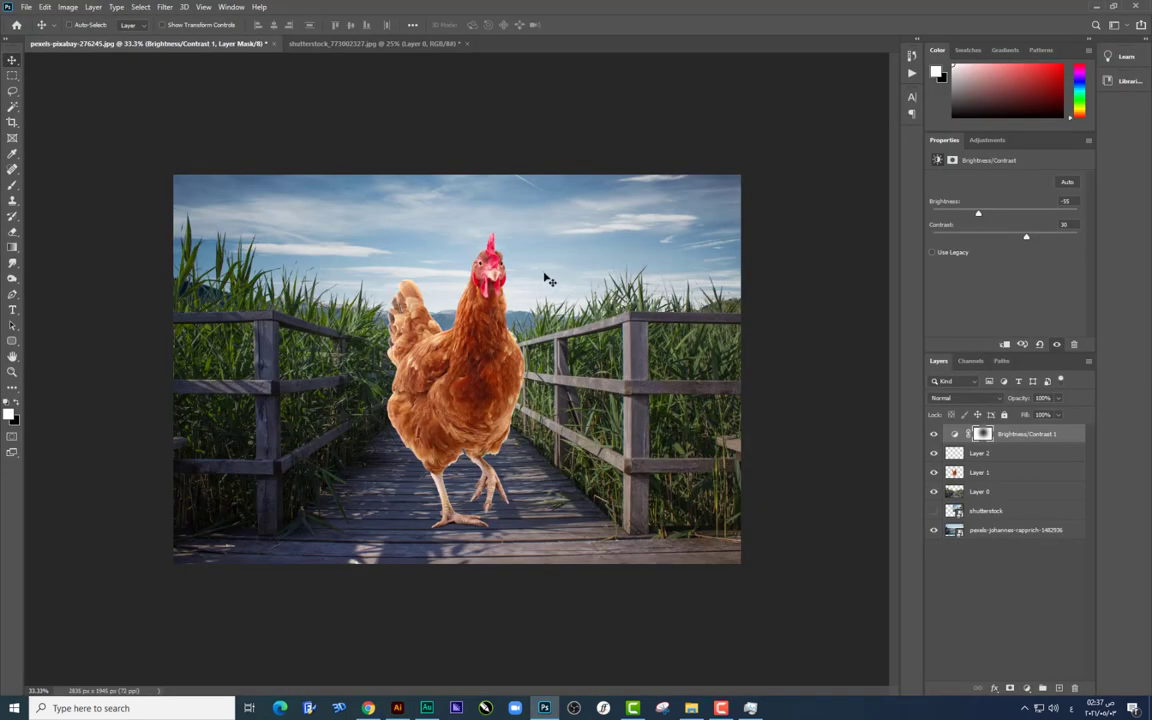
# Step: Place the cape as a smart object, enlarge it over the chicken, and move it below Layer 2
pyautogui.moveTo(535, 274); pyautogui.dragTo(535, 274)
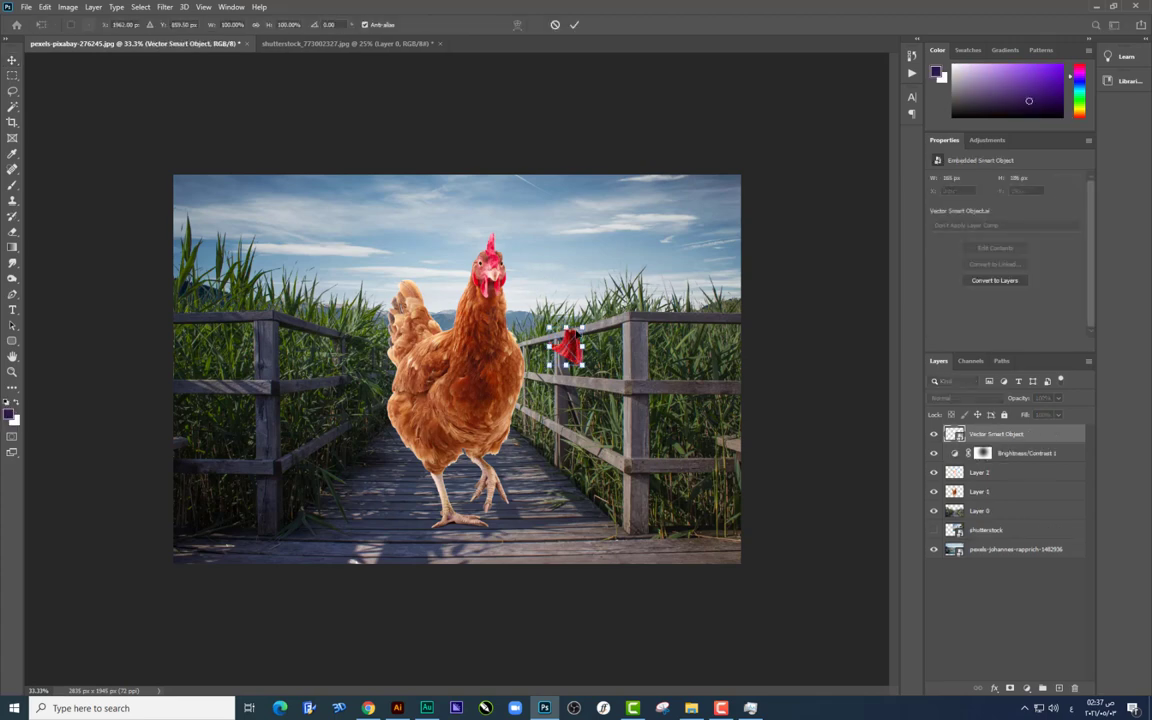
pyautogui.moveTo(640, 244); pyautogui.dragTo(656, 244)
pyautogui.moveTo(570, 340); pyautogui.dragTo(507, 333)
pyautogui.press('Return')
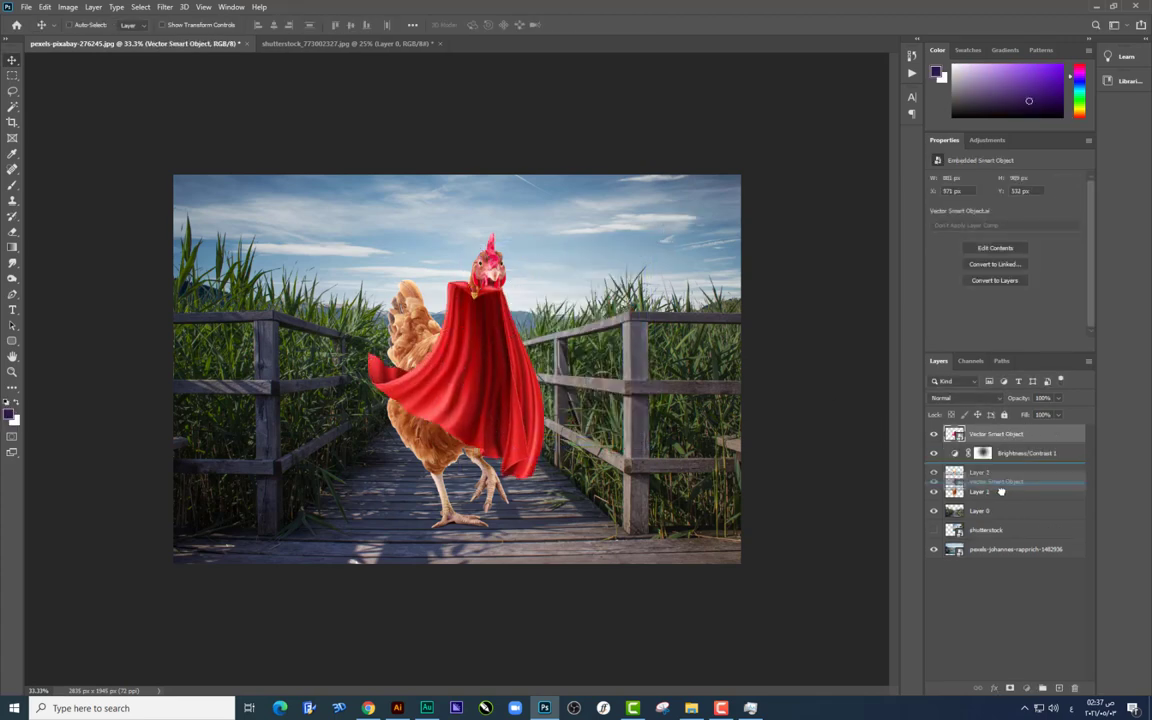
pyautogui.moveTo(1010, 449); pyautogui.dragTo(1000, 482)
# Step: Lower the cape onto the chicken's neck and shoulders and enlarge it further
pyautogui.hotkey('ctrl', '+')
pyautogui.hotkey('ctrl', '+')
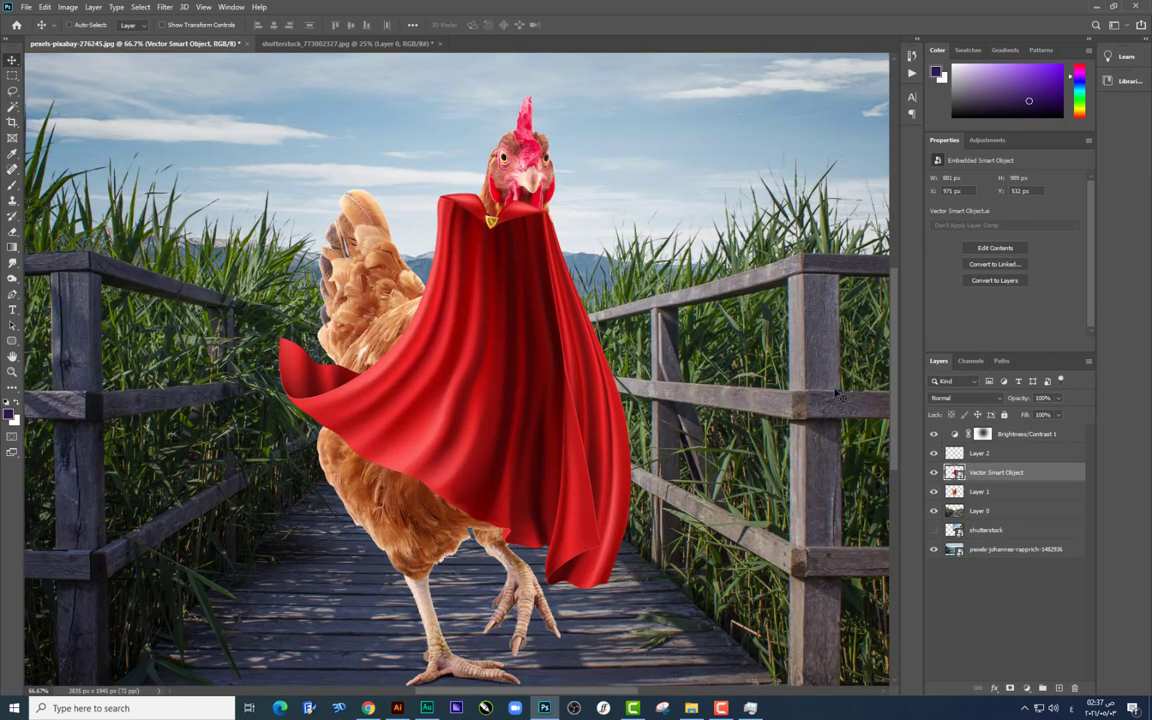
pyautogui.moveTo(535, 306); pyautogui.dragTo(543, 334)
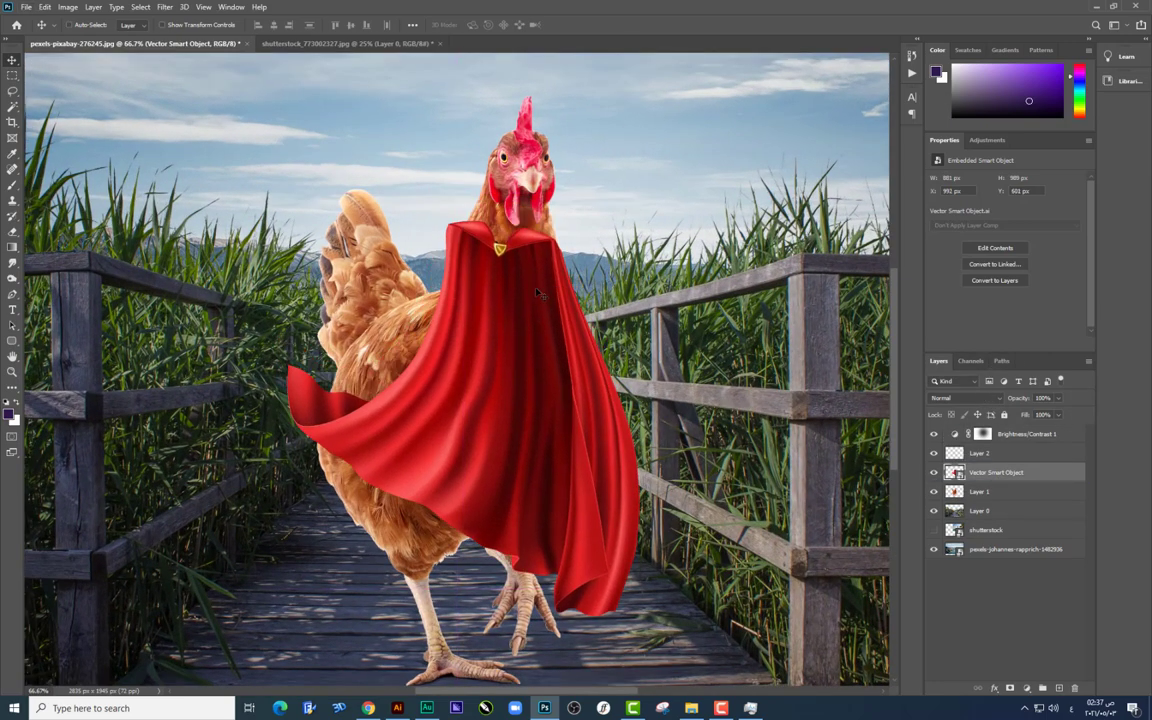
pyautogui.moveTo(482, 238); pyautogui.dragTo(476, 259)
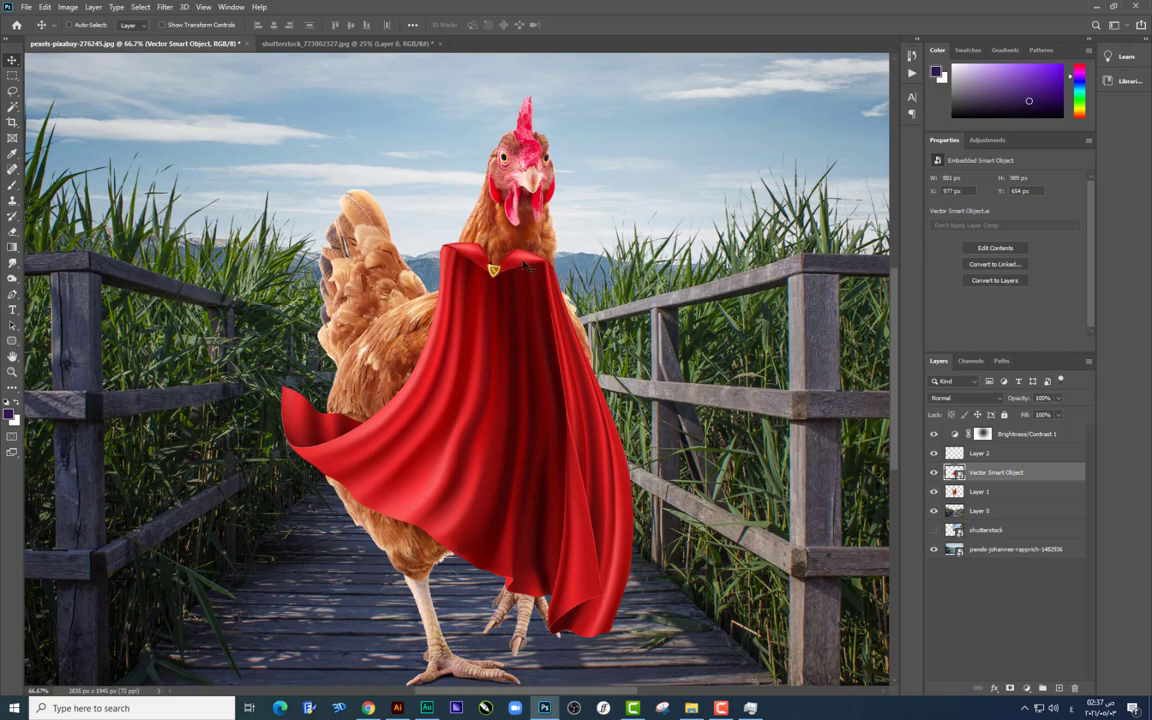
pyautogui.scroll(5, 510, 240)
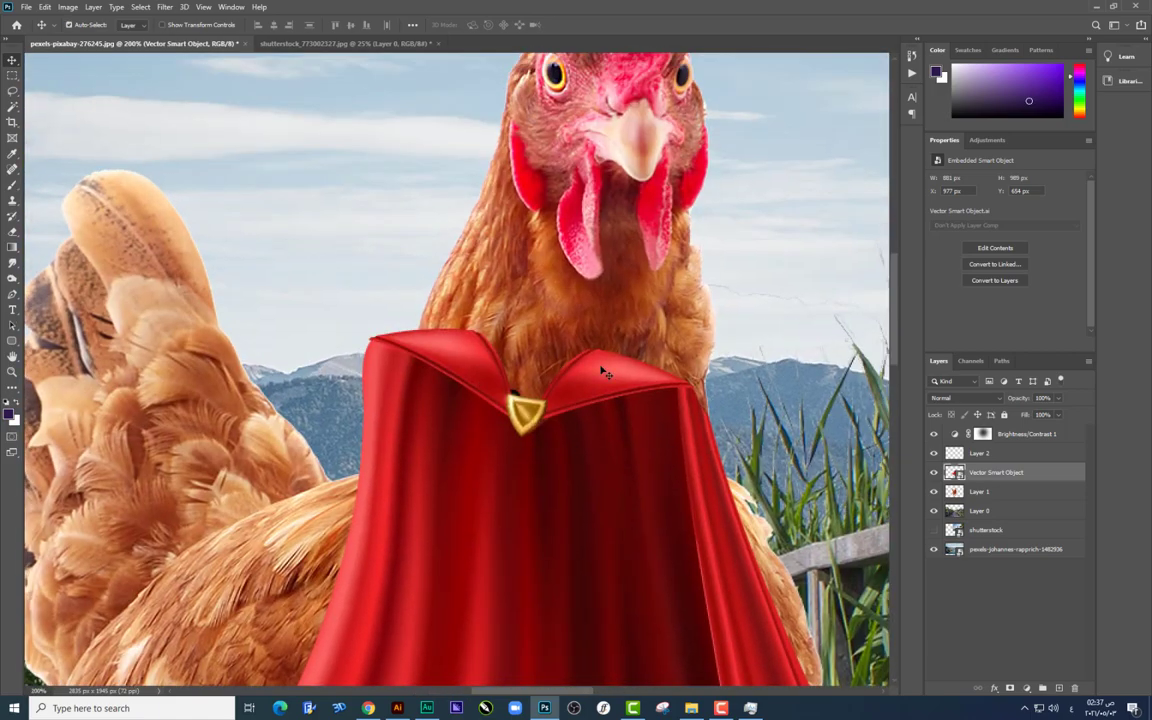
pyautogui.hotkey('ctrl', 't')
pyautogui.scroll(-3, 455, 370)
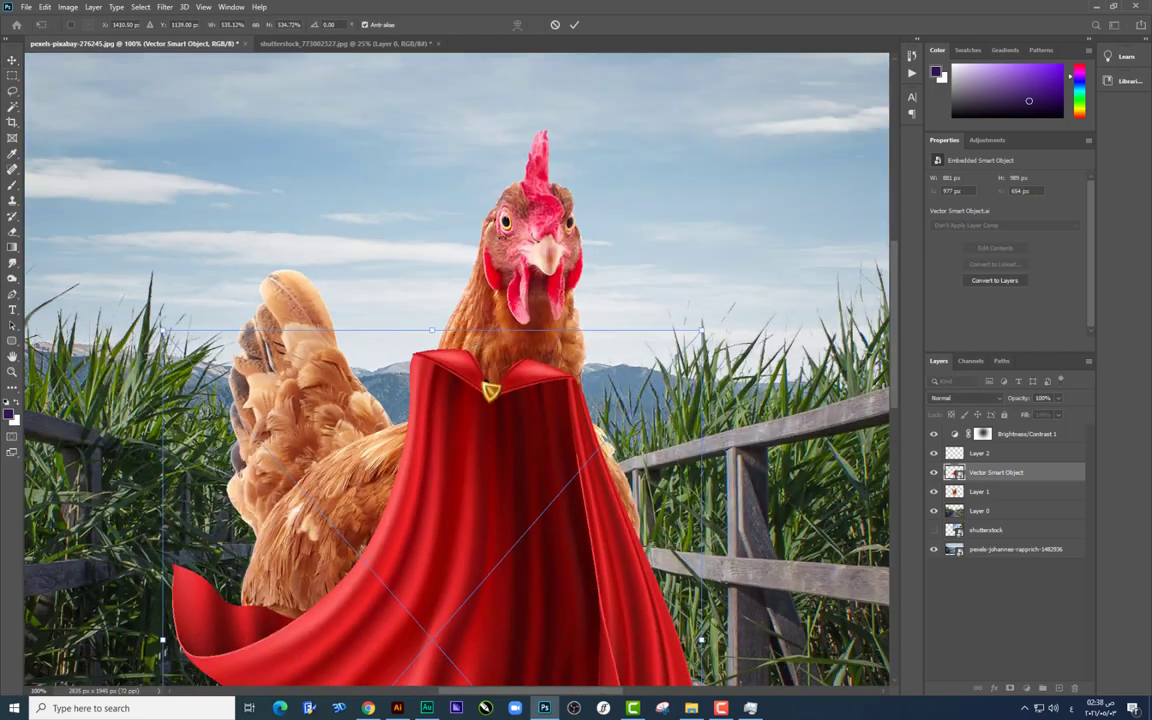
pyautogui.moveTo(697, 338); pyautogui.dragTo(728, 304)
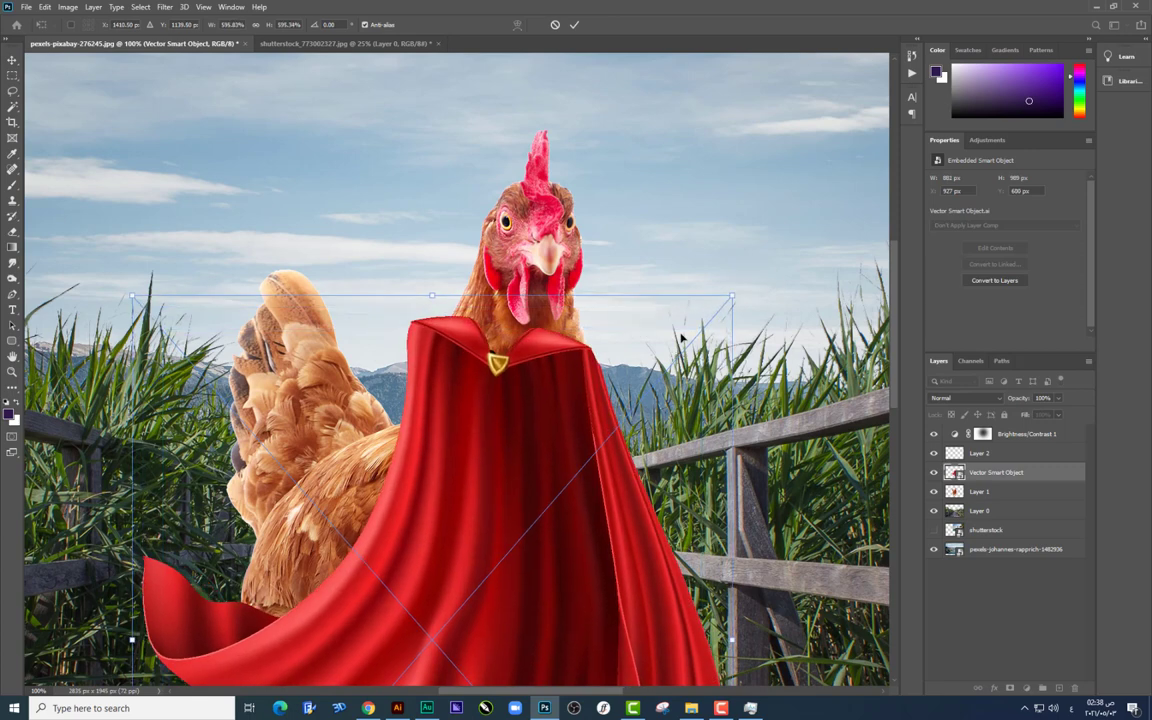
pyautogui.press('Return')
pyautogui.moveTo(645, 358); pyautogui.dragTo(645, 433)
# Step: Scale the cape larger, set it lower on the body, and fade it to 34% opacity
pyautogui.hotkey('ctrl', 't')
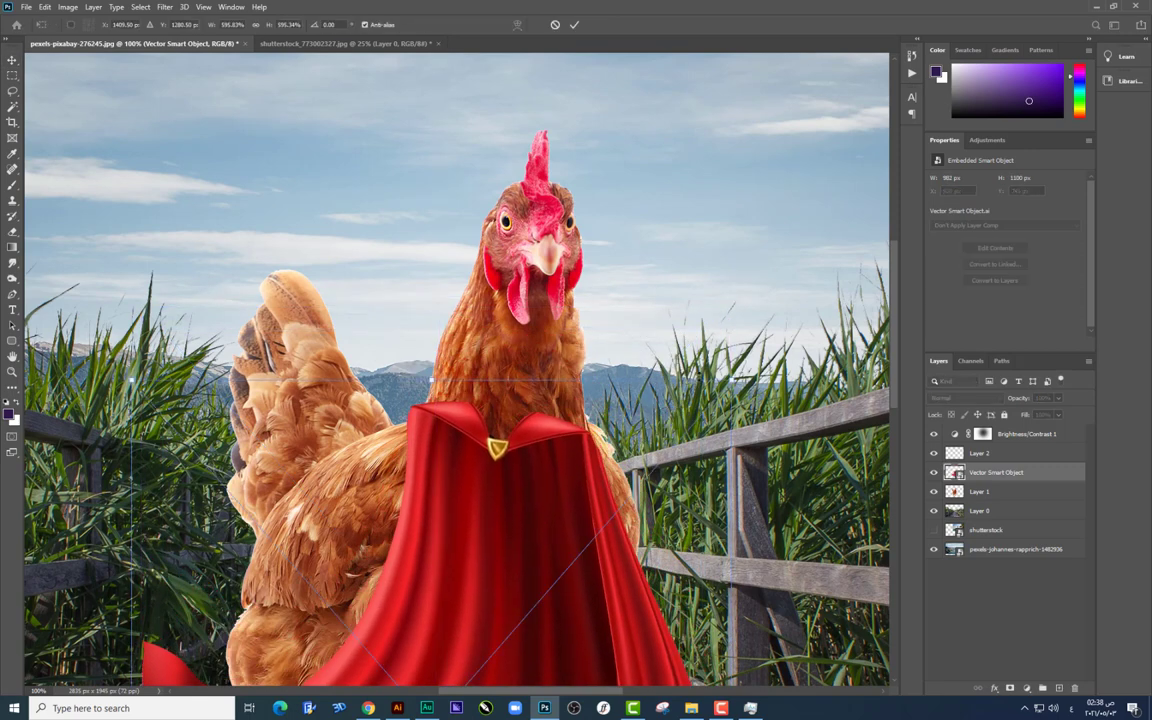
pyautogui.moveTo(745, 372); pyautogui.dragTo(770, 348)
pyautogui.moveTo(661, 366); pyautogui.dragTo(664, 433)
pyautogui.press('Return')
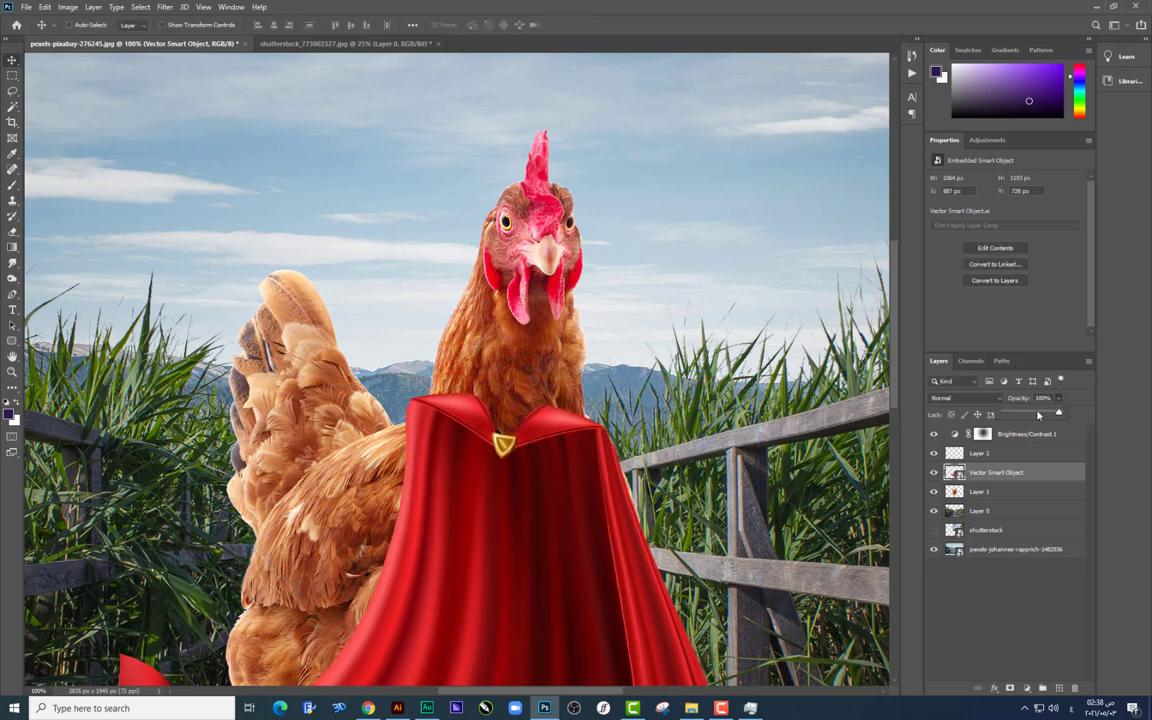
pyautogui.moveTo(1038, 414); pyautogui.dragTo(1022, 413)
pyautogui.hotkey('ctrl', '+')
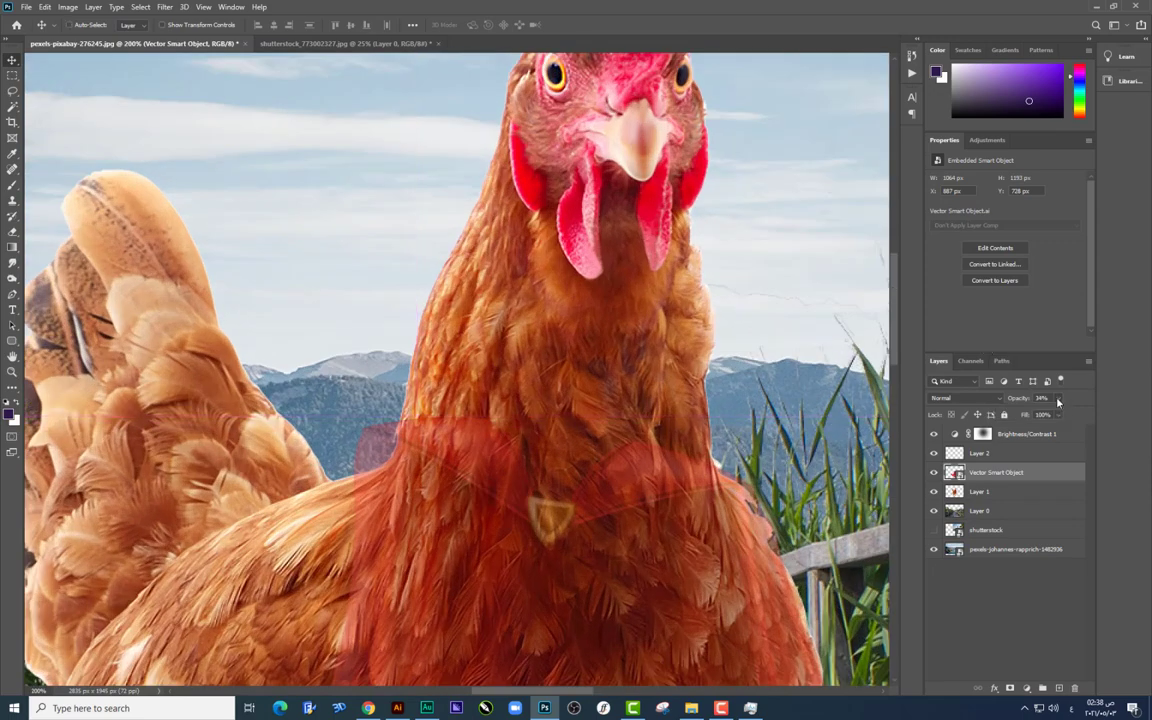
# Step: Restore the cape to full opacity, add a new layer, and pick a purple brush colour
pyautogui.moveTo(1062, 413); pyautogui.dragTo(1090, 413)
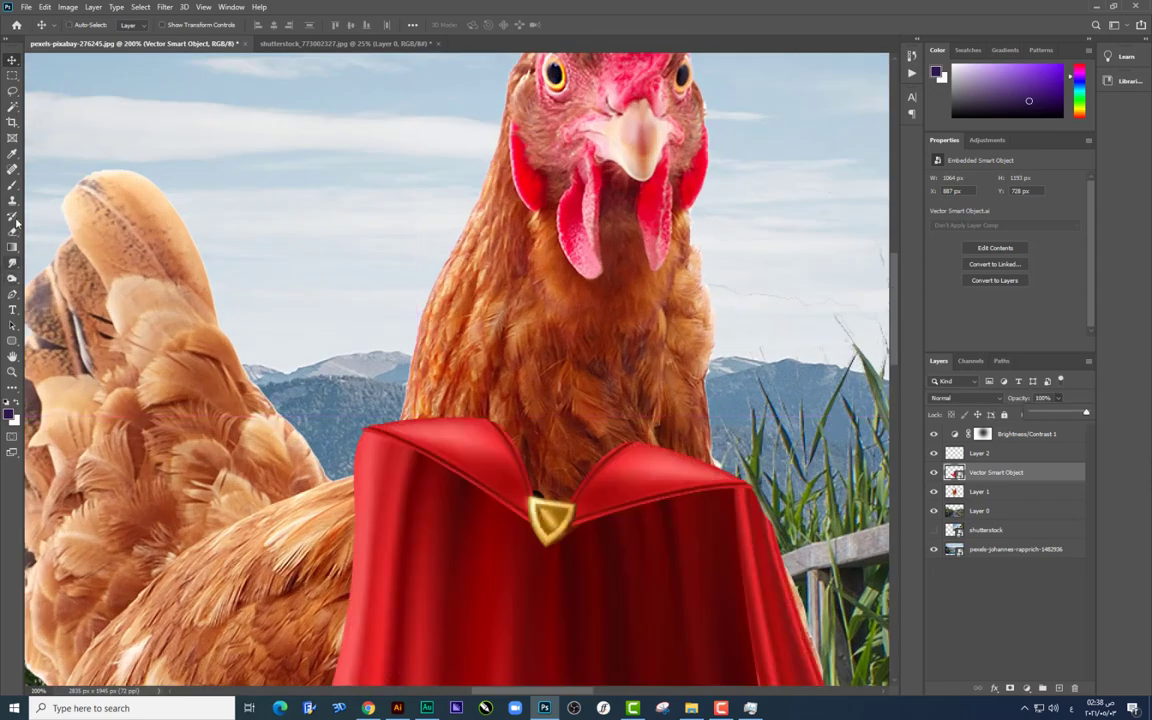
pyautogui.click(12, 185)
pyautogui.hotkey('ctrl', 'shift', 'alt', 'n')
pyautogui.rightClick(665, 445)
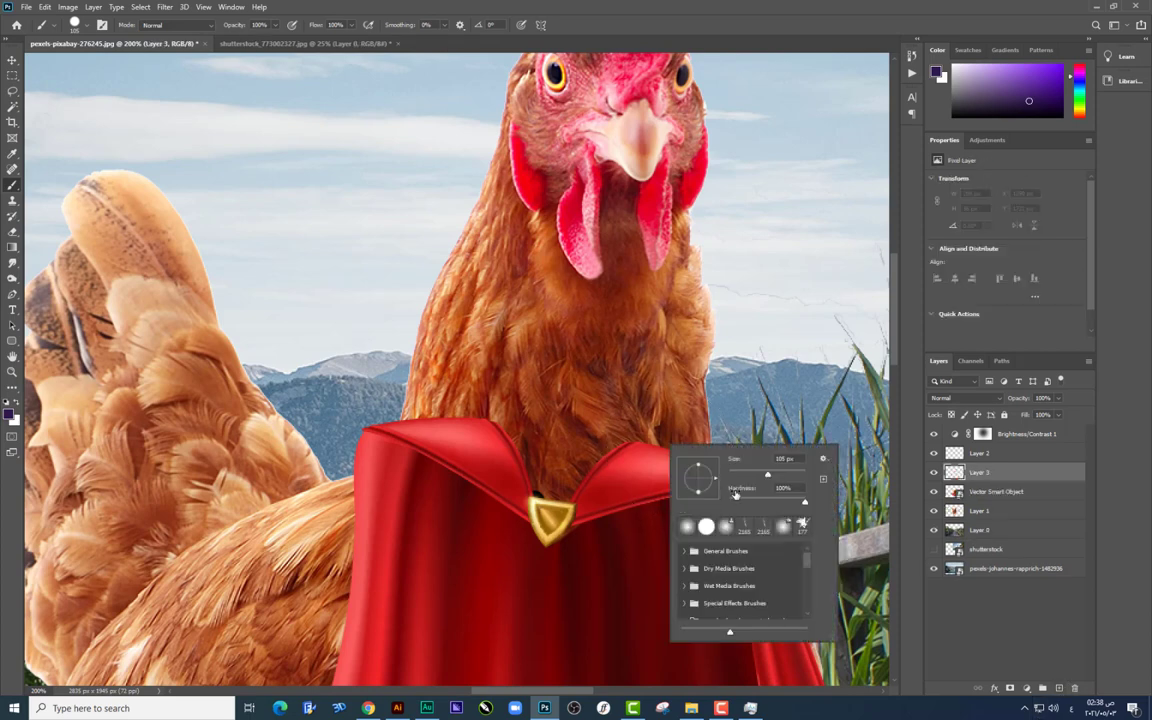
pyautogui.click(11, 414)
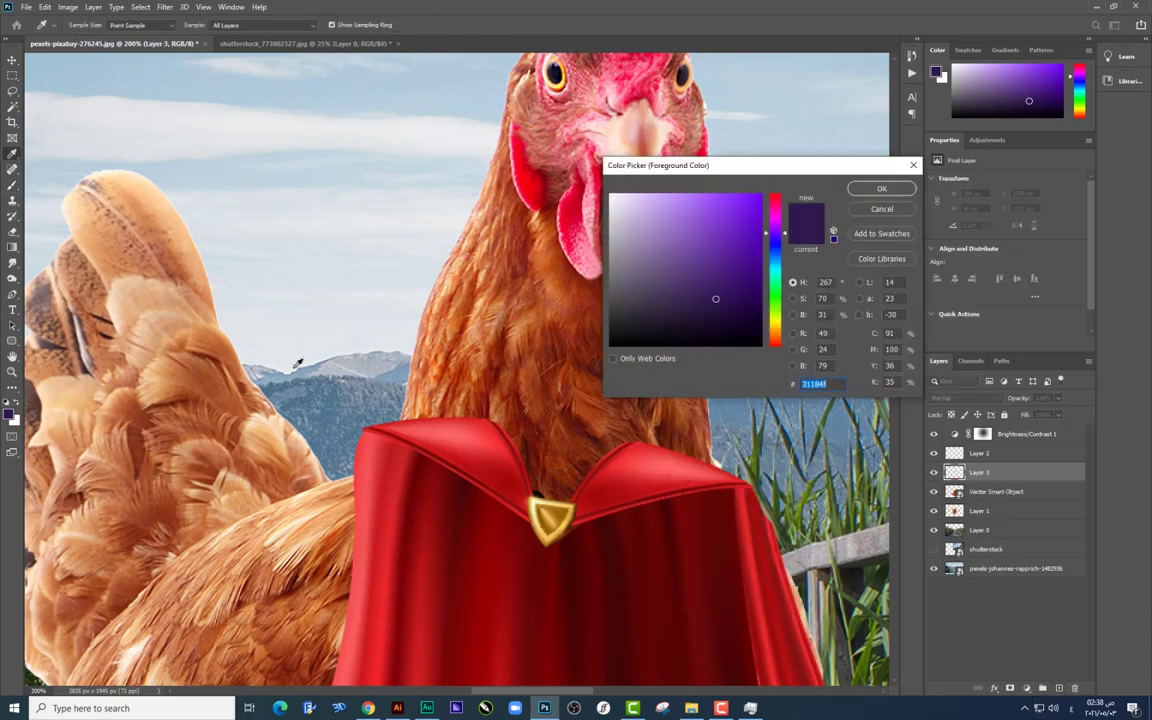
pyautogui.press('Return')
# Step: Paint a purple test stroke, delete it, and set the cape layer to 54% opacity
pyautogui.rightClick(587, 441)
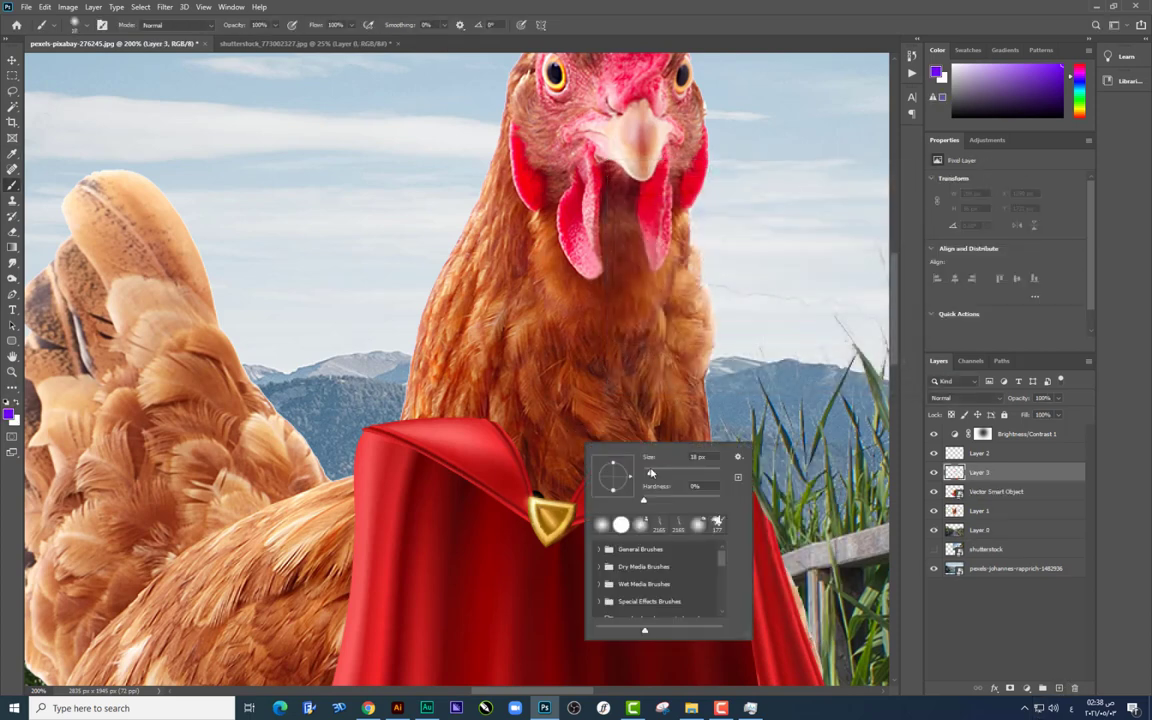
pyautogui.moveTo(352, 430)
pyautogui.mouseDown()
pyautogui.moveTo(530, 530)
pyautogui.moveTo(753, 483)
pyautogui.moveTo(360, 378)
pyautogui.moveTo(297, 432)
pyautogui.mouseUp()
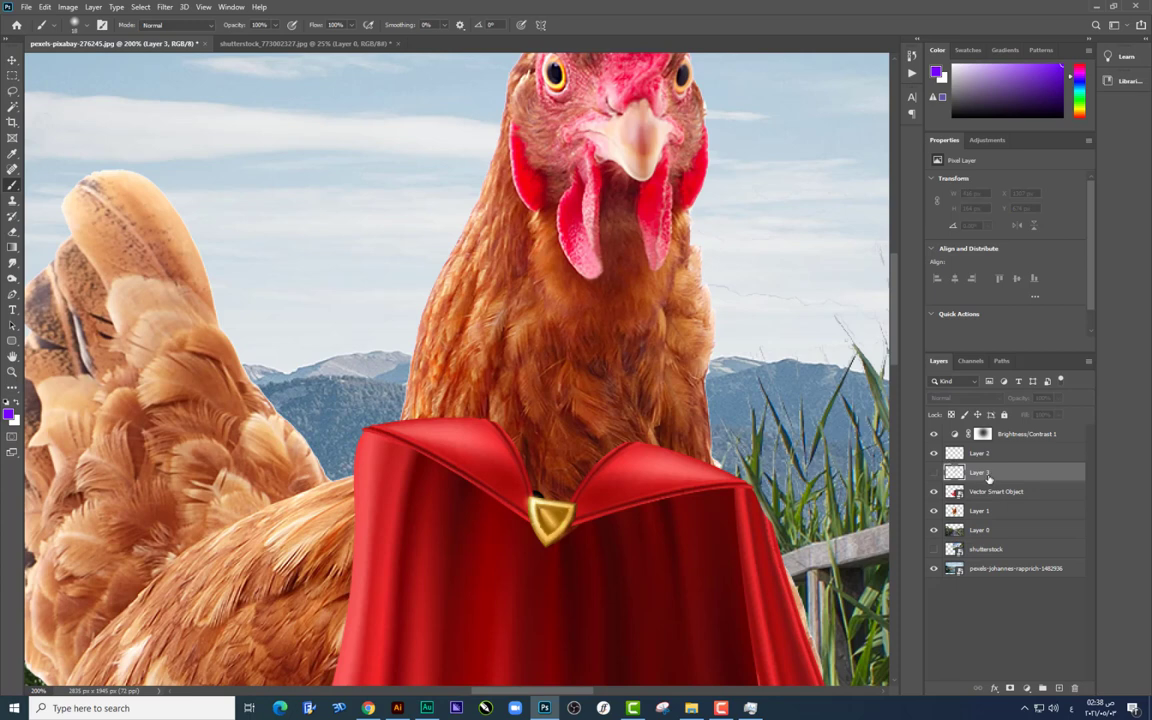
pyautogui.press('Delete')
pyautogui.moveTo(1037, 414); pyautogui.dragTo(1034, 414)
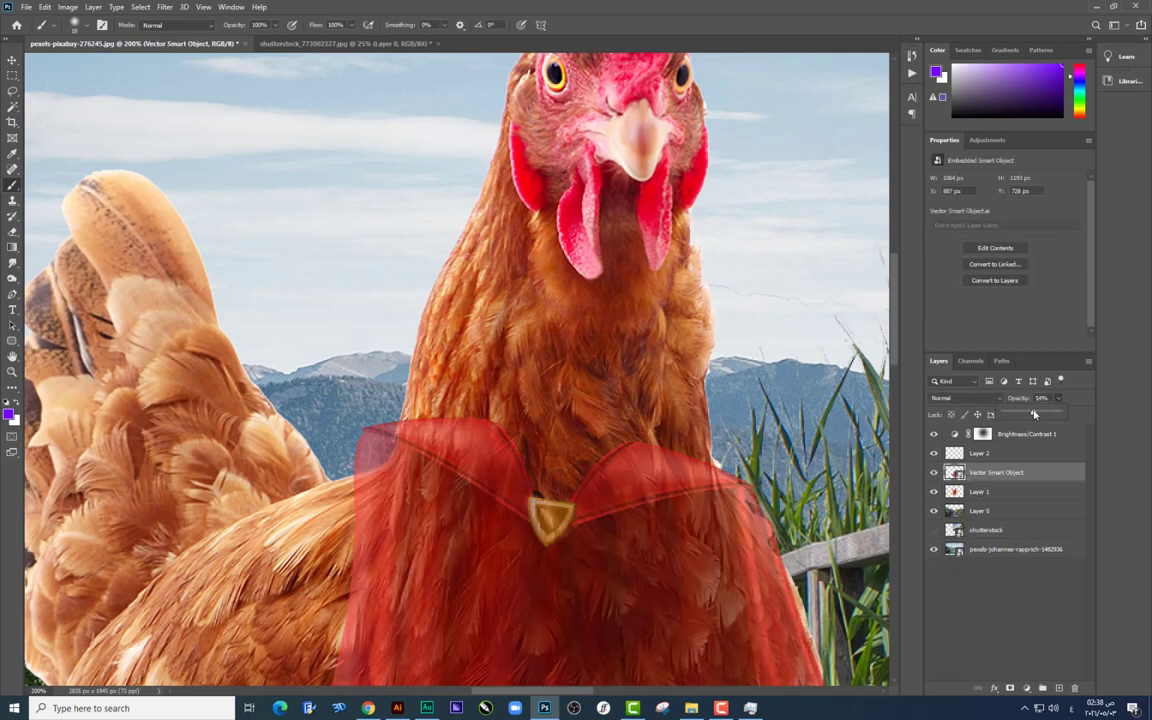
pyautogui.click(18, 295)
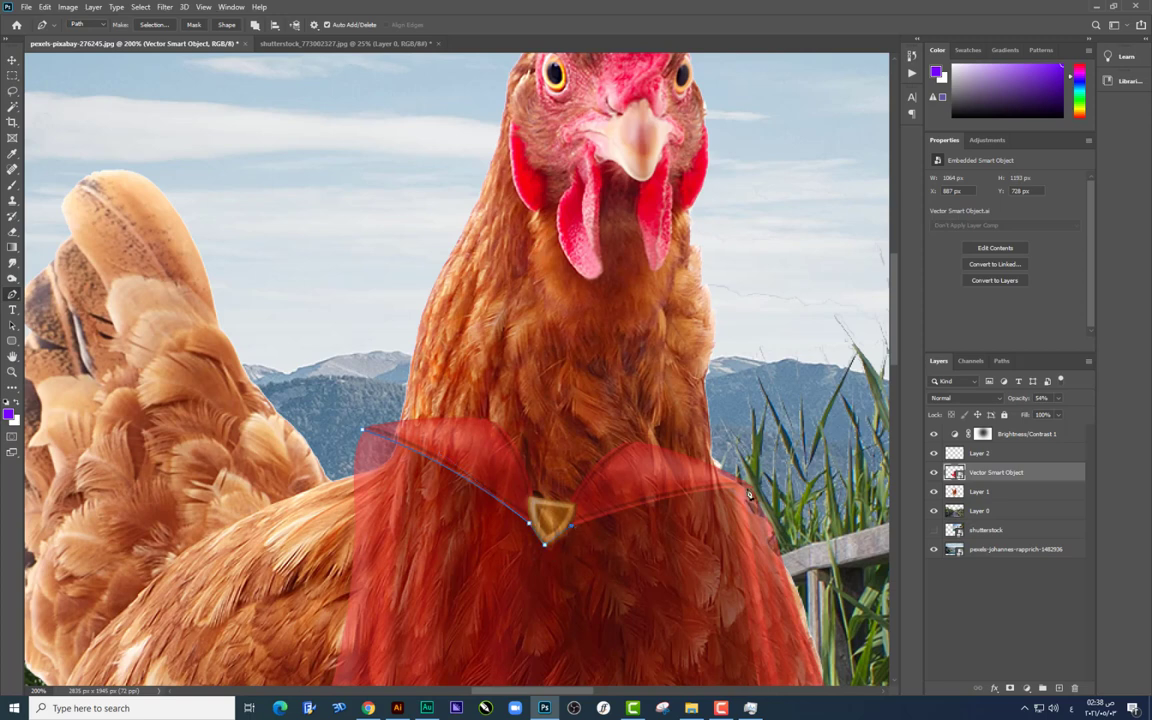
# Step: Finish the collar path with an anchor at its right end and zoom out
pyautogui.click(707, 484)
pyautogui.hotkey('ctrl', '-')
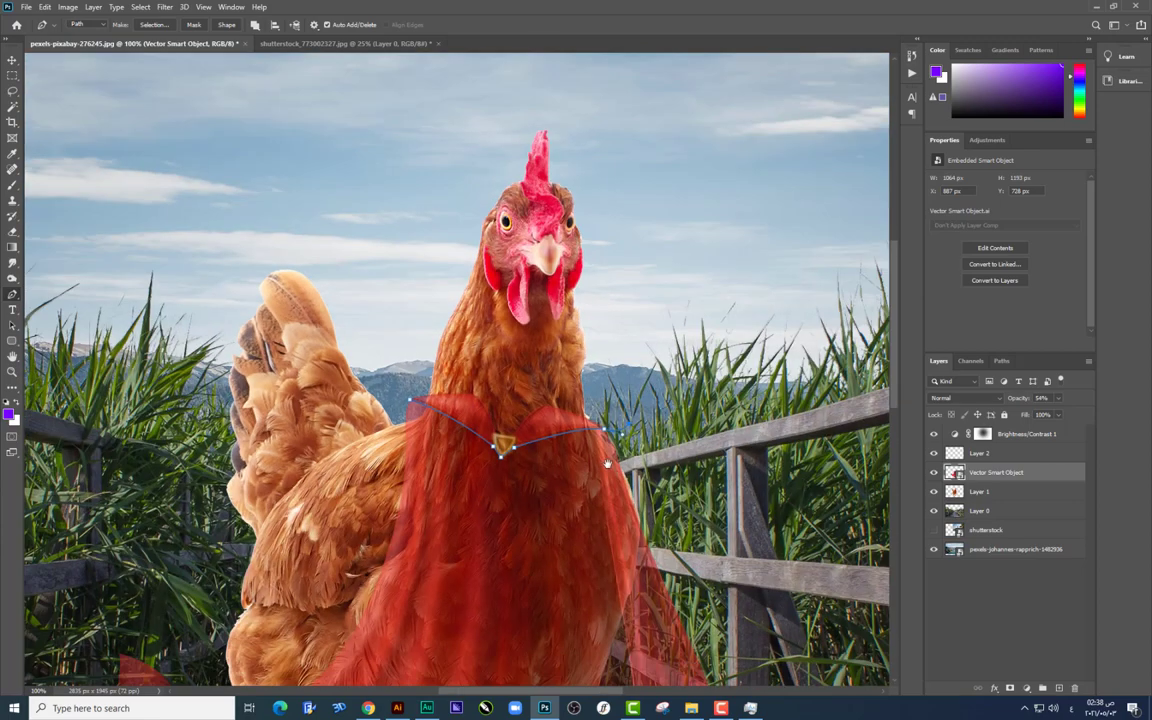
pyautogui.moveTo(607, 463); pyautogui.dragTo(562, 338)
pyautogui.hotkey('ctrl', '-')
pyautogui.scroll(-3, 495, 631)
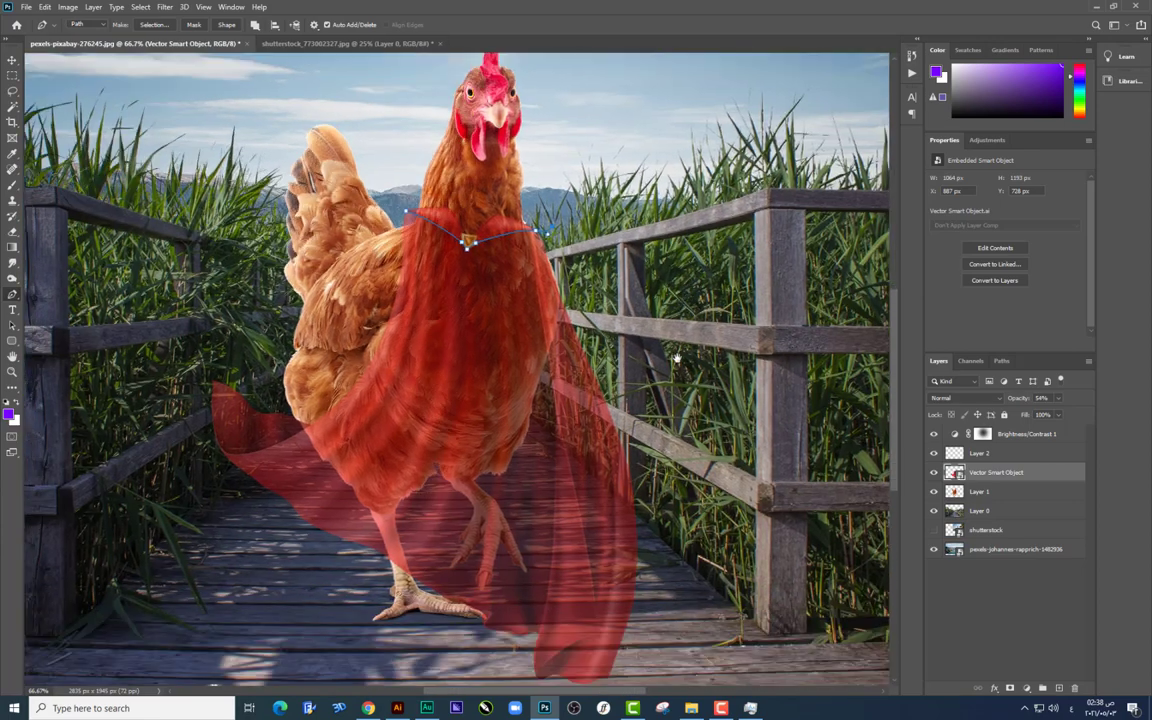
# Step: Rasterize the cape, delete its body inside the path selection, and rotate the remaining collar slightly
pyautogui.hotkey('ctrl', 'Return')
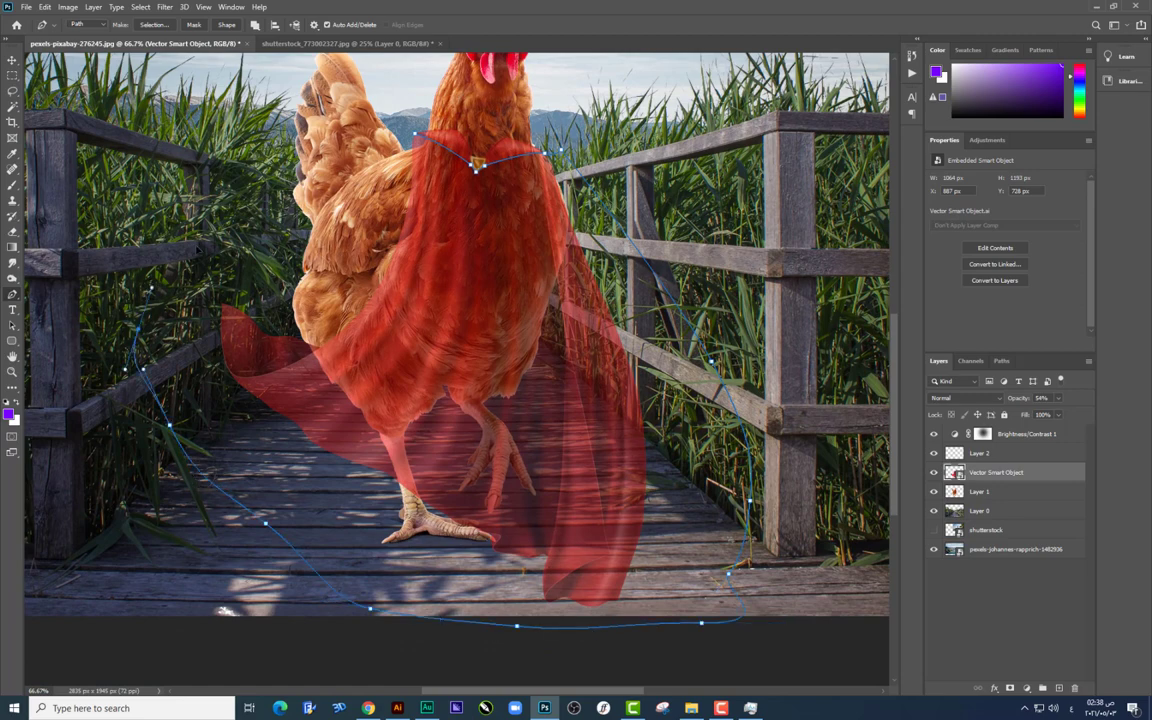
pyautogui.rightClick(990, 472)
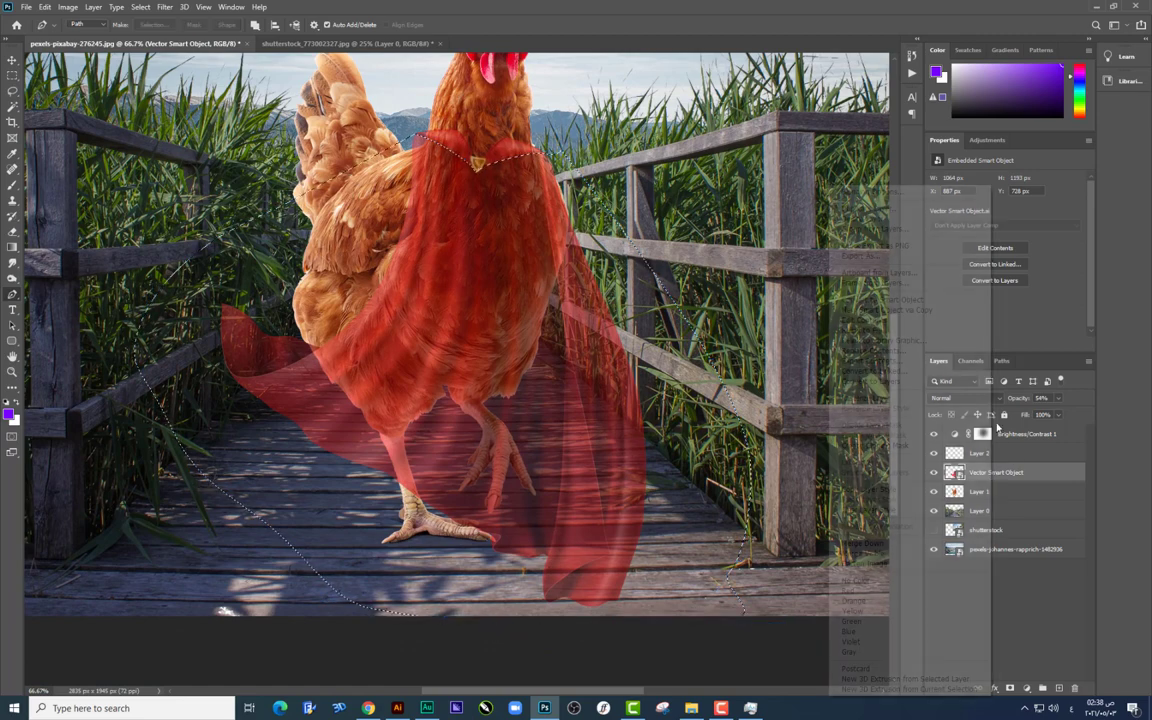
pyautogui.click(868, 398)
pyautogui.press('Delete')
pyautogui.hotkey('ctrl', 'd')
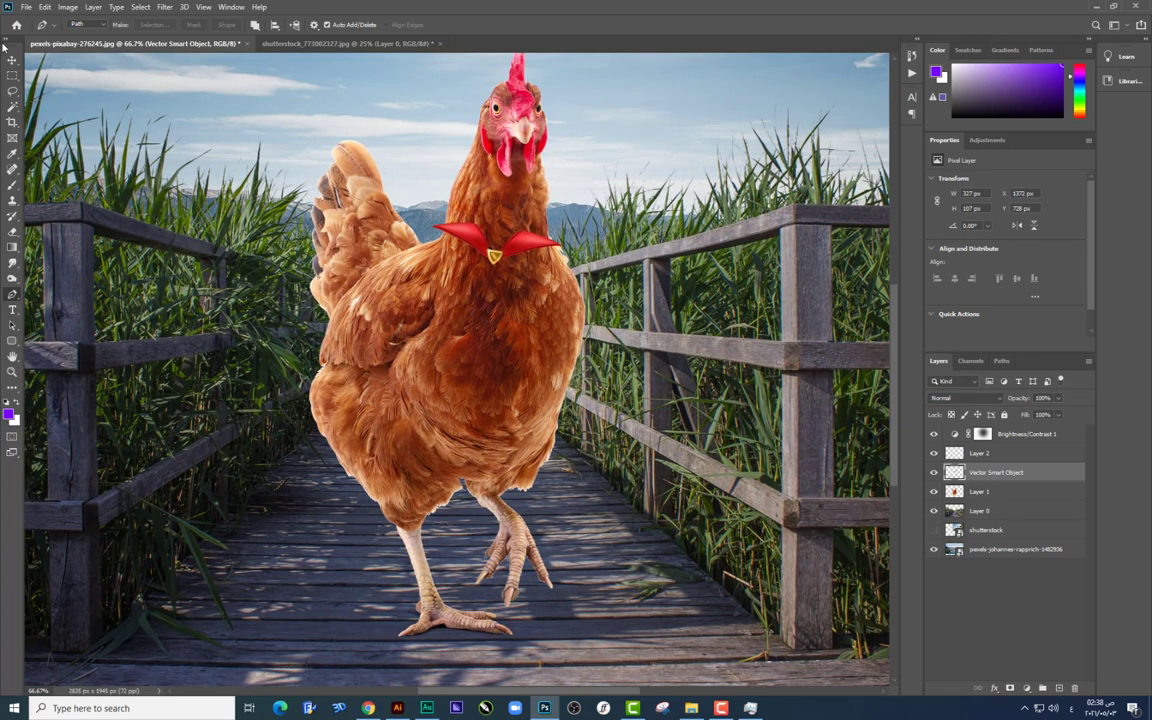
pyautogui.hotkey('ctrl', 't')
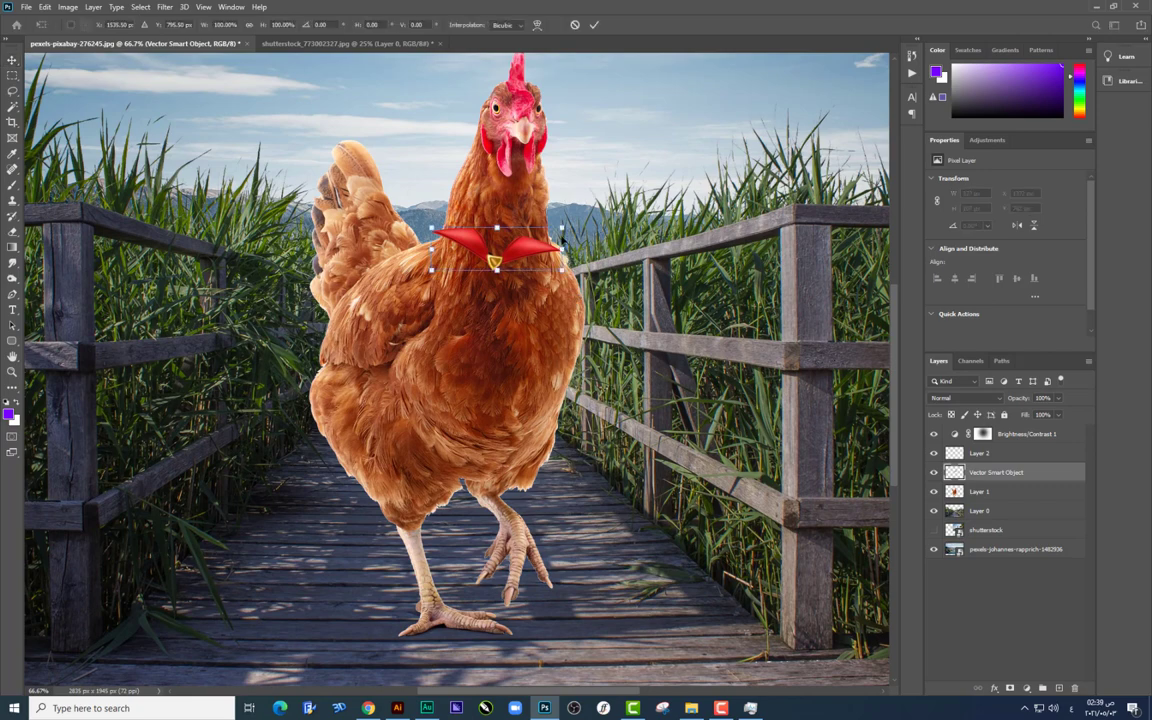
pyautogui.moveTo(562, 237); pyautogui.dragTo(572, 262)
pyautogui.press('Return')
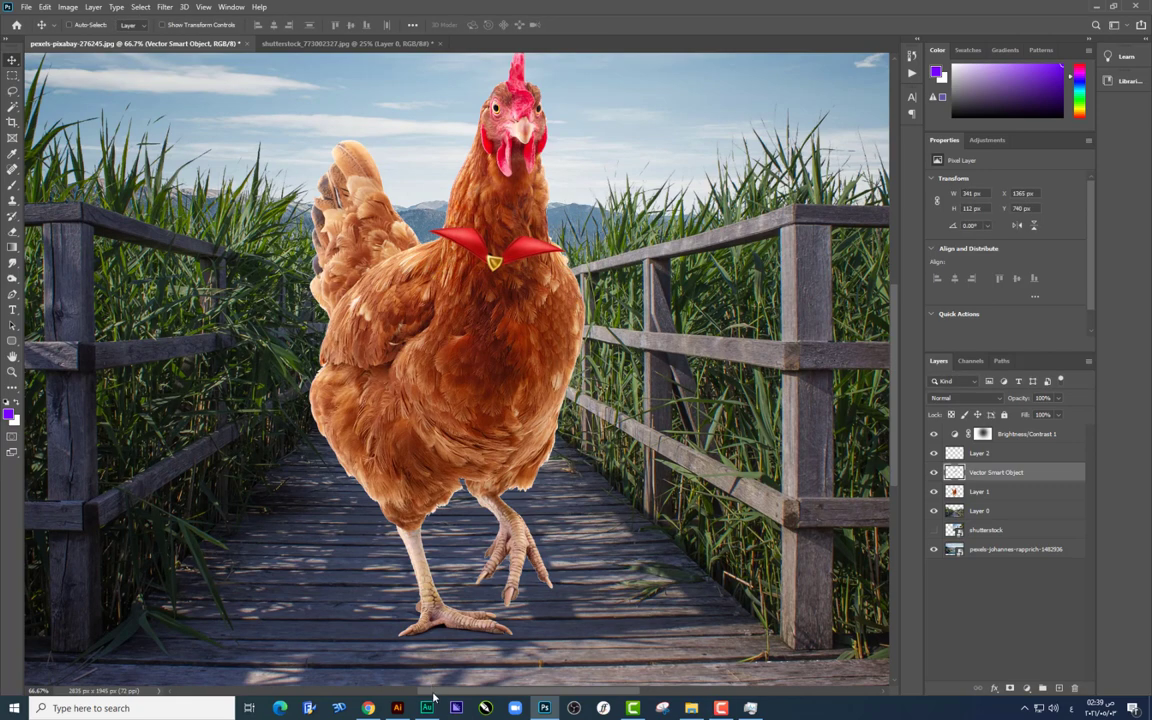
# Step: Drag the second cape from the left out of Illustrator onto the Photoshop chicken canvas
pyautogui.click(398, 707)
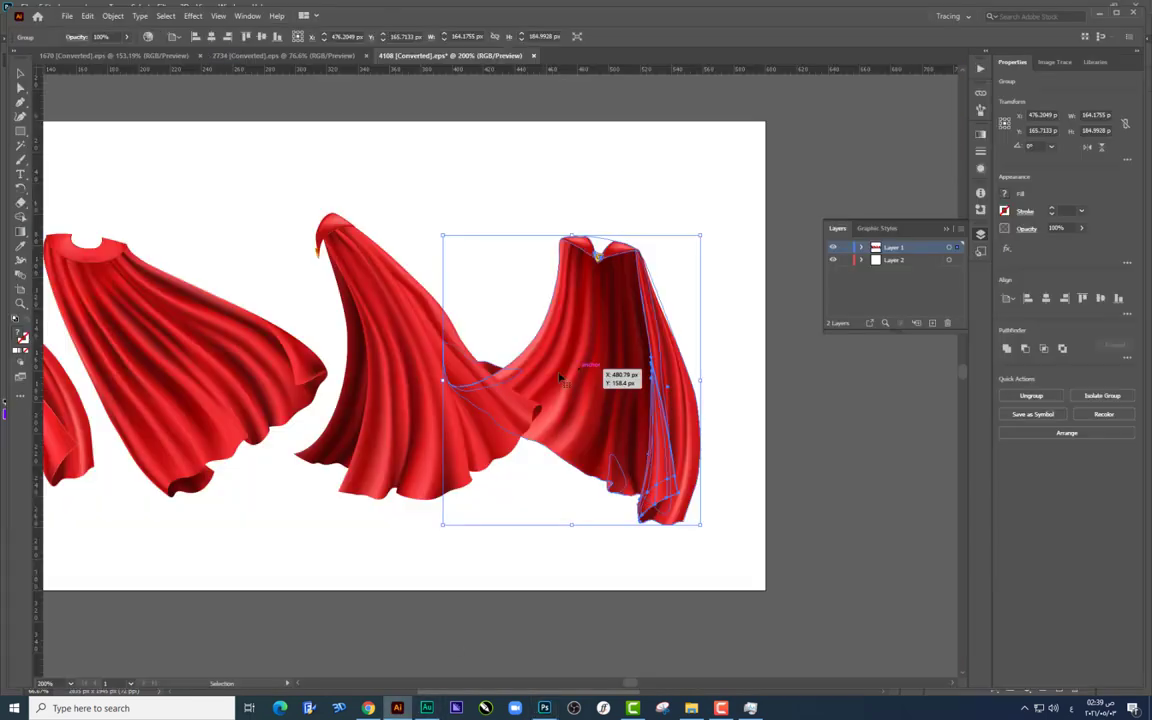
pyautogui.hotkey('ctrl', '0')
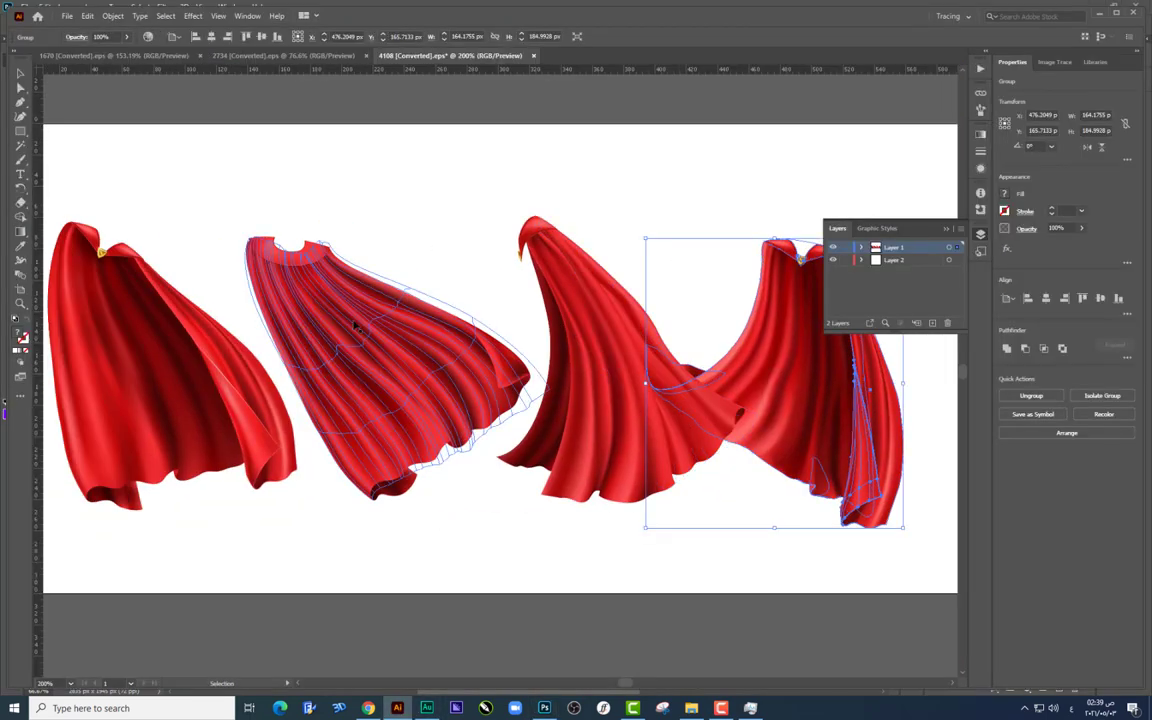
pyautogui.click(355, 326)
pyautogui.moveTo(386, 342); pyautogui.dragTo(514, 646)
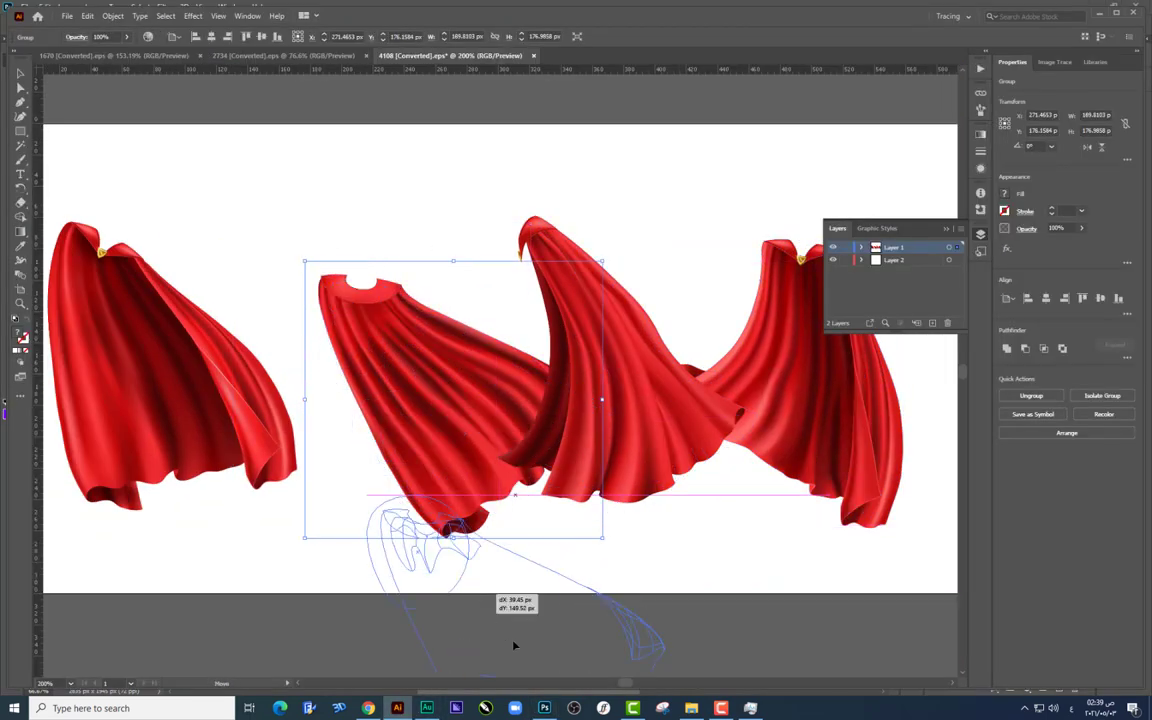
pyautogui.hotkey('alt', 'Tab')
pyautogui.moveTo(514, 646)
pyautogui.mouseDown()
pyautogui.moveTo(560, 634)
pyautogui.moveTo(535, 520)
pyautogui.moveTo(735, 345)
pyautogui.mouseUp()
# Step: Place the second cape and flip it horizontally
pyautogui.press('Return')
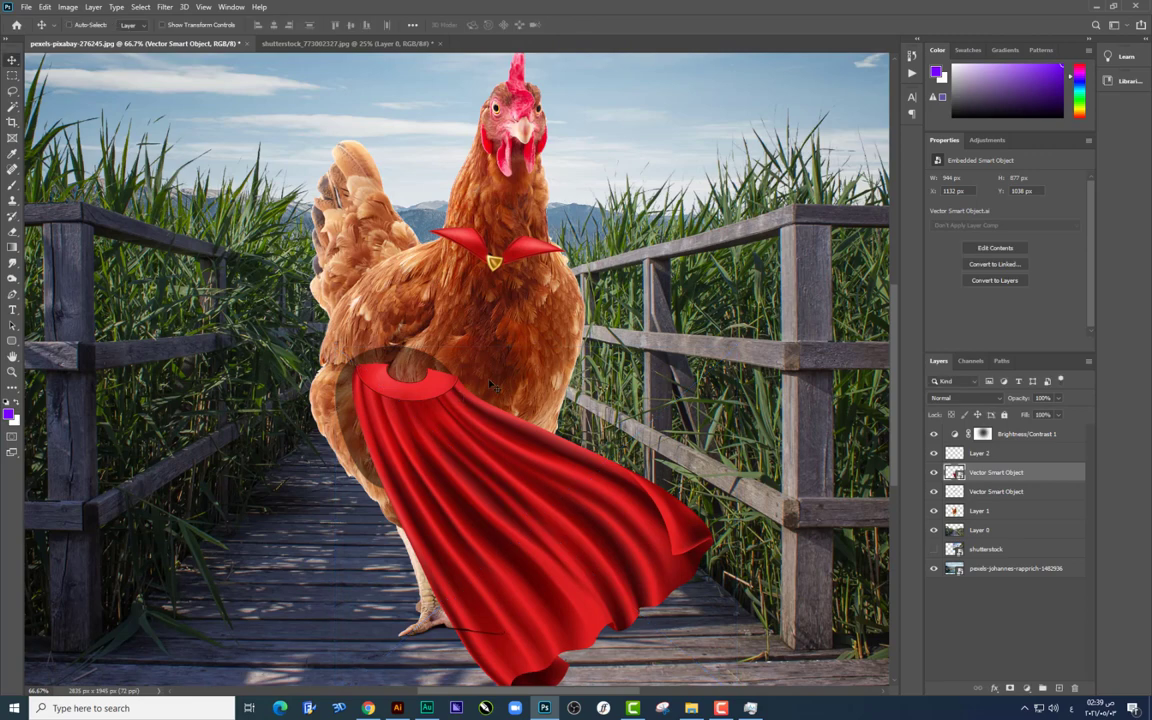
pyautogui.hotkey('ctrl', 't')
pyautogui.rightClick(491, 385)
pyautogui.click(500, 477)
pyautogui.rightClick(525, 388)
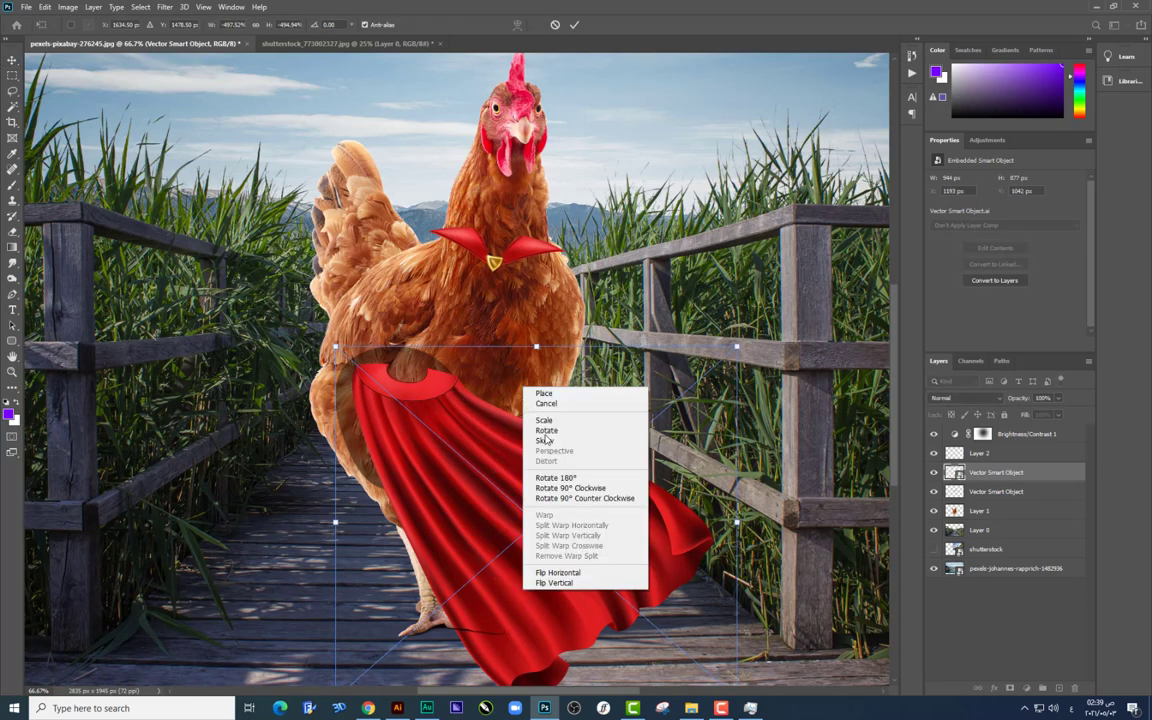
pyautogui.click(555, 573)
pyautogui.press('Return')
# Step: Move the cape onto the hen, send it behind her, and enlarge and tilt it
pyautogui.moveTo(650, 430)
pyautogui.mouseDown()
pyautogui.moveTo(505, 318)
pyautogui.moveTo(565, 312)
pyautogui.moveTo(538, 310)
pyautogui.mouseUp()
pyautogui.hotkey('ctrl', '[')
pyautogui.hotkey('ctrl', '[')
pyautogui.hotkey('ctrl', 't')
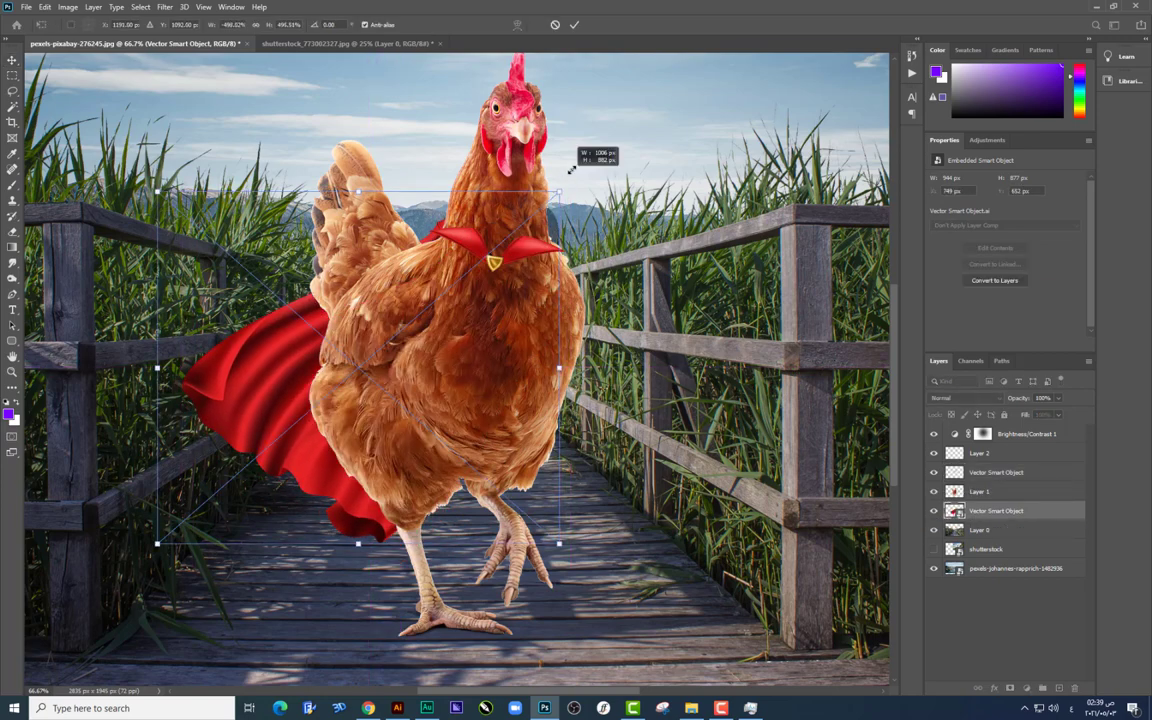
pyautogui.moveTo(571, 170)
pyautogui.mouseDown()
pyautogui.moveTo(533, 245)
pyautogui.moveTo(556, 233)
pyautogui.moveTo(544, 239)
pyautogui.mouseUp()
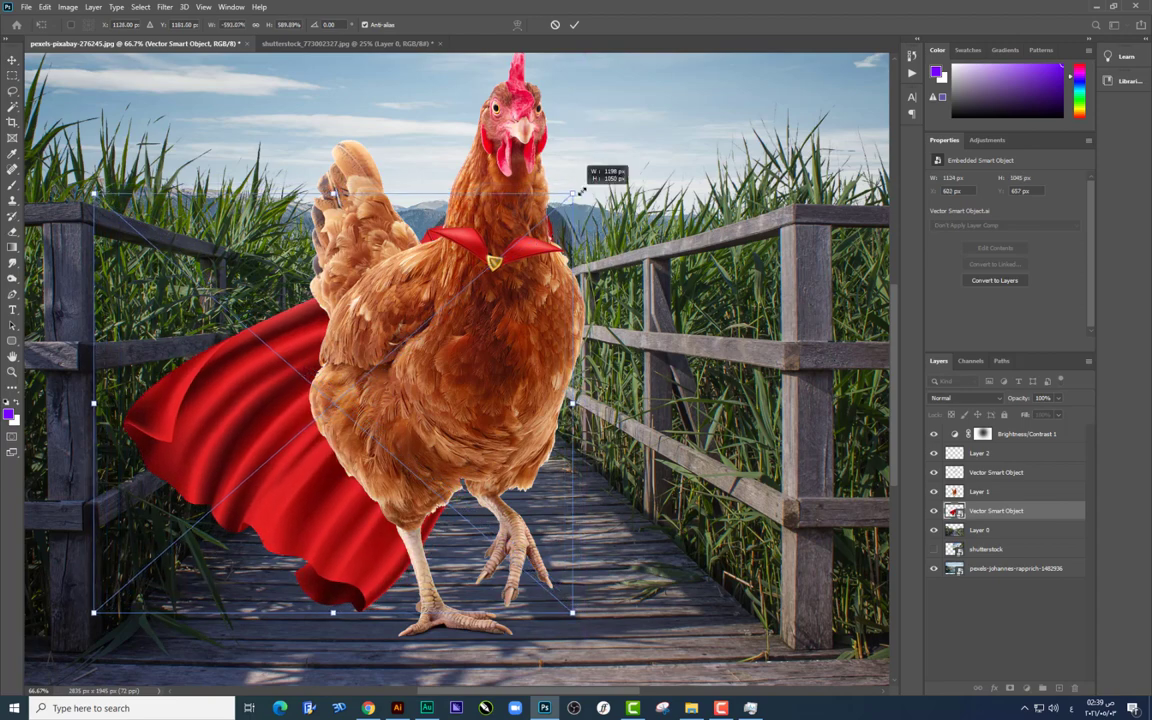
pyautogui.moveTo(568, 197); pyautogui.dragTo(600, 178)
pyautogui.press('Return')
pyautogui.scroll(2, 470, 265)
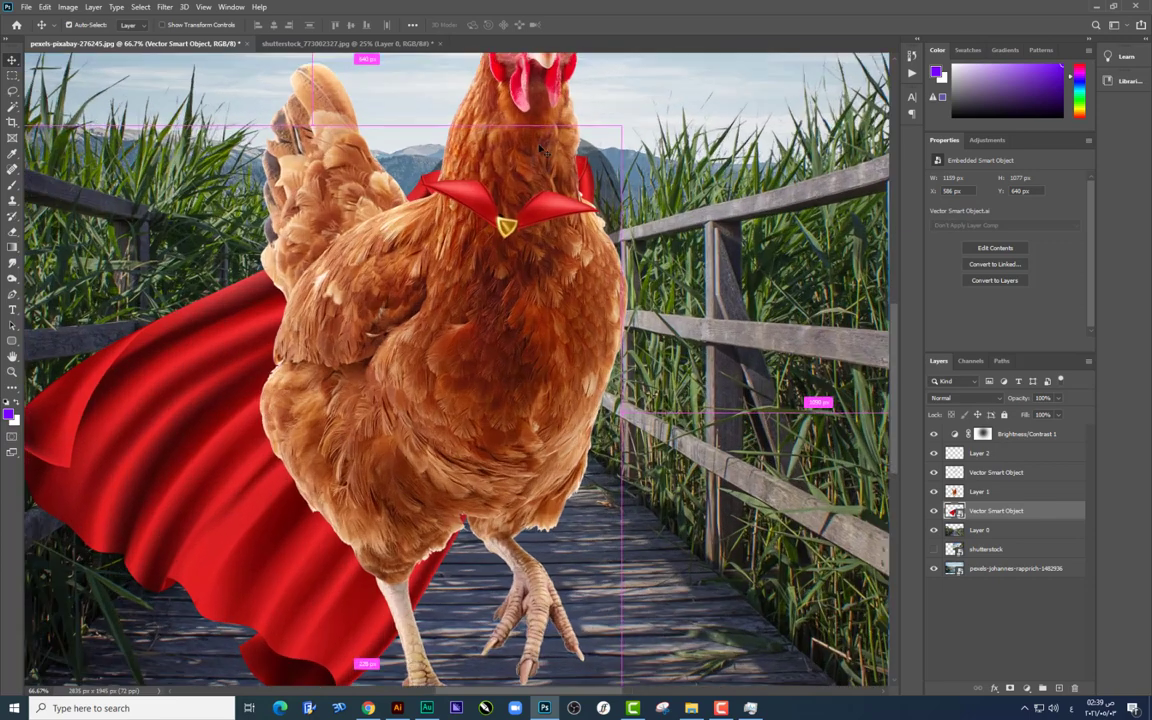
pyautogui.scroll(2, 470, 265)
pyautogui.scroll(3, 540, 277)
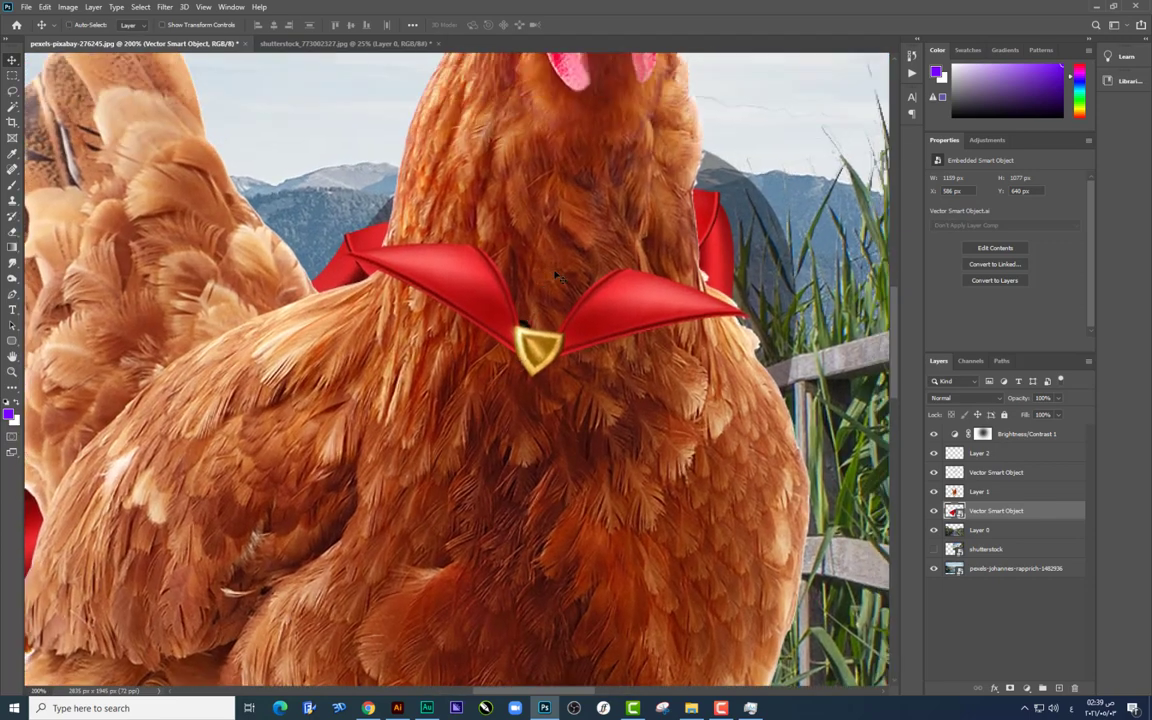
# Step: Nudge the back cape and the collar a few pixels into place
pyautogui.moveTo(548, 266)
pyautogui.mouseDown()
pyautogui.moveTo(572, 266)
pyautogui.moveTo(572, 255)
pyautogui.mouseUp()
pyautogui.rightClick(334, 237)
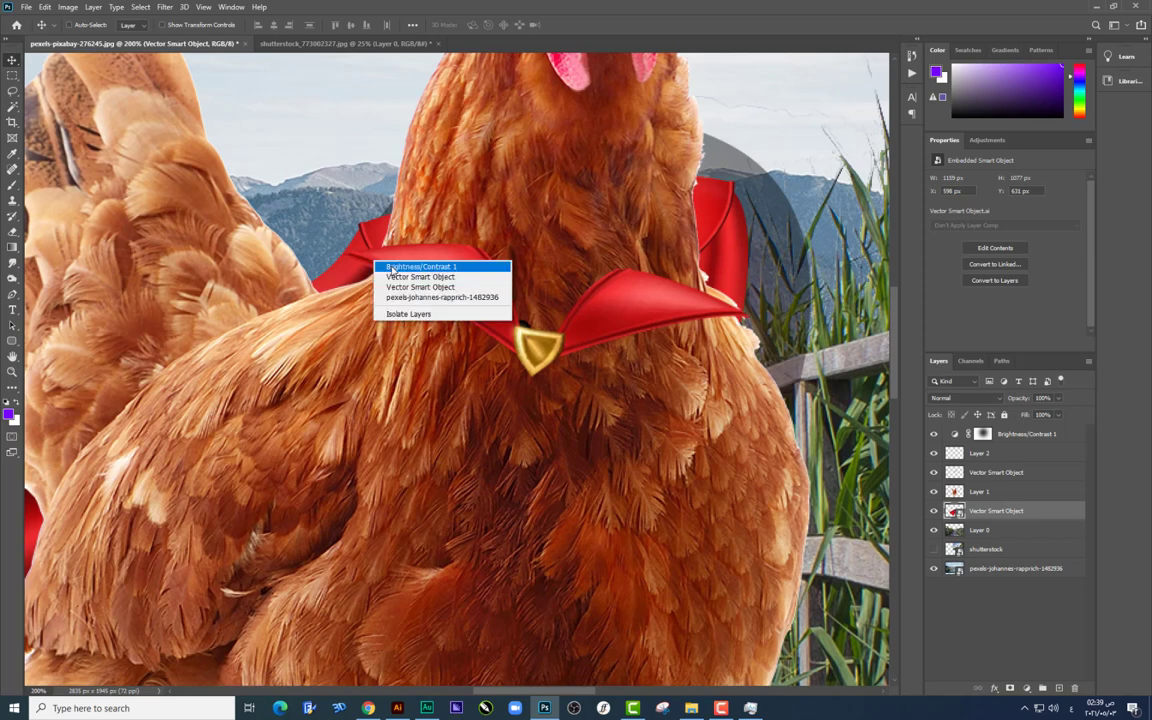
pyautogui.click(370, 241)
pyautogui.rightClick(361, 237)
pyautogui.click(400, 254)
pyautogui.moveTo(413, 281); pyautogui.dragTo(436, 277)
# Step: Rasterize the back cape layer and begin erasing it behind the neck
pyautogui.click(970, 511)
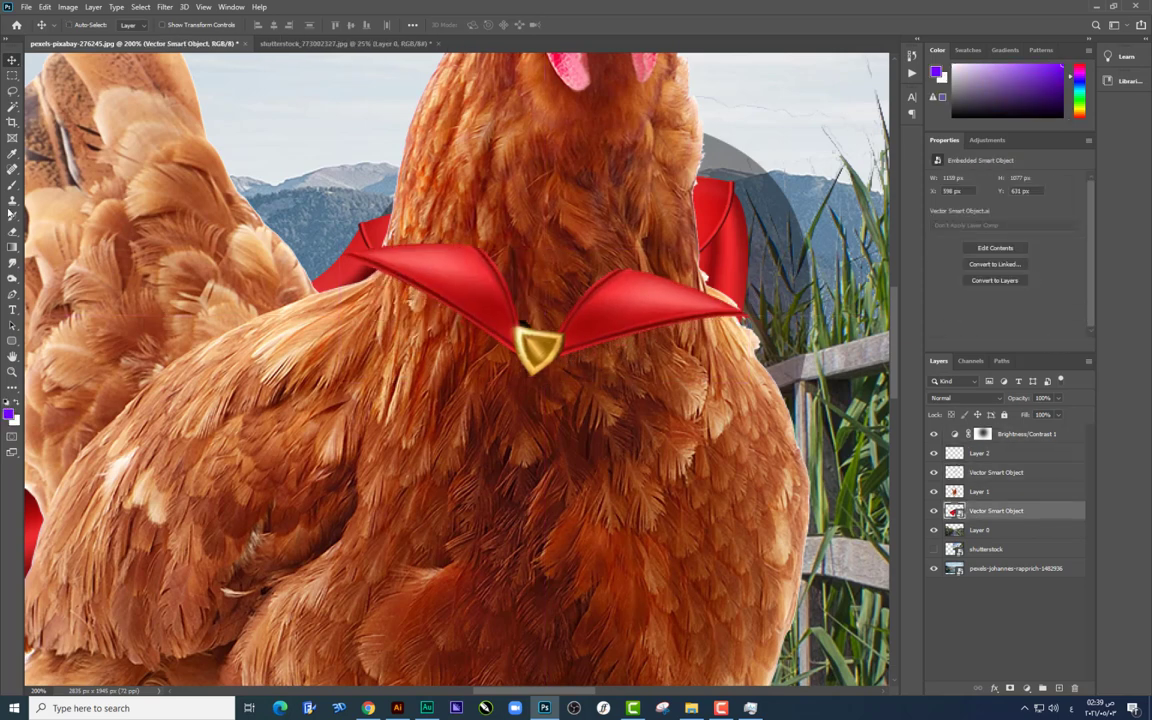
pyautogui.click(12, 215)
pyautogui.click(520, 290)
pyautogui.click(557, 270)
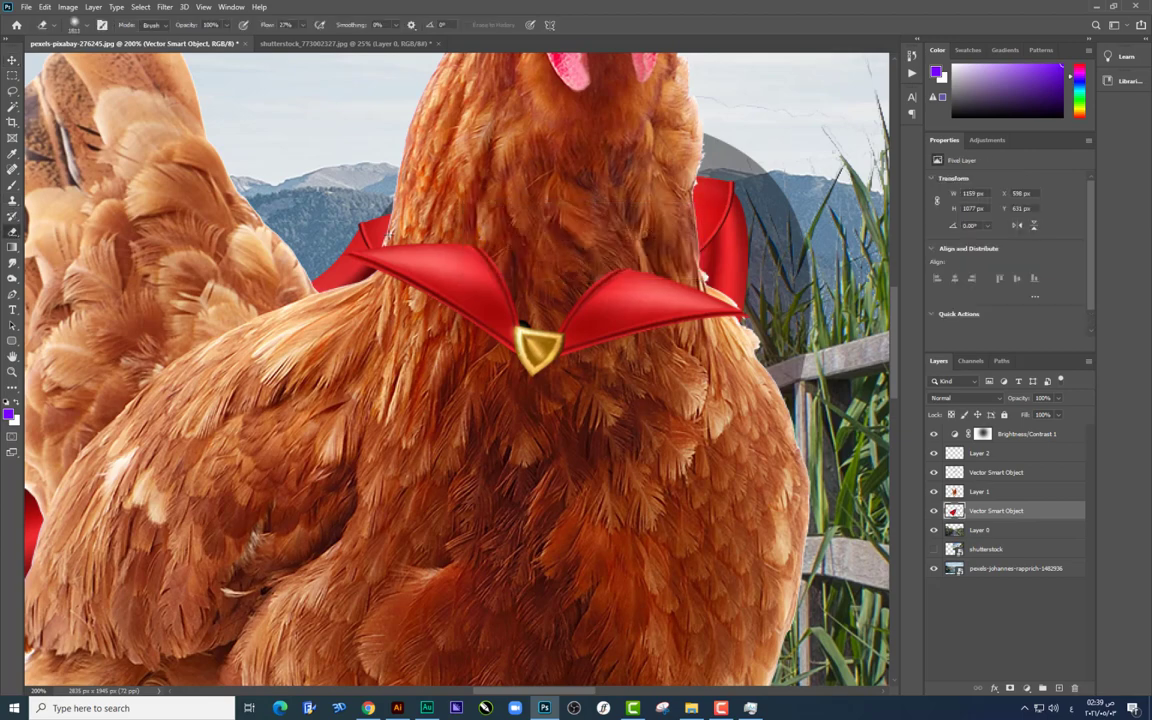
pyautogui.rightClick(395, 236)
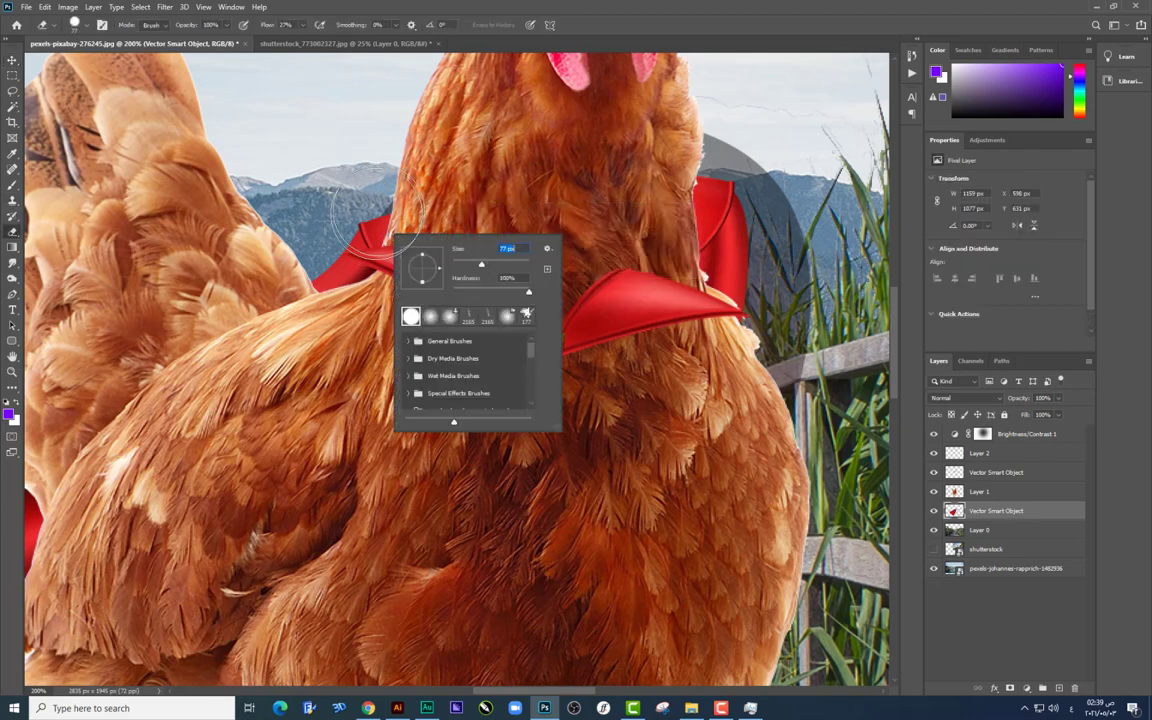
pyautogui.moveTo(375, 215); pyautogui.dragTo(345, 240)
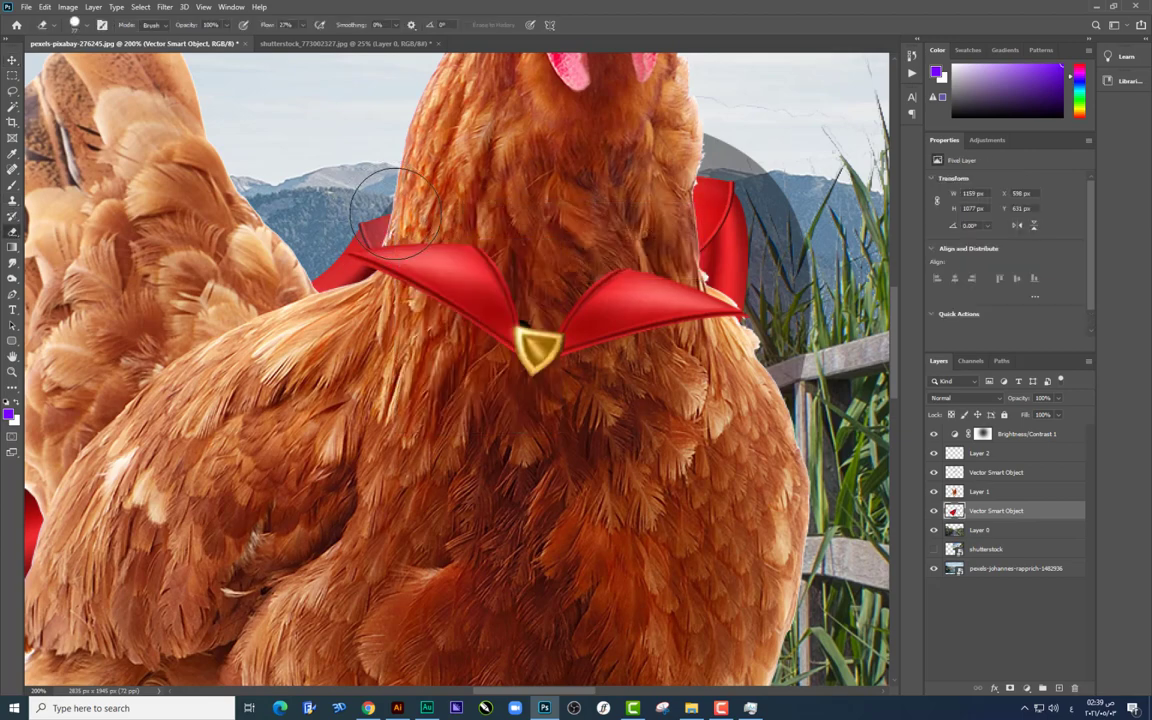
# Step: Erase the remaining cape bits beside the neck with the eraser at 100% flow
pyautogui.click(305, 25)
pyautogui.moveTo(283, 38); pyautogui.dragTo(345, 38)
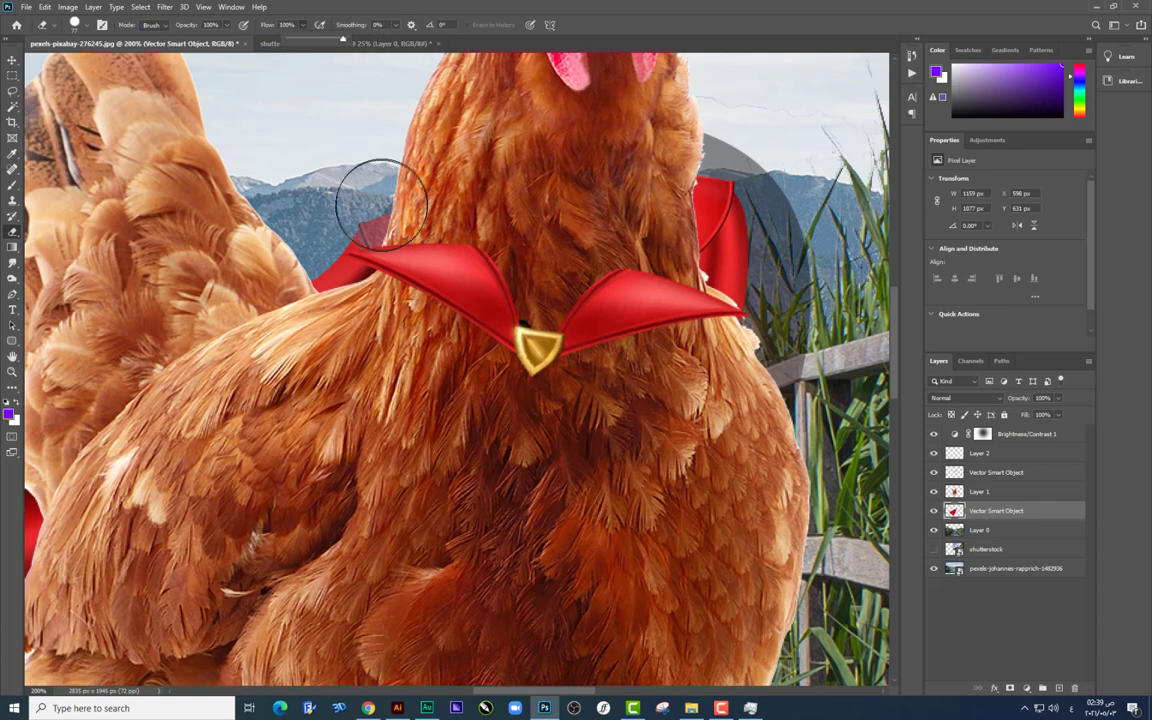
pyautogui.moveTo(381, 205); pyautogui.dragTo(362, 205)
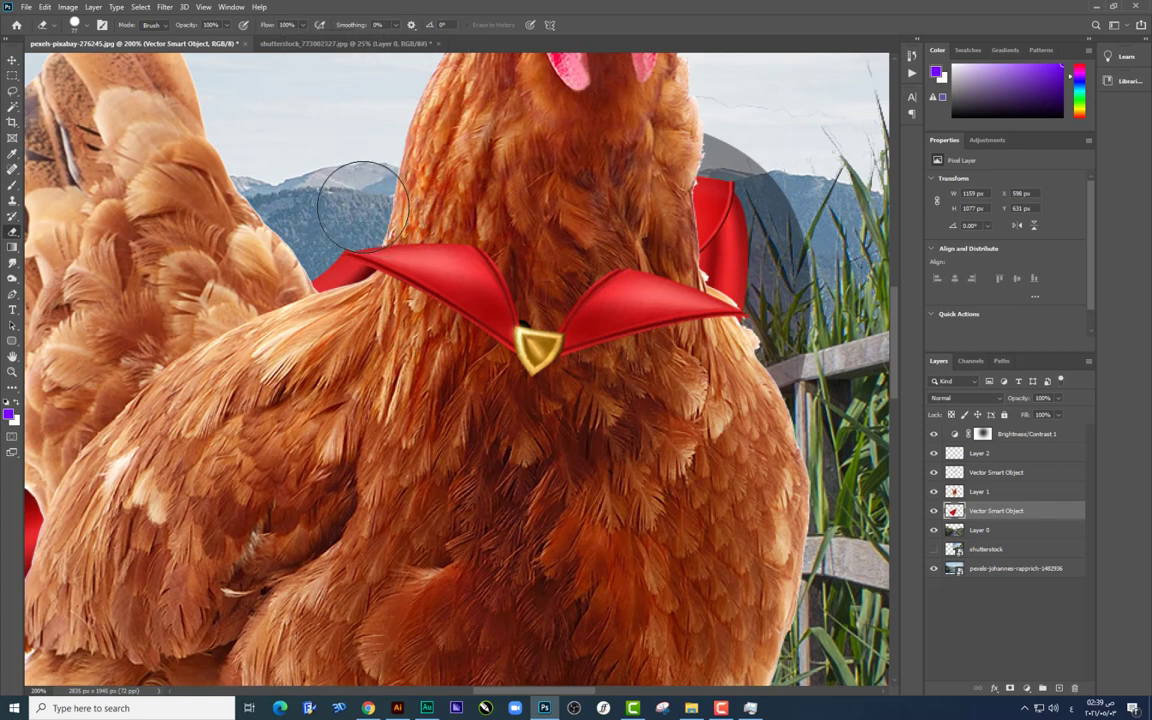
pyautogui.moveTo(705, 200); pyautogui.dragTo(742, 258)
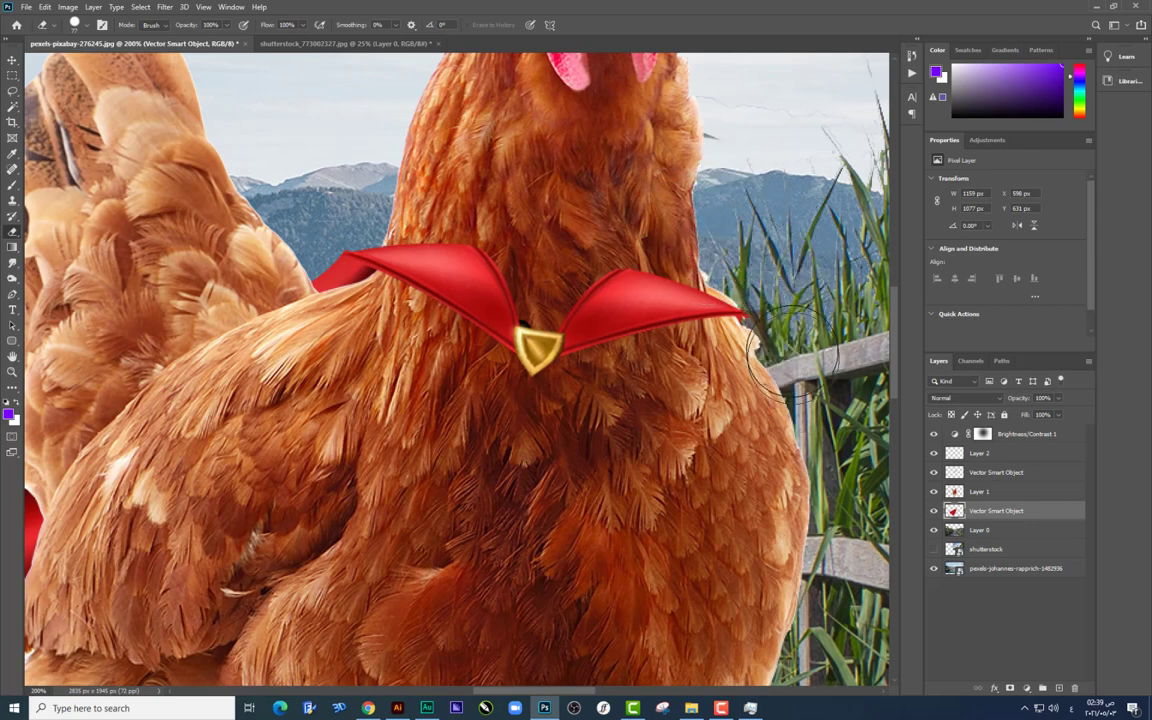
pyautogui.moveTo(755, 320); pyautogui.dragTo(712, 295)
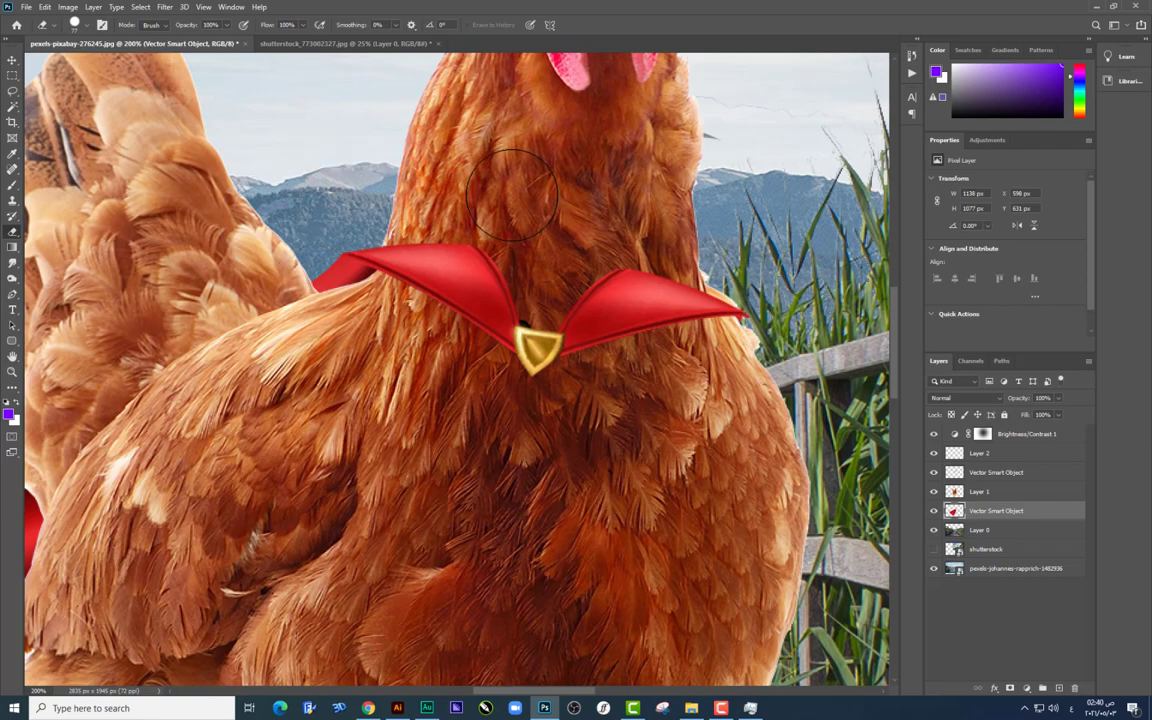
pyautogui.scroll(-5, 510, 195)
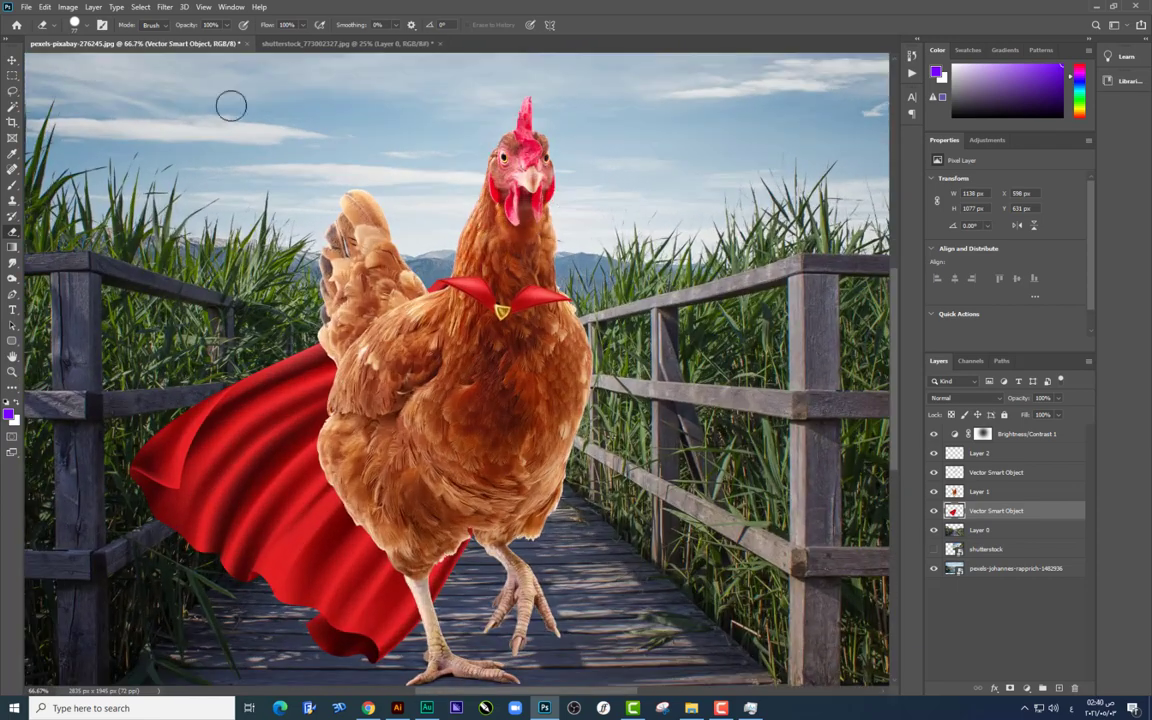
# Step: Warp the red collar layer so its flaps and lower edge curve snugly around the neck
pyautogui.click(13, 62)
pyautogui.rightClick(545, 294)
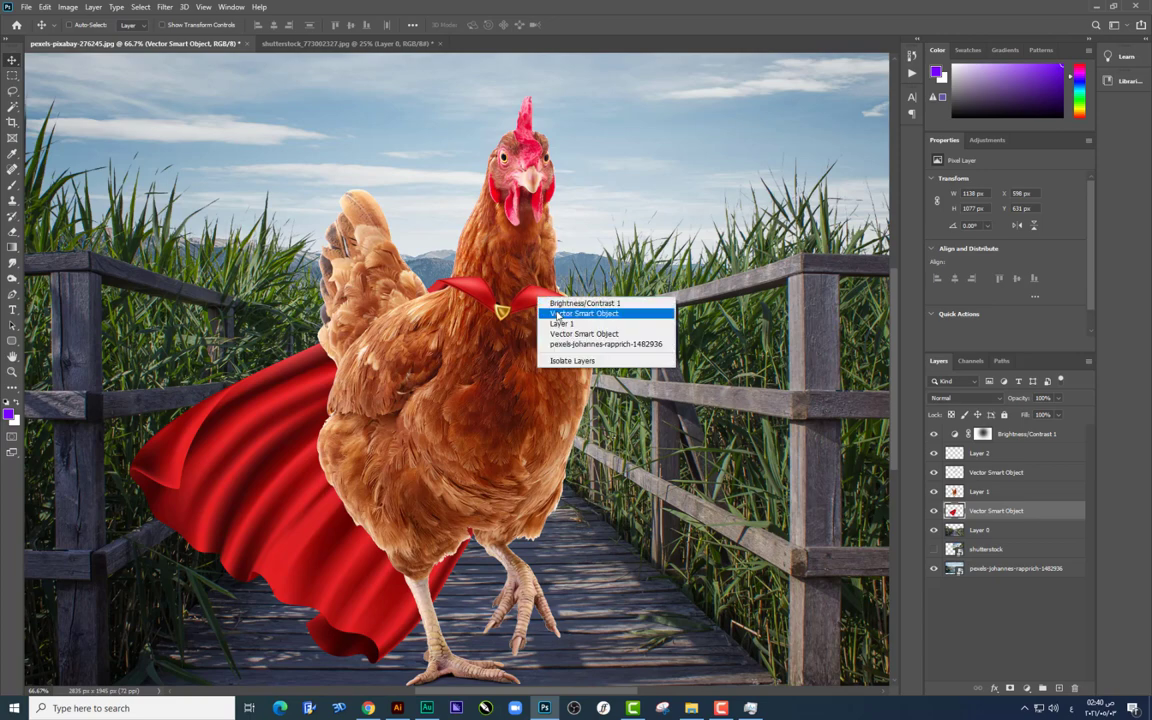
pyautogui.click(590, 310)
pyautogui.hotkey('ctrl', 't')
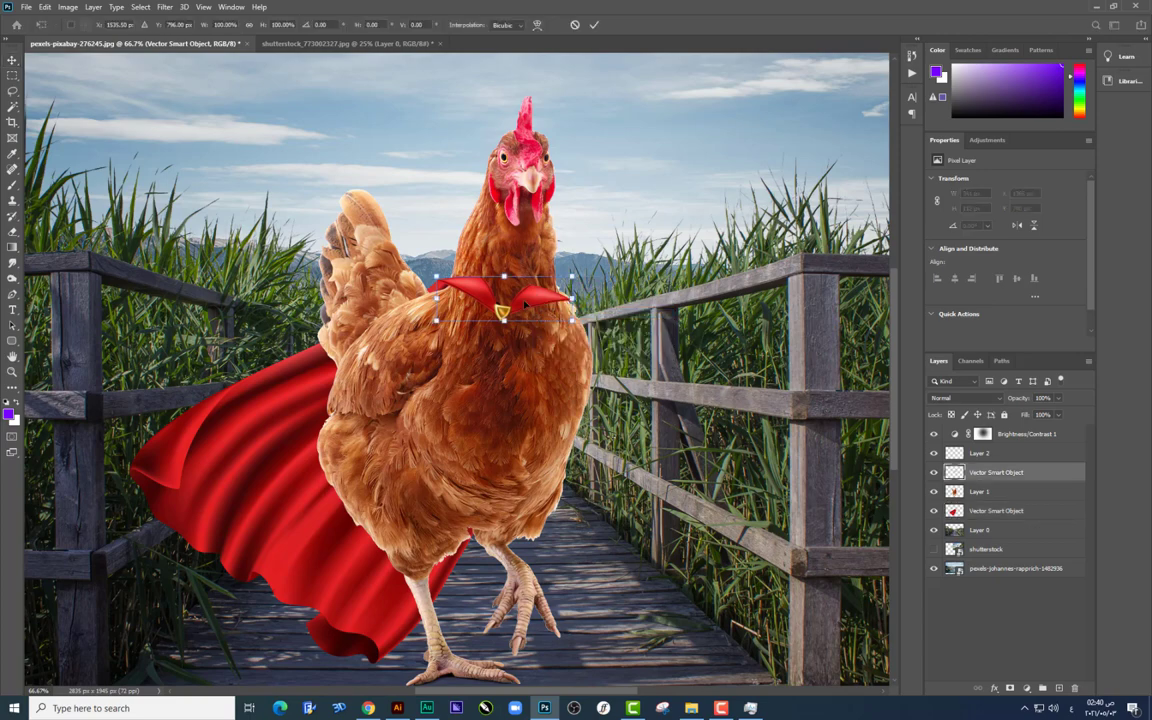
pyautogui.rightClick(525, 300)
pyautogui.click(544, 383)
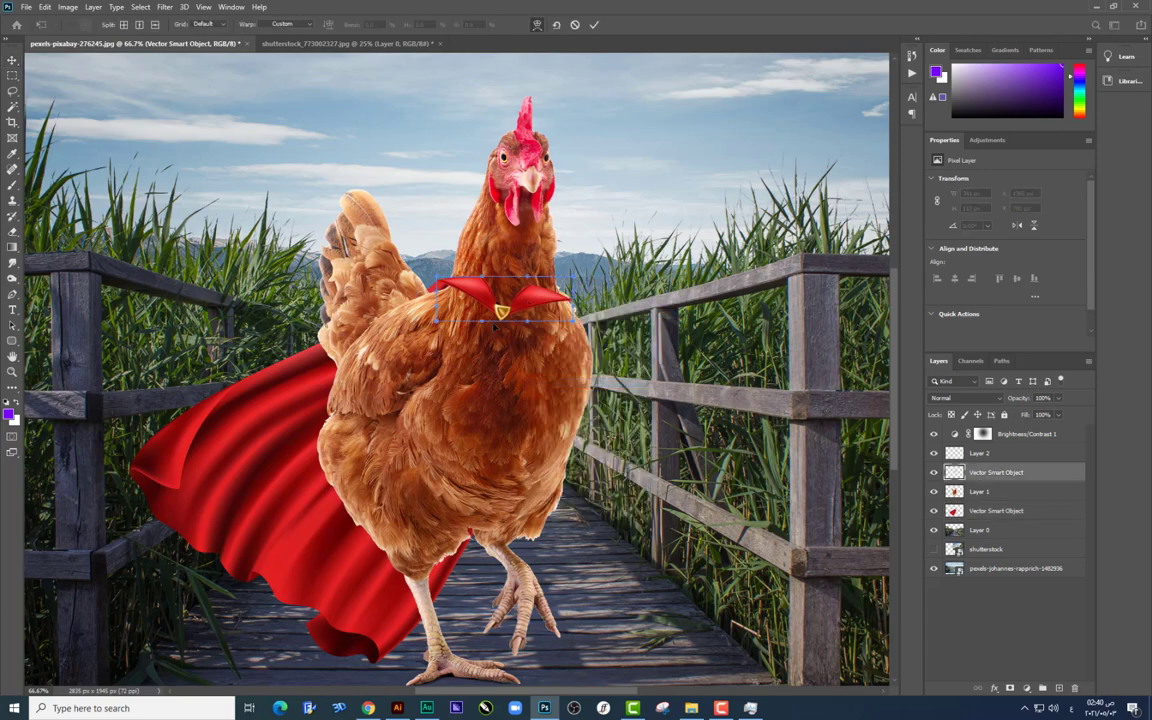
pyautogui.moveTo(495, 338); pyautogui.dragTo(462, 323)
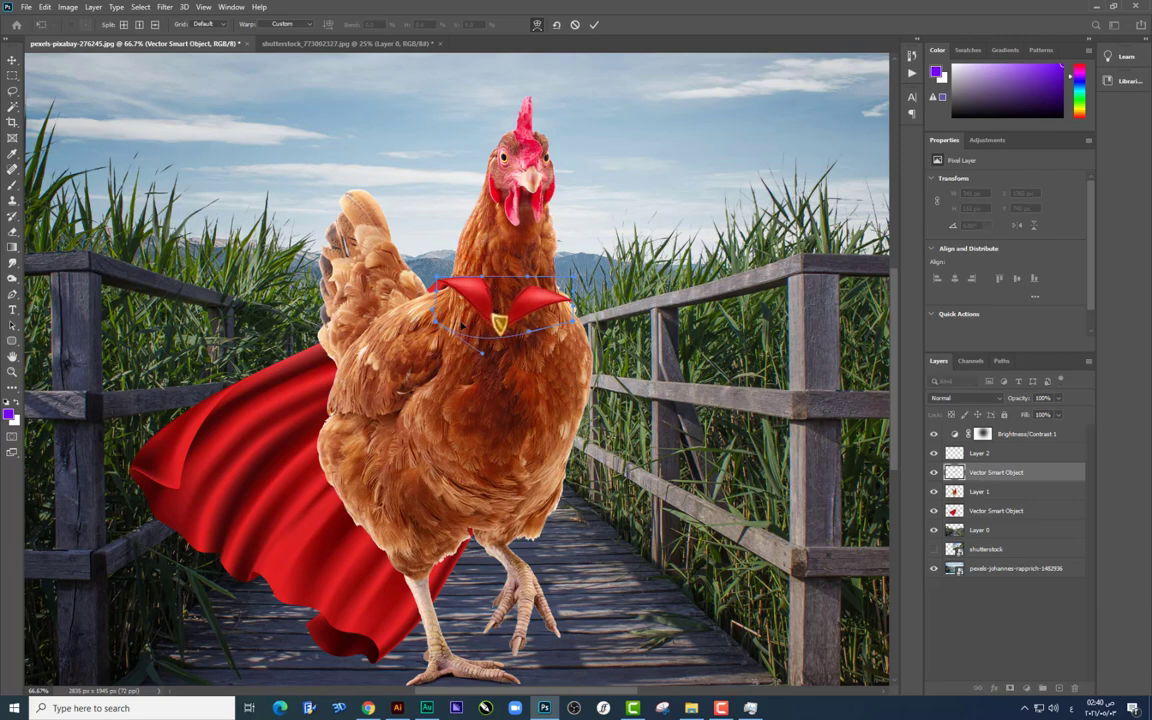
pyautogui.moveTo(540, 326); pyautogui.dragTo(545, 330)
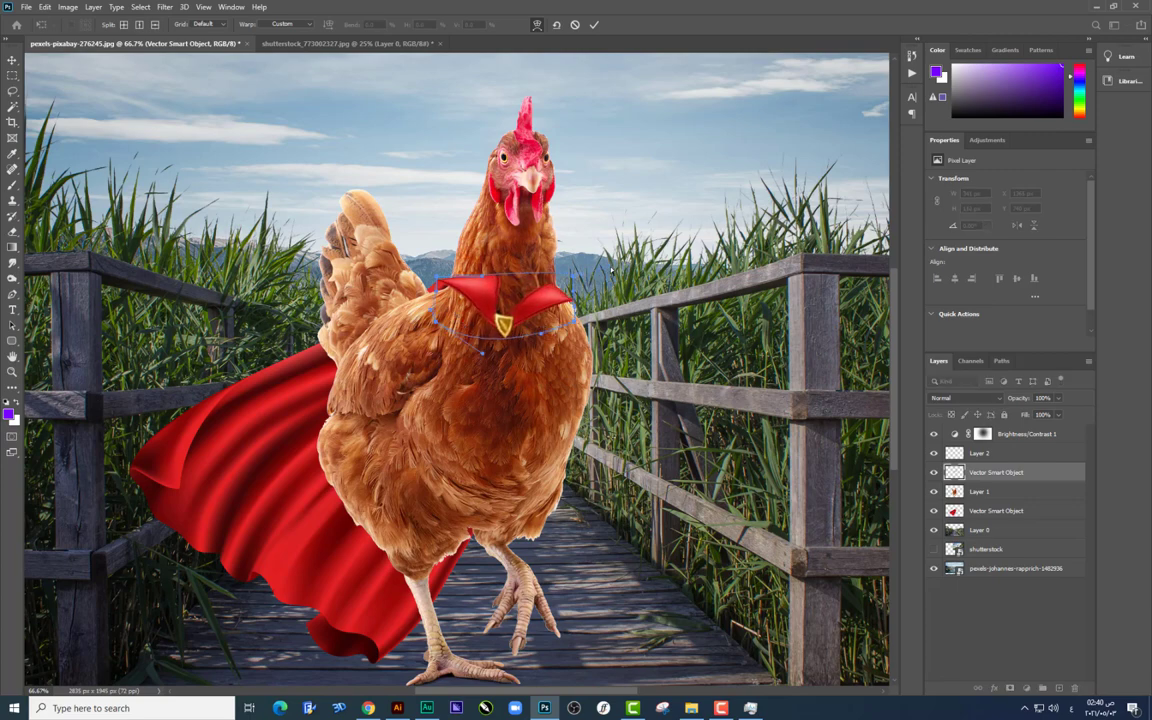
pyautogui.moveTo(495, 279); pyautogui.dragTo(485, 280)
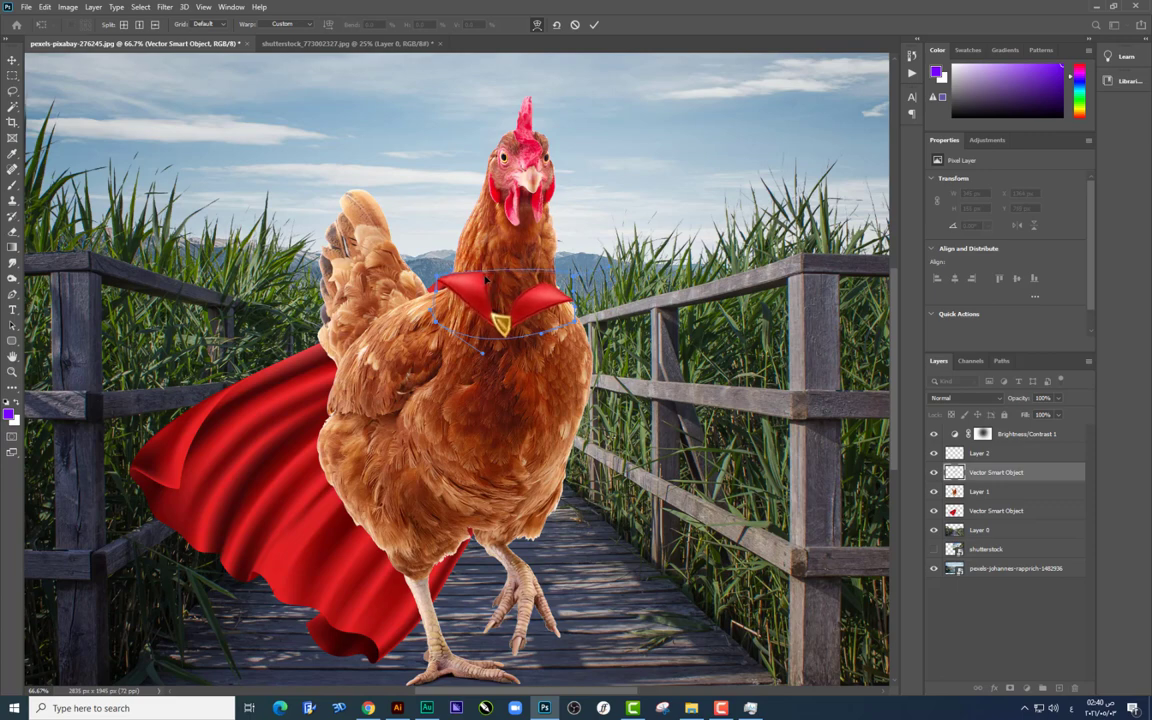
pyautogui.moveTo(577, 323); pyautogui.dragTo(588, 316)
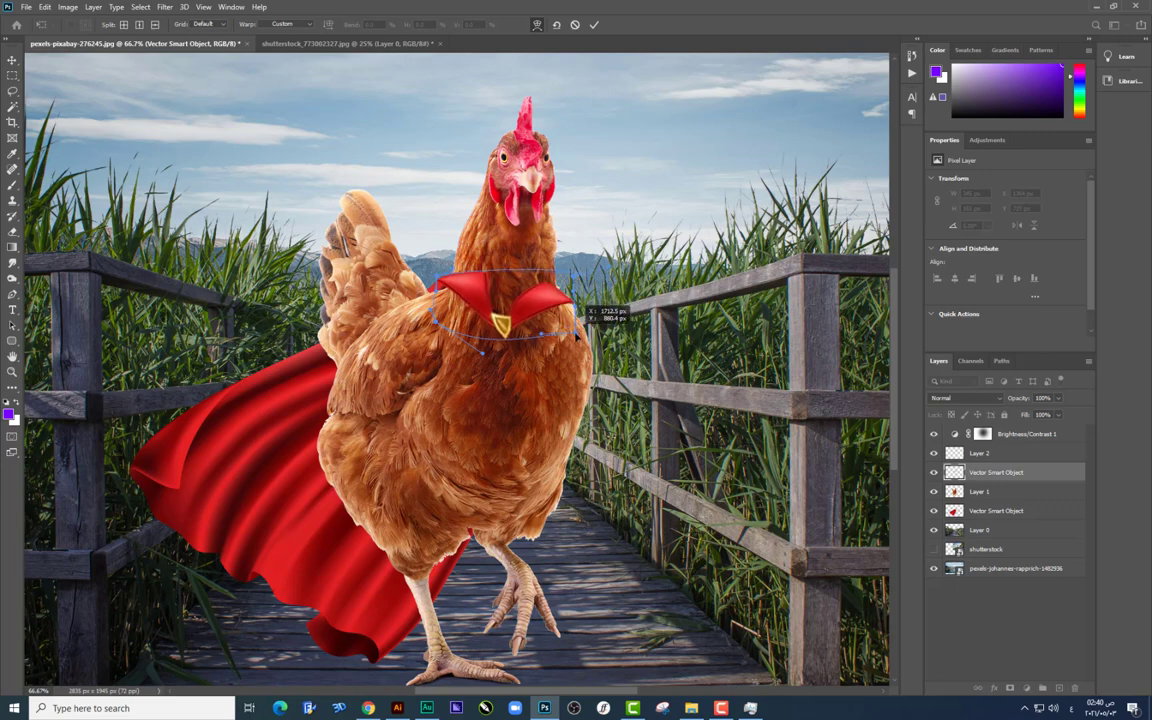
pyautogui.moveTo(500, 343); pyautogui.dragTo(474, 352)
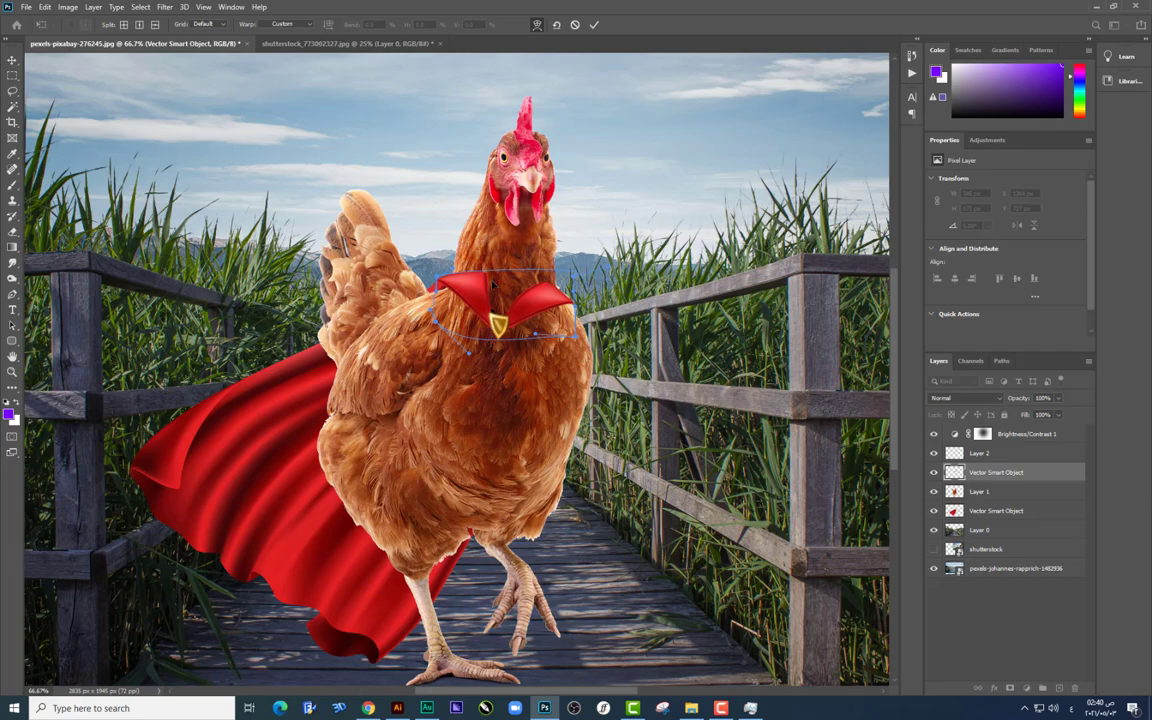
pyautogui.press('Return')
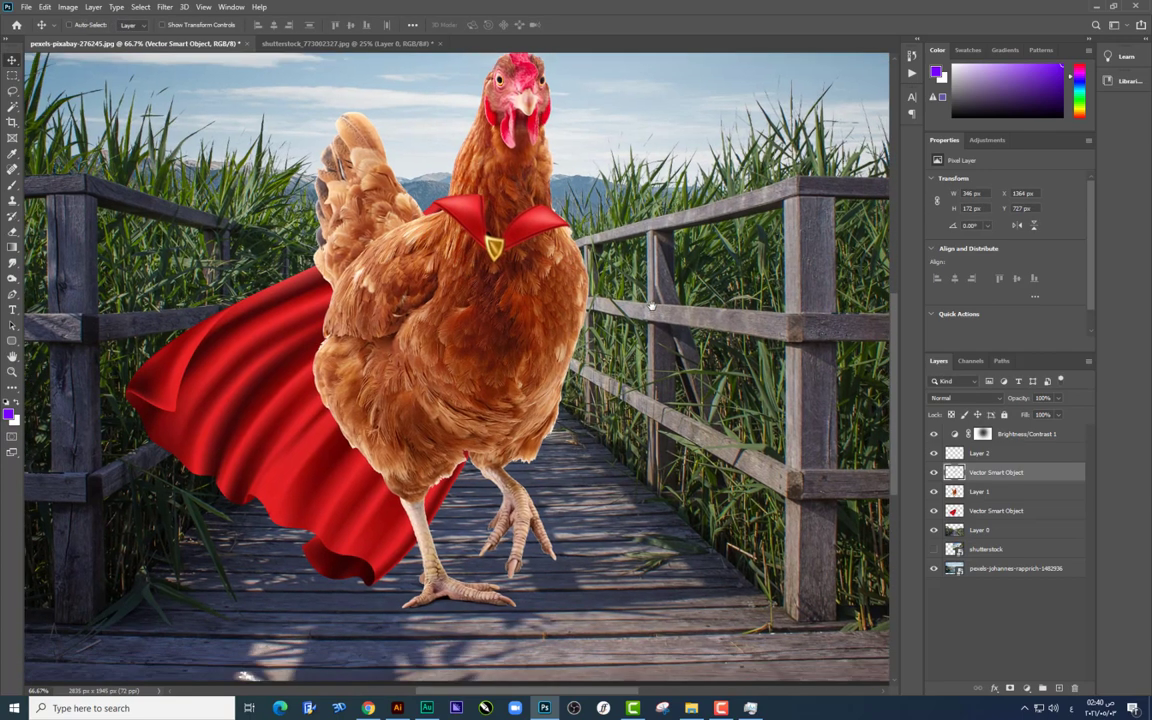
# Step: Zoom around the scene and select the cape layer from the canvas layer list
pyautogui.hotkey('ctrl', '-')
pyautogui.hotkey('ctrl', '-')
pyautogui.hotkey('ctrl', '+')
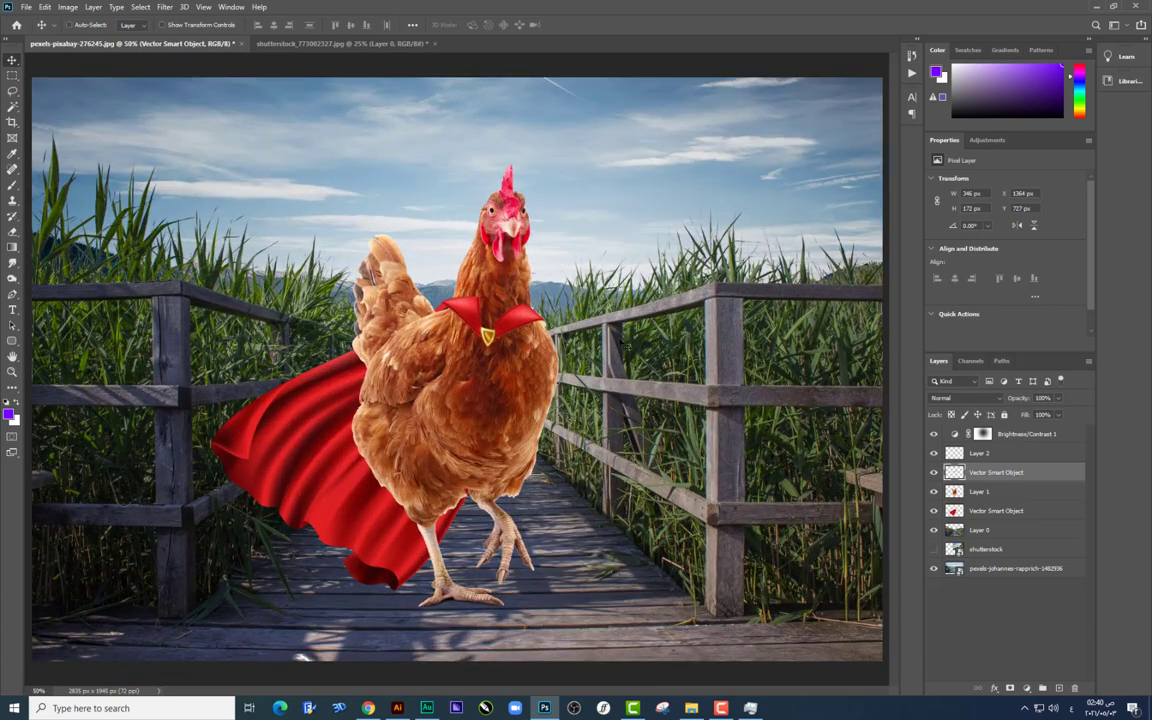
pyautogui.hotkey('ctrl', '+')
pyautogui.hotkey('ctrl', '-')
pyautogui.rightClick(401, 447)
pyautogui.click(425, 481)
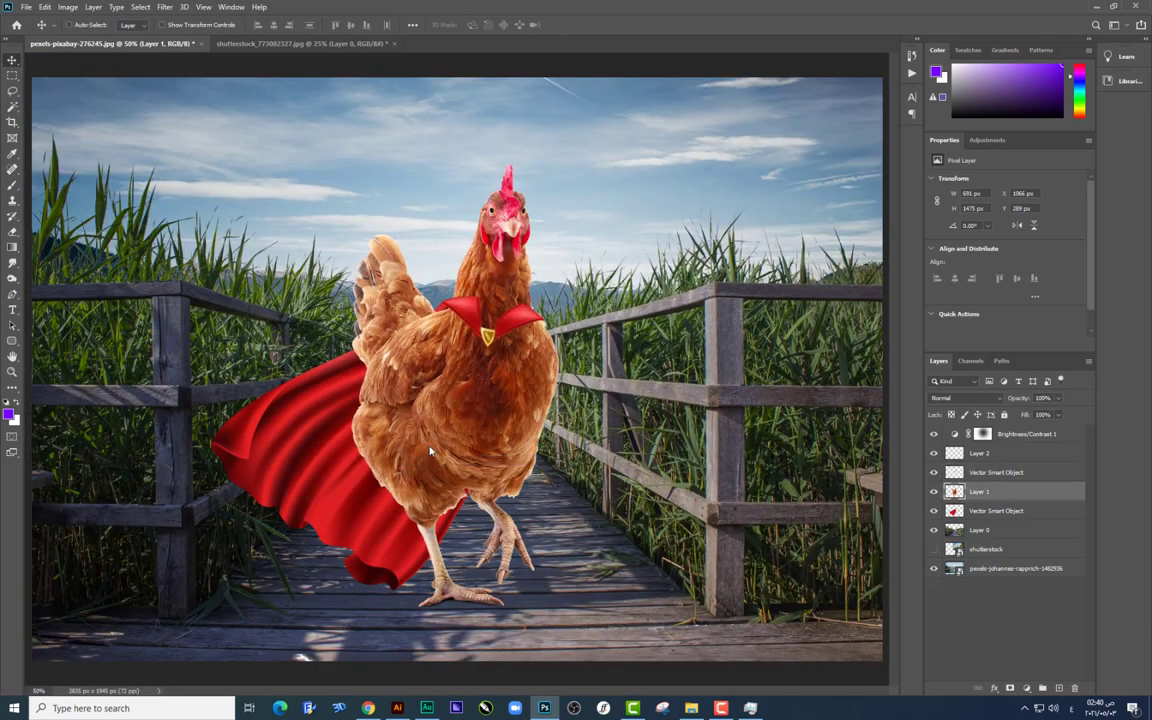
pyautogui.rightClick(435, 468)
pyautogui.click(448, 473)
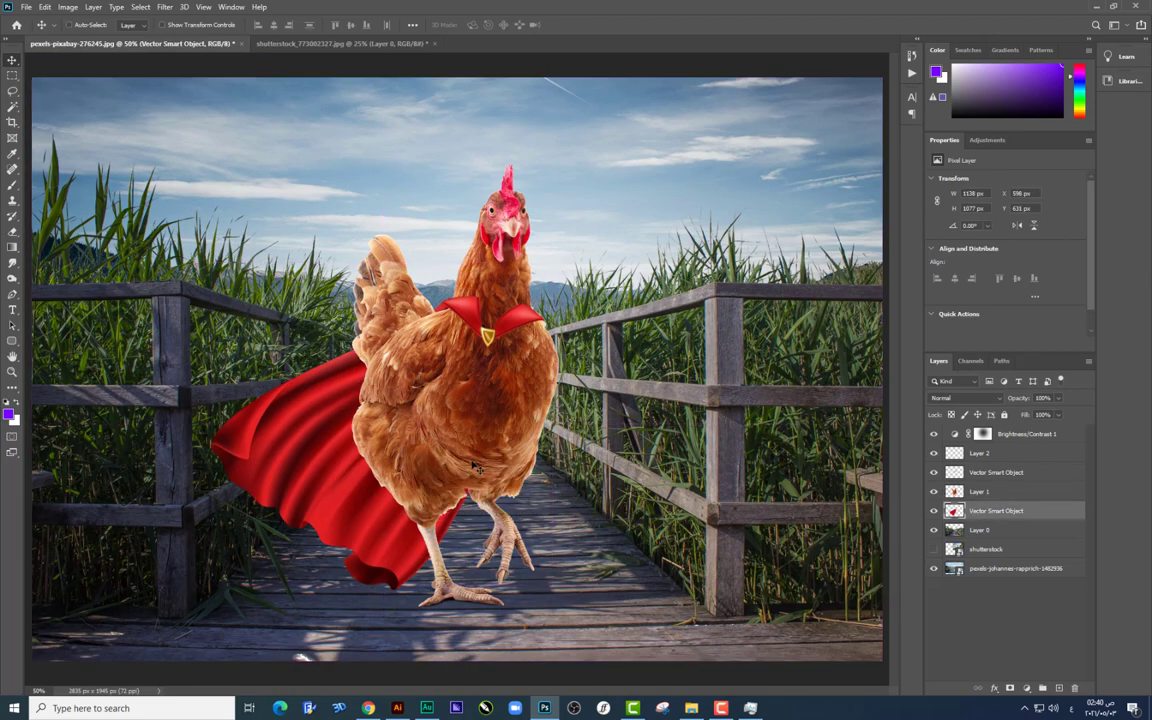
# Step: Try moving the cape twice, undoing both moves
pyautogui.moveTo(428, 466); pyautogui.dragTo(310, 425)
pyautogui.hotkey('ctrl', 'z')
pyautogui.moveTo(427, 440); pyautogui.dragTo(433, 382)
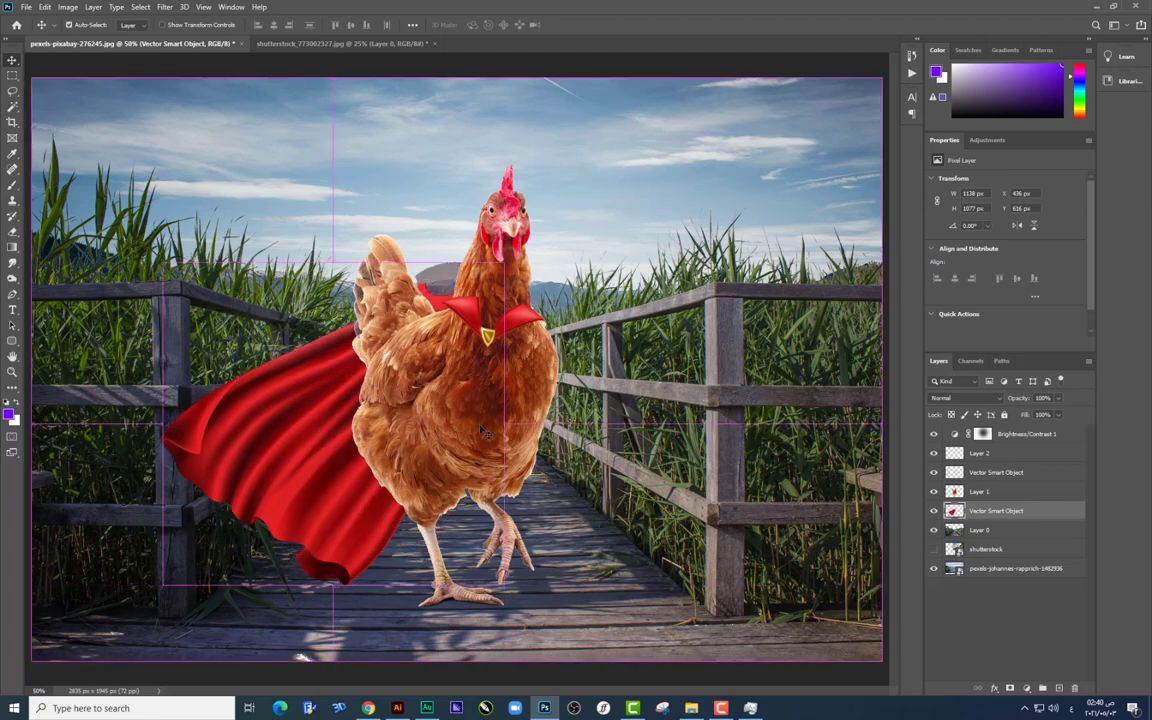
pyautogui.hotkey('ctrl', 'z')
# Step: Add a new layer clipped to the cape and set the brush colour to black
pyautogui.click(1060, 688)
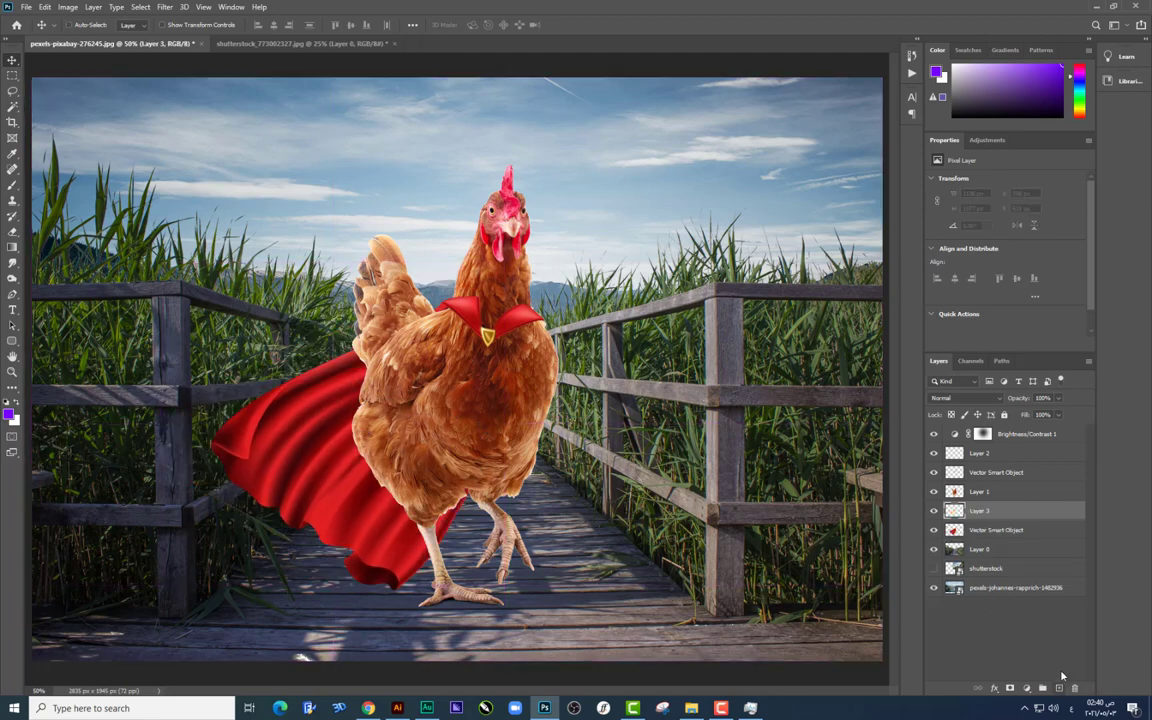
pyautogui.moveTo(985, 511); pyautogui.dragTo(891, 603)
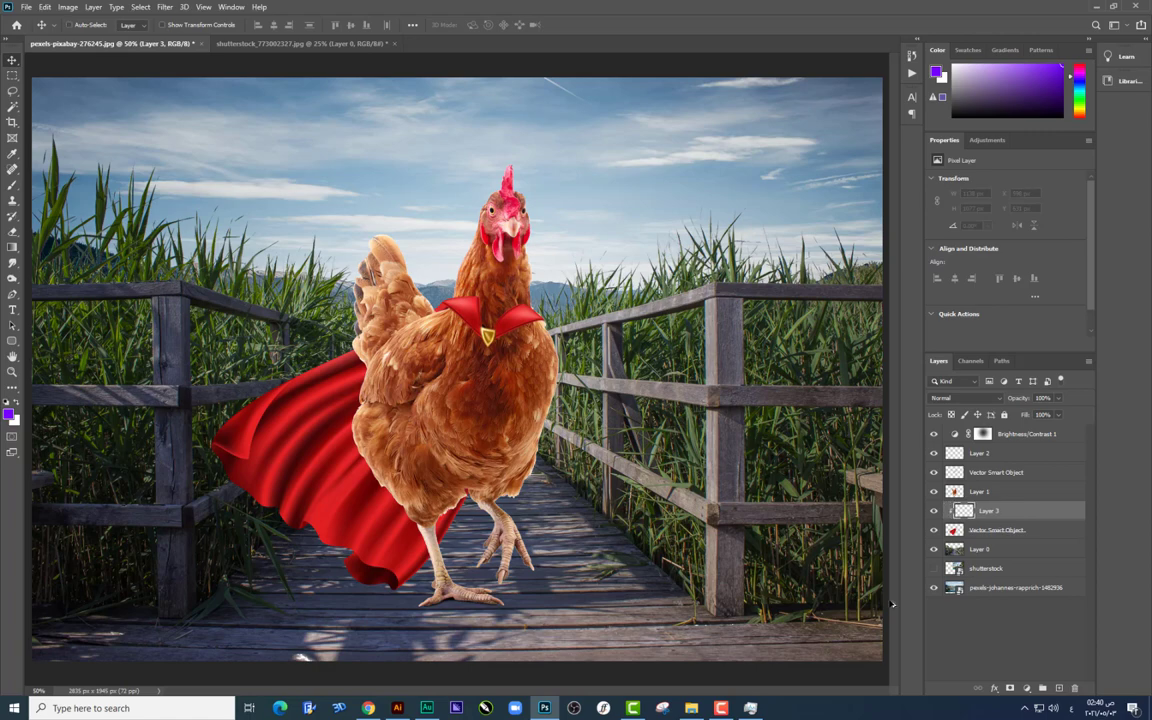
pyautogui.click(12, 186)
pyautogui.click(12, 418)
pyautogui.click(733, 346)
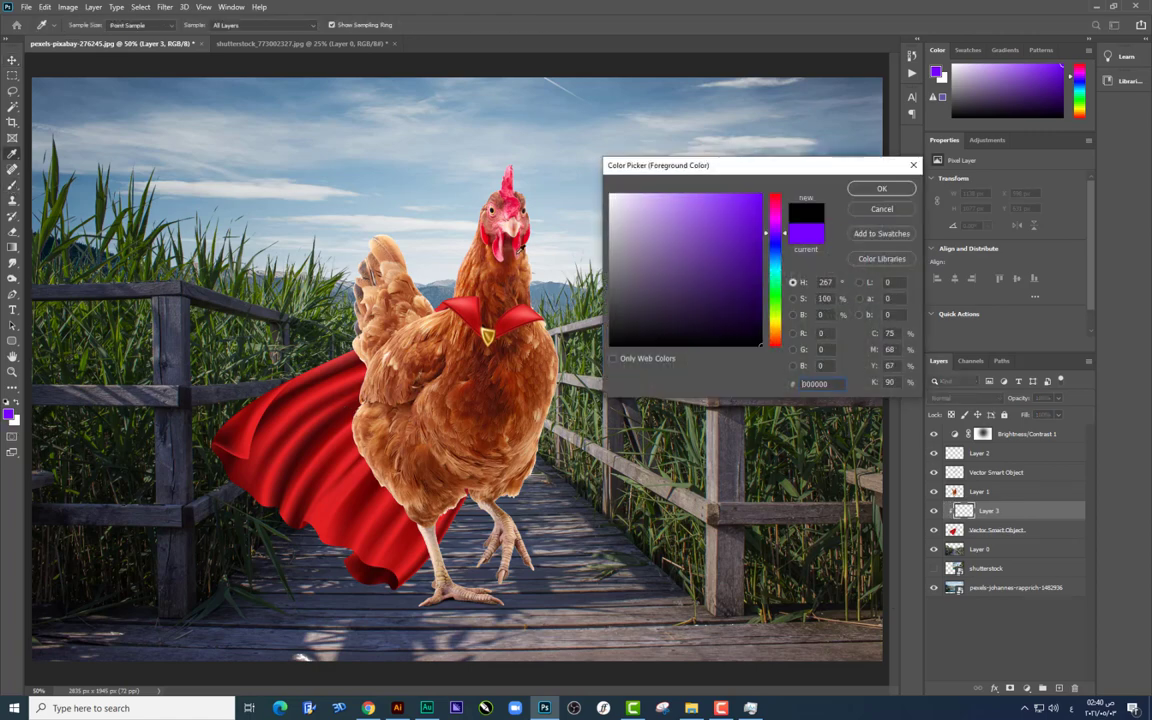
pyautogui.click(882, 188)
# Step: Brush faint shading where the cape meets the body: 175 px, 0% hardness, 14% flow
pyautogui.click(351, 26)
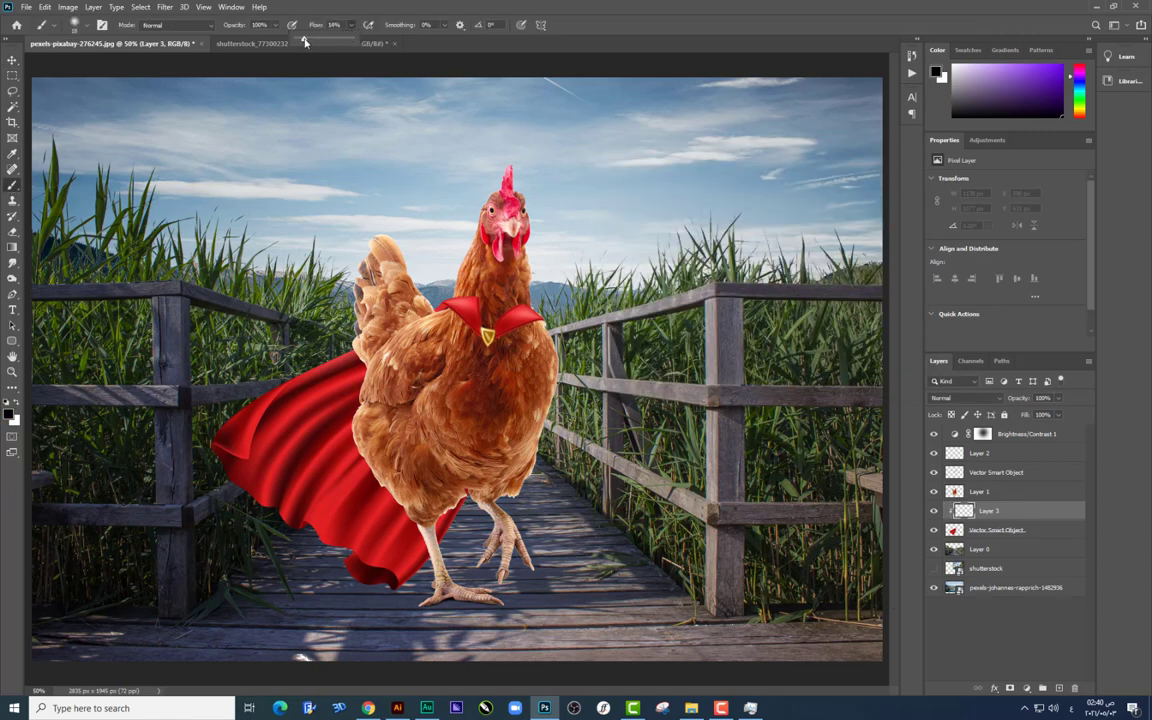
pyautogui.rightClick(505, 370)
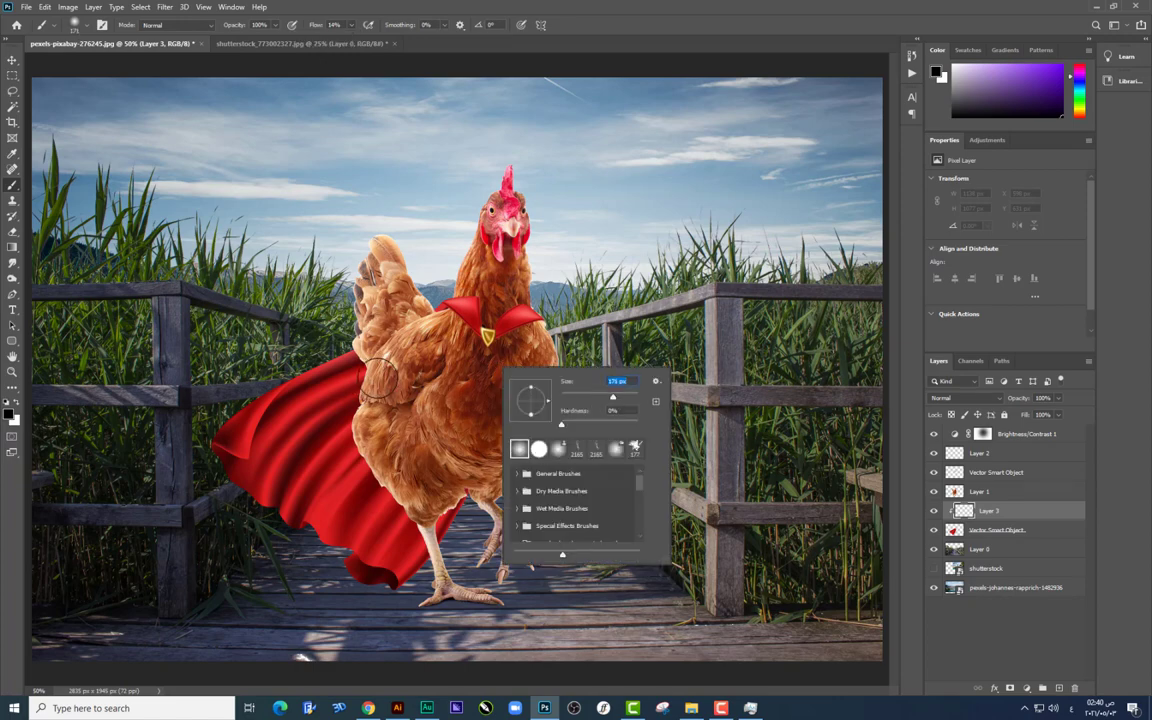
pyautogui.press('Return')
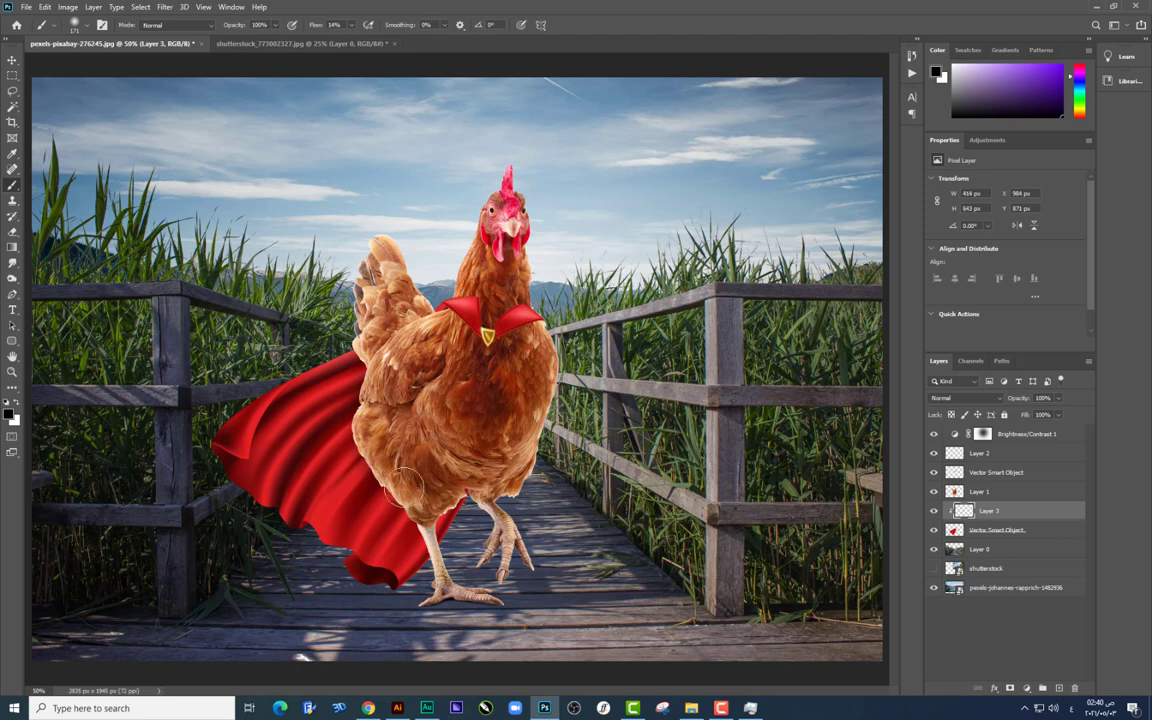
pyautogui.moveTo(405, 483)
pyautogui.mouseDown()
pyautogui.moveTo(366, 505)
pyautogui.moveTo(368, 467)
pyautogui.moveTo(439, 515)
pyautogui.mouseUp()
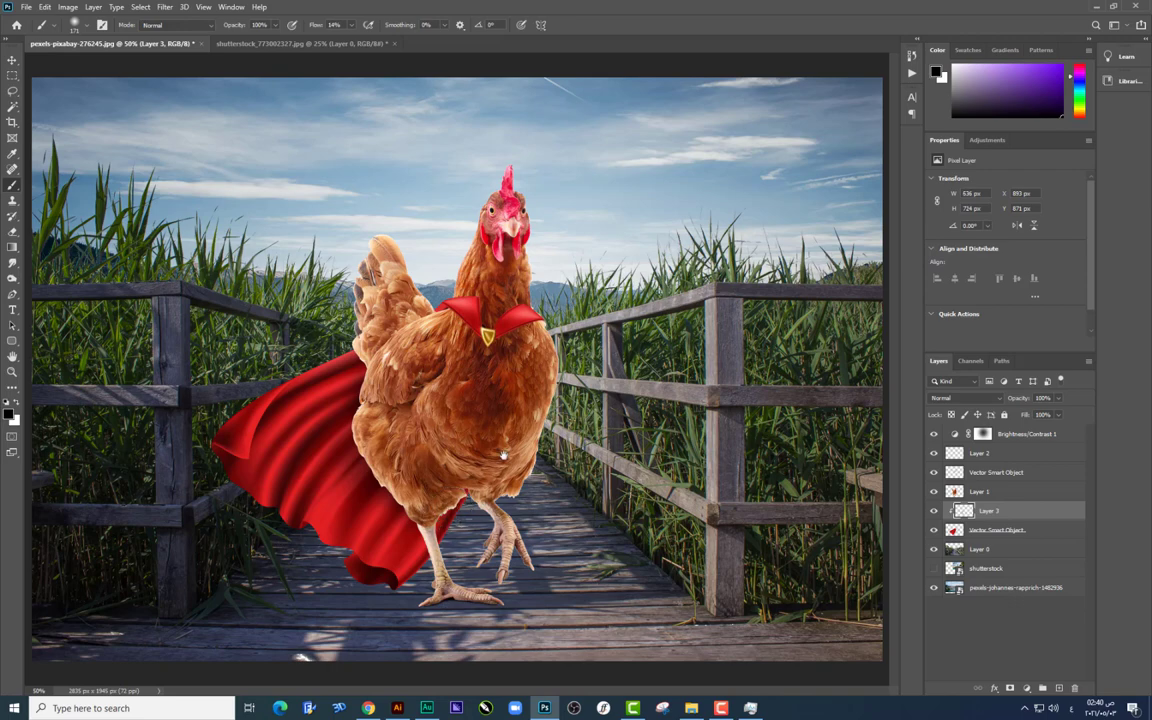
# Step: Zoom in on the image and make the chicken's layer active
pyautogui.keyDown('alt'); pyautogui.scroll(1, 482, 366); pyautogui.keyUp('alt')
pyautogui.keyDown('alt'); pyautogui.scroll(1, 482, 366); pyautogui.keyUp('alt')
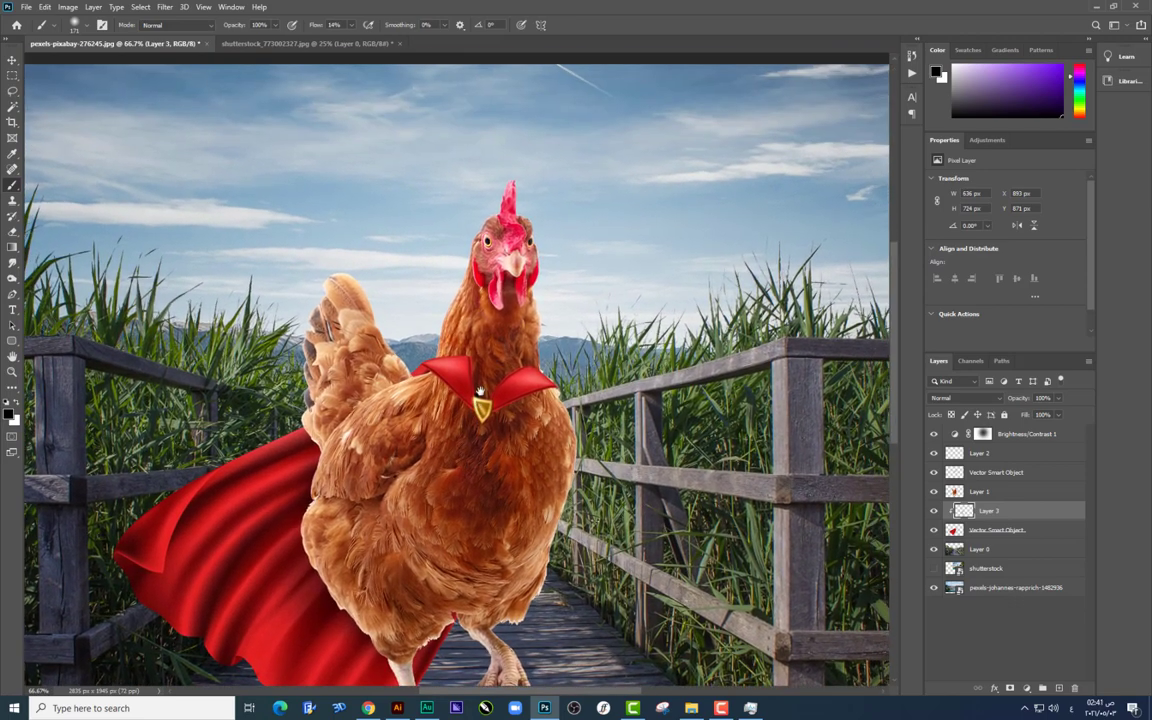
pyautogui.keyDown('alt'); pyautogui.scroll(1, 482, 366); pyautogui.keyUp('alt')
pyautogui.scroll(-1, 482, 366)
pyautogui.hotkey('alt', ']')
# Step: Add a layer clipped to the chicken and set a pale sky-blue colour, #dff5ff, sampled from the sky
pyautogui.scroll(-1, 733, 418)
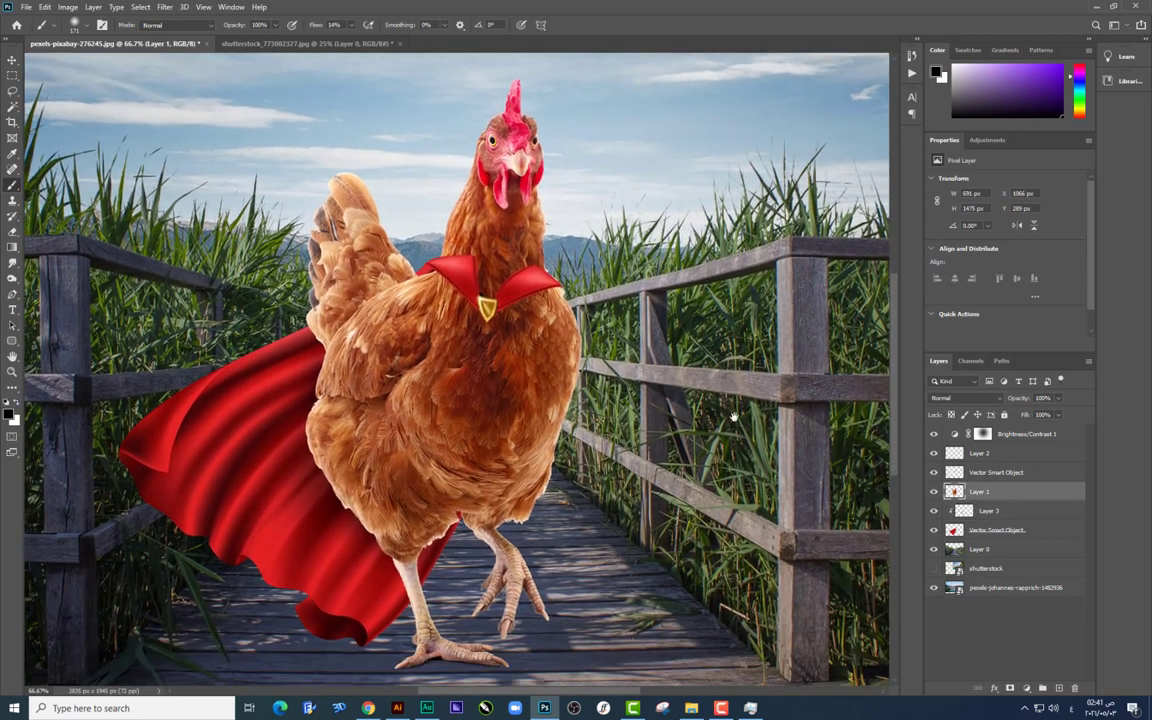
pyautogui.click(1058, 688)
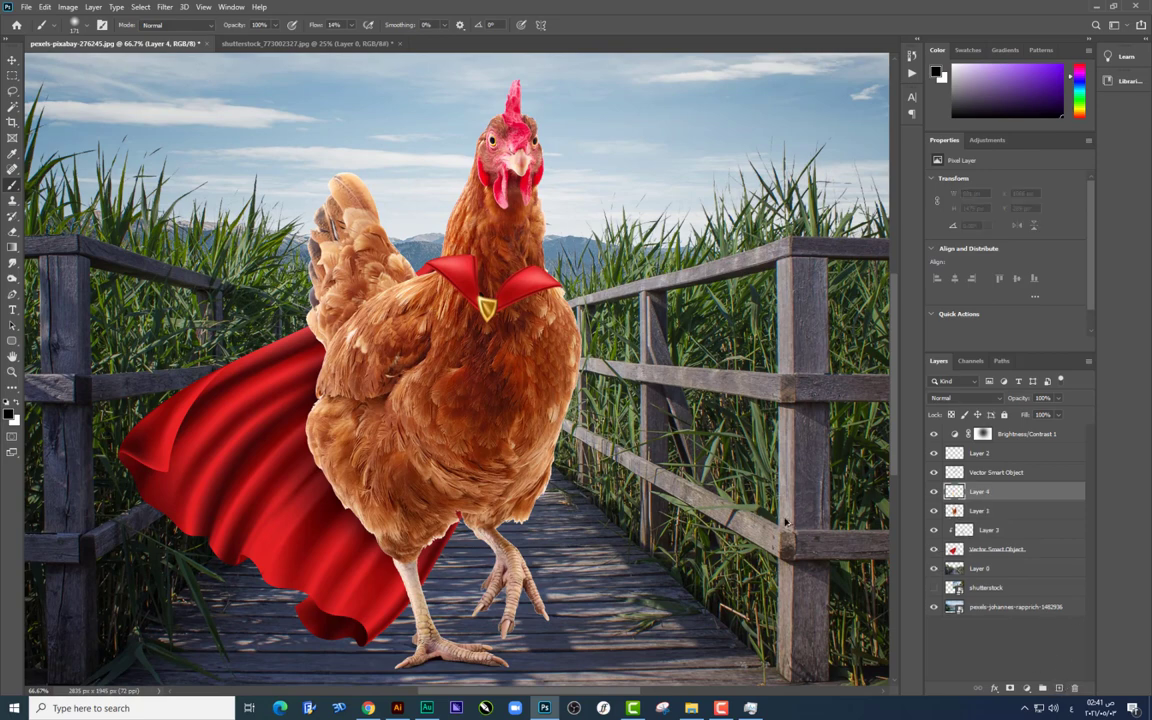
pyautogui.hotkey('ctrl', 'alt', 'g')
pyautogui.click(10, 412)
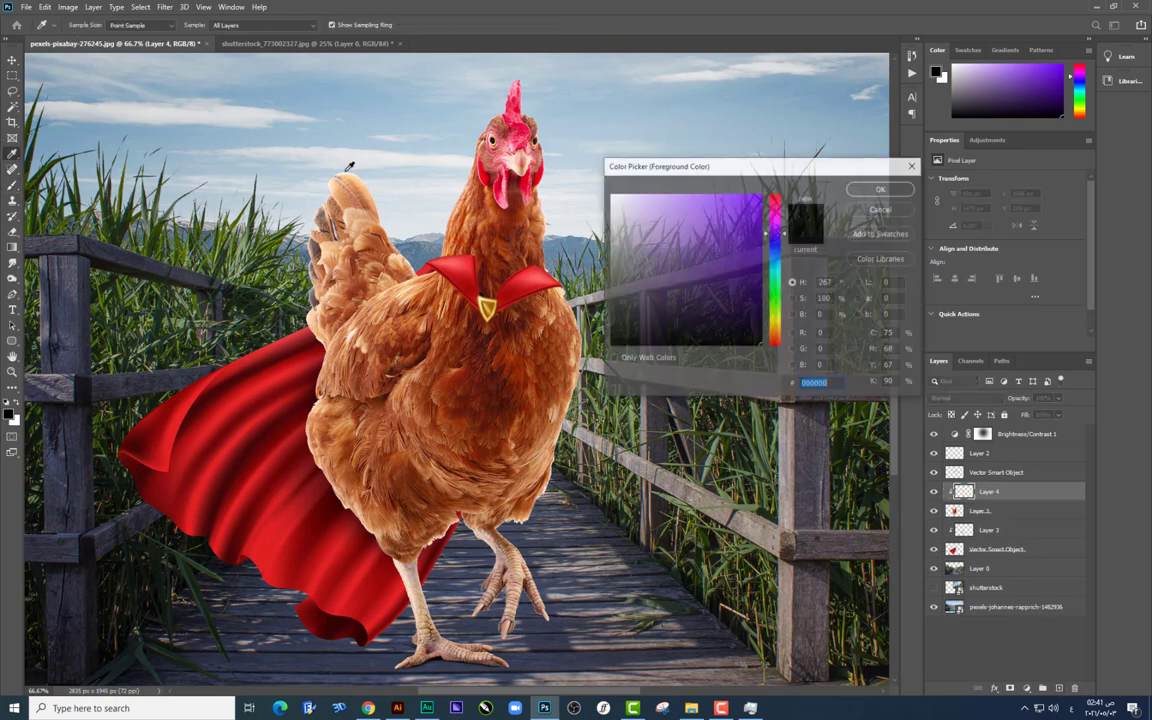
pyautogui.click(378, 118)
pyautogui.click(628, 193)
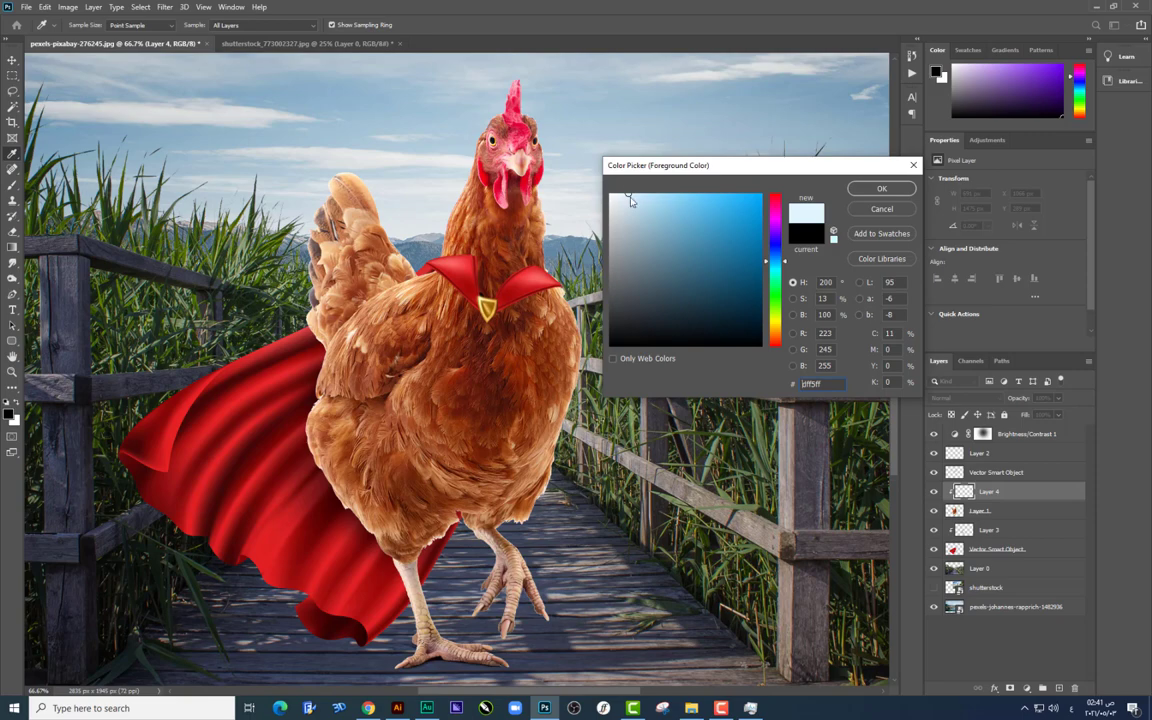
pyautogui.press('Return')
# Step: Paint a pale glow along the comb, lower right edge and left edge at 100% flow
pyautogui.press('b')
pyautogui.rightClick(593, 287)
pyautogui.press('Return')
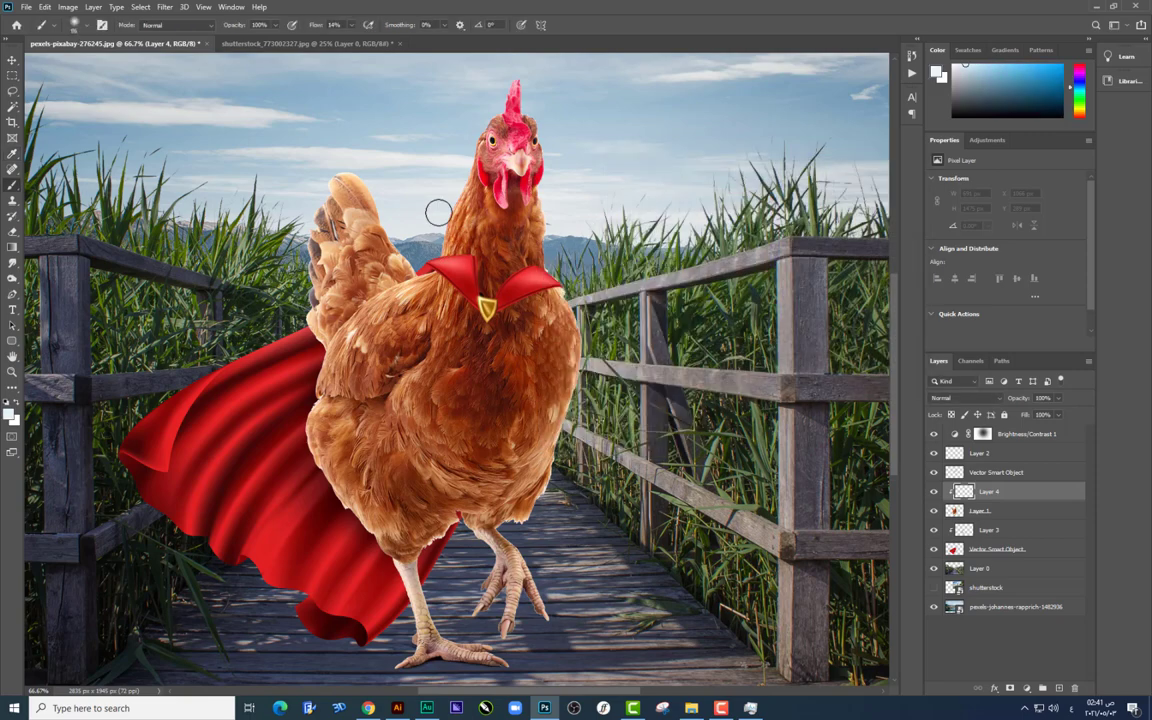
pyautogui.click(351, 25)
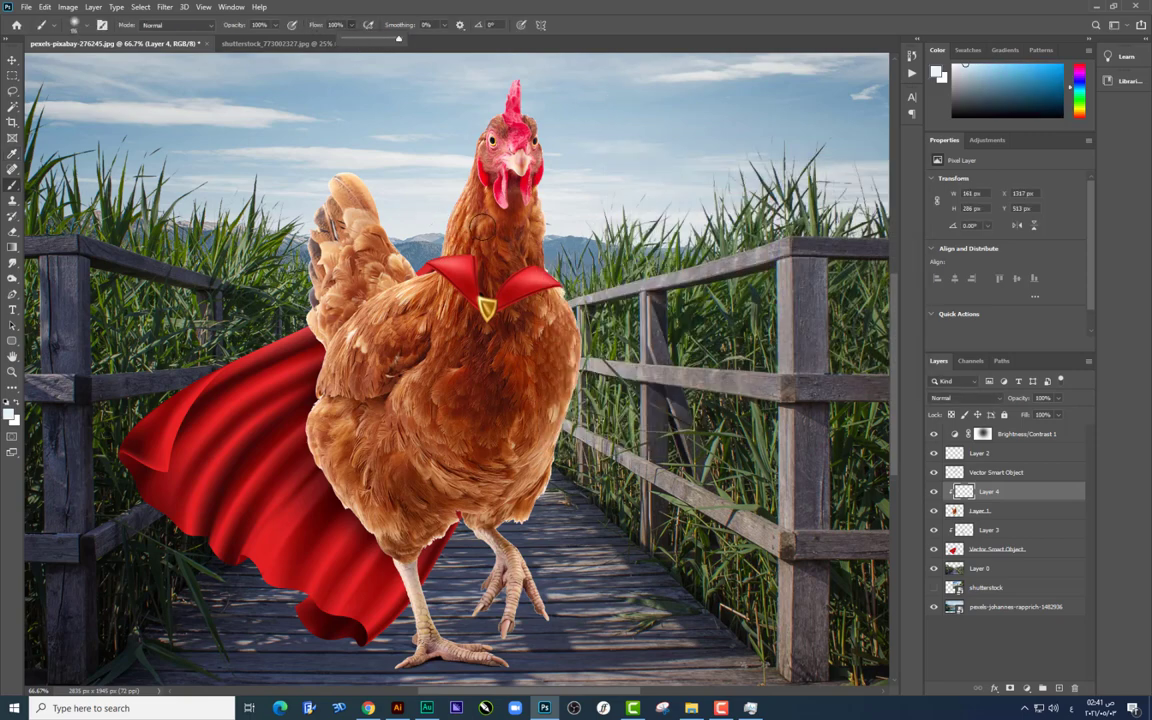
pyautogui.click(430, 245)
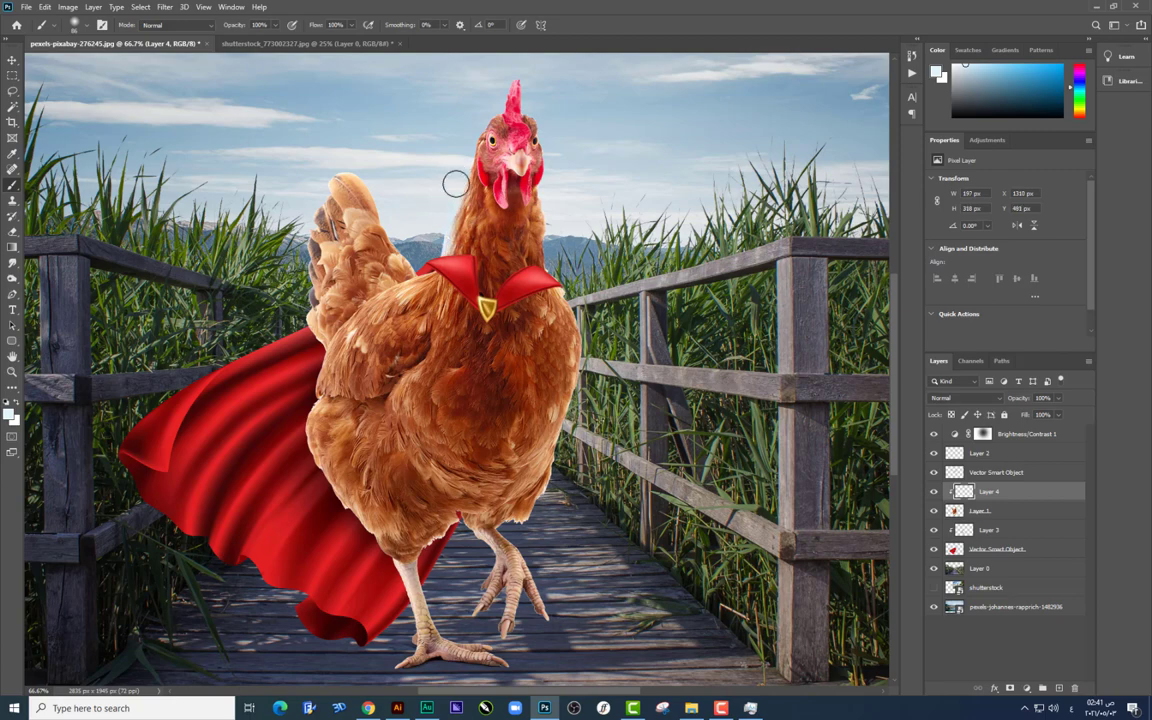
pyautogui.moveTo(462, 162); pyautogui.dragTo(458, 288)
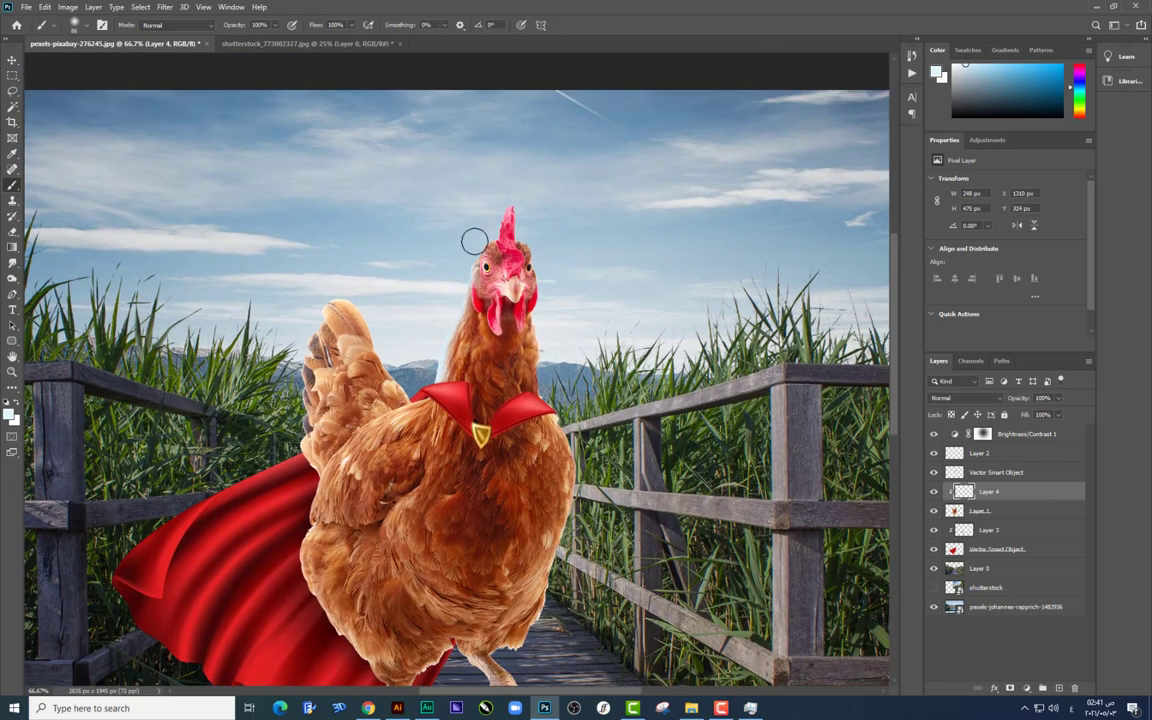
pyautogui.moveTo(494, 198)
pyautogui.mouseDown()
pyautogui.moveTo(526, 236)
pyautogui.moveTo(547, 295)
pyautogui.moveTo(505, 372)
pyautogui.moveTo(512, 287)
pyautogui.moveTo(482, 200)
pyautogui.mouseUp()
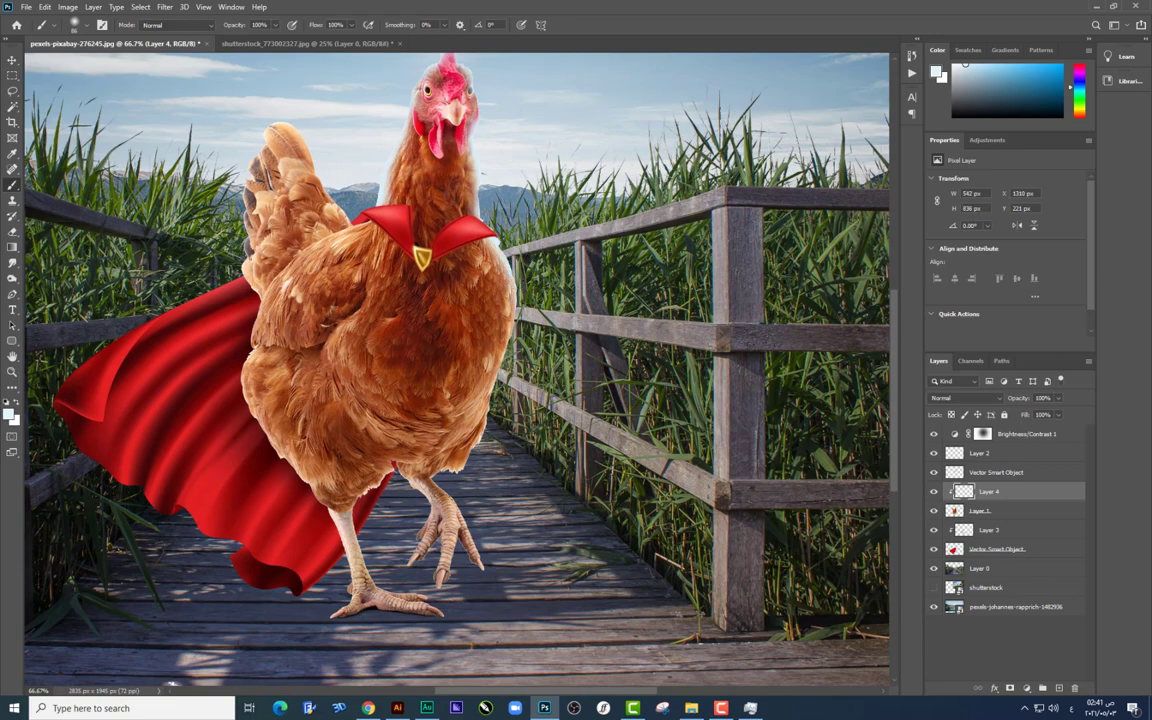
pyautogui.moveTo(517, 305); pyautogui.dragTo(465, 467)
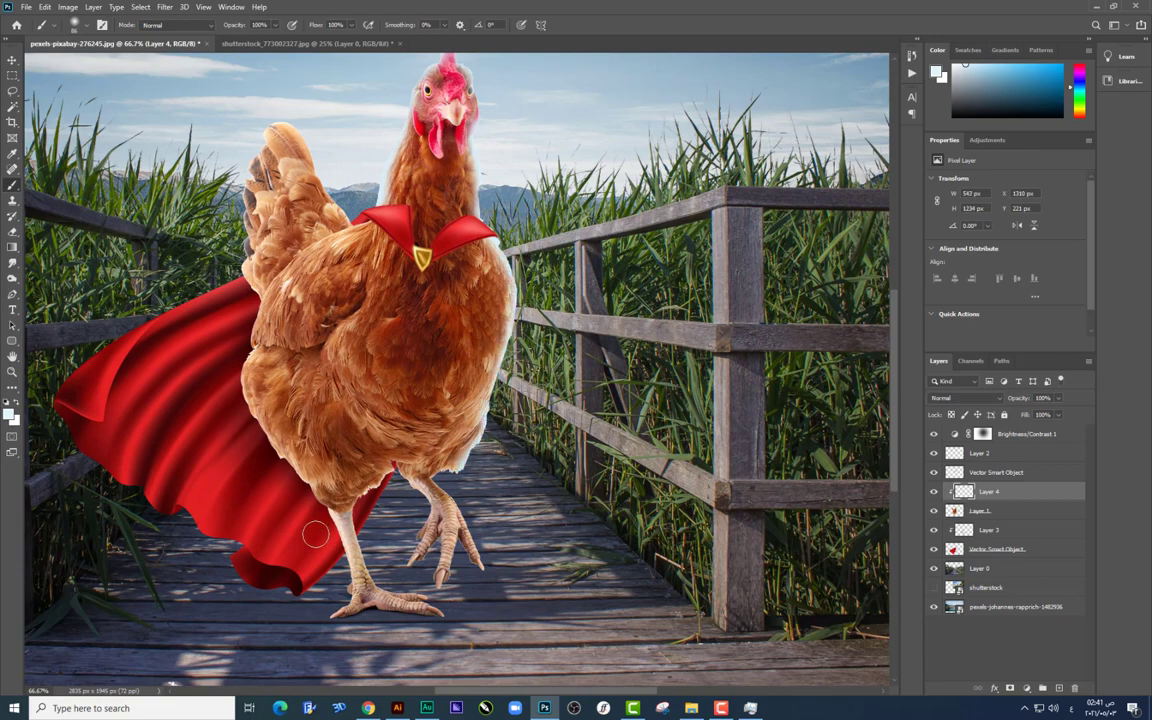
pyautogui.moveTo(315, 535)
pyautogui.mouseDown()
pyautogui.moveTo(231, 383)
pyautogui.moveTo(247, 350)
pyautogui.moveTo(220, 205)
pyautogui.moveTo(241, 190)
pyautogui.moveTo(247, 154)
pyautogui.moveTo(280, 110)
pyautogui.moveTo(341, 193)
pyautogui.moveTo(334, 137)
pyautogui.mouseUp()
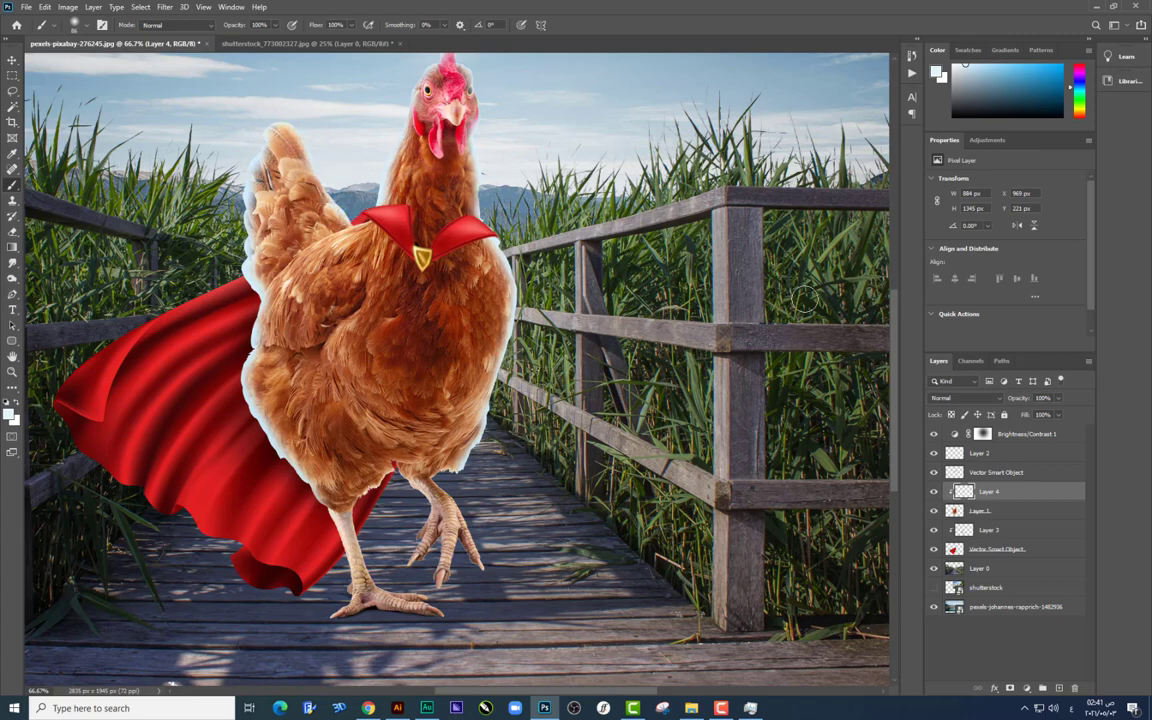
# Step: Blend the glow layer as Screen at 61% opacity, zoom out, and switch to File Explorer
pyautogui.click(960, 398)
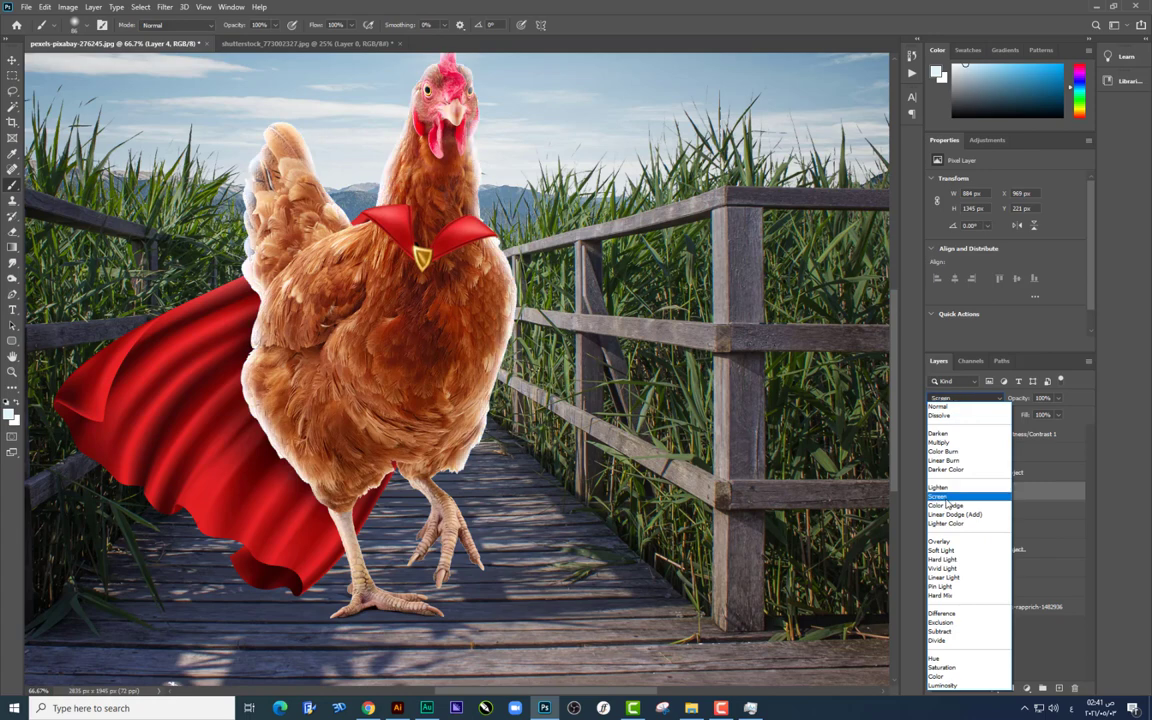
pyautogui.click(964, 481)
pyautogui.click(1062, 400)
pyautogui.moveTo(1060, 414); pyautogui.dragTo(1035, 415)
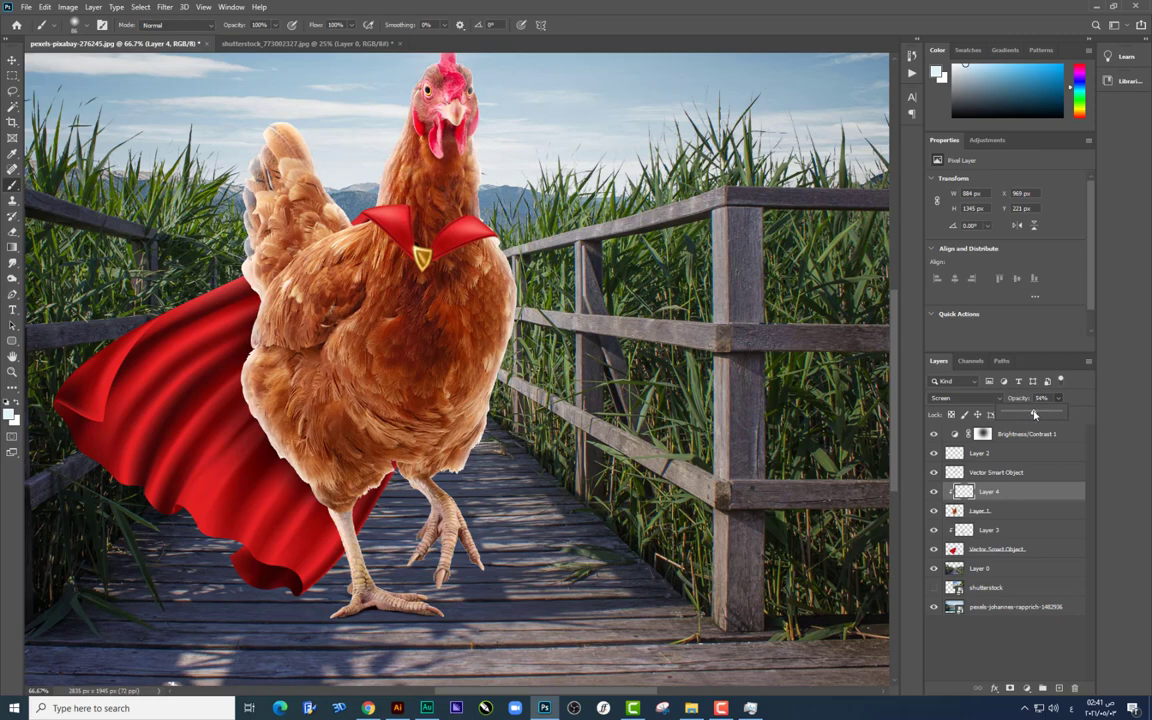
pyautogui.click(18, 60)
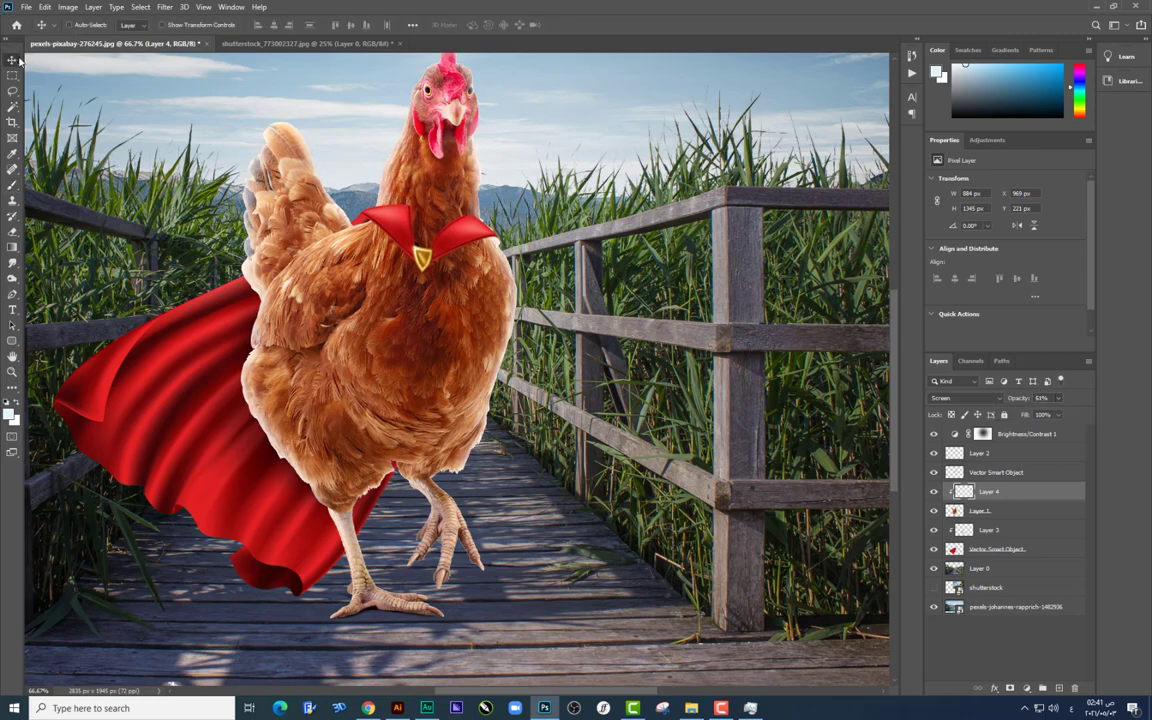
pyautogui.hotkey('ctrl', '-')
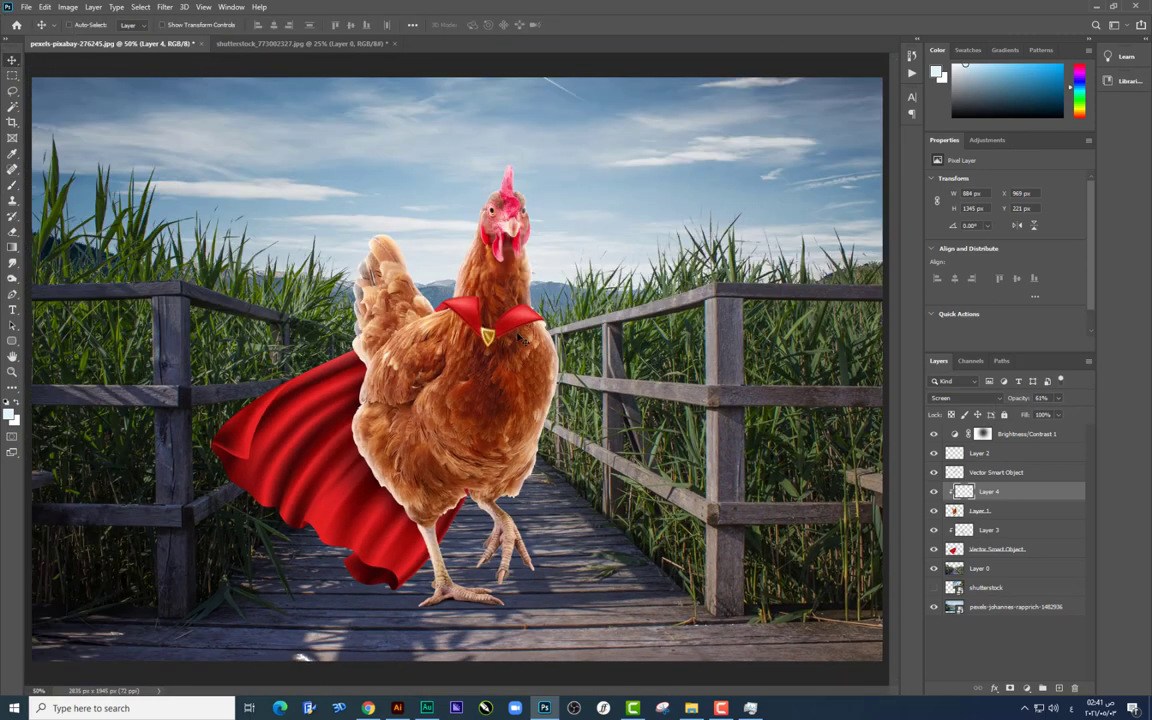
pyautogui.hotkey('alt', 'Tab')
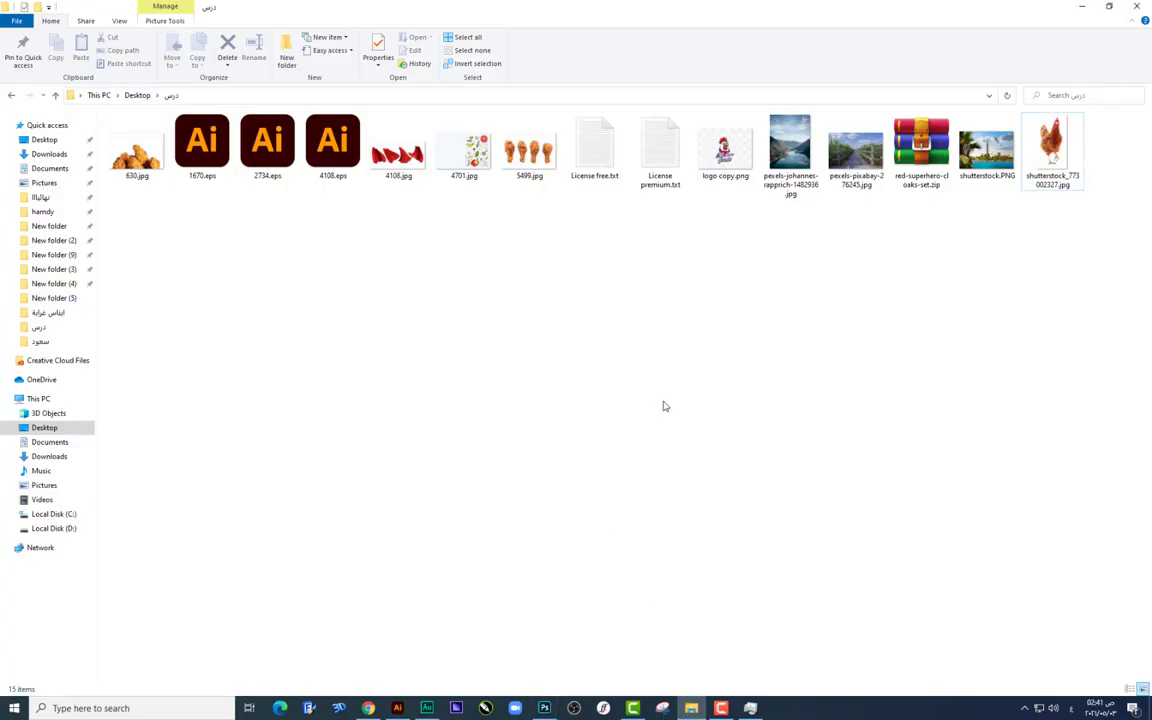
# Step: Pull the popcorn box body out of its group in Illustrator's 2734 document and paste it into Photoshop
pyautogui.click(397, 706)
pyautogui.click(330, 56)
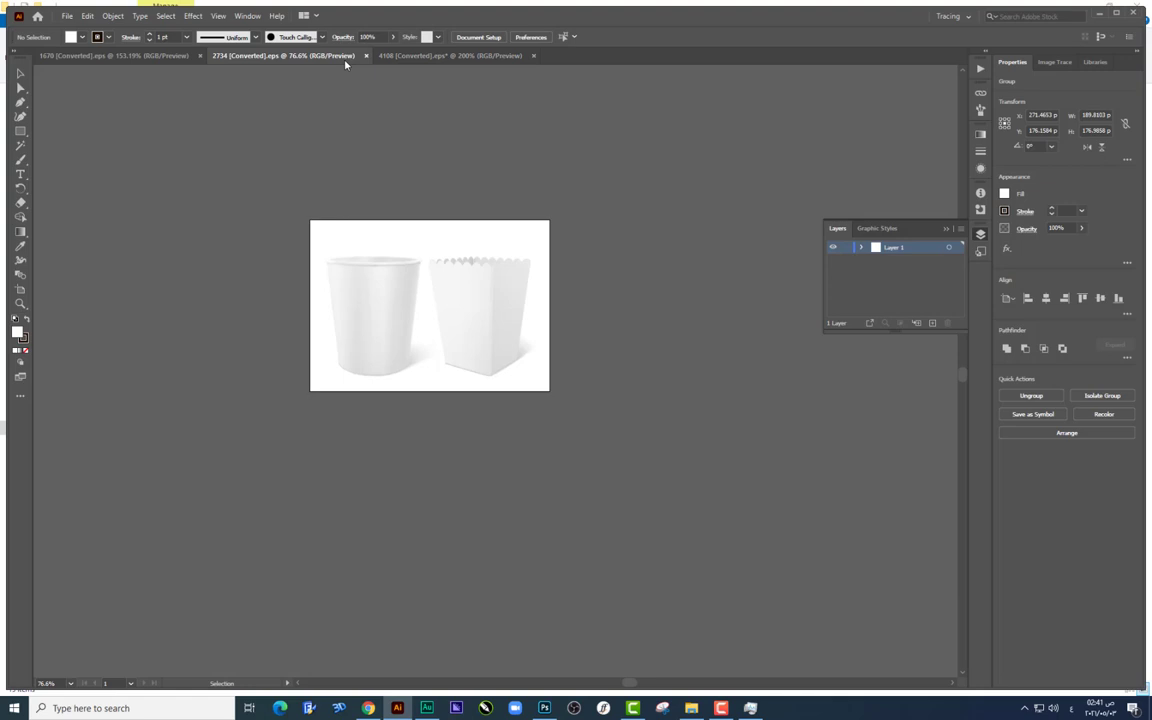
pyautogui.click(170, 55)
pyautogui.click(283, 56)
pyautogui.click(500, 315)
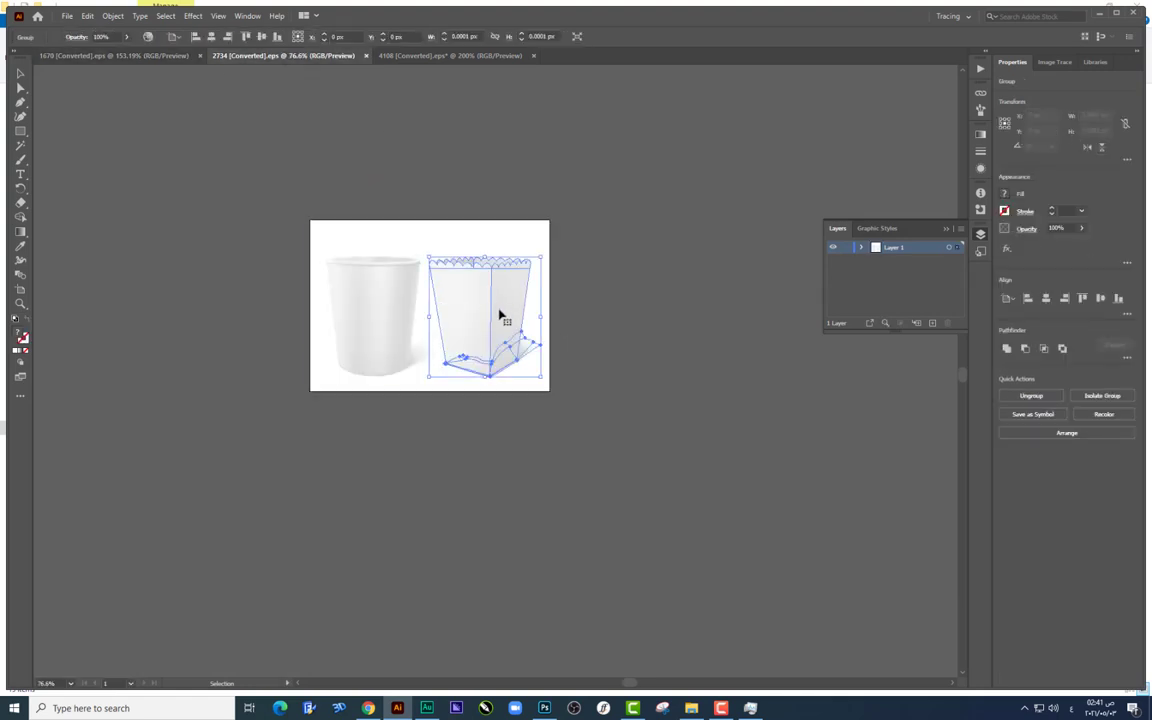
pyautogui.doubleClick(535, 358)
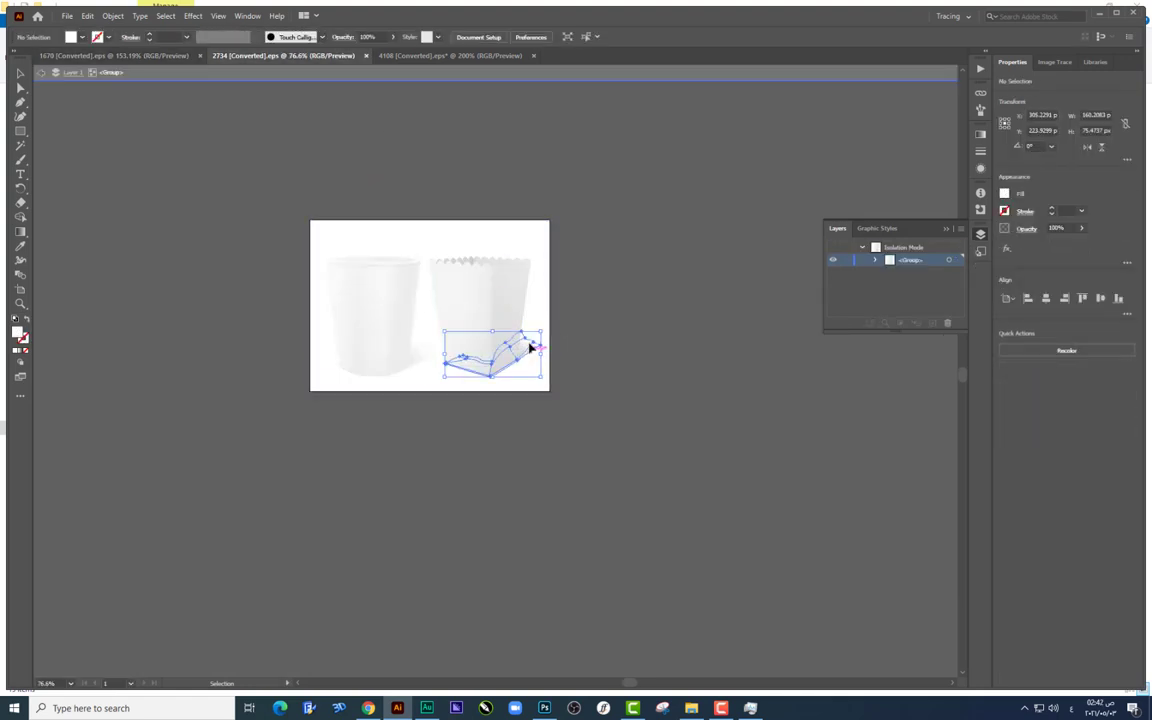
pyautogui.click(501, 314)
pyautogui.moveTo(501, 314); pyautogui.dragTo(519, 442)
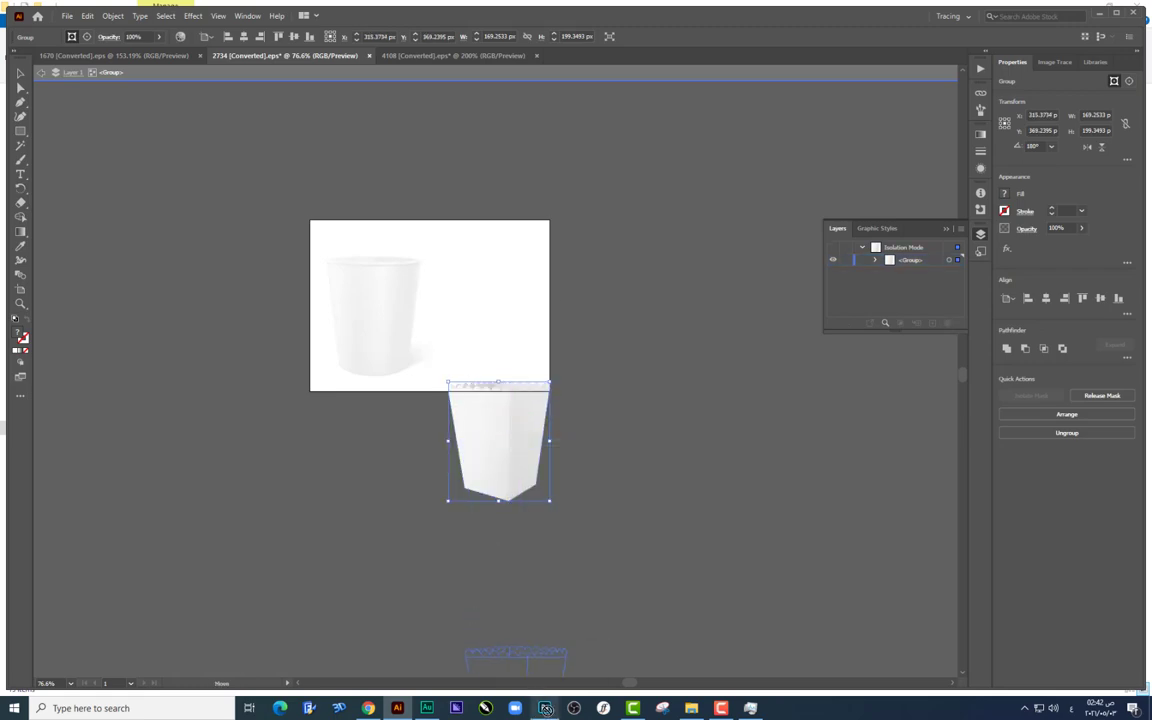
pyautogui.click(545, 708)
pyautogui.hotkey('ctrl', 'v')
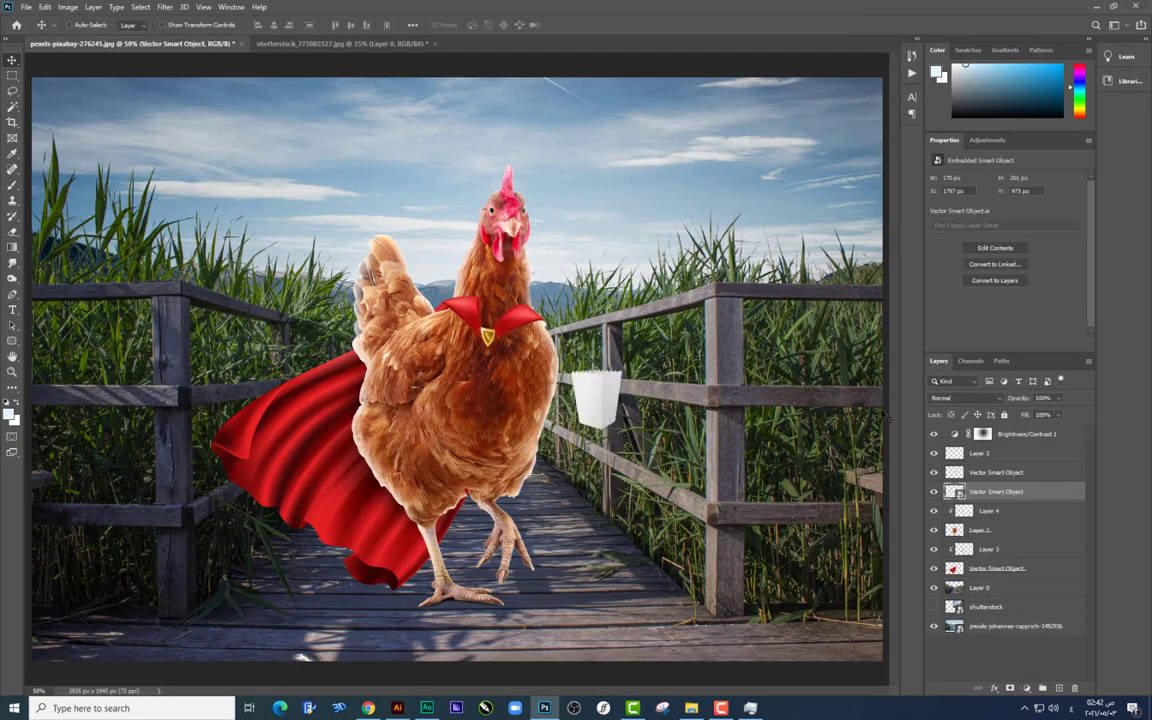
# Step: Move the popcorn box layer above Layer 2 and scale it to about 407 × 449 px beside the hen's feet
pyautogui.moveTo(993, 491); pyautogui.dragTo(993, 445)
pyautogui.hotkey('ctrl', 't')
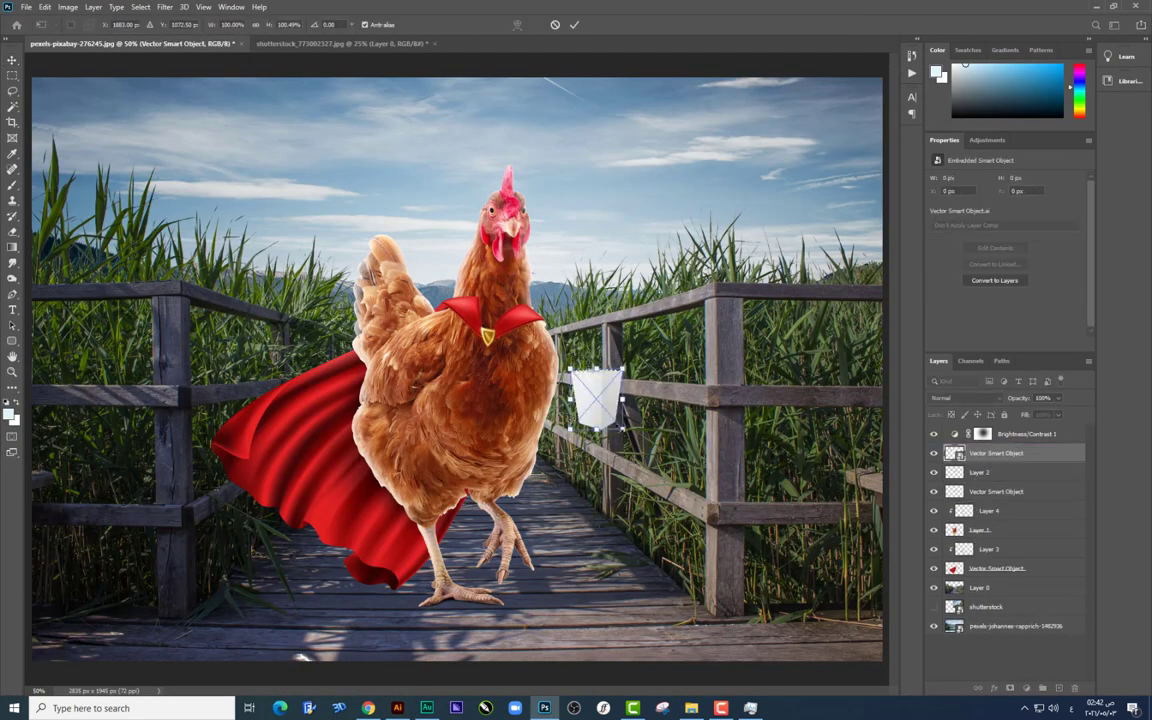
pyautogui.moveTo(620, 428); pyautogui.dragTo(698, 440)
pyautogui.moveTo(600, 400); pyautogui.dragTo(600, 520)
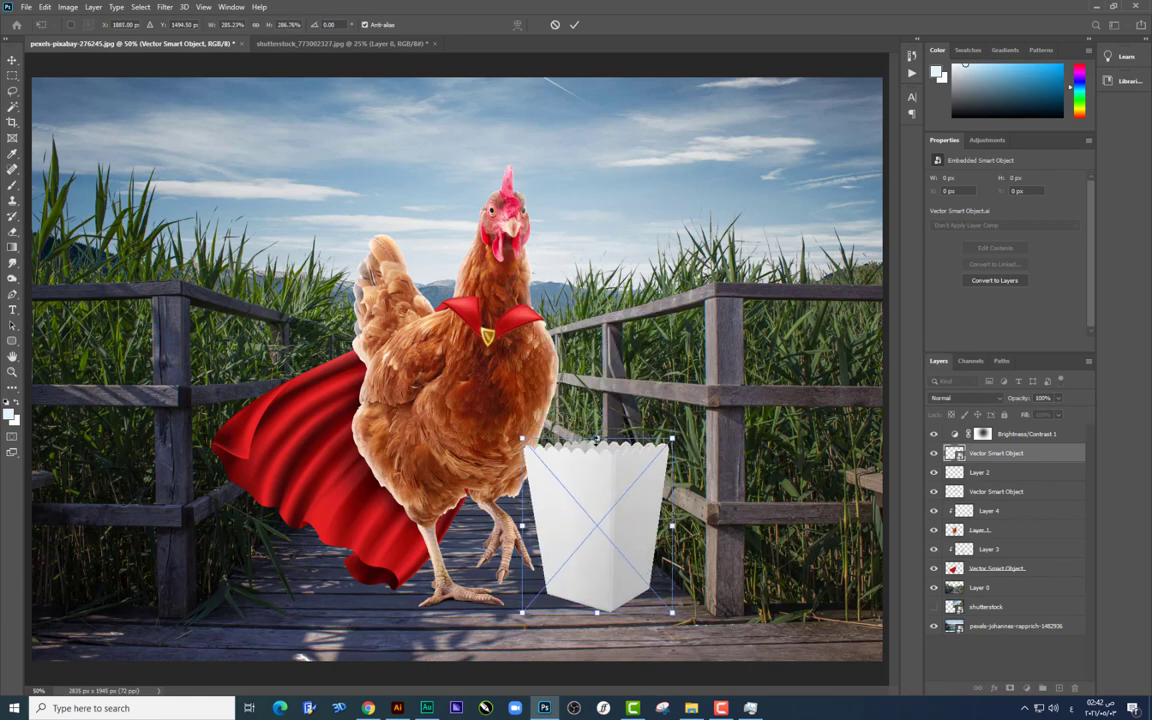
pyautogui.moveTo(598, 437); pyautogui.dragTo(609, 483)
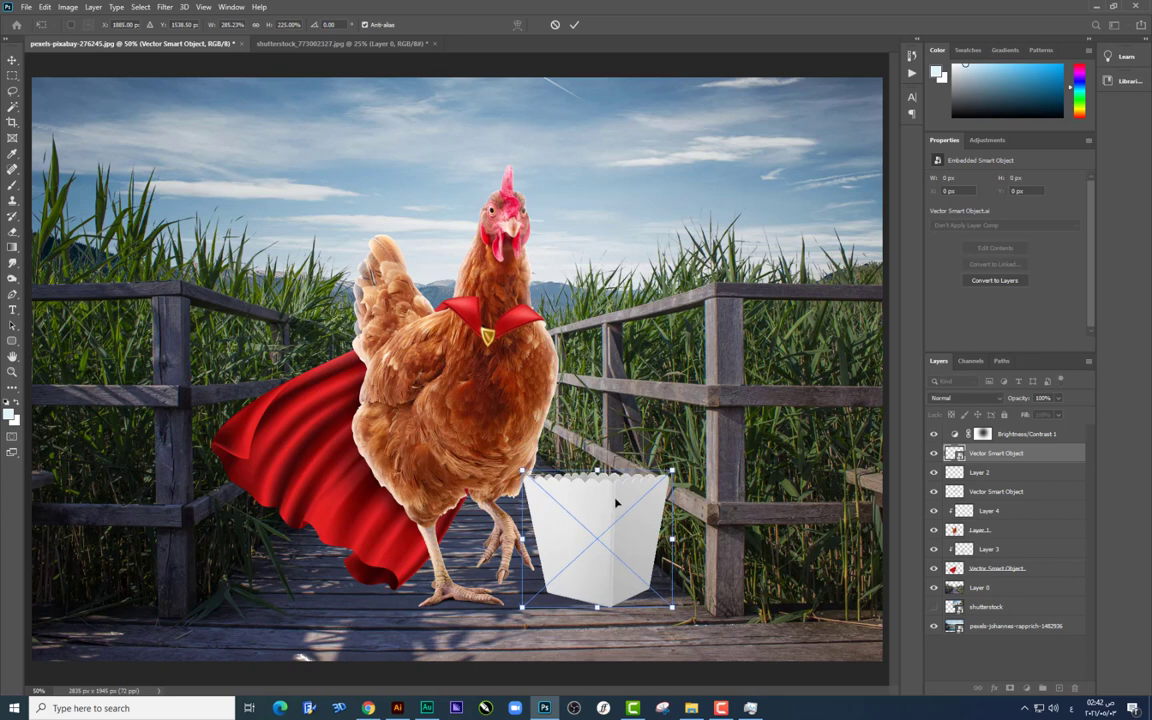
pyautogui.press('Return')
pyautogui.moveTo(624, 525); pyautogui.dragTo(668, 547)
pyautogui.hotkey('ctrl', 't')
pyautogui.press('Return')
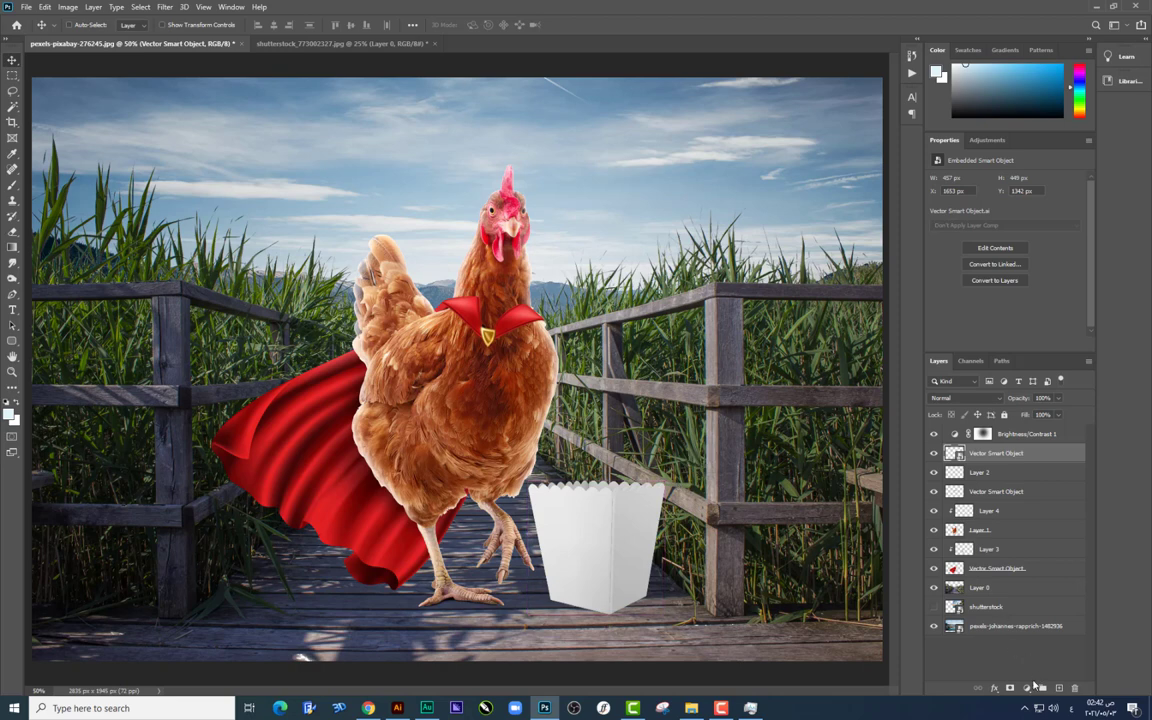
# Step: Add a colorized Hue/Saturation adjustment clipped to the popcorn box and darken its tint
pyautogui.click(1028, 688)
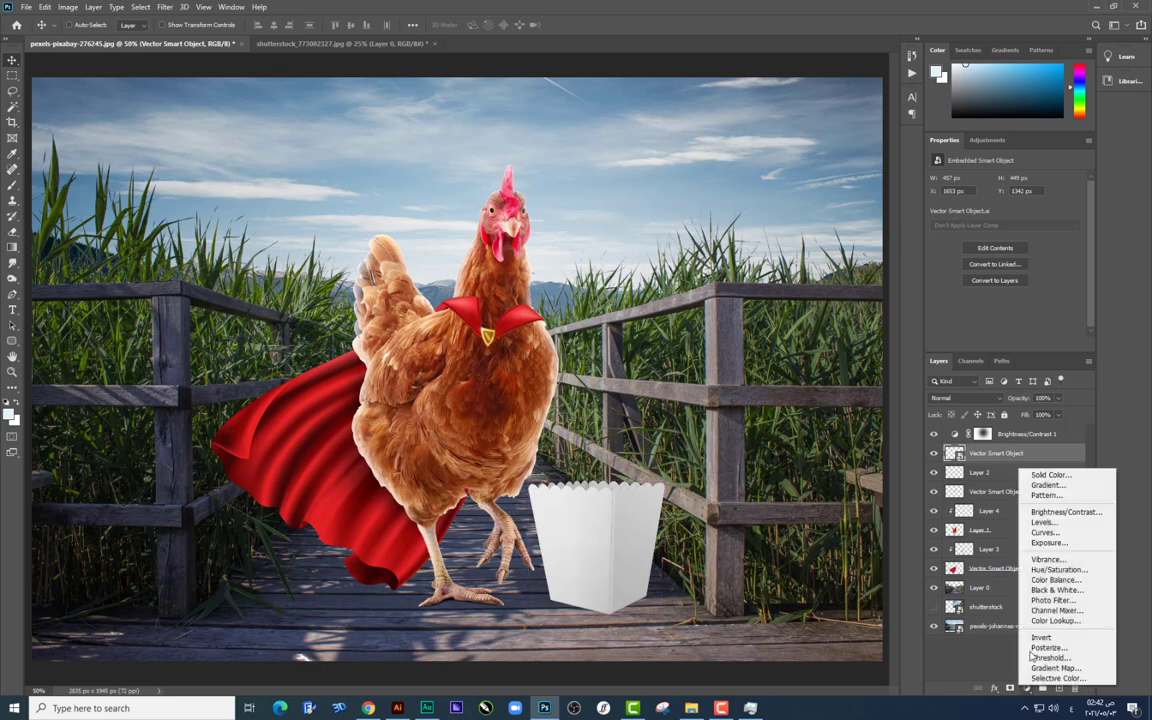
pyautogui.click(1052, 568)
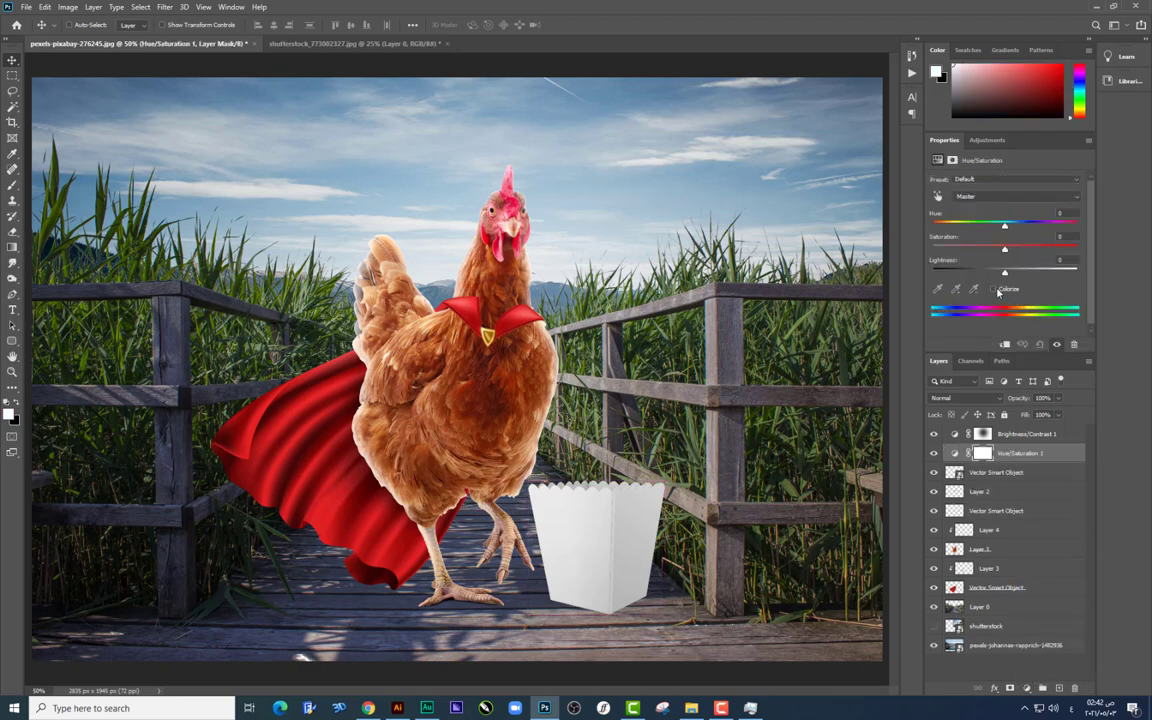
pyautogui.click(995, 290)
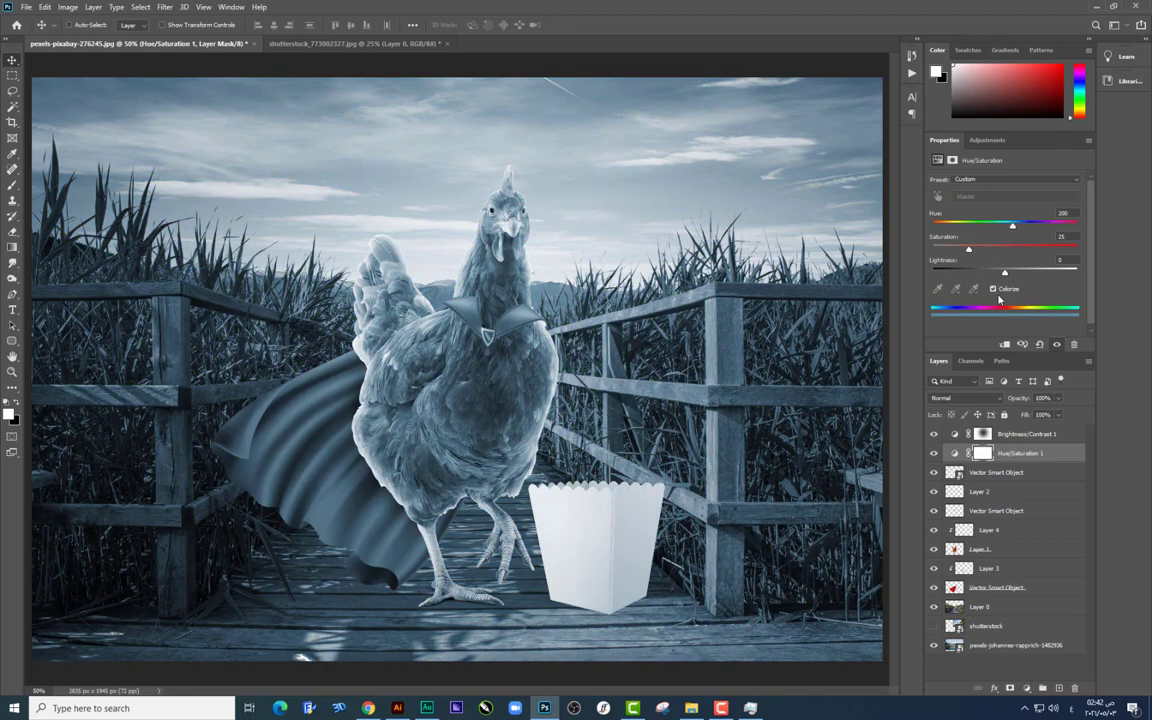
pyautogui.click(1005, 344)
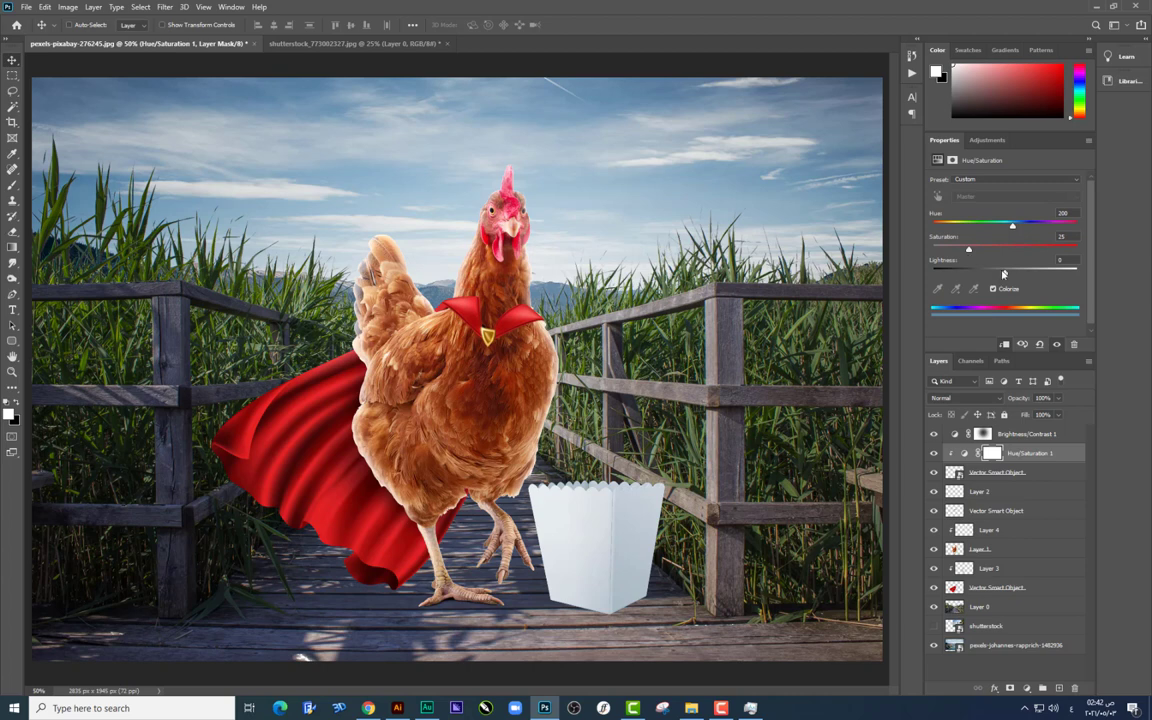
pyautogui.moveTo(1004, 270); pyautogui.dragTo(978, 272)
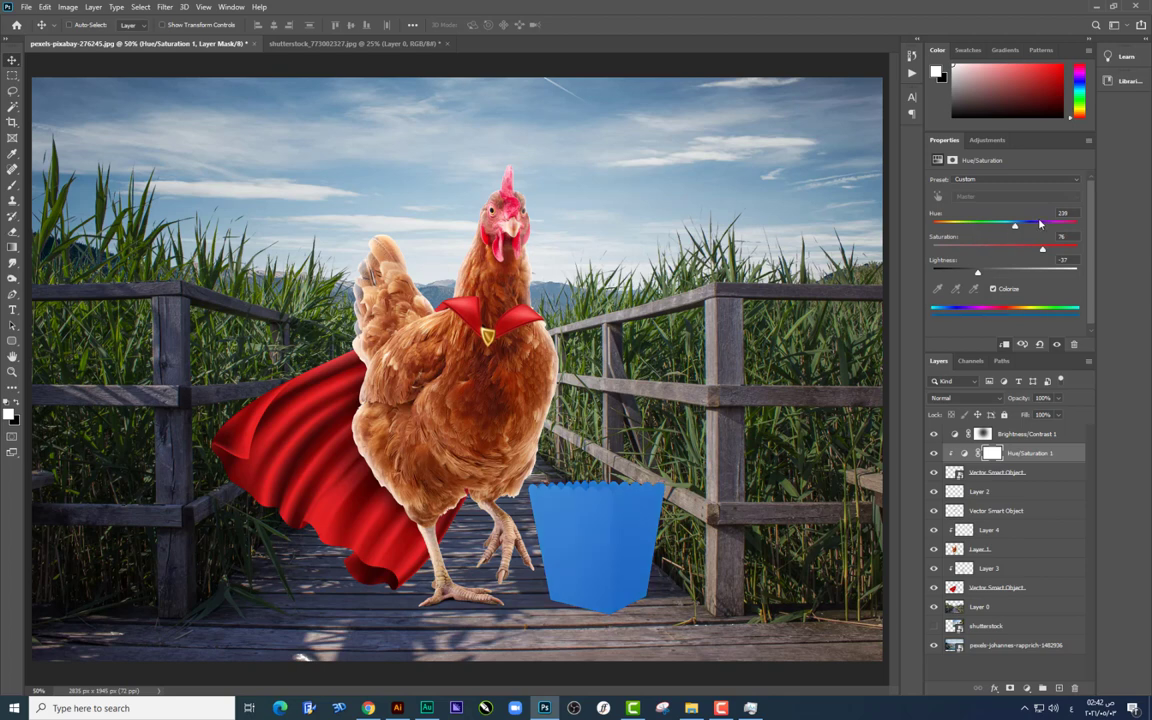
pyautogui.moveTo(1013, 231)
pyautogui.mouseDown()
pyautogui.moveTo(1048, 222)
pyautogui.moveTo(979, 229)
pyautogui.moveTo(1042, 229)
pyautogui.mouseUp()
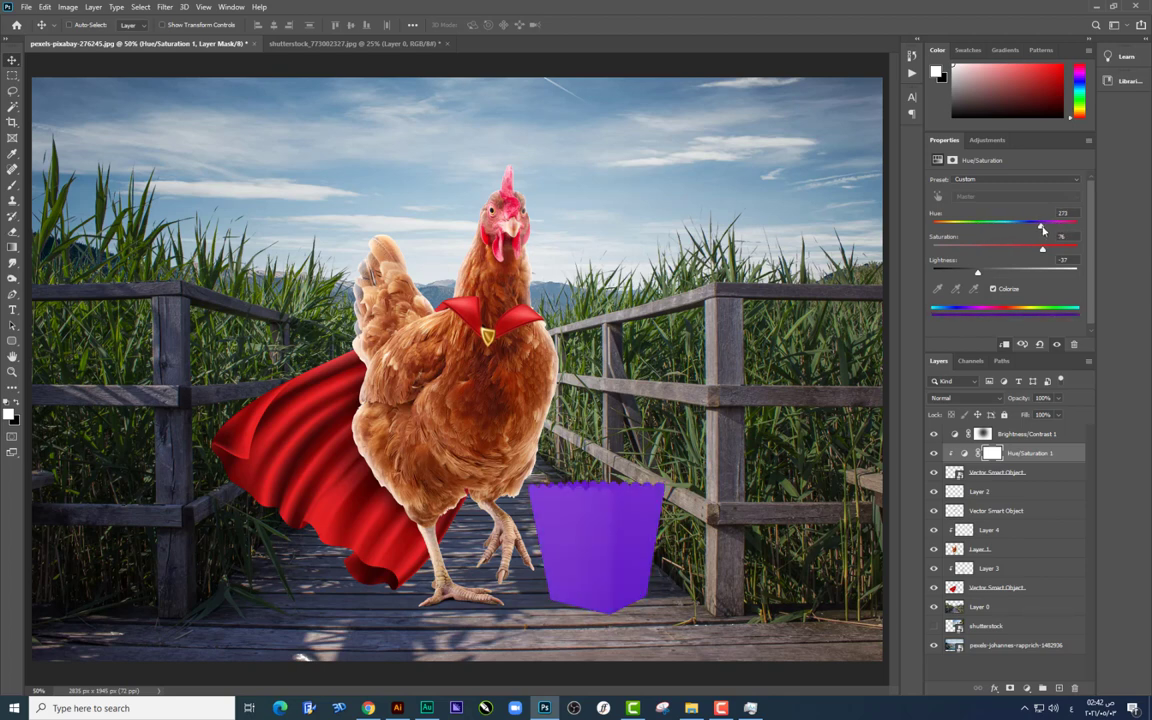
# Step: Set the adjustment to Multiply, turn the hue deep red, lower lightness, and add an empty layer
pyautogui.click(965, 398)
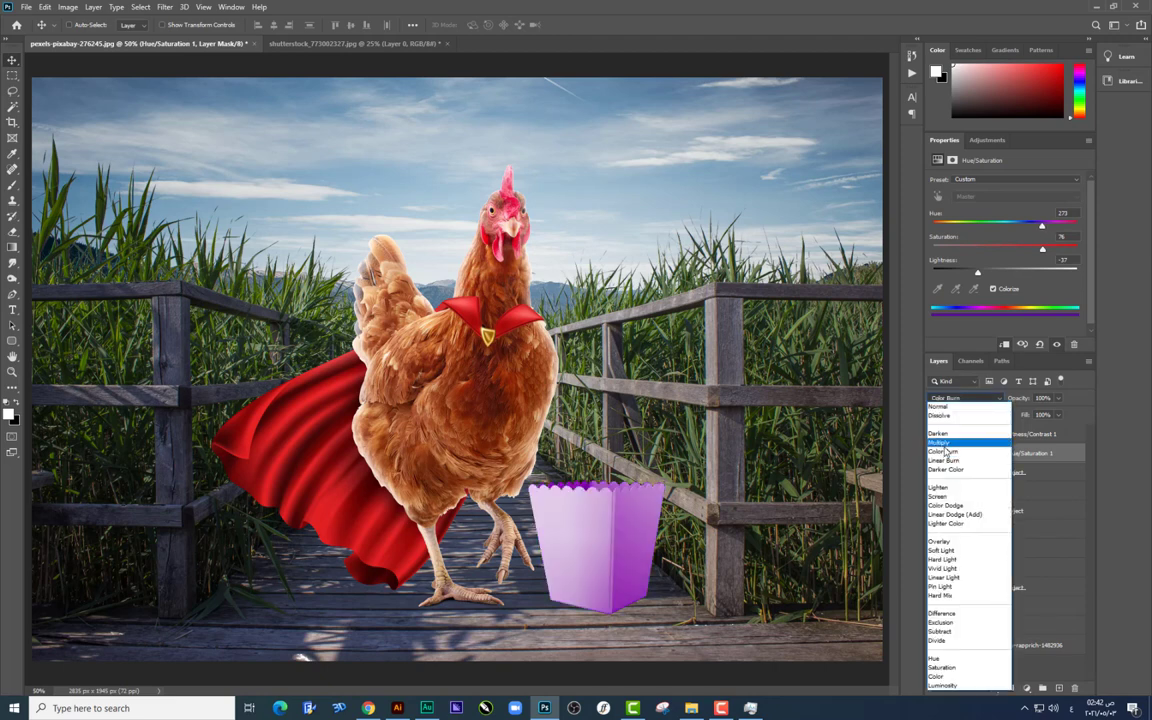
pyautogui.click(942, 443)
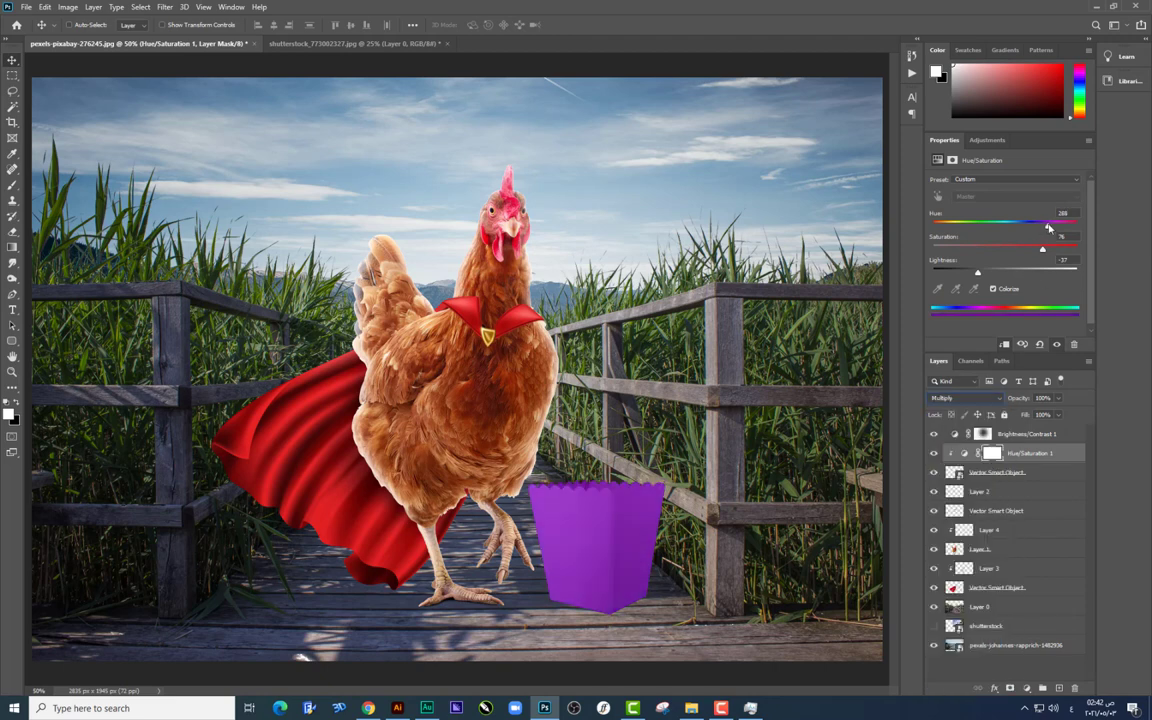
pyautogui.moveTo(1042, 229); pyautogui.dragTo(935, 229)
pyautogui.moveTo(978, 274); pyautogui.dragTo(963, 276)
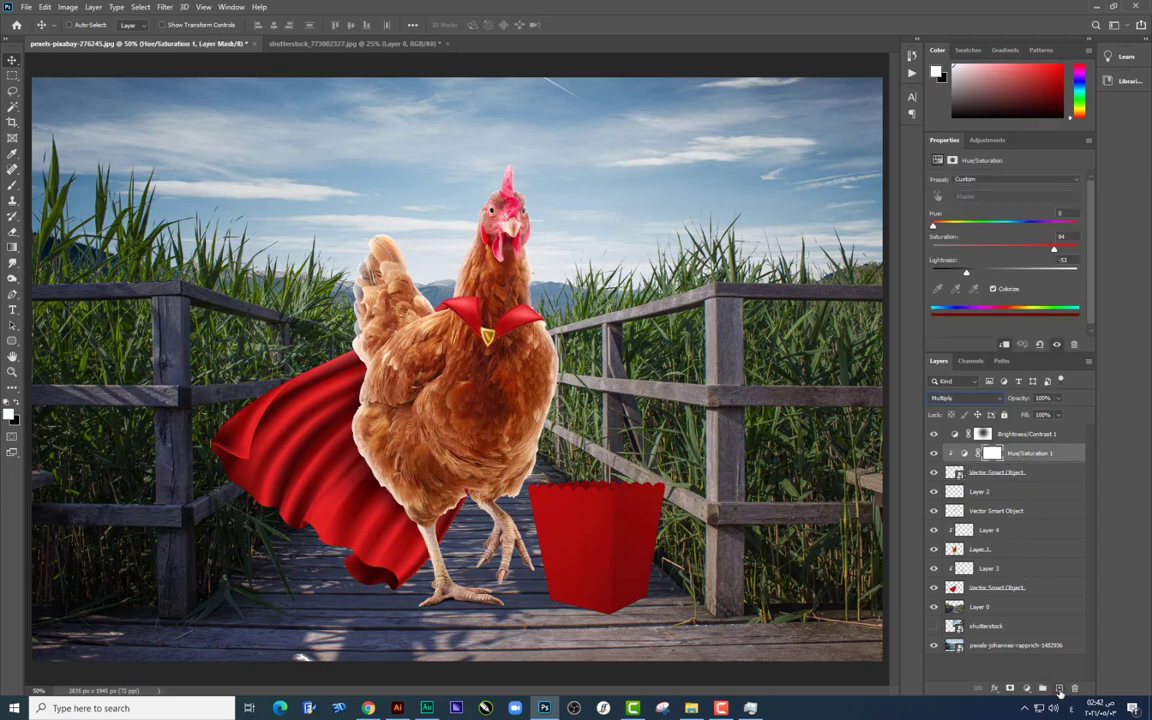
pyautogui.click(1060, 690)
# Step: Clip the new layer to the box and paint red #e55252 shading across it
pyautogui.keyDown('alt'); pyautogui.click(983, 455); pyautogui.keyUp('alt')
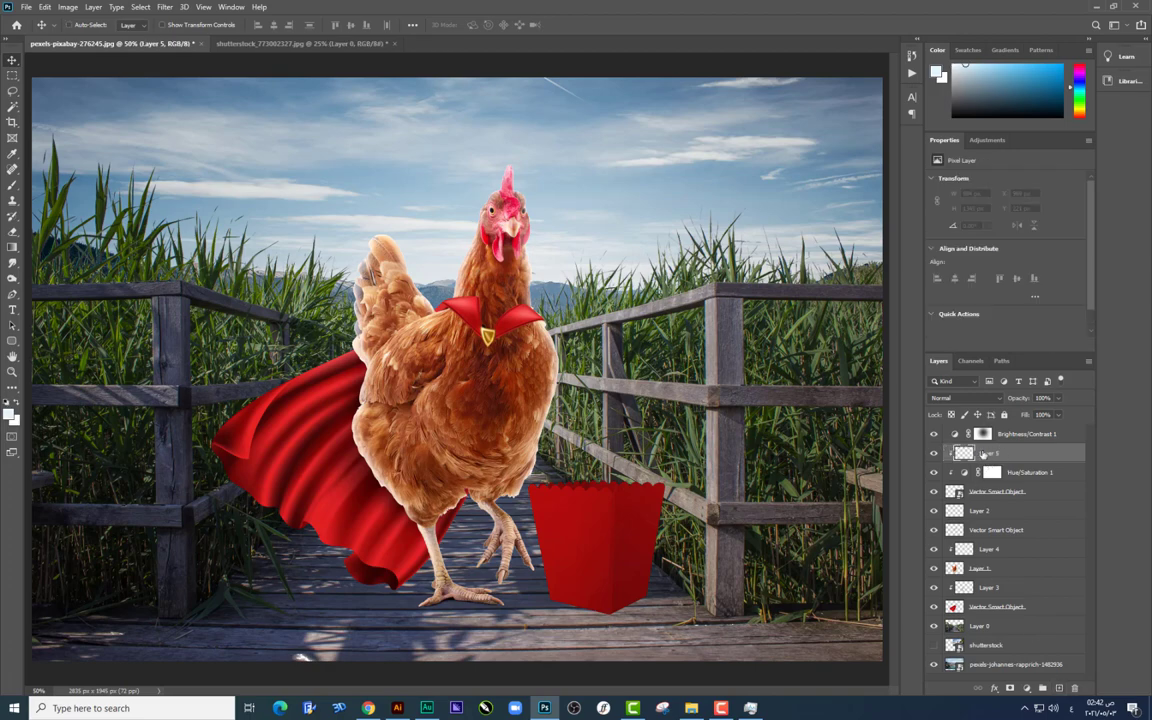
pyautogui.click(8, 186)
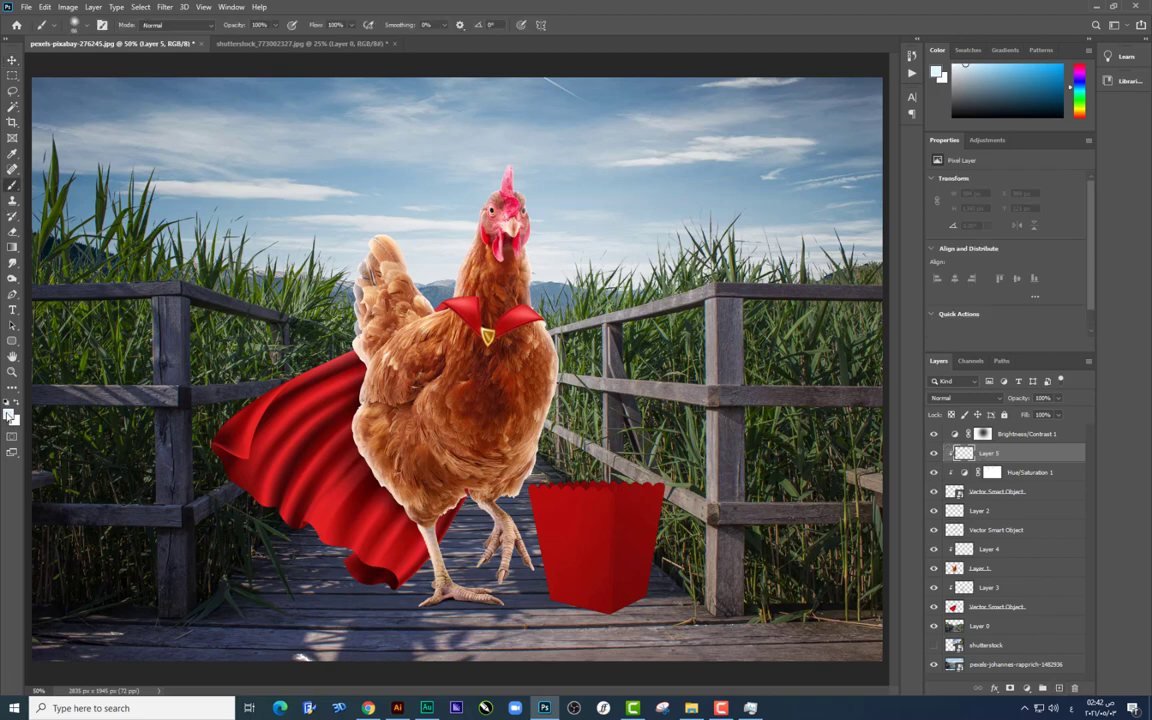
pyautogui.click(9, 413)
pyautogui.click(576, 545)
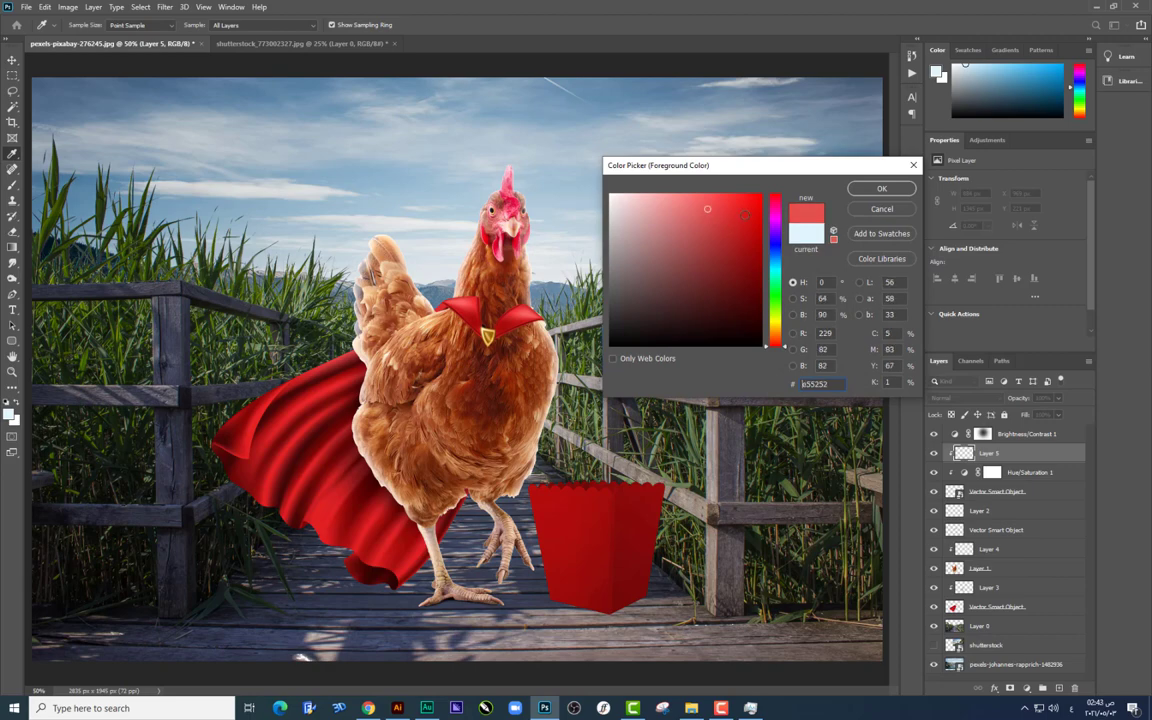
pyautogui.press('Return')
pyautogui.rightClick(667, 513)
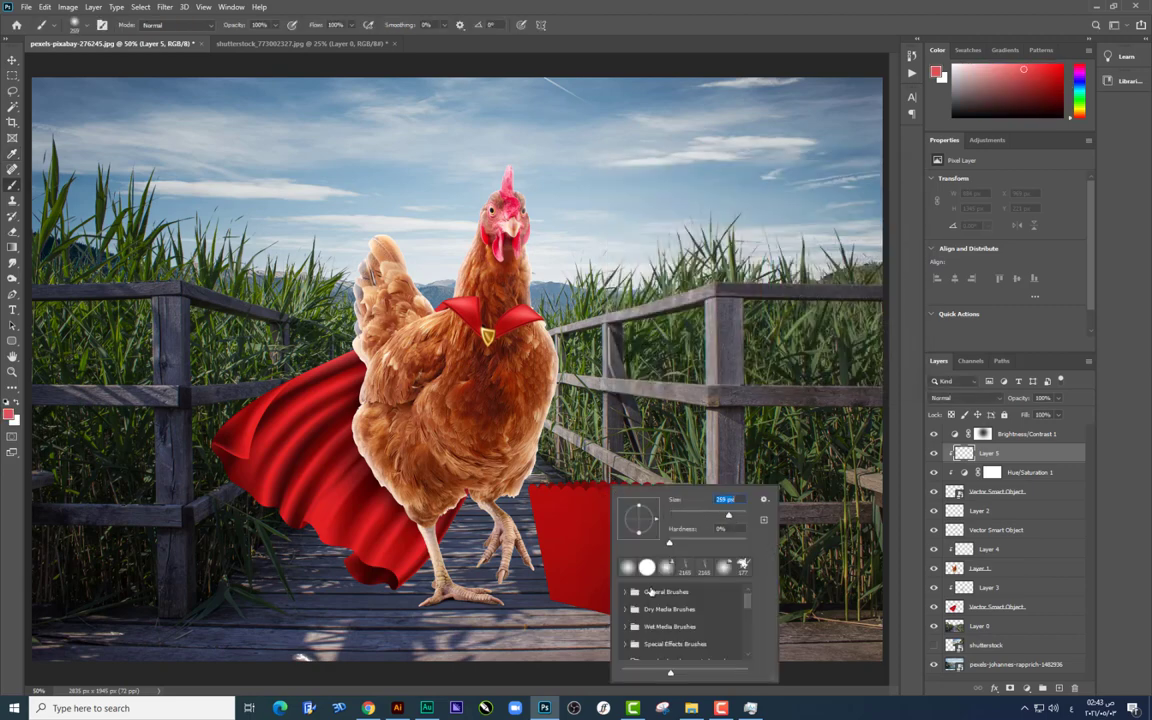
pyautogui.click(470, 535)
pyautogui.moveTo(530, 575); pyautogui.dragTo(730, 558)
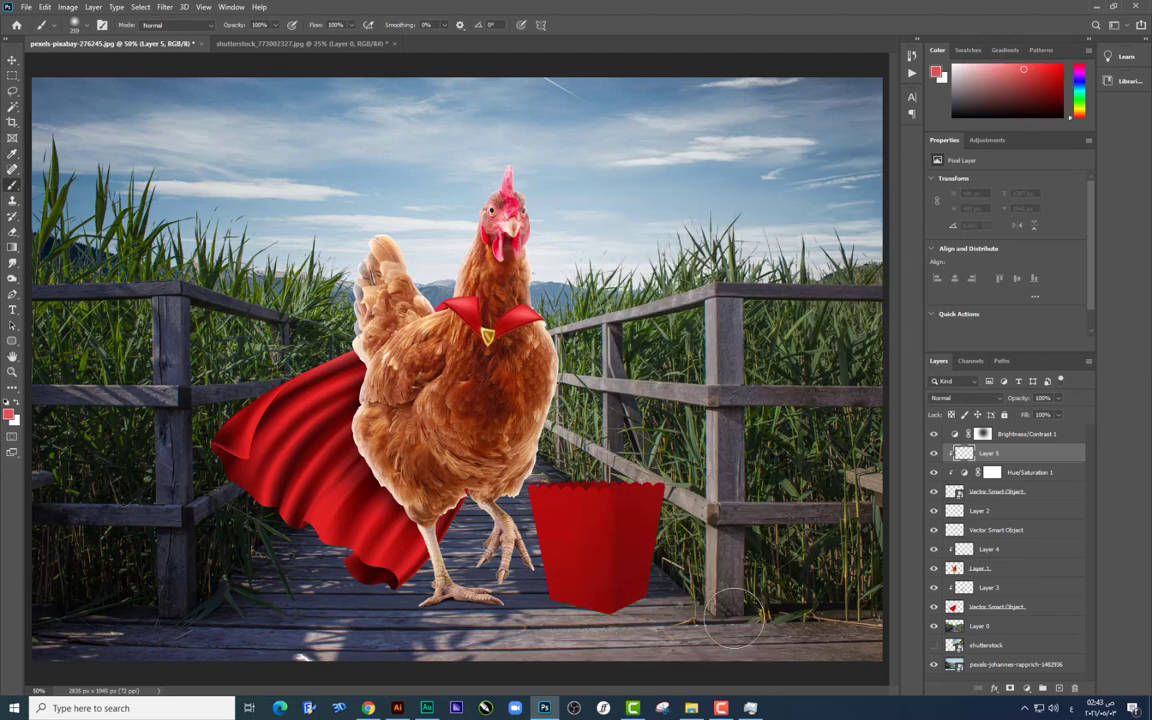
# Step: Set the shading layer to Overlay and size the eraser to 259 px
pyautogui.click(962, 398)
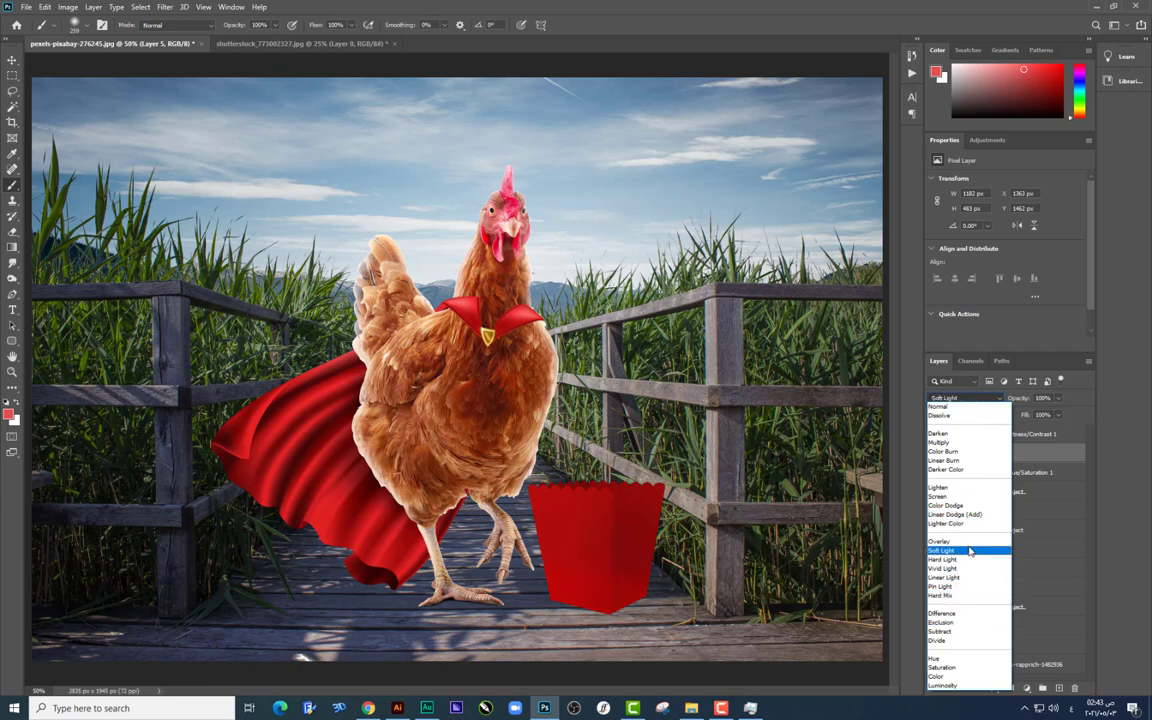
pyautogui.click(965, 541)
pyautogui.click(12, 231)
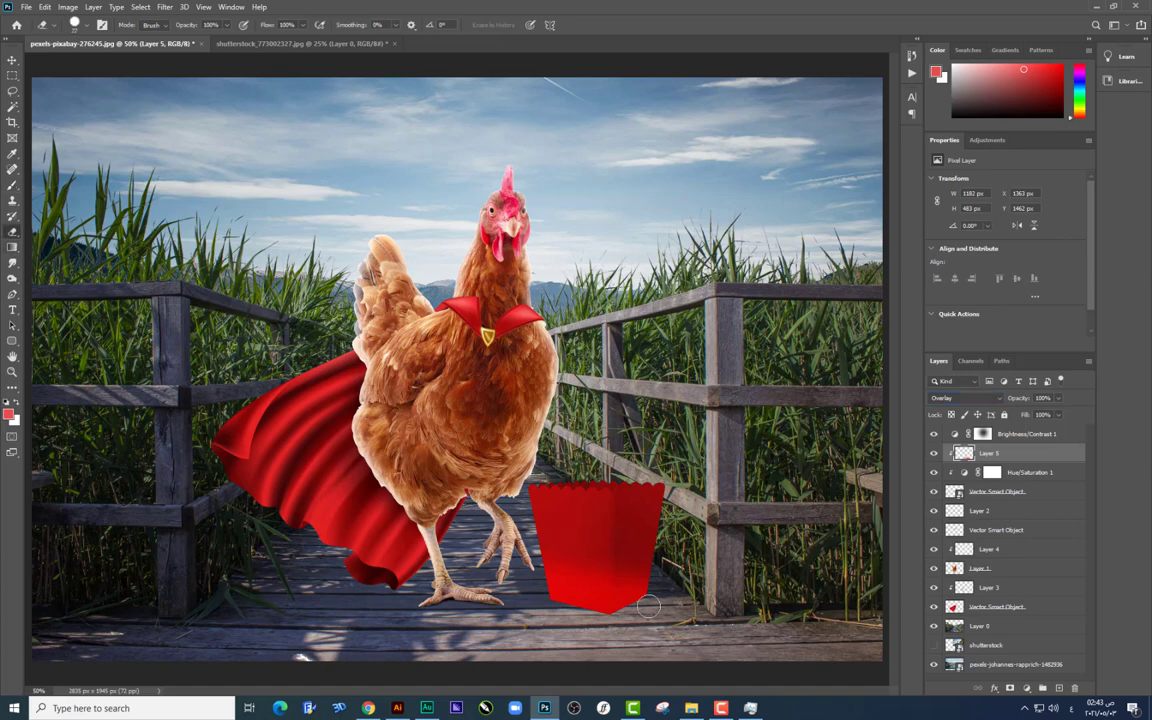
pyautogui.rightClick(664, 568)
pyautogui.click(772, 530)
pyautogui.press('Return')
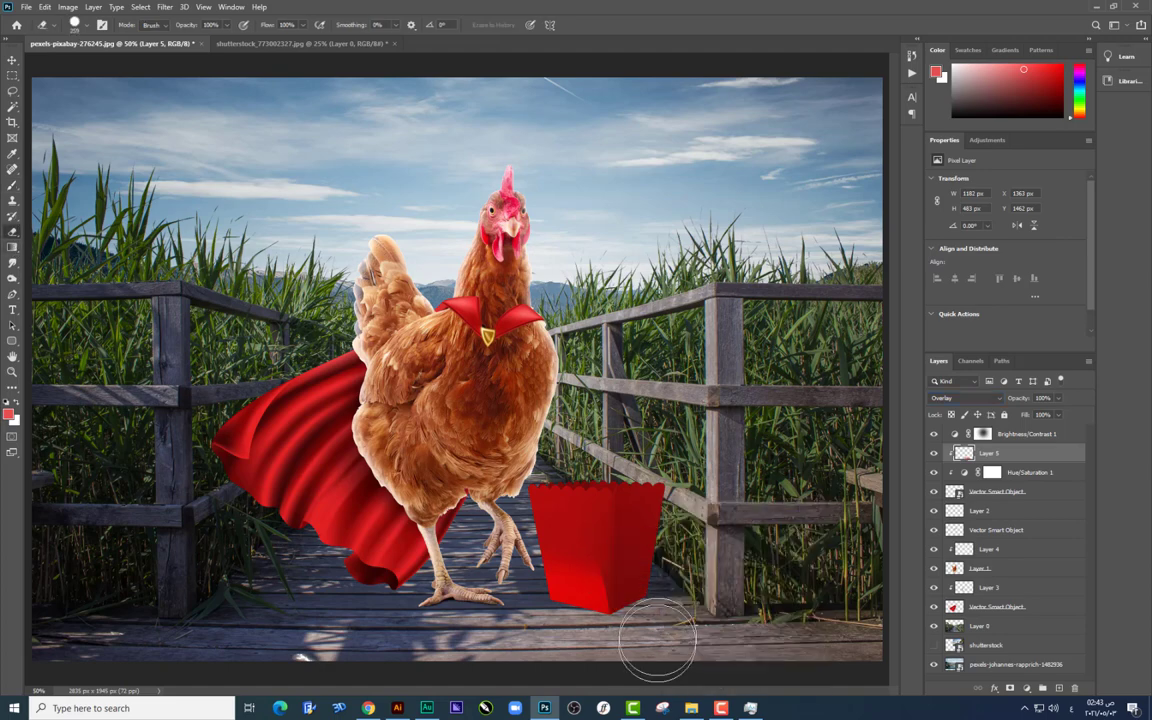
pyautogui.rightClick(654, 625)
pyautogui.press('Return')
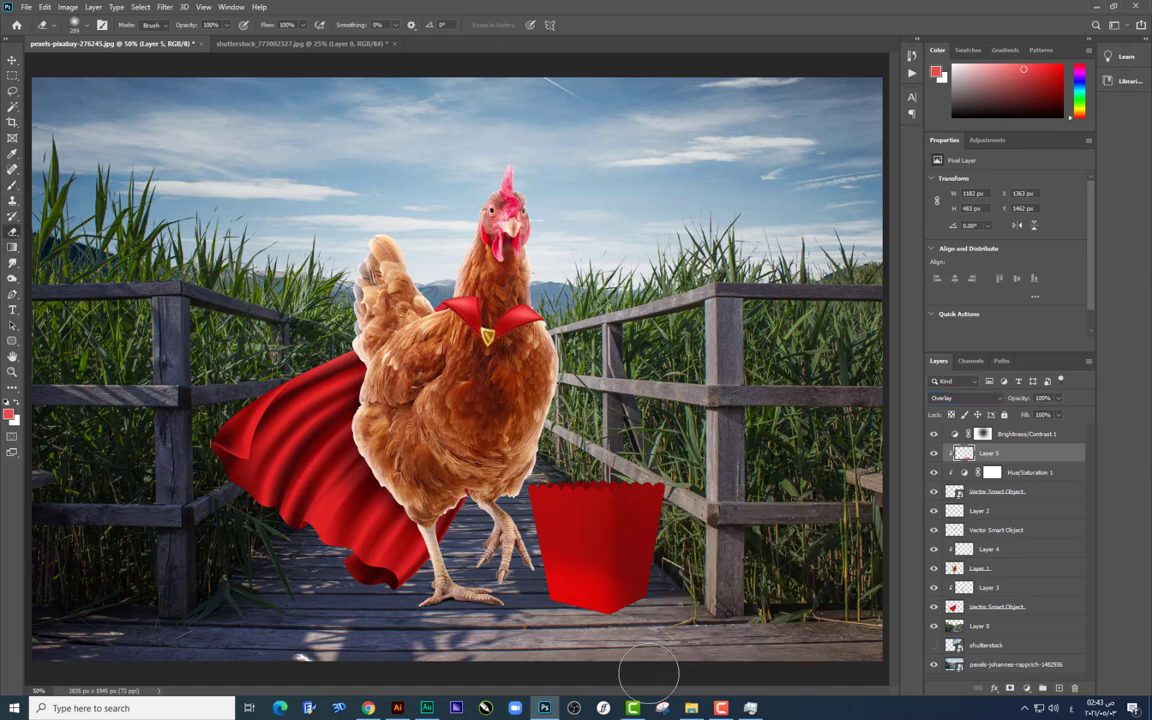
# Step: Stretch the shading vertically over the box, then select the popcorn box's vector layer
pyautogui.hotkey('ctrl', 't')
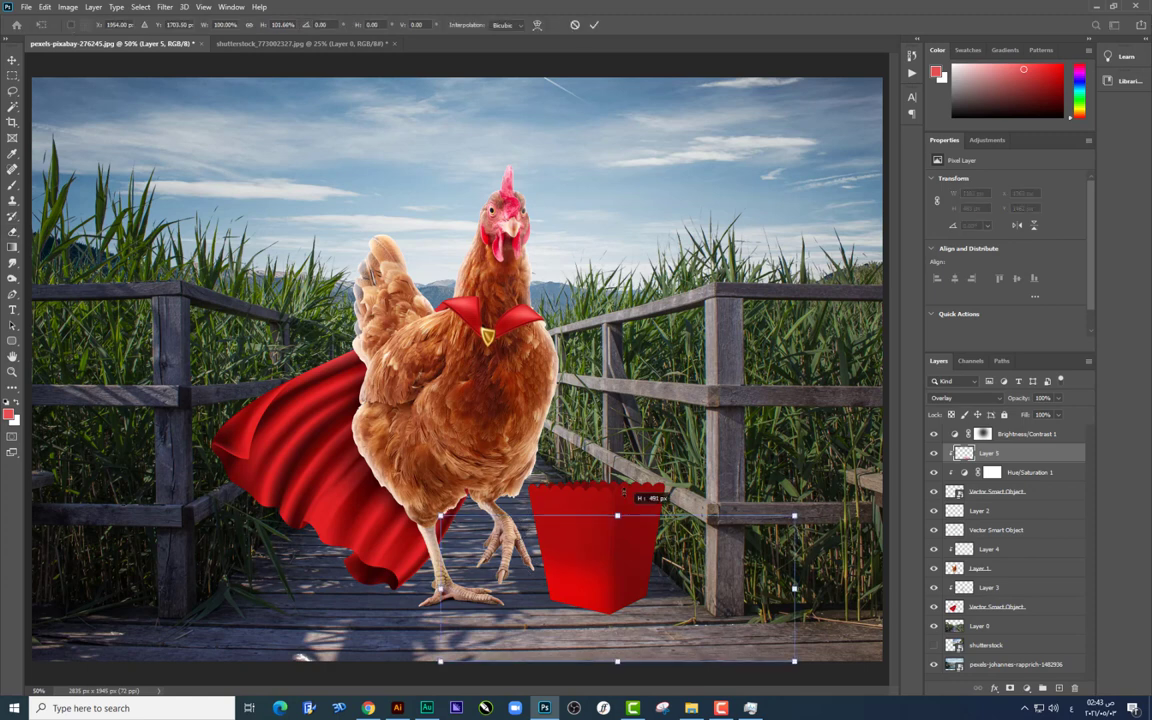
pyautogui.moveTo(555, 466); pyautogui.dragTo(555, 423)
pyautogui.press('Return')
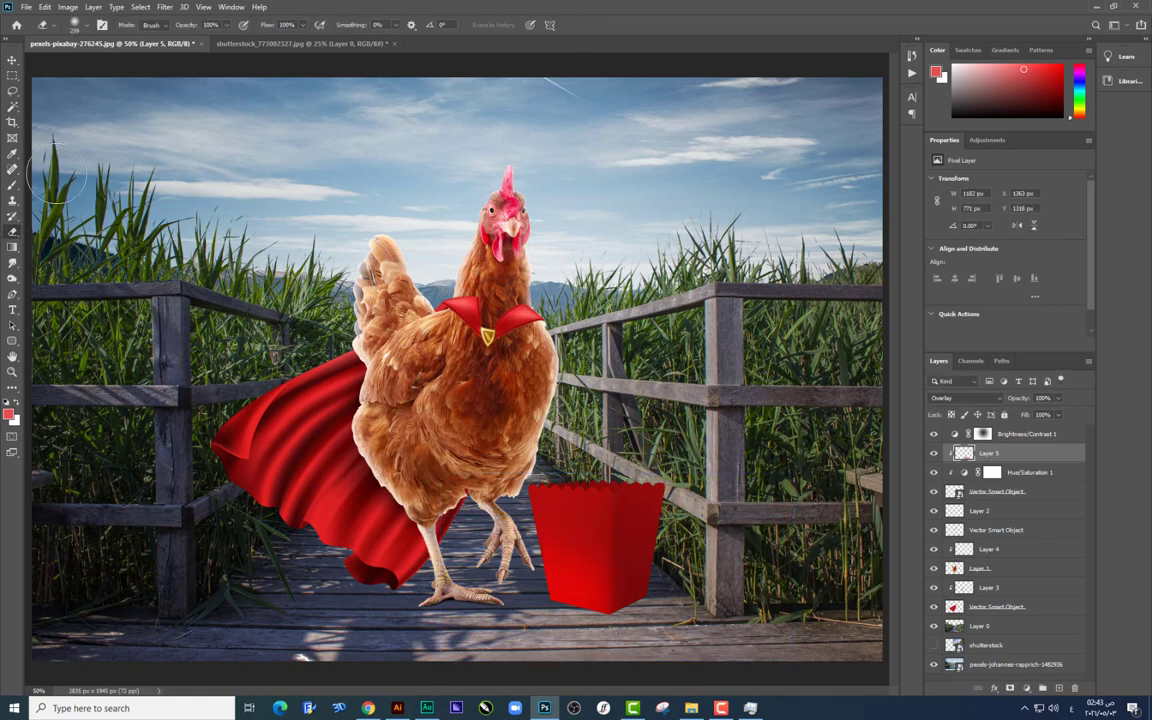
pyautogui.click(12, 60)
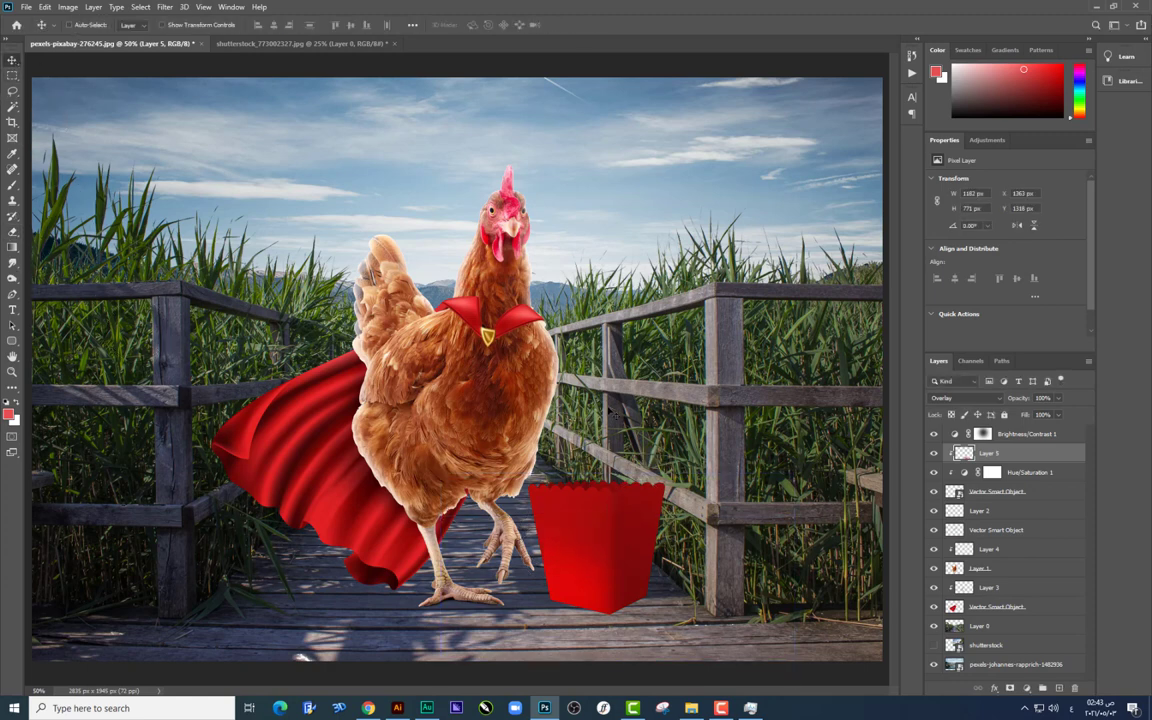
pyautogui.click(958, 496)
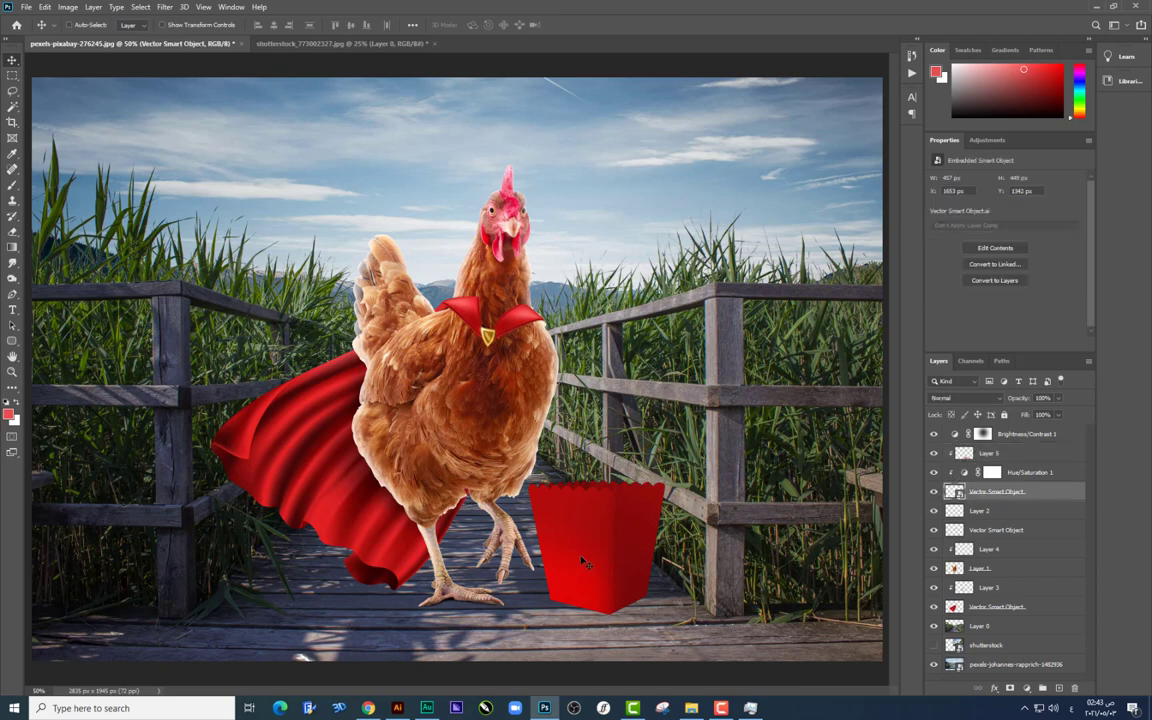
# Step: On a new layer above Layer 2, outline the shadow with the Pen tool and make it a selection
pyautogui.click(1060, 689)
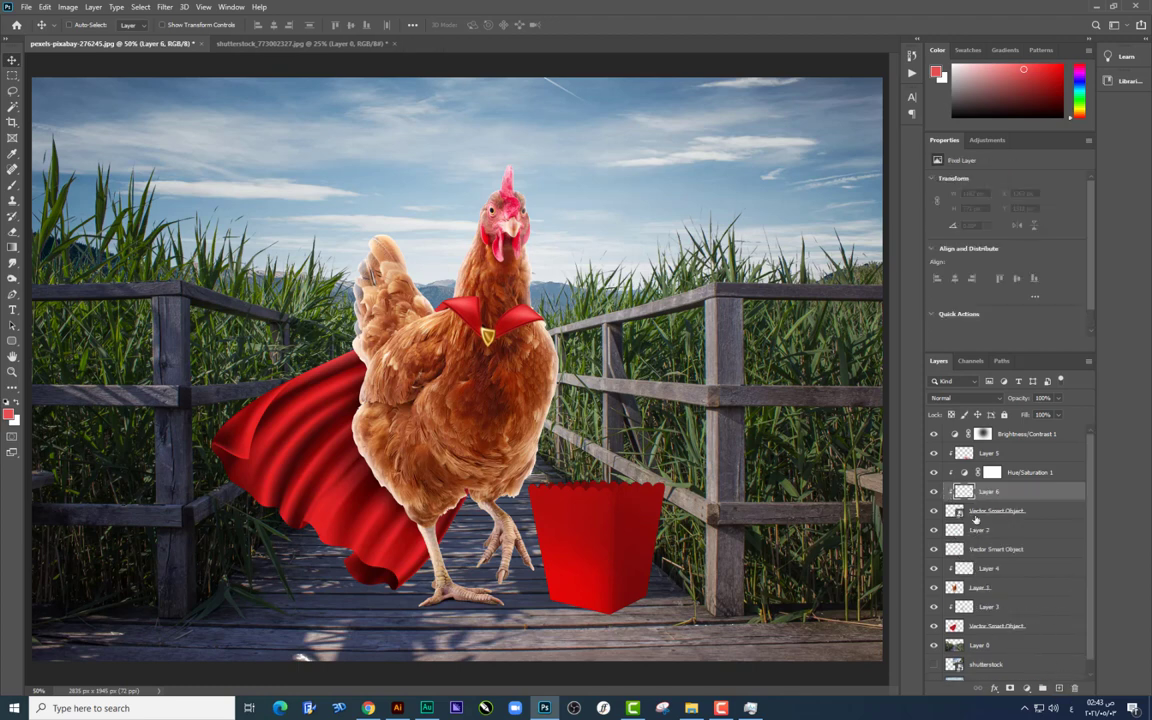
pyautogui.hotkey('ctrl', 'z')
pyautogui.click(1060, 689)
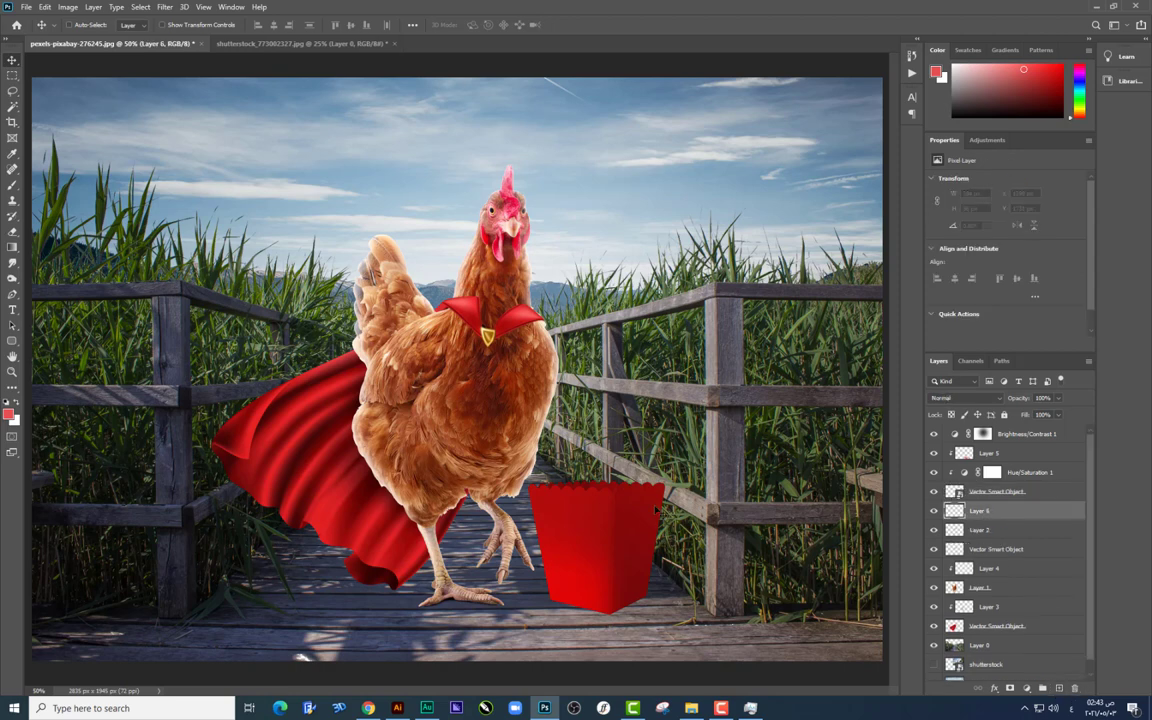
pyautogui.press('p')
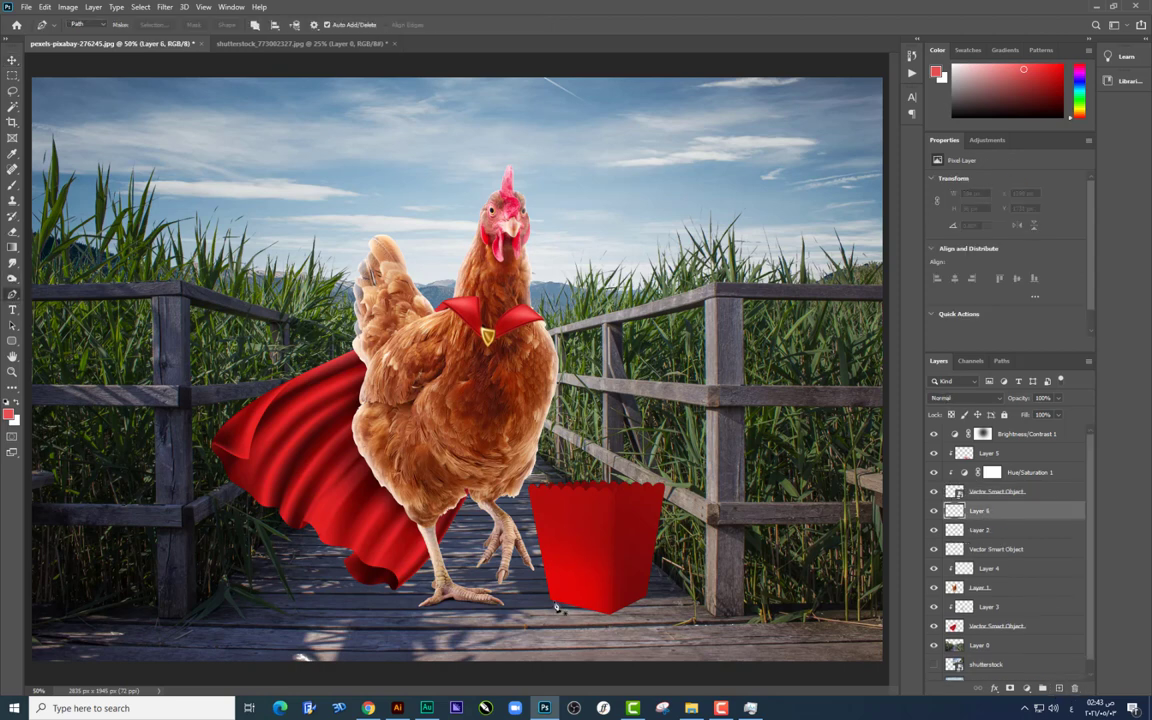
pyautogui.click(552, 602)
pyautogui.click(513, 666)
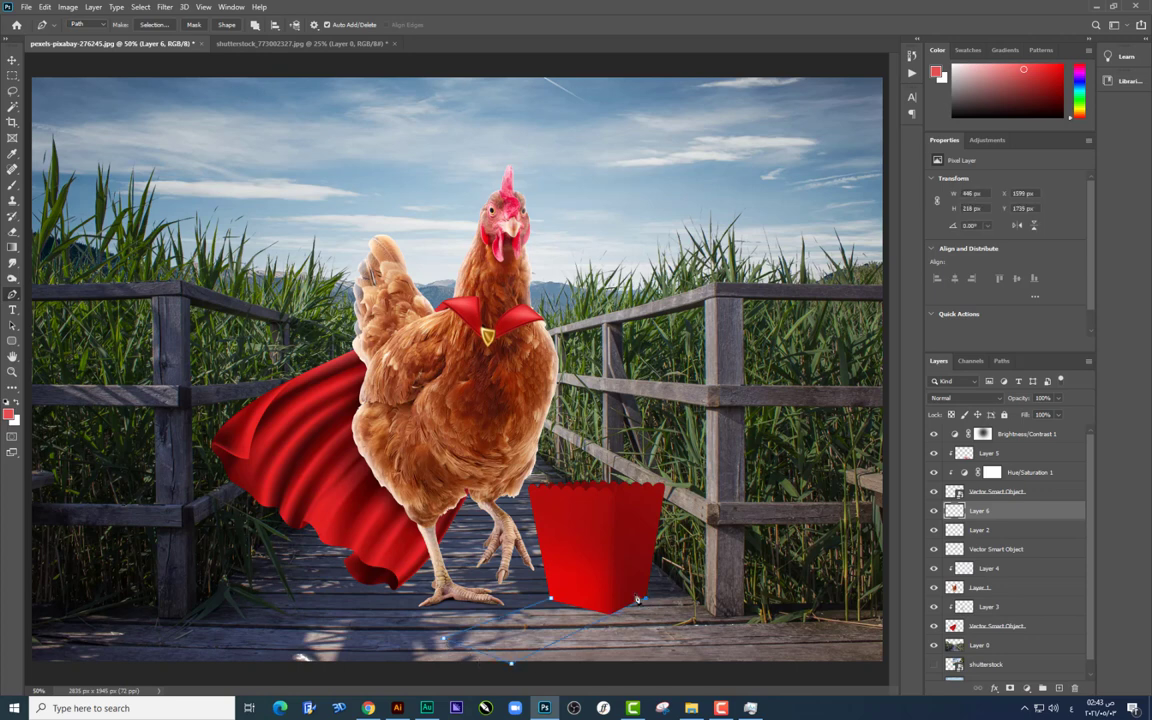
pyautogui.click(640, 595)
pyautogui.hotkey('ctrl', 'Return')
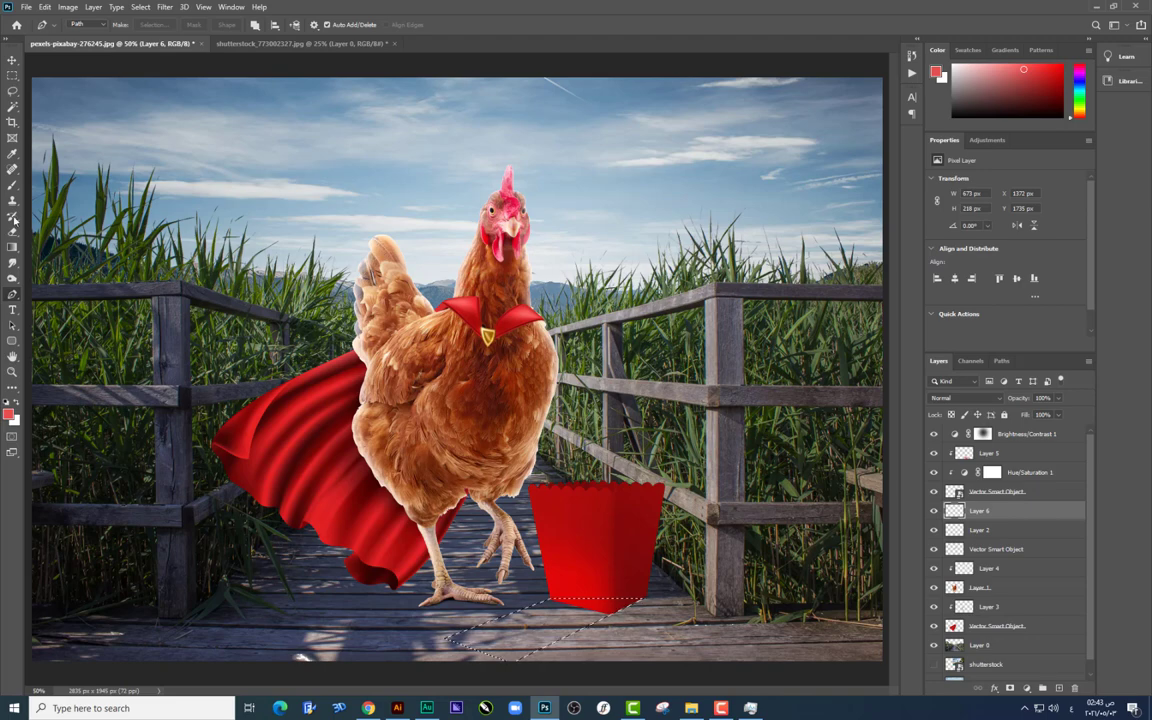
# Step: Fill the shadow selection solid black, deselect, and nudge the shadow into place under the box
pyautogui.click(12, 185)
pyautogui.click(8, 414)
pyautogui.click(600, 348)
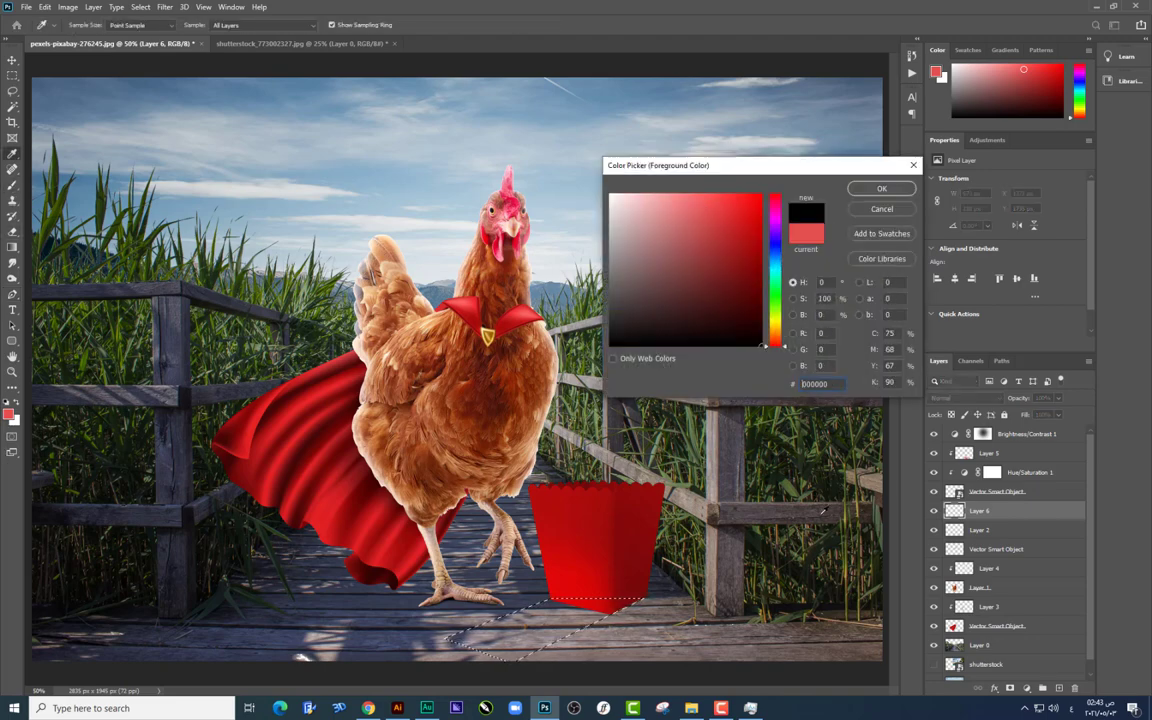
pyautogui.click(805, 167)
pyautogui.moveTo(600, 612)
pyautogui.mouseDown()
pyautogui.moveTo(470, 655)
pyautogui.moveTo(571, 597)
pyautogui.mouseUp()
pyautogui.hotkey('ctrl', 'd')
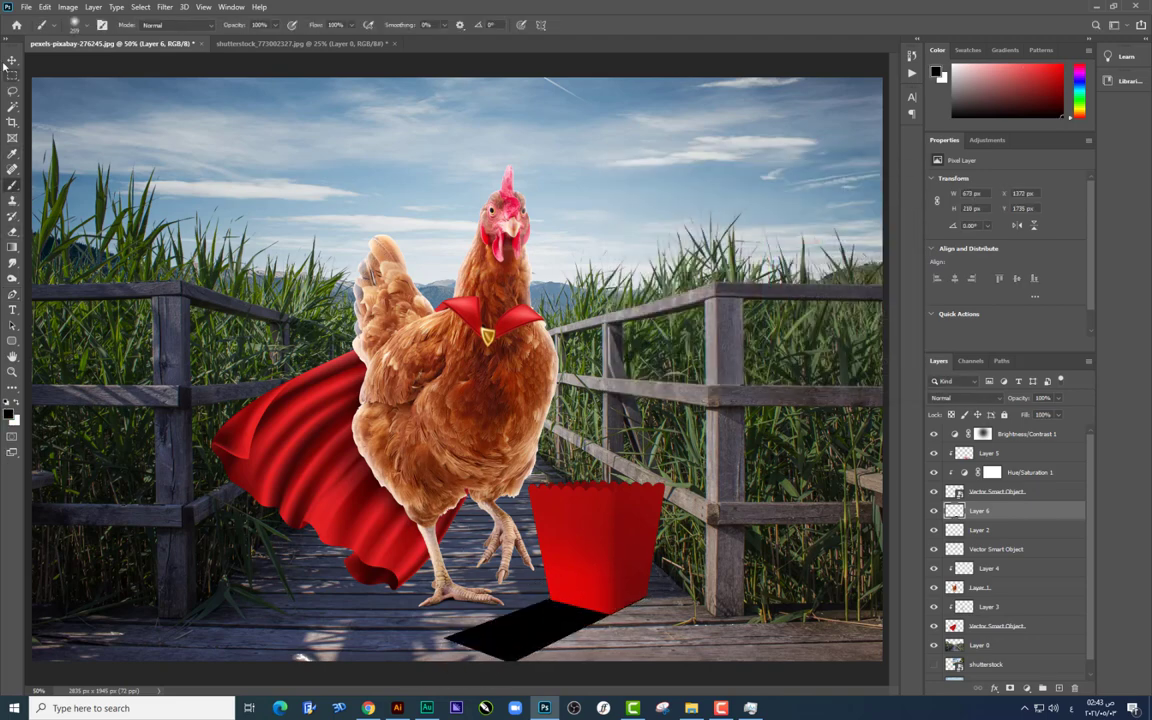
pyautogui.press('v')
pyautogui.moveTo(501, 398); pyautogui.dragTo(510, 398)
pyautogui.moveTo(351, 375); pyautogui.dragTo(400, 343)
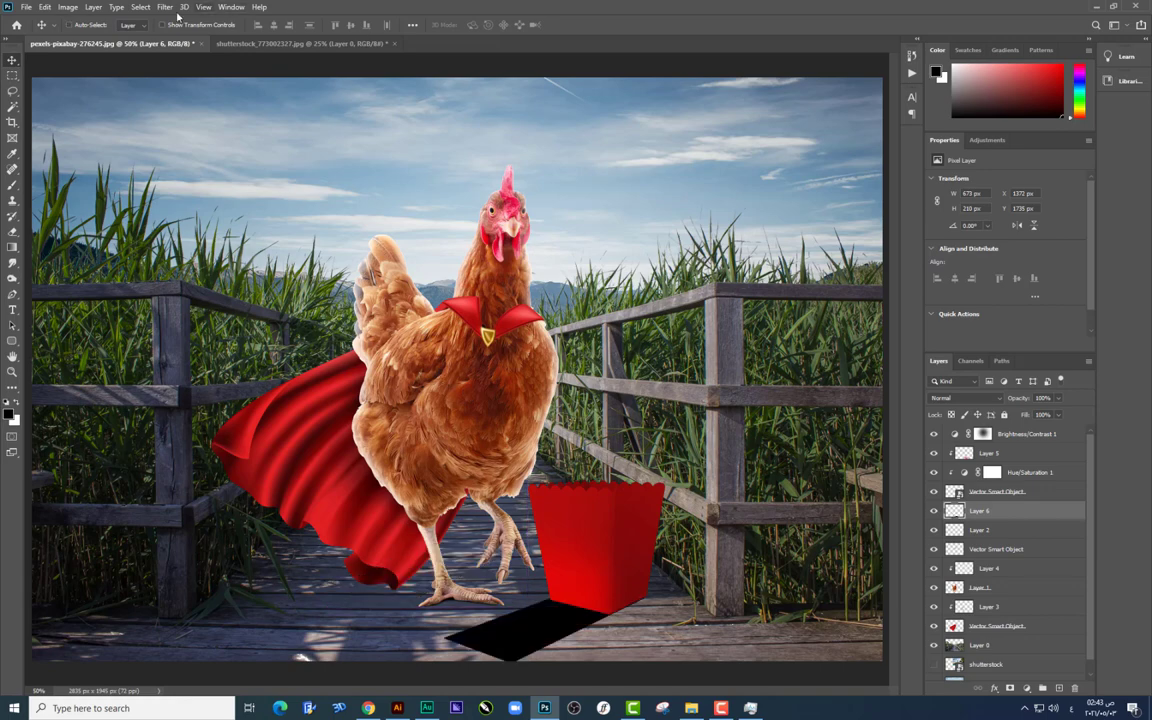
# Step: Apply a Motion Blur to the popcorn box's black shadow
pyautogui.click(168, 8)
pyautogui.moveTo(230, 142)
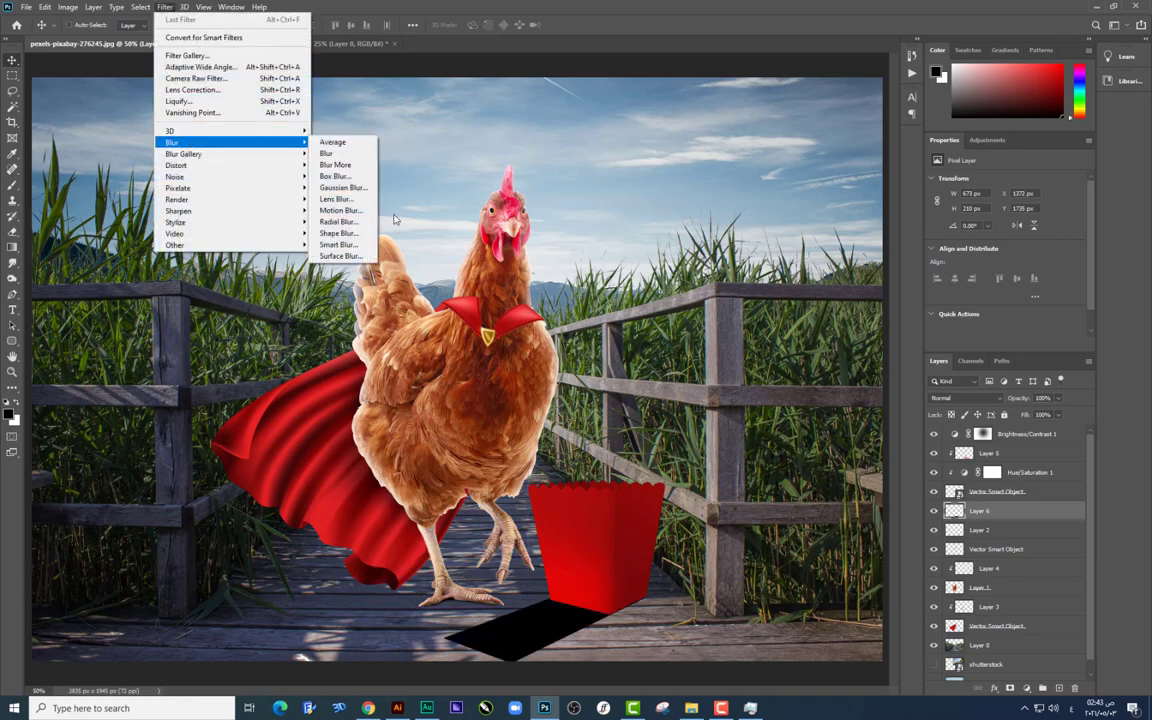
pyautogui.click(343, 210)
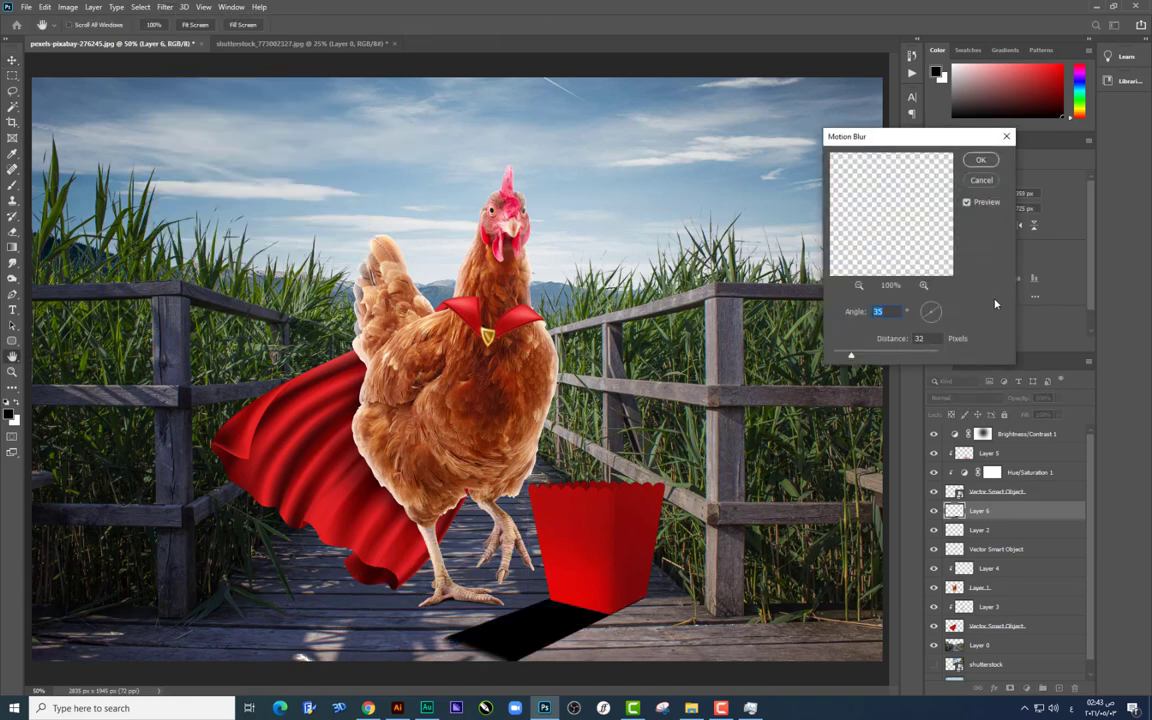
pyautogui.moveTo(851, 355); pyautogui.dragTo(878, 355)
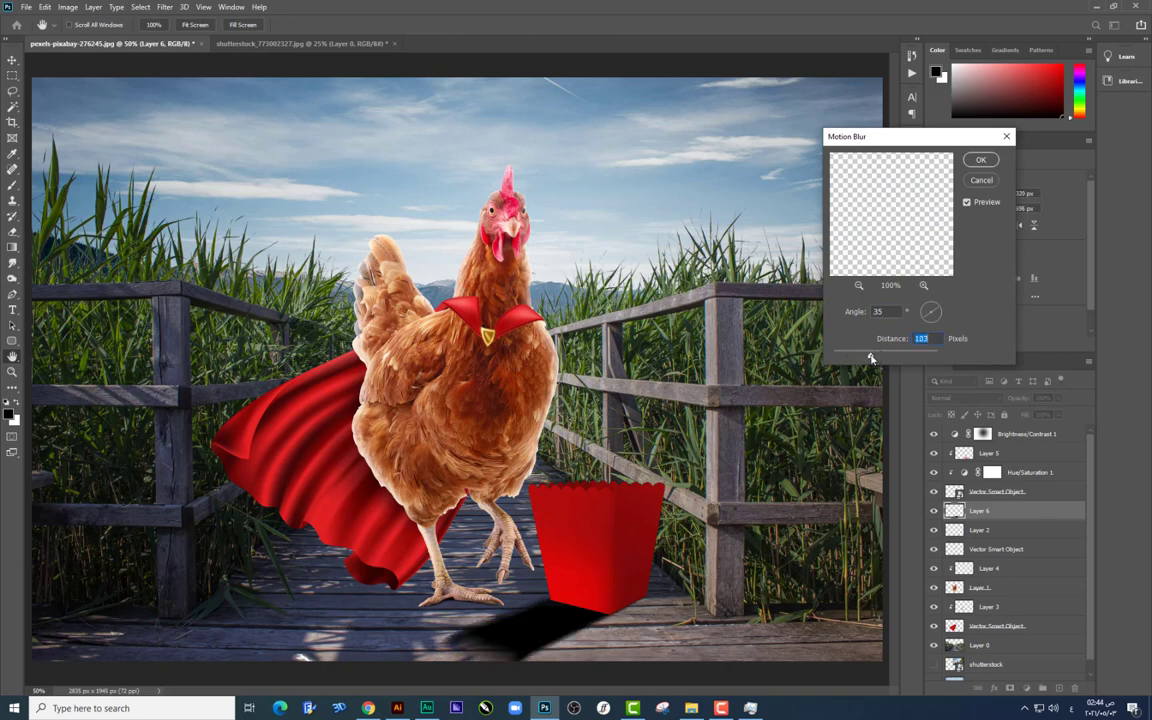
pyautogui.press('Return')
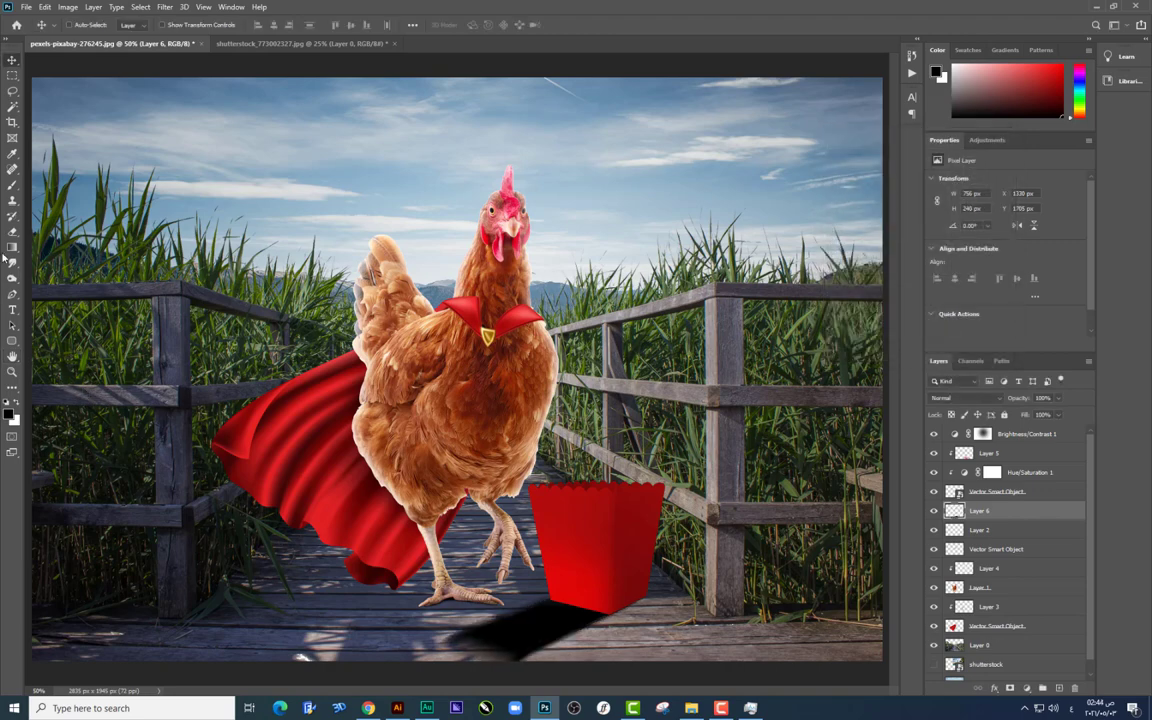
# Step: Fade the shadow's left tail with a soft eraser at 38% flow and skew its far corner
pyautogui.press('b')
pyautogui.rightClick(717, 421)
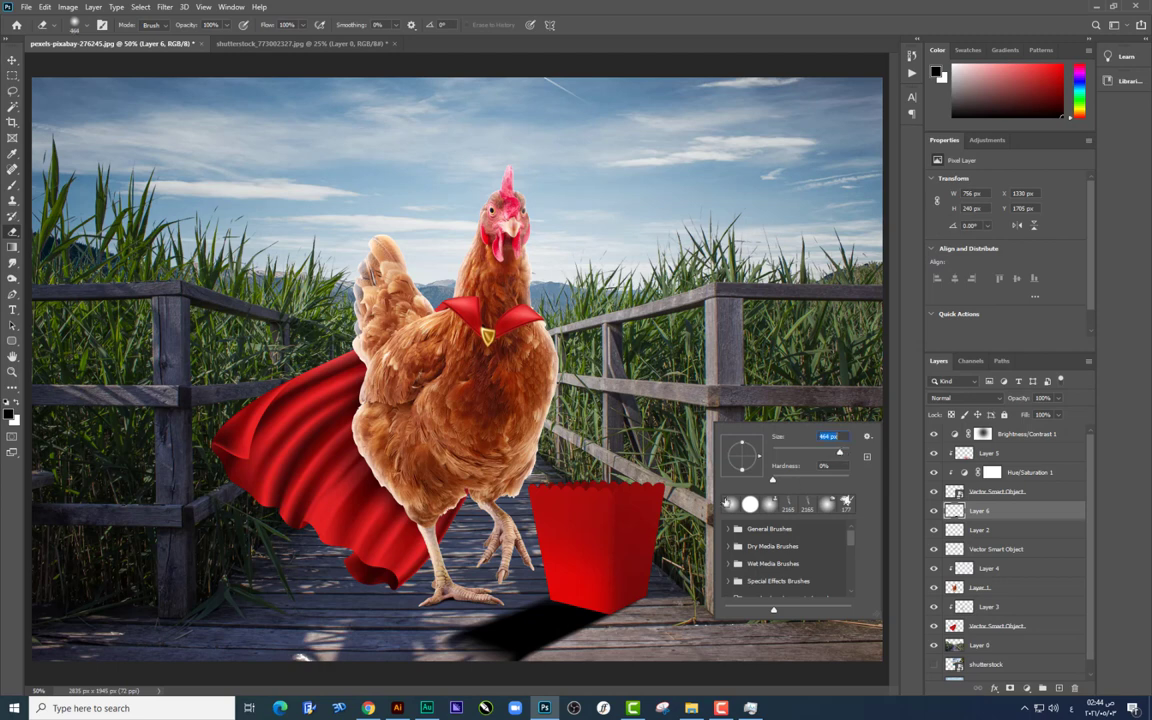
pyautogui.click(490, 640)
pyautogui.moveTo(505, 648); pyautogui.dragTo(465, 630)
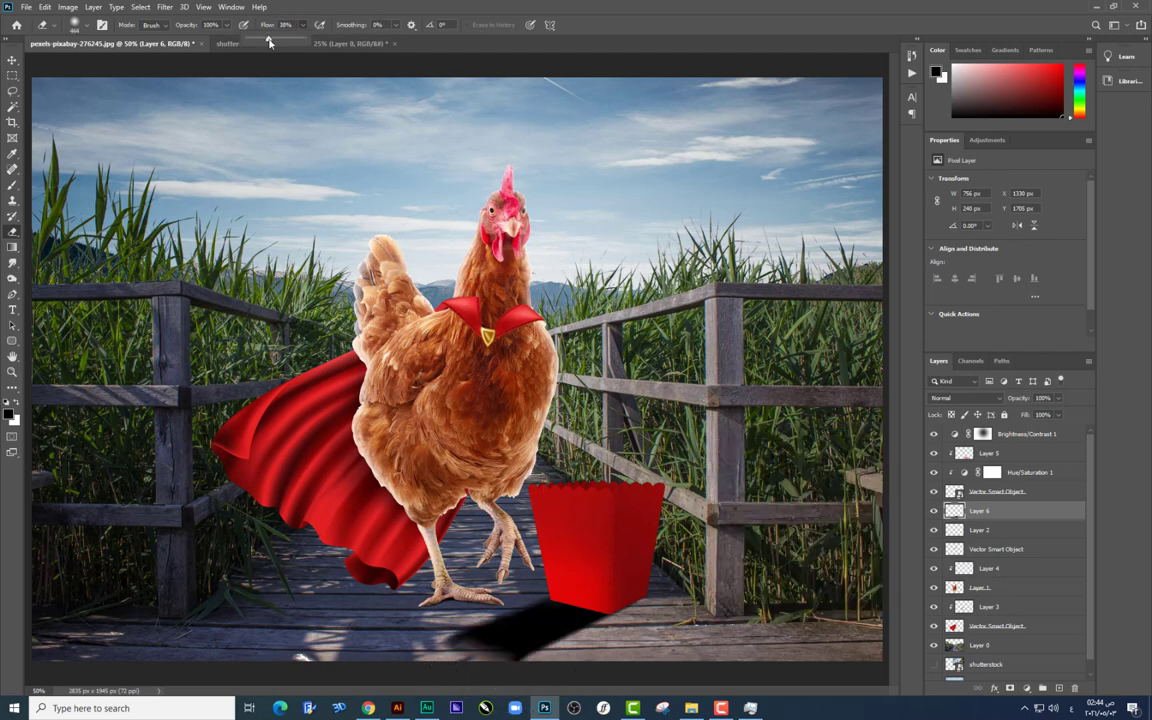
pyautogui.moveTo(527, 655); pyautogui.dragTo(476, 630)
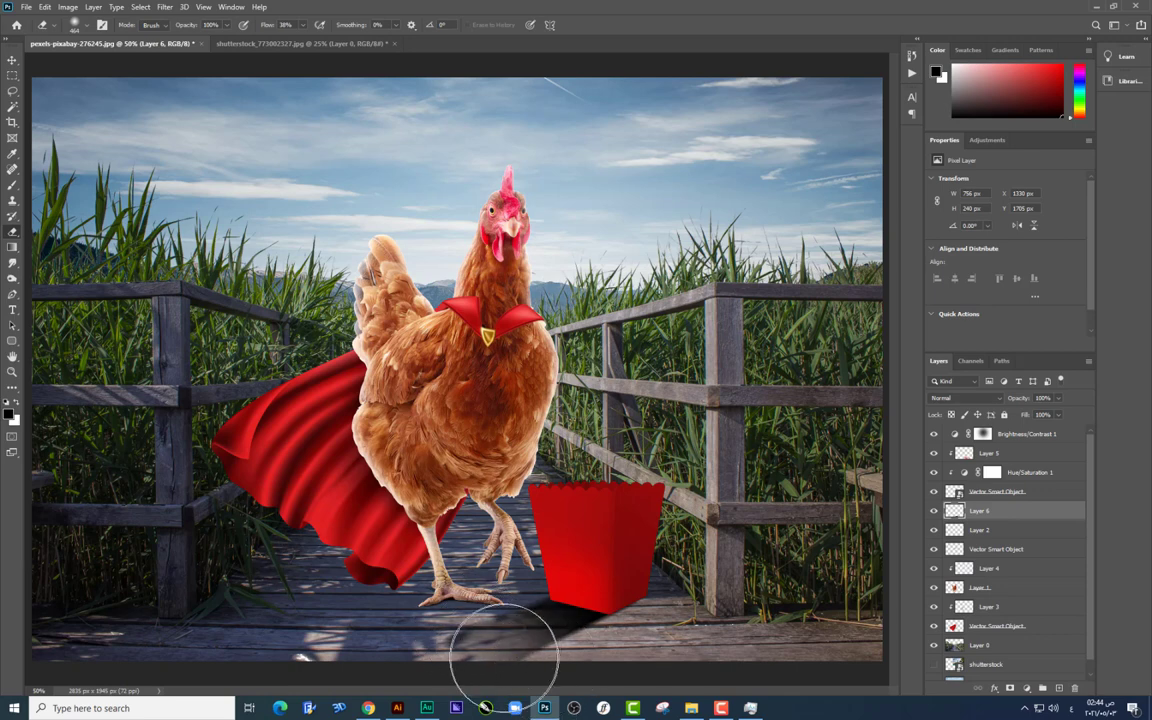
pyautogui.hotkey('ctrl', 't')
pyautogui.moveTo(660, 664)
pyautogui.mouseDown()
pyautogui.moveTo(695, 668)
pyautogui.moveTo(650, 590)
pyautogui.mouseUp()
pyautogui.press('Return')
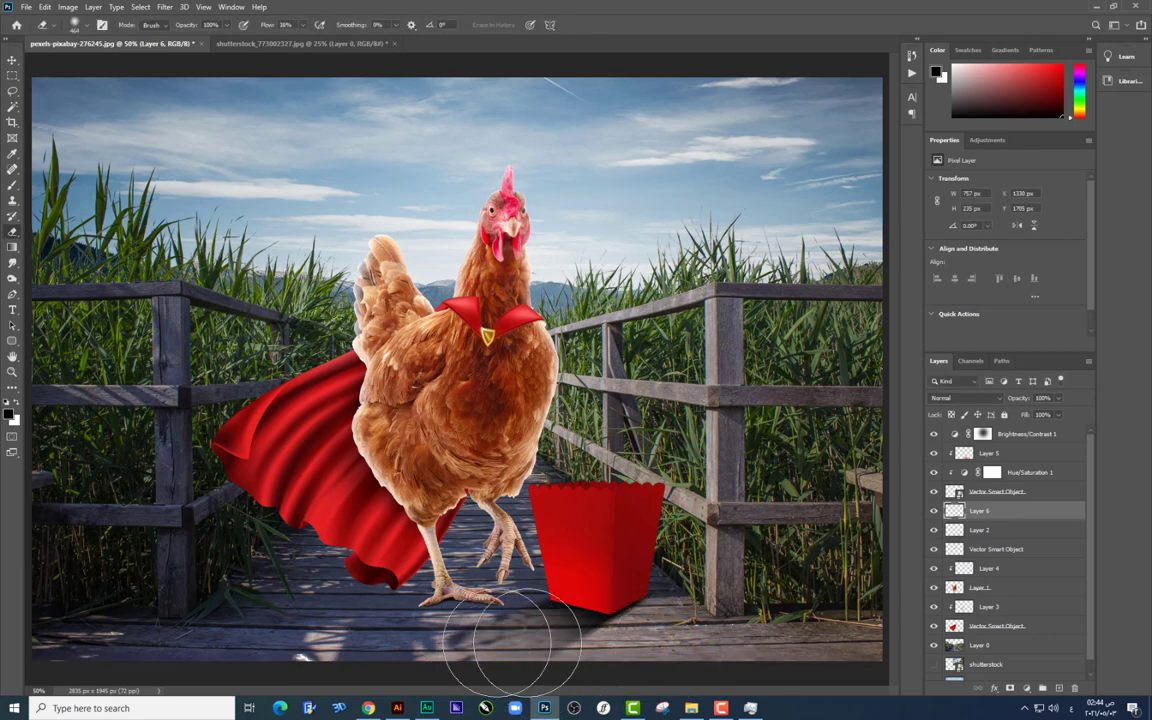
# Step: Duplicate the chicken's Layer 1 as Layer 1 copy
pyautogui.press('v')
pyautogui.rightClick(518, 433)
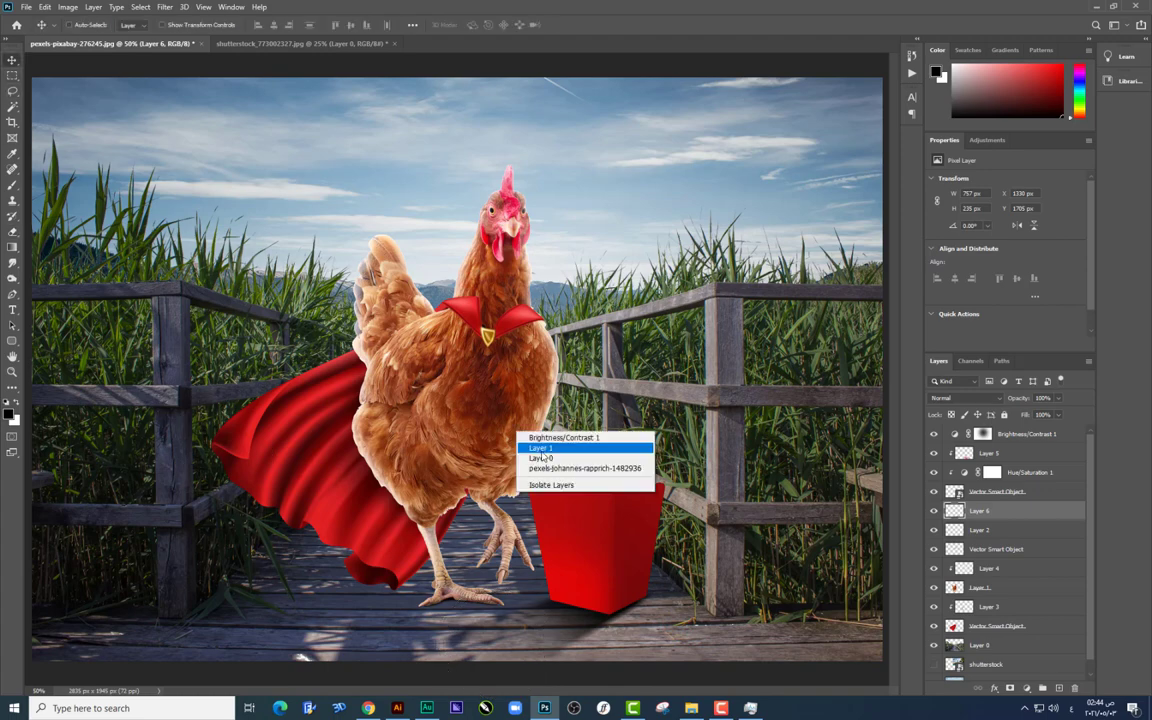
pyautogui.click(541, 449)
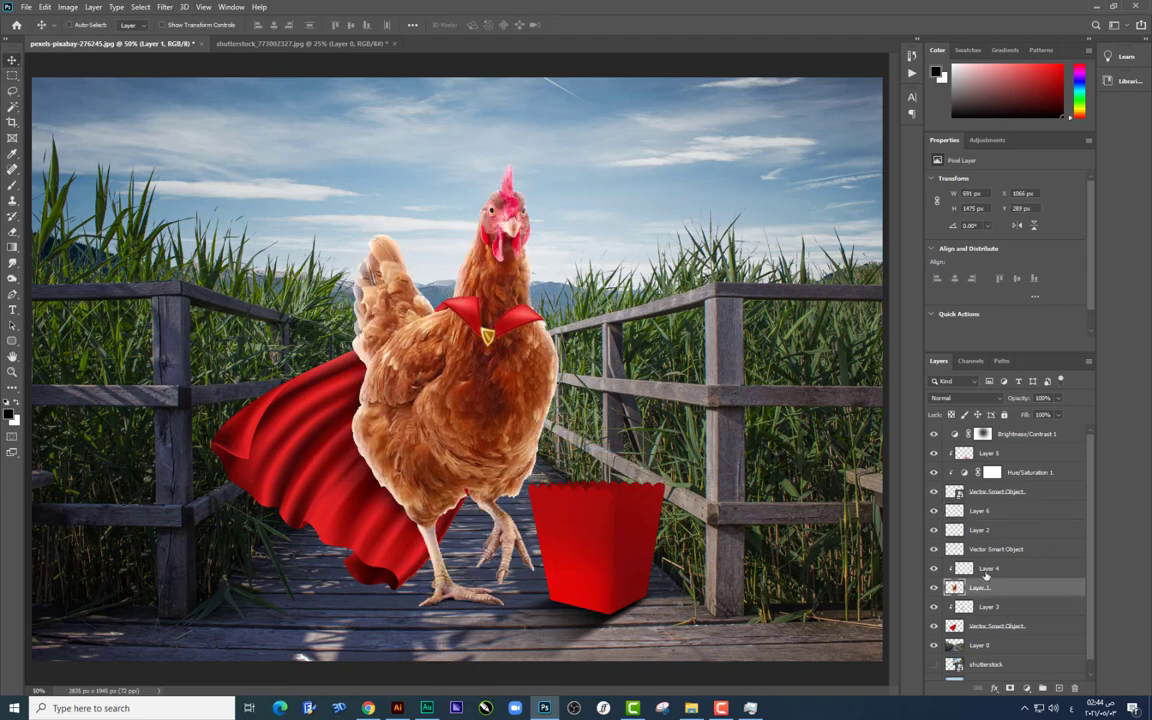
pyautogui.moveTo(612, 415); pyautogui.dragTo(615, 410)
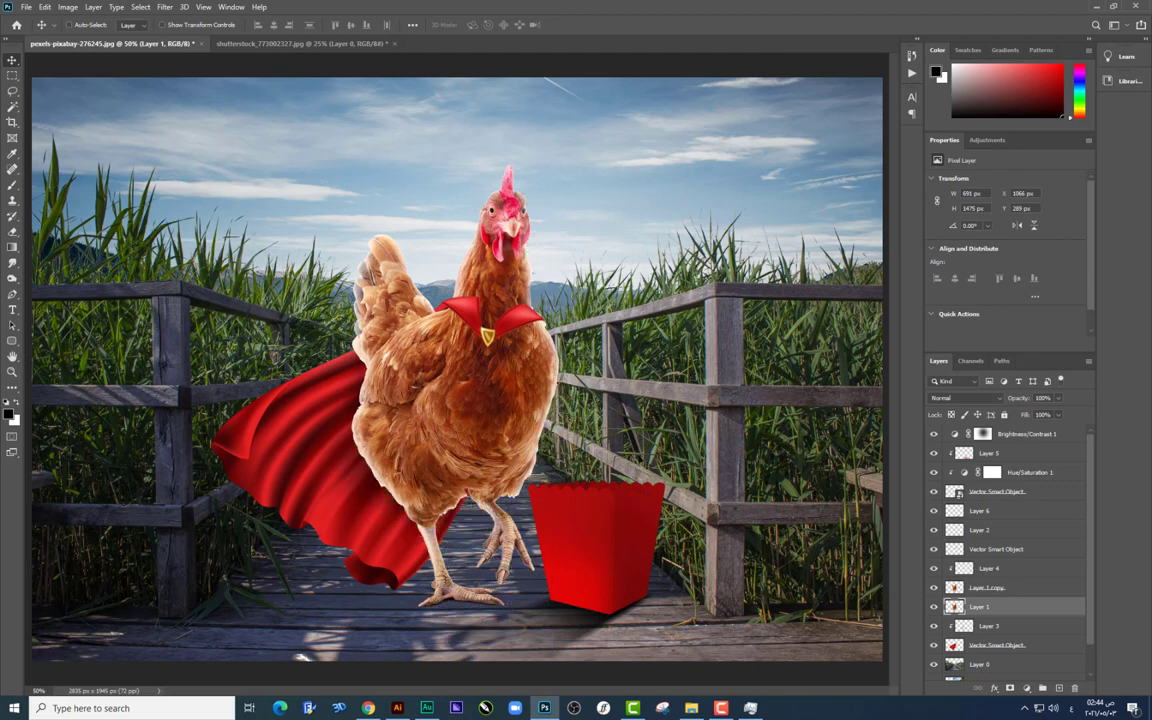
# Step: Flip the chicken copy downward and warp it into a shadow at its feet
pyautogui.hotkey('ctrl', 't')
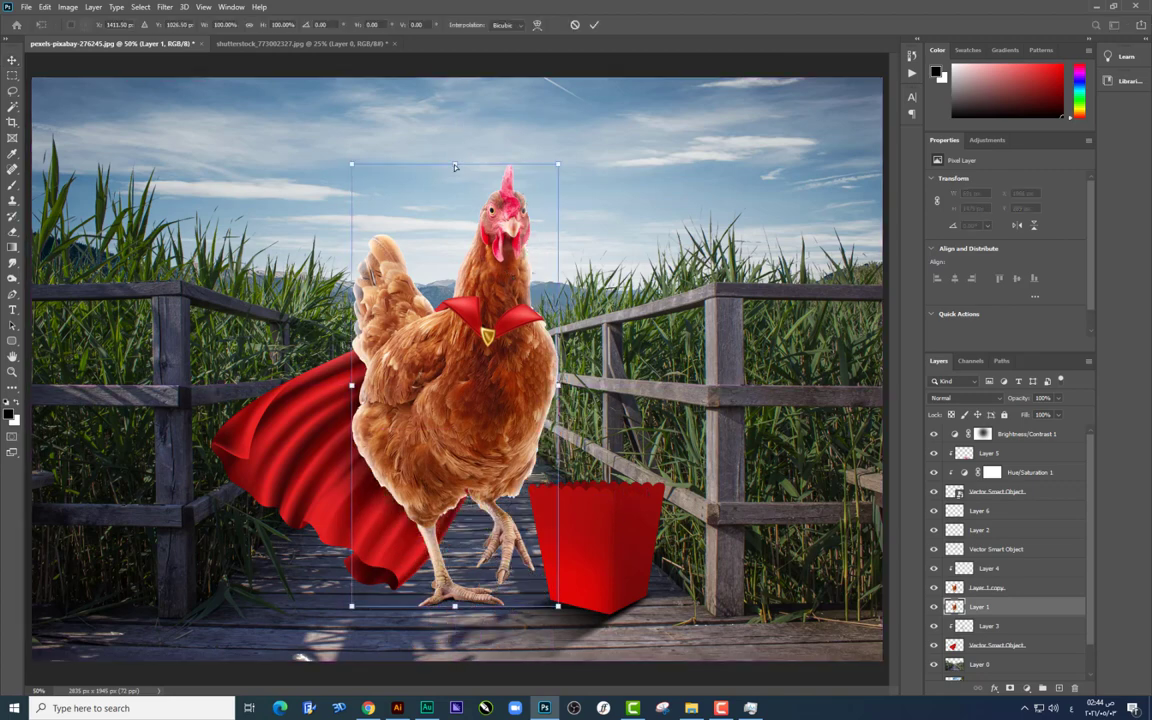
pyautogui.moveTo(455, 167)
pyautogui.mouseDown()
pyautogui.moveTo(310, 684)
pyautogui.moveTo(380, 662)
pyautogui.mouseUp()
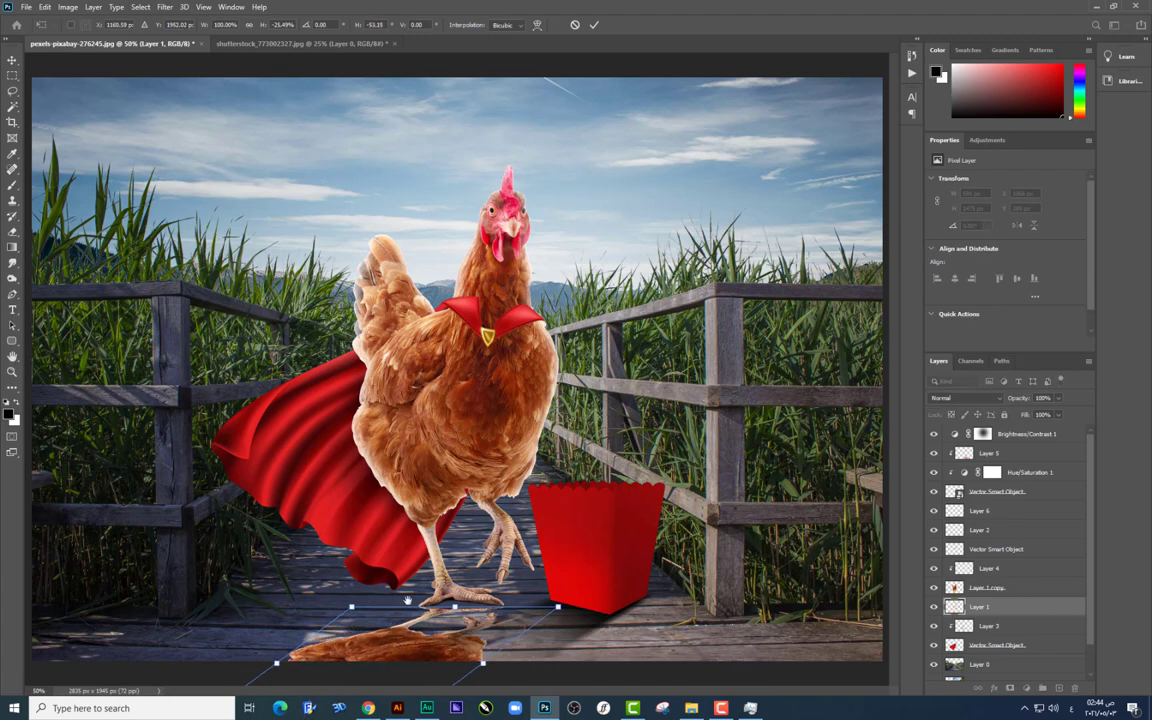
pyautogui.hotkey('ctrl', '-')
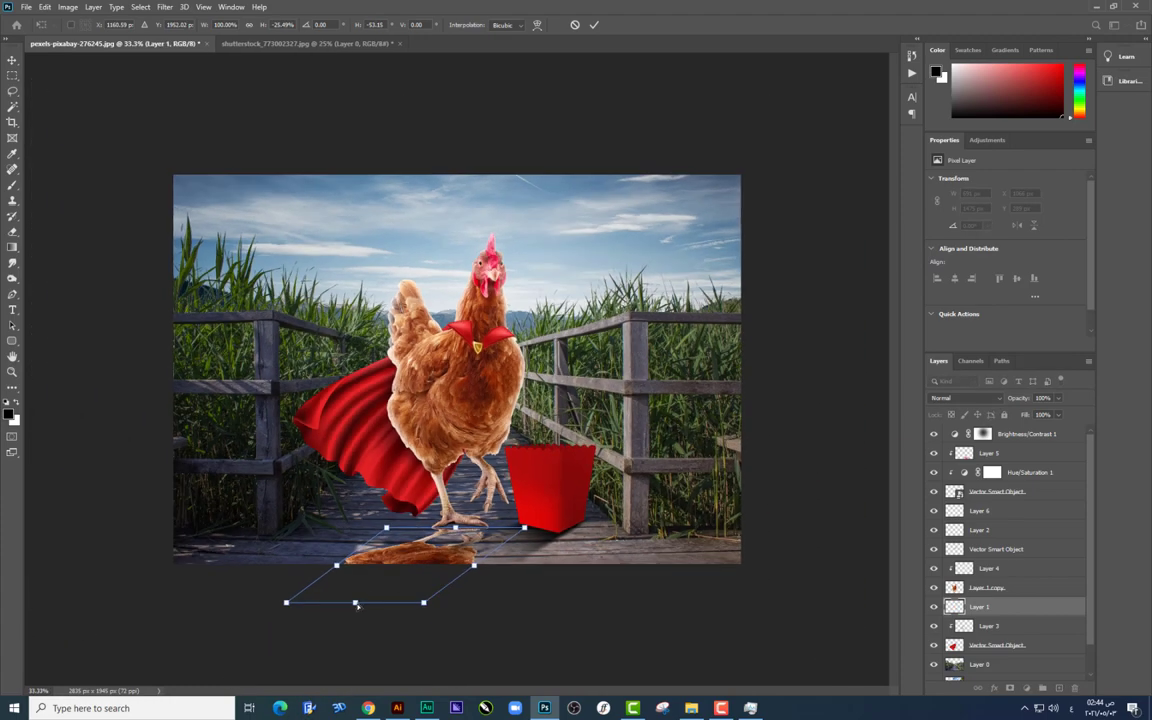
pyautogui.moveTo(357, 605); pyautogui.dragTo(331, 633)
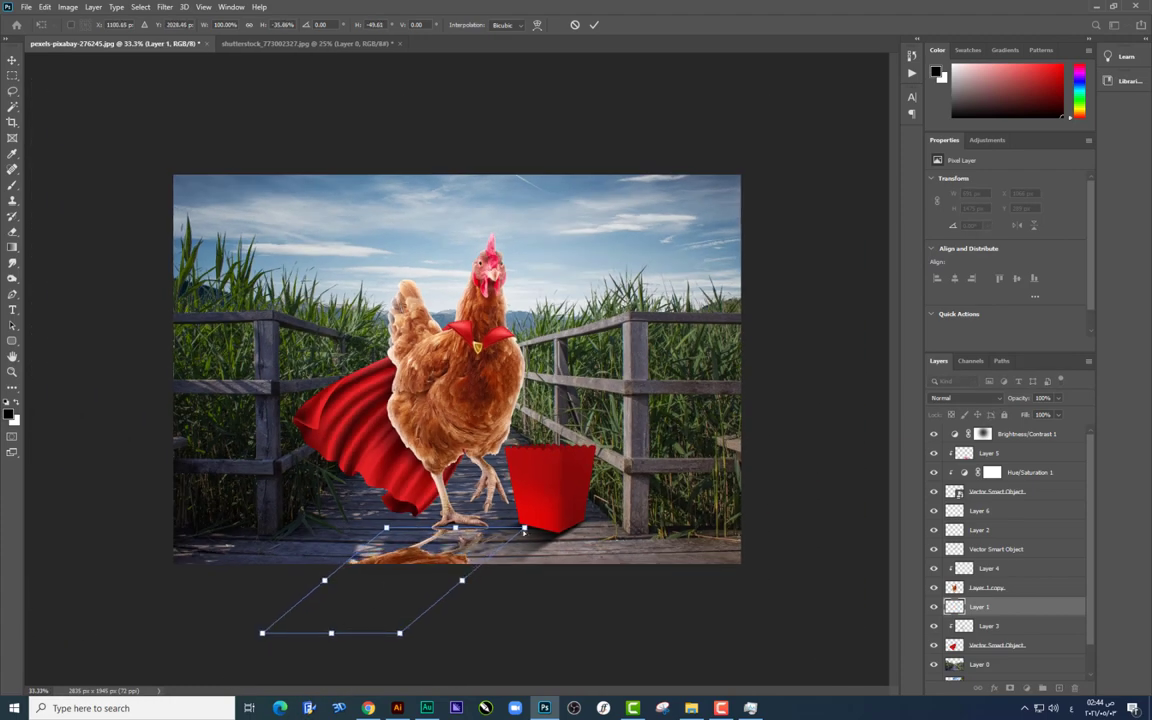
pyautogui.moveTo(483, 543); pyautogui.dragTo(496, 510)
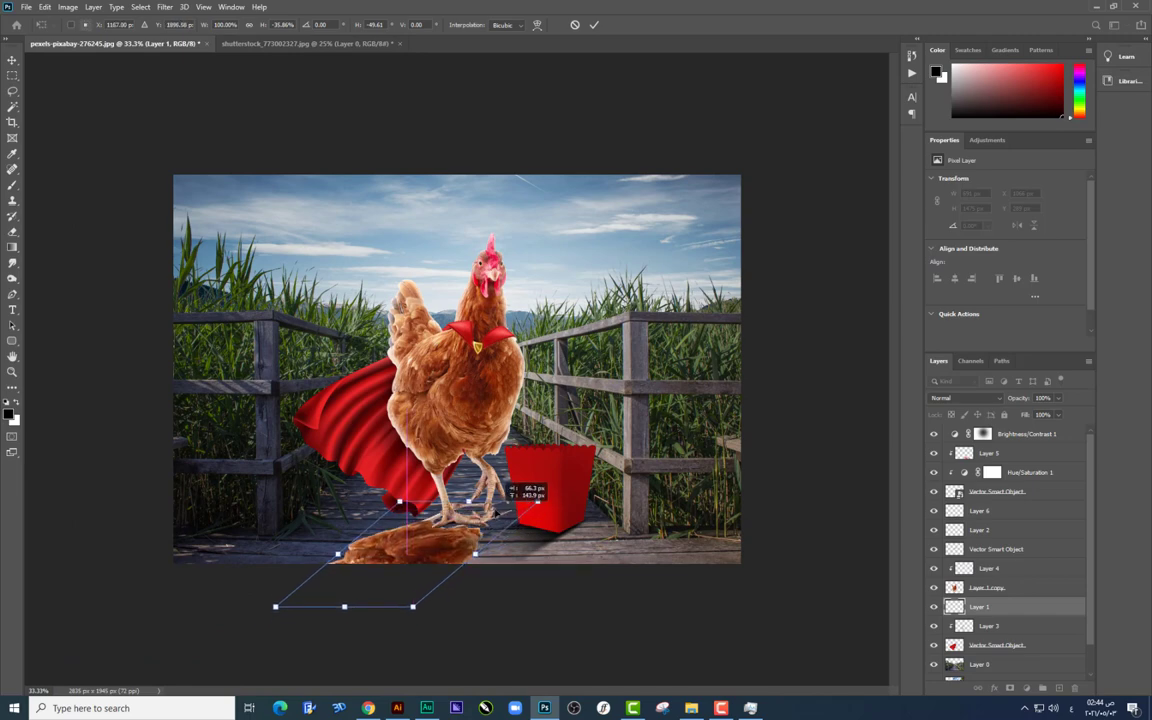
pyautogui.rightClick(500, 313)
pyautogui.moveTo(496, 510)
pyautogui.mouseDown()
pyautogui.moveTo(489, 537)
pyautogui.moveTo(512, 512)
pyautogui.mouseUp()
pyautogui.click(521, 393)
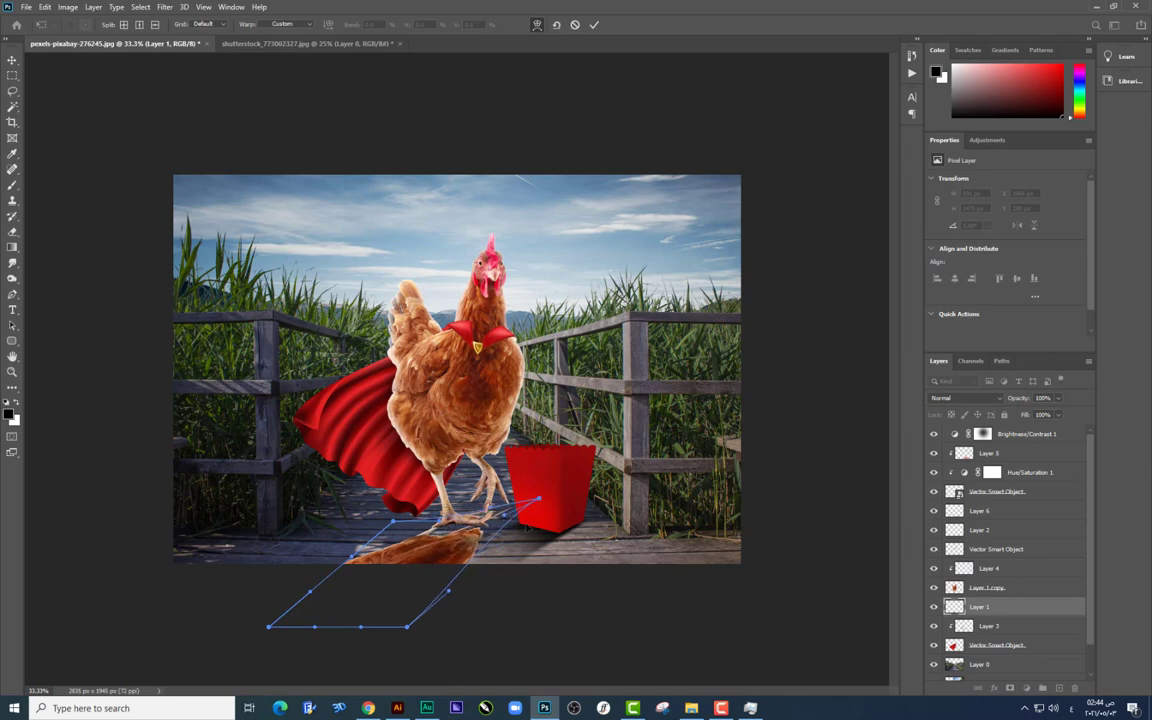
pyautogui.moveTo(537, 501); pyautogui.dragTo(538, 510)
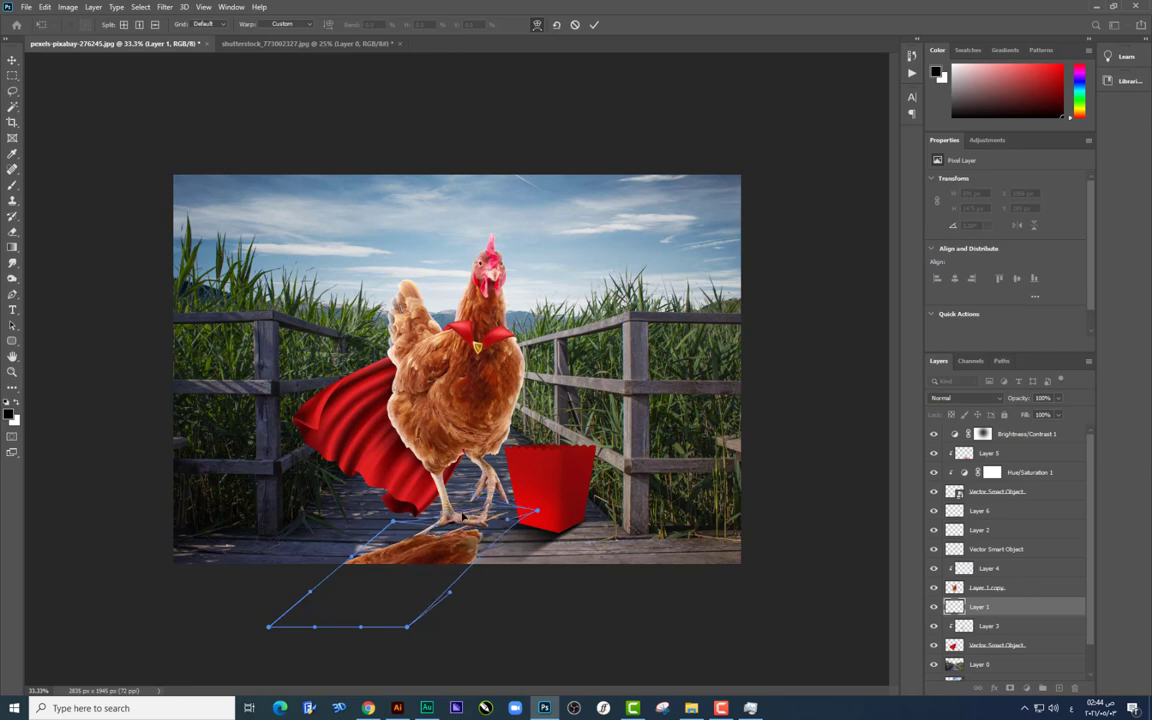
pyautogui.press('Return')
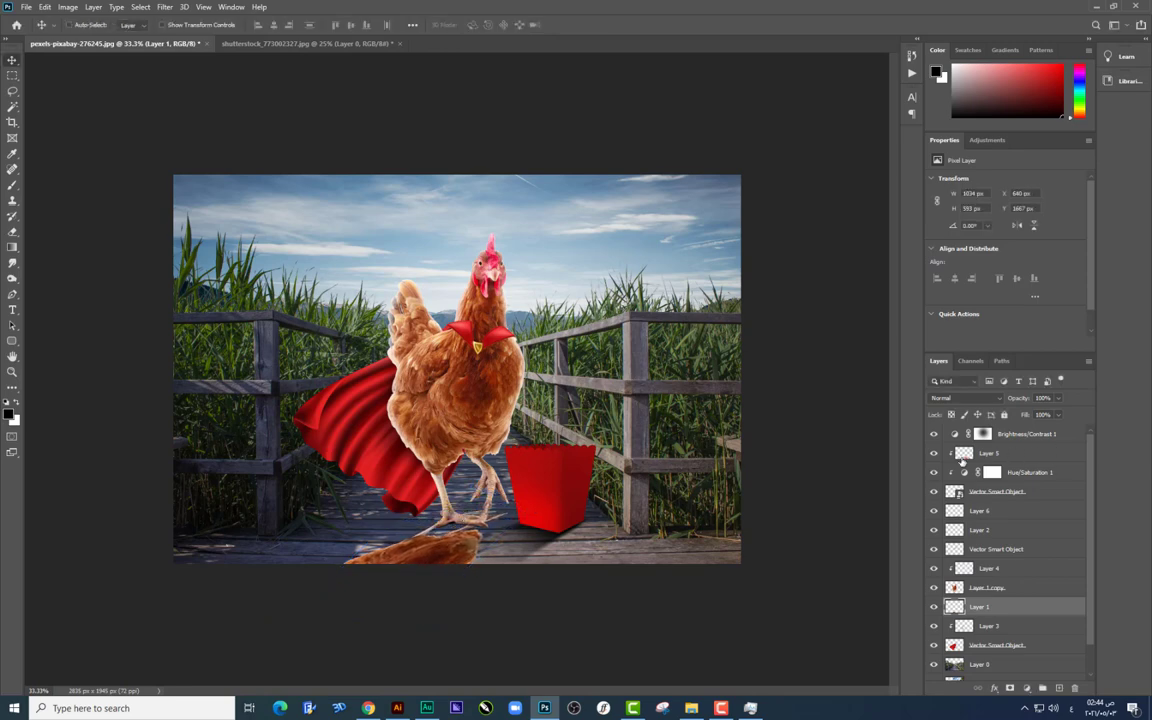
# Step: Blacken the shadow with Lightness -100 and apply a Motion Blur of about 40
pyautogui.hotkey('ctrl', 'u')
pyautogui.write('-100')
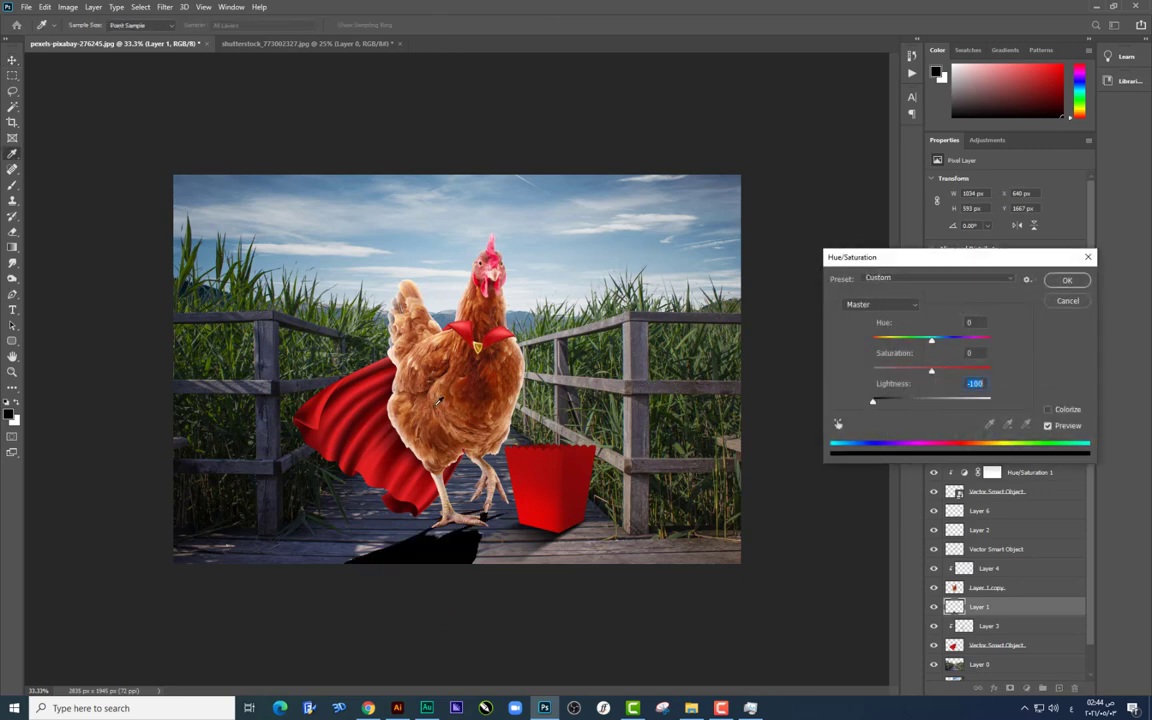
pyautogui.press('Return')
pyautogui.click(164, 7)
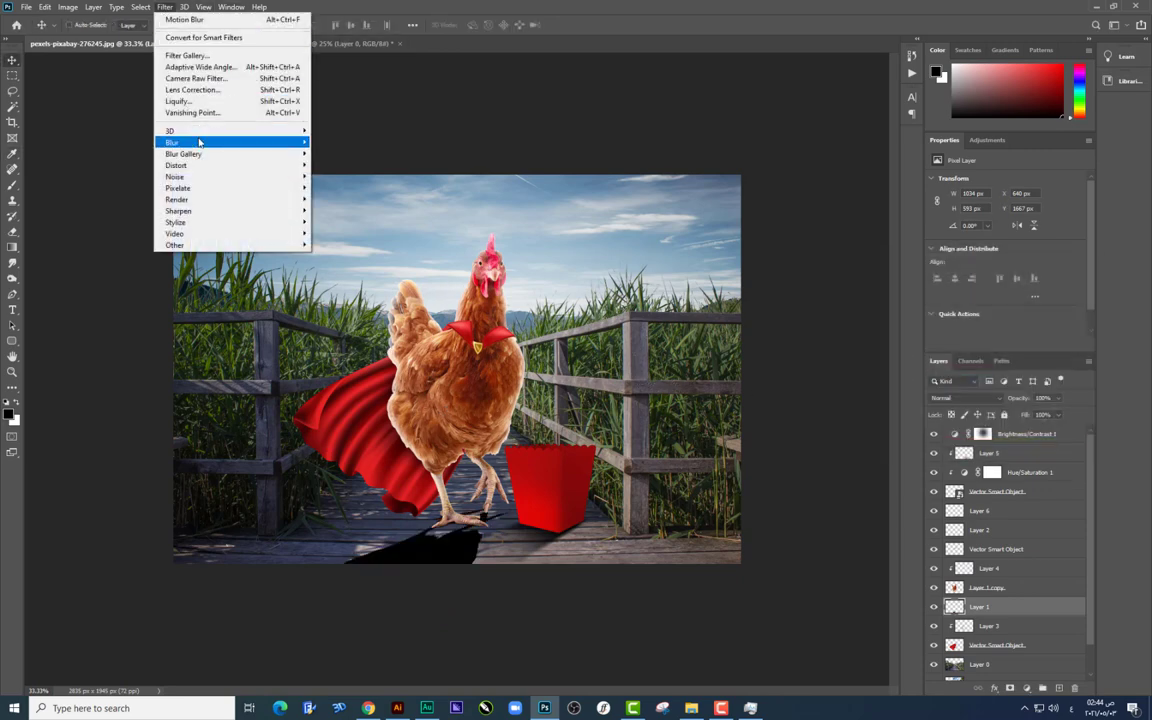
pyautogui.moveTo(185, 142)
pyautogui.click(335, 210)
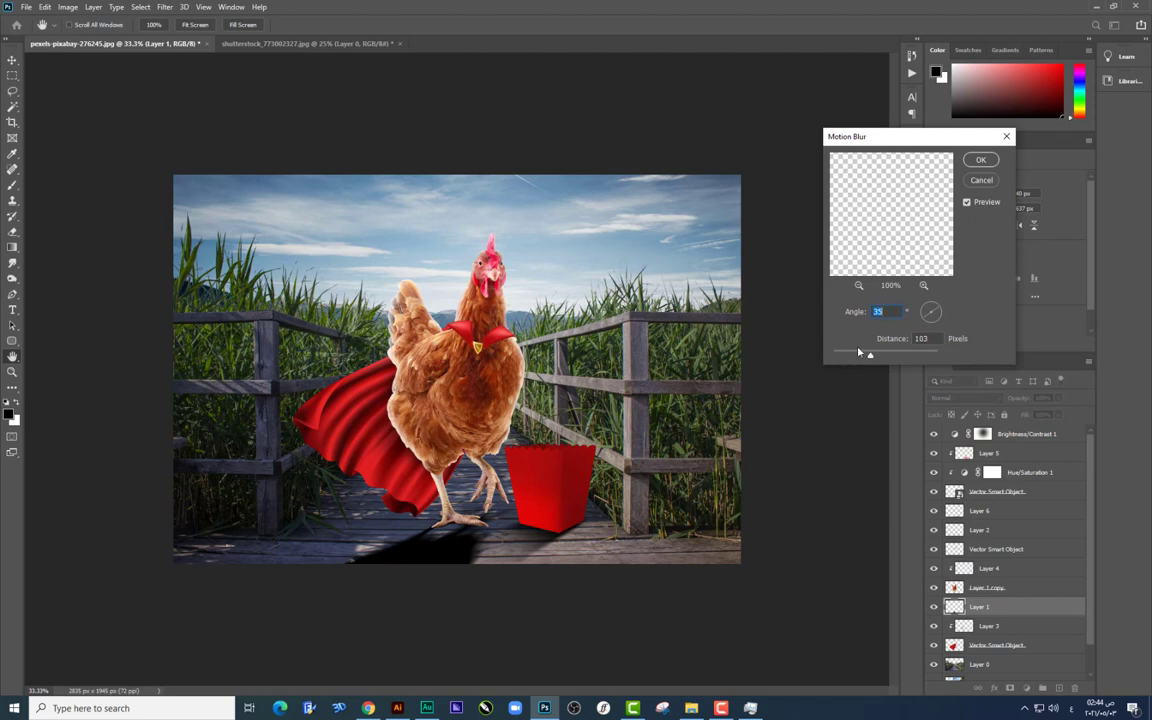
pyautogui.moveTo(855, 352); pyautogui.dragTo(852, 354)
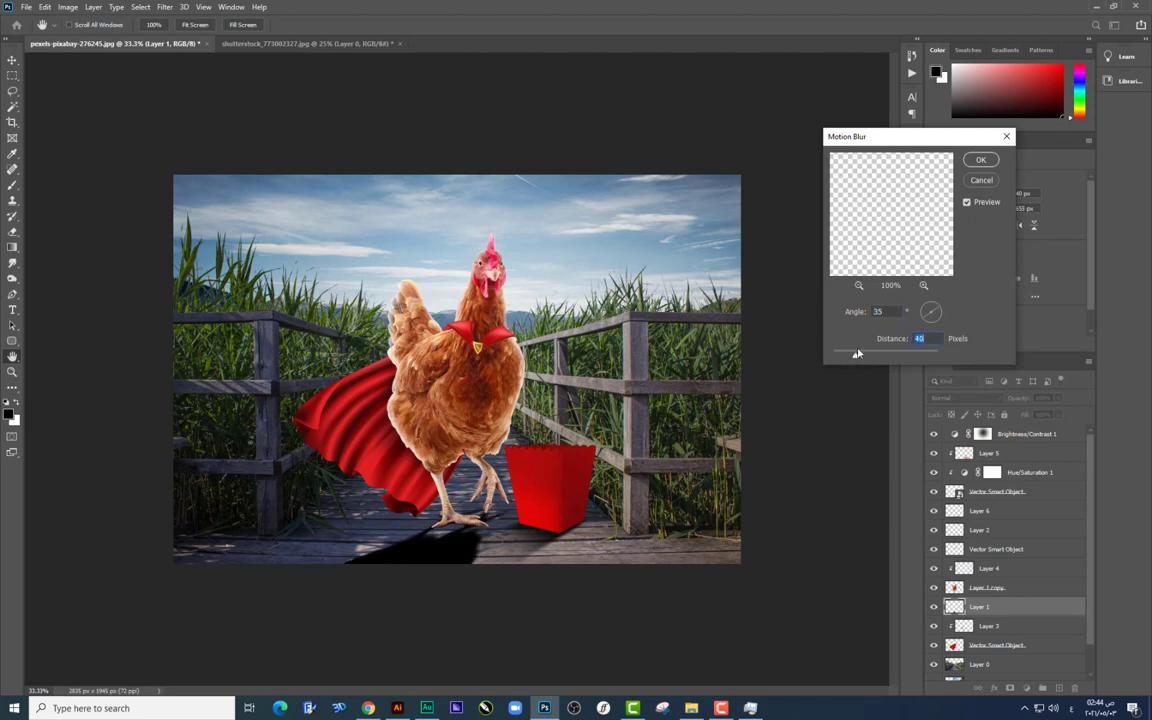
pyautogui.press('Return')
# Step: Lower the shadow's opacity to 51%, erase its edges, and switch to File Explorer
pyautogui.click(1057, 398)
pyautogui.moveTo(1060, 413)
pyautogui.mouseDown()
pyautogui.moveTo(1031, 415)
pyautogui.moveTo(1047, 410)
pyautogui.mouseUp()
pyautogui.click(12, 231)
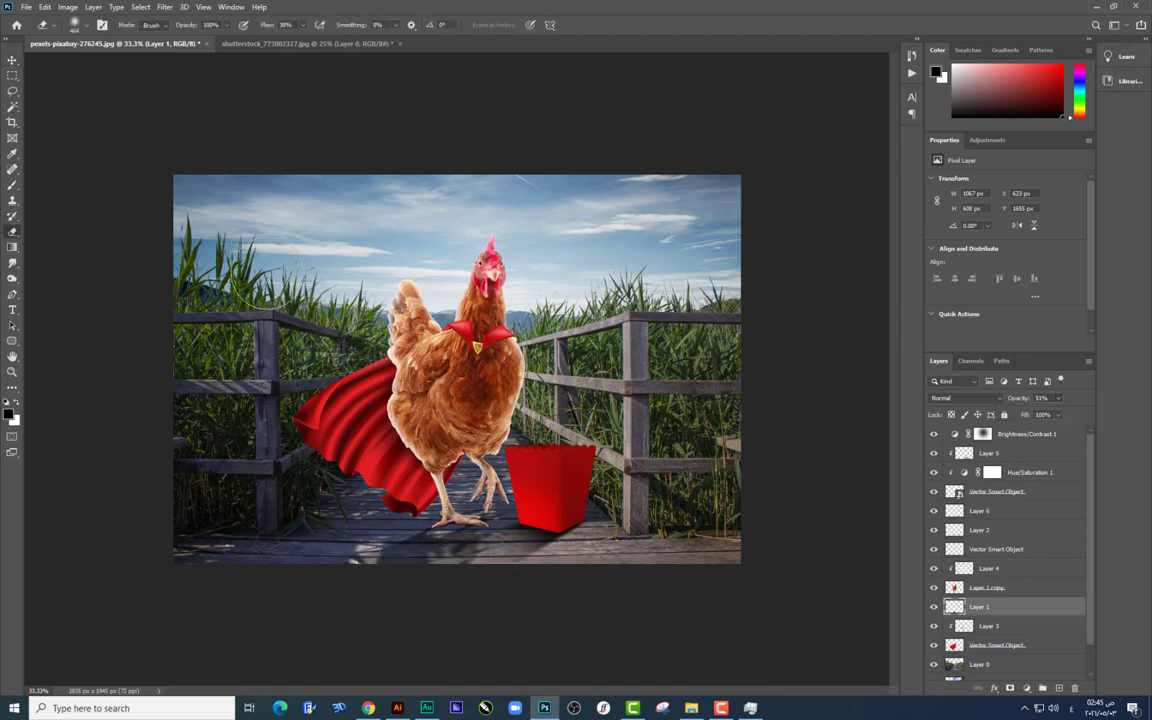
pyautogui.click(12, 60)
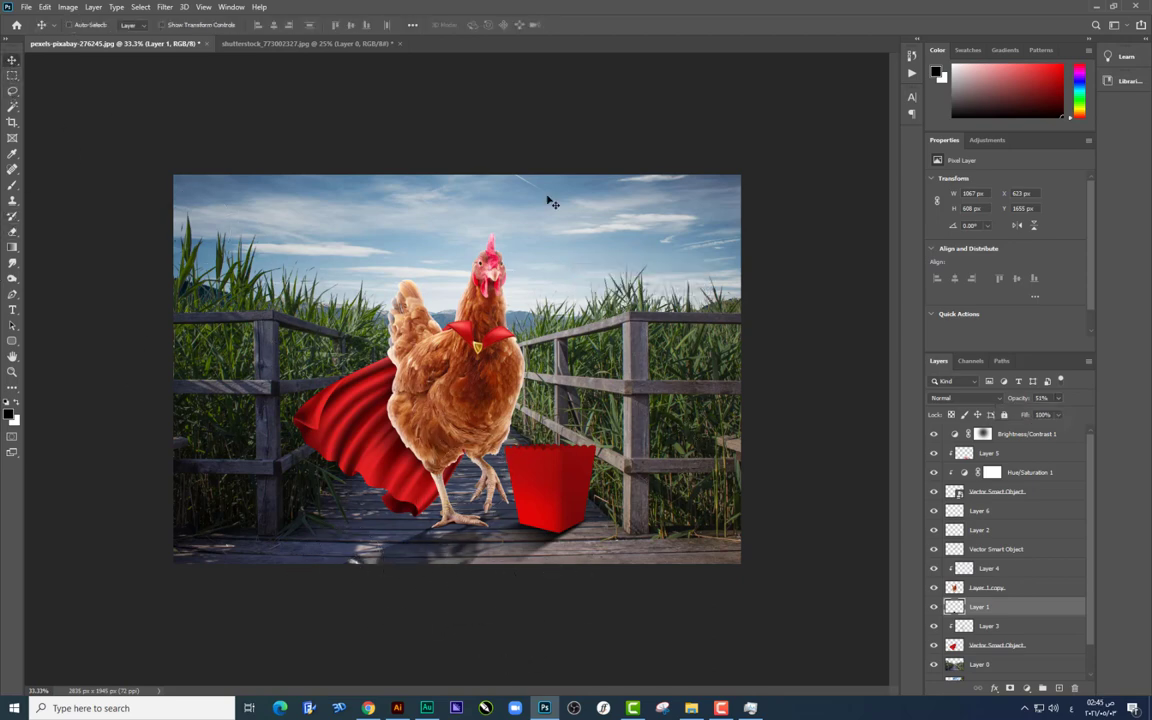
pyautogui.click(691, 708)
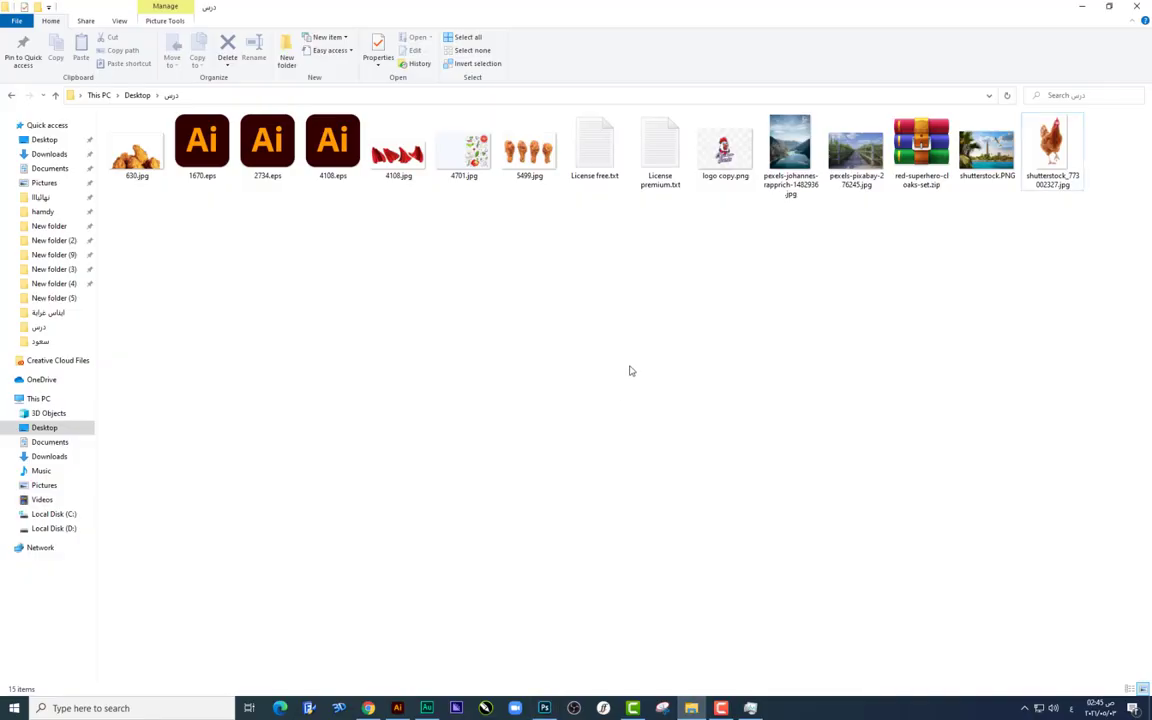
# Step: Place the 630.jpg fried-chicken photo into the scene and shift it right
pyautogui.moveTo(136, 150)
pyautogui.mouseDown()
pyautogui.moveTo(547, 660)
pyautogui.moveTo(530, 312)
pyautogui.mouseUp()
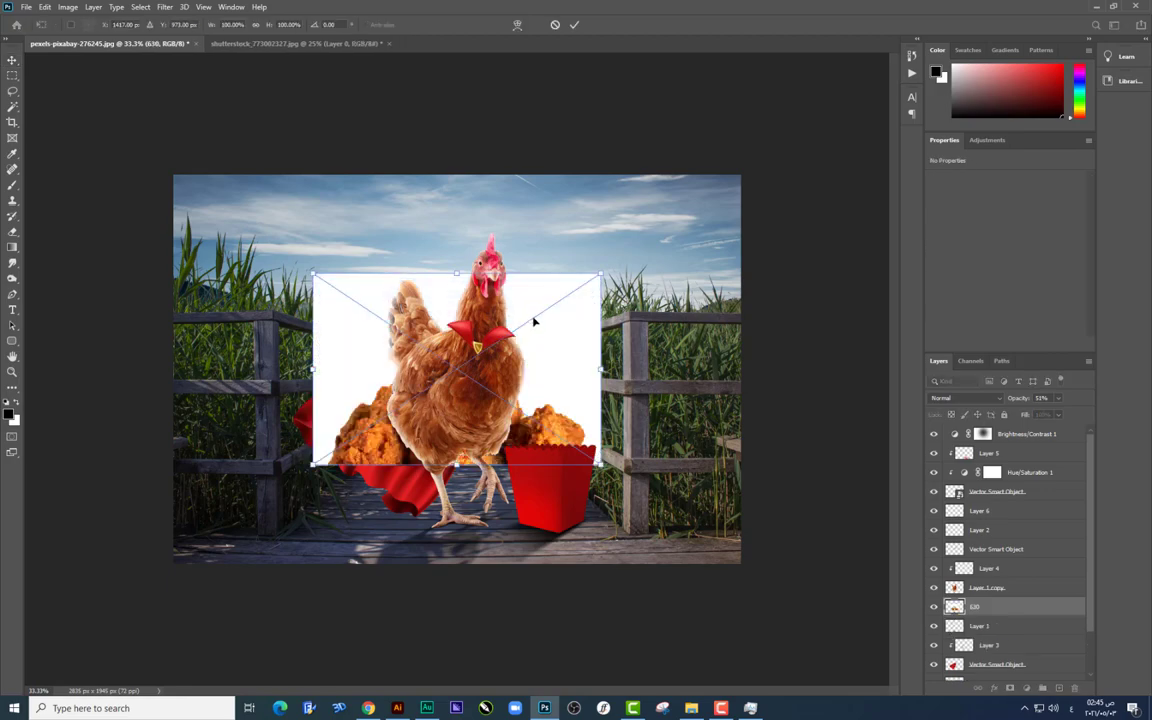
pyautogui.press('Return')
pyautogui.moveTo(502, 313); pyautogui.dragTo(577, 325)
pyautogui.hotkey('ctrl', '+')
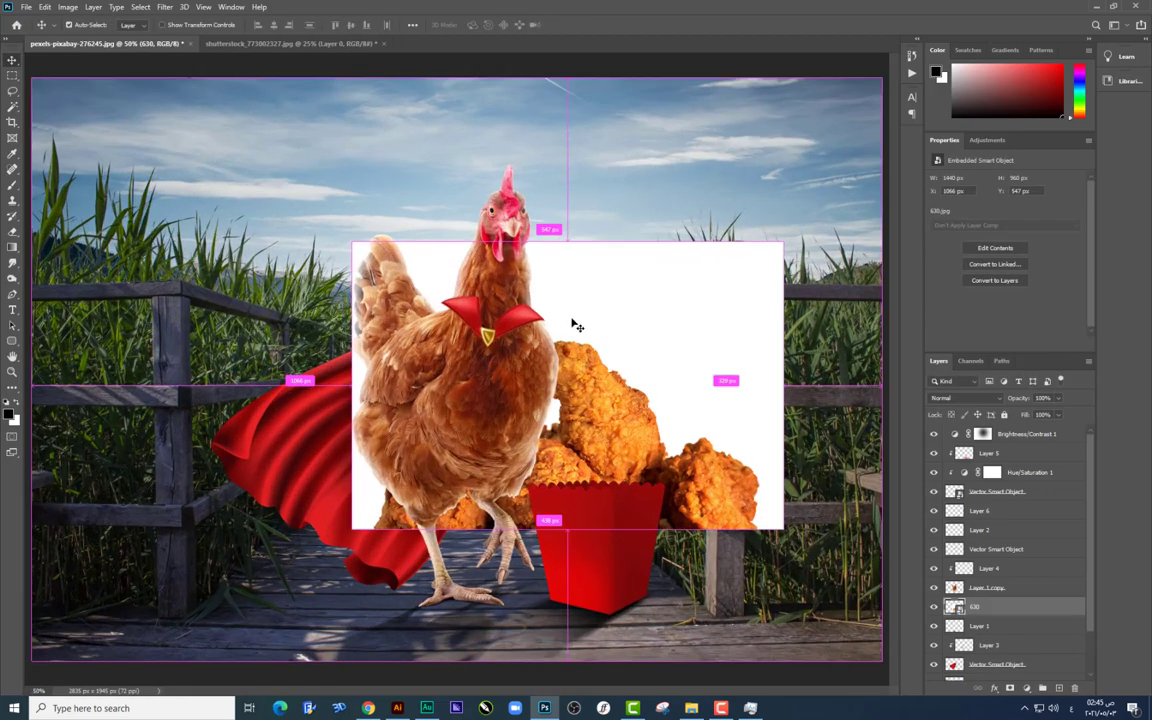
pyautogui.hotkey('ctrl', '+')
pyautogui.scroll(-2, 540, 360)
pyautogui.hscroll(2, 520, 380)
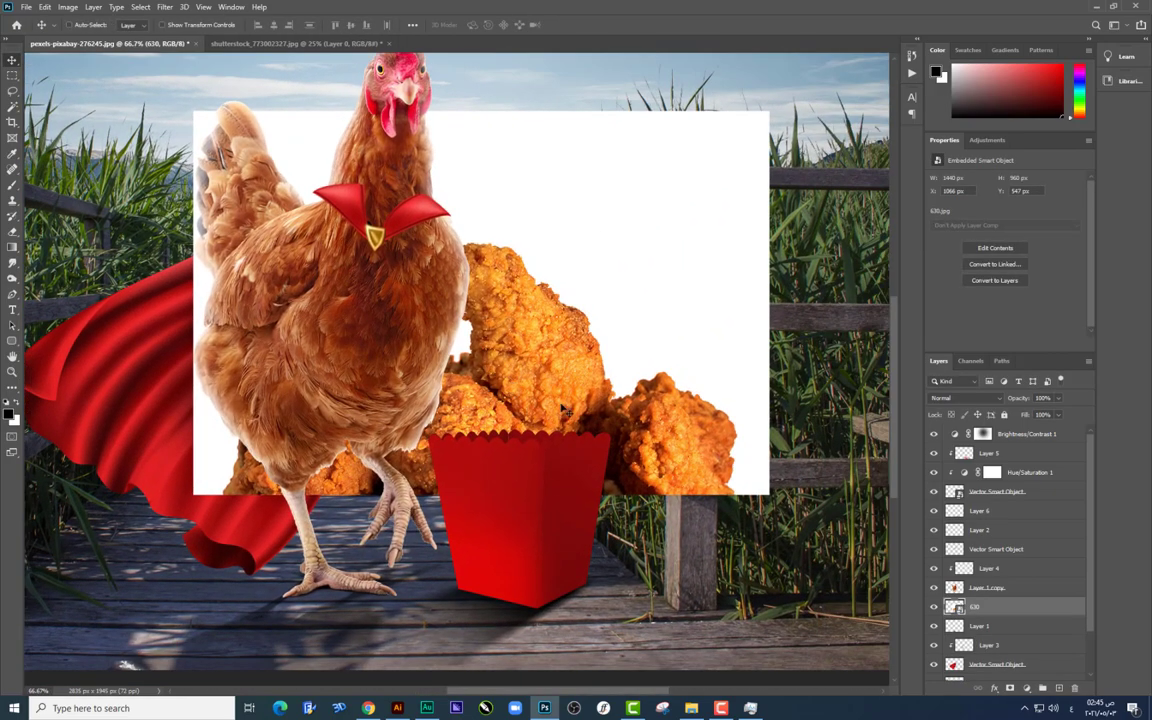
# Step: Delete the misplaced fried-chicken layer and select the popcorn box's layer
pyautogui.moveTo(565, 410)
pyautogui.mouseDown()
pyautogui.moveTo(990, 390)
pyautogui.moveTo(933, 495)
pyautogui.mouseUp()
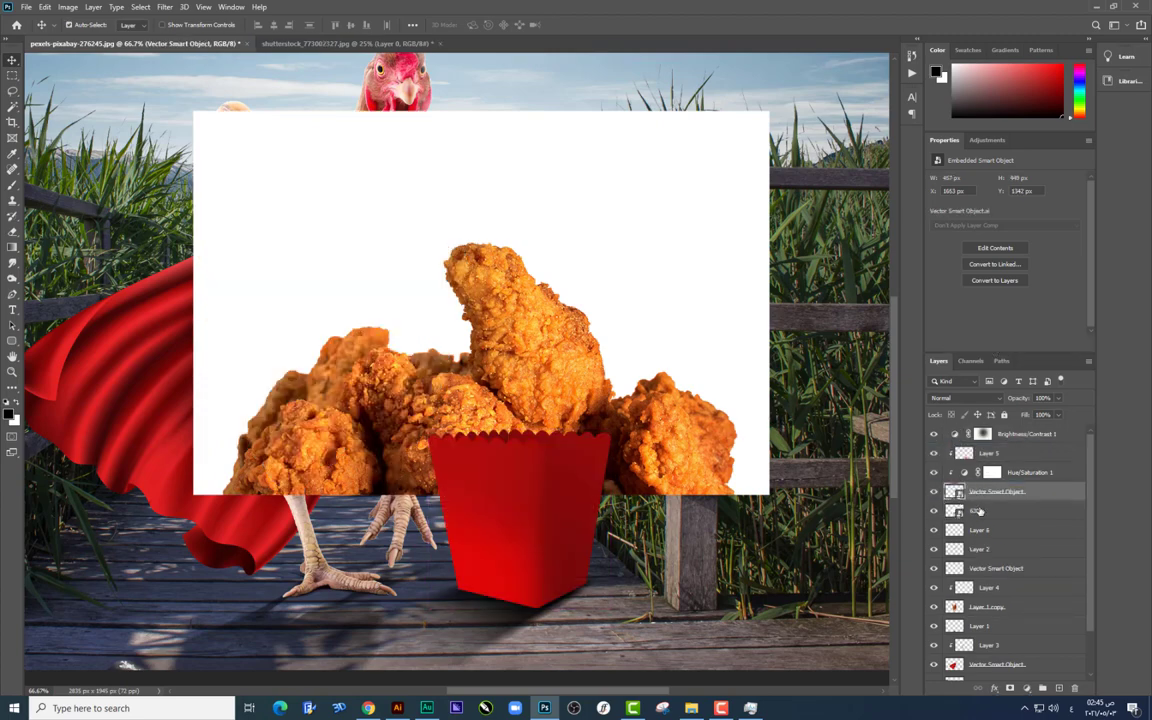
pyautogui.click(933, 491)
pyautogui.moveTo(603, 408); pyautogui.dragTo(560, 390)
pyautogui.hotkey('ctrl', 'z')
pyautogui.hotkey('ctrl', 'z')
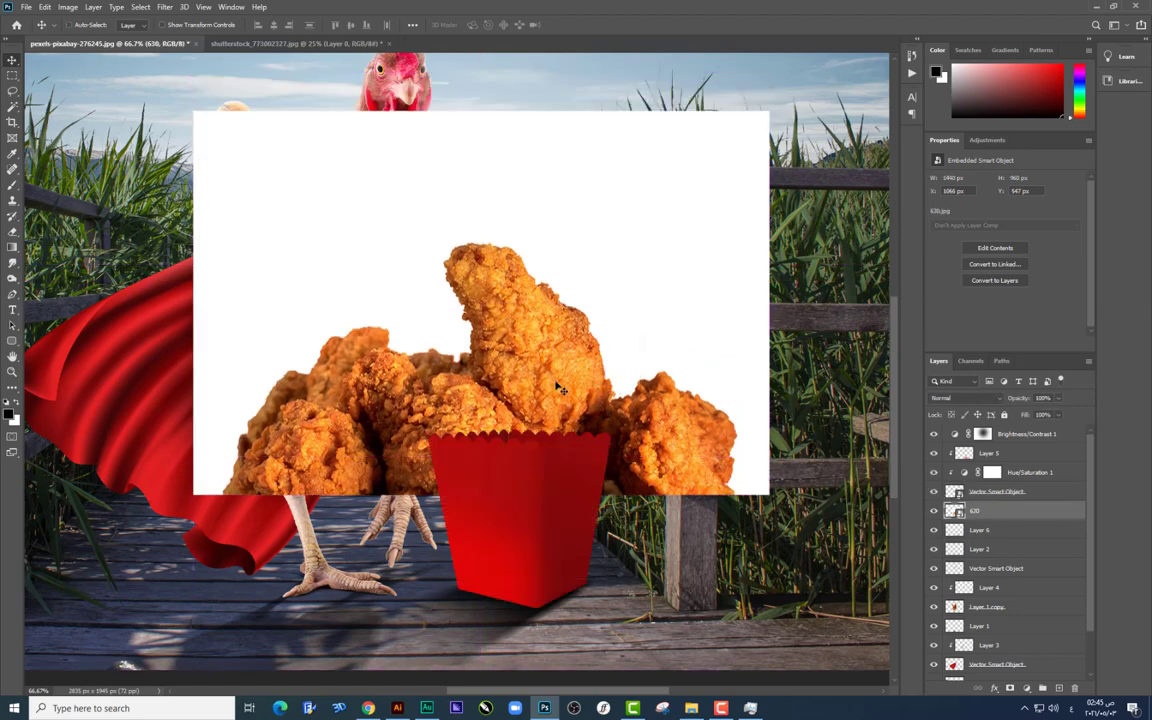
pyautogui.rightClick(577, 393)
pyautogui.click(610, 402)
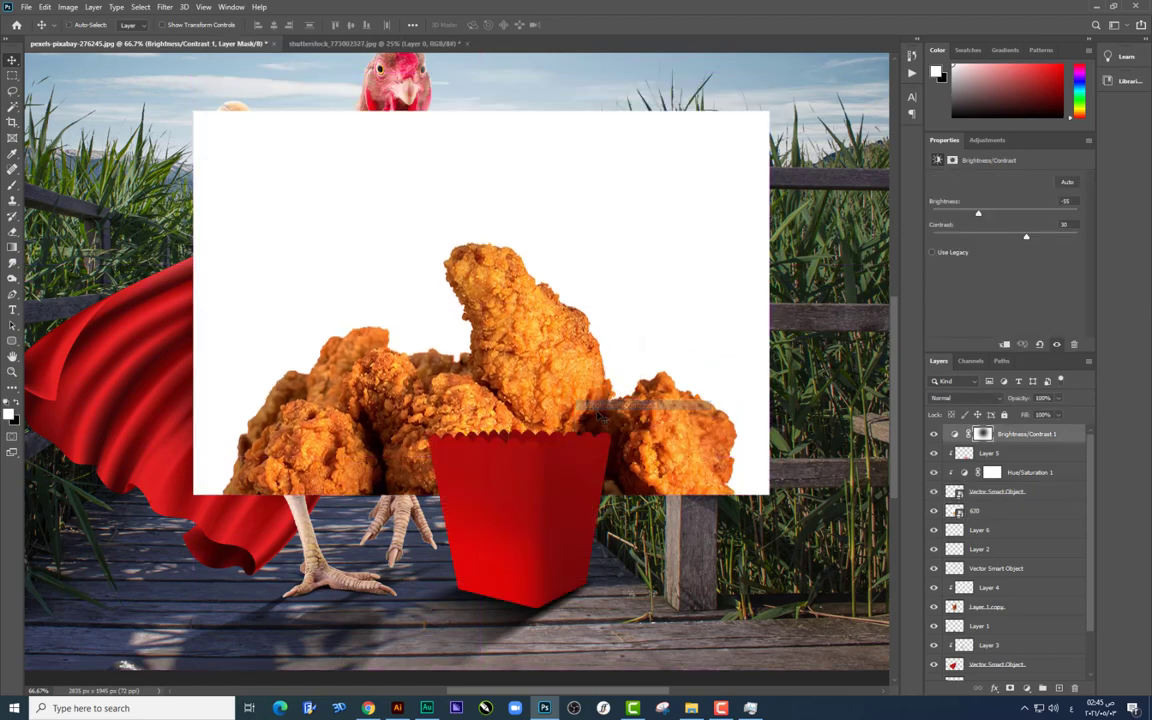
pyautogui.rightClick(588, 401)
pyautogui.click(605, 416)
pyautogui.press('Delete')
pyautogui.rightClick(538, 497)
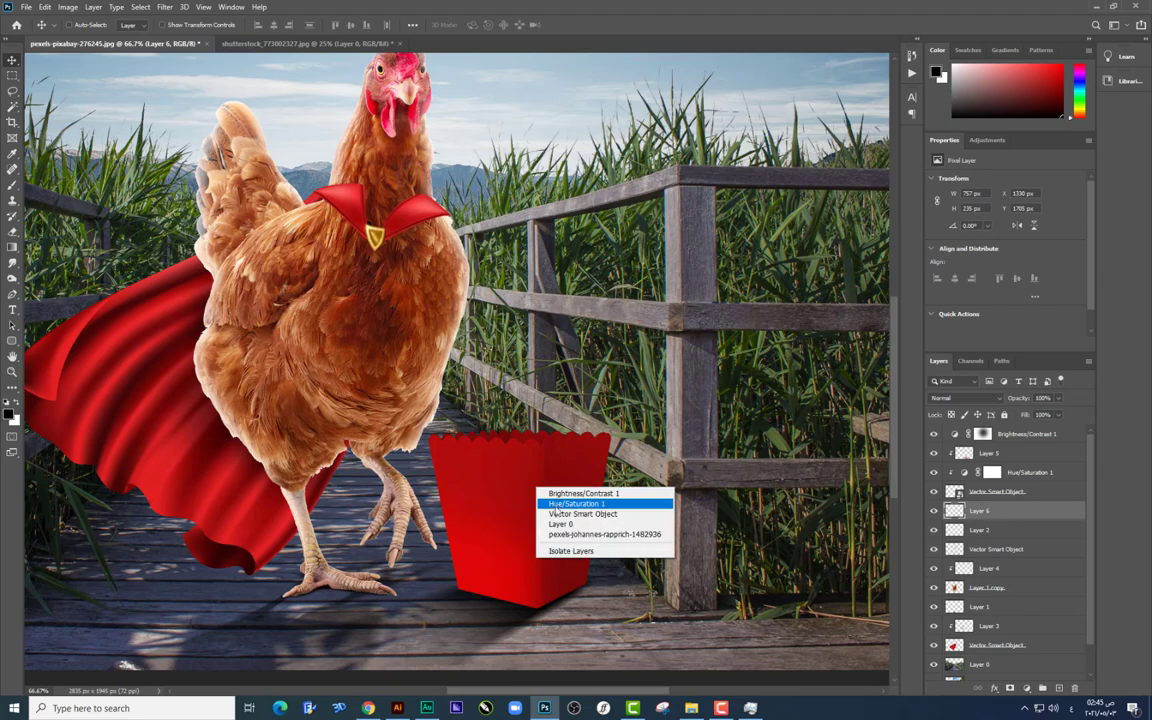
pyautogui.click(561, 512)
# Step: Place 630.jpg again, scale it down, and move it above the box layers
pyautogui.hotkey('alt', 'Tab')
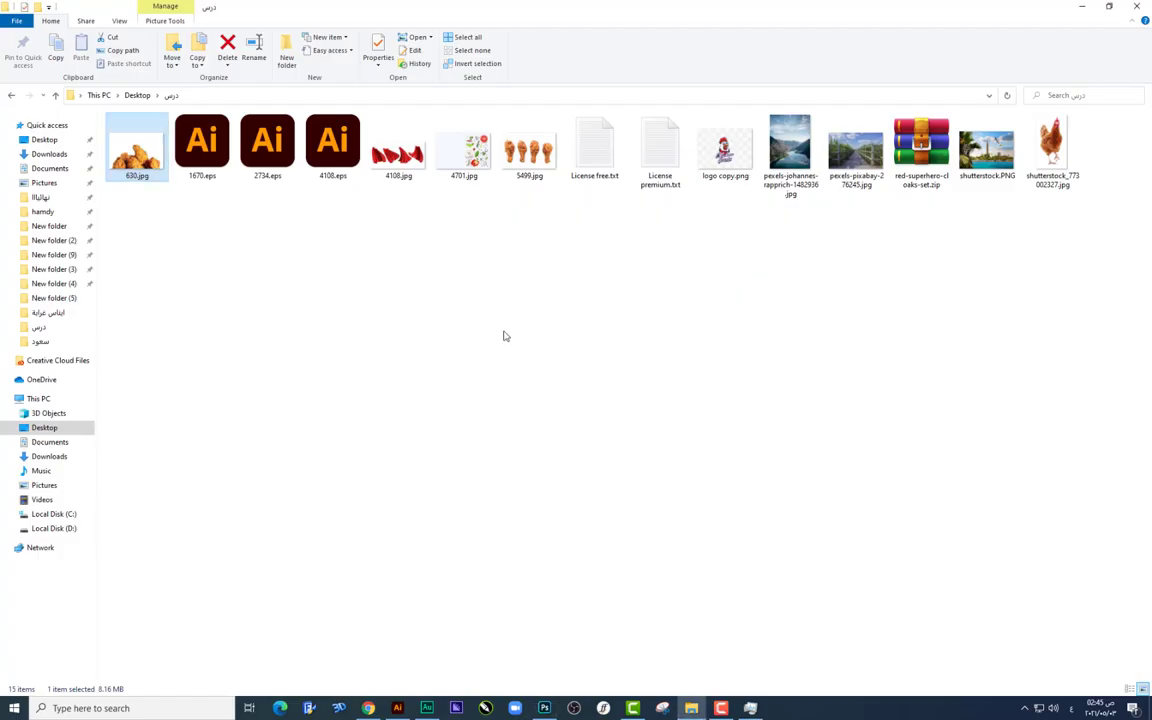
pyautogui.moveTo(137, 150); pyautogui.dragTo(558, 474)
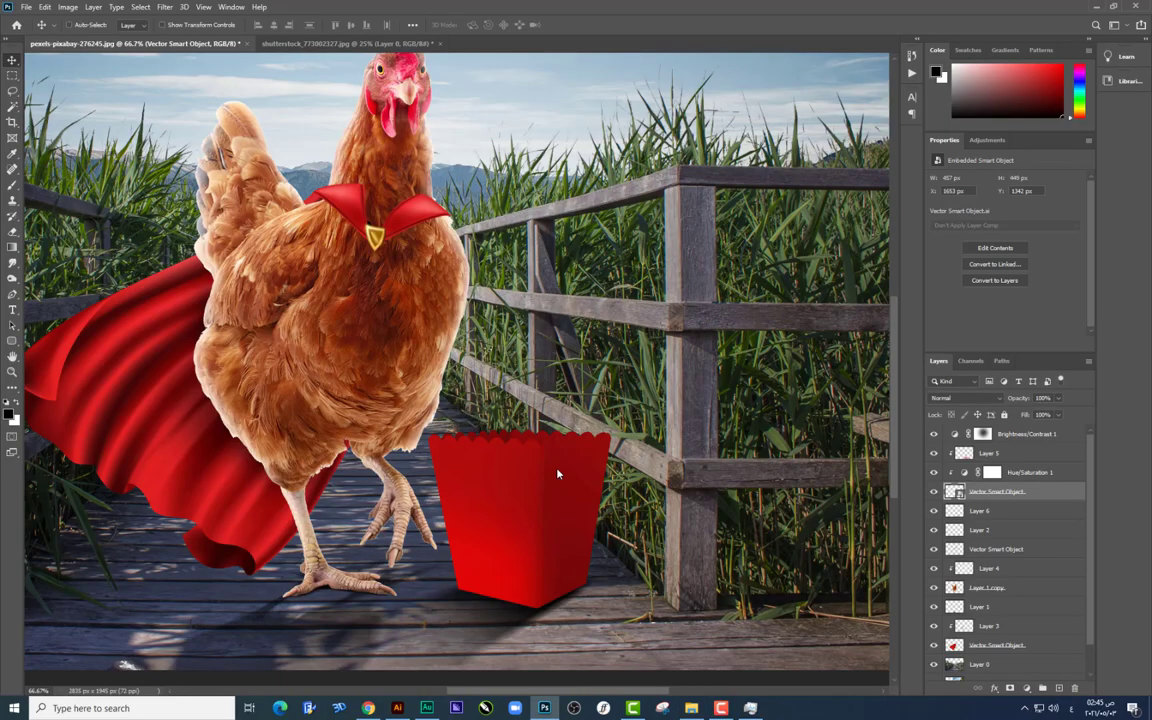
pyautogui.moveTo(746, 167); pyautogui.dragTo(631, 245)
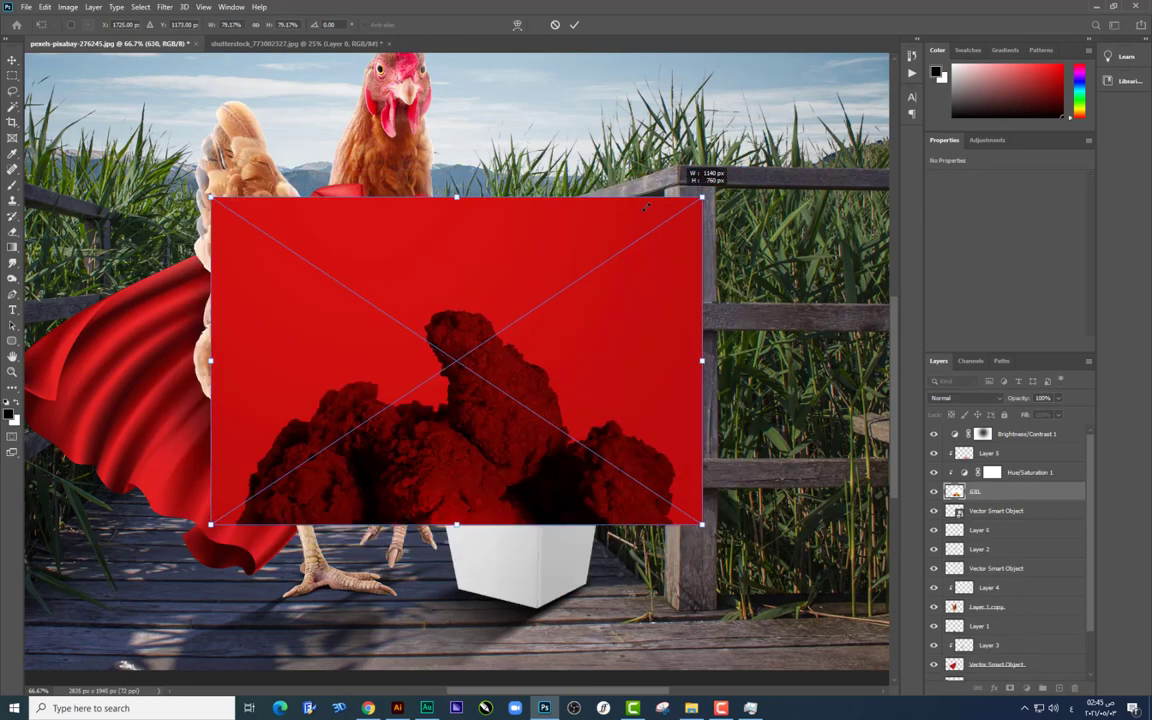
pyautogui.press('Return')
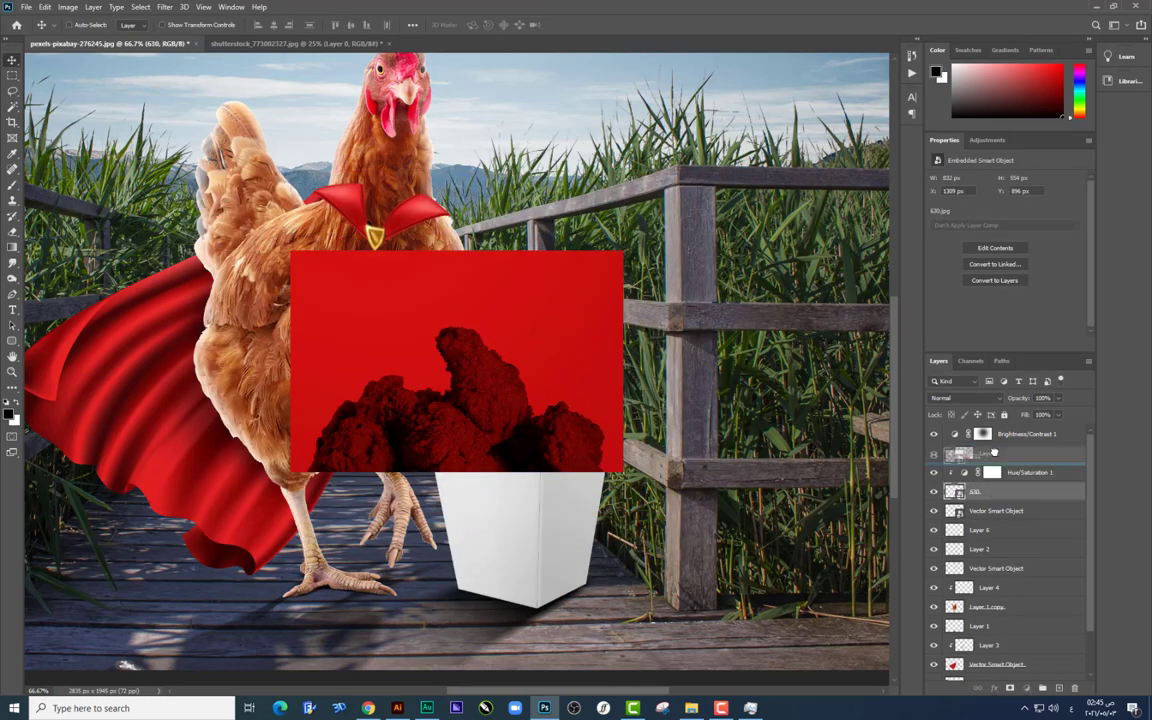
pyautogui.moveTo(985, 491); pyautogui.dragTo(990, 445)
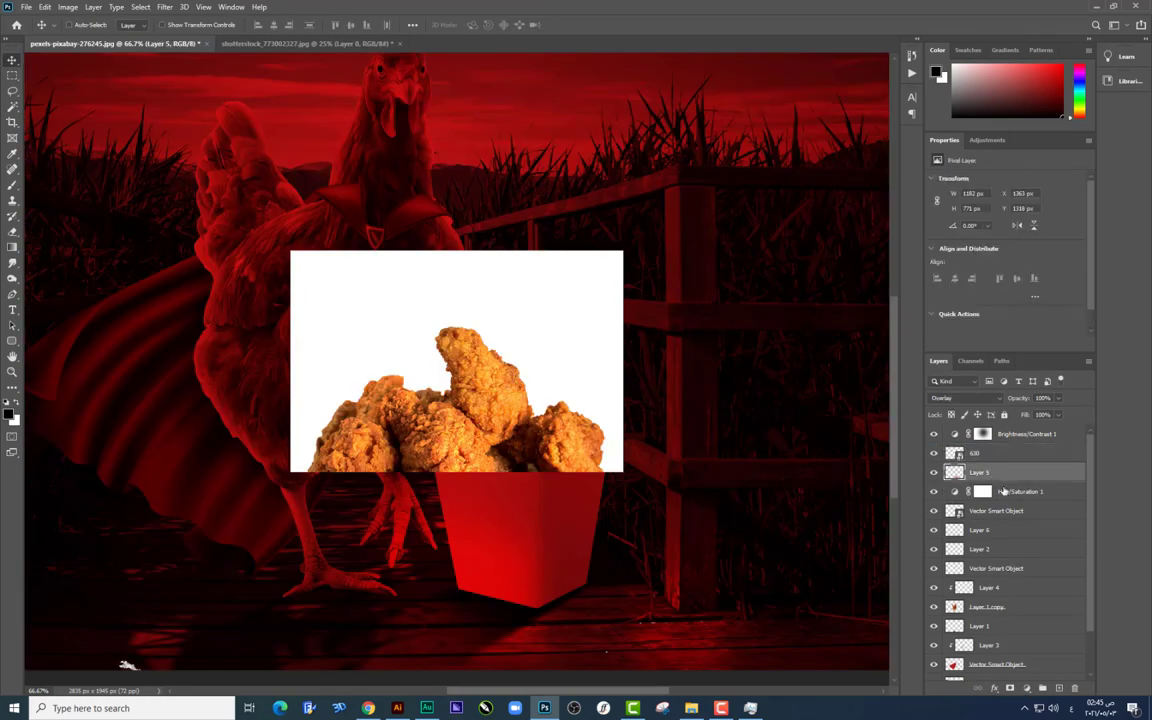
# Step: Clip Hue/Saturation 1 and Layer 5 to the box and merge them into Layer 5
pyautogui.click(1010, 491)
pyautogui.hotkey('ctrl', 'alt', 'g')
pyautogui.click(997, 476)
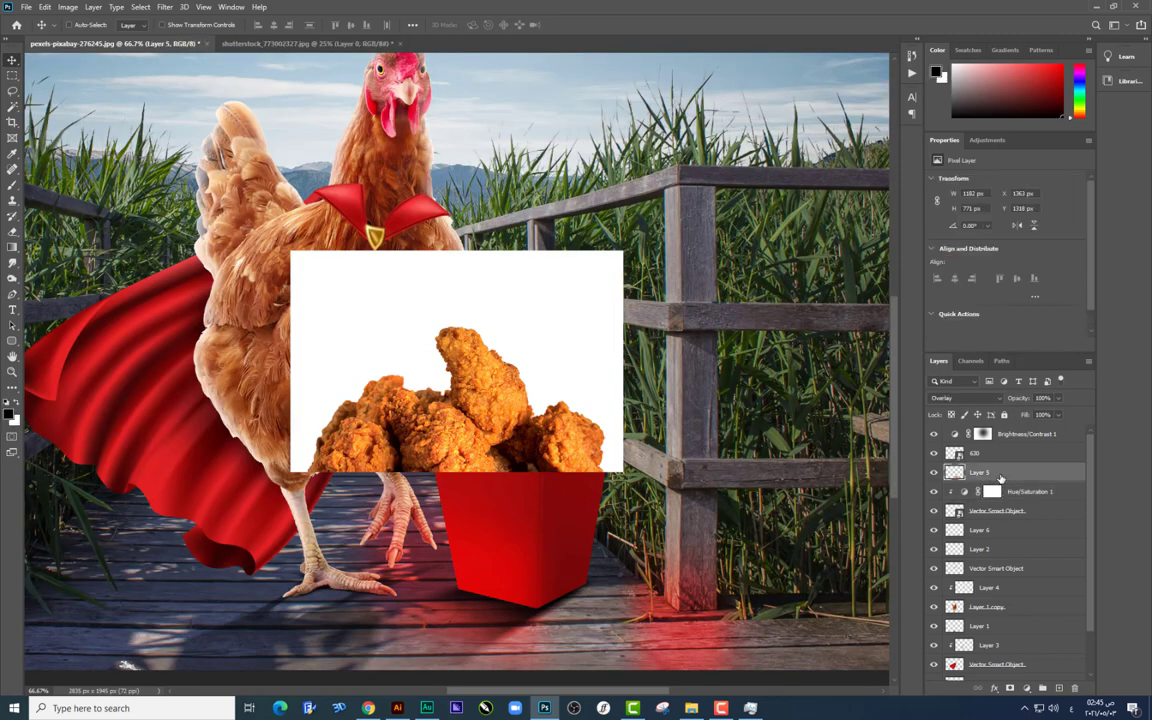
pyautogui.hotkey('ctrl', 'alt', 'g')
pyautogui.click(995, 453)
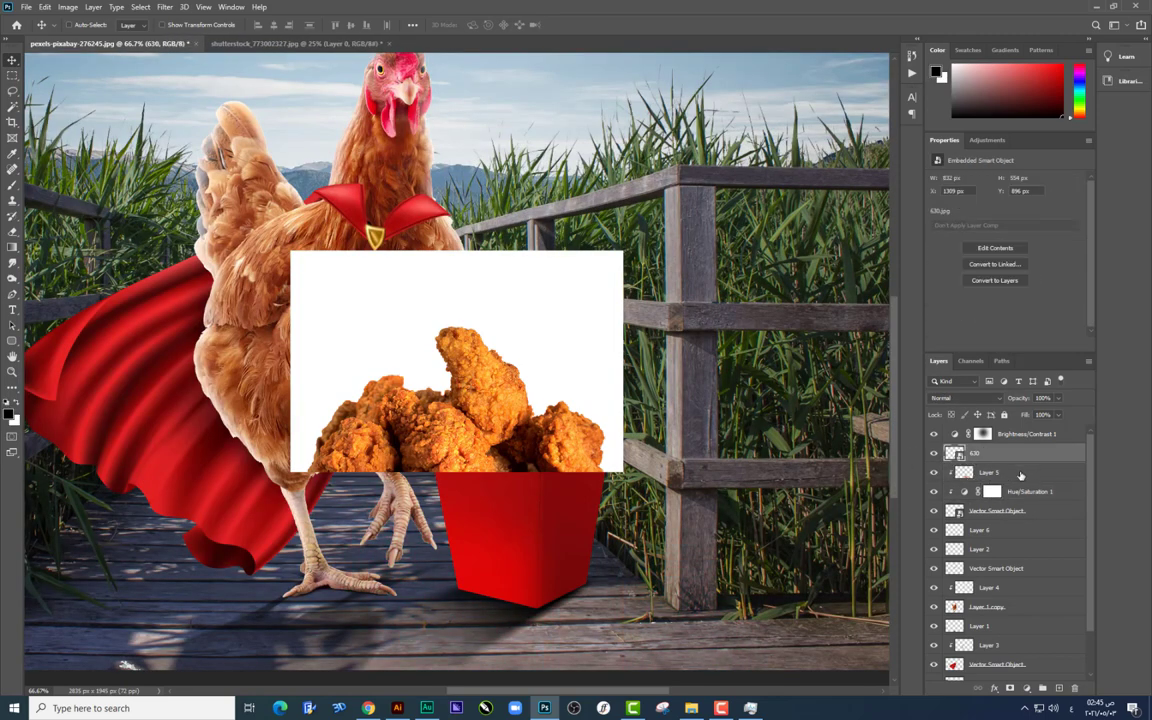
pyautogui.click(1019, 475)
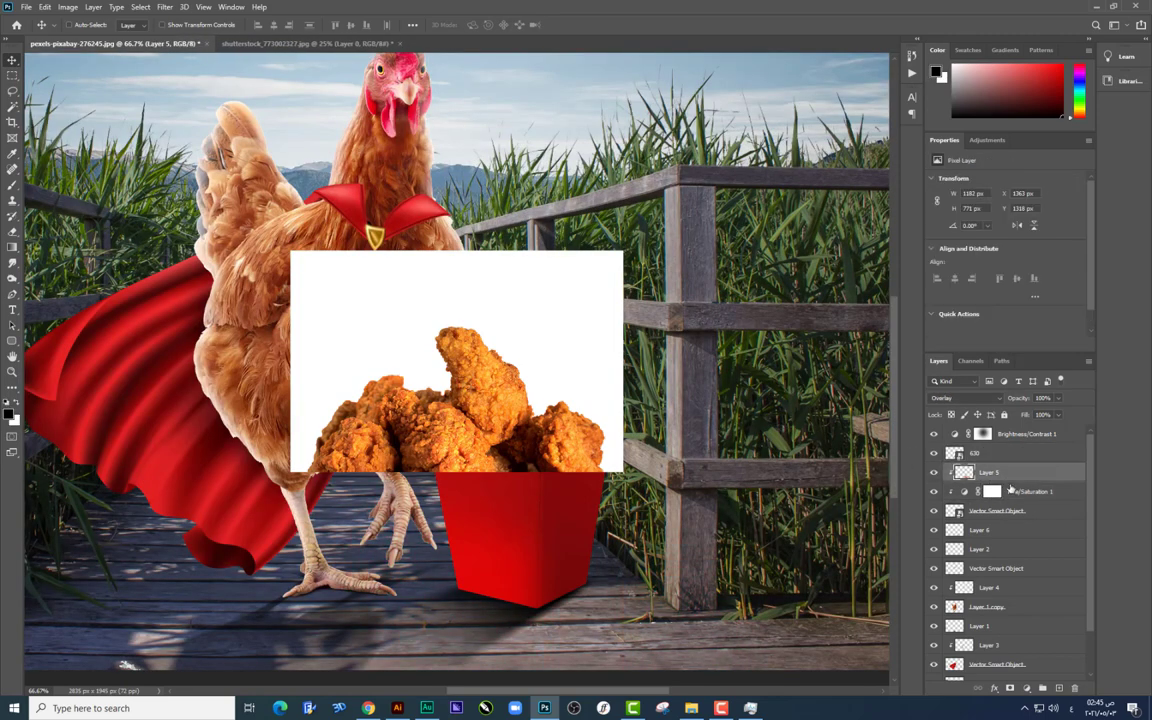
pyautogui.click(934, 491)
pyautogui.click(989, 511)
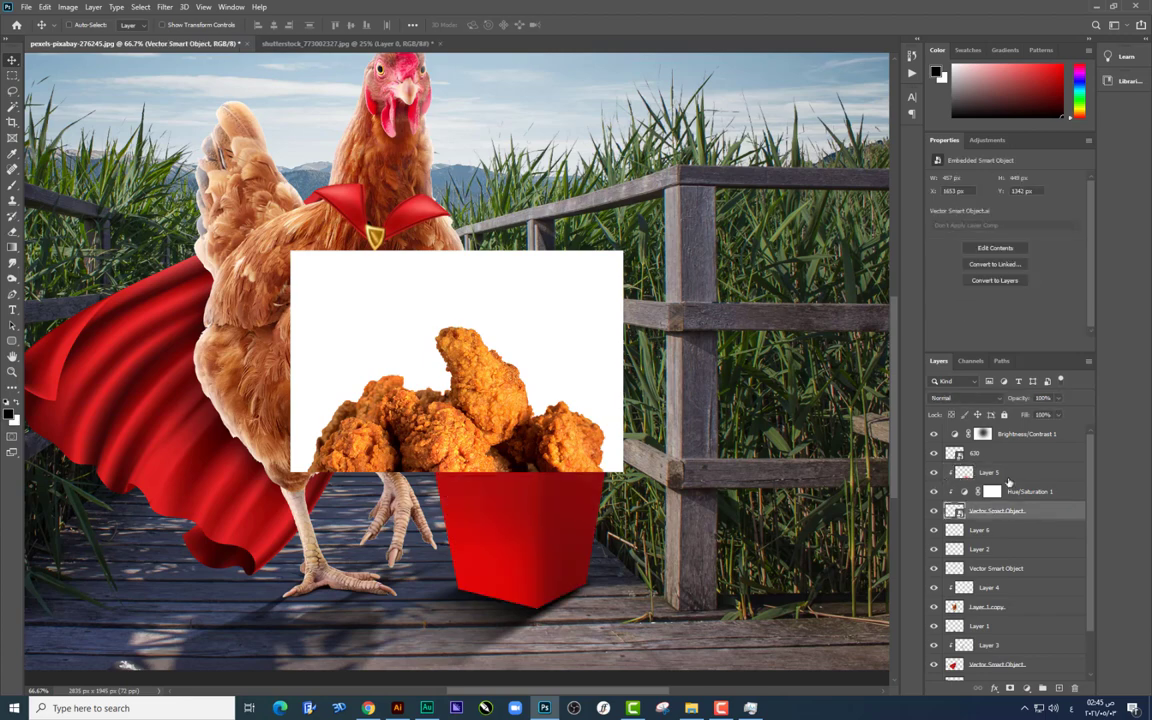
pyautogui.hotkey('ctrl', 'e')
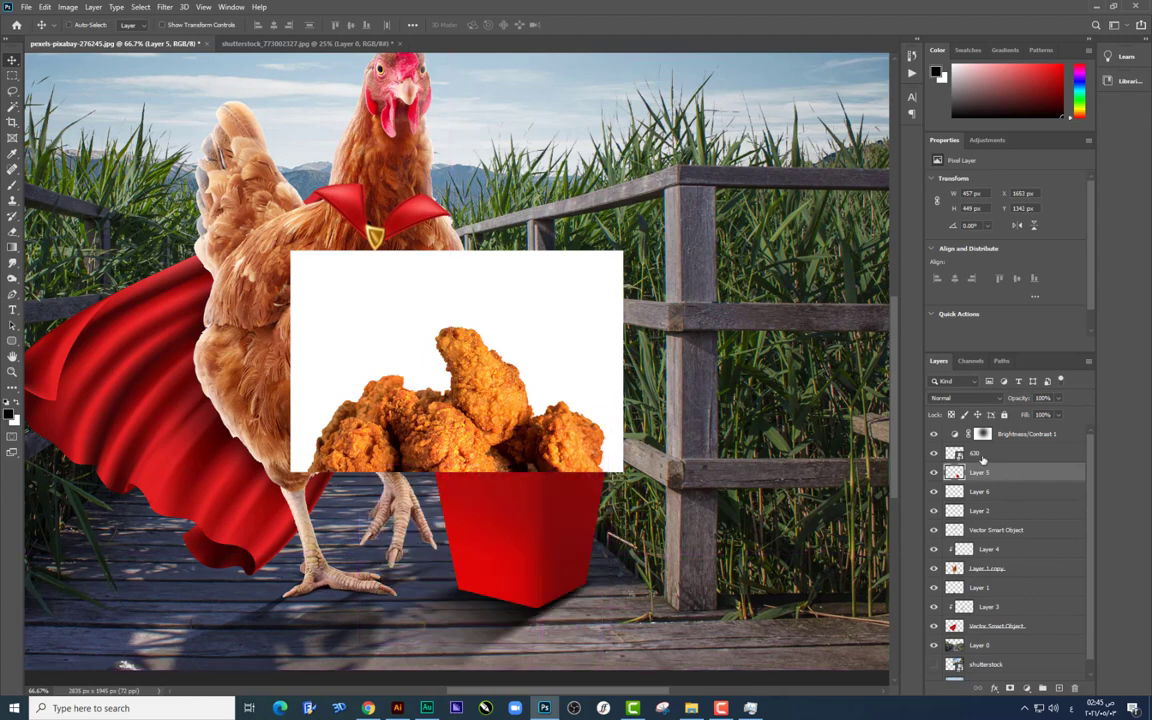
pyautogui.click(983, 455)
pyautogui.moveTo(534, 371); pyautogui.dragTo(577, 377)
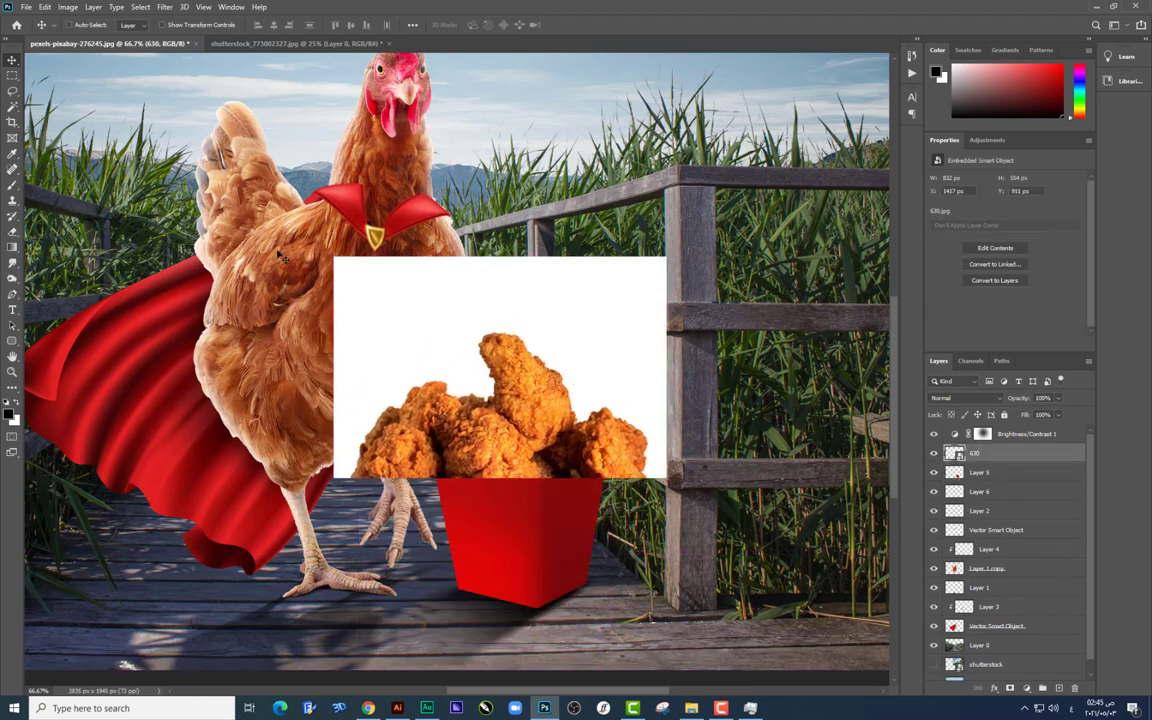
# Step: Magic-wand the white backdrop, rasterize, delete it, and convert the chicken back to a smart object
pyautogui.press('w')
pyautogui.click(570, 295)
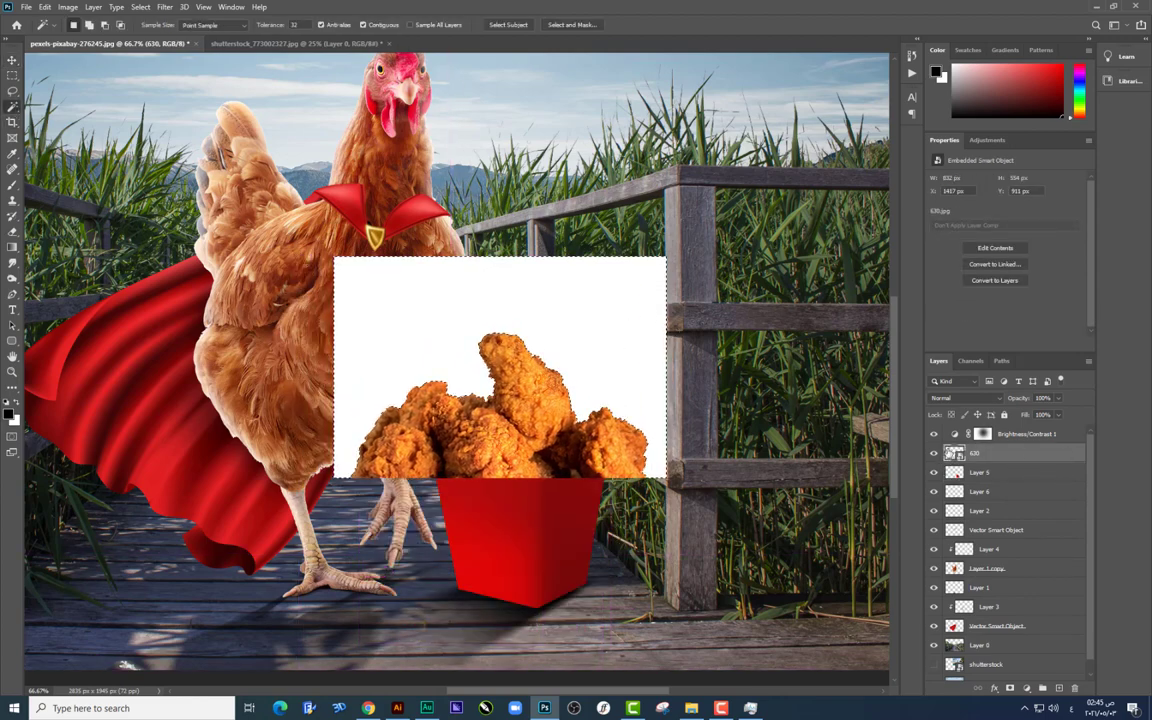
pyautogui.rightClick(987, 455)
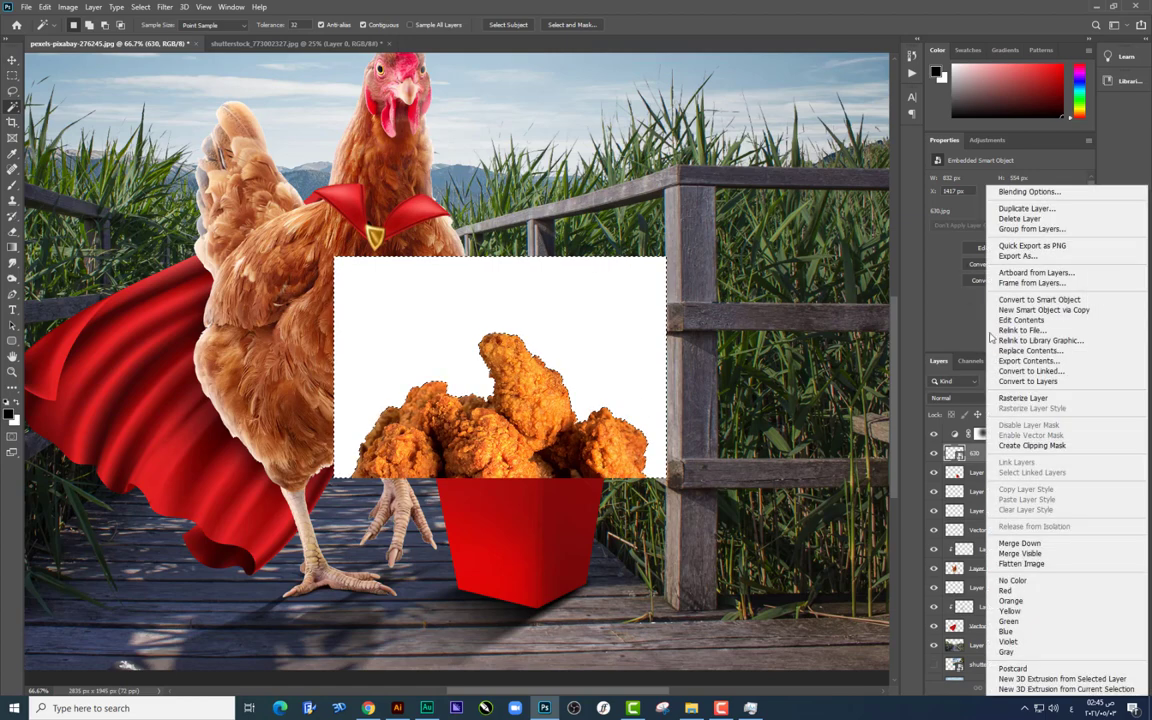
pyautogui.click(1022, 398)
pyautogui.press('Delete')
pyautogui.hotkey('ctrl', 'd')
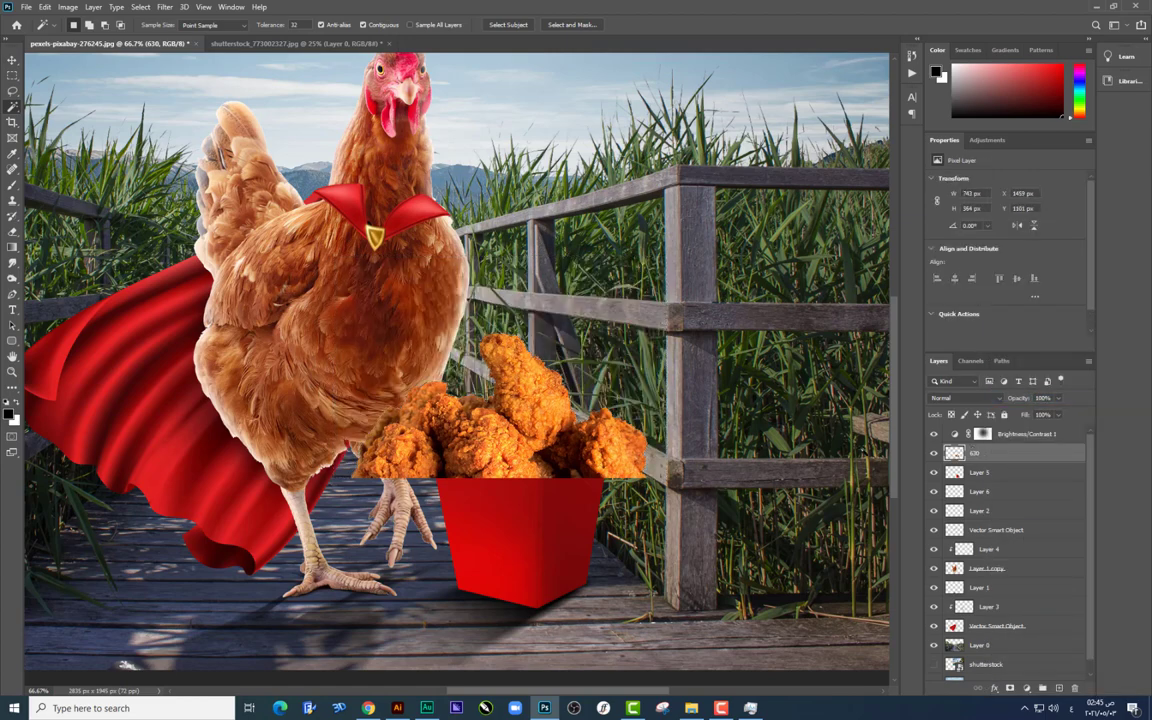
pyautogui.rightClick(973, 451)
pyautogui.click(1015, 350)
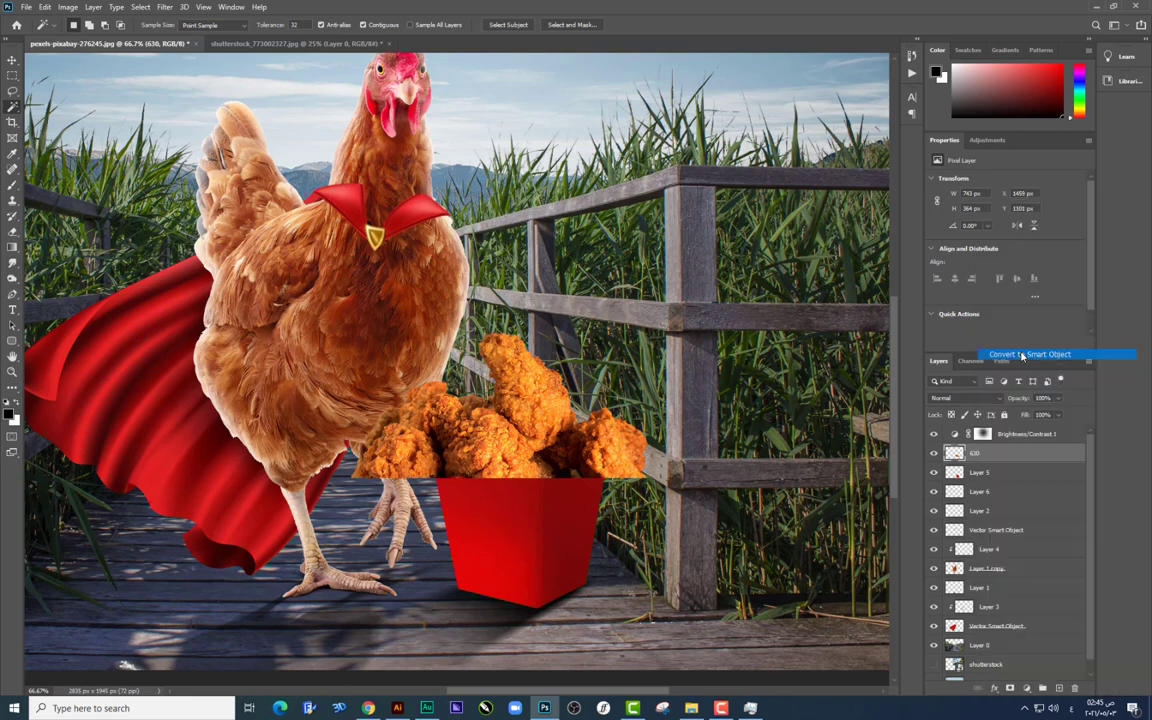
# Step: Scale the fried chicken down to 468 × 229 px to fit the box
pyautogui.hotkey('ctrl', 't')
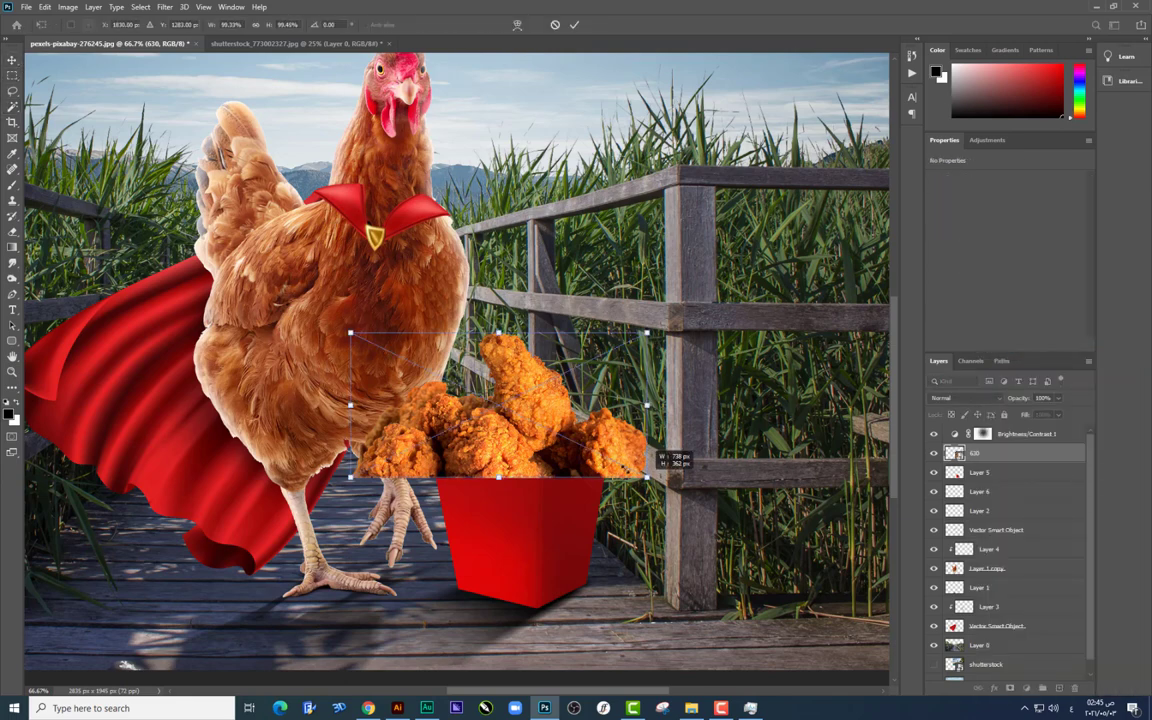
pyautogui.moveTo(648, 478)
pyautogui.mouseDown()
pyautogui.moveTo(605, 446)
pyautogui.moveTo(594, 404)
pyautogui.mouseUp()
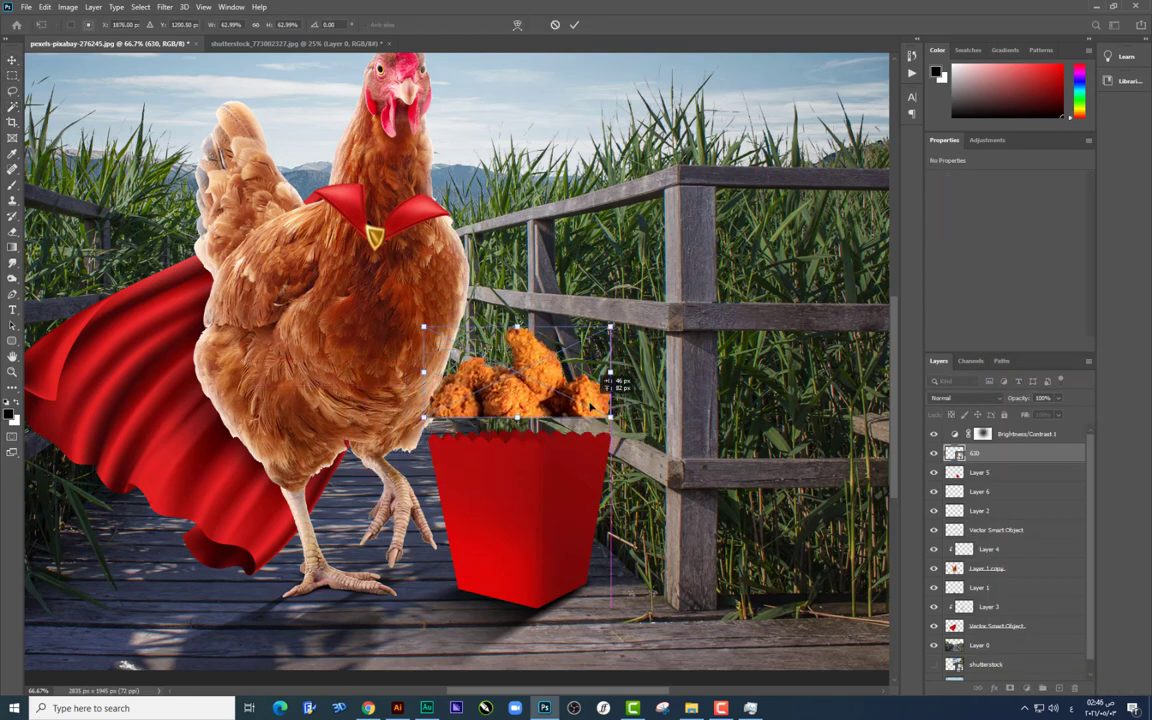
pyautogui.press('Return')
pyautogui.scroll(5, 540, 470)
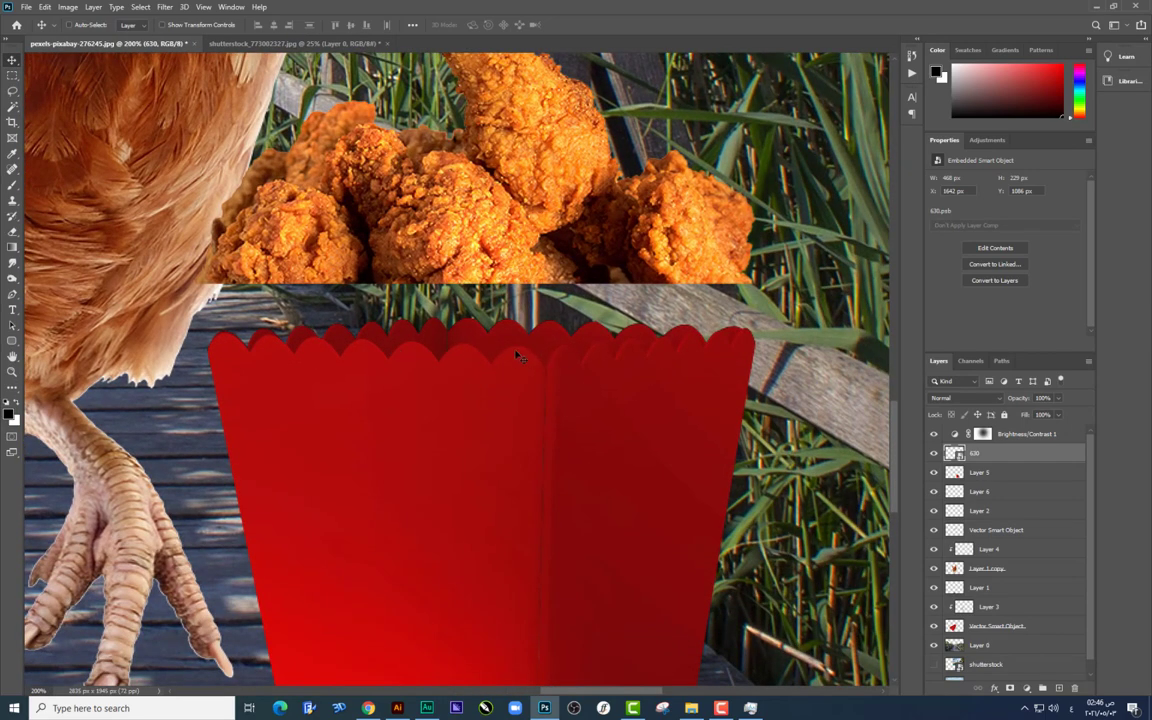
# Step: Lower the fried chicken into the popcorn box and select the box's Layer 5
pyautogui.rightClick(571, 257)
pyautogui.click(590, 268)
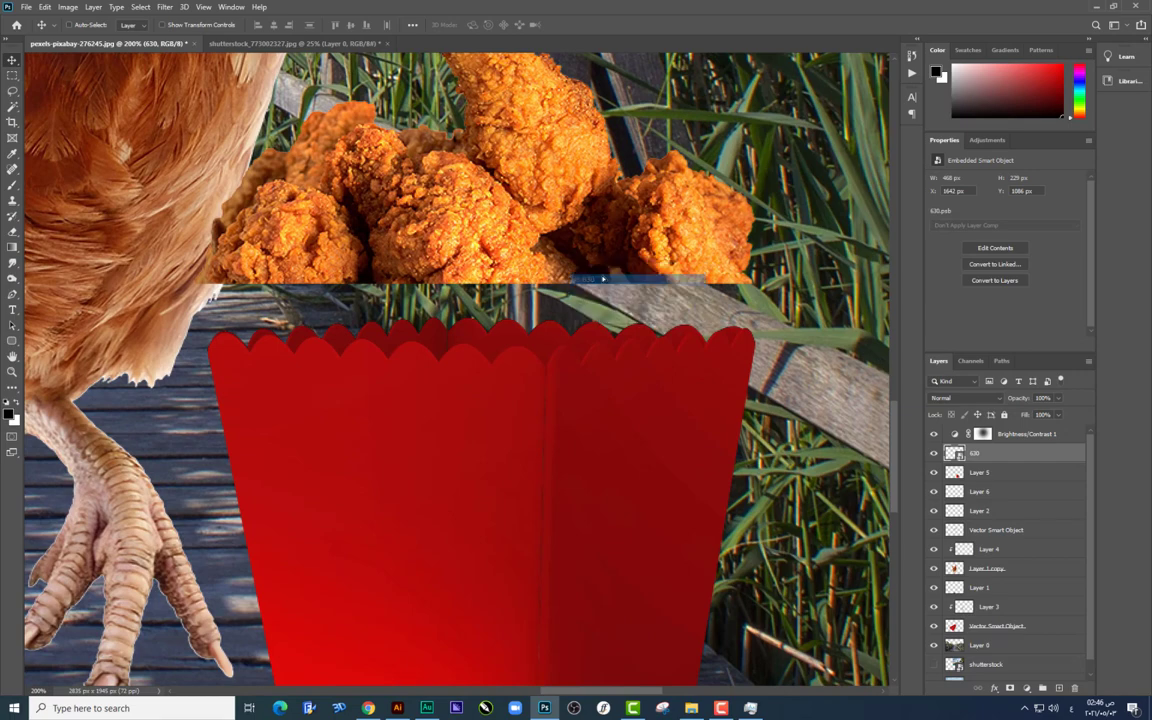
pyautogui.moveTo(600, 272)
pyautogui.mouseDown()
pyautogui.moveTo(600, 363)
pyautogui.moveTo(600, 289)
pyautogui.mouseUp()
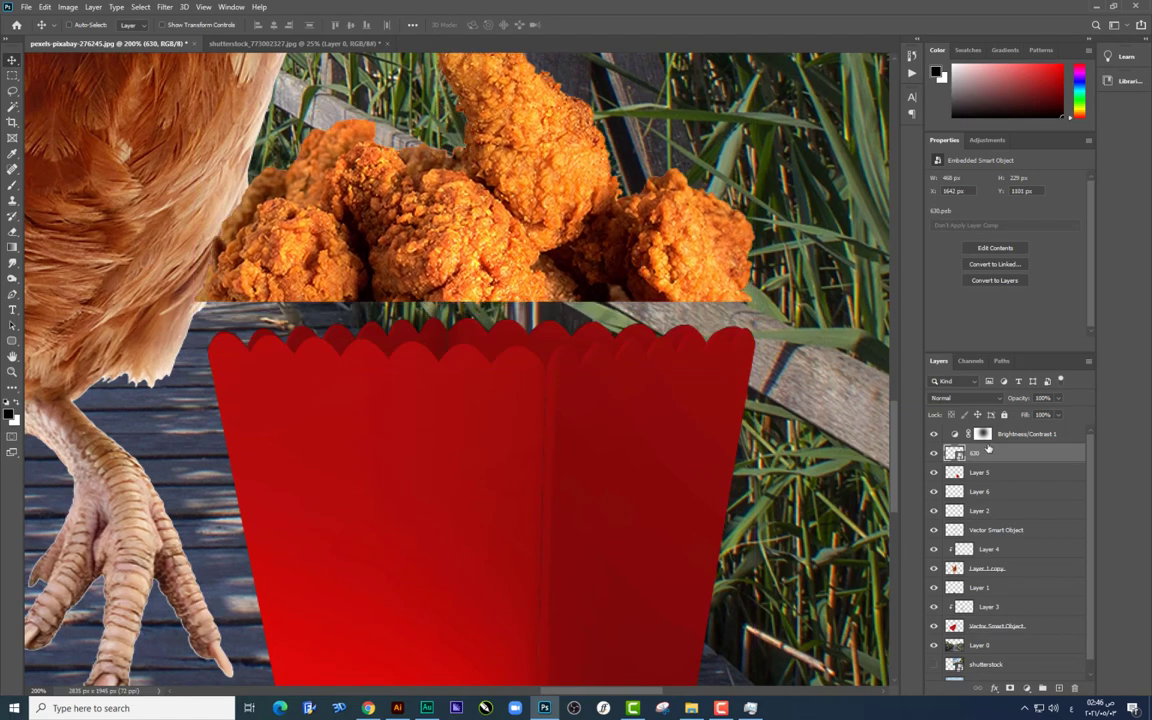
pyautogui.click(972, 473)
pyautogui.click(12, 290)
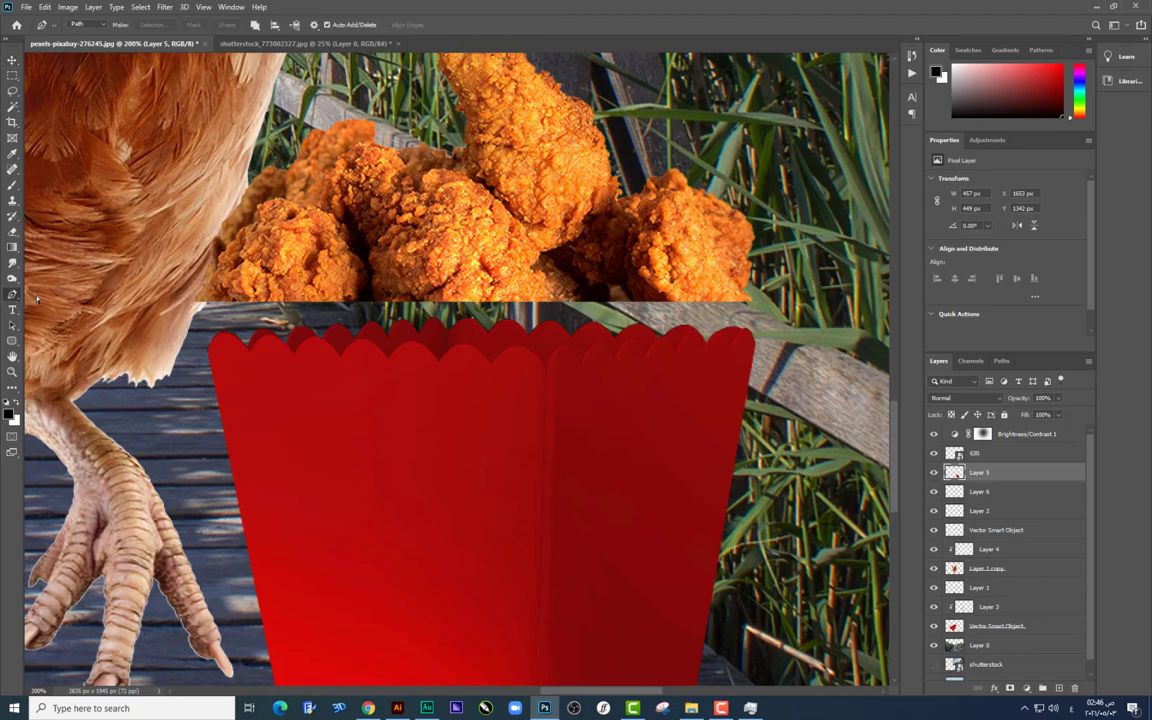
pyautogui.hotkey('ctrl', '+')
pyautogui.moveTo(104, 343); pyautogui.dragTo(288, 321)
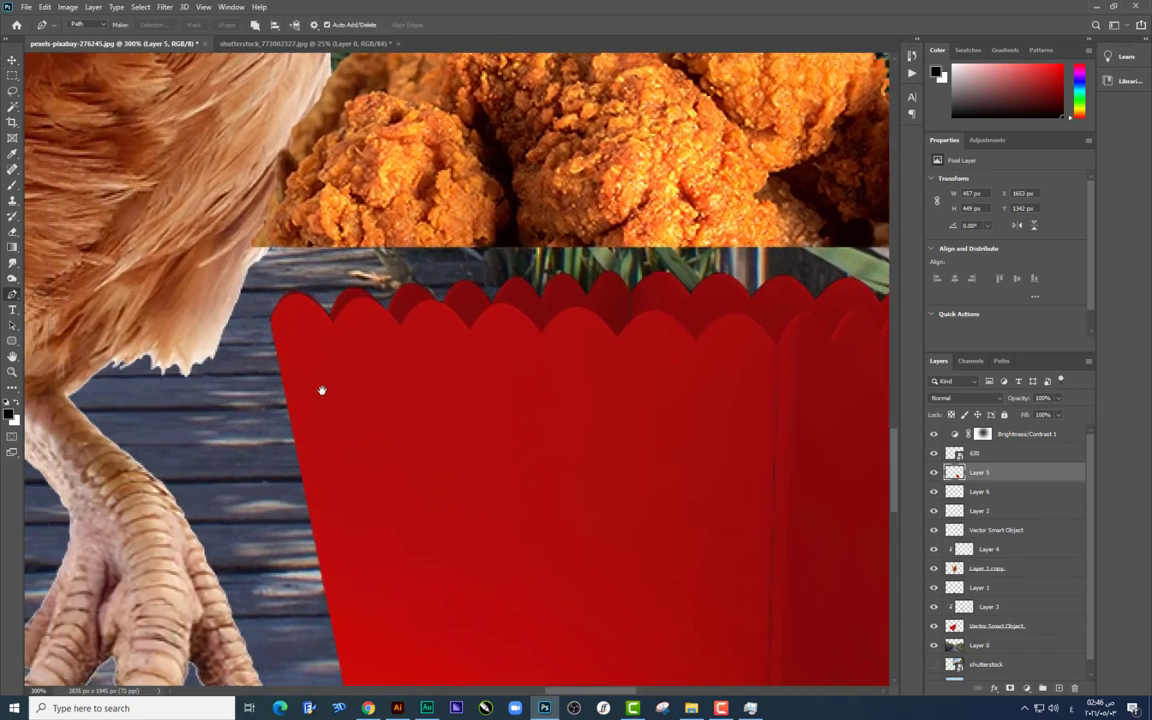
pyautogui.click(13, 107)
pyautogui.click(560, 405)
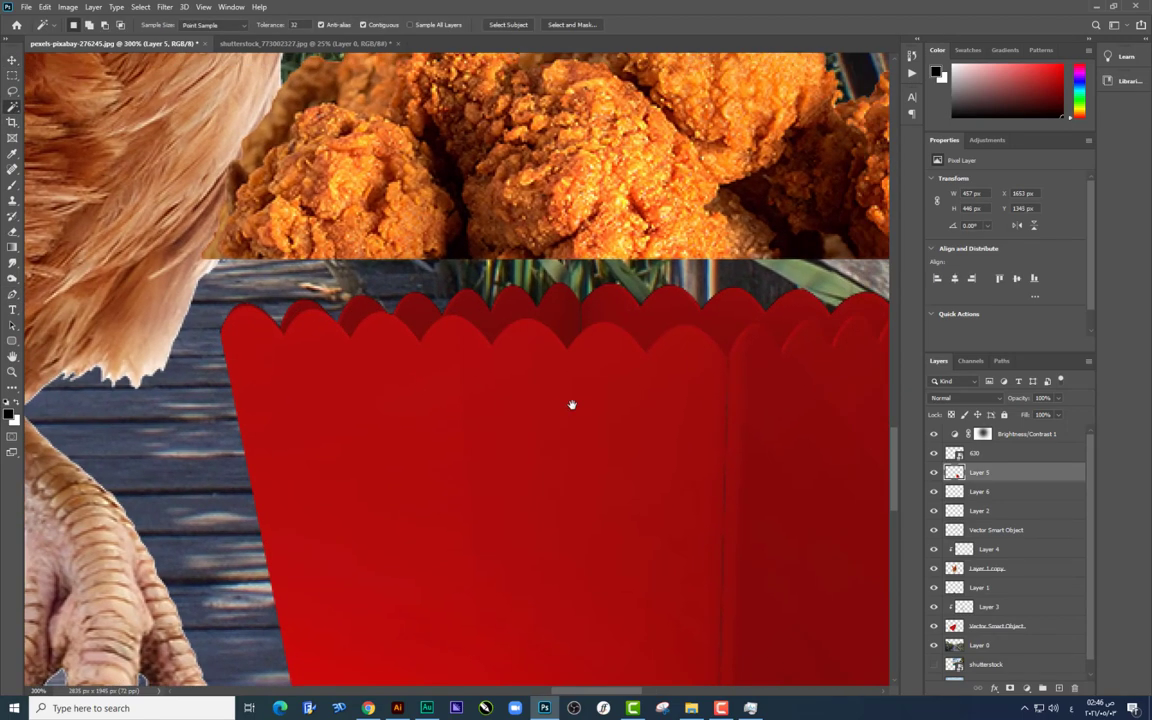
pyautogui.hscroll(5, 571, 404)
pyautogui.hotkey('ctrl', 'd')
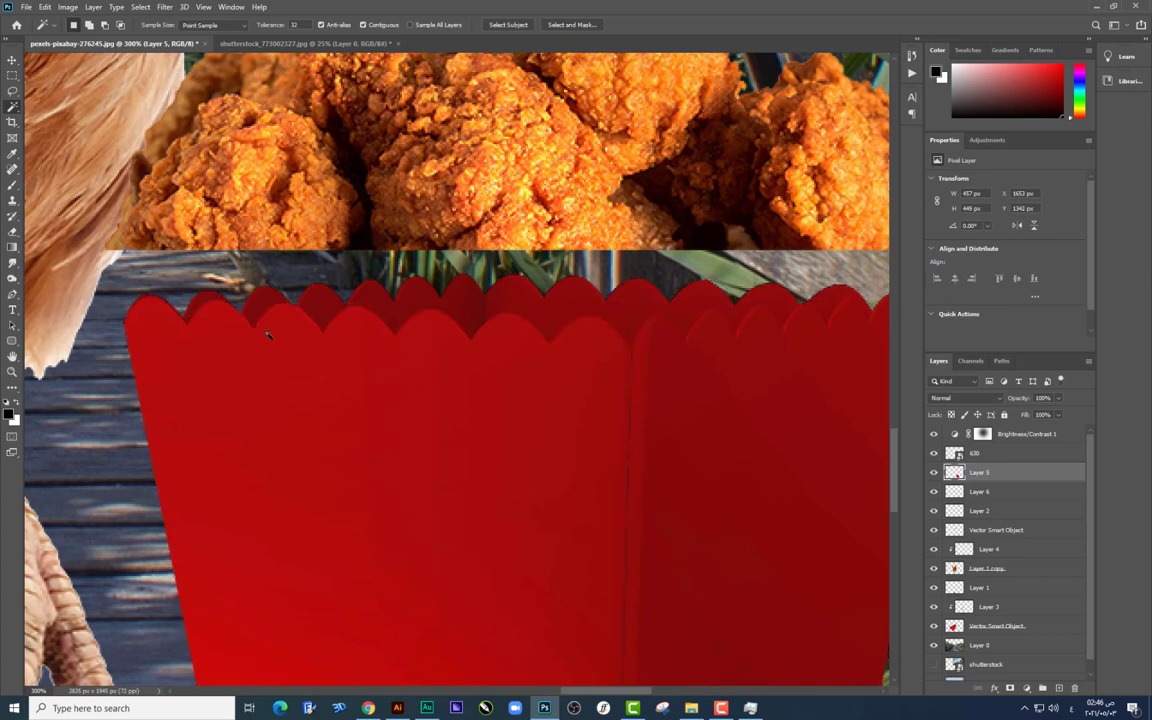
# Step: Lay curved Pen anchors along the scallops of the box's front top rim
pyautogui.click(12, 294)
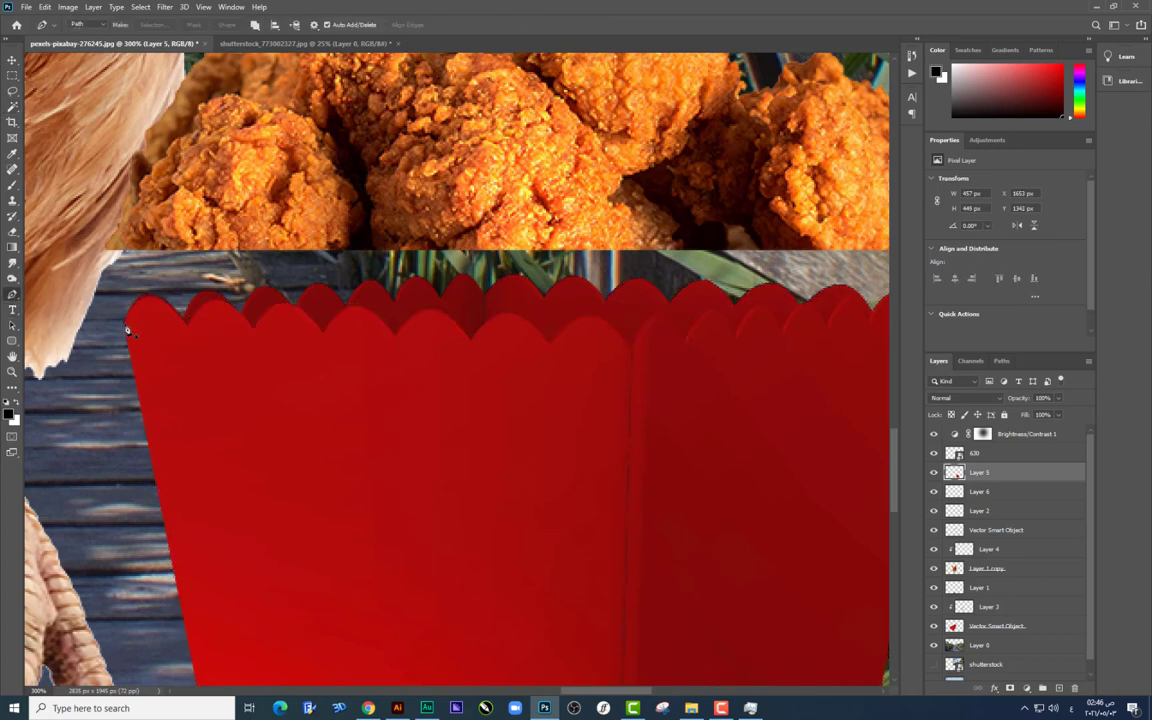
pyautogui.click(126, 324)
pyautogui.click(157, 296)
pyautogui.moveTo(186, 331)
pyautogui.mouseDown()
pyautogui.moveTo(256, 337)
pyautogui.moveTo(305, 305)
pyautogui.moveTo(333, 352)
pyautogui.mouseUp()
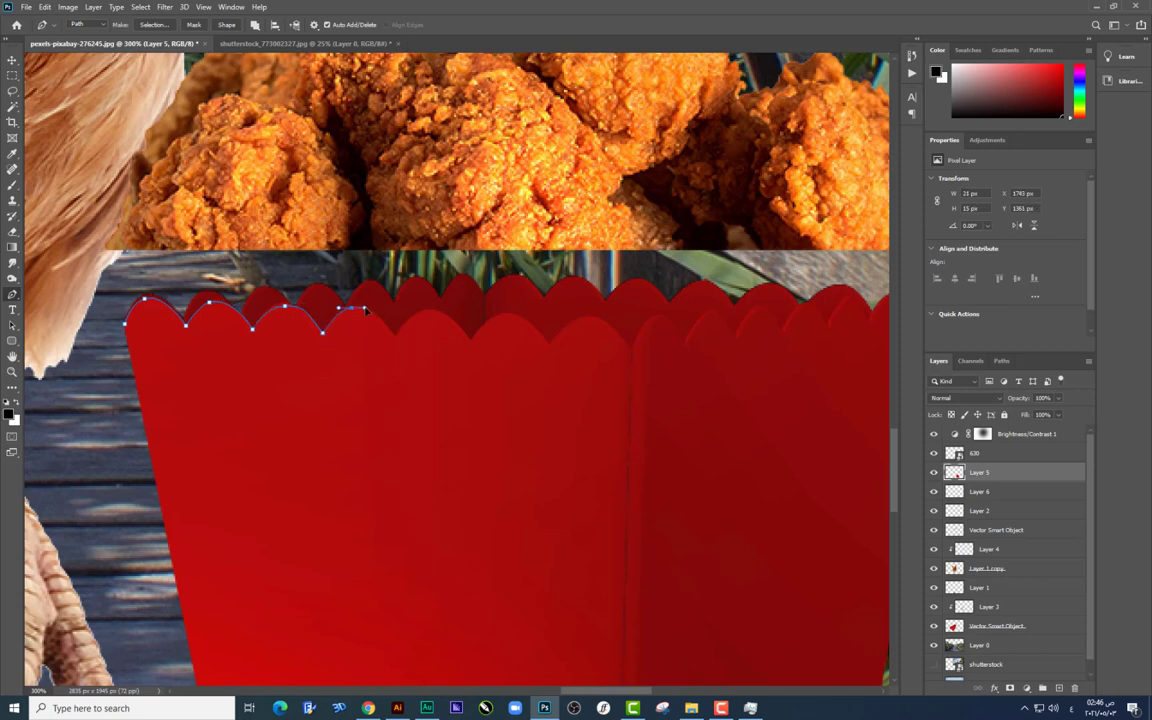
pyautogui.moveTo(393, 335); pyautogui.dragTo(402, 345)
pyautogui.keyDown('alt'); pyautogui.click(393, 336); pyautogui.keyUp('alt')
pyautogui.moveTo(440, 313); pyautogui.dragTo(438, 313)
pyautogui.keyDown('alt'); pyautogui.click(470, 341); pyautogui.keyUp('alt')
pyautogui.moveTo(549, 349)
pyautogui.mouseDown()
pyautogui.moveTo(563, 357)
pyautogui.moveTo(597, 320)
pyautogui.moveTo(643, 362)
pyautogui.moveTo(538, 290)
pyautogui.moveTo(551, 286)
pyautogui.mouseUp()
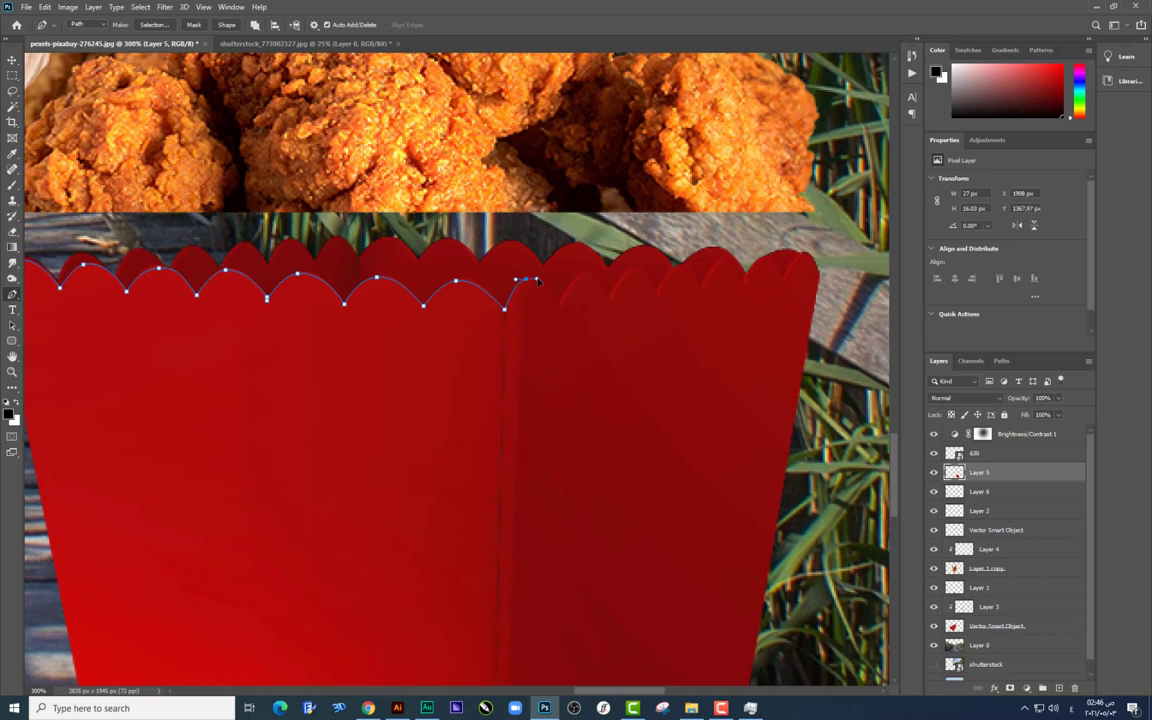
pyautogui.click(612, 298)
pyautogui.moveTo(635, 271); pyautogui.dragTo(655, 295)
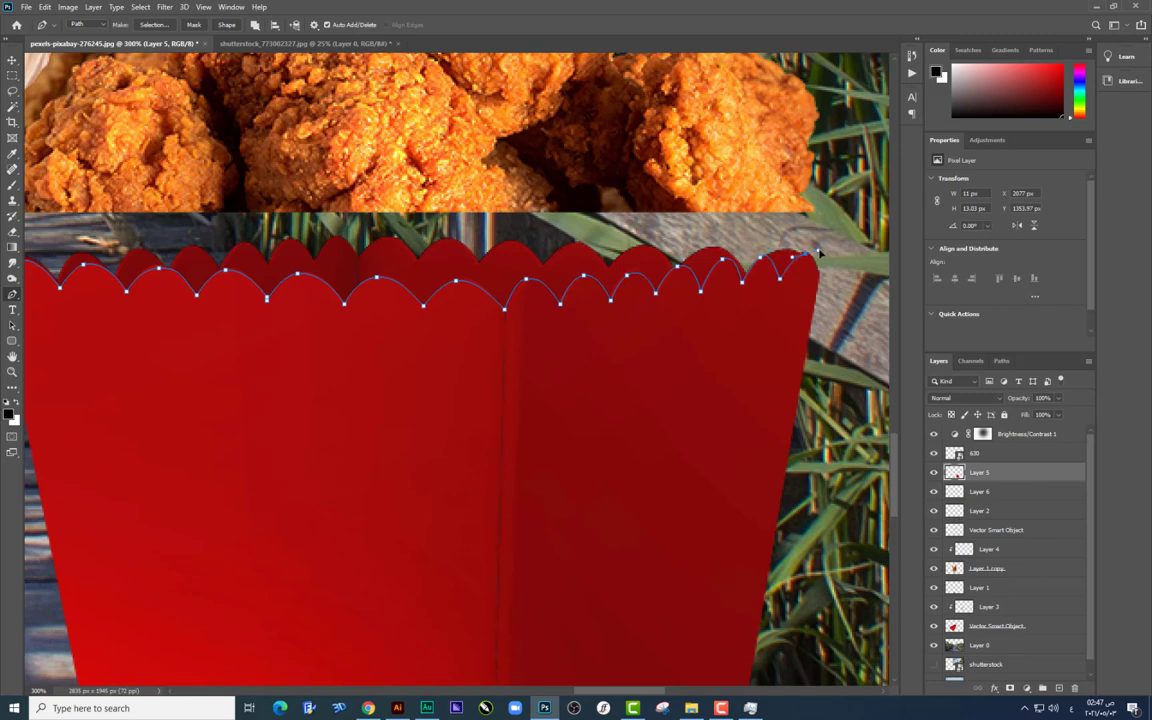
# Step: Pen-trace the red box's scalloped front rim and copy it onto its own Layer 7
pyautogui.click(849, 335)
pyautogui.scroll(-3, 633, 525)
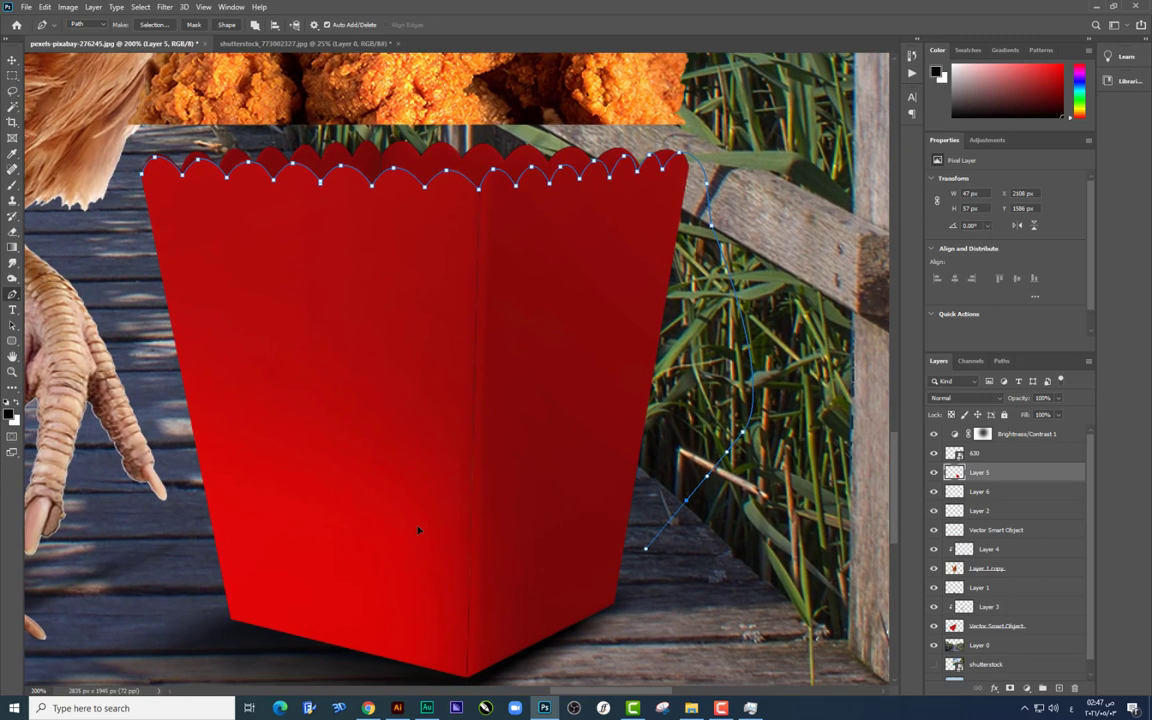
pyautogui.click(205, 480)
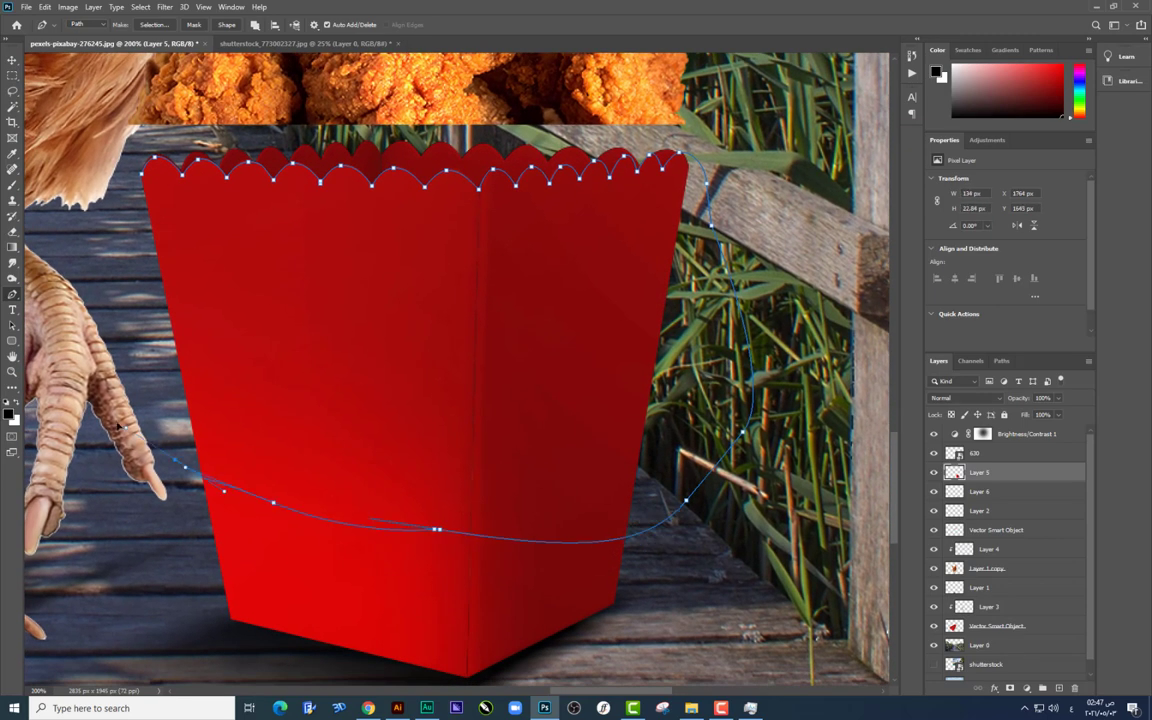
pyautogui.hotkey('ctrl', 'Return')
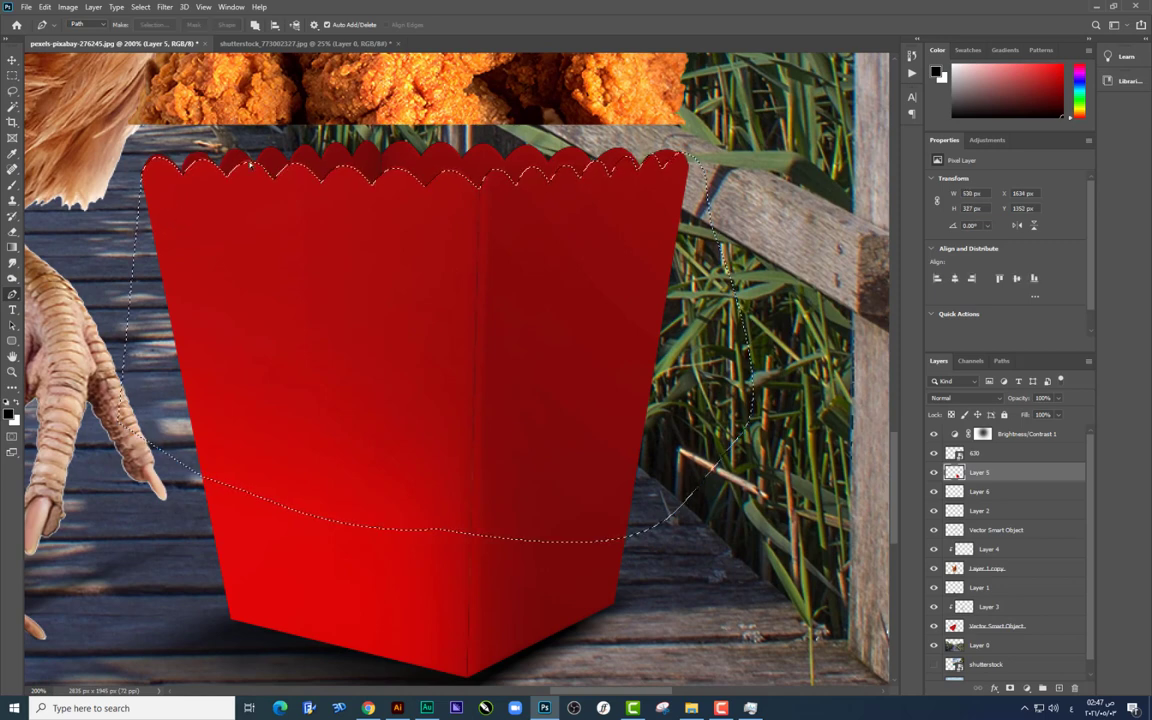
pyautogui.hotkey('ctrl', 'j')
pyautogui.press('v')
pyautogui.moveTo(498, 363); pyautogui.dragTo(681, 398)
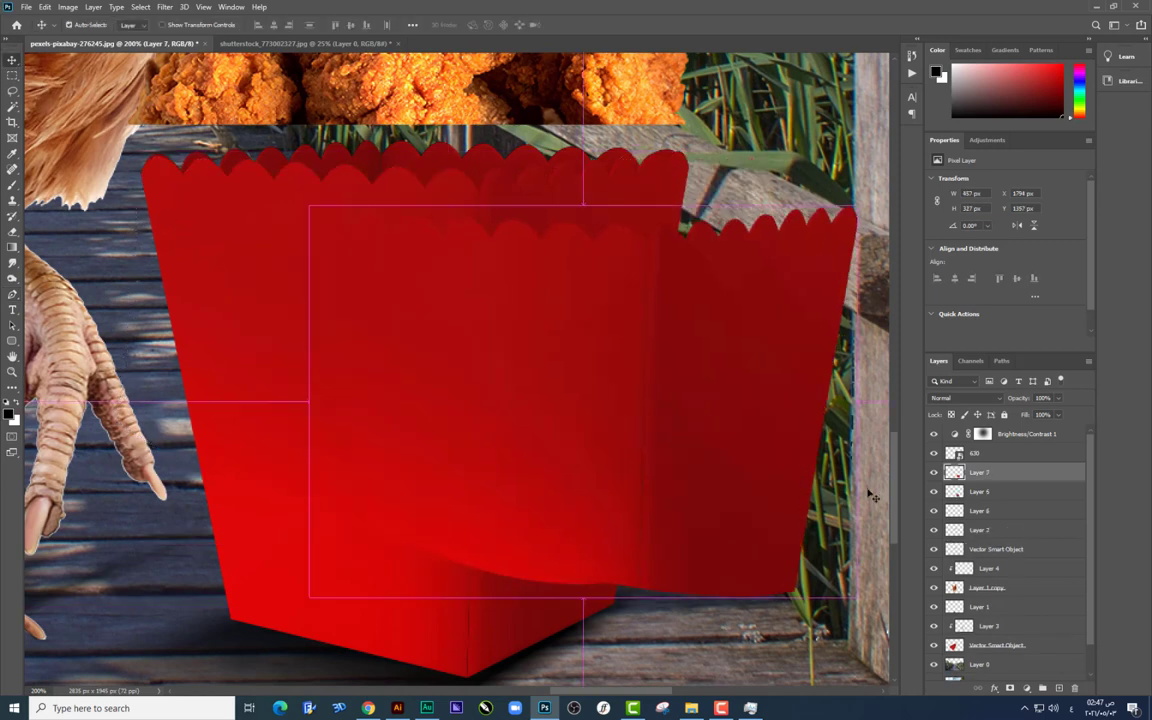
pyautogui.hotkey('ctrl', 'z')
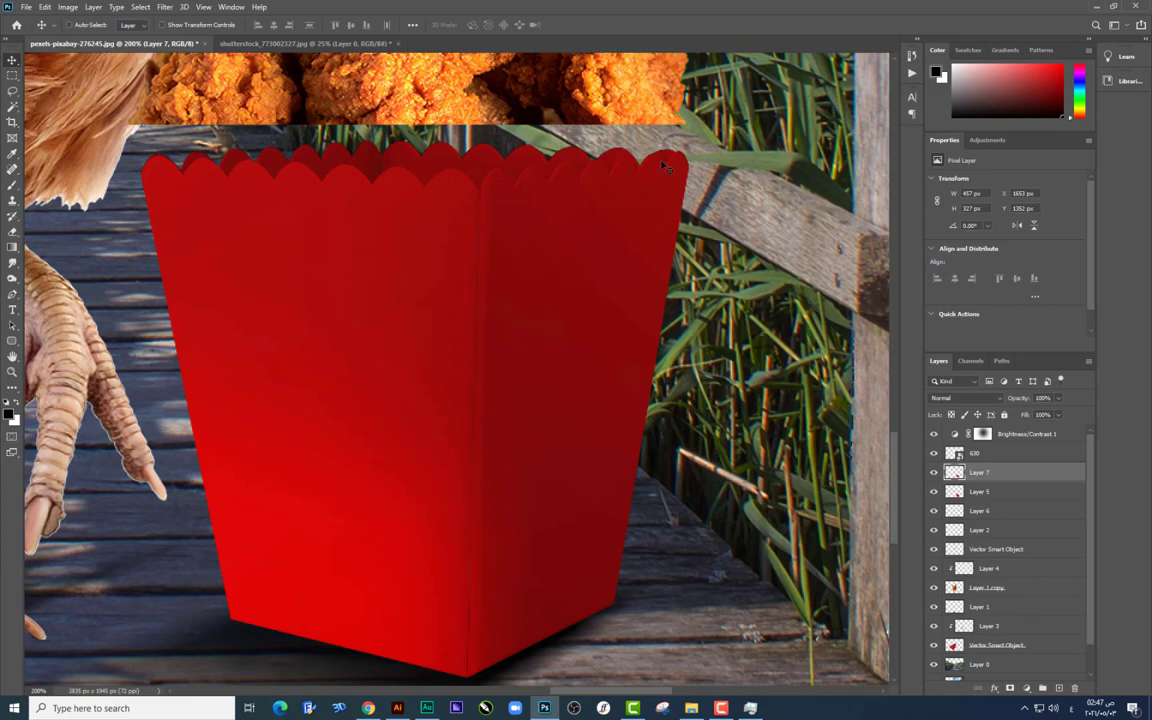
# Step: Lower the fried chicken into the box and stack the rim layer above it
pyautogui.click(975, 453)
pyautogui.hotkey('shift', 'Down')
pyautogui.hotkey('shift', 'Down')
pyautogui.hotkey('shift', 'Down')
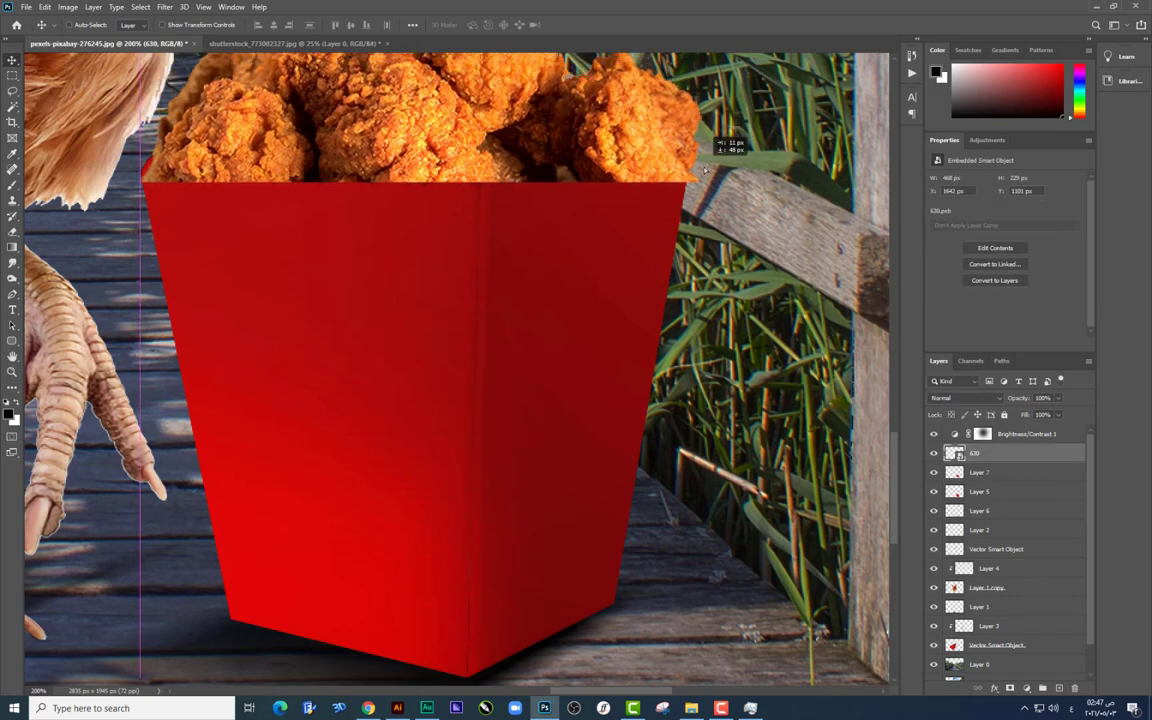
pyautogui.moveTo(979, 472); pyautogui.dragTo(979, 446)
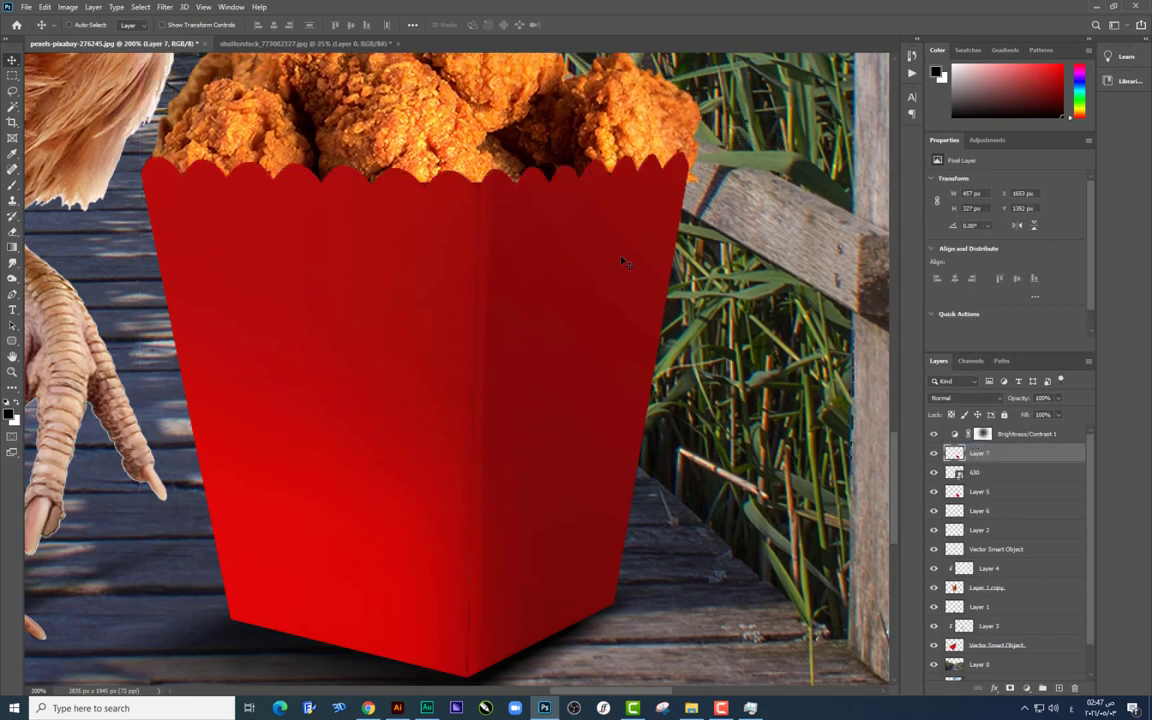
pyautogui.moveTo(625, 257); pyautogui.dragTo(648, 391)
# Step: Select the fried chicken layer 630 from the canvas layer list and free-transform it
pyautogui.rightClick(714, 290)
pyautogui.click(713, 283)
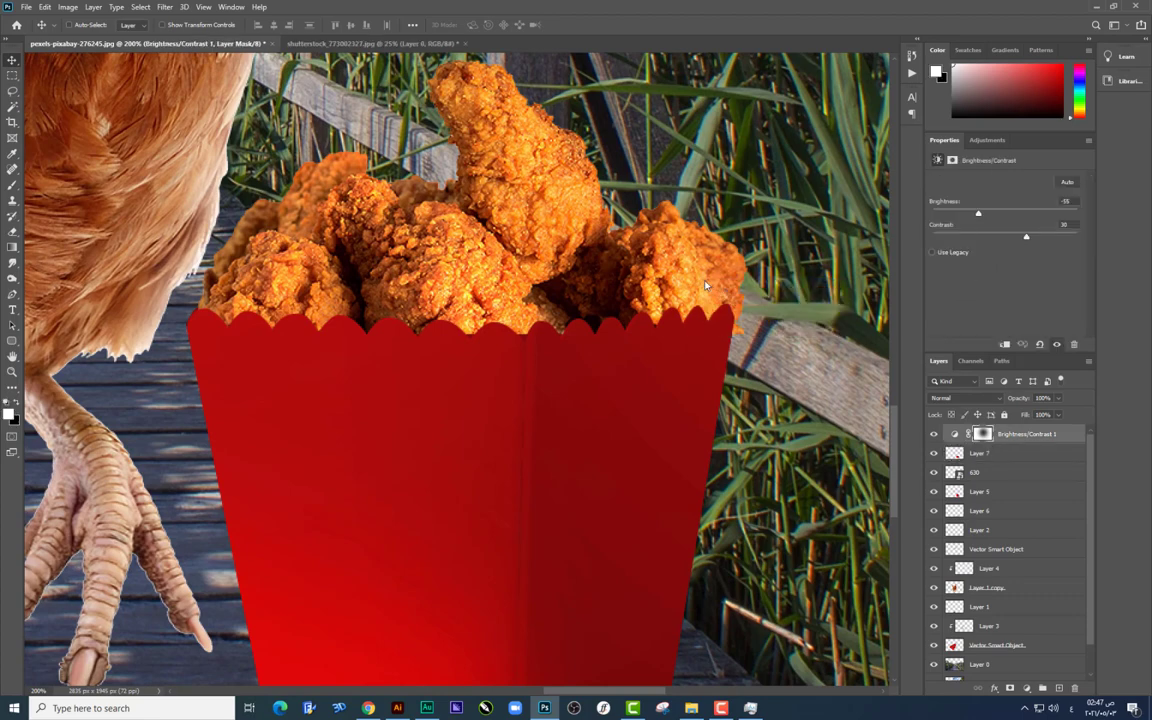
pyautogui.rightClick(705, 287)
pyautogui.click(730, 232)
pyautogui.hotkey('ctrl', 't')
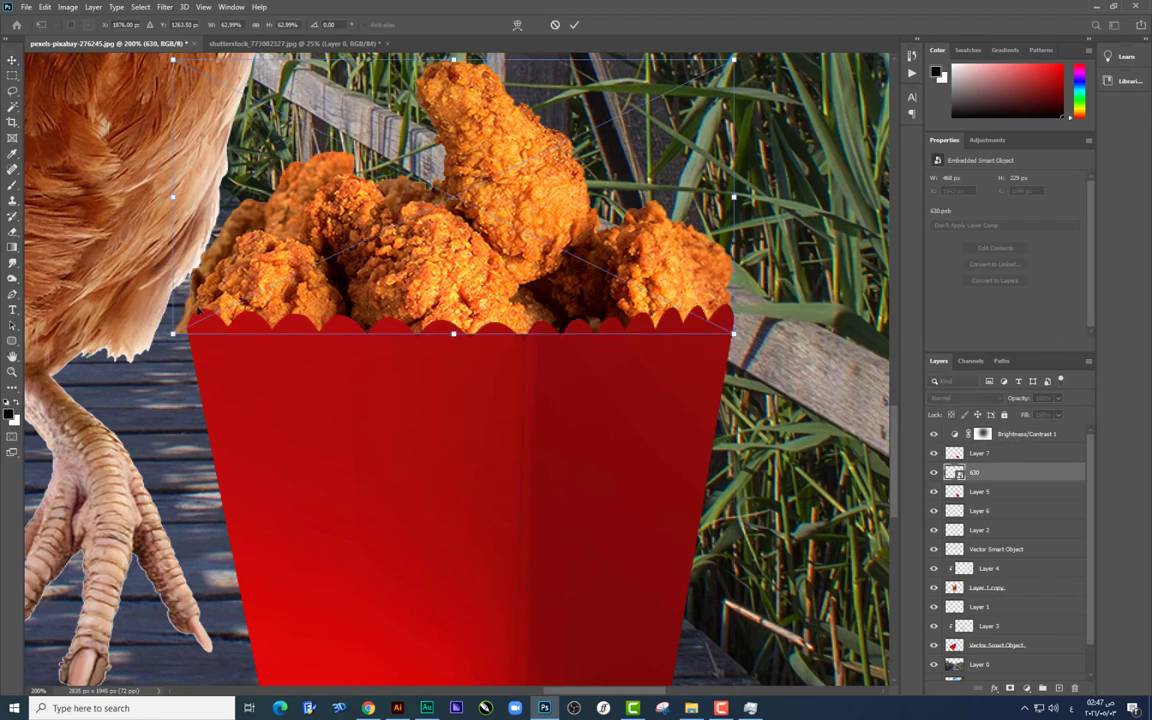
pyautogui.press('Return')
# Step: Rasterize the fried chicken layer with the Eraser, set the brush size, and fit the view
pyautogui.press('e')
pyautogui.click(191, 336)
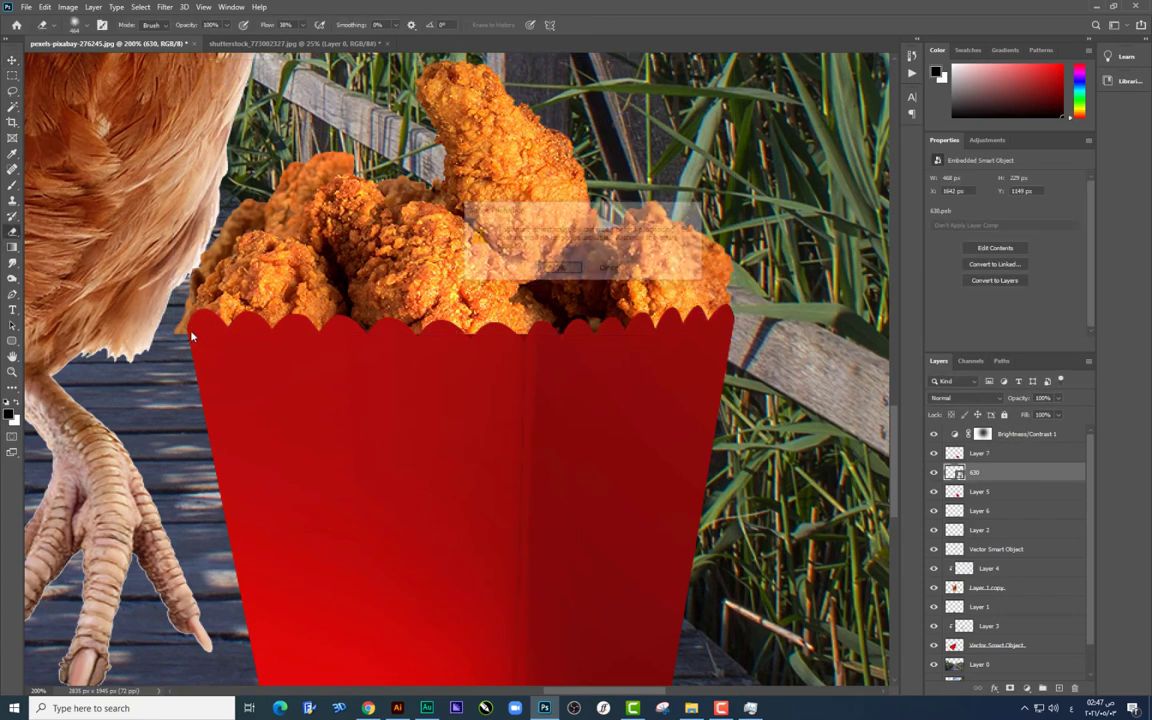
pyautogui.press('Return')
pyautogui.rightClick(191, 336)
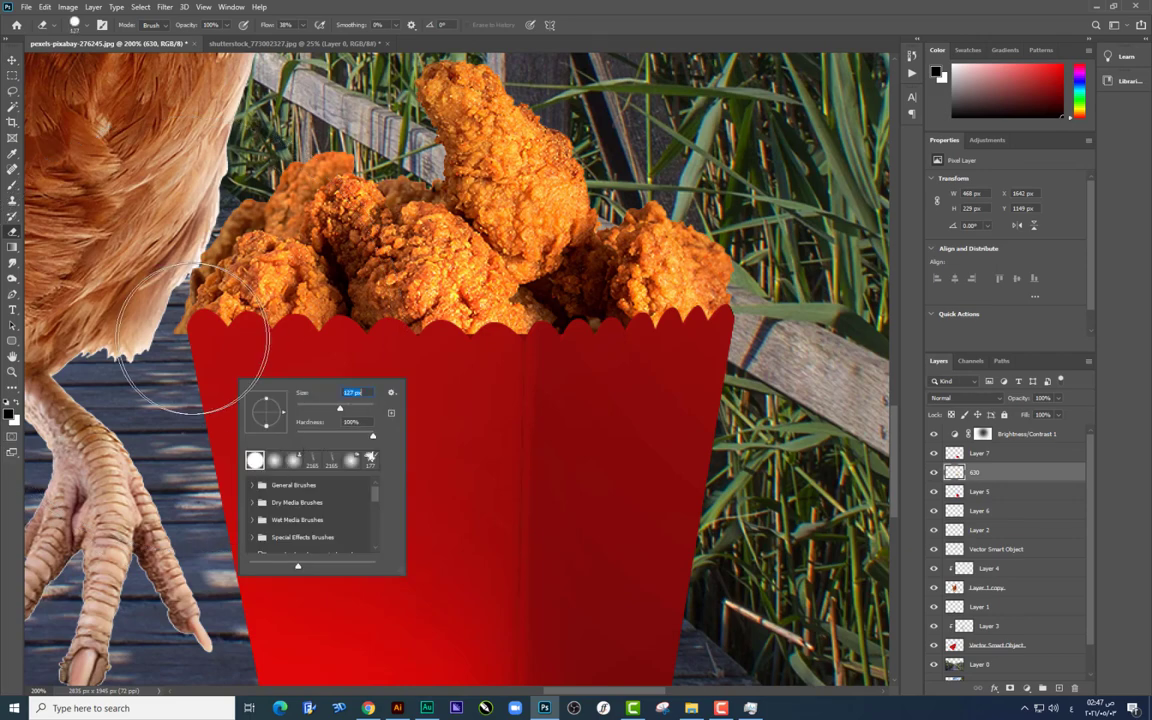
pyautogui.press('Return')
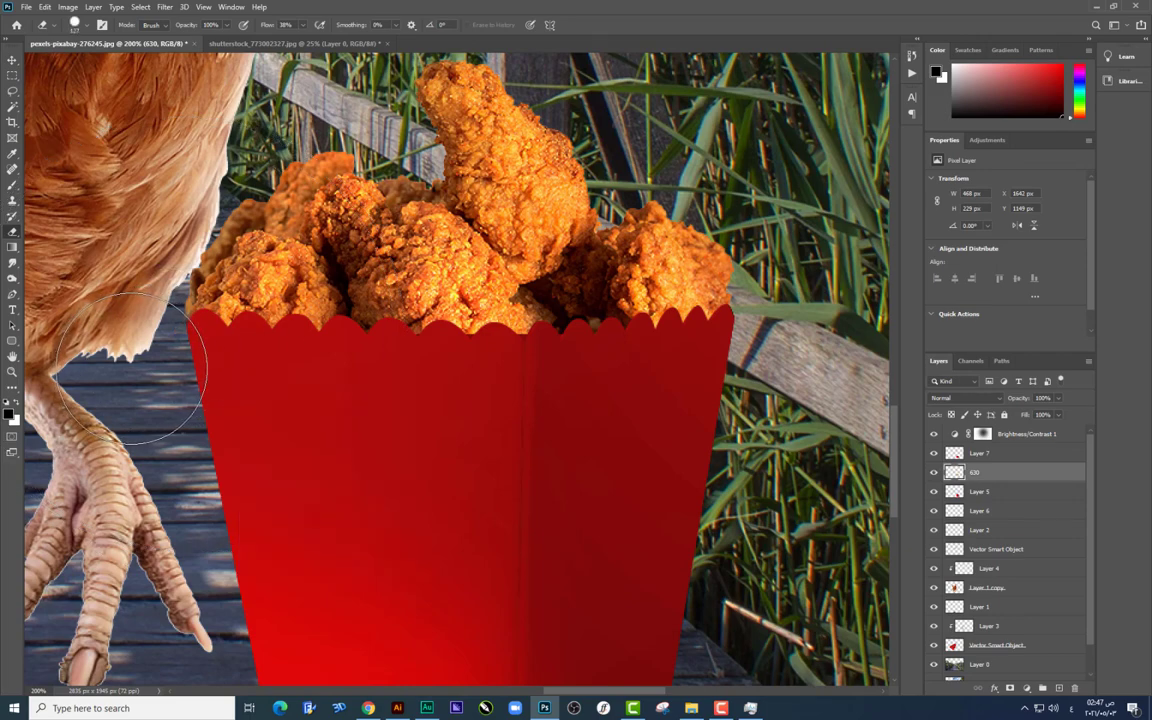
pyautogui.hotkey('ctrl', '0')
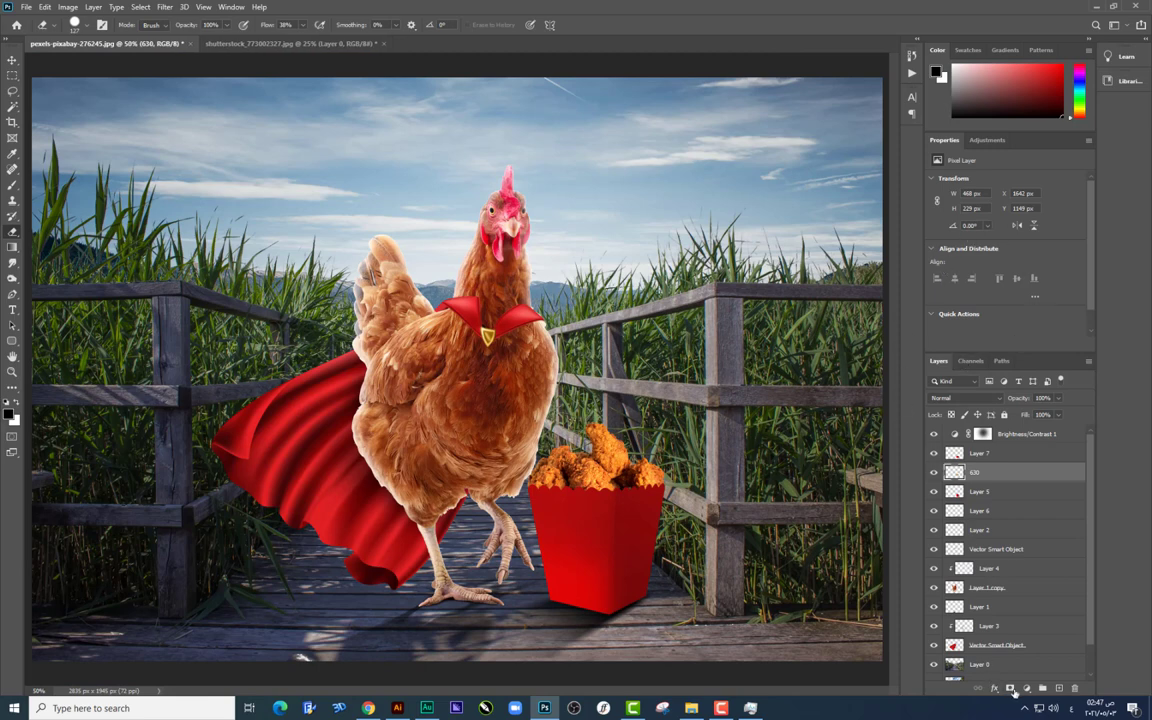
# Step: Clip a Brightness/Contrast adjustment (29, −3) to the fried chicken, then switch to the درس folder
pyautogui.click(1026, 689)
pyautogui.click(1052, 514)
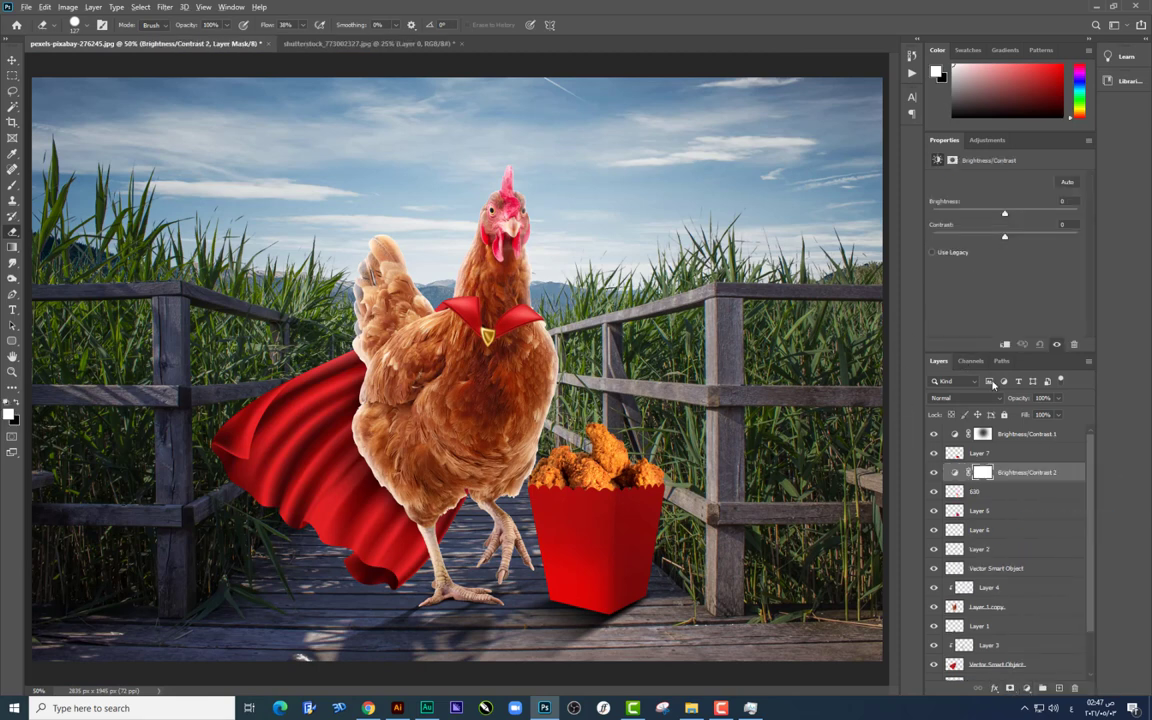
pyautogui.click(1005, 344)
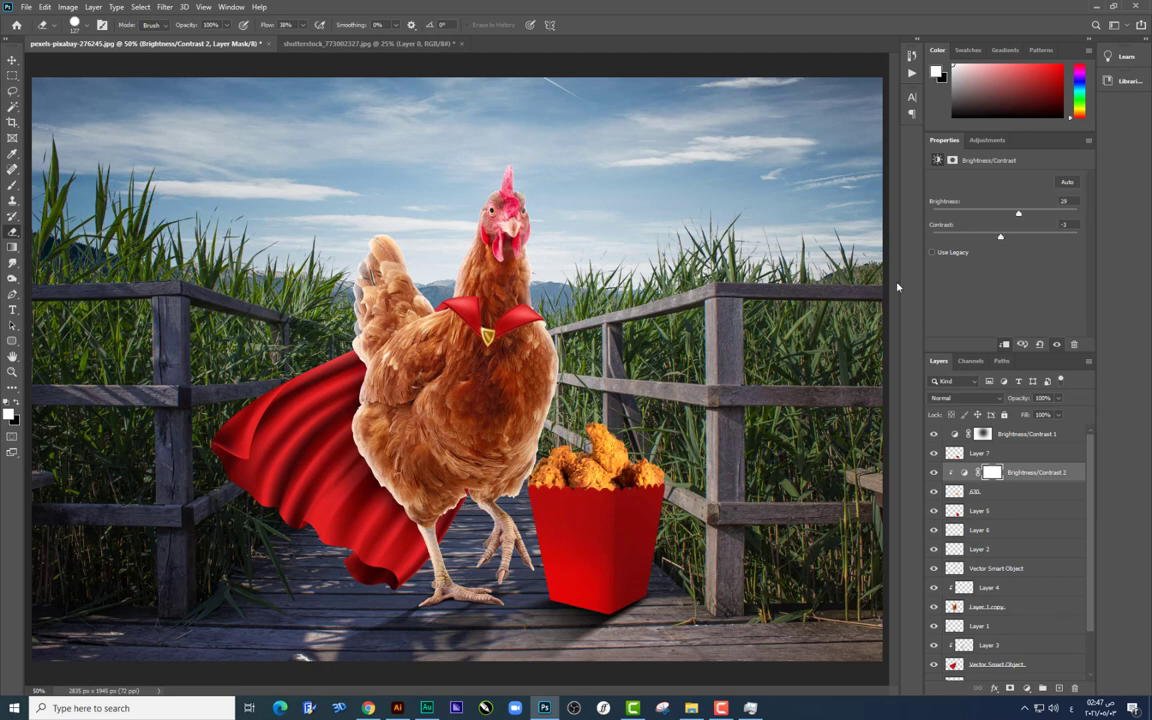
pyautogui.click(11, 60)
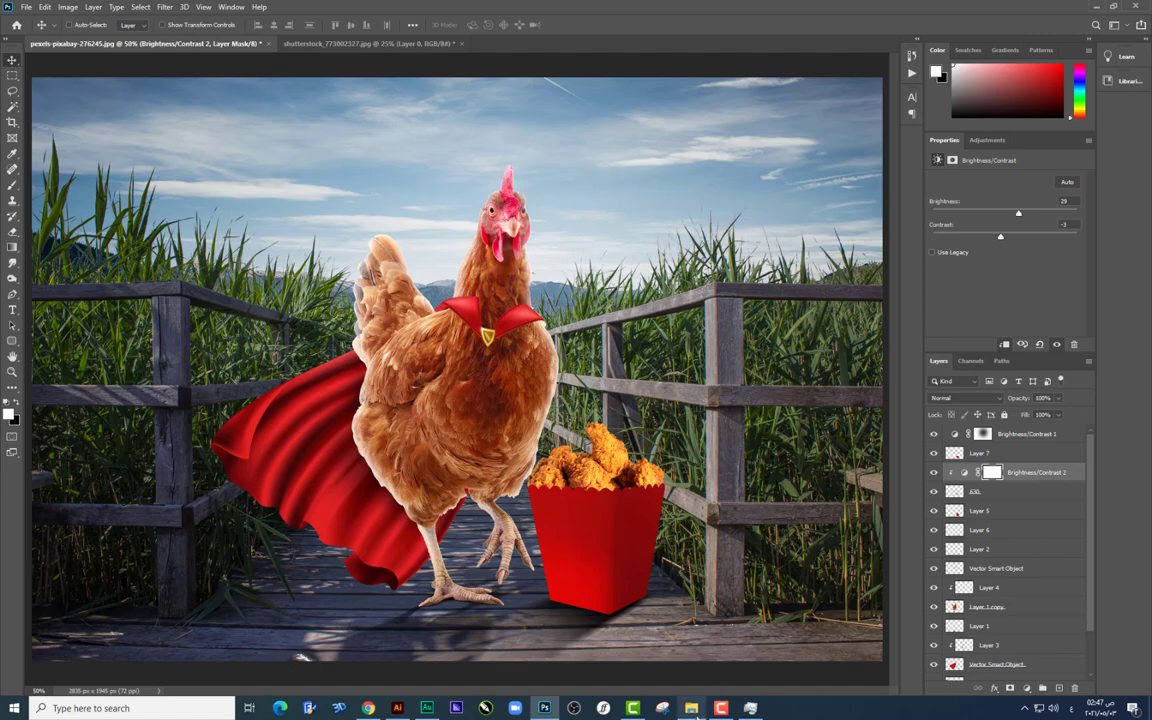
pyautogui.click(691, 708)
# Step: Place logo copy.png above the rim layer and skew it onto the bucket's front face
pyautogui.moveTo(725, 150)
pyautogui.mouseDown()
pyautogui.moveTo(456, 372)
pyautogui.moveTo(470, 380)
pyautogui.mouseUp()
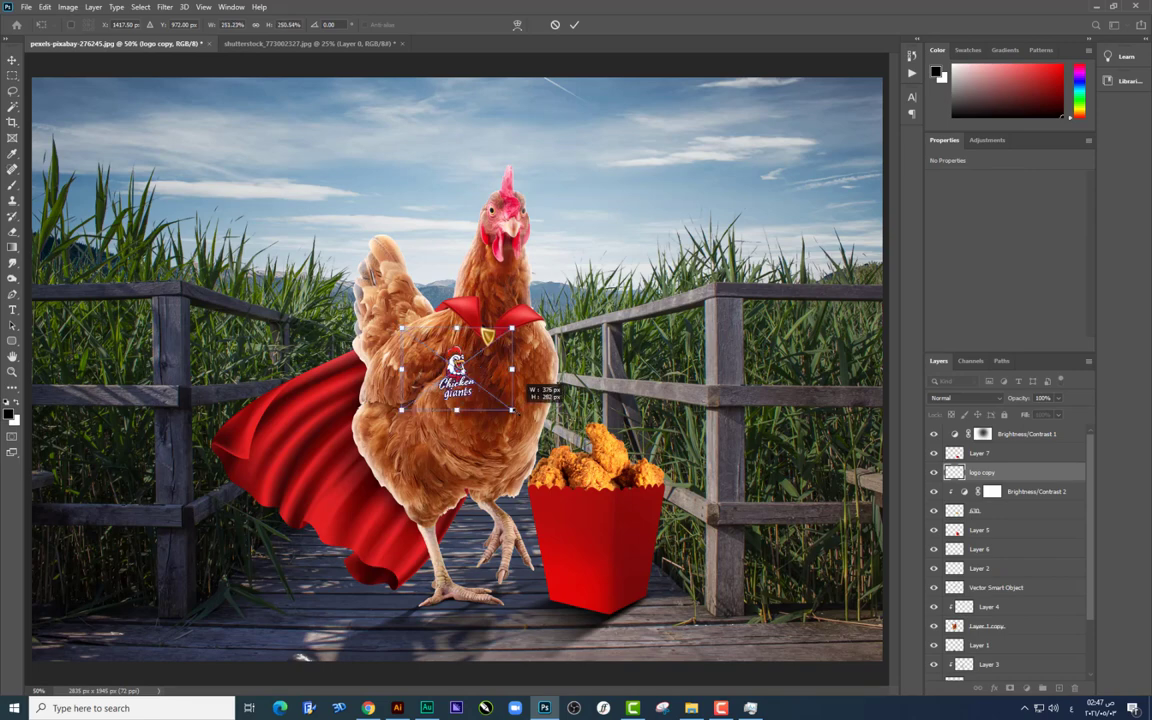
pyautogui.press('Return')
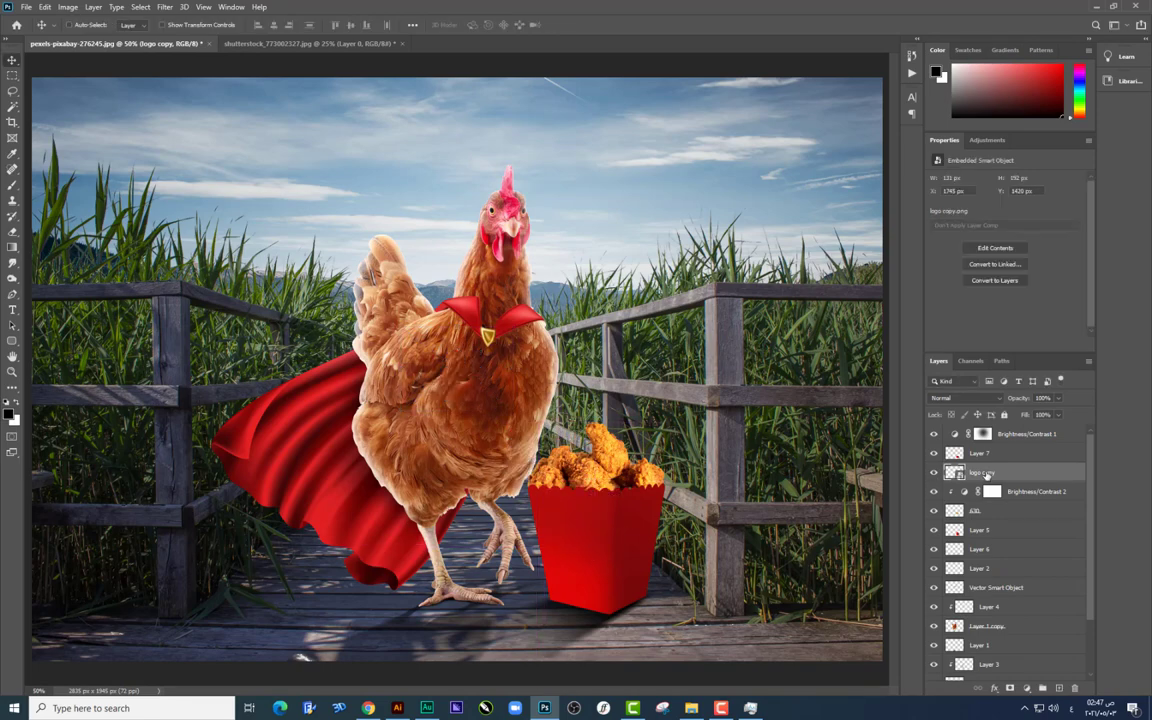
pyautogui.moveTo(986, 476); pyautogui.dragTo(986, 455)
pyautogui.hotkey('ctrl', 't')
pyautogui.moveTo(600, 540)
pyautogui.mouseDown()
pyautogui.moveTo(580, 550)
pyautogui.moveTo(597, 541)
pyautogui.mouseUp()
pyautogui.hotkey('ctrl', '+')
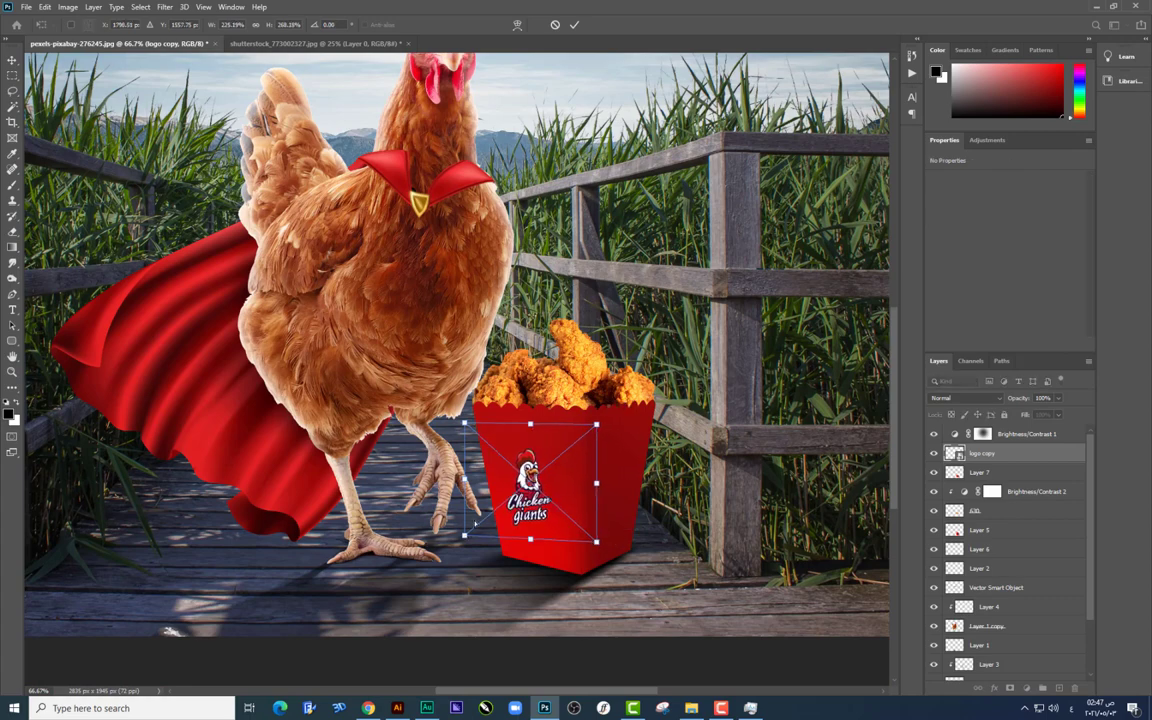
pyautogui.moveTo(475, 523); pyautogui.dragTo(477, 508)
pyautogui.moveTo(464, 422); pyautogui.dragTo(472, 413)
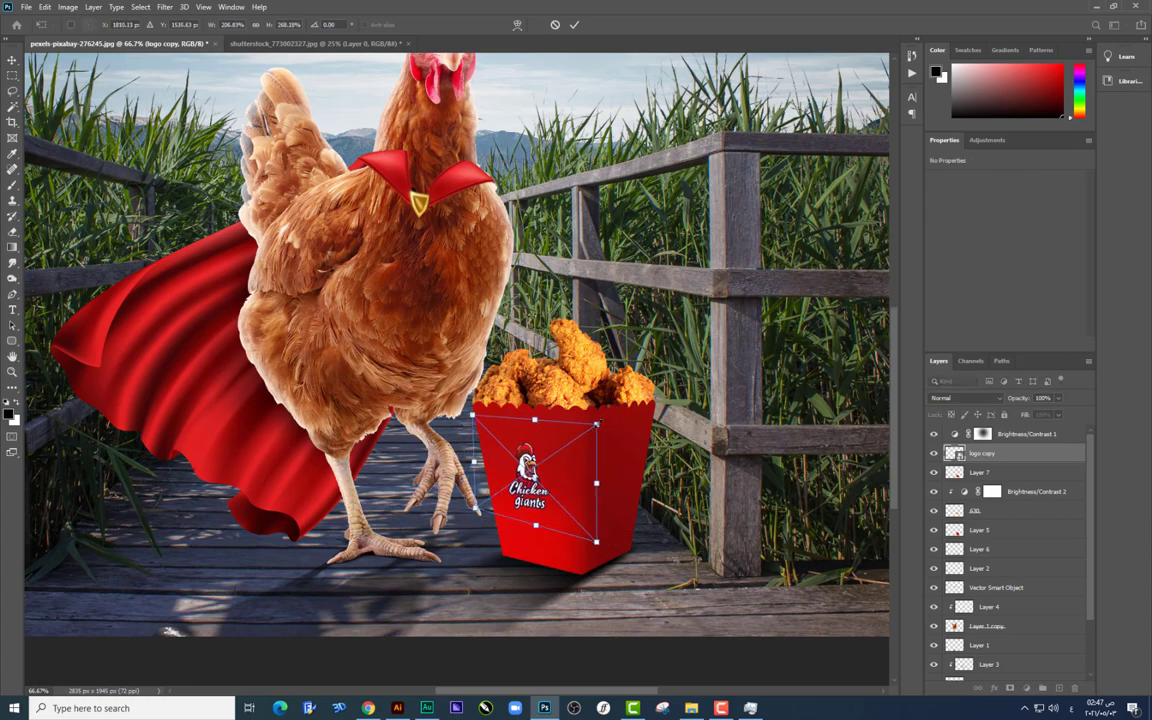
pyautogui.moveTo(477, 510); pyautogui.dragTo(605, 452)
pyautogui.press('Return')
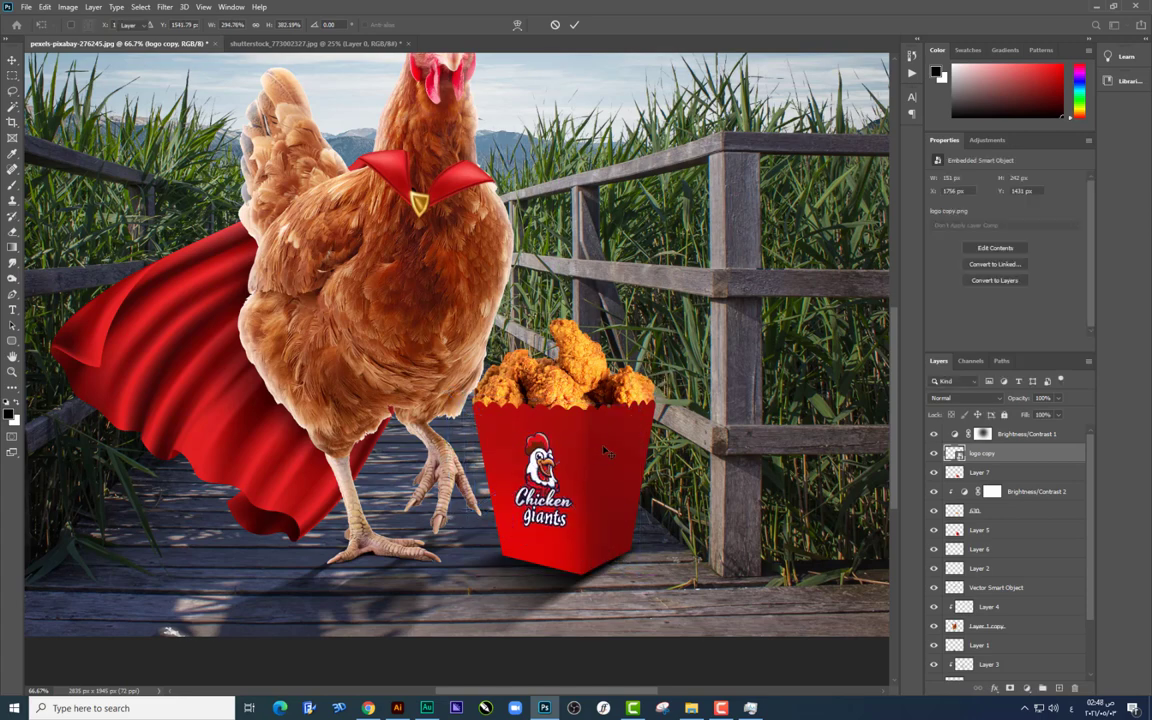
pyautogui.press('Return')
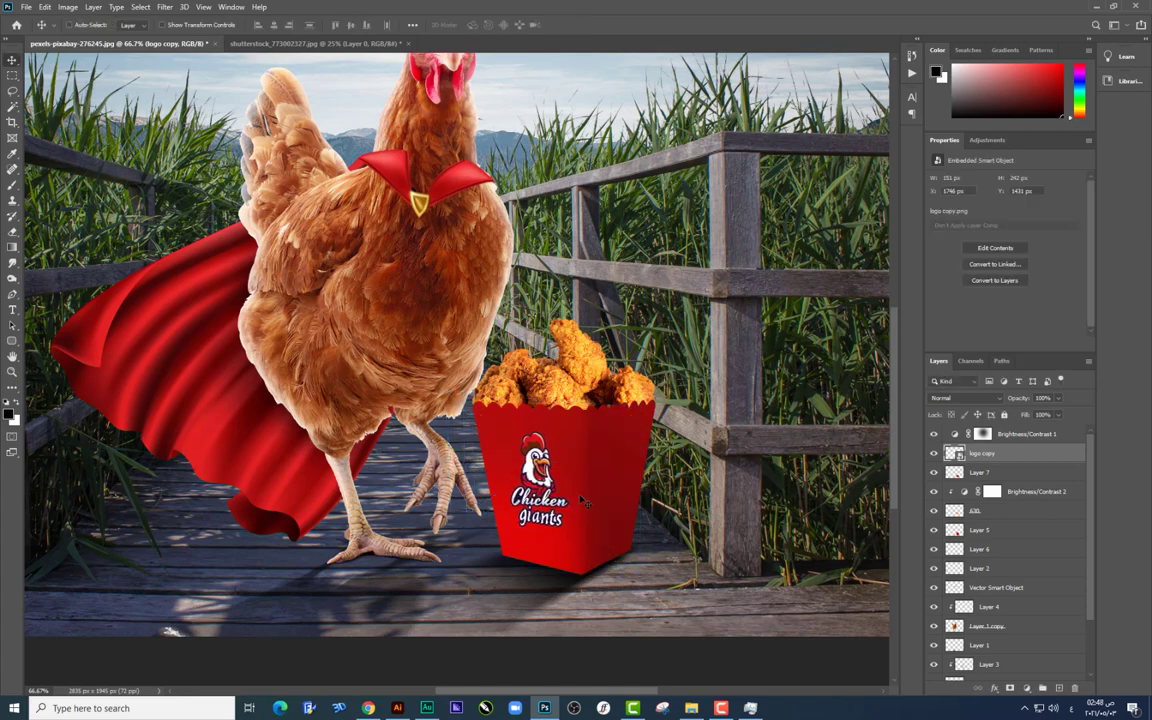
# Step: Duplicate the logo onto the bucket's right face and tilt it to match the side
pyautogui.hotkey('ctrl', 't')
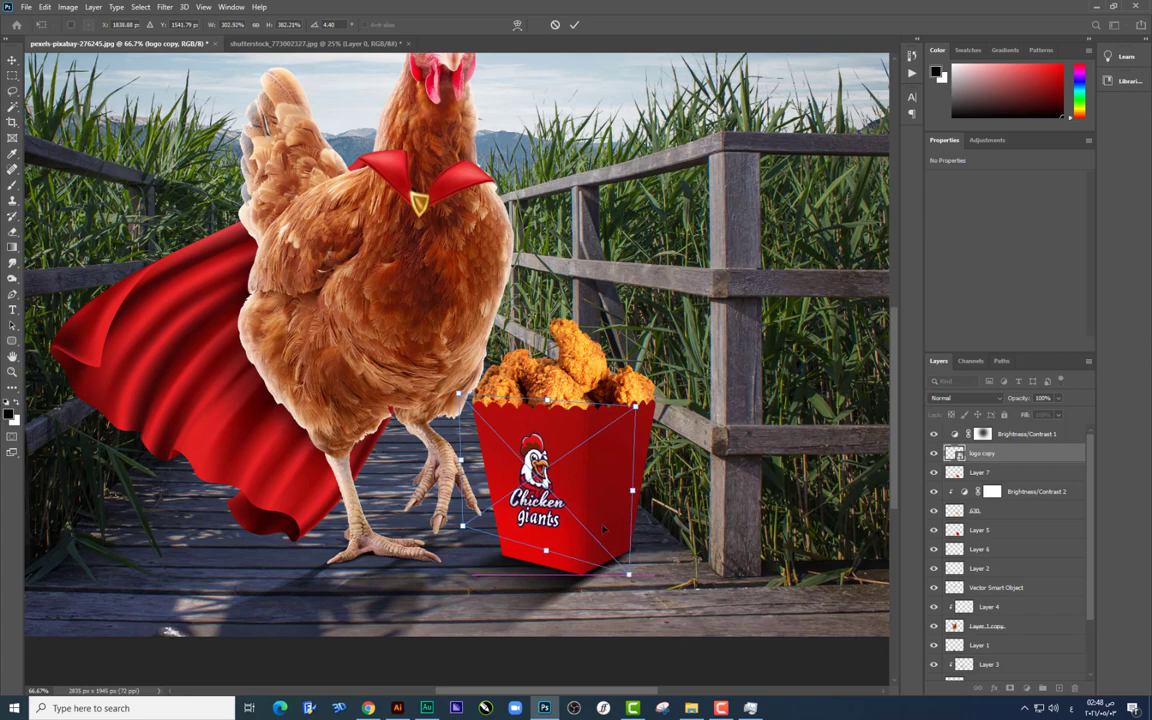
pyautogui.press('Return')
pyautogui.moveTo(537, 476); pyautogui.dragTo(614, 471)
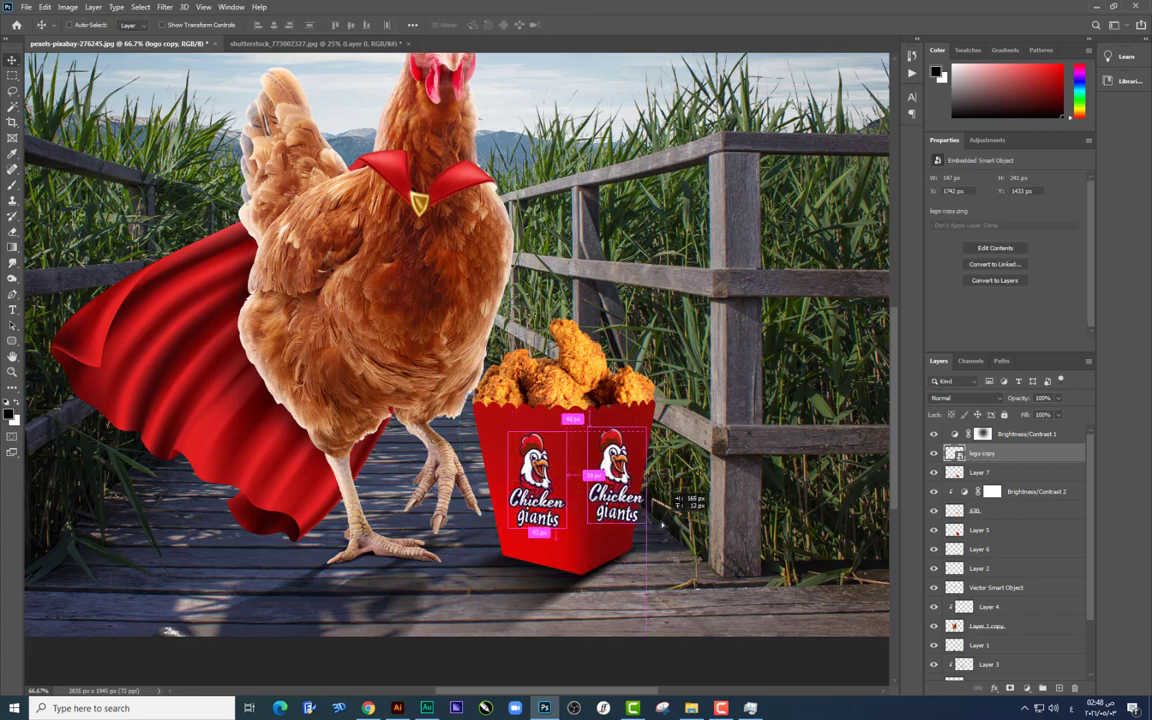
pyautogui.hotkey('ctrl', 't')
pyautogui.moveTo(690, 400)
pyautogui.mouseDown()
pyautogui.moveTo(712, 380)
pyautogui.moveTo(672, 436)
pyautogui.mouseUp()
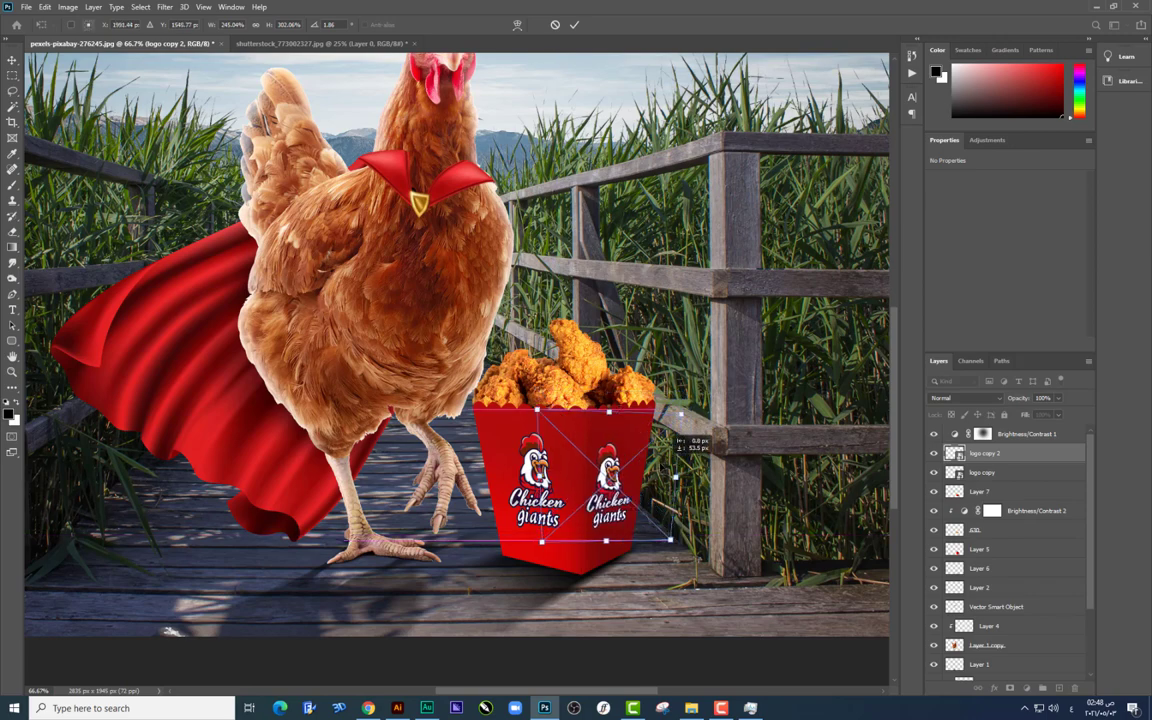
pyautogui.press('Return')
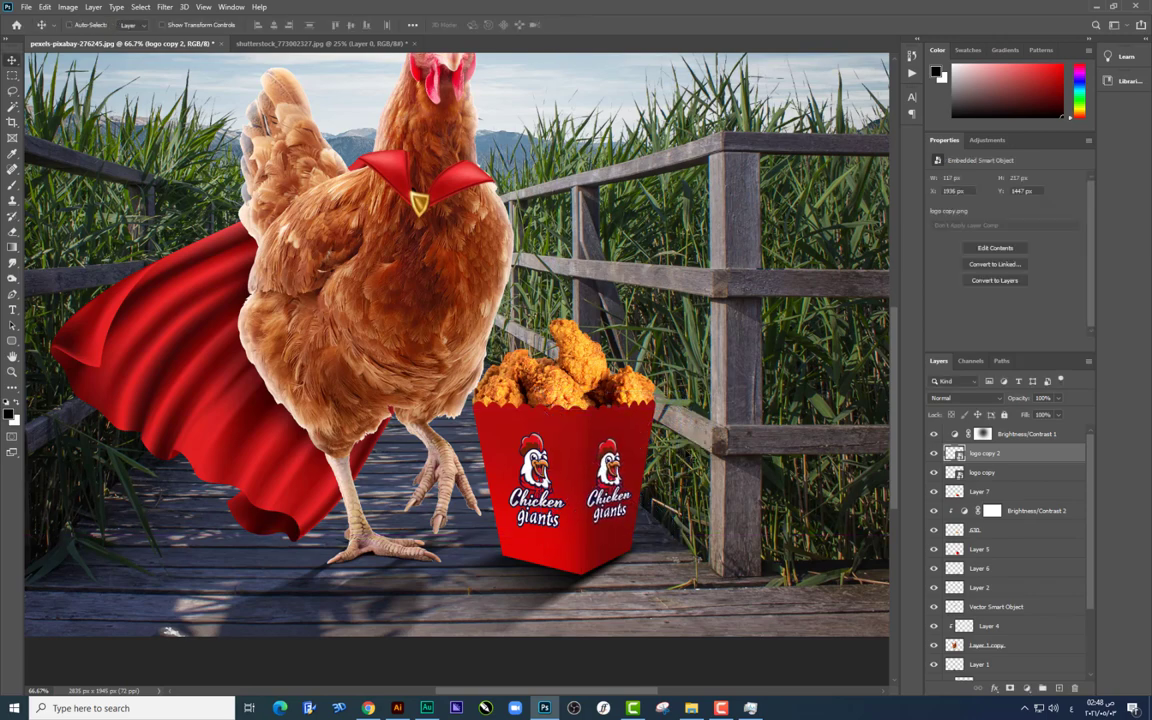
pyautogui.hotkey('ctrl', 't')
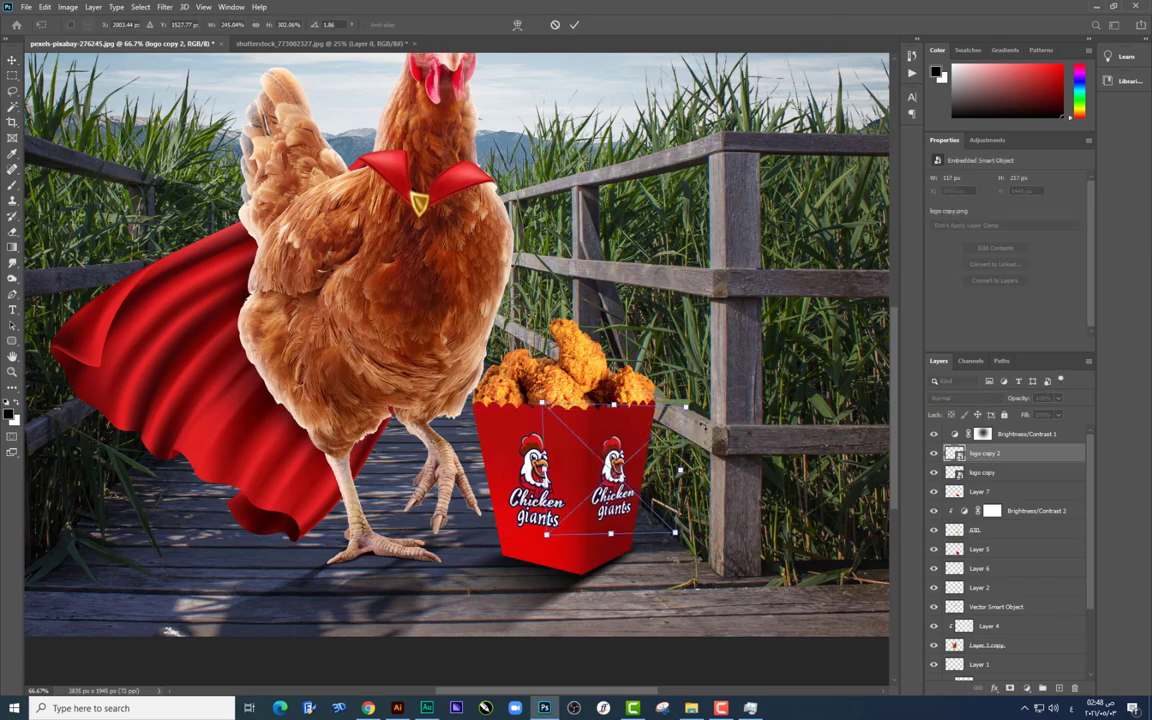
pyautogui.press('Return')
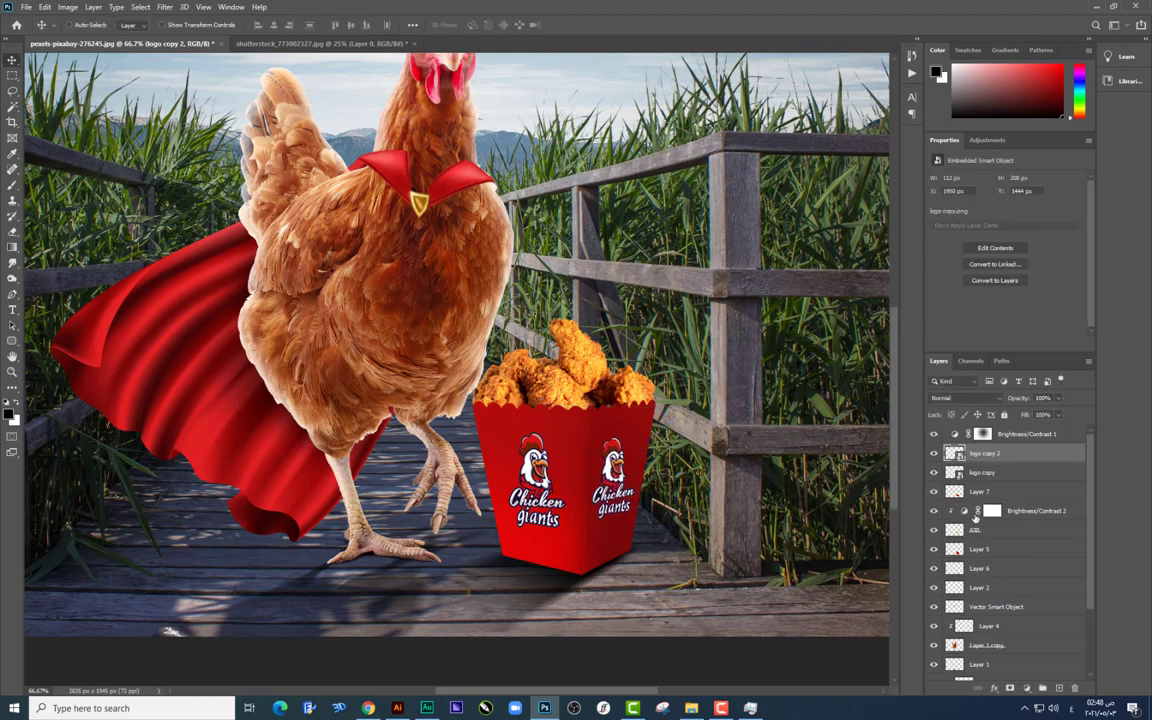
# Step: Narrow and skew logo copy 2 so it fits the bucket's right side
pyautogui.click(981, 473)
pyautogui.hotkey('ctrl', 't')
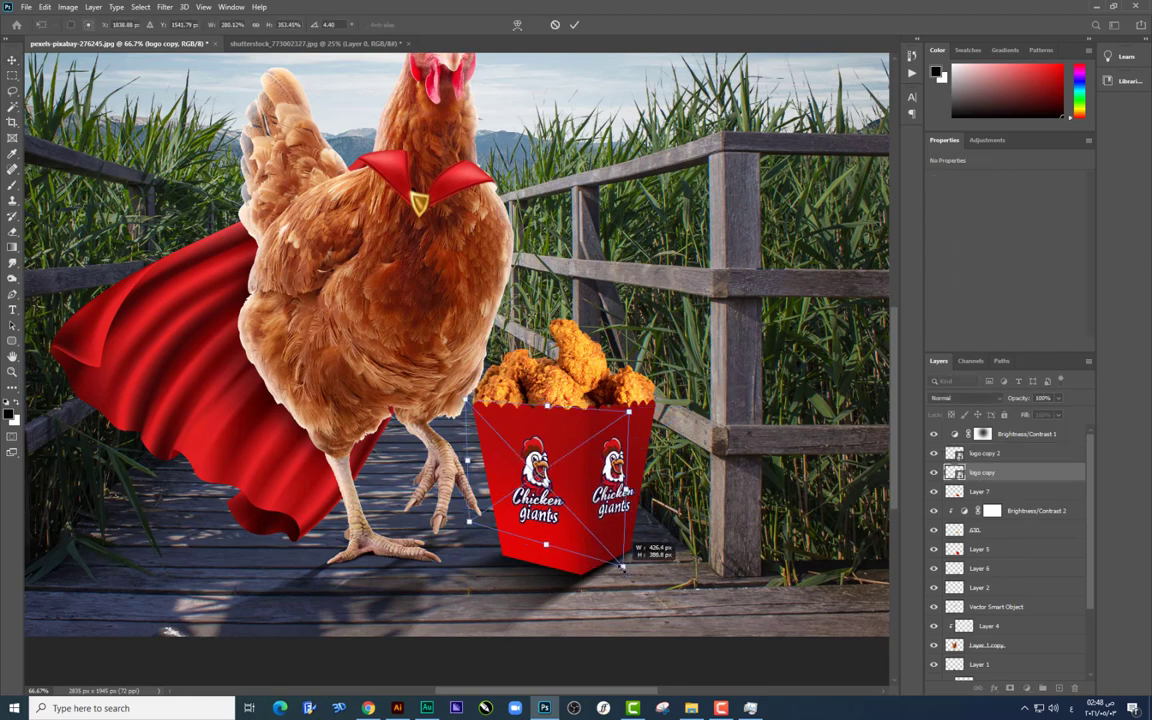
pyautogui.press('Return')
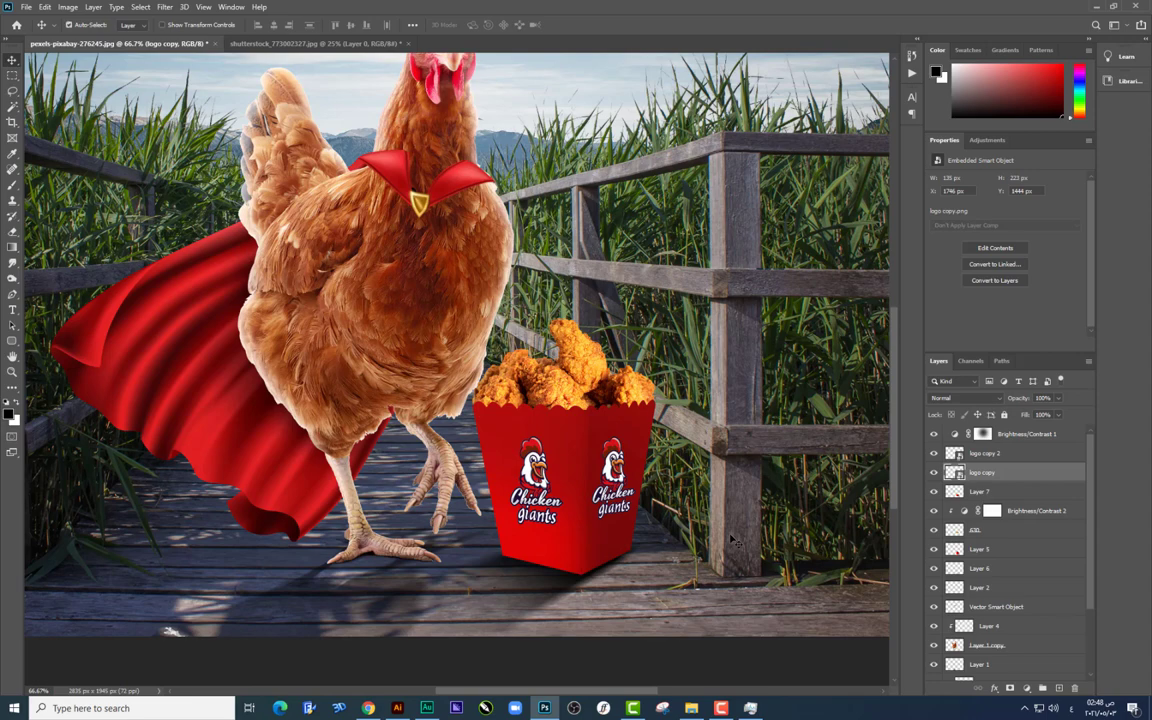
pyautogui.scroll(-1, 731, 540)
pyautogui.scroll(1, 645, 487)
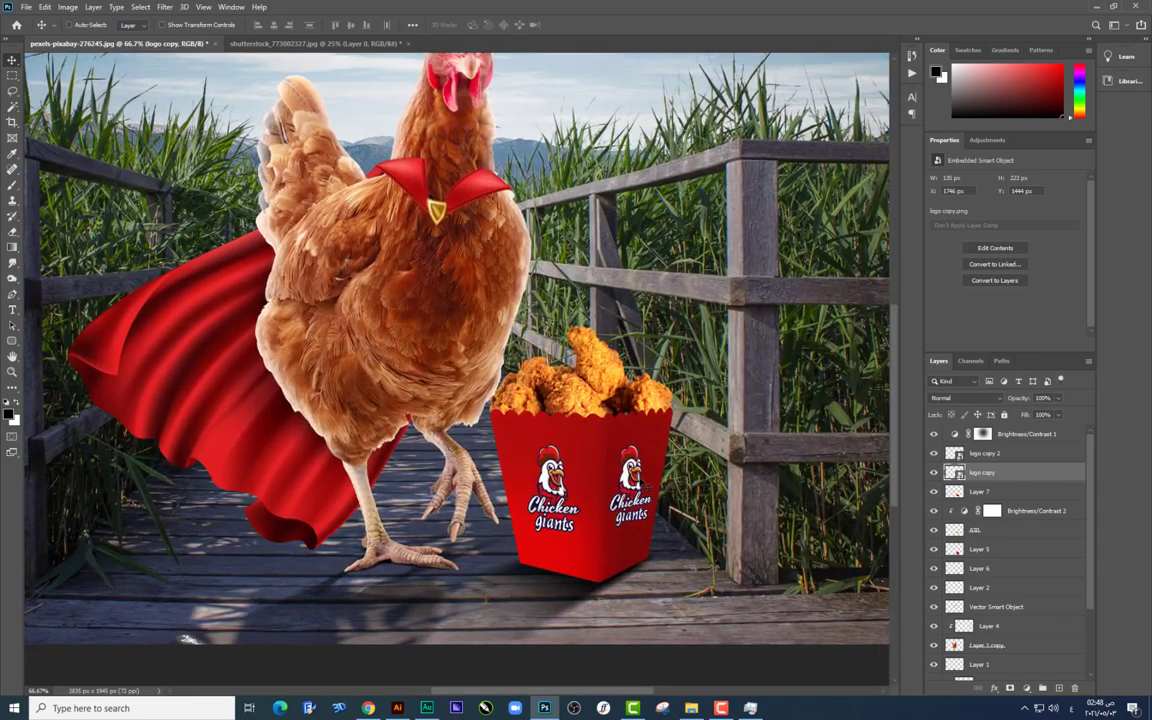
pyautogui.rightClick(645, 487)
pyautogui.click(665, 489)
pyautogui.hotkey('ctrl', 't')
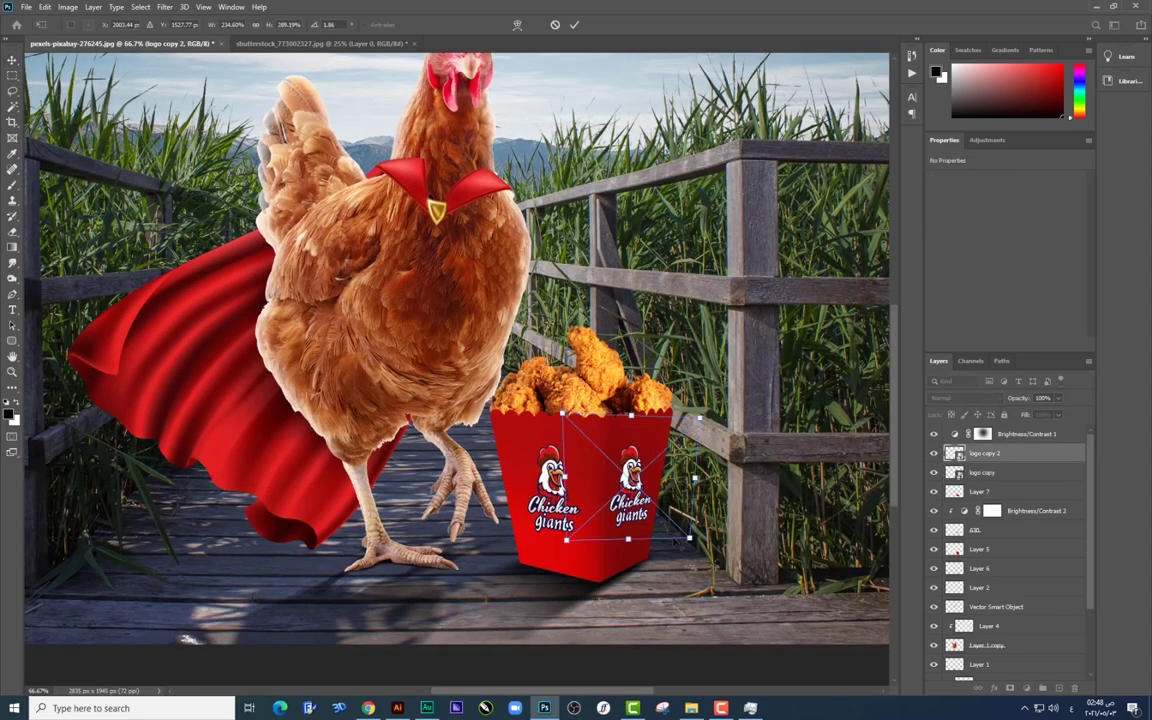
pyautogui.moveTo(689, 538); pyautogui.dragTo(680, 533)
pyautogui.moveTo(699, 418); pyautogui.dragTo(684, 418)
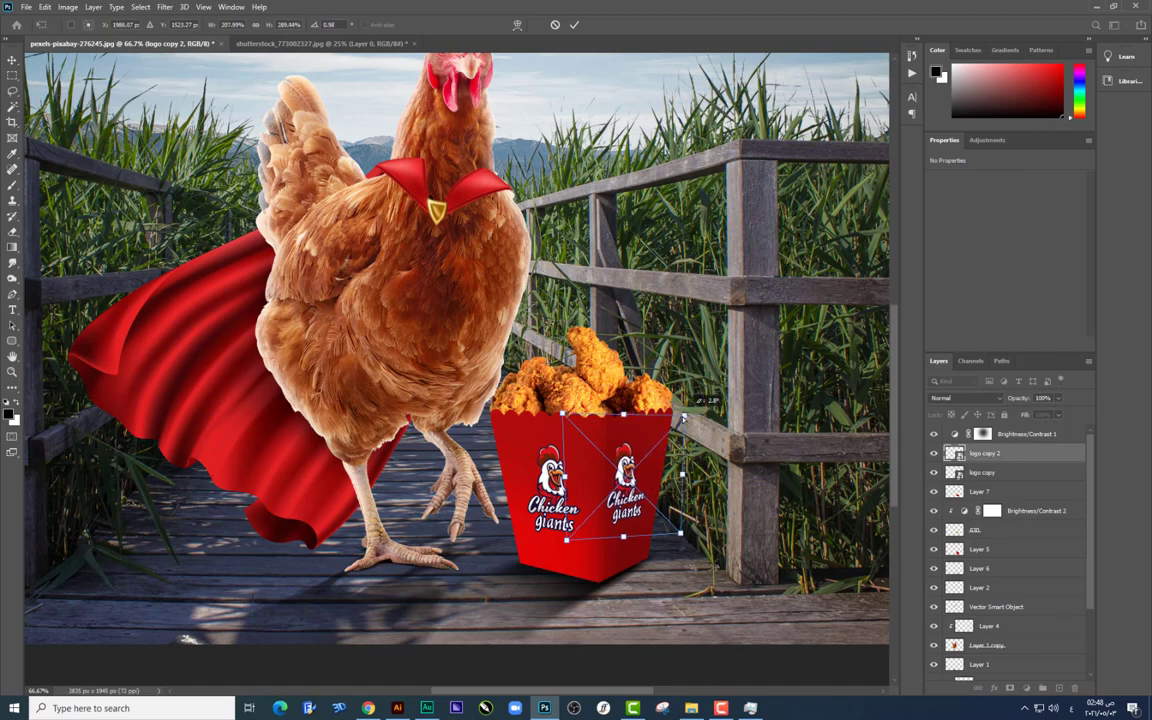
pyautogui.press('Return')
pyautogui.moveTo(657, 476); pyautogui.dragTo(660, 476)
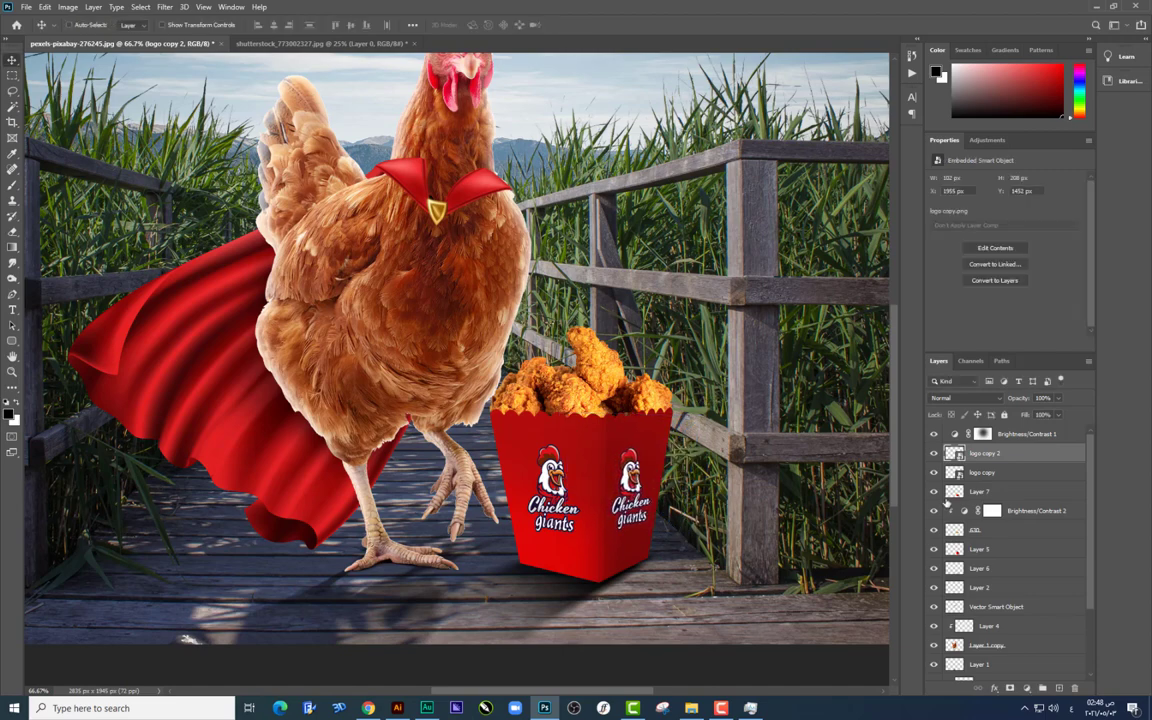
# Step: Open the 5499.jpg drumsticks photo from the source folder as a new document
pyautogui.hotkey('ctrl', '-')
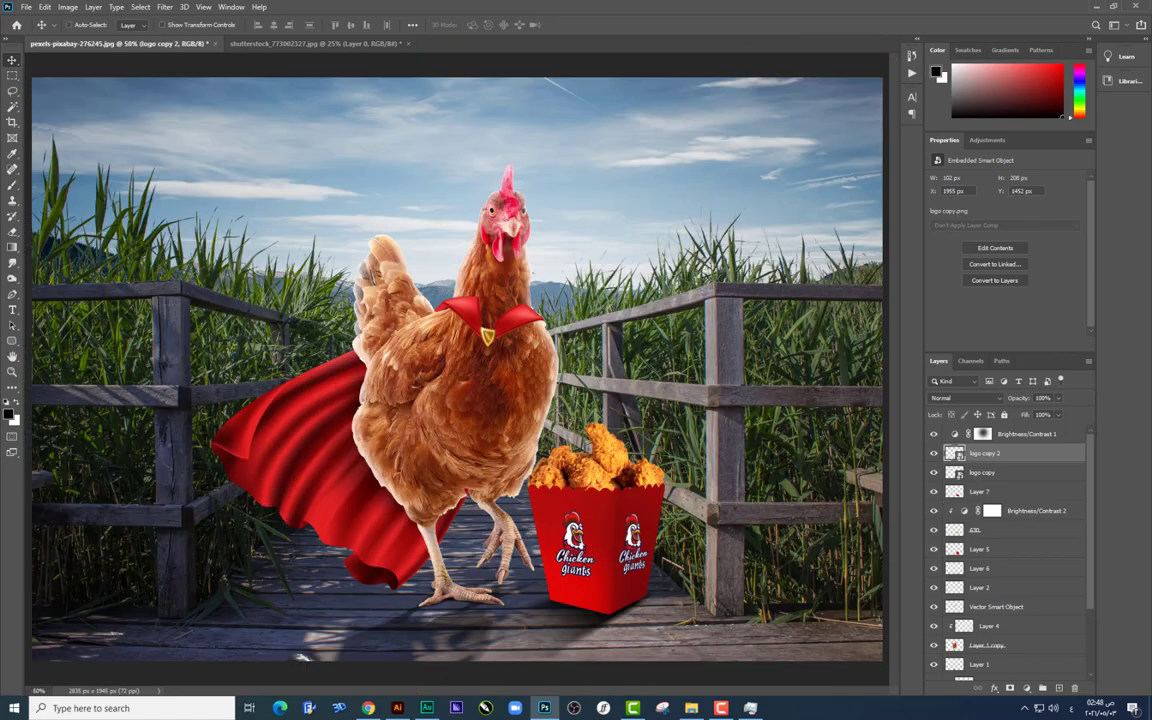
pyautogui.click(691, 708)
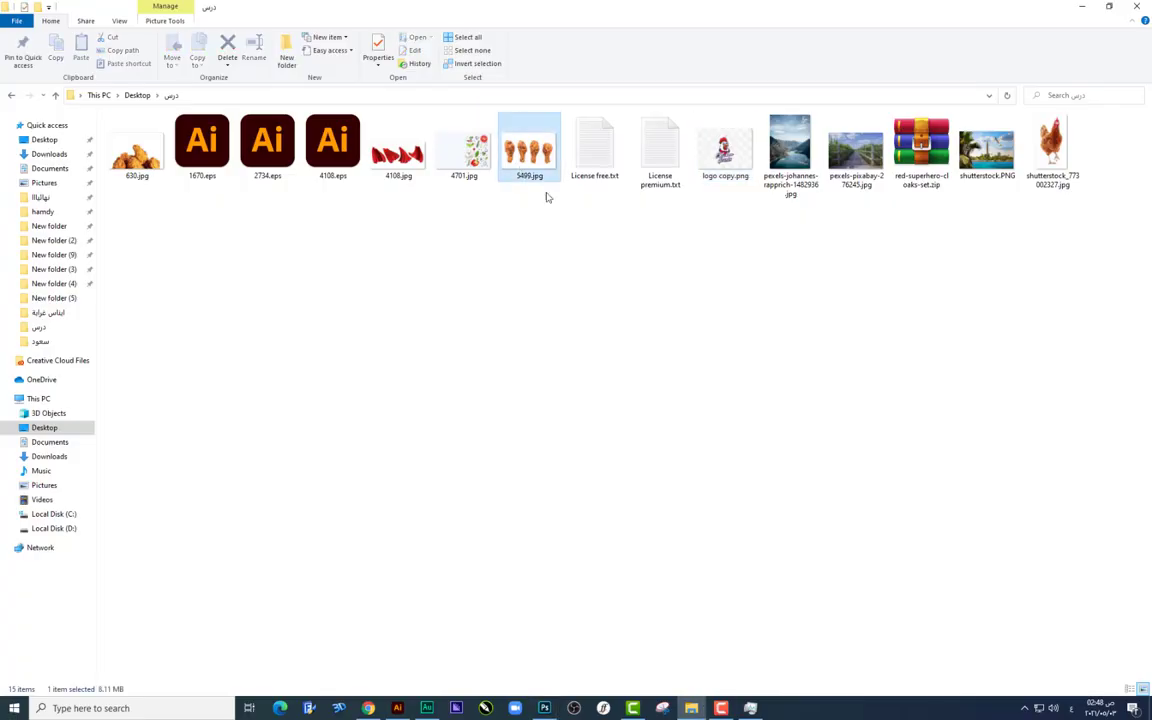
pyautogui.moveTo(543, 185)
pyautogui.mouseDown()
pyautogui.moveTo(545, 613)
pyautogui.moveTo(675, 35)
pyautogui.mouseUp()
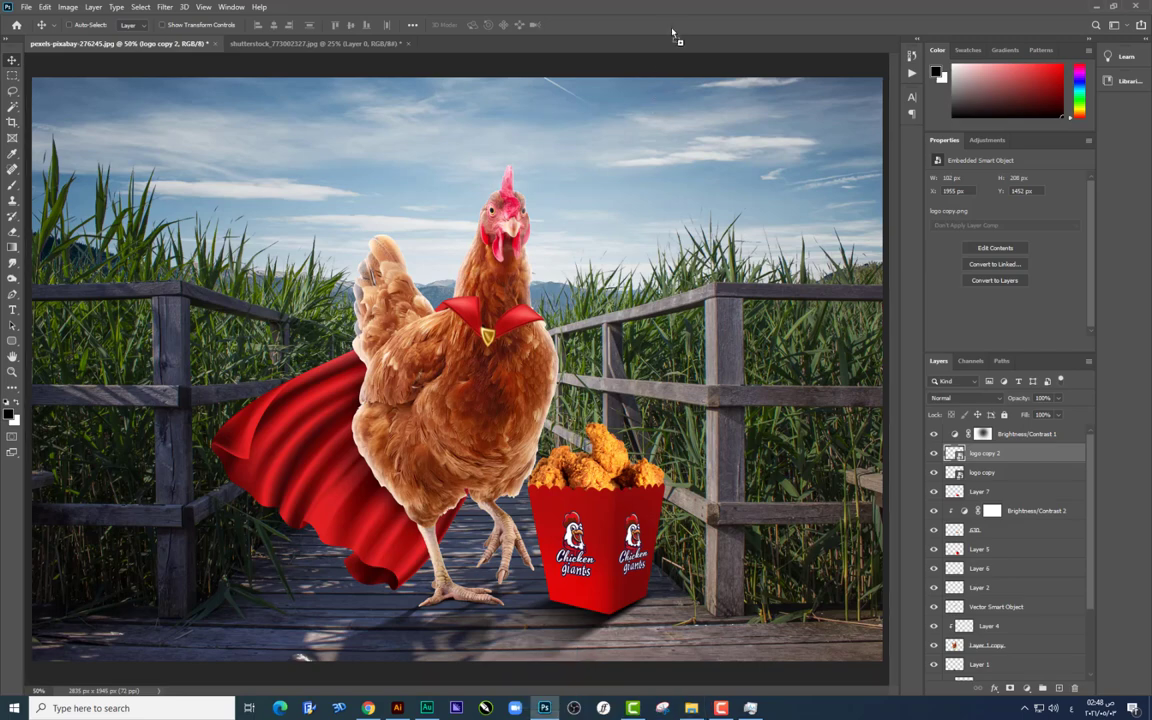
pyautogui.moveTo(323, 99); pyautogui.dragTo(323, 99)
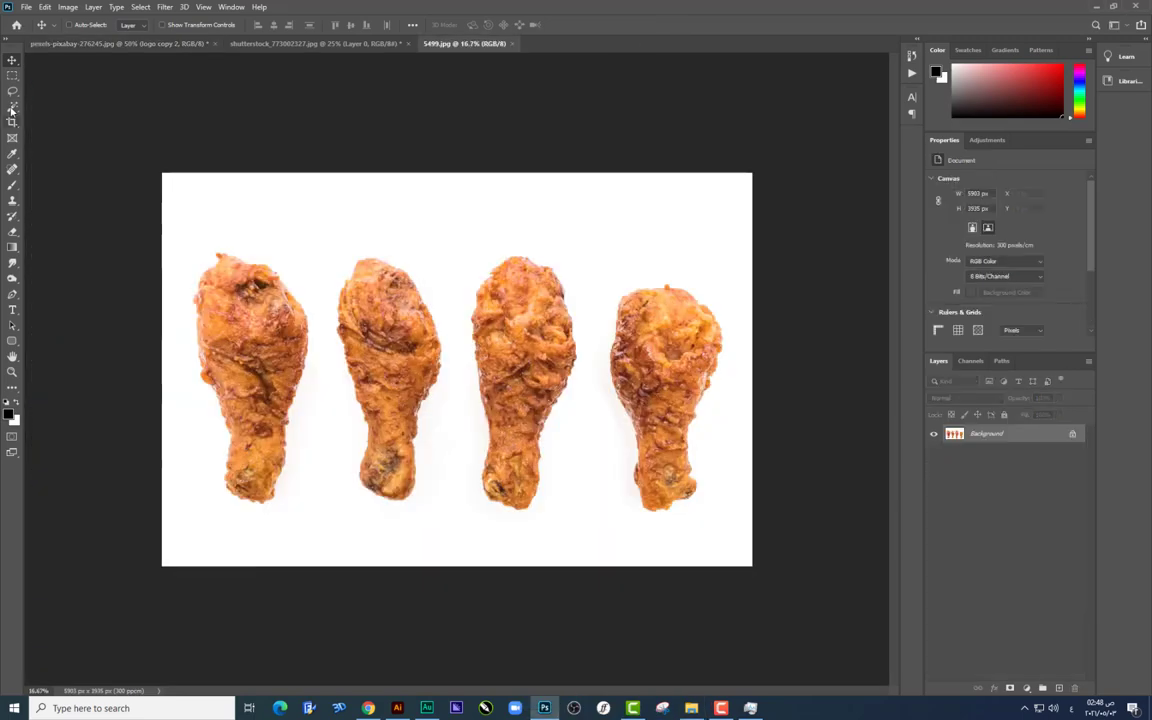
# Step: Delete the white background behind the drumsticks using a Magic Wand selection
pyautogui.click(12, 106)
pyautogui.click(494, 219)
pyautogui.doubleClick(958, 436)
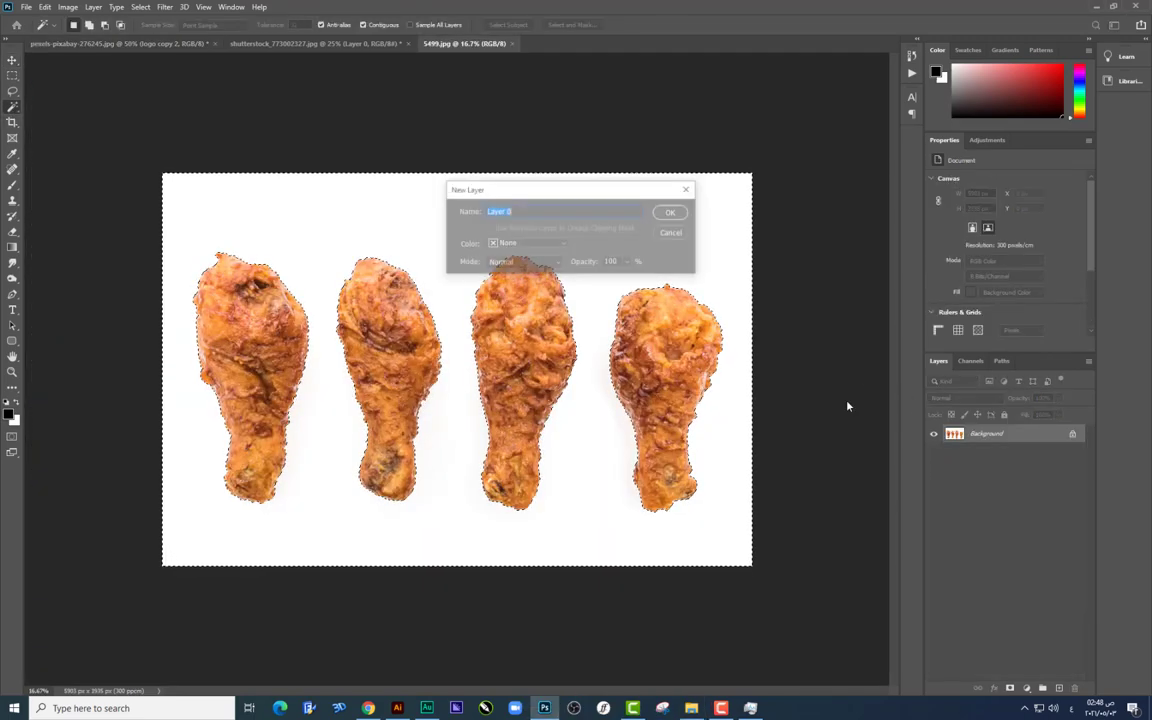
pyautogui.press('Return')
pyautogui.press('Delete')
pyautogui.press('m')
pyautogui.hotkey('ctrl', 'd')
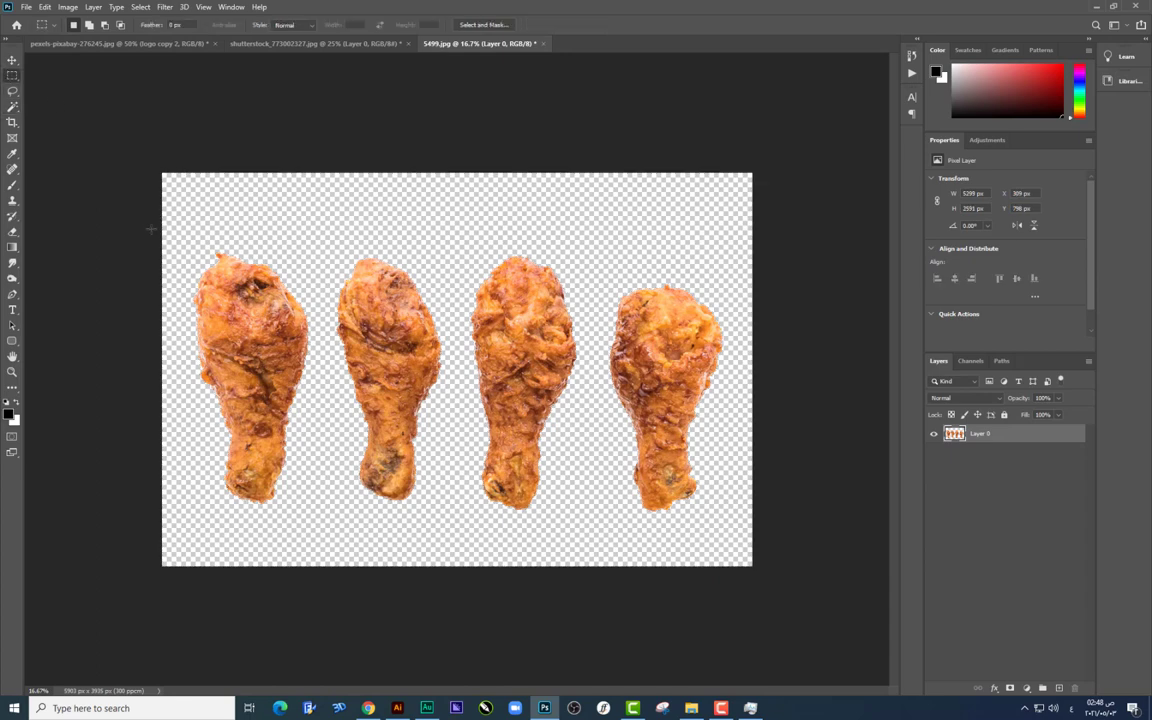
# Step: Copy the first and fourth drumsticks onto their own layers
pyautogui.moveTo(150, 206); pyautogui.dragTo(322, 558)
pyautogui.hotkey('ctrl', 'j')
pyautogui.click(985, 456)
pyautogui.moveTo(789, 553); pyautogui.dragTo(605, 178)
pyautogui.hotkey('ctrl', 'j')
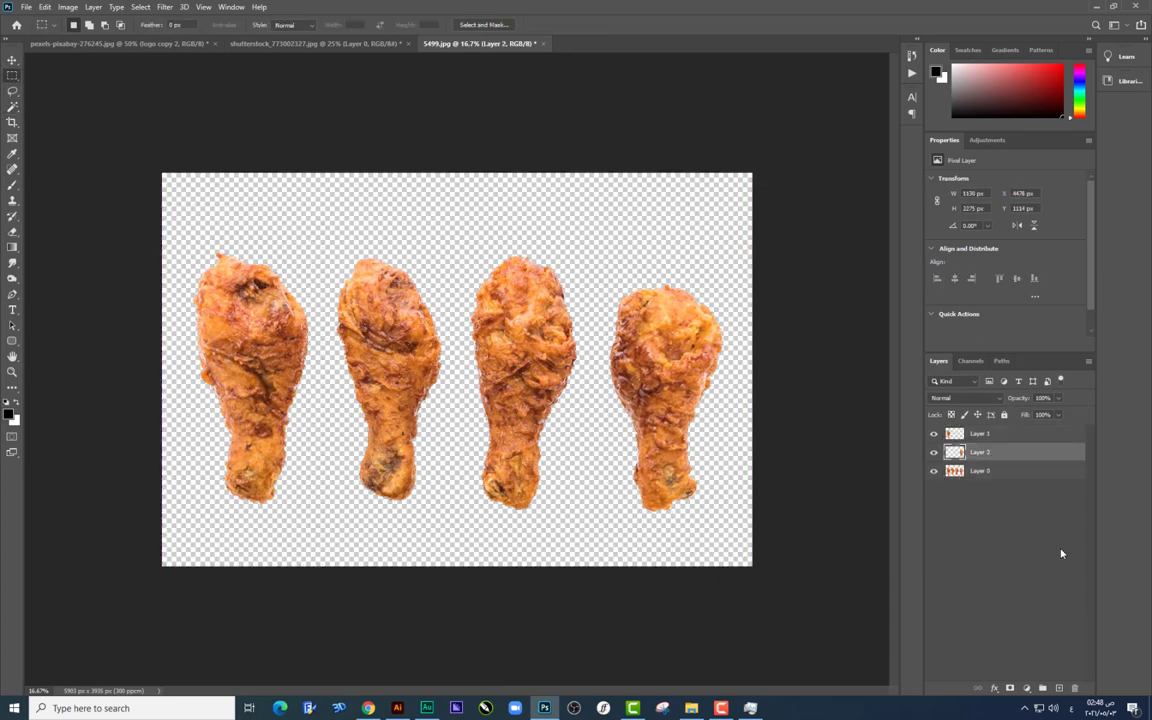
# Step: Convert both drumstick layers to smart objects and drag them into the chicken scene
pyautogui.rightClick(998, 453)
pyautogui.click(876, 354)
pyautogui.rightClick(985, 434)
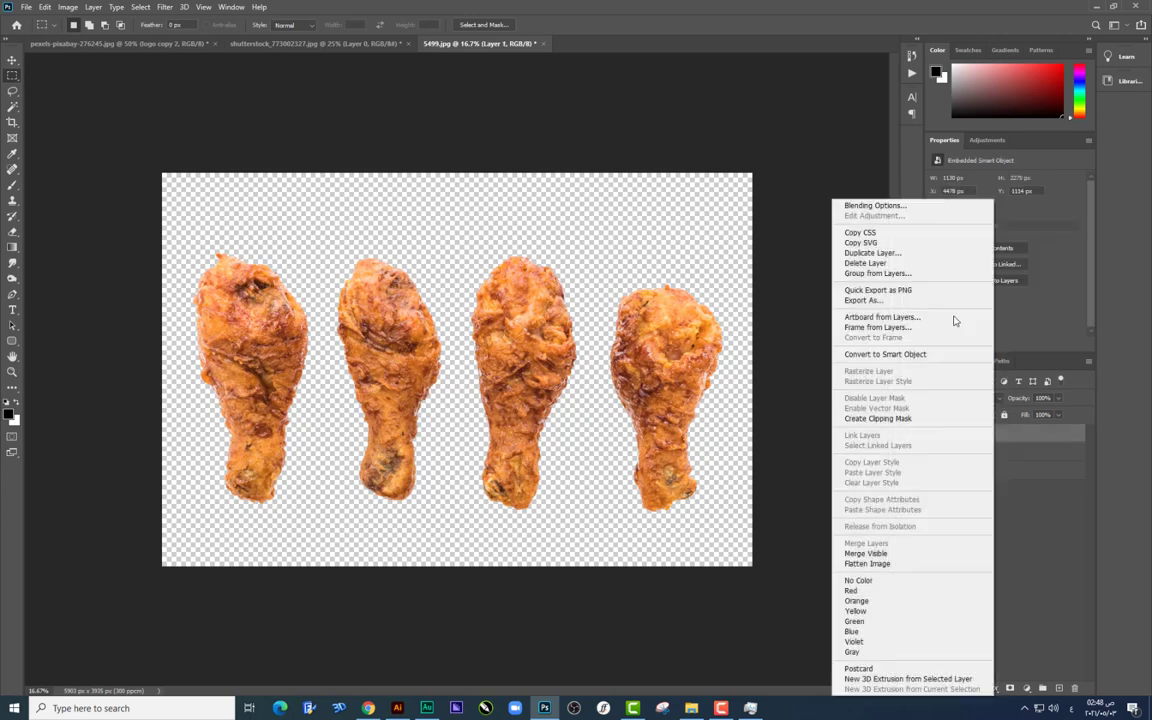
pyautogui.click(876, 354)
pyautogui.press('v')
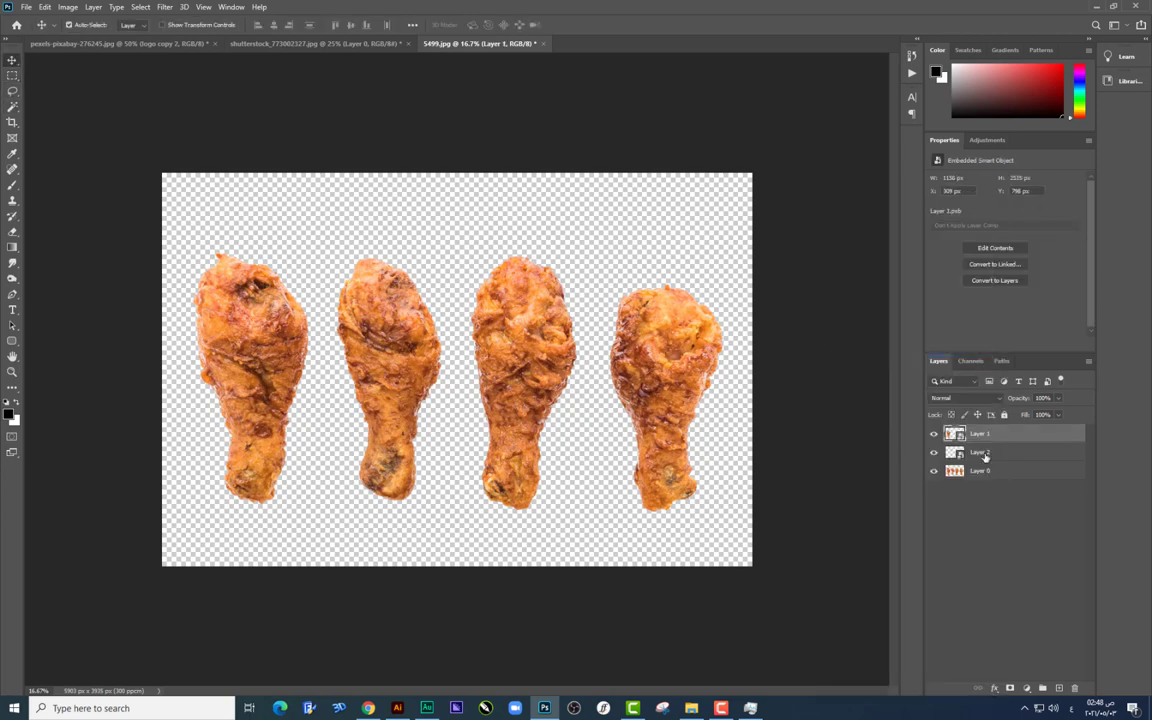
pyautogui.keyDown('shift'); pyautogui.click(985, 456); pyautogui.keyUp('shift')
pyautogui.hotkey('ctrl', 't')
pyautogui.moveTo(720, 512); pyautogui.dragTo(580, 385)
pyautogui.press('Escape')
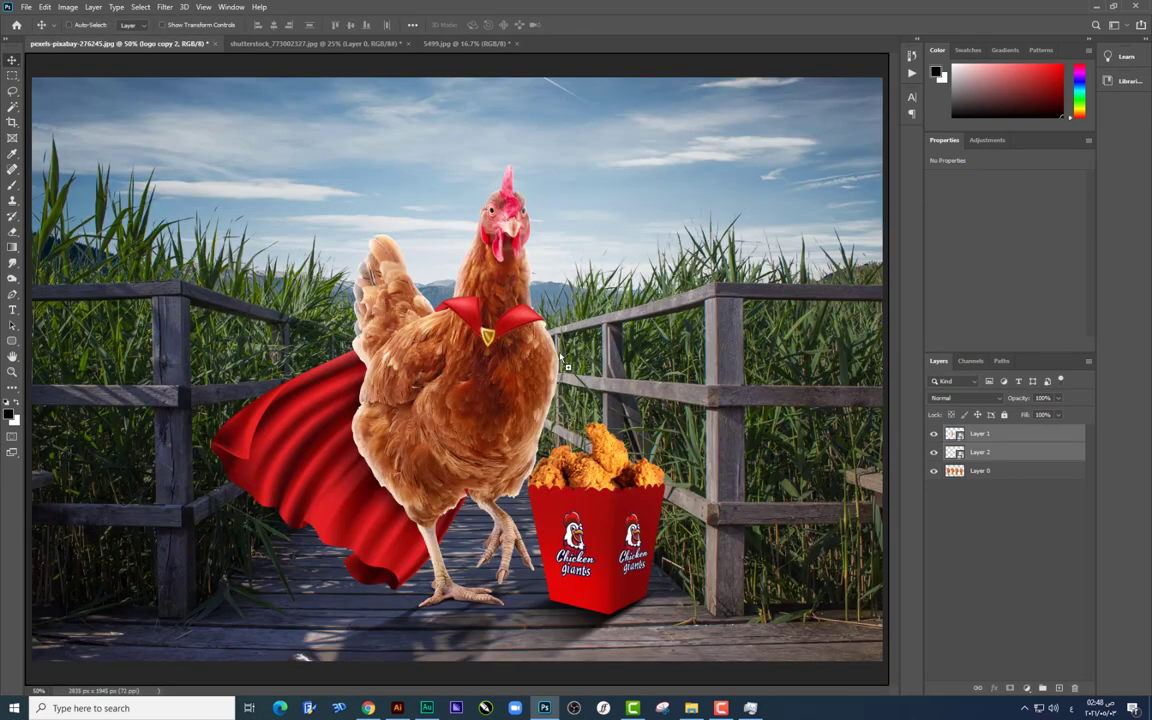
pyautogui.moveTo(152, 47); pyautogui.dragTo(503, 316)
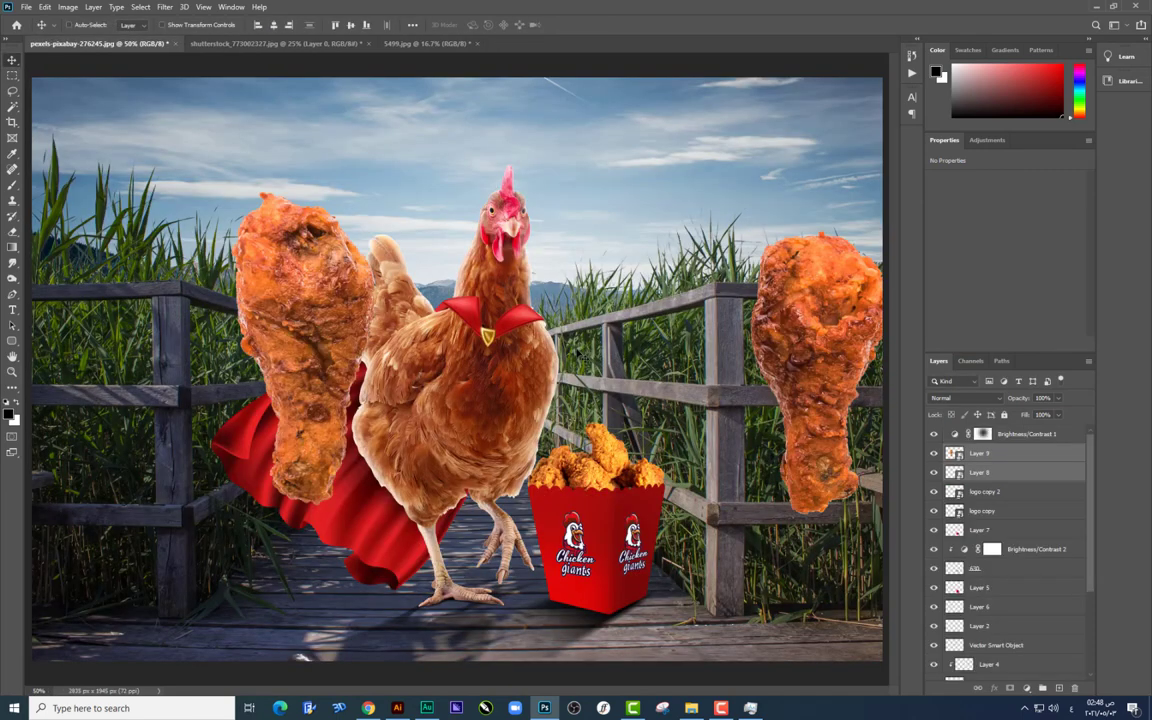
# Step: Shrink and tilt the right drumstick so it pokes out of the bucket
pyautogui.rightClick(806, 315)
pyautogui.click(840, 336)
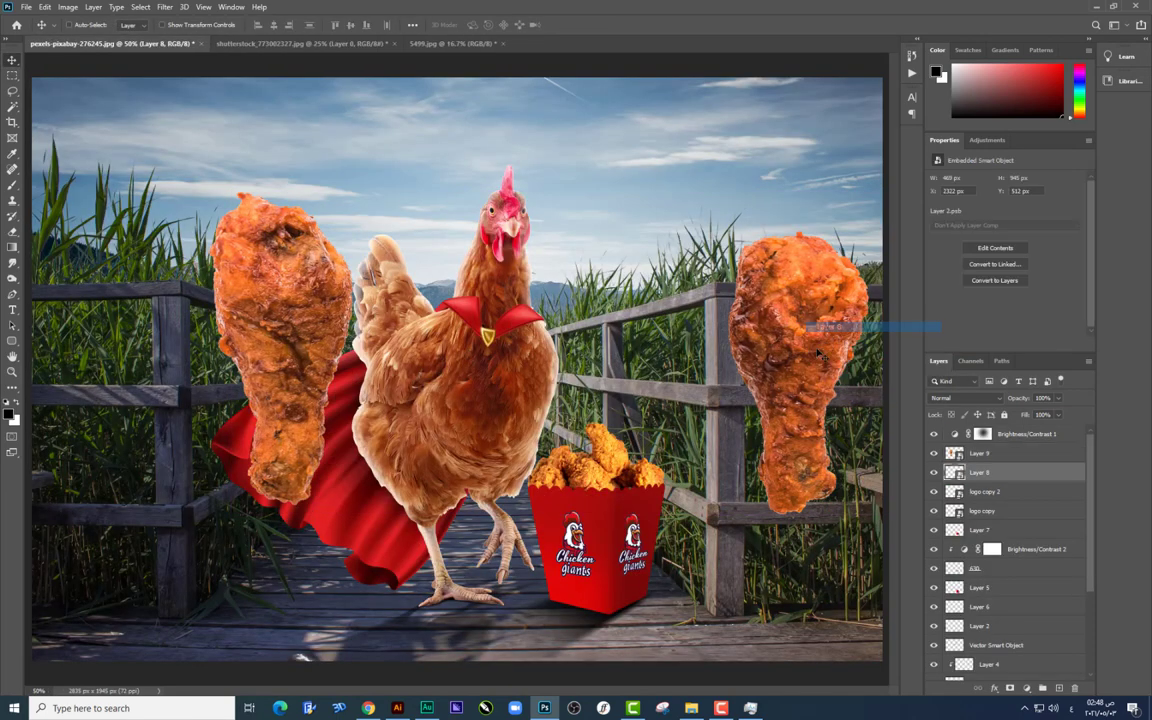
pyautogui.moveTo(840, 336); pyautogui.dragTo(730, 340)
pyautogui.hotkey('ctrl', 't')
pyautogui.moveTo(758, 238)
pyautogui.mouseDown()
pyautogui.moveTo(684, 358)
pyautogui.moveTo(780, 427)
pyautogui.mouseUp()
pyautogui.moveTo(658, 395); pyautogui.dragTo(660, 420)
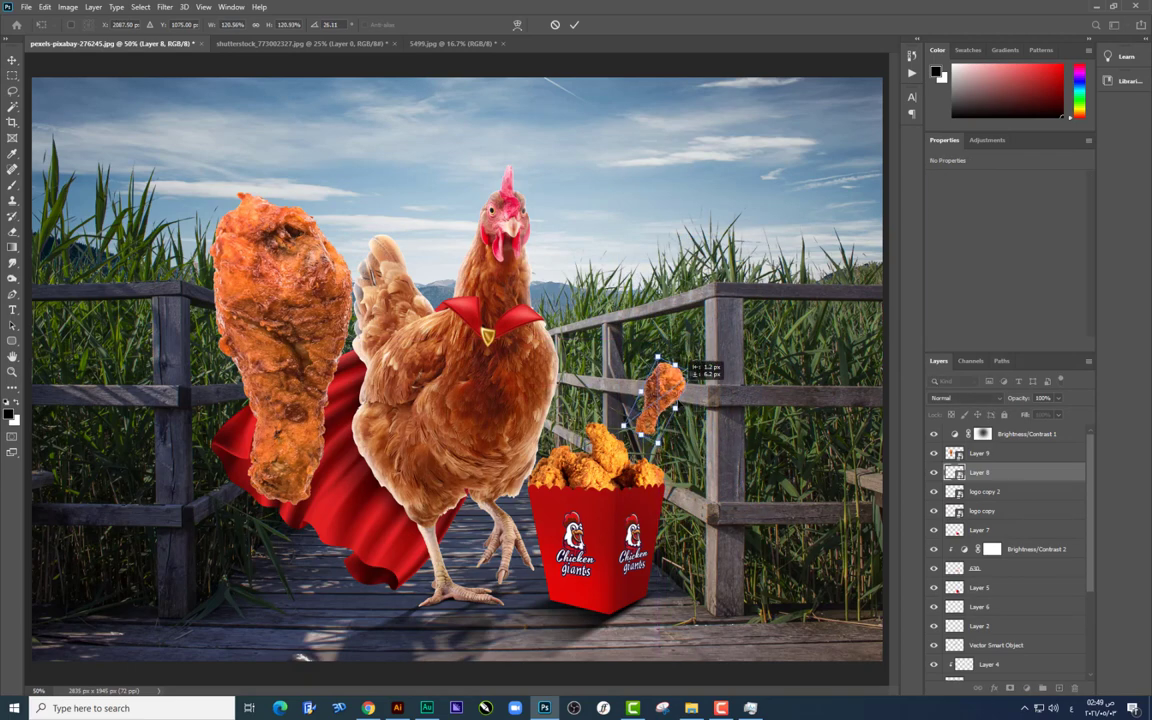
pyautogui.moveTo(688, 372)
pyautogui.mouseDown()
pyautogui.moveTo(692, 392)
pyautogui.moveTo(676, 384)
pyautogui.mouseUp()
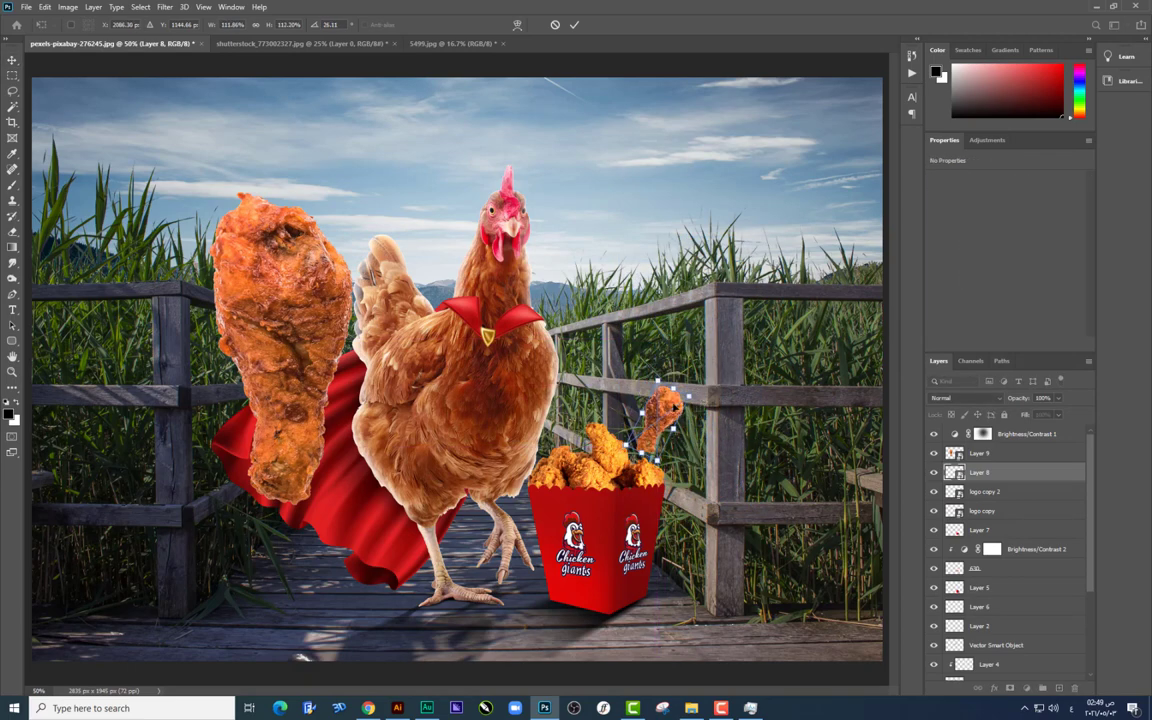
pyautogui.press('Return')
# Step: Scale the large drumstick down and lean it into the bucket's left side
pyautogui.click(978, 453)
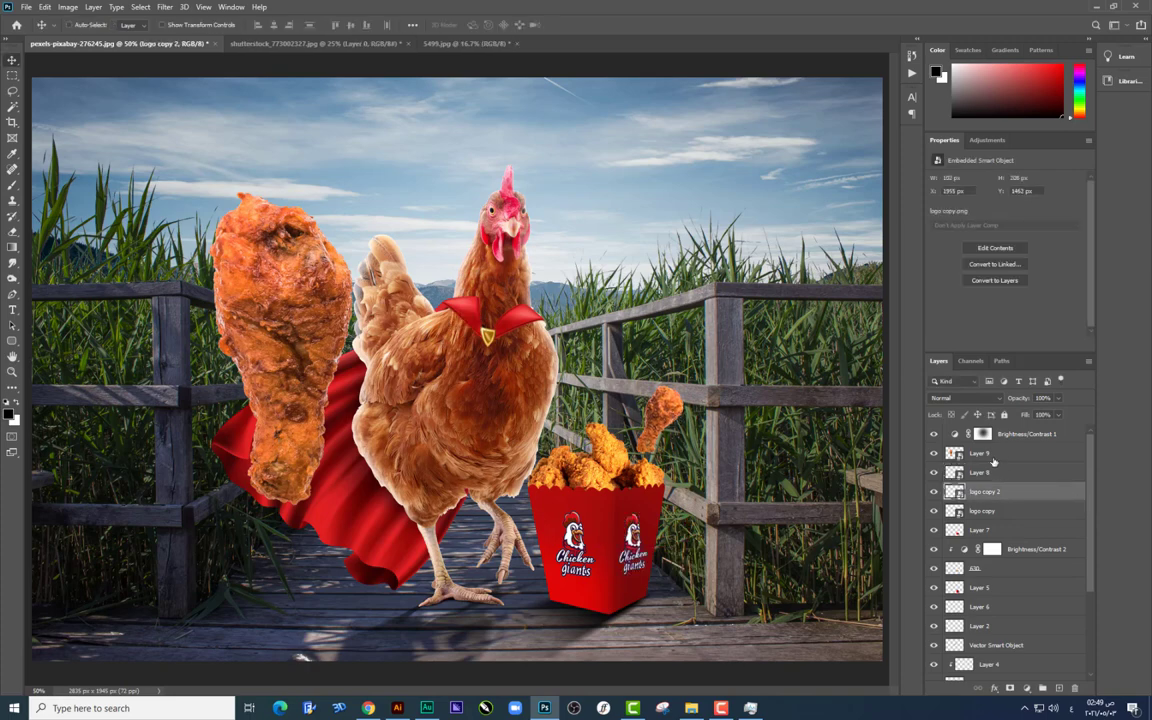
pyautogui.hotkey('ctrl', 't')
pyautogui.moveTo(280, 350); pyautogui.dragTo(523, 347)
pyautogui.moveTo(620, 458); pyautogui.dragTo(540, 385)
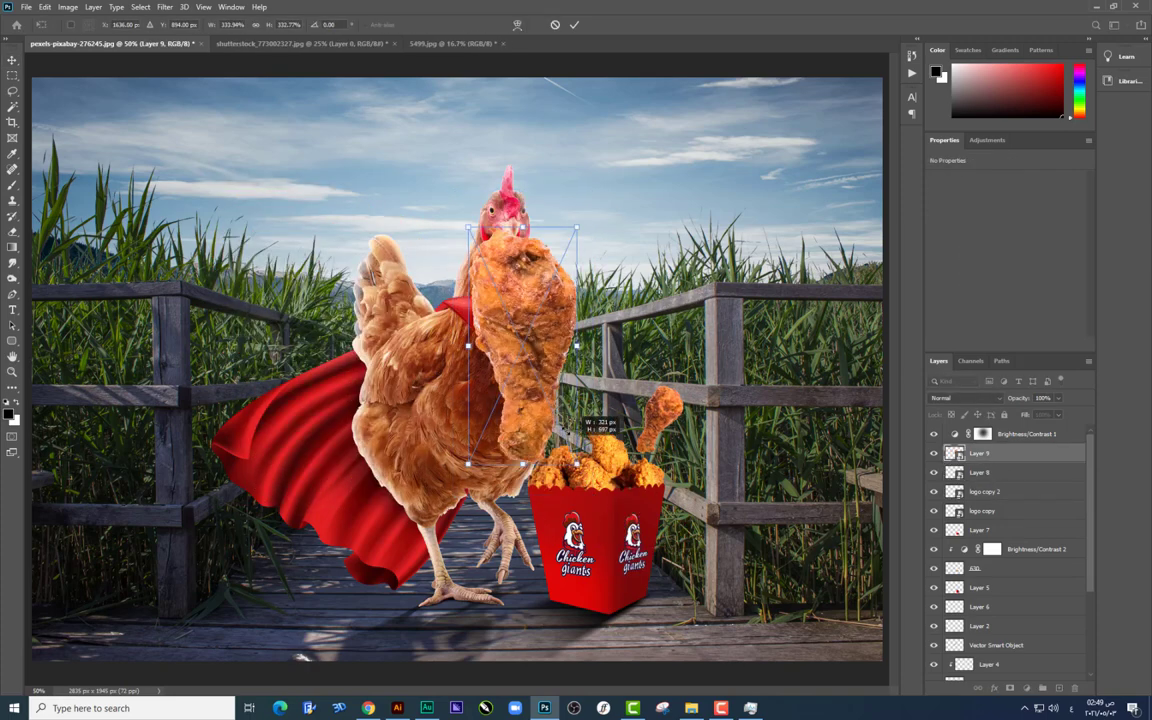
pyautogui.moveTo(556, 330); pyautogui.dragTo(606, 348)
pyautogui.moveTo(520, 345); pyautogui.dragTo(546, 402)
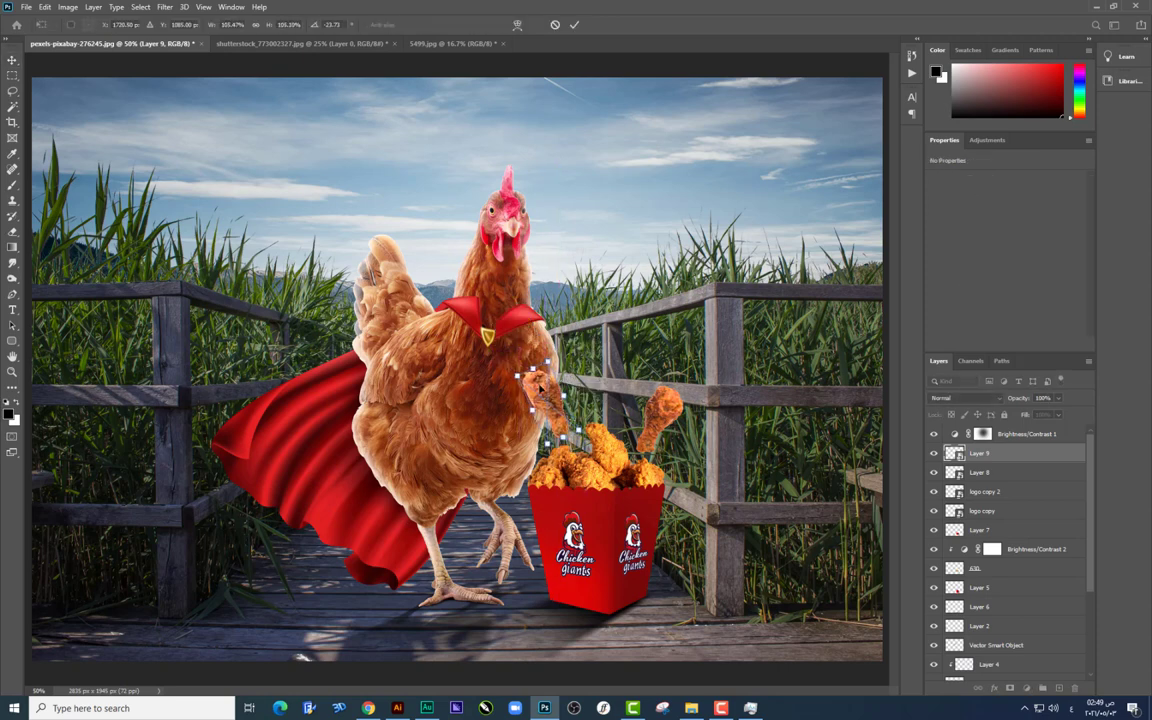
pyautogui.press('Return')
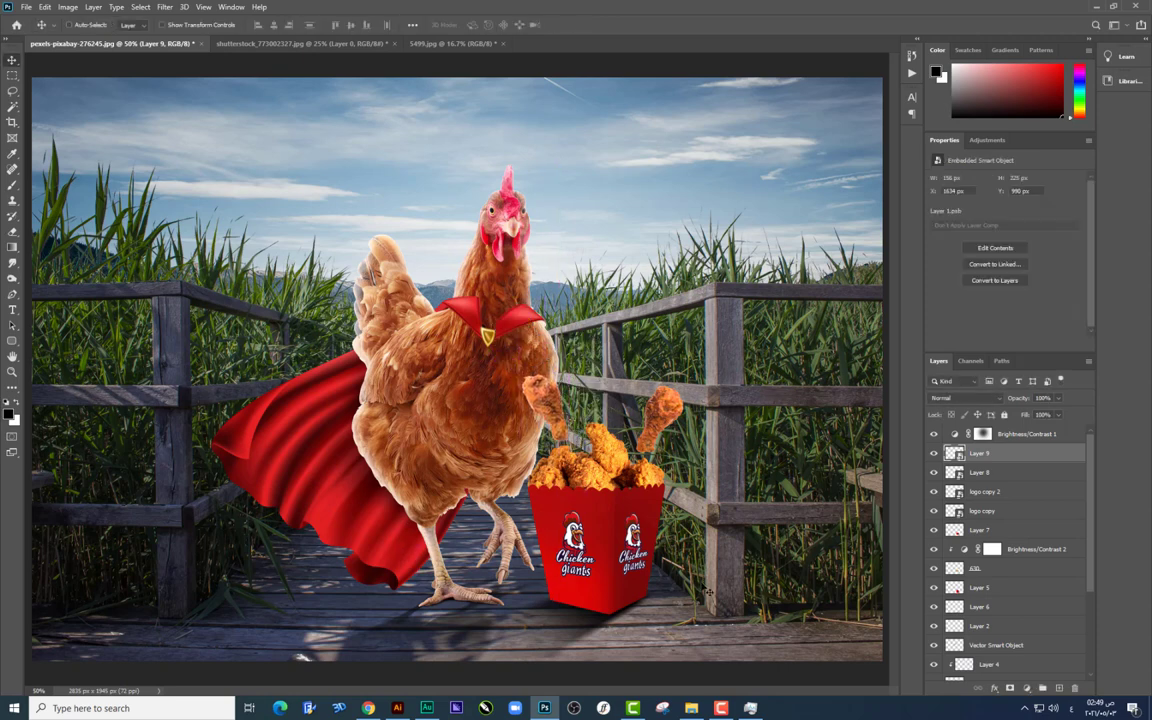
# Step: Duplicate a drumstick upright into the bucket's middle and merge all three into one layer
pyautogui.moveTo(612, 370); pyautogui.dragTo(660, 340)
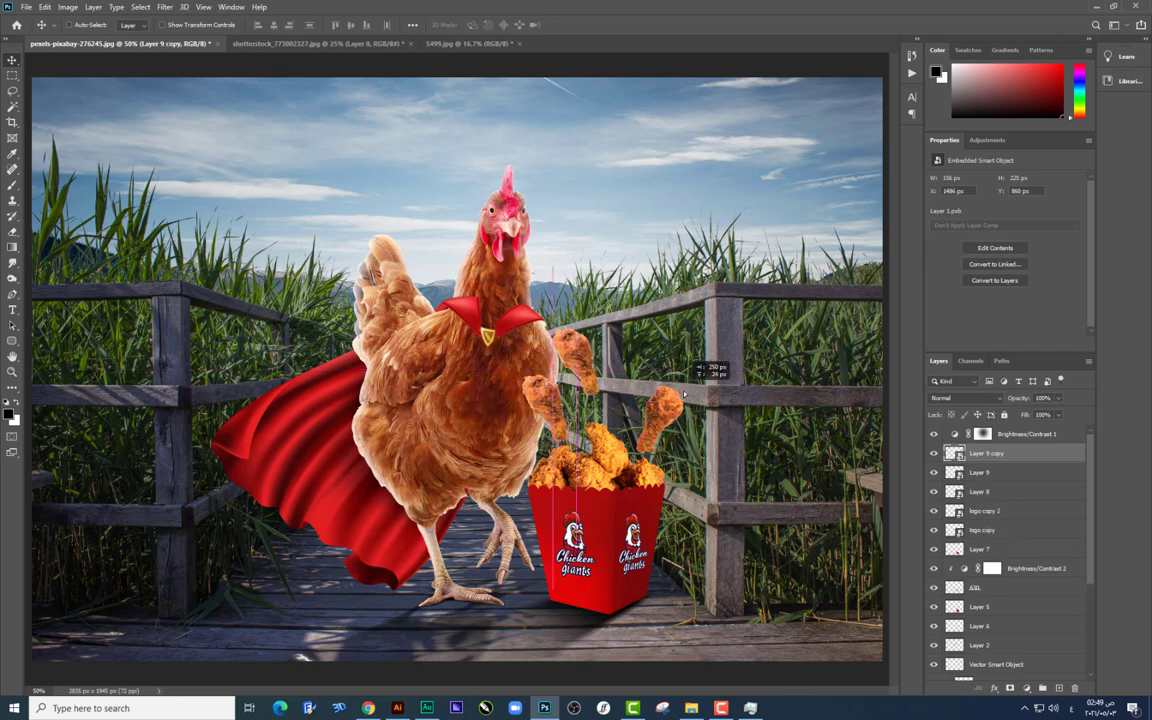
pyautogui.hotkey('ctrl', 't')
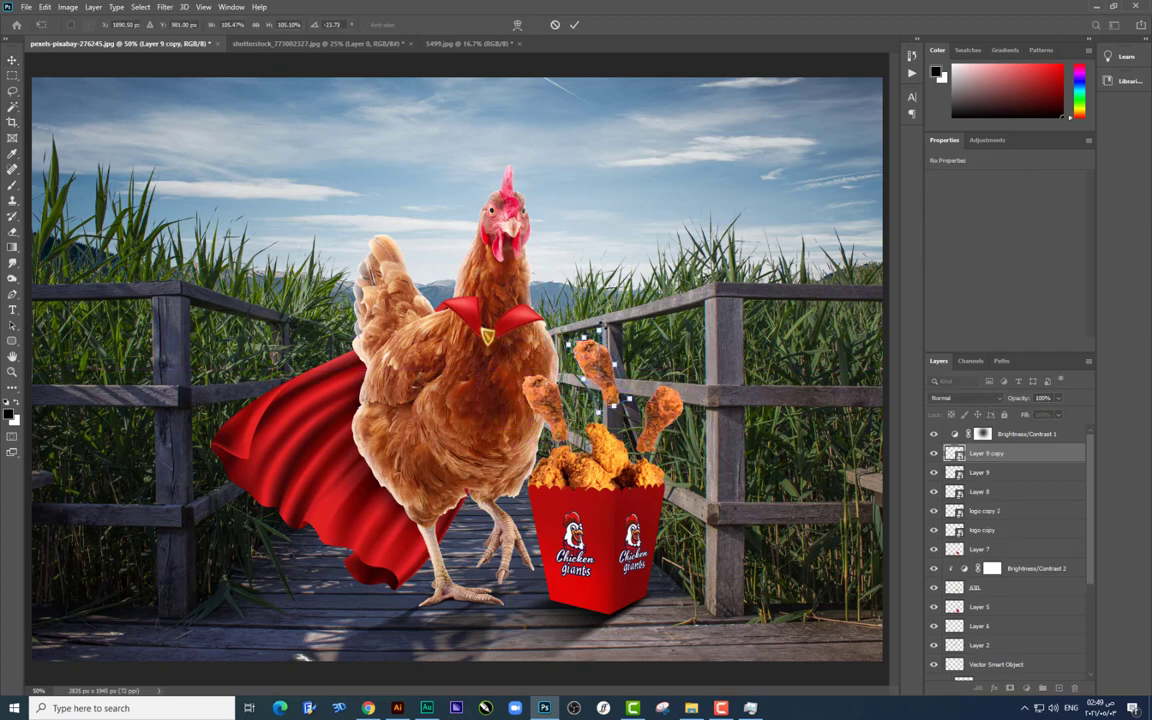
pyautogui.moveTo(620, 330); pyautogui.dragTo(655, 357)
pyautogui.press('Return')
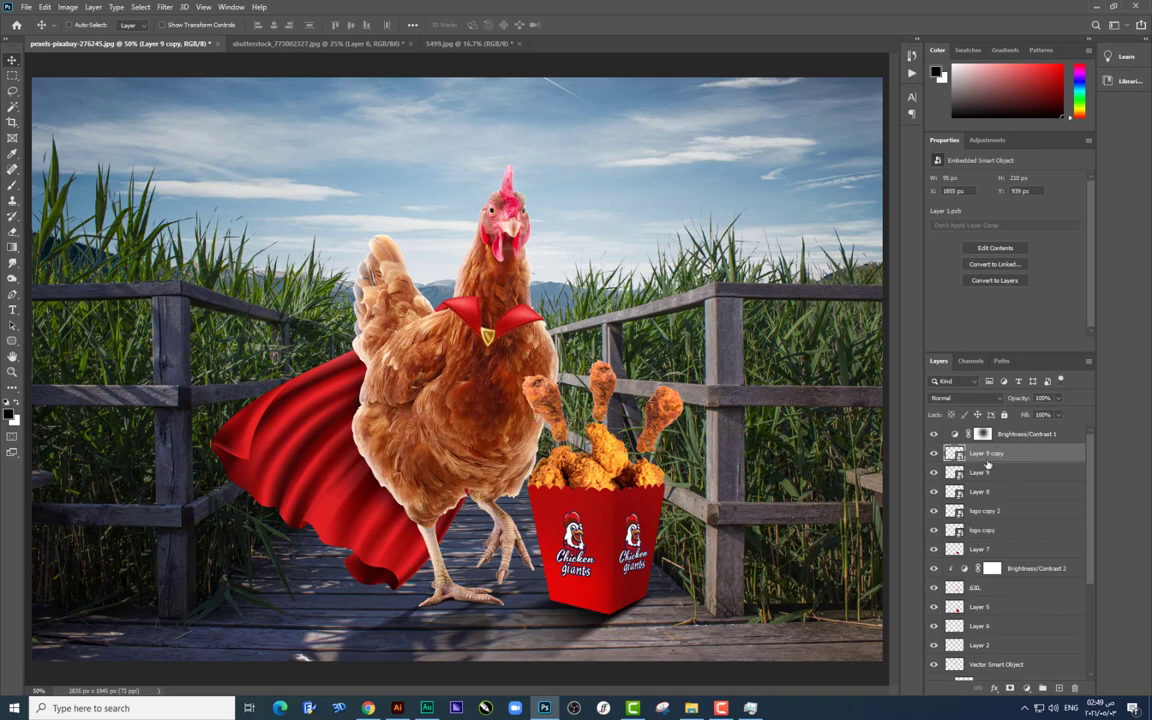
pyautogui.hotkey('ctrl', 'e')
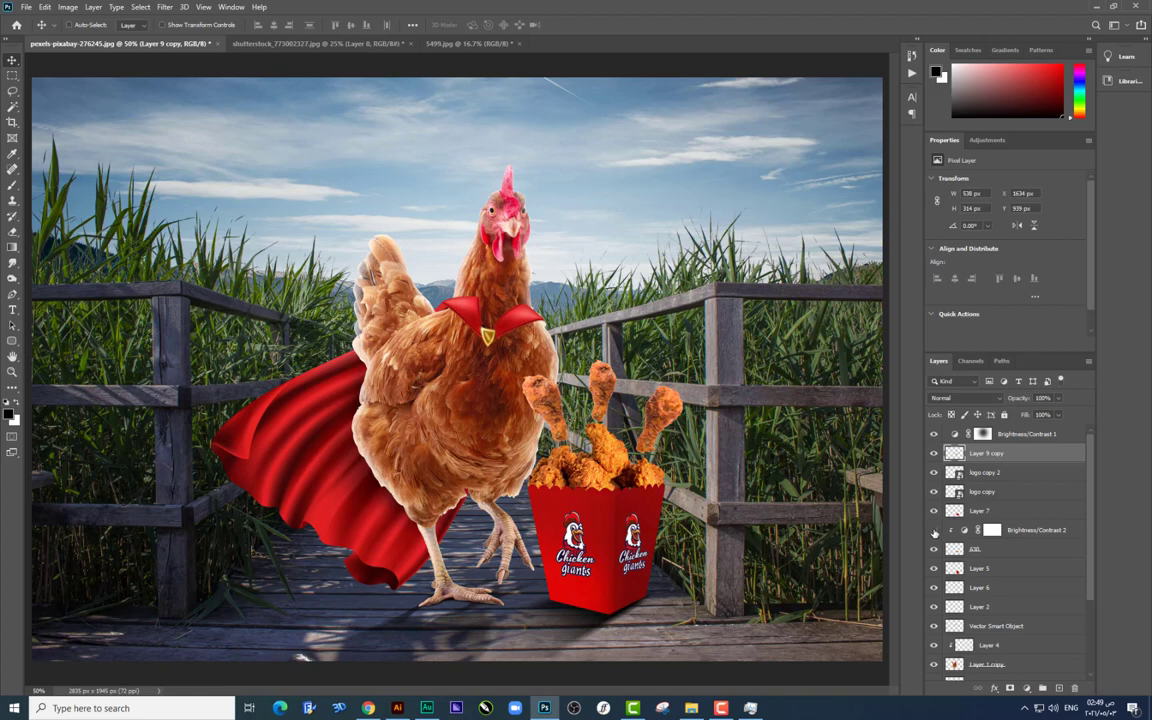
# Step: Duplicate Brightness/Contrast 2, clip it to the drumsticks, and set brightness 40, contrast 33
pyautogui.click(1010, 535)
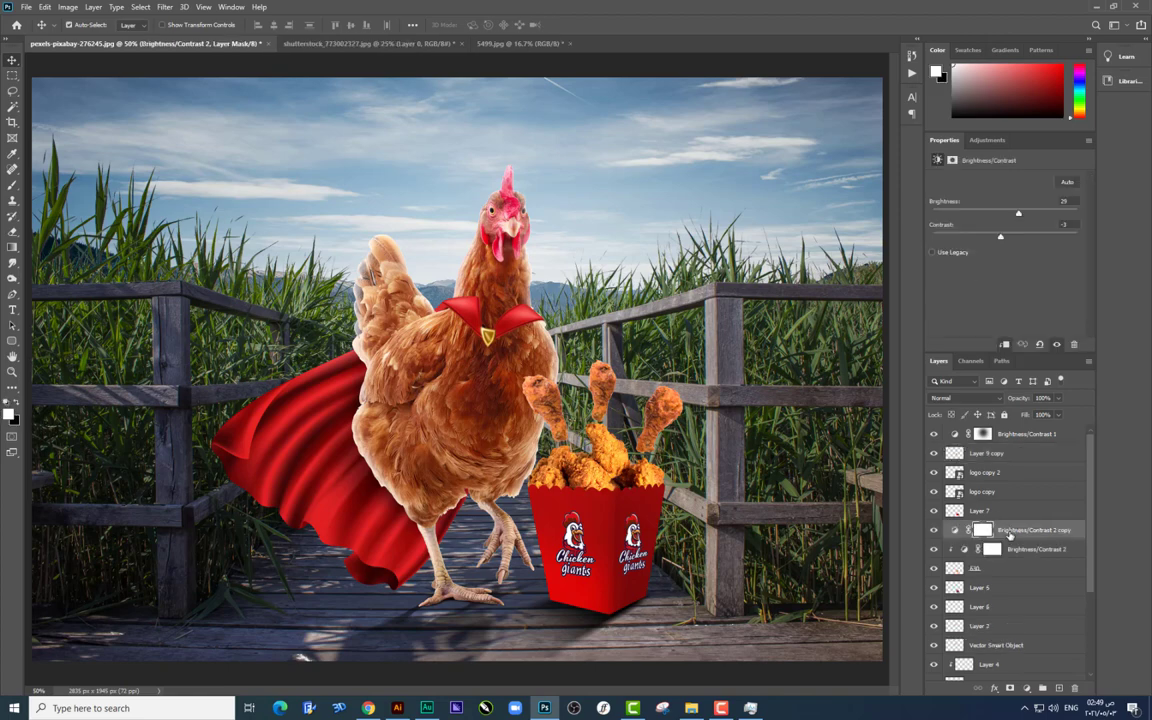
pyautogui.hotkey('ctrl', 'j')
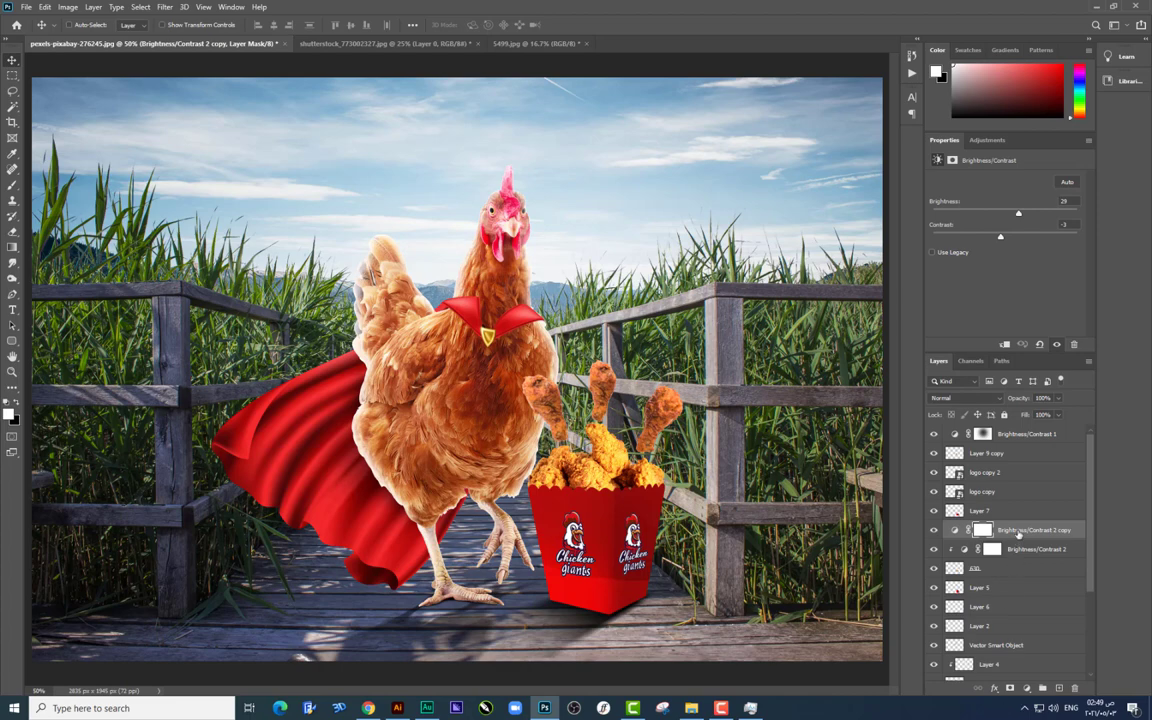
pyautogui.moveTo(1018, 535); pyautogui.dragTo(997, 451)
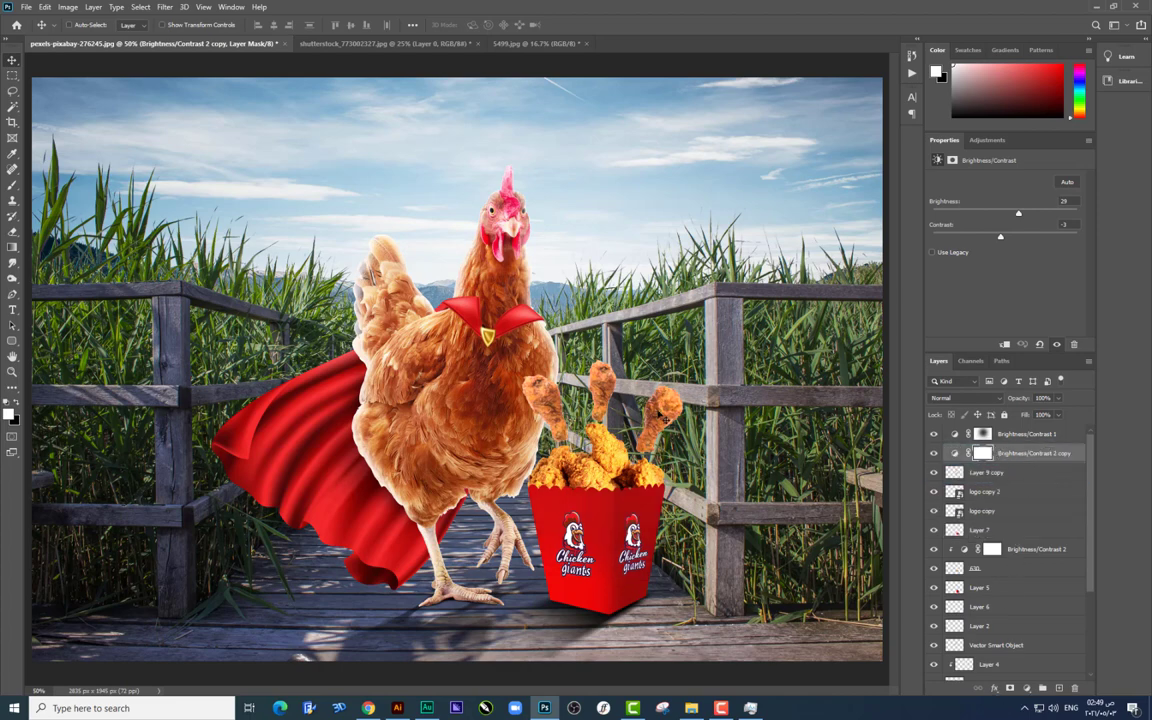
pyautogui.keyDown('alt'); pyautogui.click(962, 464); pyautogui.keyUp('alt')
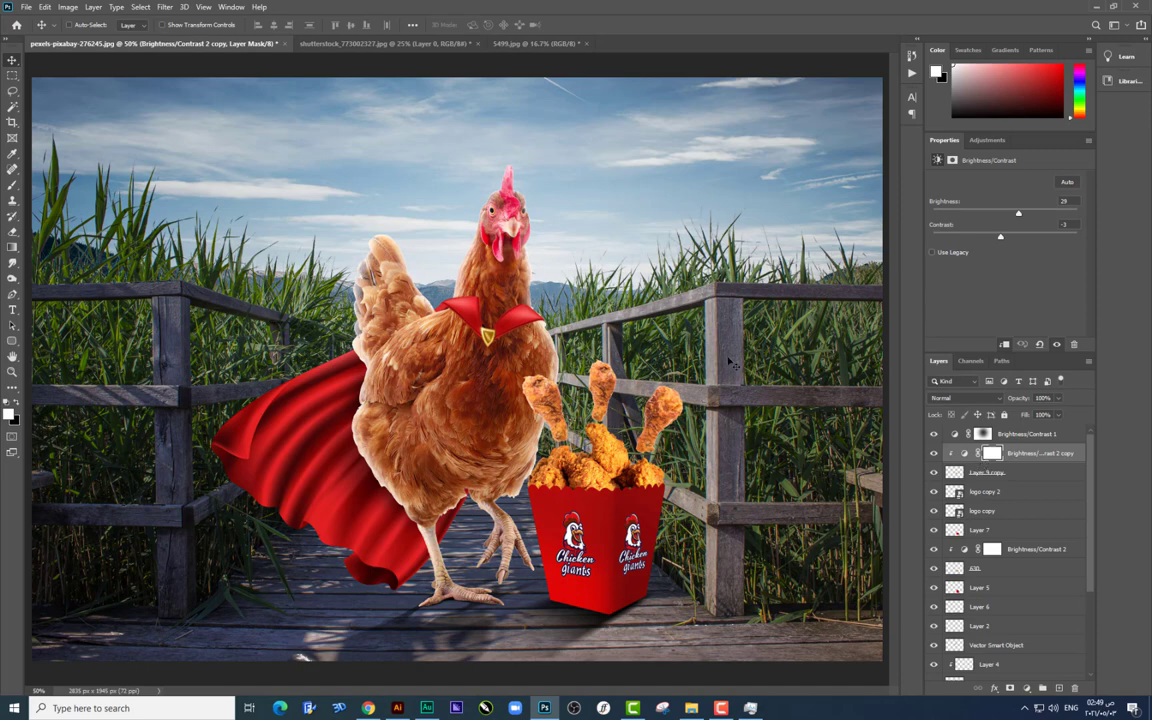
pyautogui.moveTo(1018, 216); pyautogui.dragTo(1030, 214)
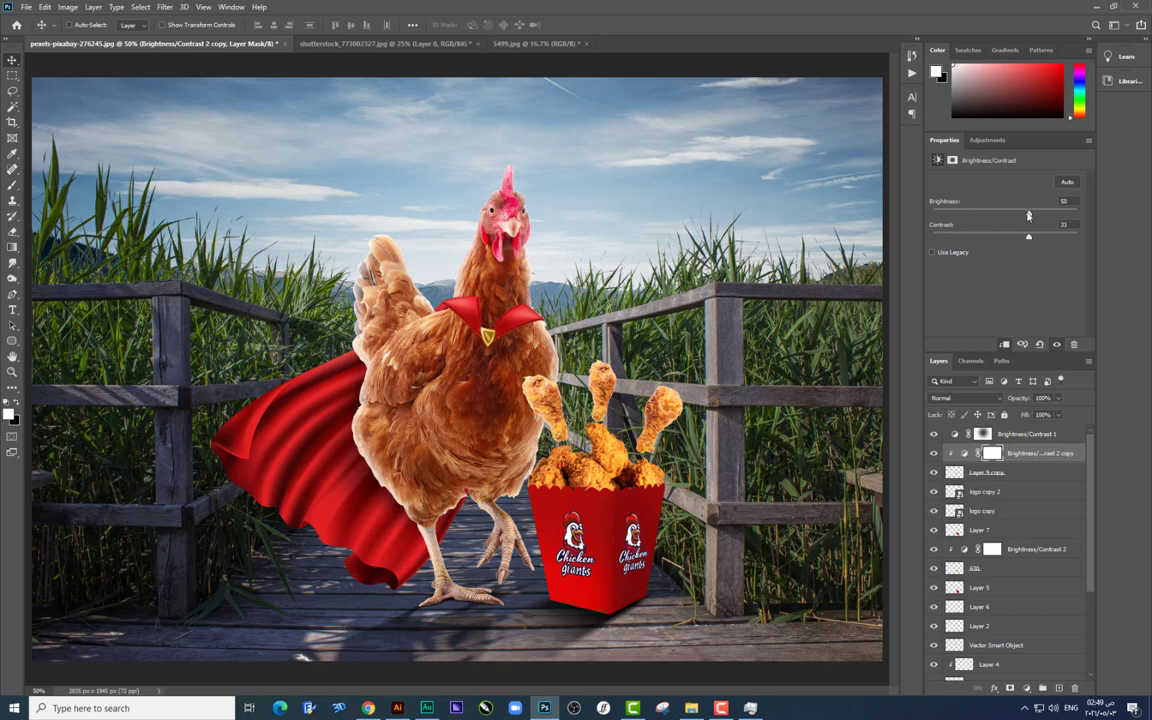
pyautogui.moveTo(1028, 215); pyautogui.dragTo(1020, 215)
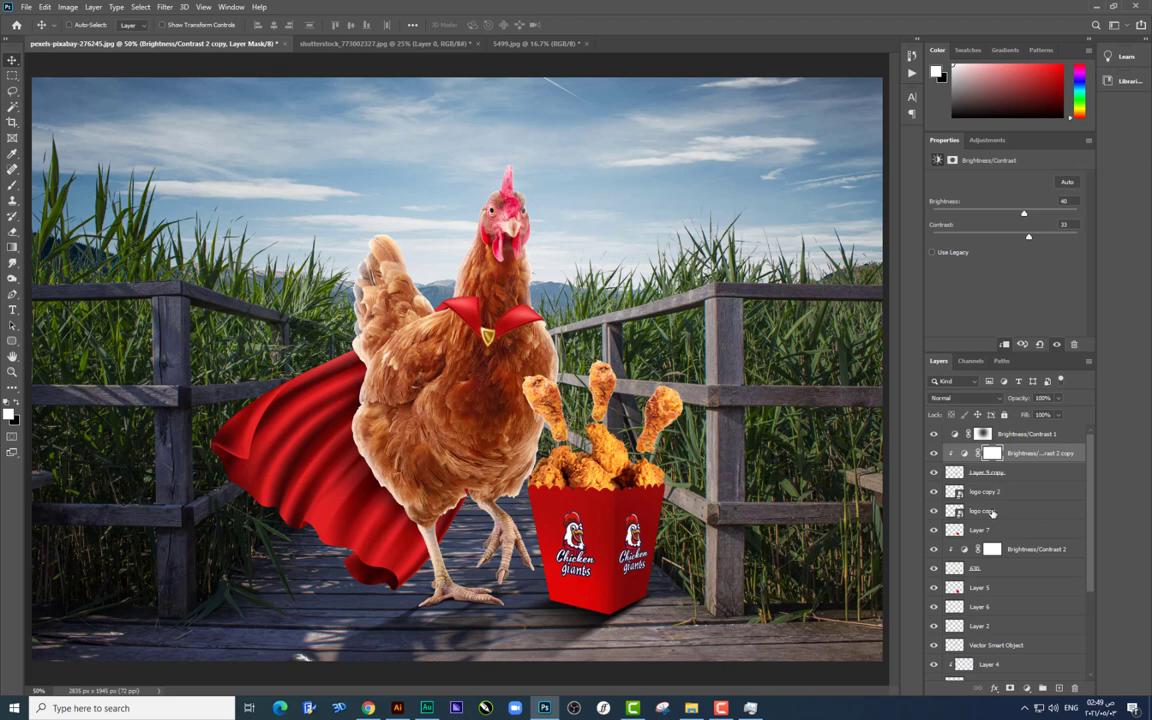
# Step: Add a new empty Layer 8 above Brightness/Contrast 1
pyautogui.click(1012, 438)
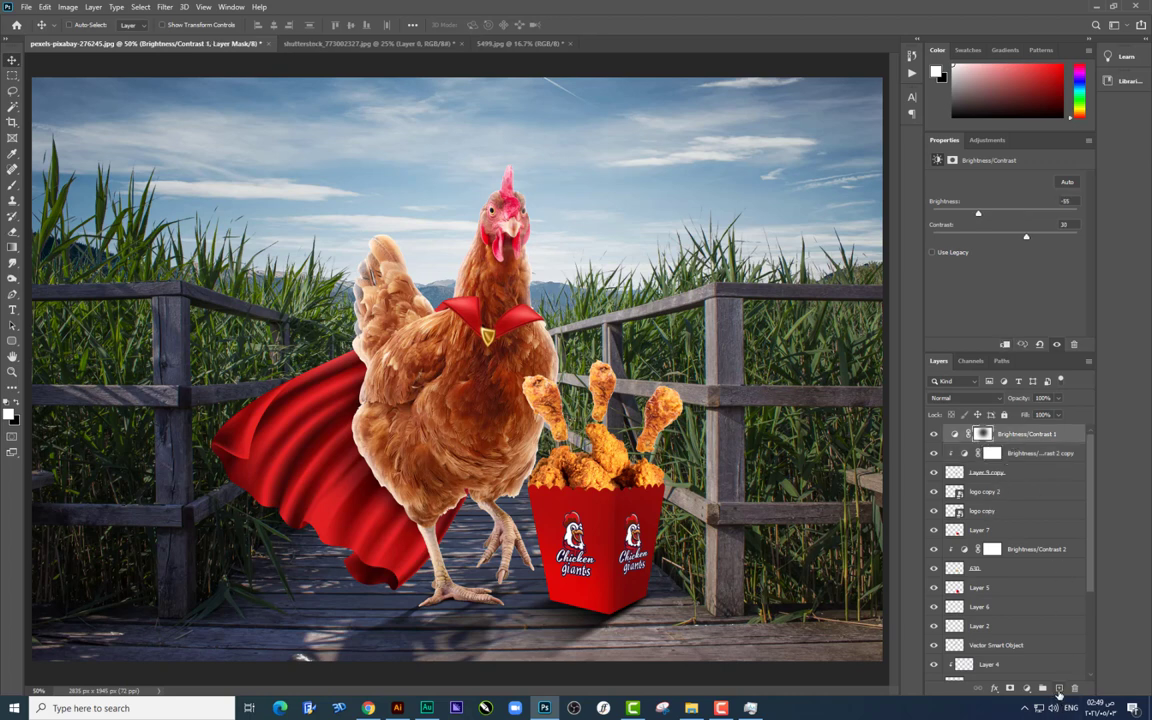
pyautogui.click(1059, 689)
pyautogui.click(12, 185)
# Step: Paint white smoke over the chicken bucket and drumsticks with the large smoke brush
pyautogui.rightClick(704, 375)
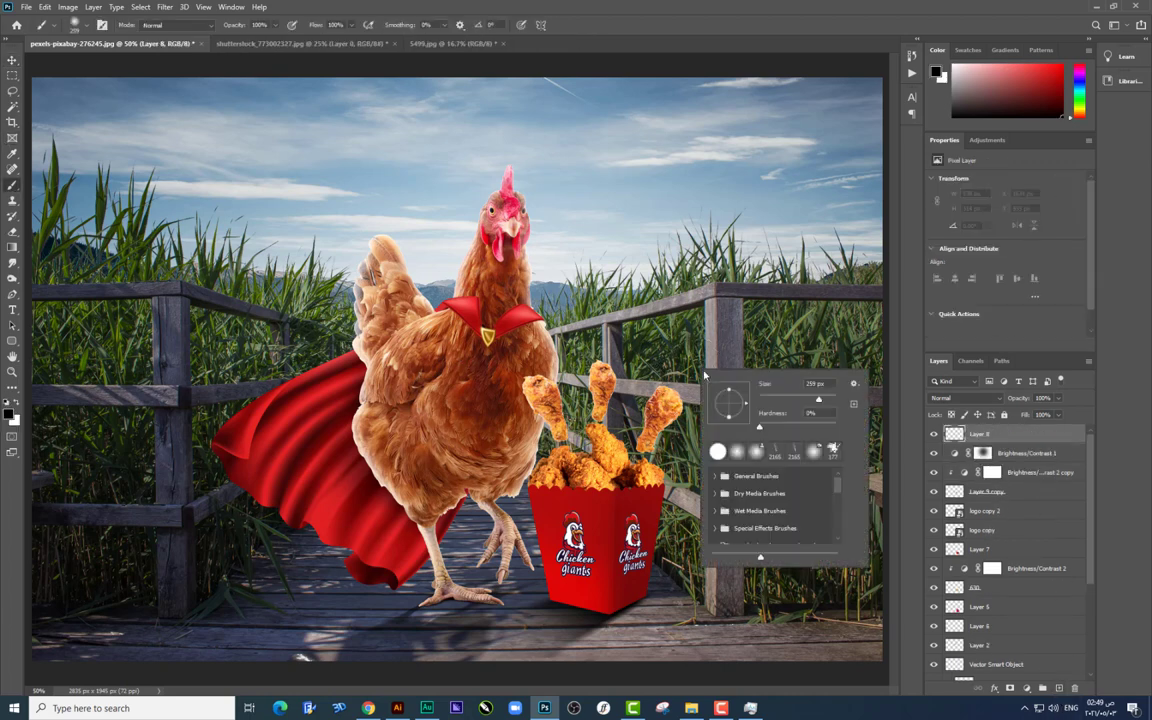
pyautogui.click(775, 455)
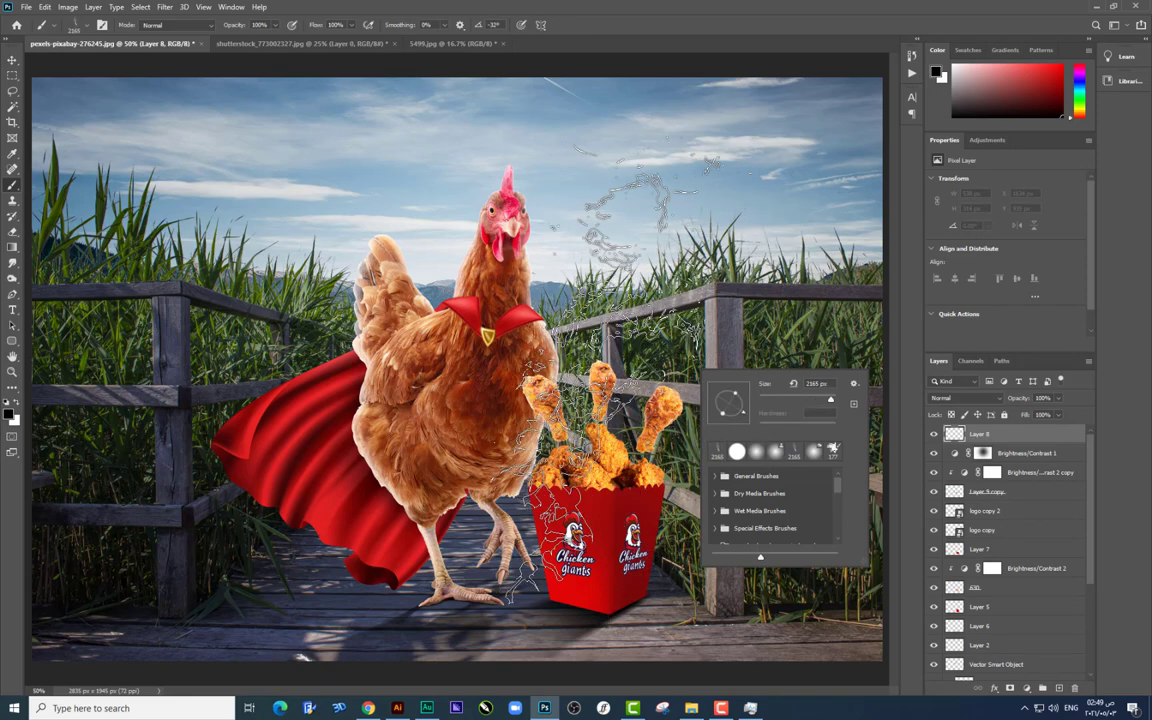
pyautogui.click(640, 318)
pyautogui.hotkey('ctrl', 'z')
pyautogui.click(9, 414)
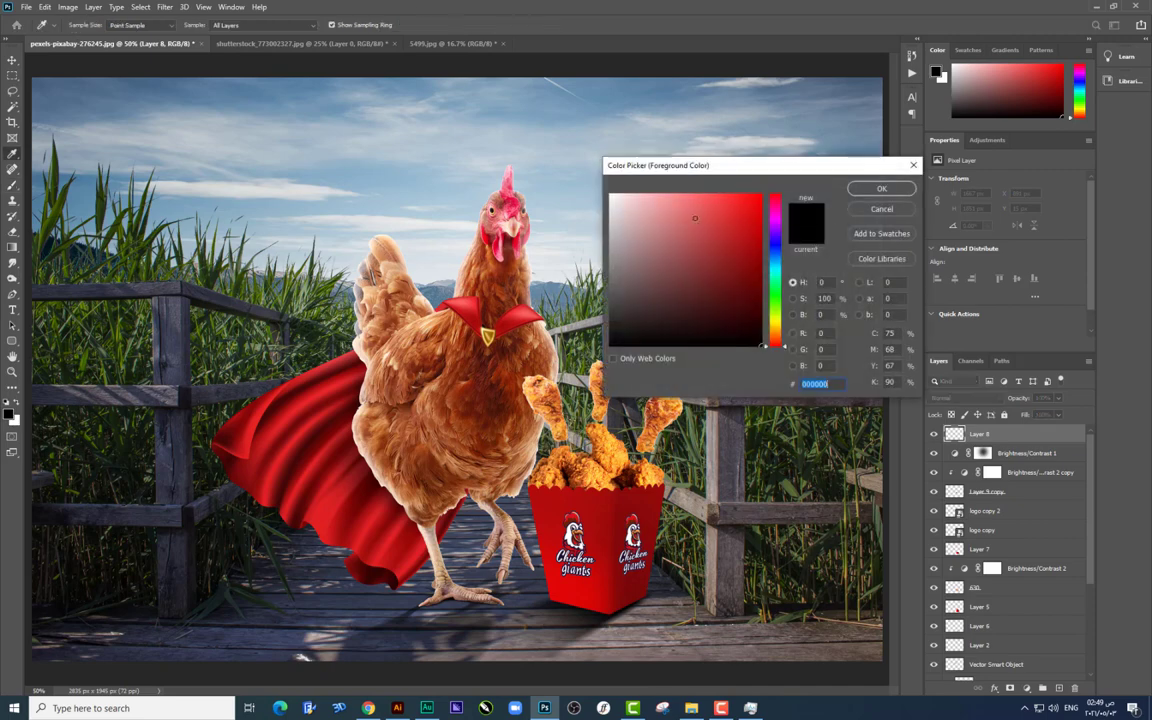
pyautogui.click(889, 192)
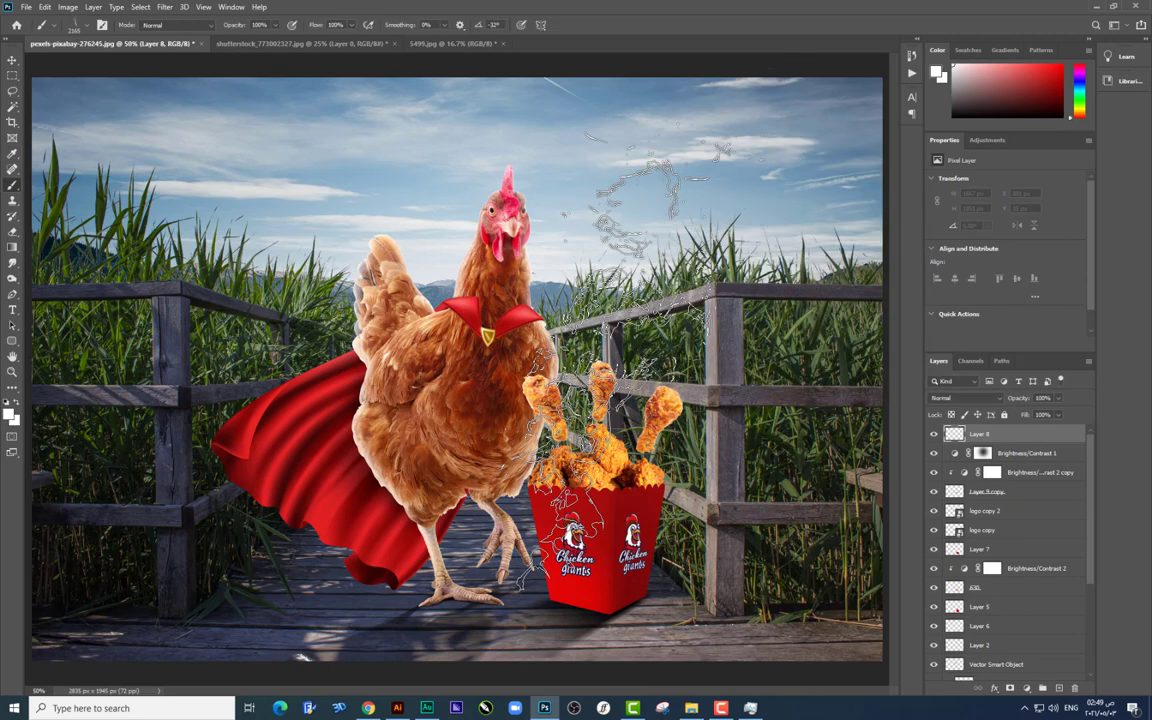
pyautogui.click(700, 122)
pyautogui.hotkey('ctrl', 'z')
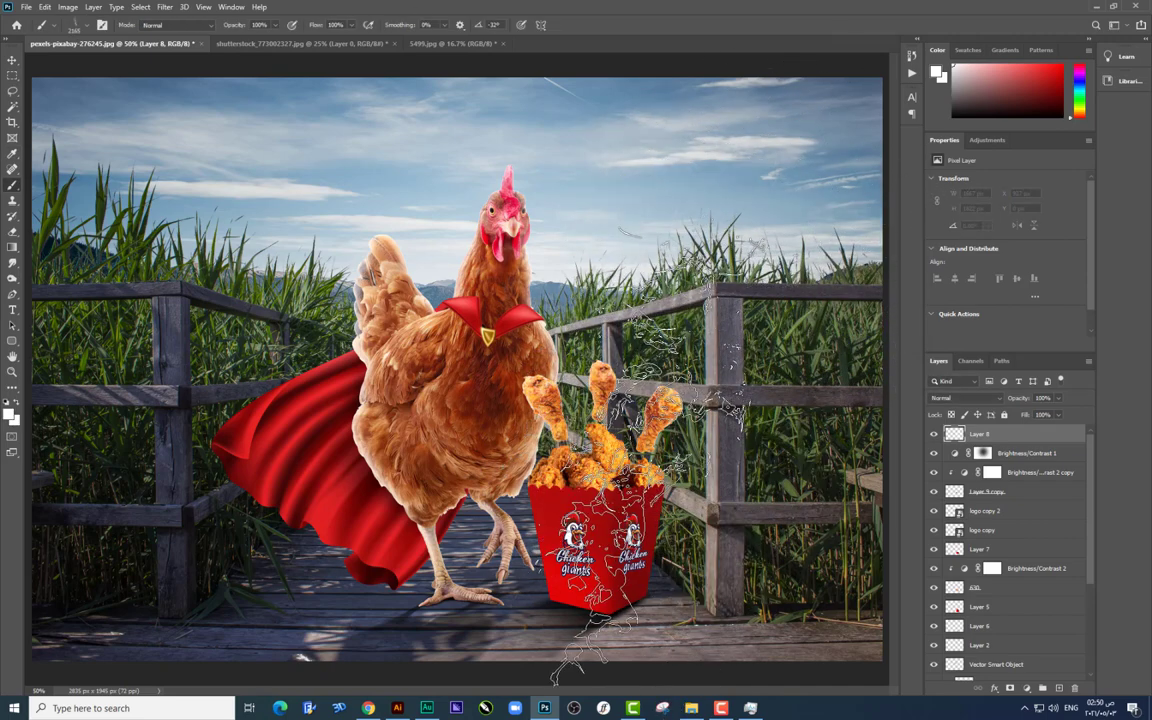
pyautogui.click(620, 430)
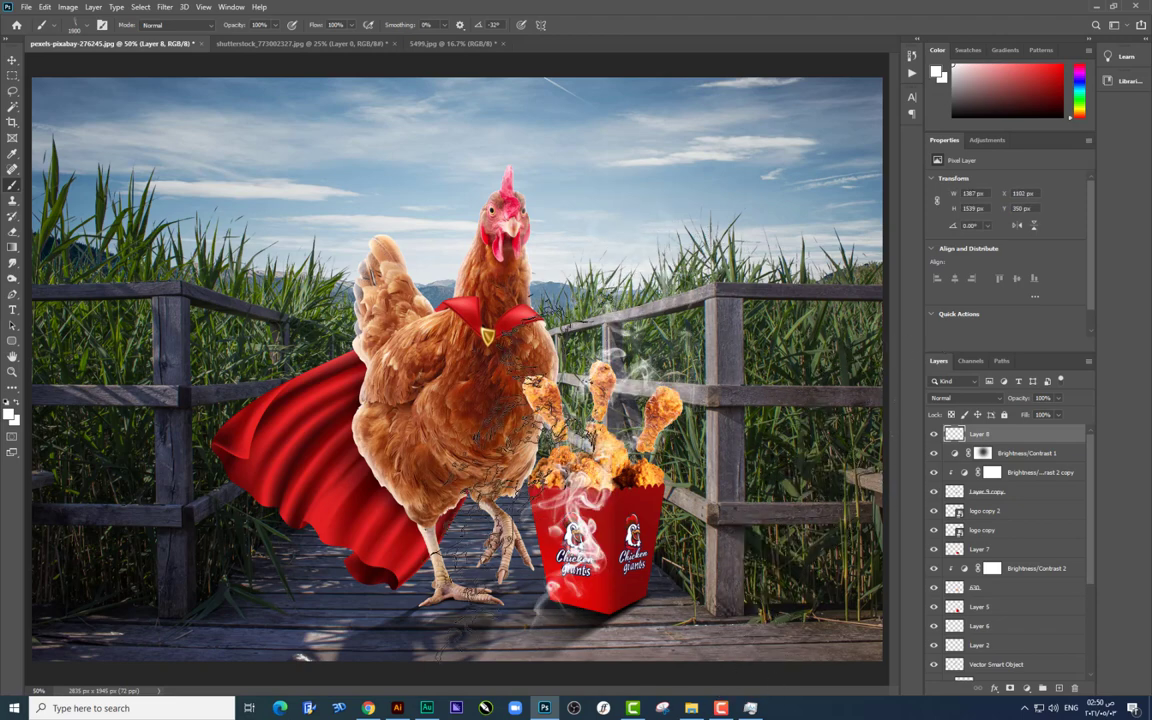
# Step: Erase stray smoke off the left Chicken Giants logo
pyautogui.press('e')
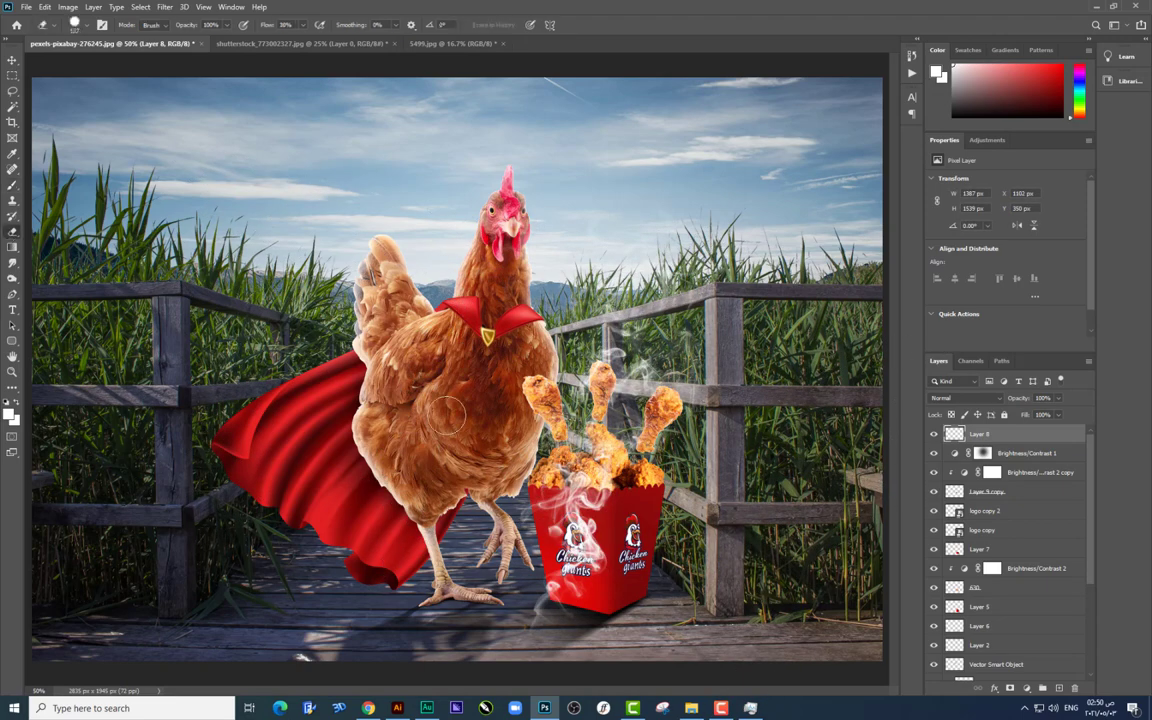
pyautogui.moveTo(560, 545)
pyautogui.mouseDown()
pyautogui.moveTo(595, 515)
pyautogui.moveTo(520, 505)
pyautogui.moveTo(589, 572)
pyautogui.mouseUp()
pyautogui.hotkey('ctrl', 'z')
pyautogui.rightClick(600, 530)
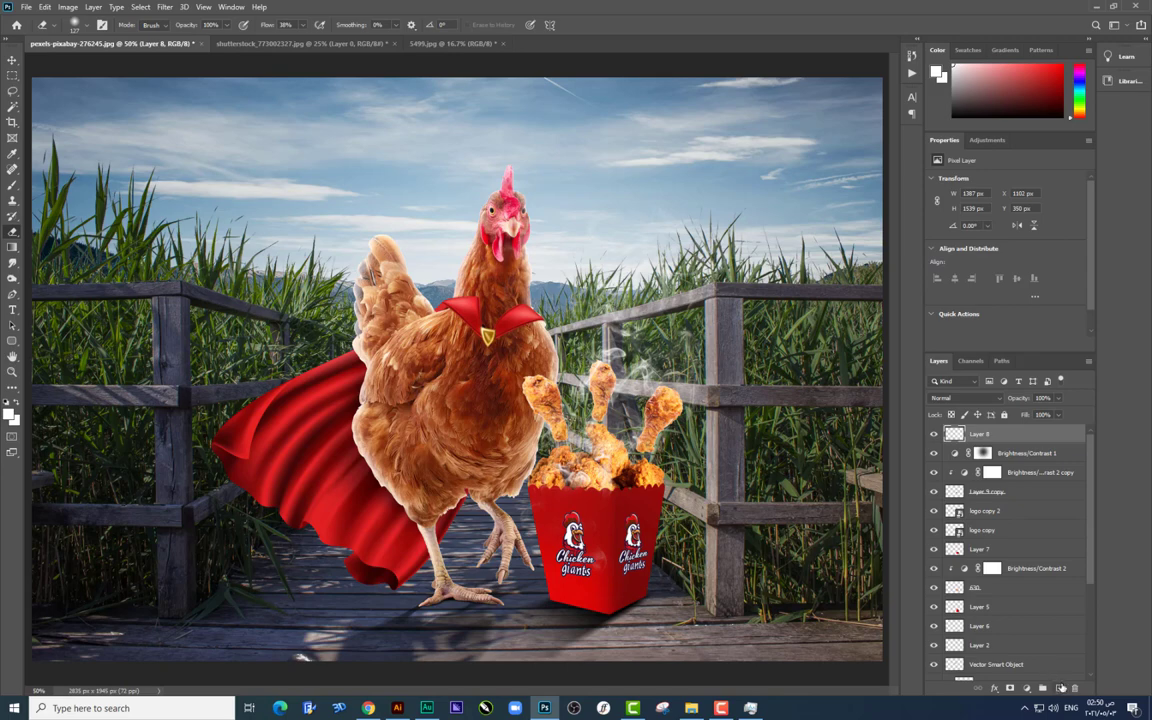
# Step: Add a second smoke layer with a 369 px brush, enlarging and rotating the wisps
pyautogui.click(1060, 688)
pyautogui.click(13, 185)
pyautogui.rightClick(606, 380)
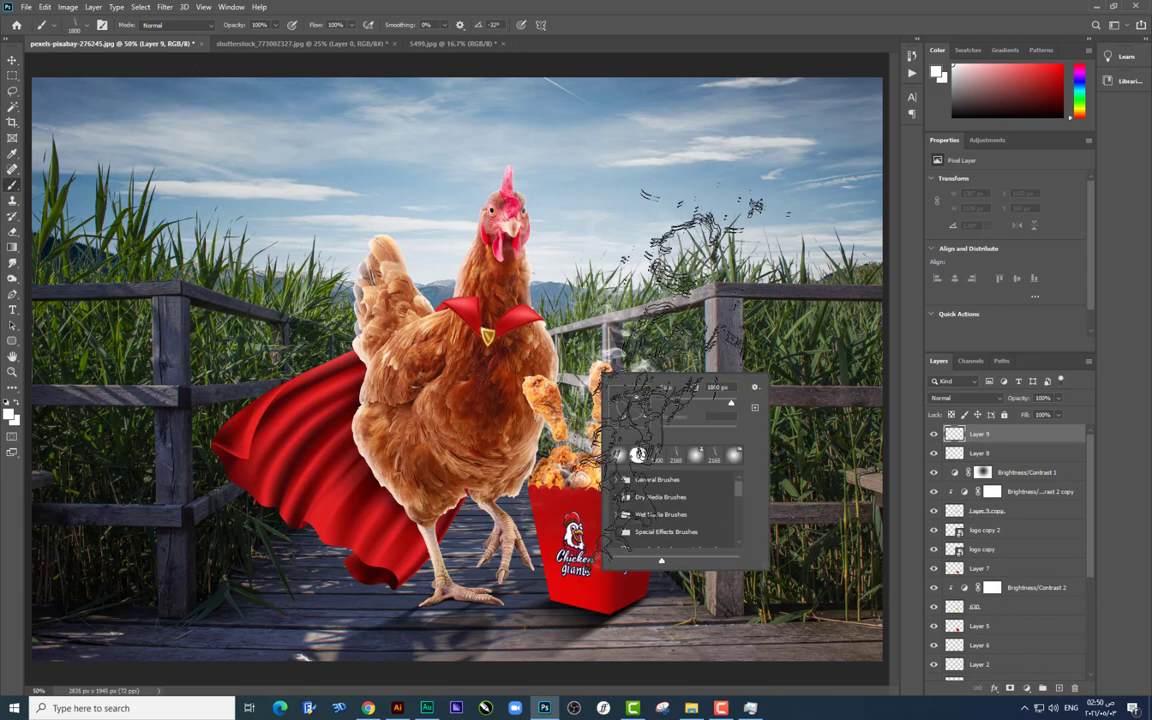
pyautogui.moveTo(728, 405); pyautogui.dragTo(723, 404)
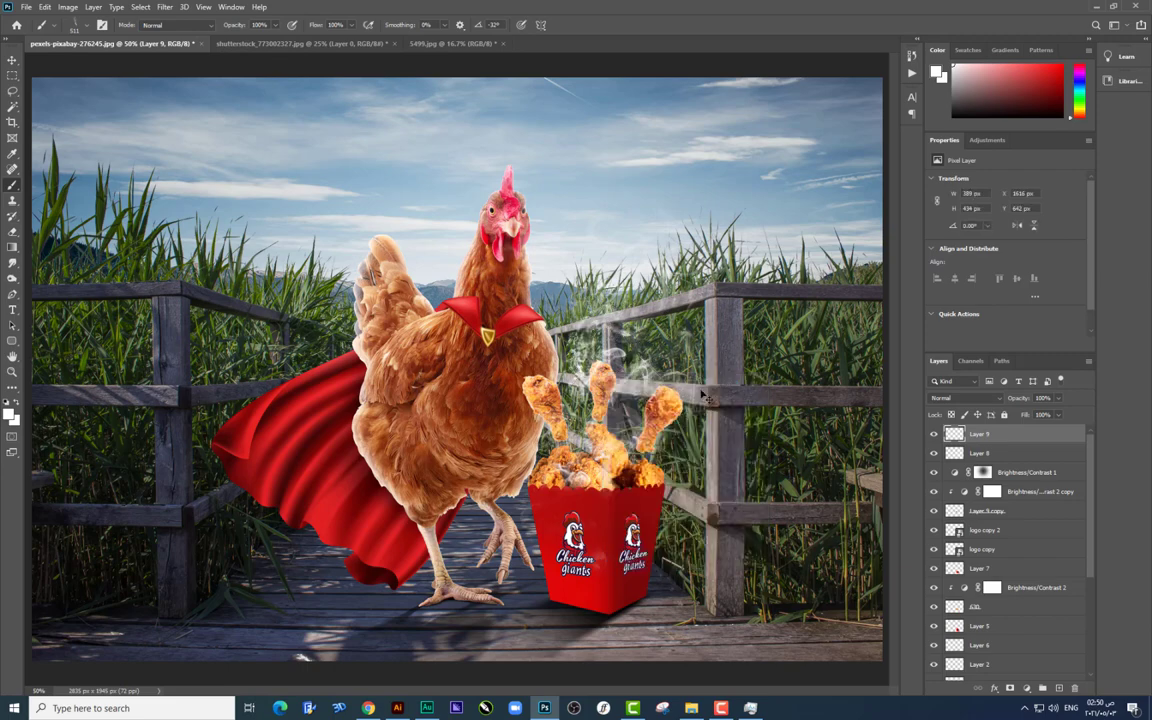
pyautogui.moveTo(632, 268)
pyautogui.mouseDown()
pyautogui.moveTo(689, 146)
pyautogui.moveTo(645, 283)
pyautogui.mouseUp()
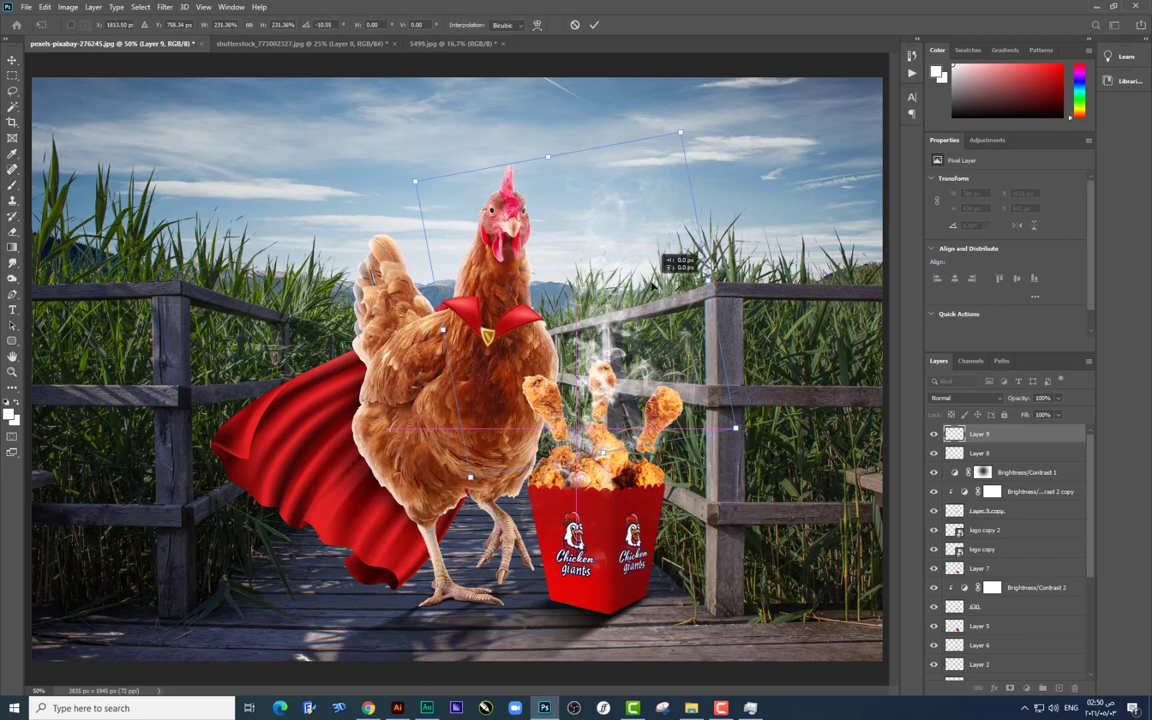
pyautogui.press('Return')
pyautogui.press('b')
# Step: Erase excess smoke wisps near the fence on Layers 9 and 8
pyautogui.press('e')
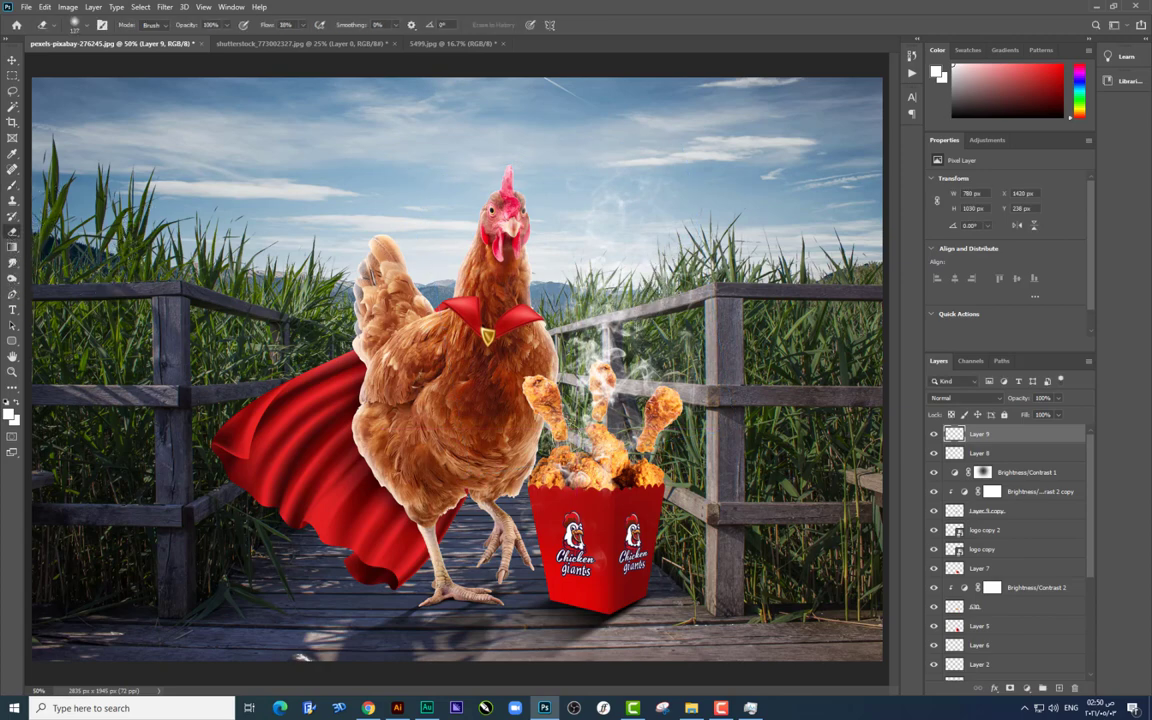
pyautogui.moveTo(630, 385); pyautogui.dragTo(639, 378)
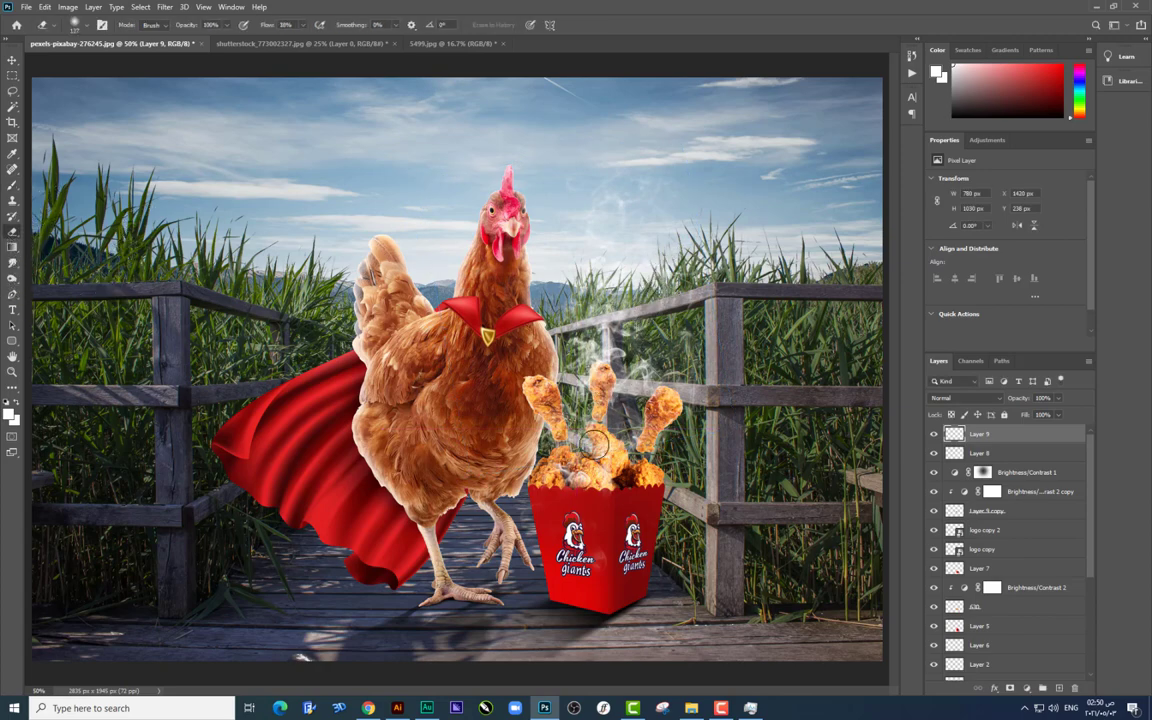
pyautogui.click(1018, 453)
pyautogui.rightClick(640, 380)
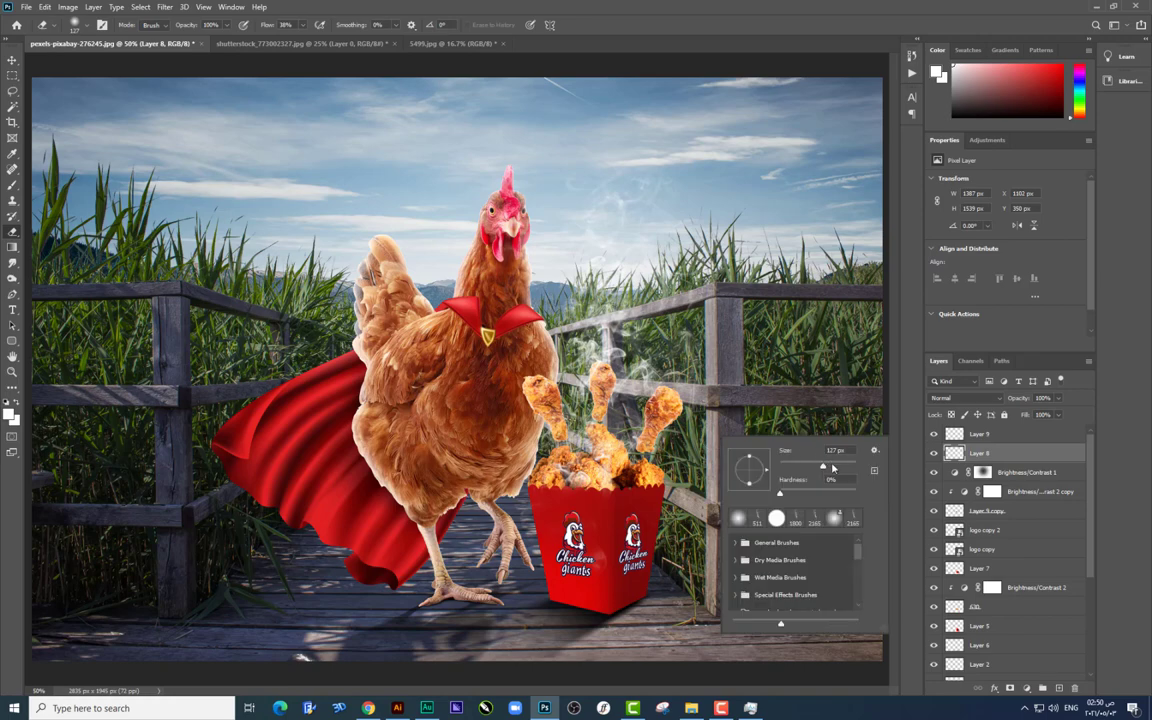
pyautogui.press('Escape')
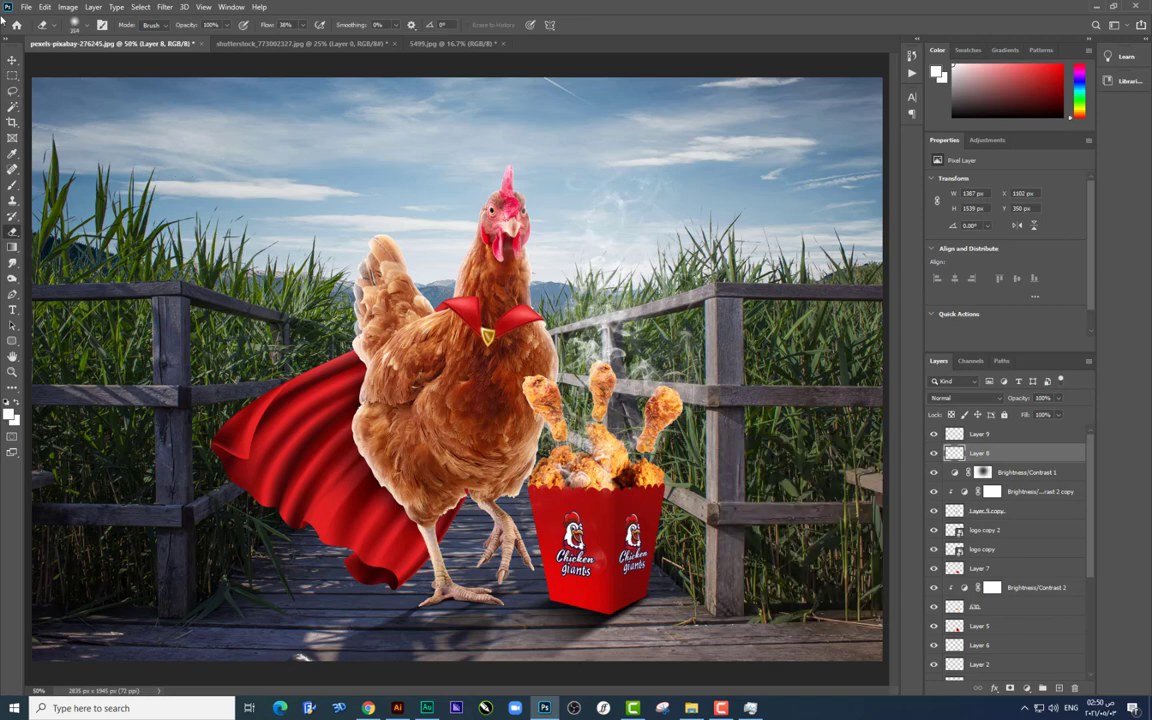
# Step: Drag 4701.jpg from the source-images folder into Photoshop to open it
pyautogui.click(11, 60)
pyautogui.click(691, 708)
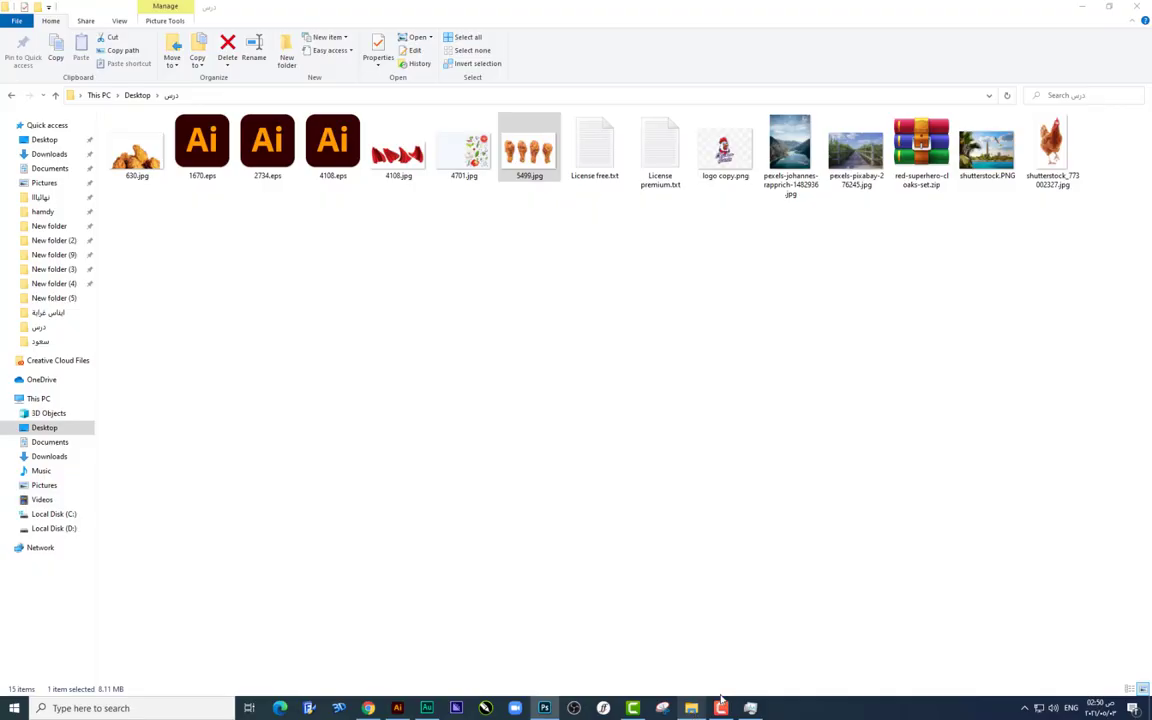
pyautogui.moveTo(463, 150); pyautogui.dragTo(743, 24)
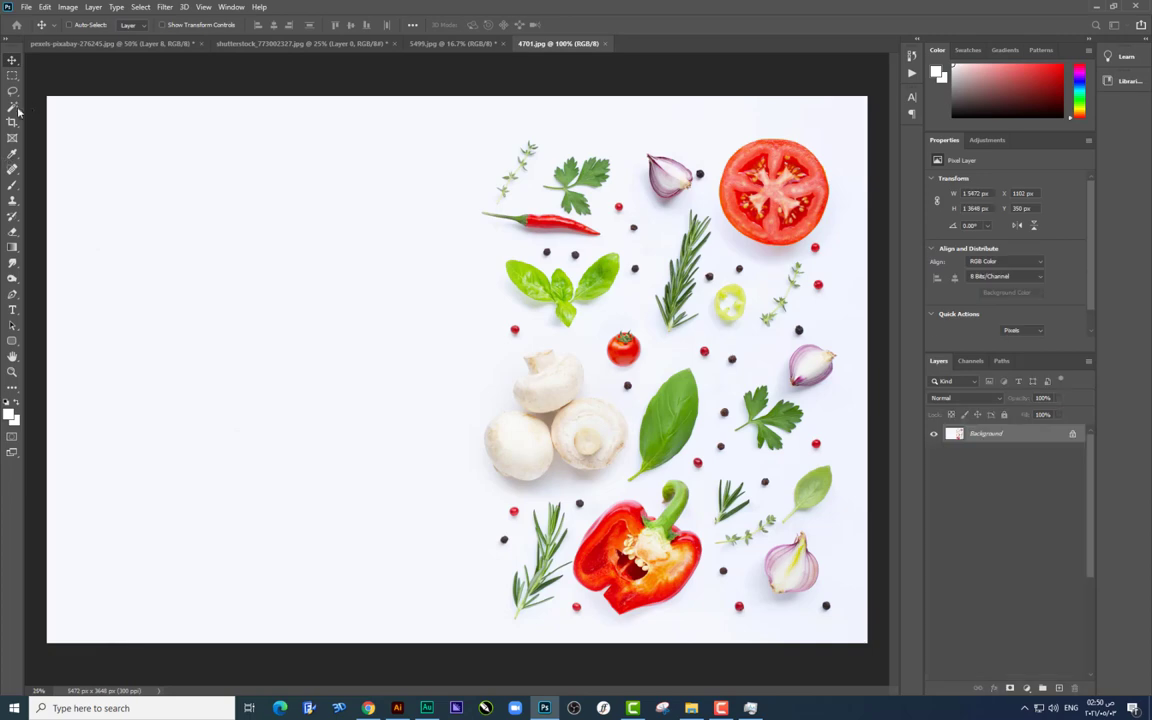
# Step: Magic Wand and delete the vegetable image's white background on unlocked Layer 0
pyautogui.press('w')
pyautogui.click(411, 257)
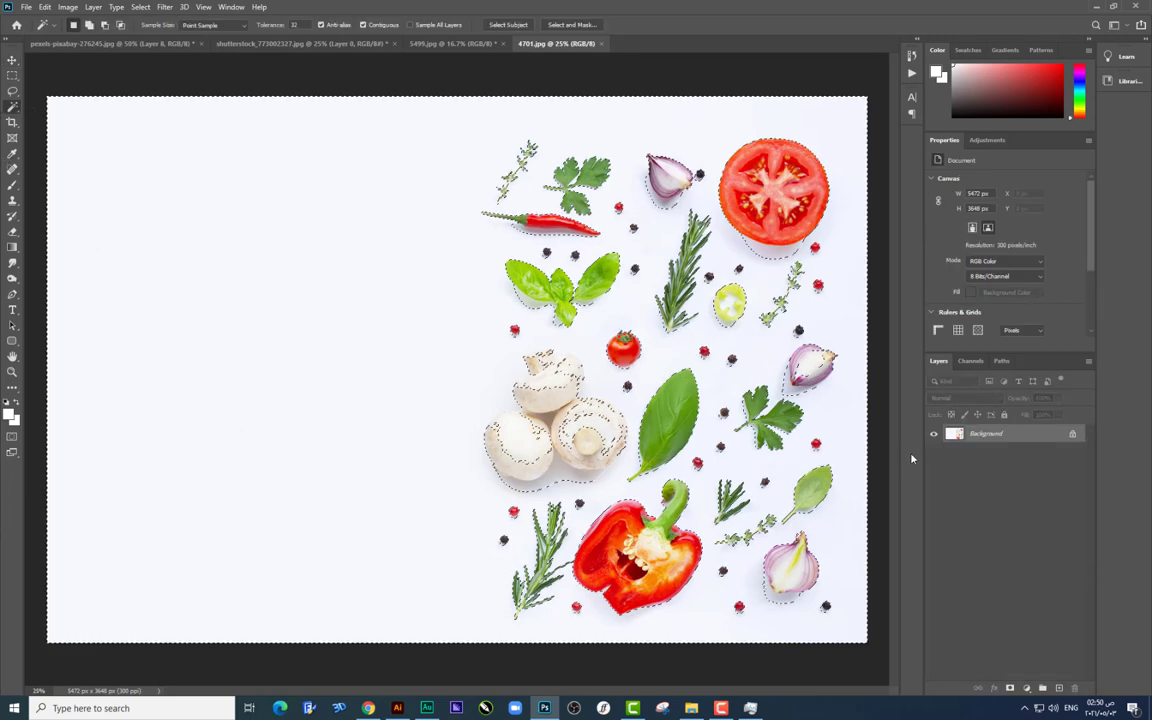
pyautogui.doubleClick(1000, 434)
pyautogui.press('Return')
pyautogui.press('Delete')
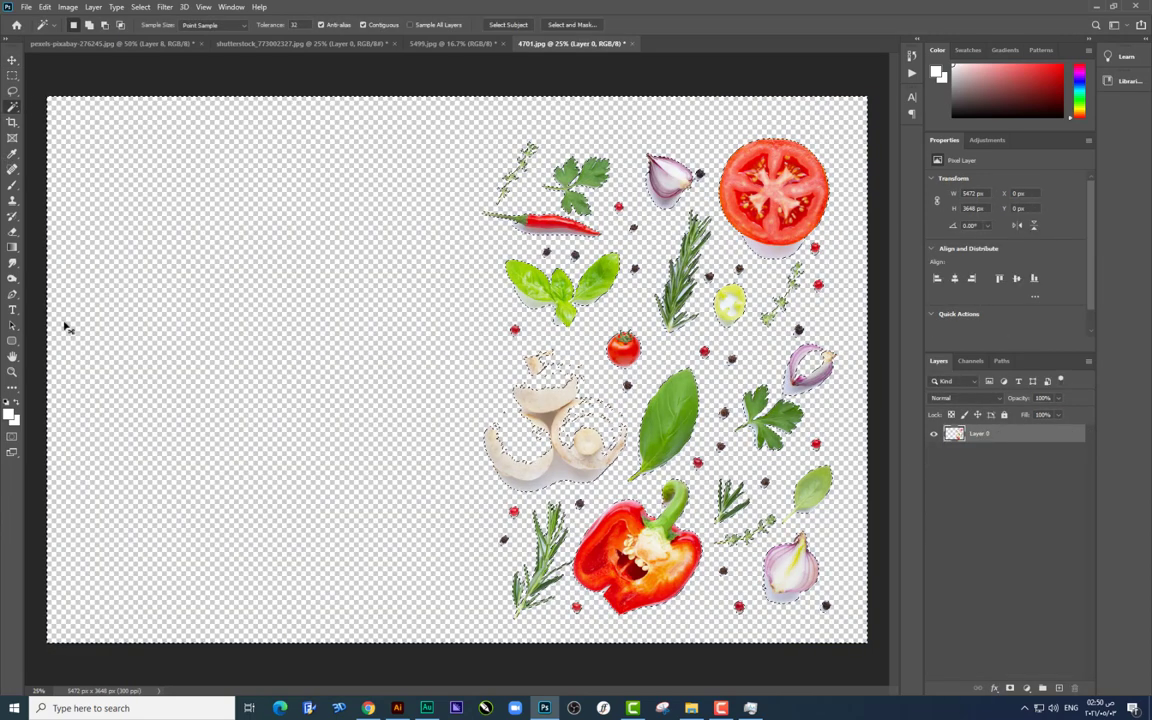
pyautogui.hotkey('ctrl', 'd')
# Step: Pen-trace the basil leaf and red pepper, copying each onto its own layer
pyautogui.press('p')
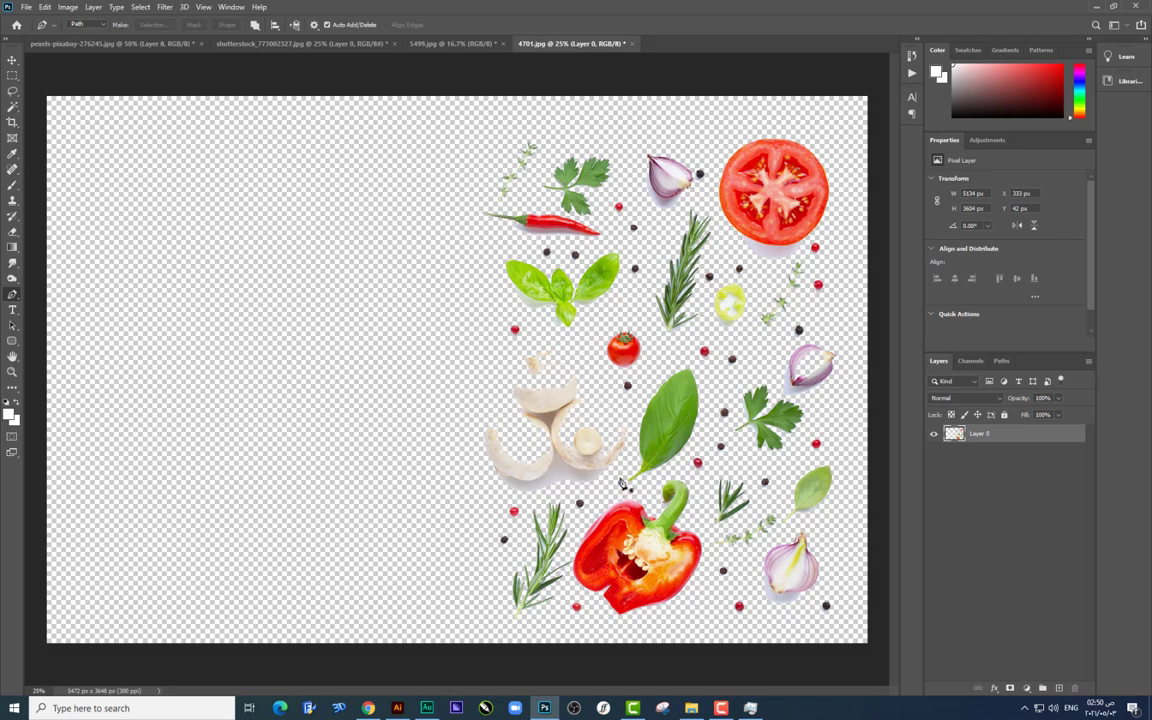
pyautogui.moveTo(621, 484); pyautogui.dragTo(628, 452)
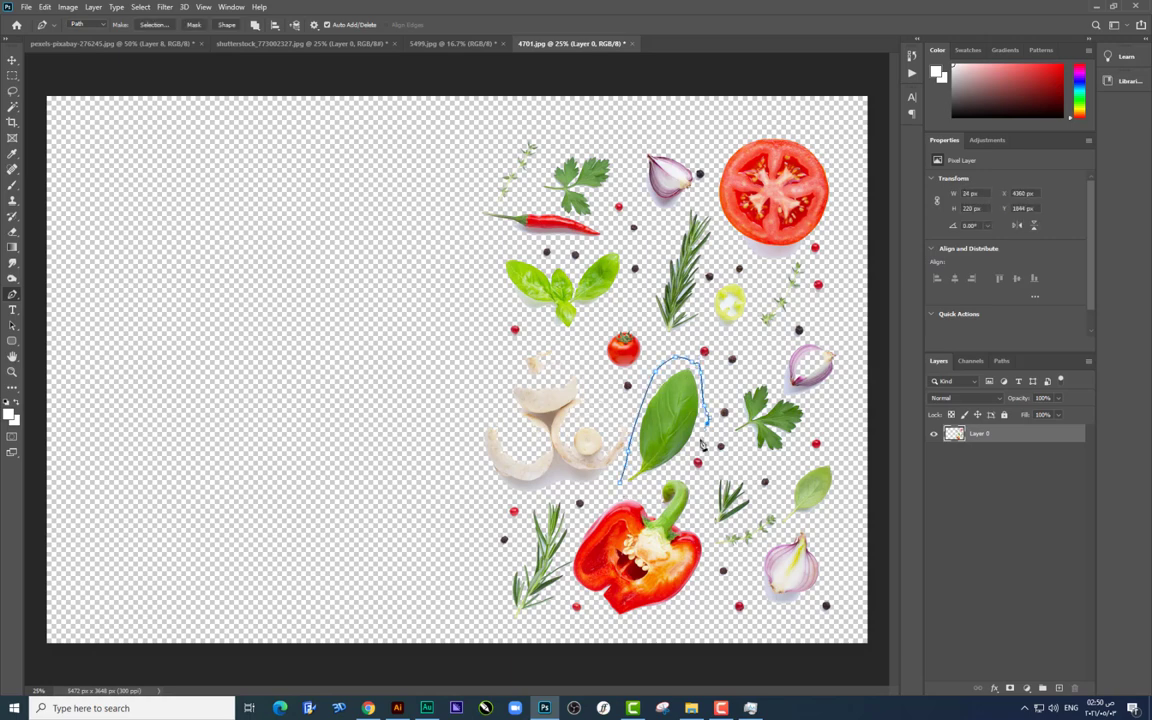
pyautogui.press('Delete')
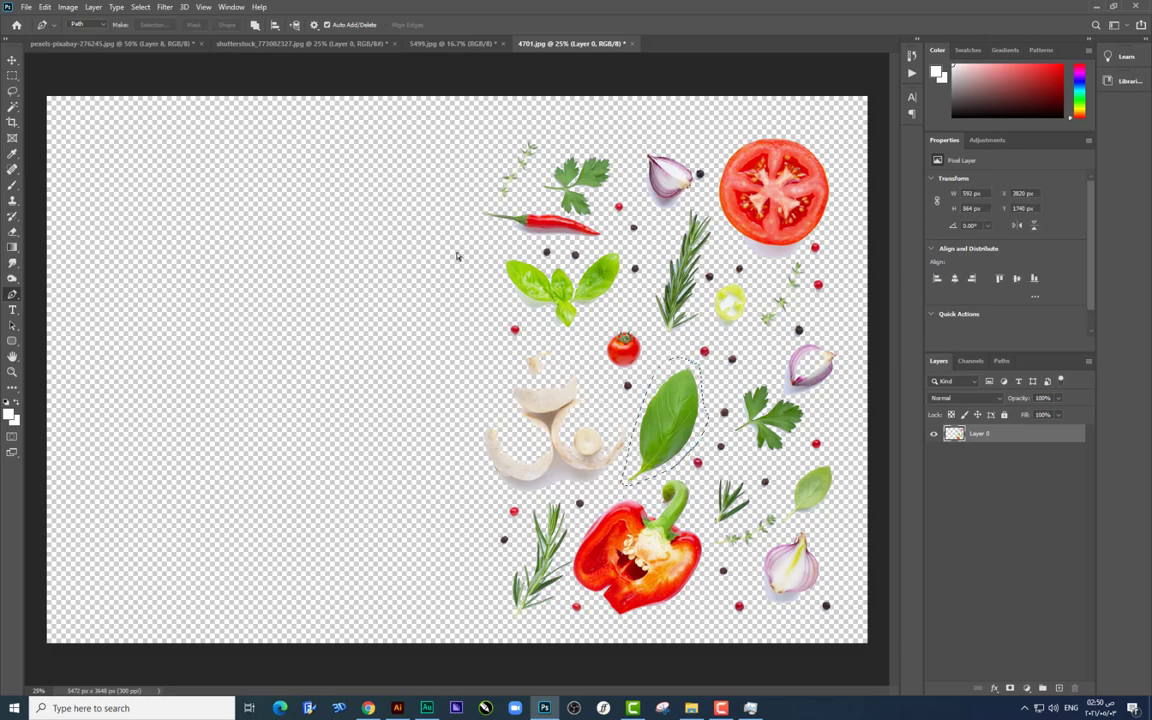
pyautogui.hotkey('ctrl', 'j')
pyautogui.click(956, 455)
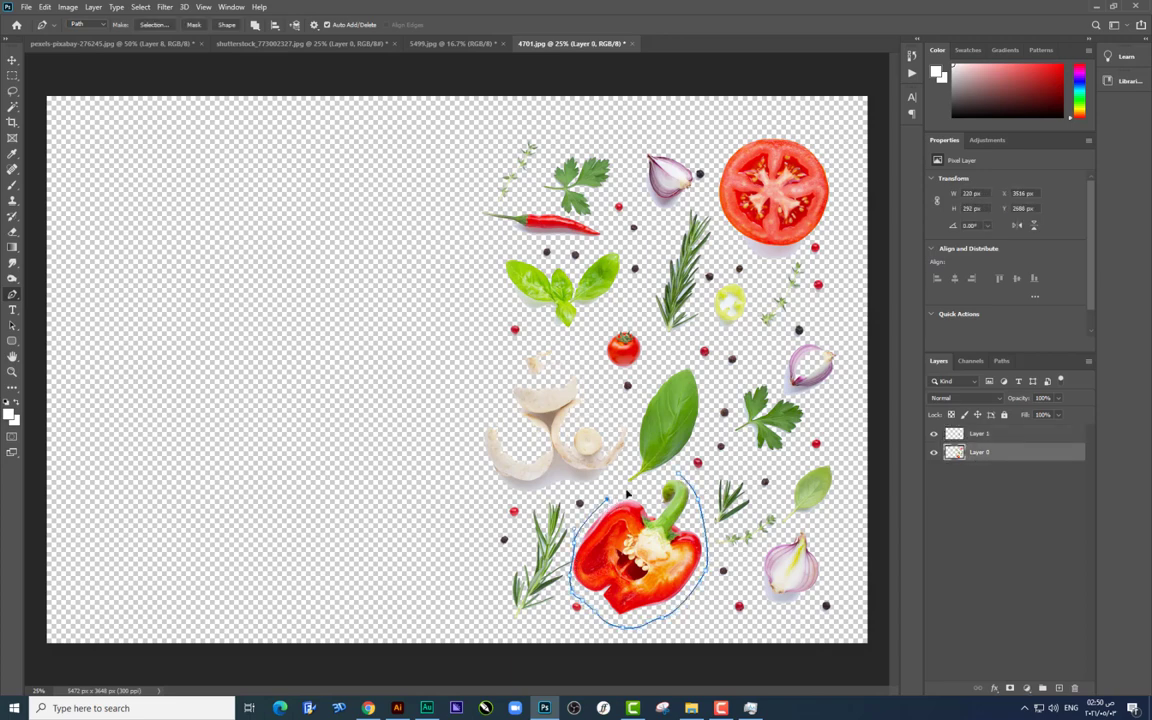
pyautogui.hotkey('ctrl', 'Return')
pyautogui.hotkey('ctrl', 'j')
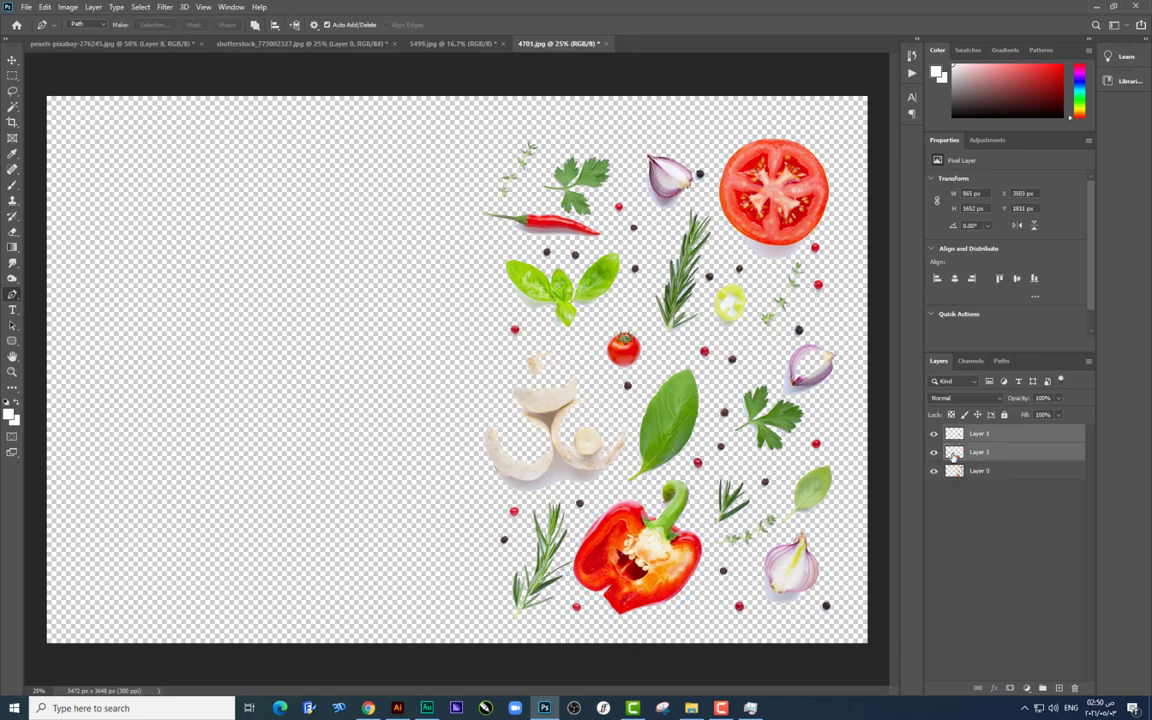
# Step: Convert both cut-outs to smart objects and move them up and left
pyautogui.rightClick(975, 452)
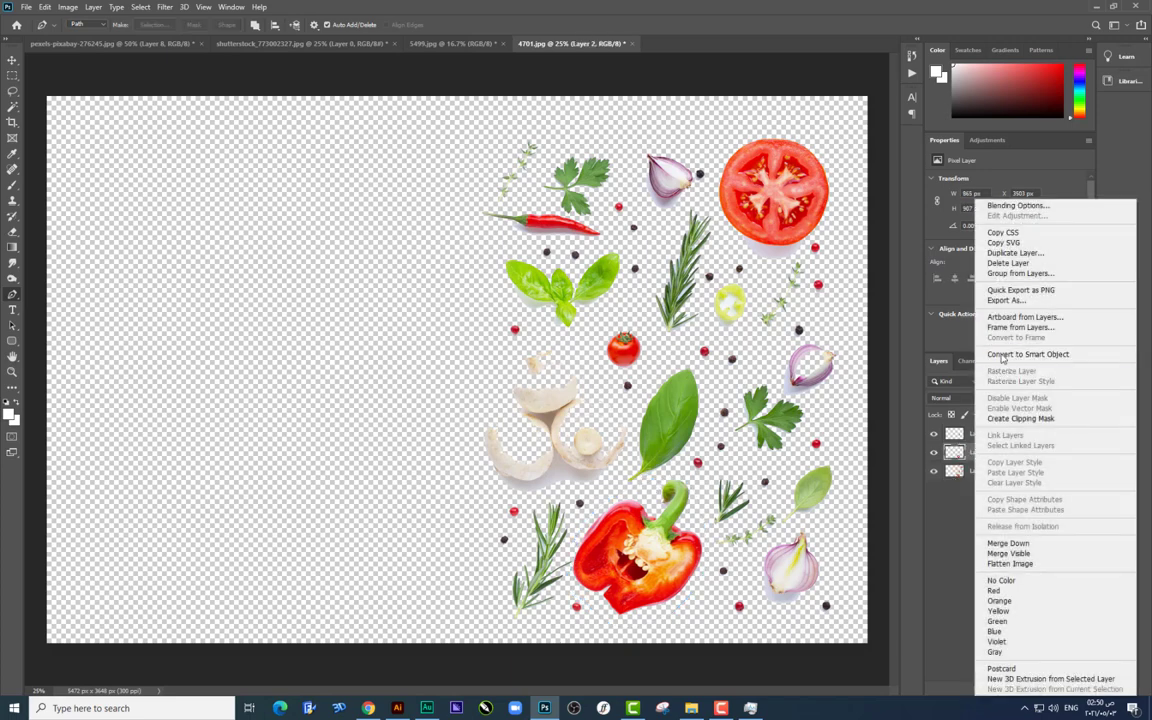
pyautogui.click(1002, 356)
pyautogui.rightClick(975, 434)
pyautogui.click(1025, 353)
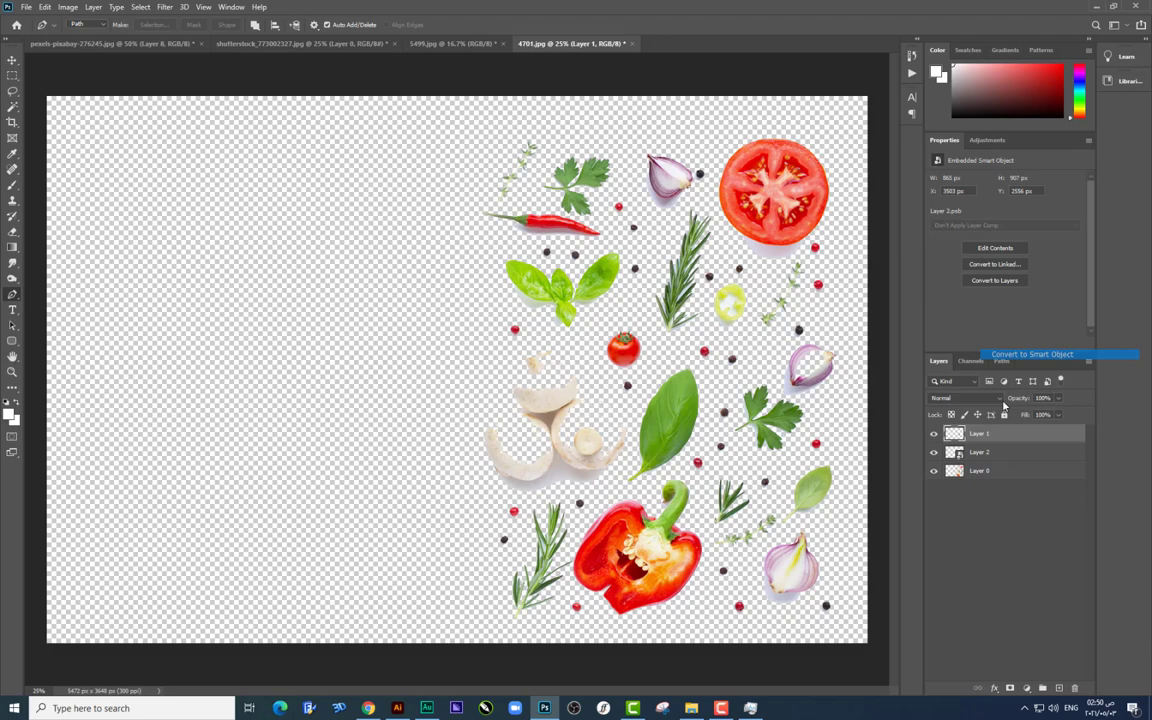
pyautogui.keyDown('shift'); pyautogui.click(991, 455); pyautogui.keyUp('shift')
pyautogui.press('v')
pyautogui.moveTo(655, 365)
pyautogui.mouseDown()
pyautogui.moveTo(425, 45)
pyautogui.moveTo(367, 43)
pyautogui.moveTo(487, 305)
pyautogui.moveTo(683, 357)
pyautogui.moveTo(690, 332)
pyautogui.mouseUp()
# Step: Shrink the leaf into the bucket and add a horizontally flipped, slightly smaller copy
pyautogui.hotkey('ctrl', 't')
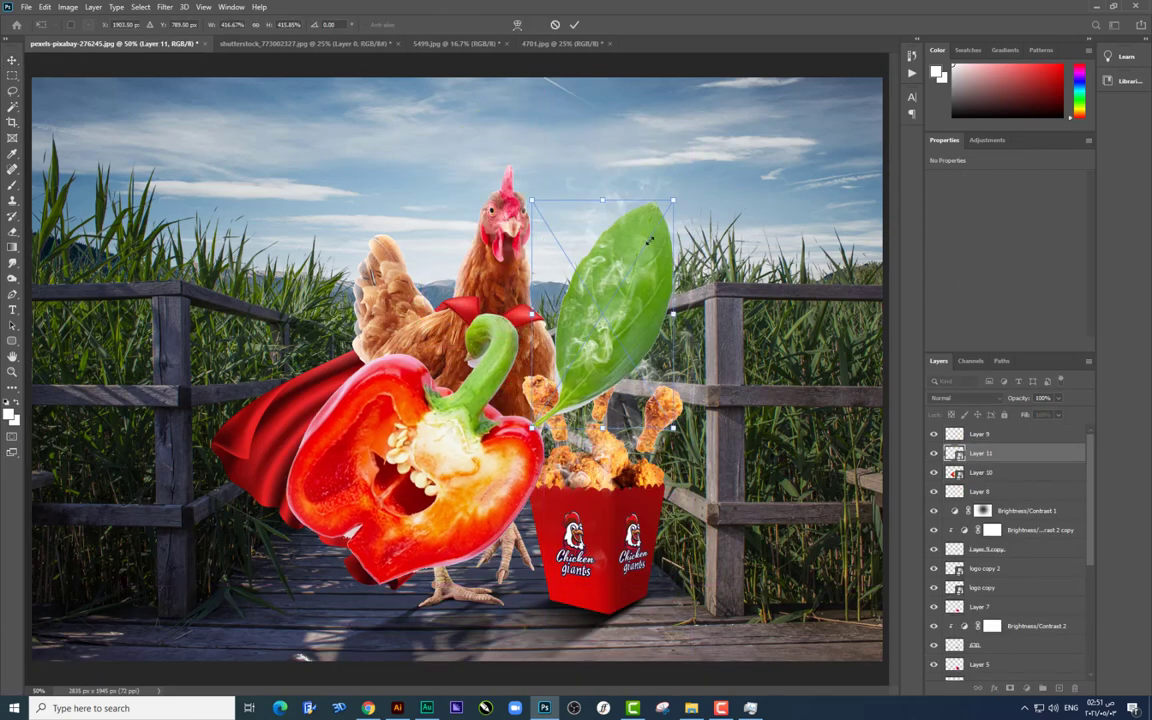
pyautogui.moveTo(640, 170)
pyautogui.mouseDown()
pyautogui.moveTo(614, 285)
pyautogui.moveTo(632, 400)
pyautogui.moveTo(652, 378)
pyautogui.moveTo(545, 398)
pyautogui.mouseUp()
pyautogui.press('Return')
pyautogui.hotkey('ctrl', 't')
pyautogui.rightClick(588, 397)
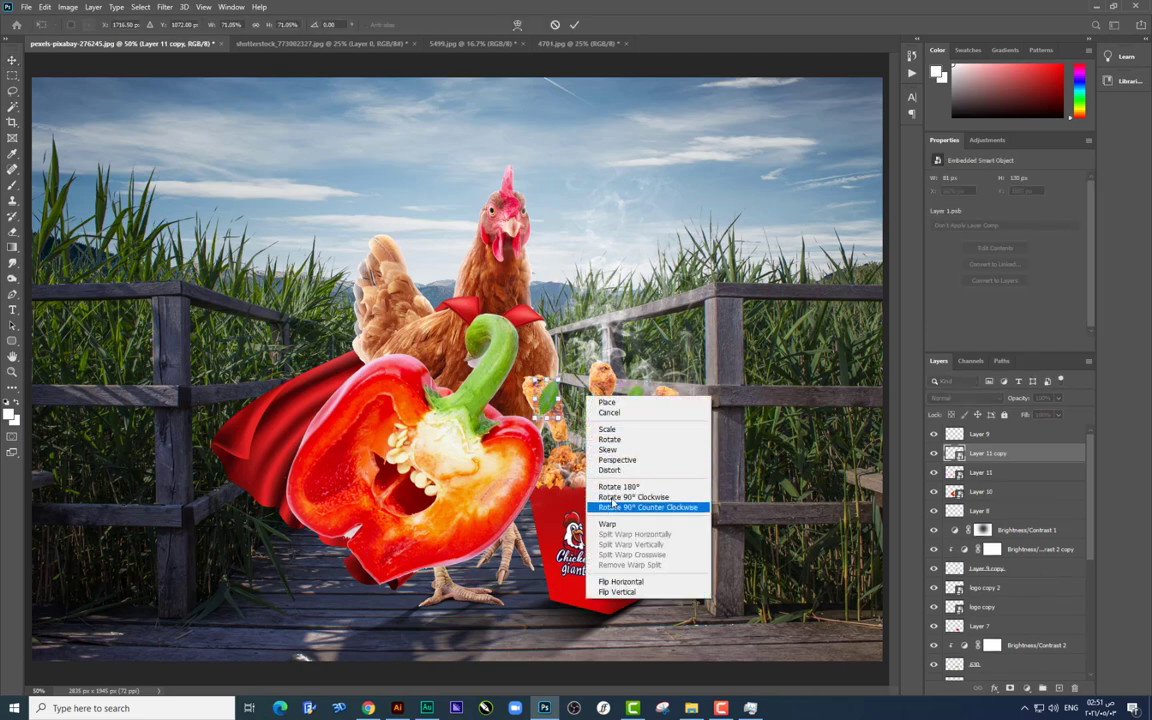
pyautogui.press('Escape')
pyautogui.rightClick(590, 402)
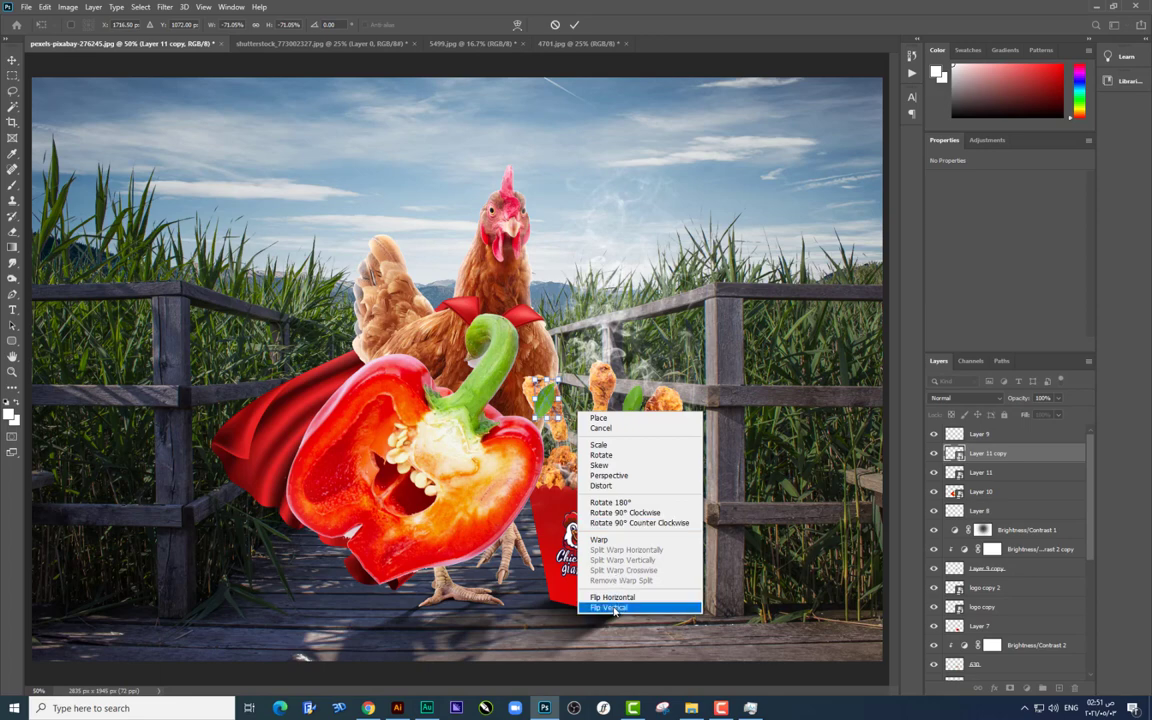
pyautogui.click(620, 586)
pyautogui.moveTo(560, 378); pyautogui.dragTo(679, 357)
pyautogui.press('Return')
# Step: Nudge the pepper right and shrink it to sit among the drumsticks
pyautogui.rightClick(386, 411)
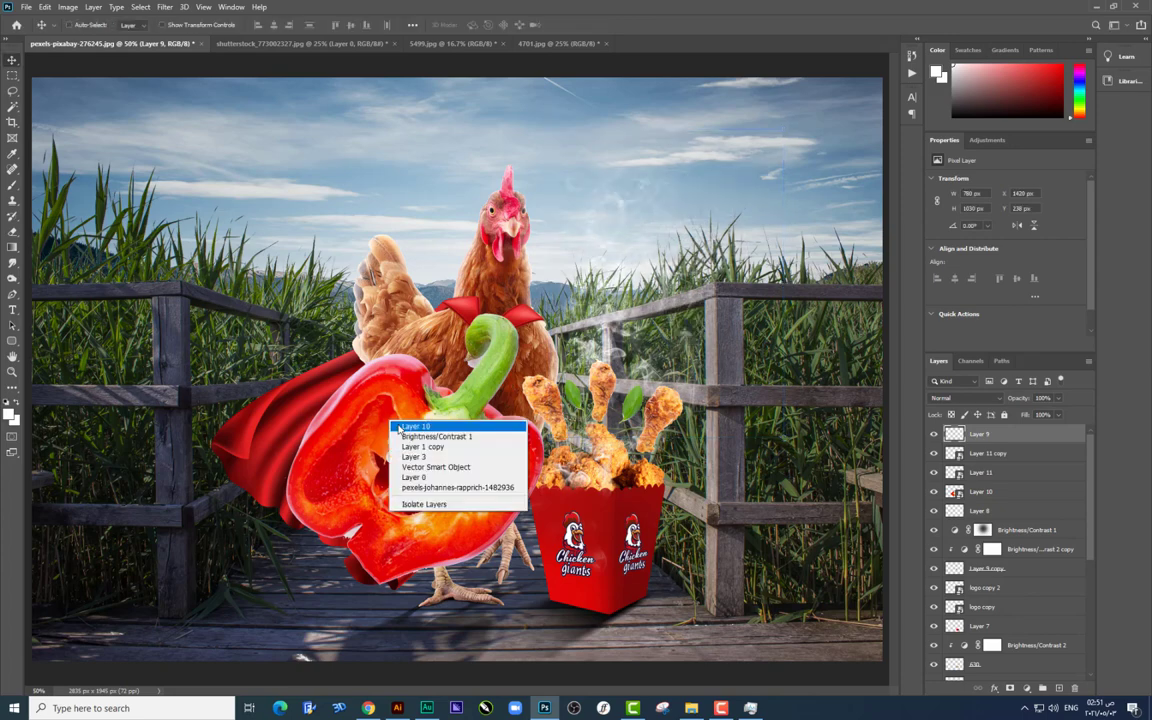
pyautogui.click(411, 462)
pyautogui.moveTo(439, 424); pyautogui.dragTo(479, 426)
pyautogui.hotkey('ctrl', 't')
pyautogui.moveTo(578, 583)
pyautogui.mouseDown()
pyautogui.moveTo(520, 476)
pyautogui.moveTo(662, 438)
pyautogui.mouseUp()
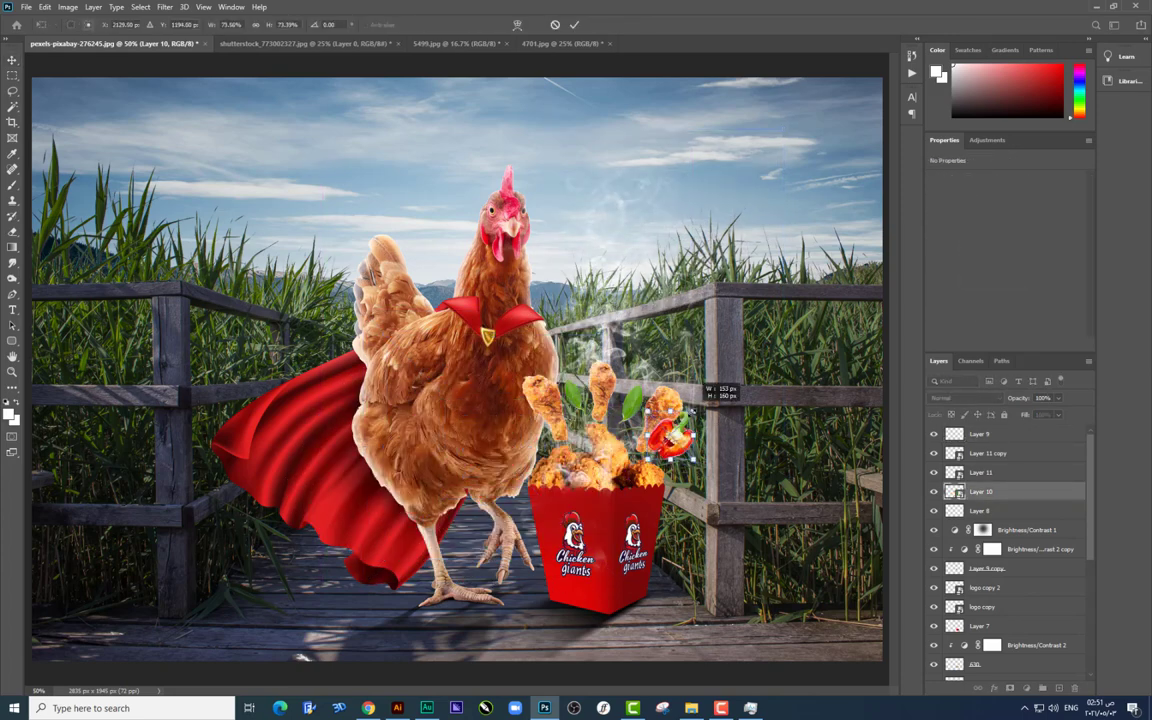
pyautogui.press('Return')
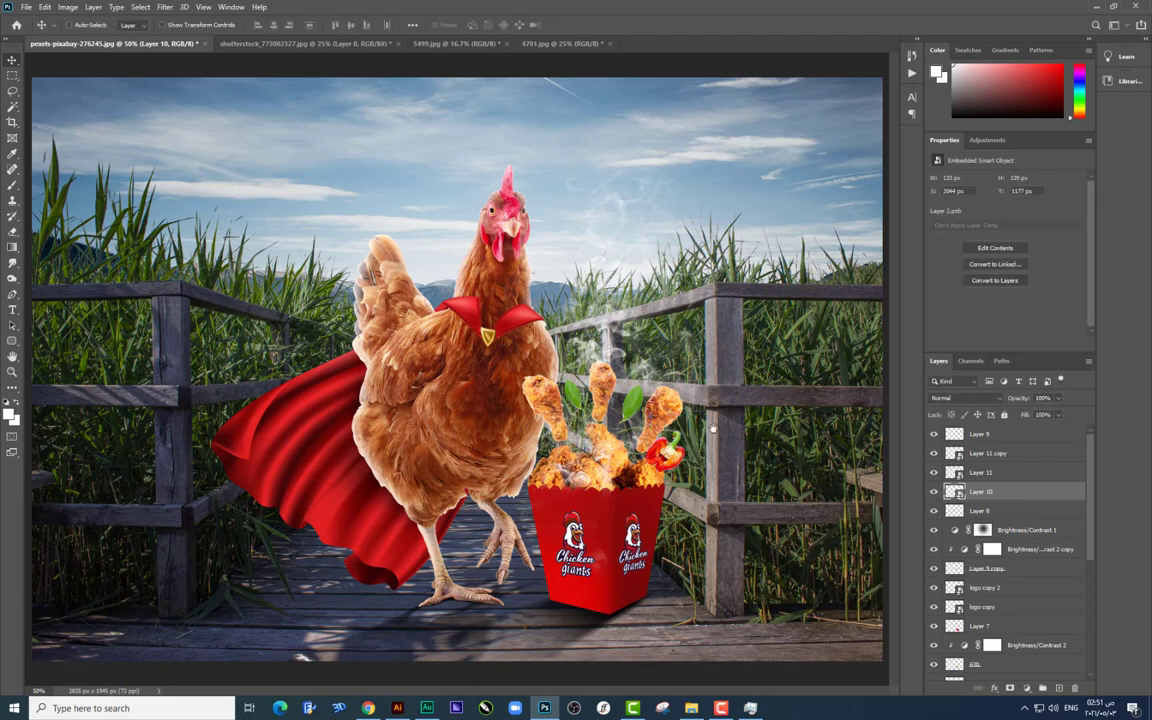
# Step: Bring the shutterstock.PNG skyline image into the composition
pyautogui.click(691, 708)
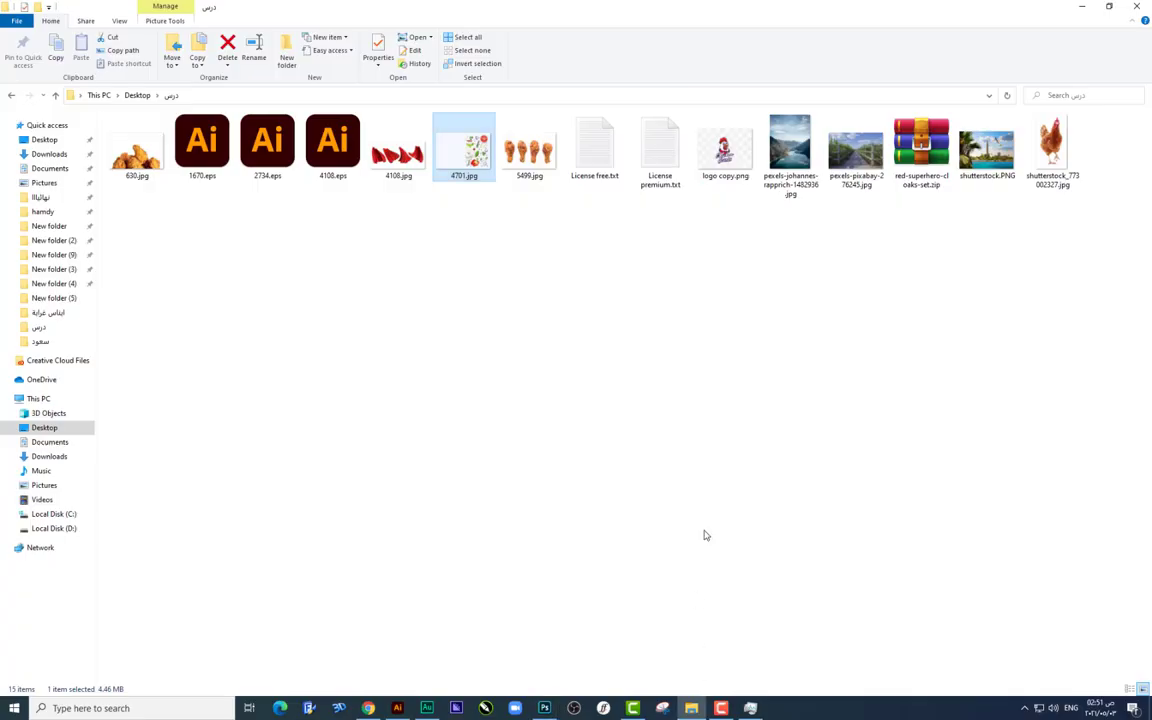
pyautogui.click(987, 150)
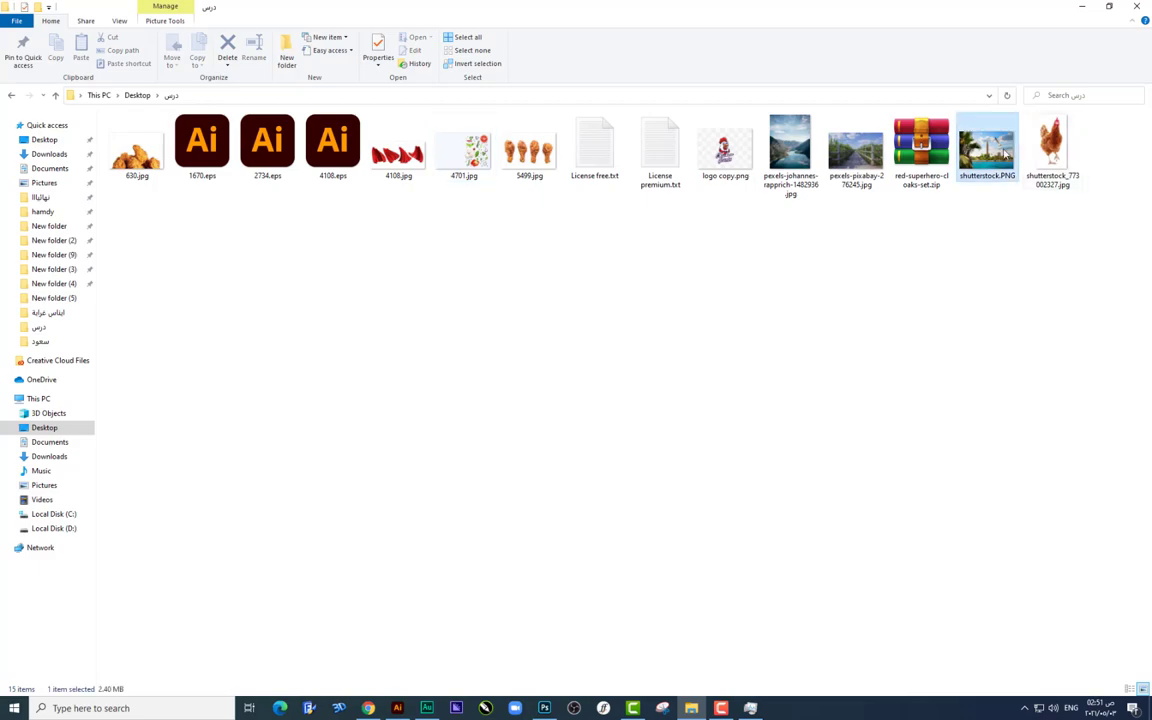
pyautogui.click(544, 708)
pyautogui.scroll(-2, 1010, 560)
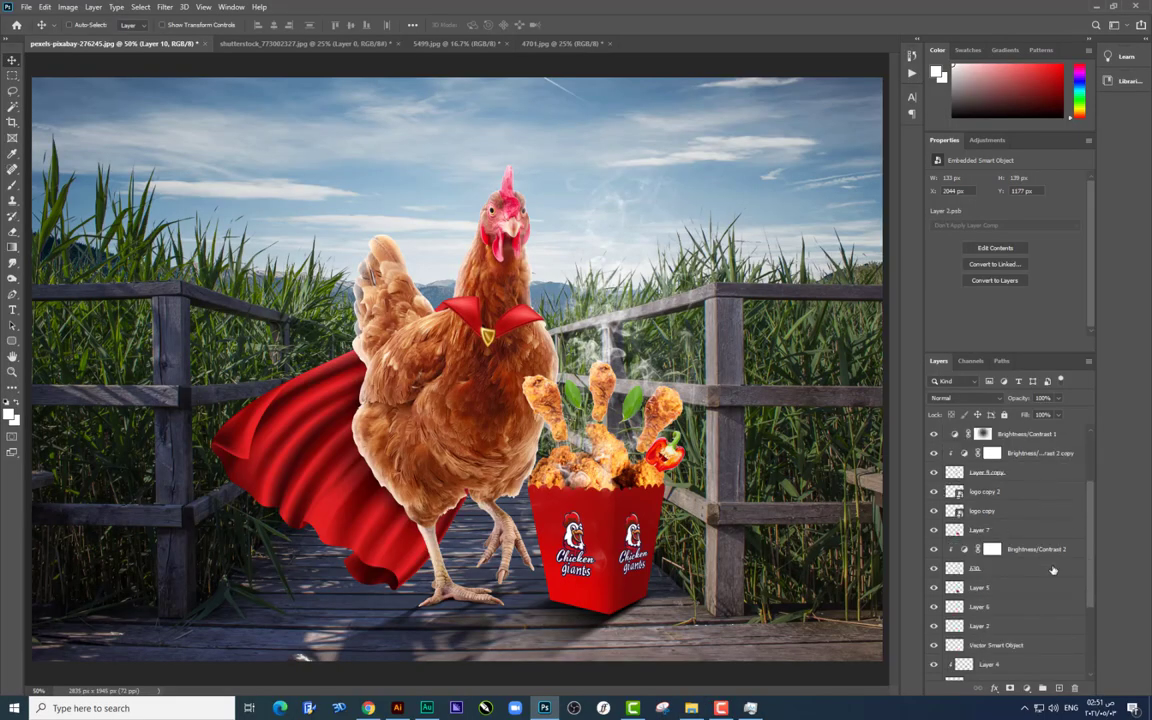
pyautogui.scroll(-1, 1049, 574)
# Step: Show the shutterstock skyline layer and scale it down toward the upper right behind the hen
pyautogui.click(934, 651)
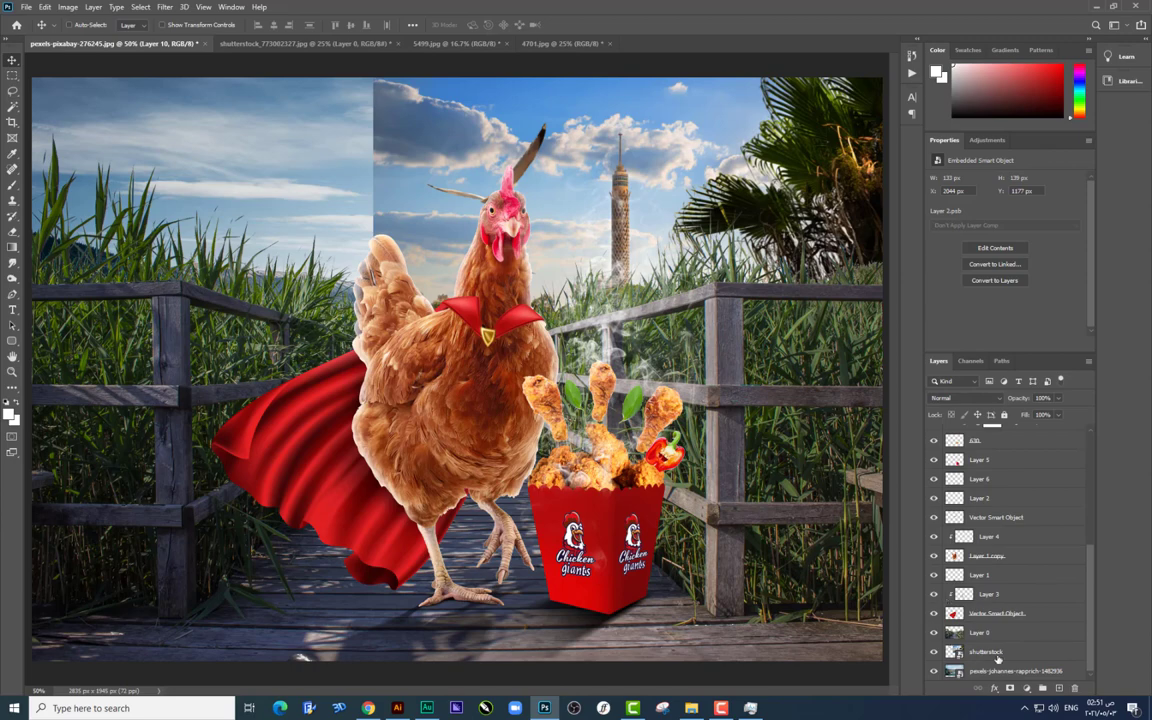
pyautogui.click(997, 653)
pyautogui.hotkey('ctrl', '-')
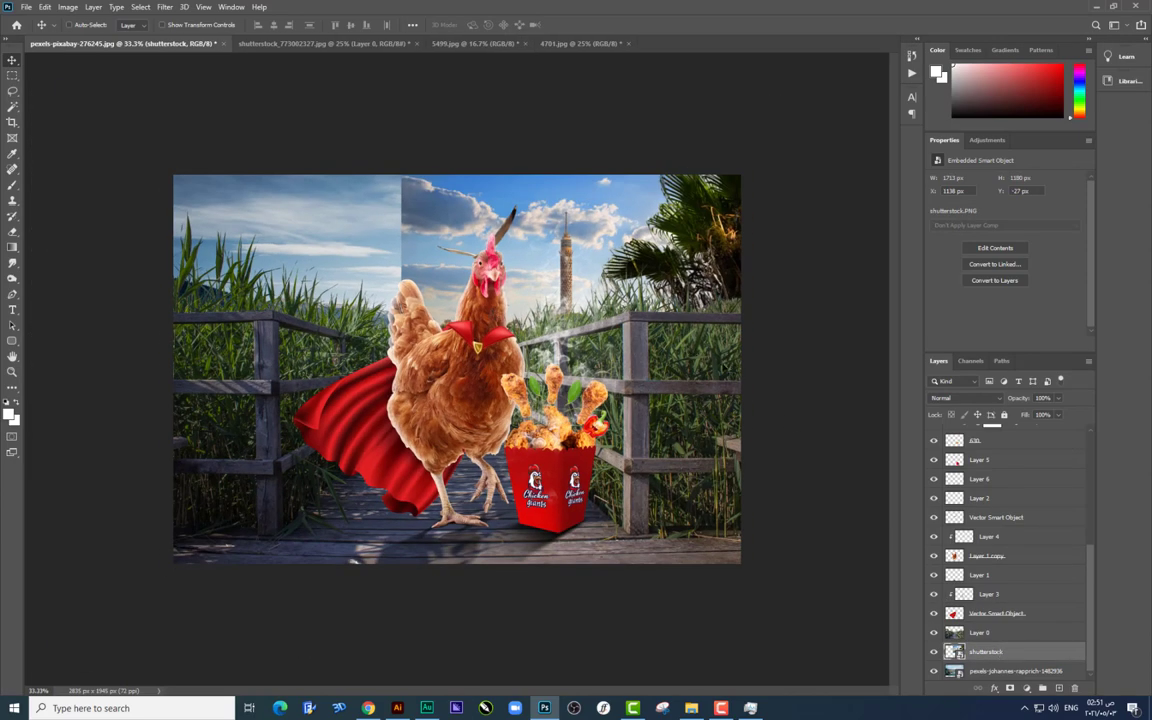
pyautogui.moveTo(743, 327); pyautogui.dragTo(753, 288)
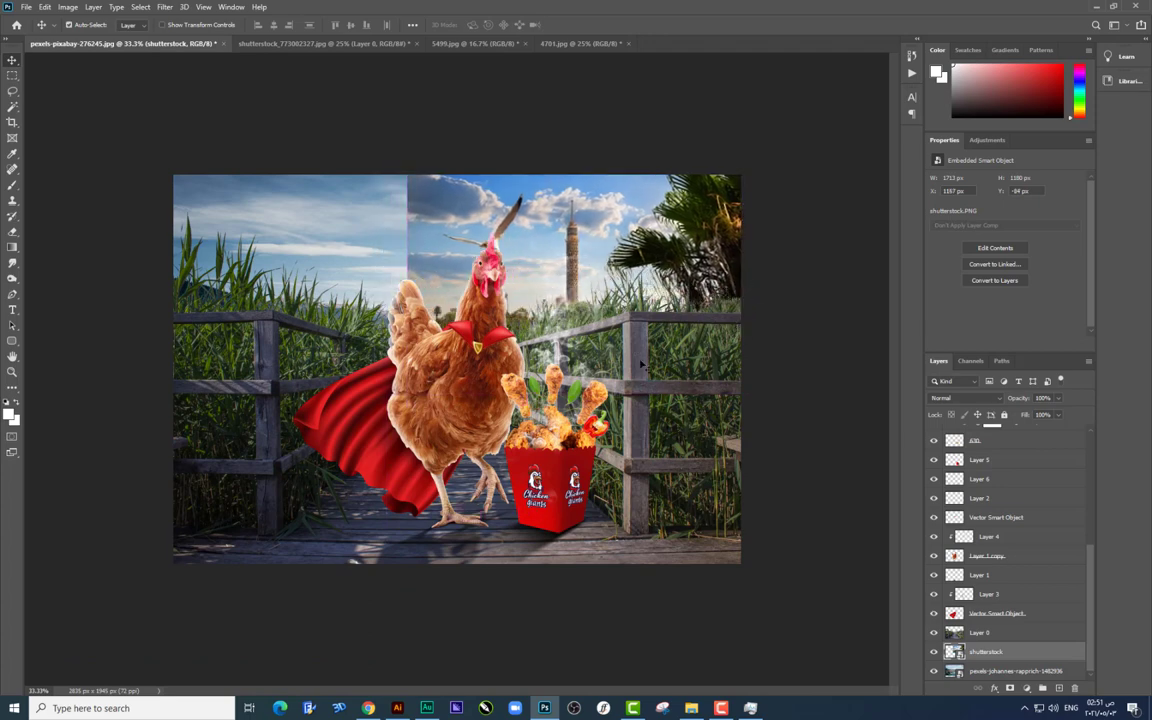
pyautogui.hotkey('ctrl', 't')
pyautogui.moveTo(406, 393); pyautogui.dragTo(447, 370)
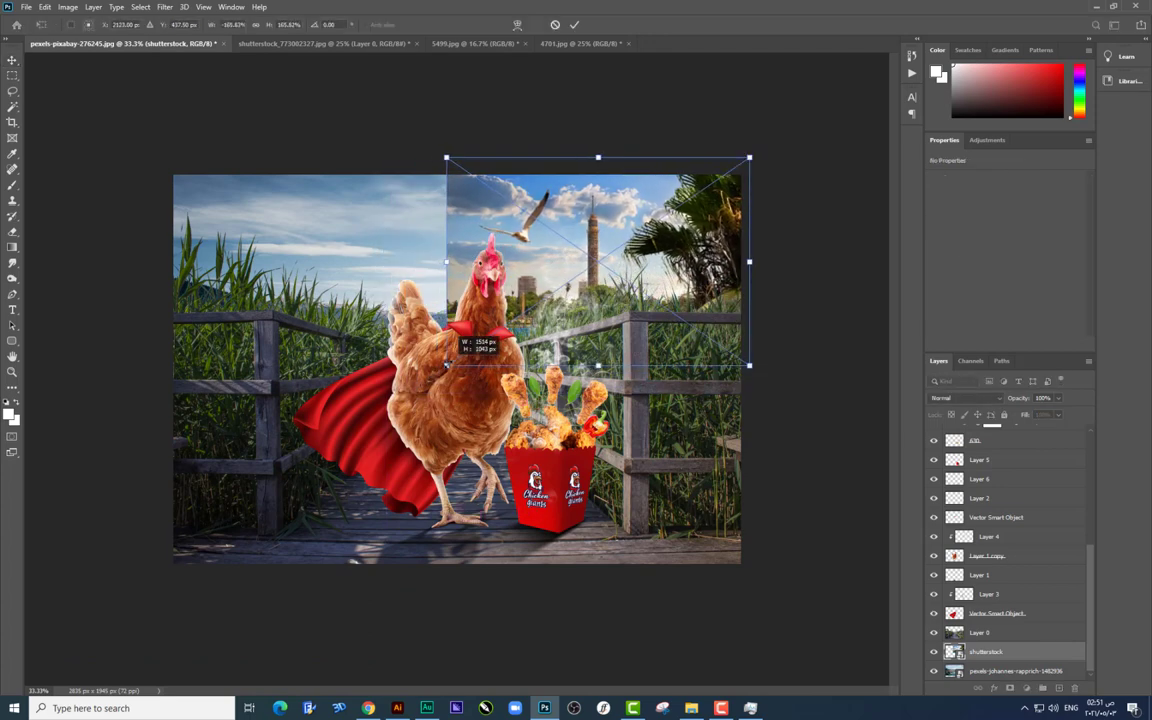
pyautogui.press('Return')
pyautogui.moveTo(549, 322); pyautogui.dragTo(538, 313)
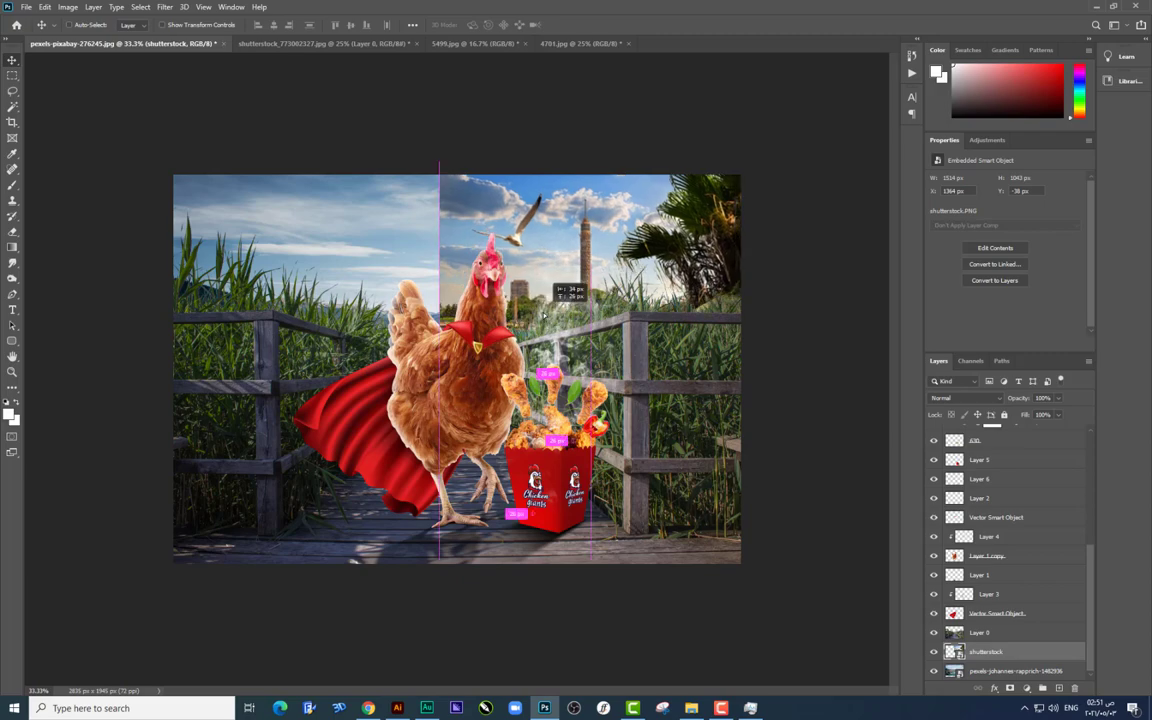
pyautogui.hotkey('ctrl', '+')
pyautogui.scroll(1, 572, 216)
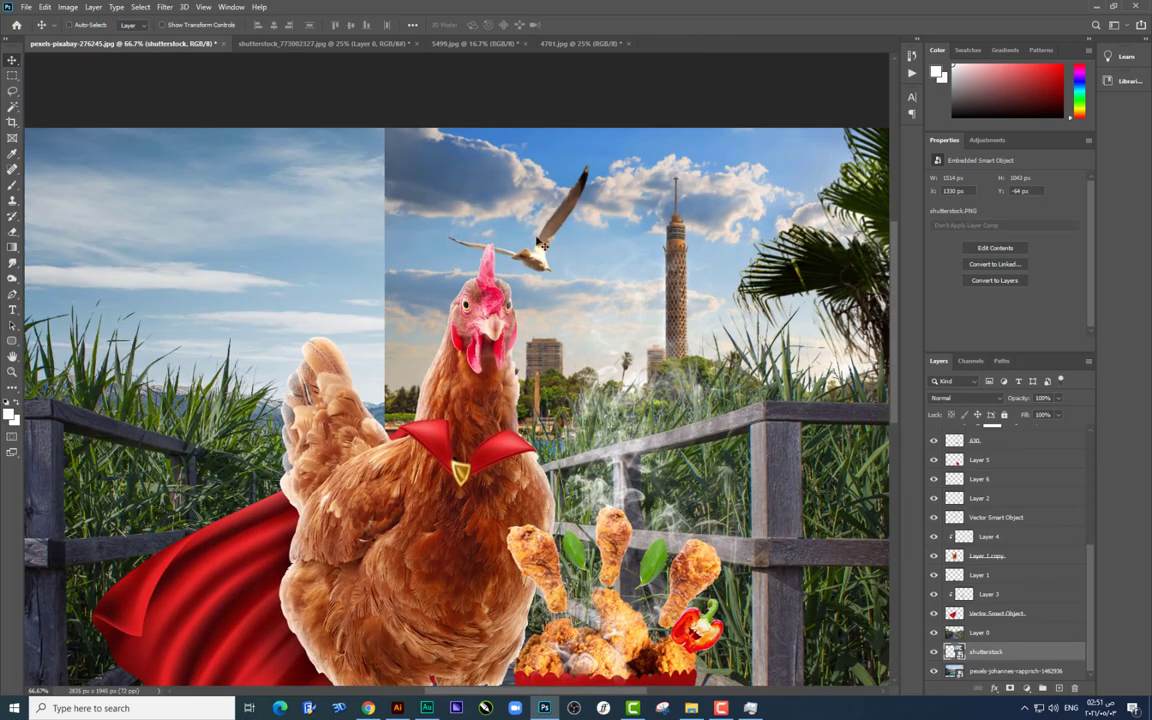
# Step: Rasterize the skyline layer and spot-heal the flying seagull out of its sky
pyautogui.click(17, 170)
pyautogui.click(565, 195)
pyautogui.press('Return')
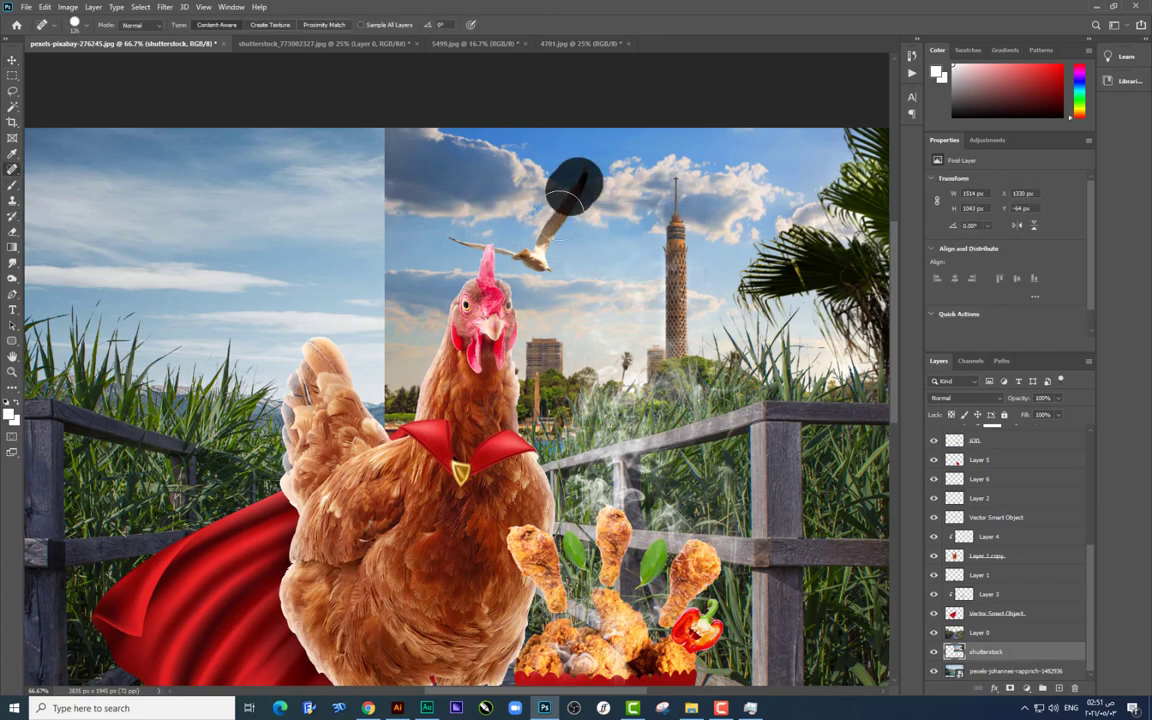
pyautogui.moveTo(565, 195); pyautogui.dragTo(453, 237)
pyautogui.moveTo(552, 252); pyautogui.dragTo(490, 250)
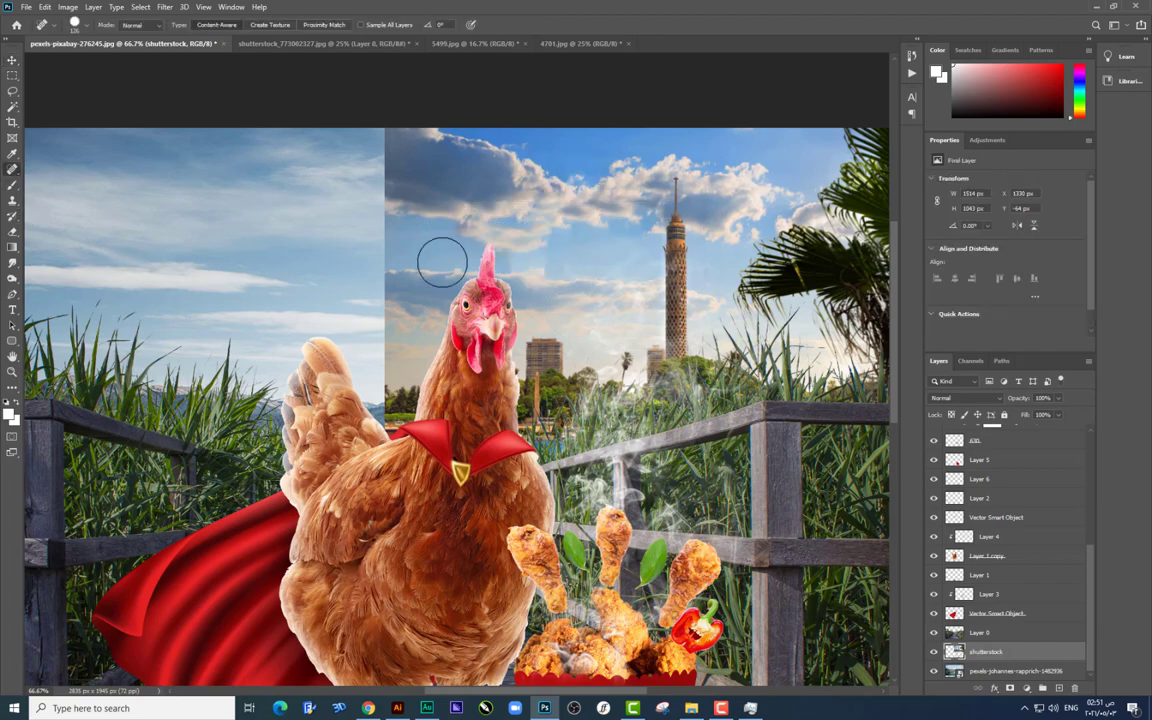
pyautogui.hotkey('ctrl', '-')
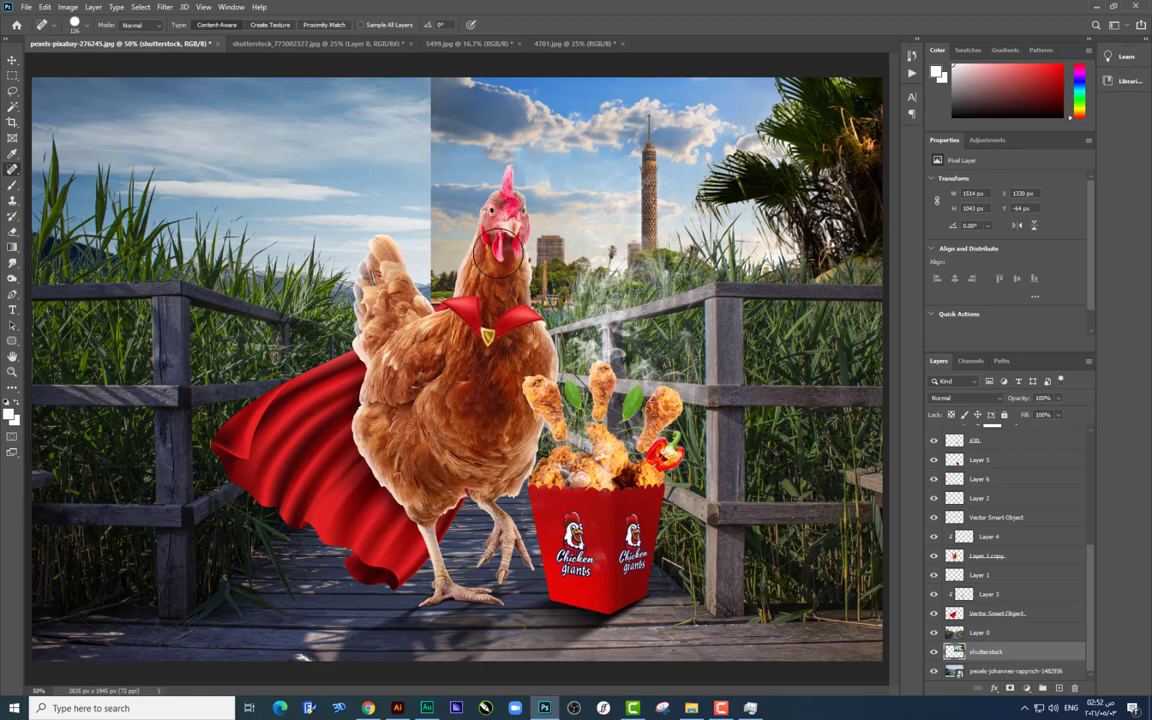
# Step: Copy a strip of the tower sky to a new layer and mirror it out to the left
pyautogui.click(13, 76)
pyautogui.hotkey('ctrl', '-')
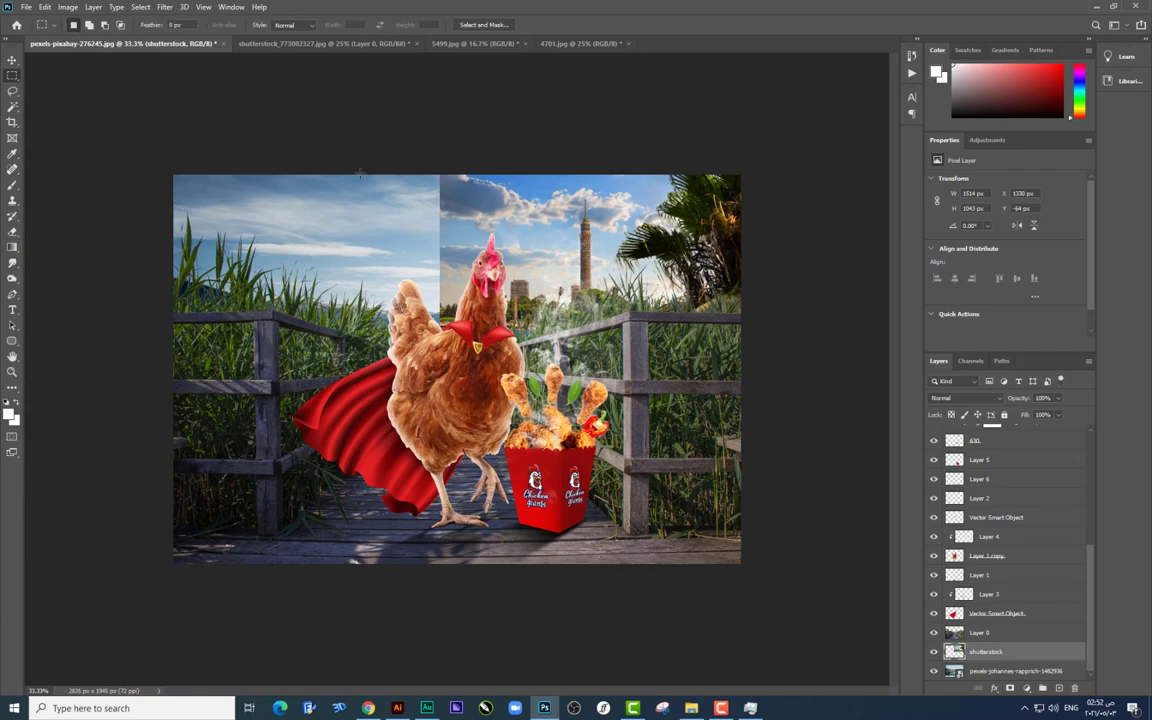
pyautogui.moveTo(401, 175); pyautogui.dragTo(566, 382)
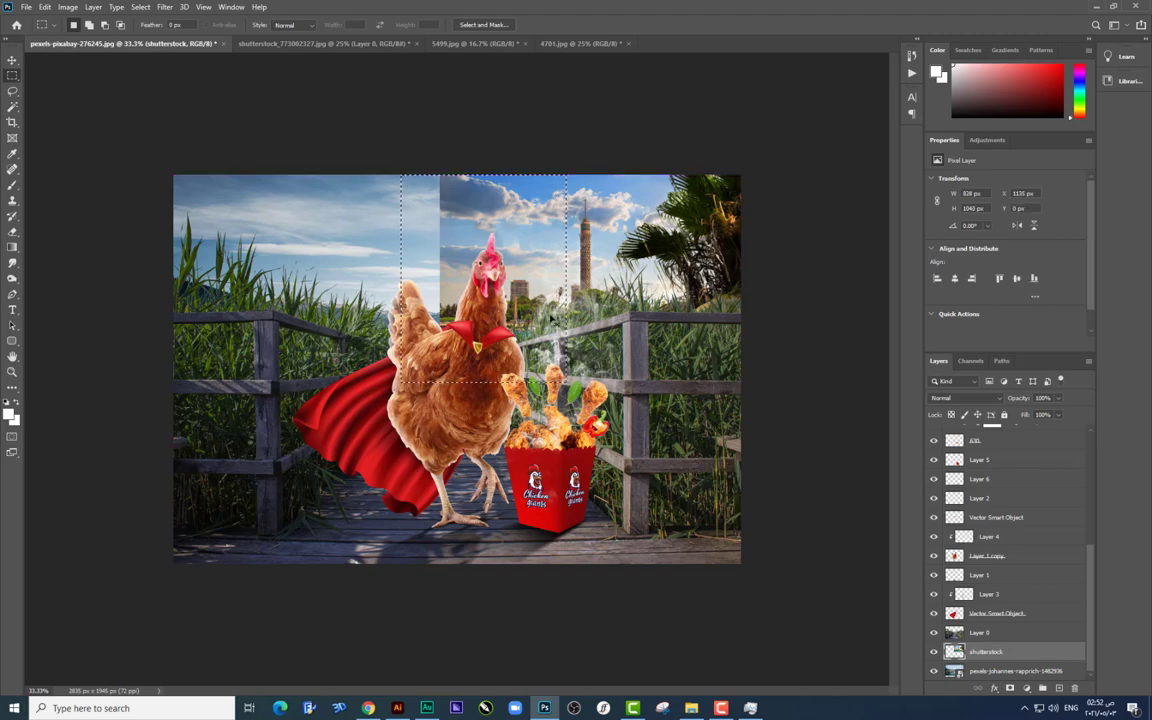
pyautogui.hotkey('ctrl', 'j')
pyautogui.hotkey('ctrl', 't')
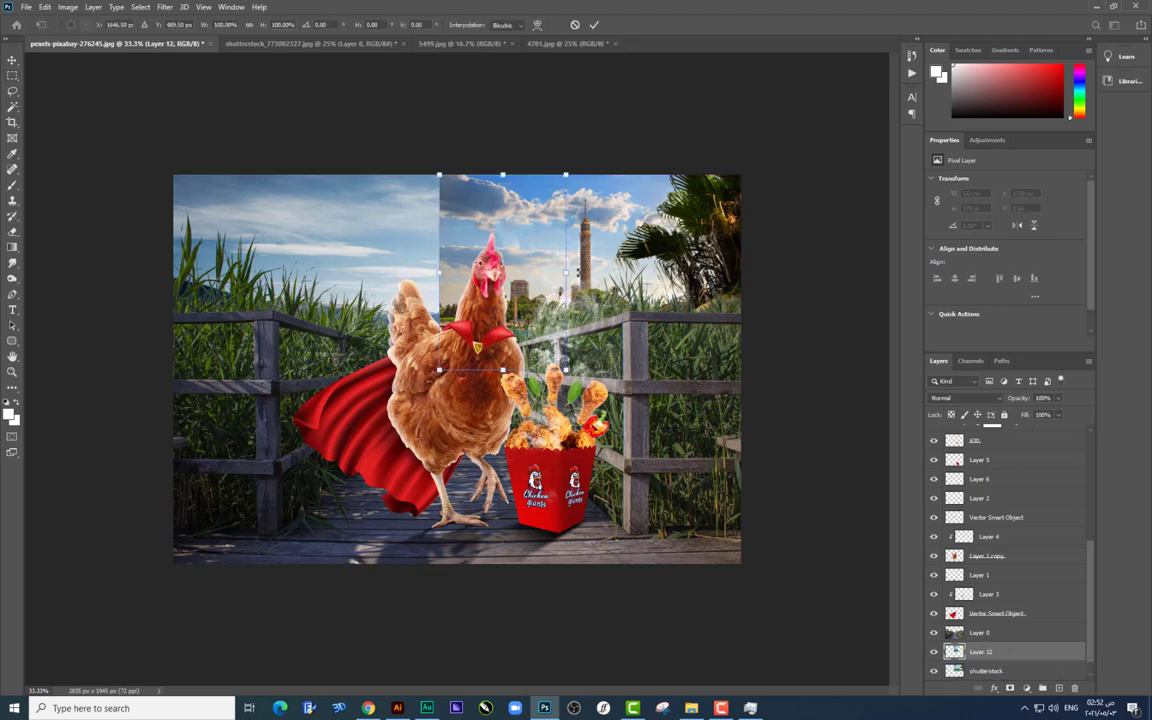
pyautogui.moveTo(566, 272); pyautogui.dragTo(218, 250)
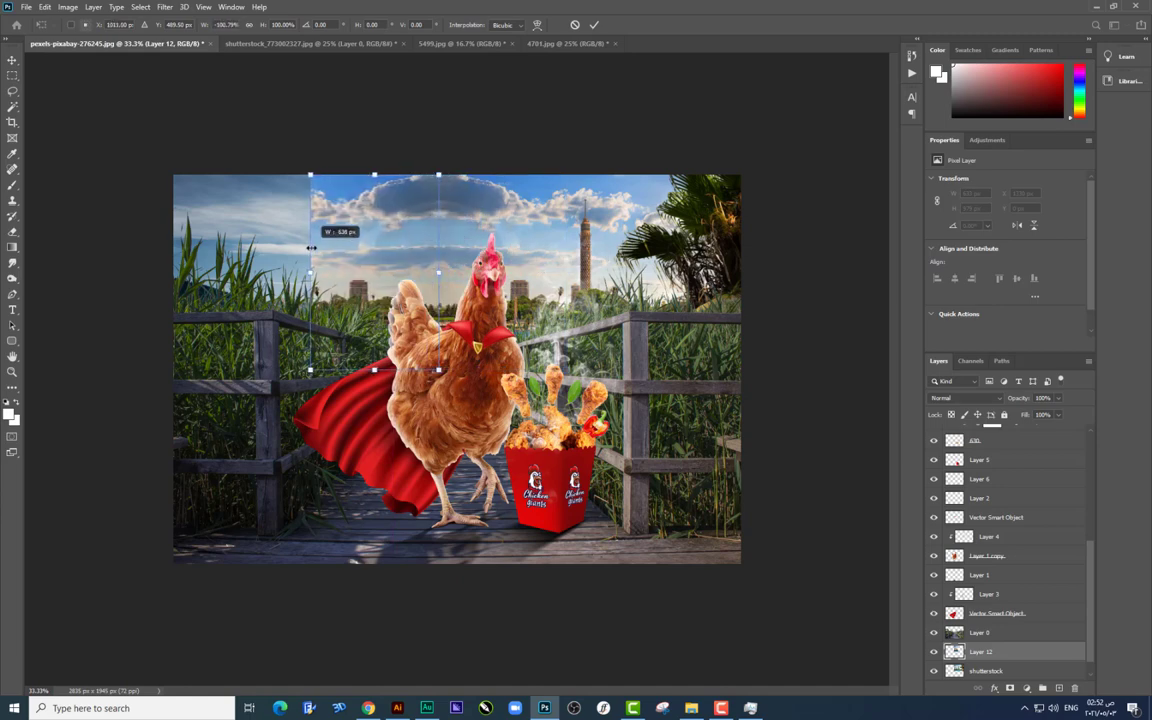
pyautogui.moveTo(222, 250); pyautogui.dragTo(310, 250)
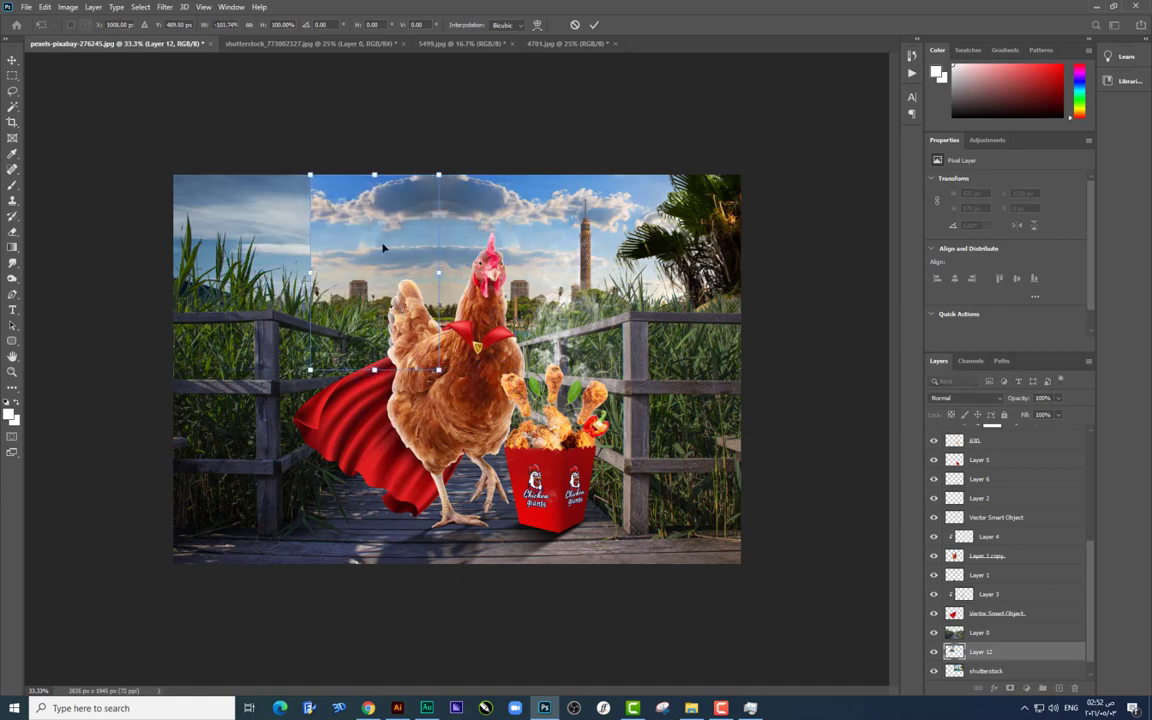
pyautogui.press('Return')
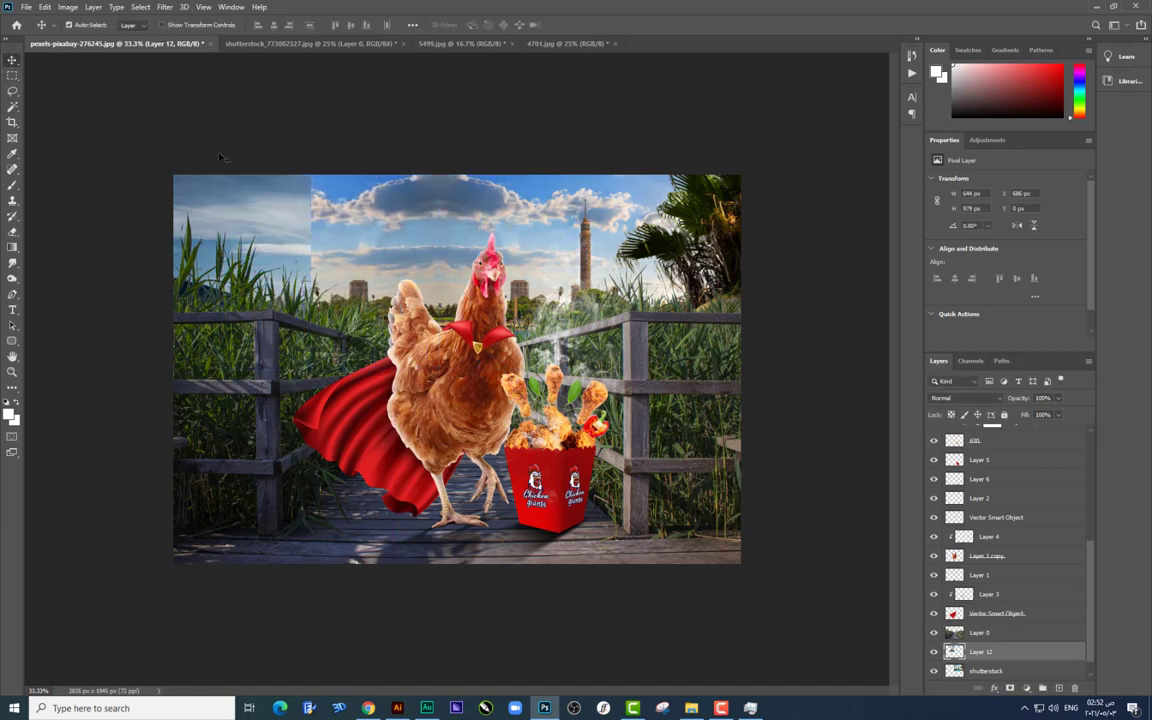
# Step: Duplicate the mirrored strip, stretch it to the left edge, and merge the sky layers
pyautogui.hotkey('ctrl', 'j')
pyautogui.hotkey('ctrl', 't')
pyautogui.moveTo(440, 272); pyautogui.dragTo(172, 262)
pyautogui.press('Return')
pyautogui.scroll(-2, 1029, 619)
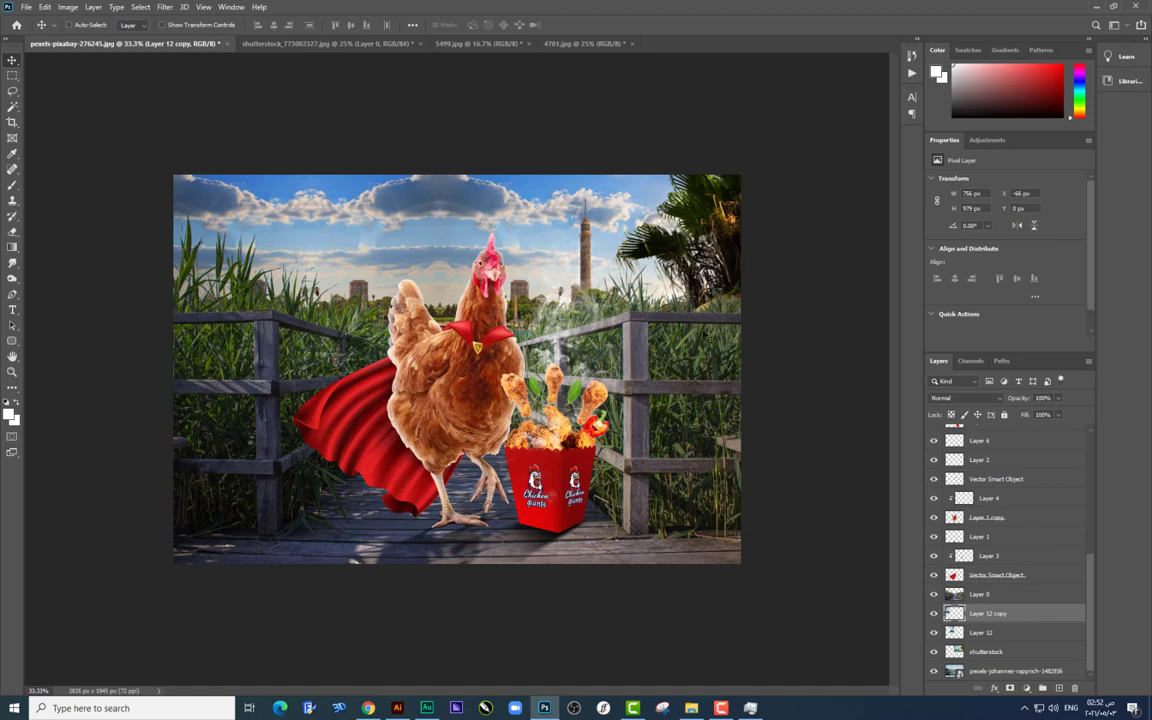
pyautogui.keyDown('shift'); pyautogui.click(998, 652); pyautogui.keyUp('shift')
pyautogui.hotkey('ctrl', 'e')
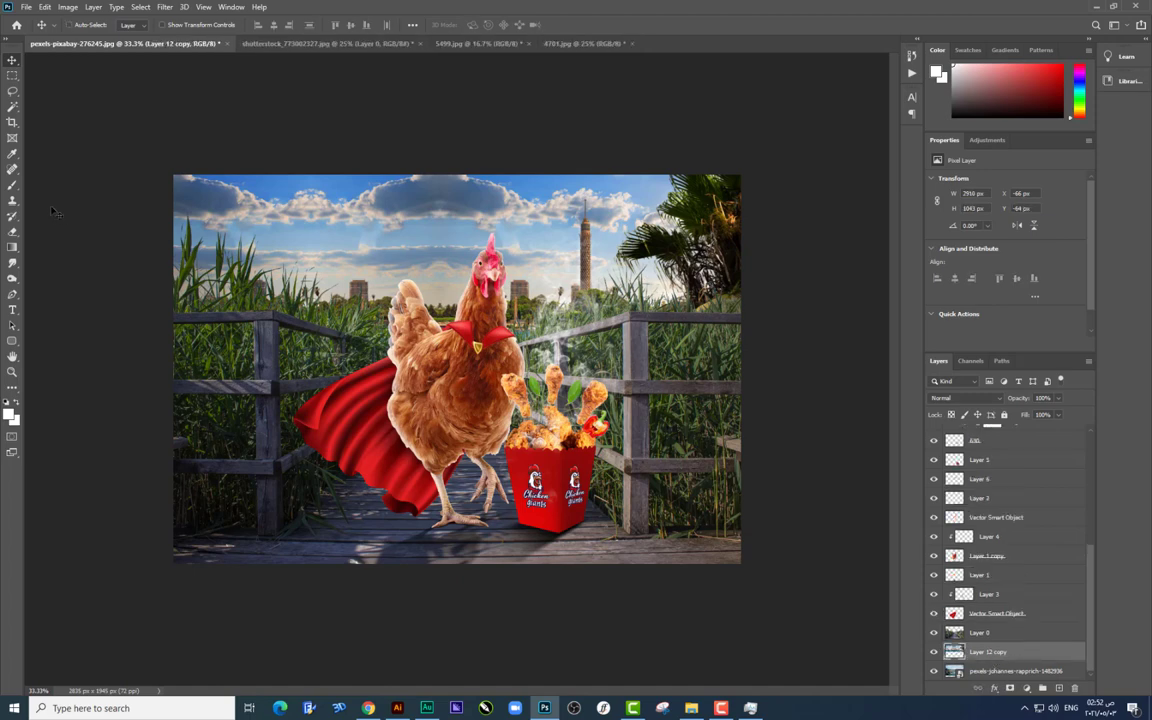
pyautogui.click(13, 233)
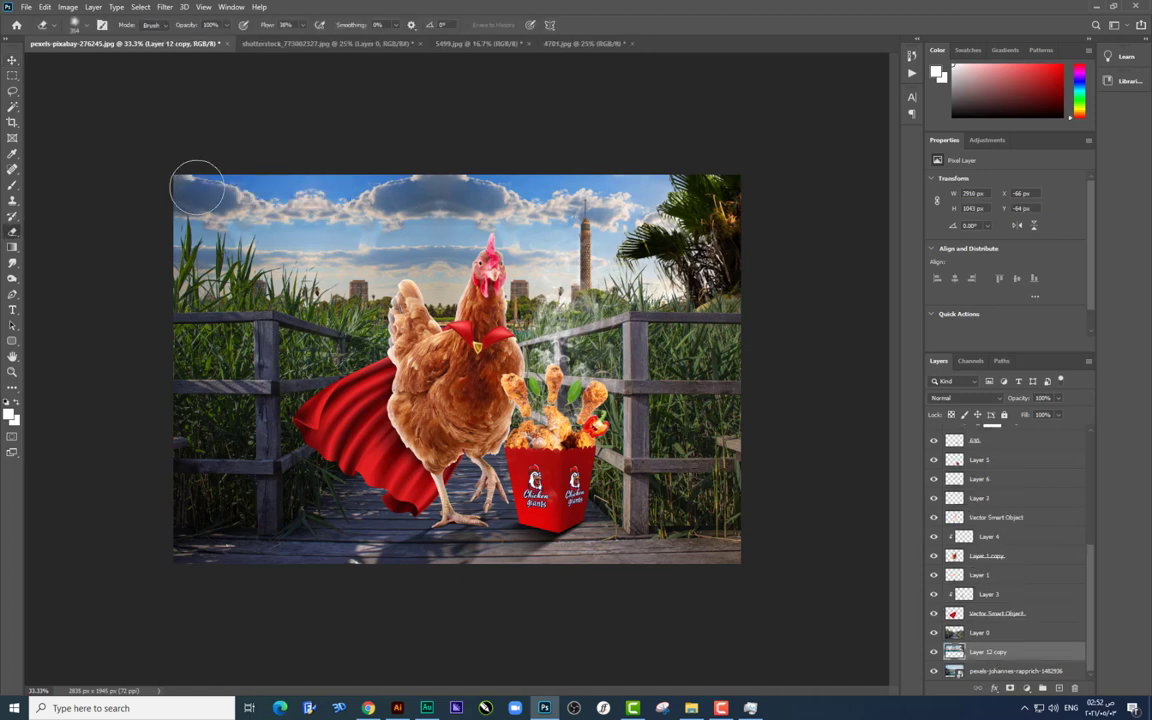
# Step: Softly erase the top-left clouds of Layer 12 copy and preview its blend modes
pyautogui.moveTo(370, 195)
pyautogui.mouseDown()
pyautogui.moveTo(418, 195)
pyautogui.moveTo(468, 245)
pyautogui.mouseUp()
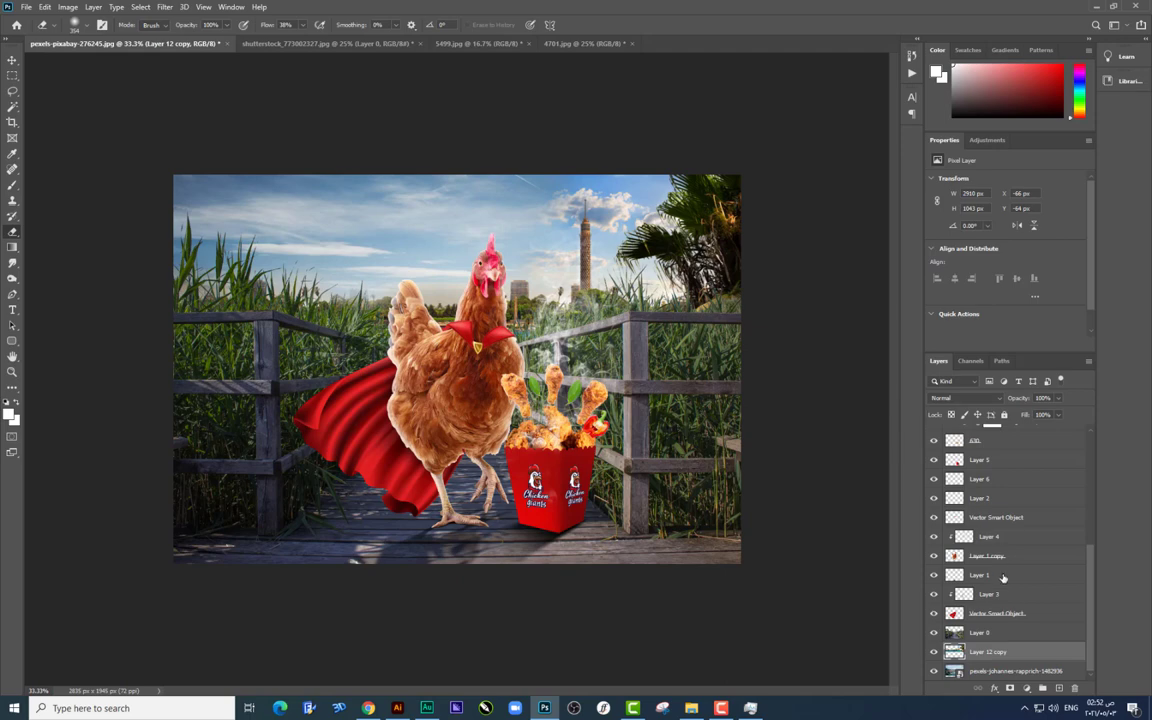
pyautogui.click(973, 400)
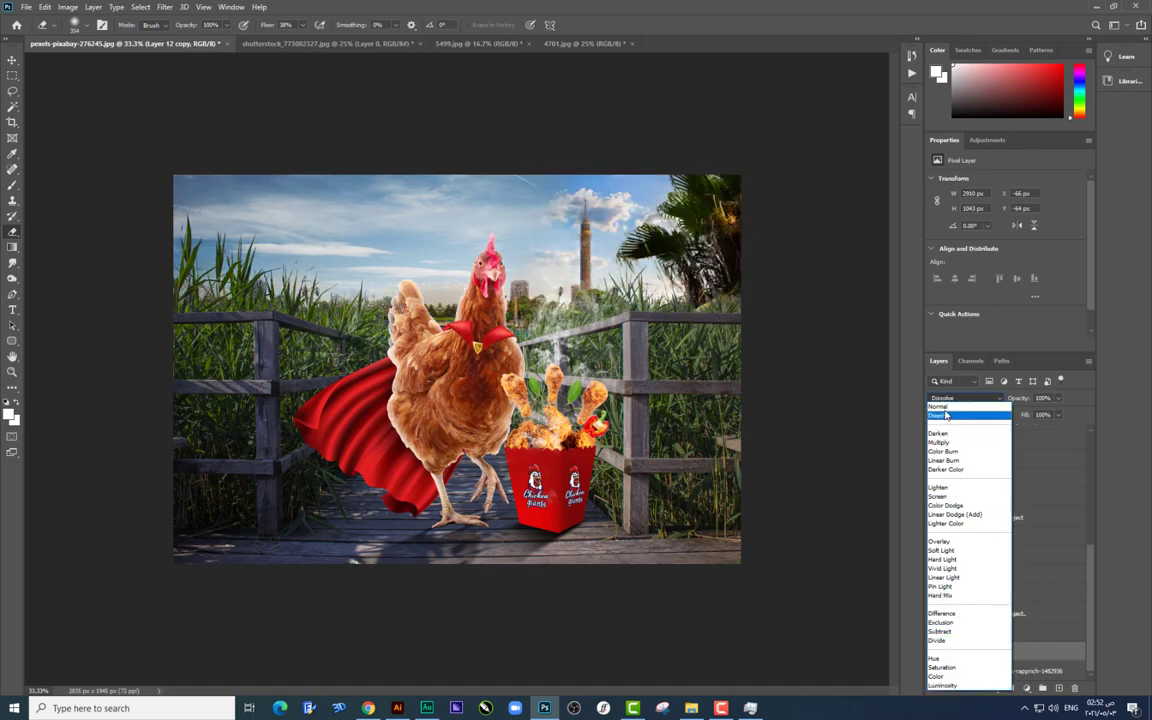
# Step: Keep the sky on Normal and add a Brightness/Contrast adjustment that brightens and lowers contrast
pyautogui.click(940, 406)
pyautogui.click(1028, 690)
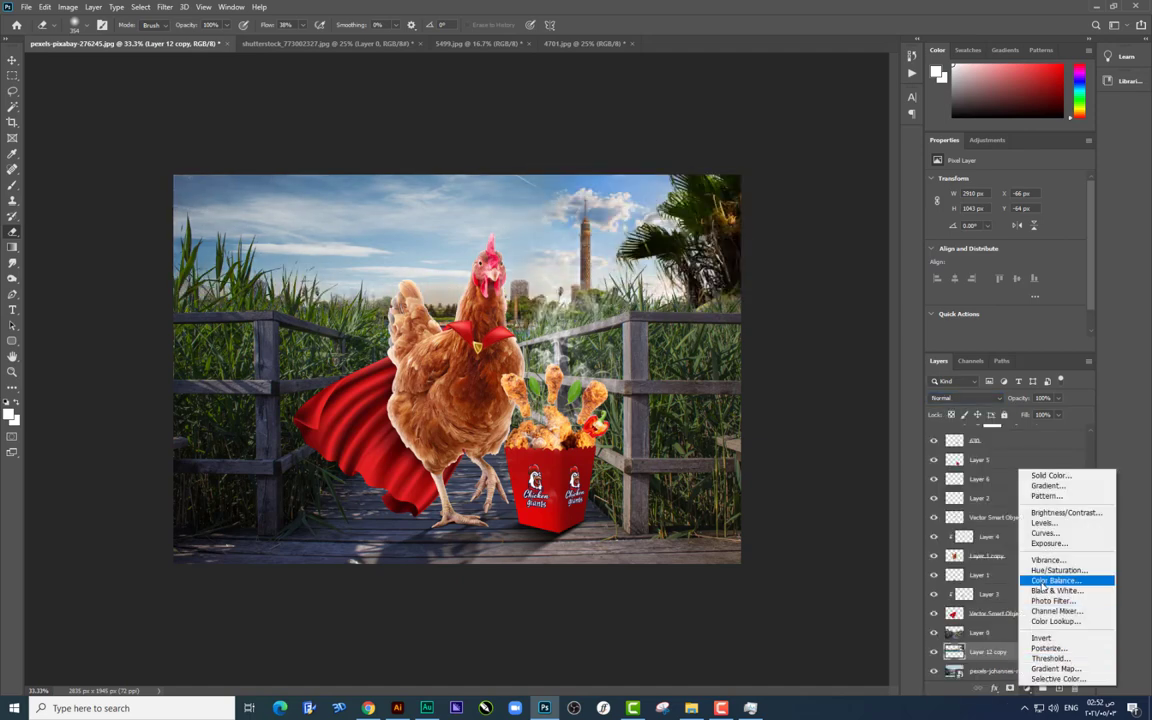
pyautogui.click(955, 512)
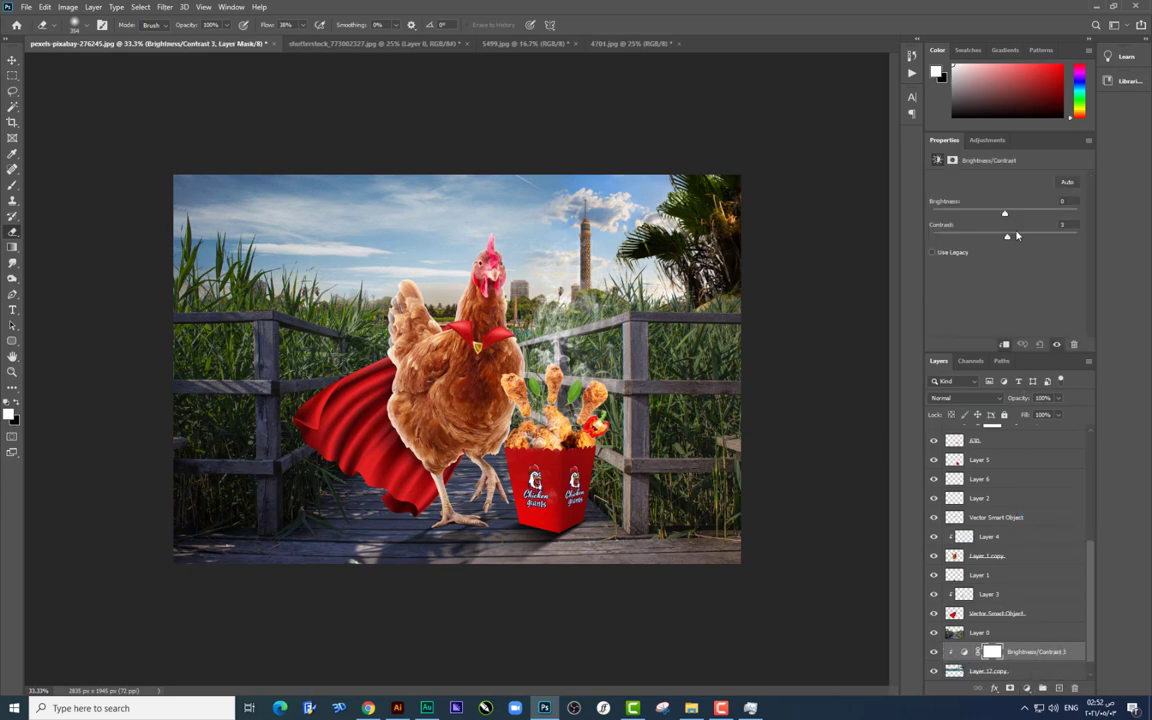
pyautogui.moveTo(1005, 215)
pyautogui.mouseDown()
pyautogui.moveTo(1020, 216)
pyautogui.moveTo(993, 237)
pyautogui.moveTo(1019, 215)
pyautogui.mouseUp()
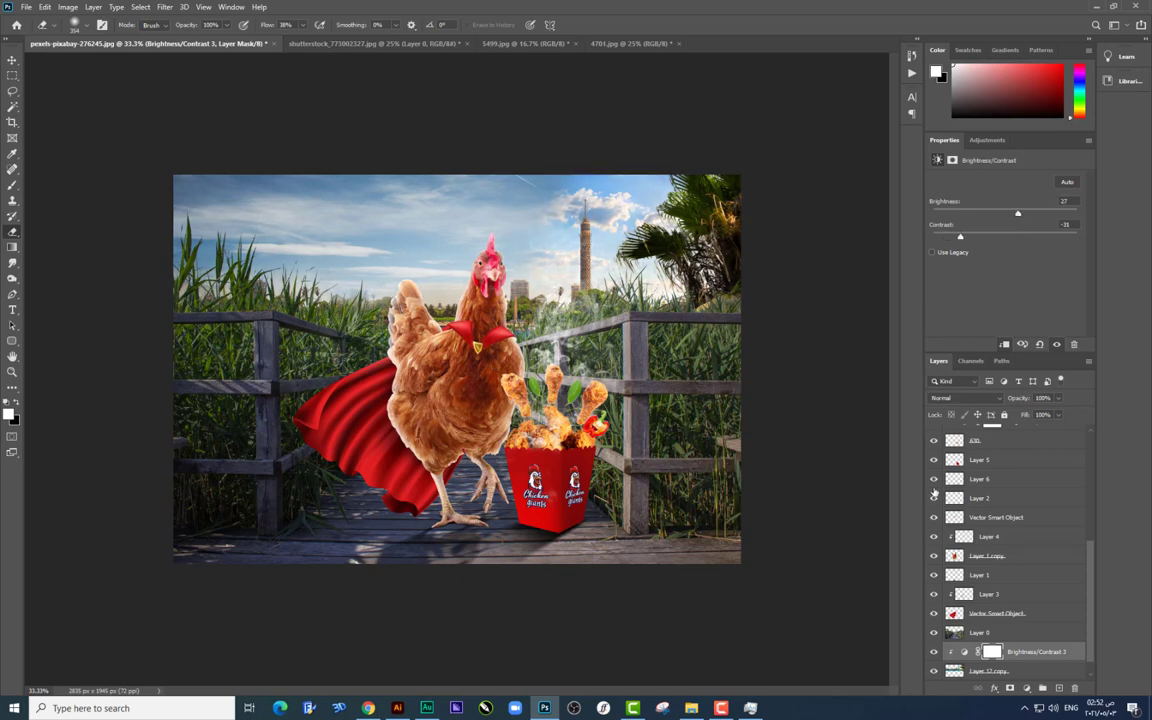
pyautogui.click(935, 651)
pyautogui.click(935, 651)
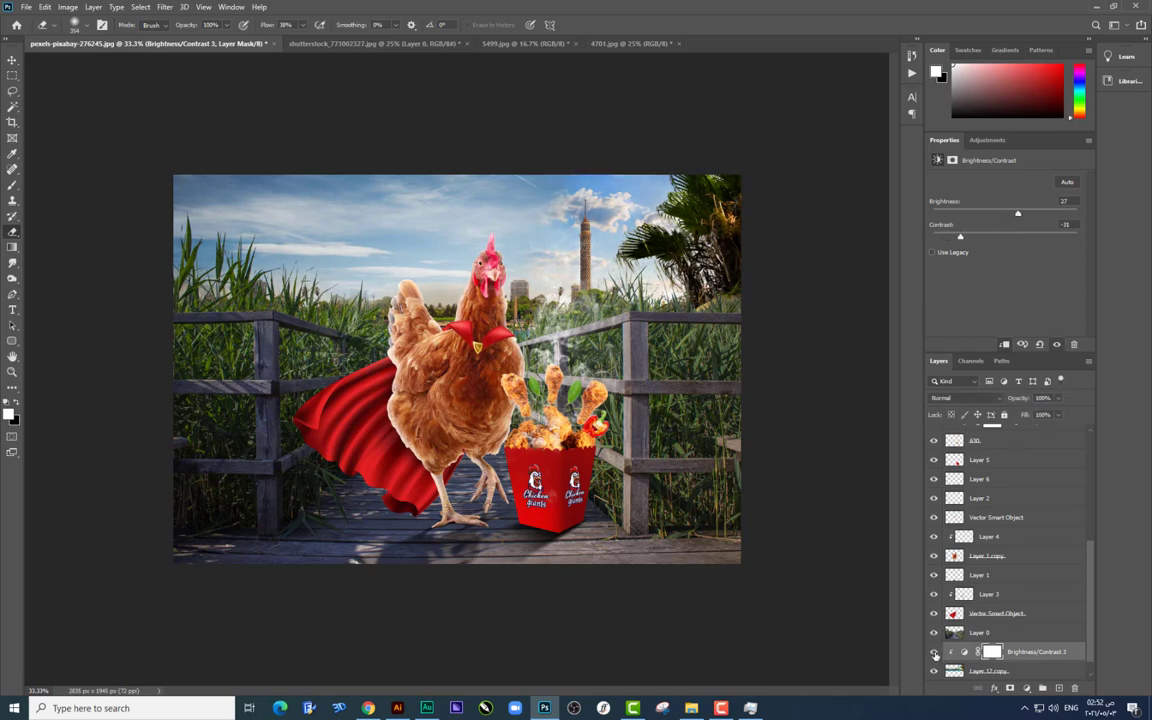
# Step: Erase part of the sky near the top on Layer 12 copy
pyautogui.click(998, 668)
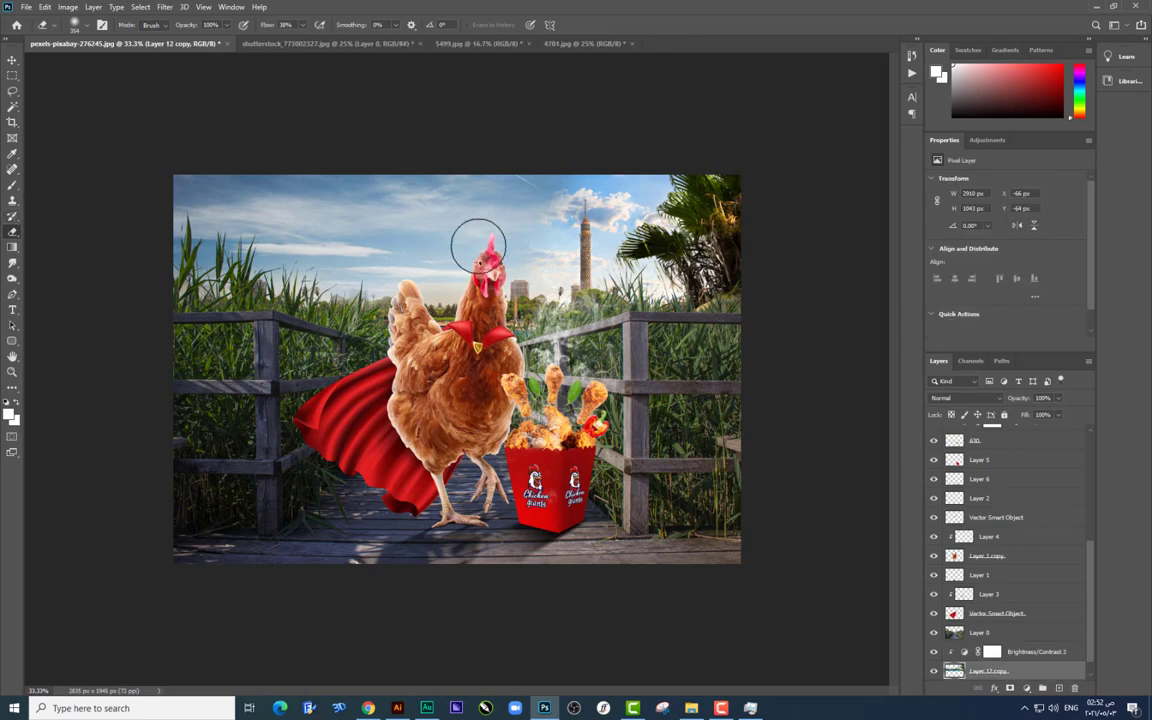
pyautogui.moveTo(548, 198)
pyautogui.mouseDown()
pyautogui.moveTo(627, 196)
pyautogui.moveTo(580, 195)
pyautogui.mouseUp()
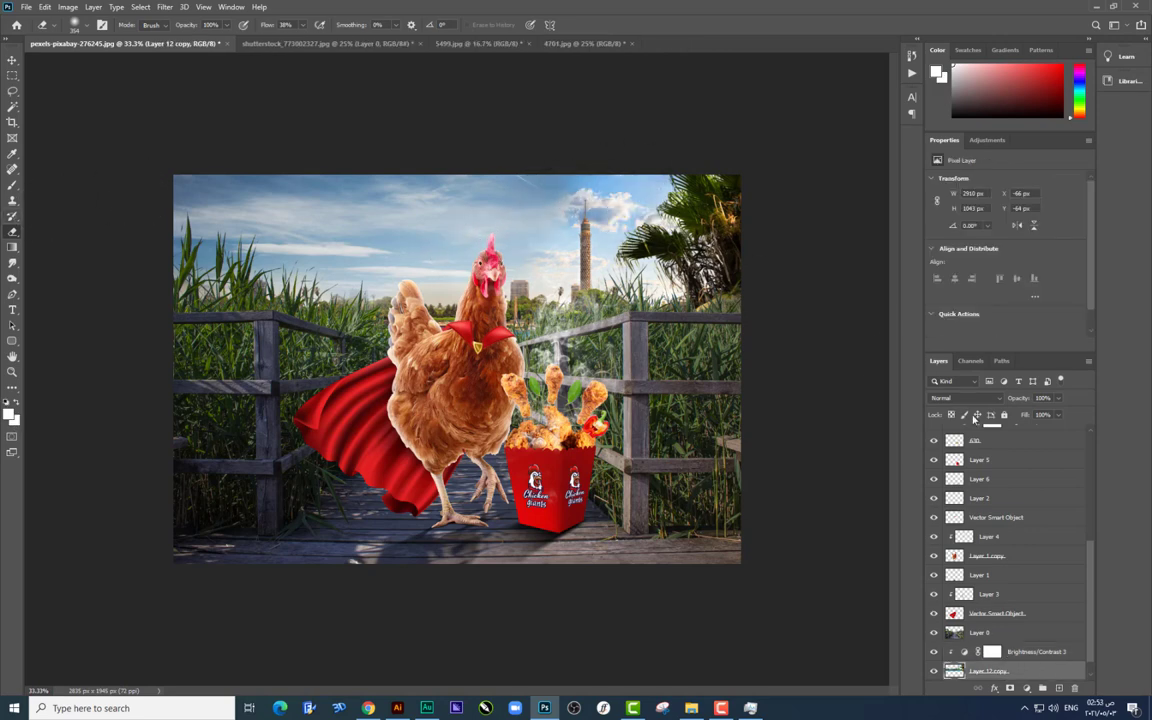
pyautogui.scroll(-1, 1005, 560)
# Step: Add another Brightness/Contrast adjustment with brightness 34 and contrast −4
pyautogui.click(1026, 688)
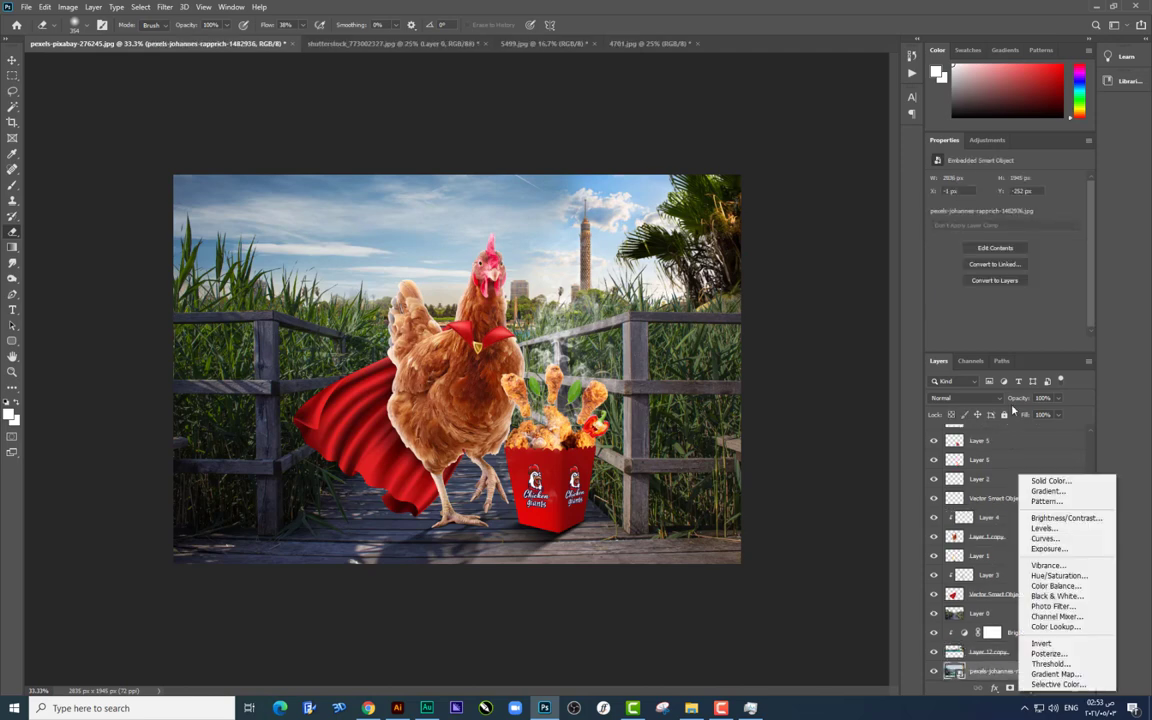
pyautogui.click(1067, 517)
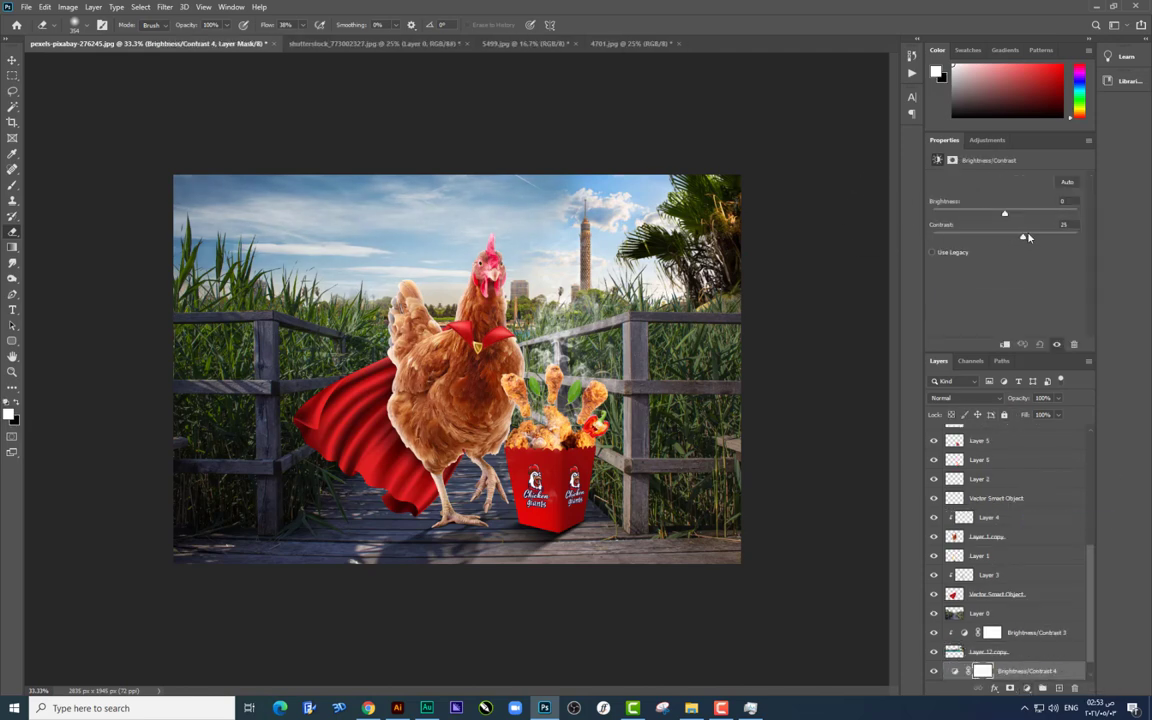
pyautogui.click(1031, 236)
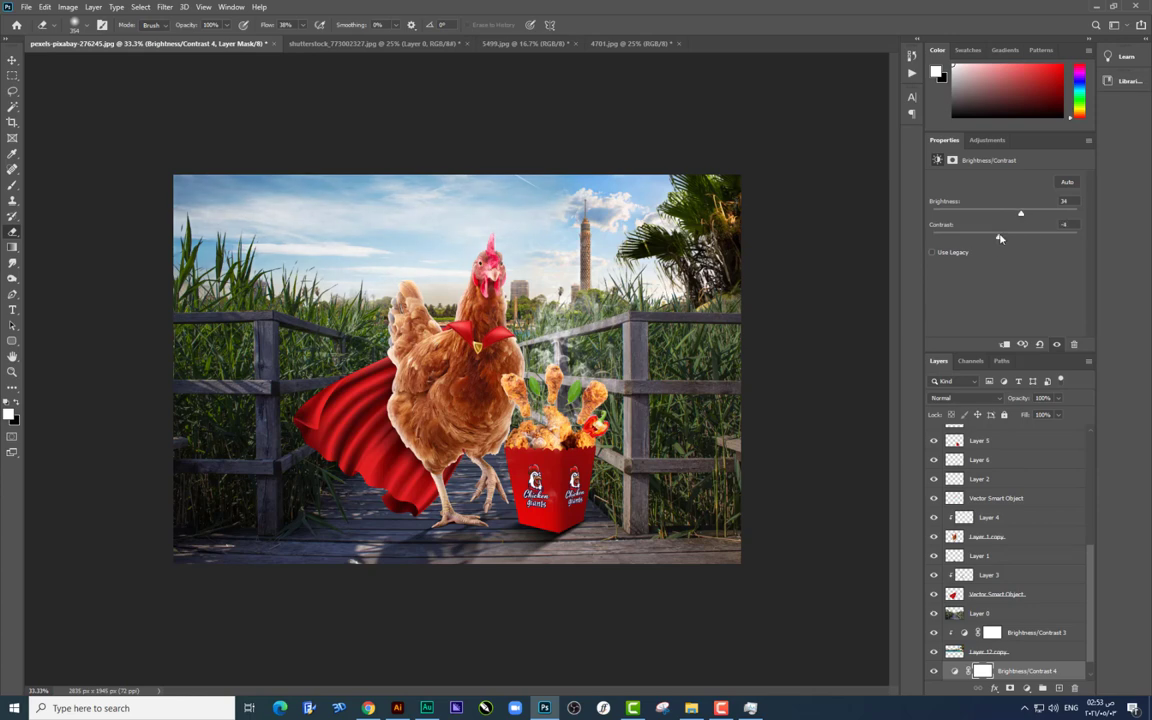
pyautogui.press('v')
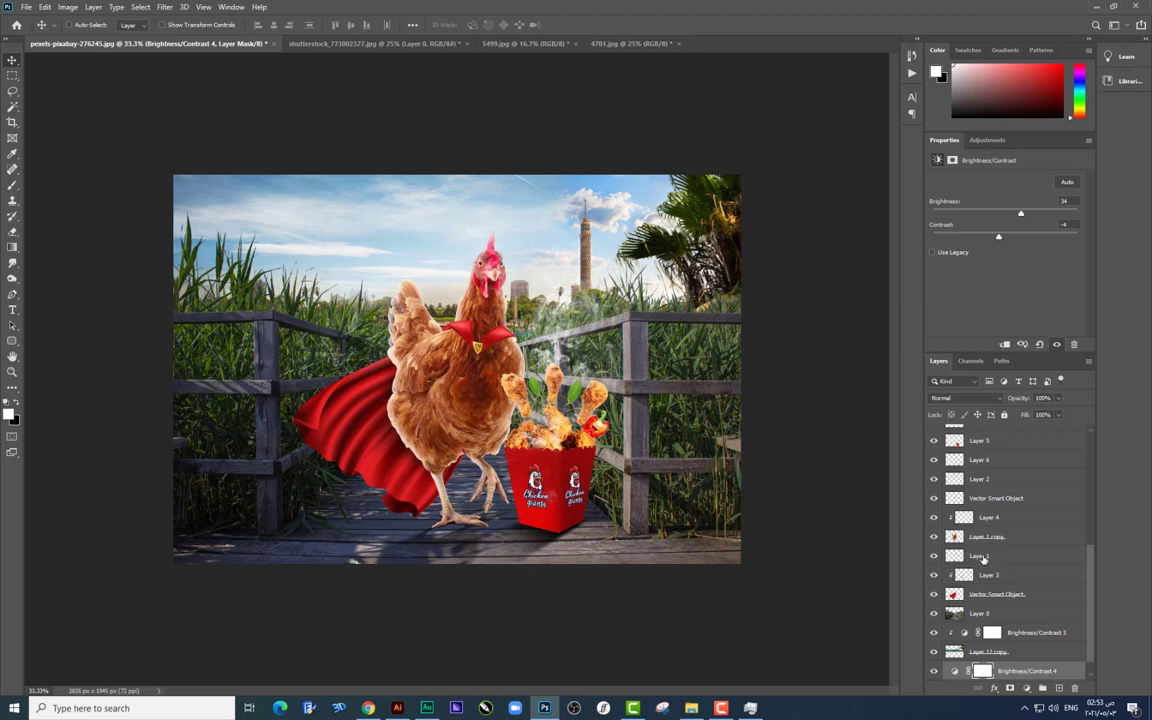
pyautogui.scroll(5, 983, 559)
pyautogui.click(980, 434)
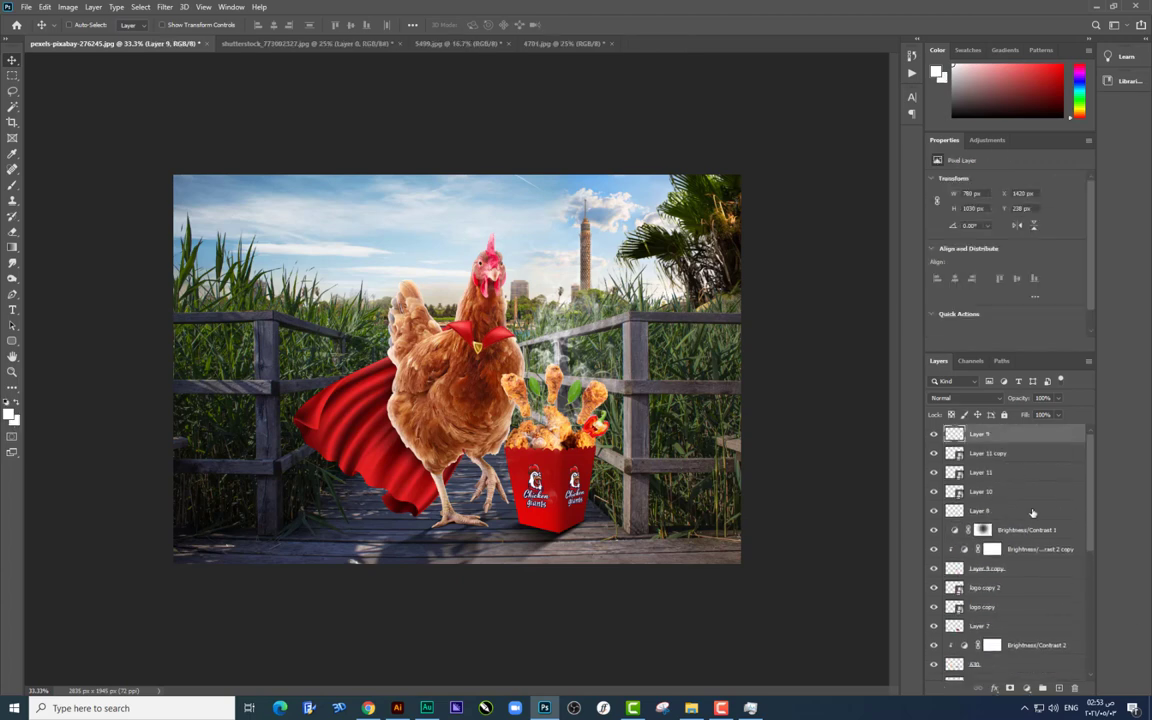
# Step: Add a new layer and load a soft round brush with orange colour f55400
pyautogui.click(1060, 688)
pyautogui.press('b')
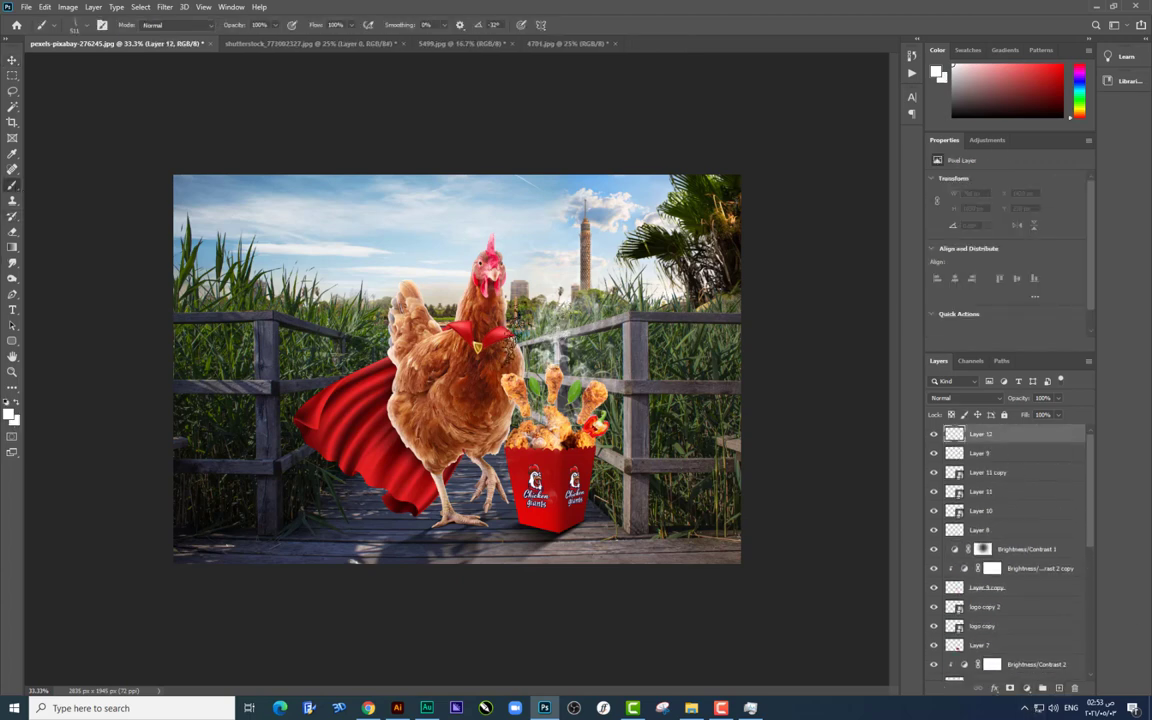
pyautogui.rightClick(472, 365)
pyautogui.click(465, 395)
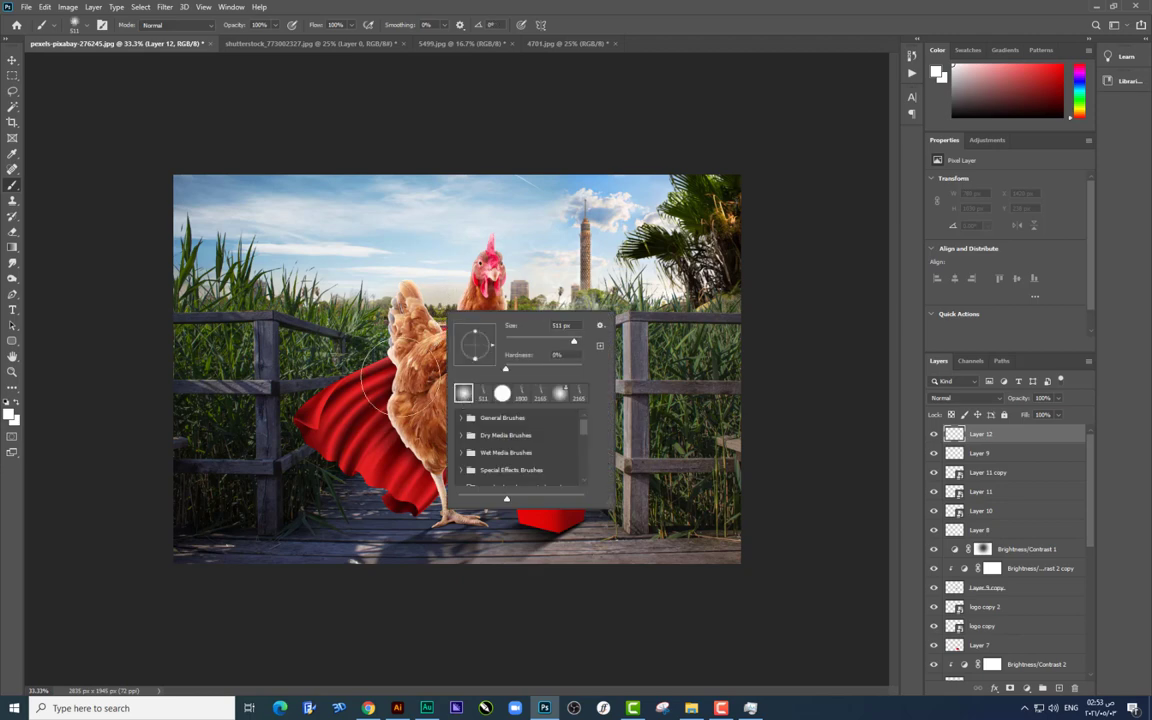
pyautogui.click(8, 411)
pyautogui.write('f55400')
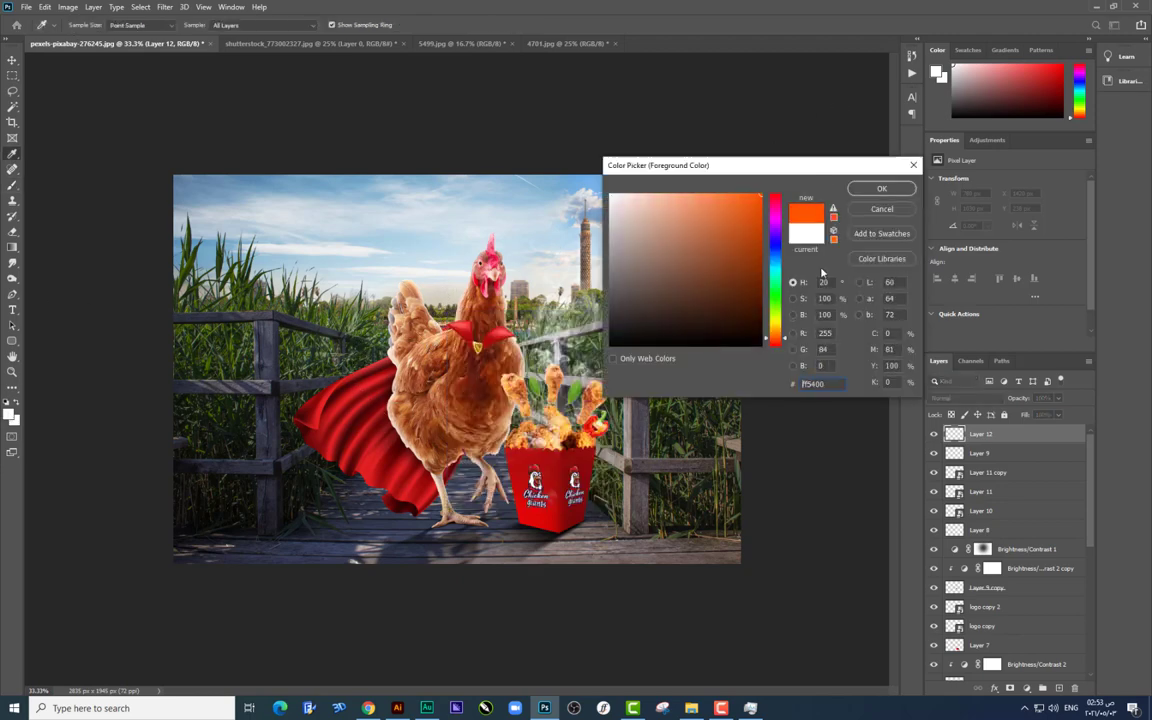
pyautogui.moveTo(784, 340); pyautogui.dragTo(782, 334)
pyautogui.click(882, 189)
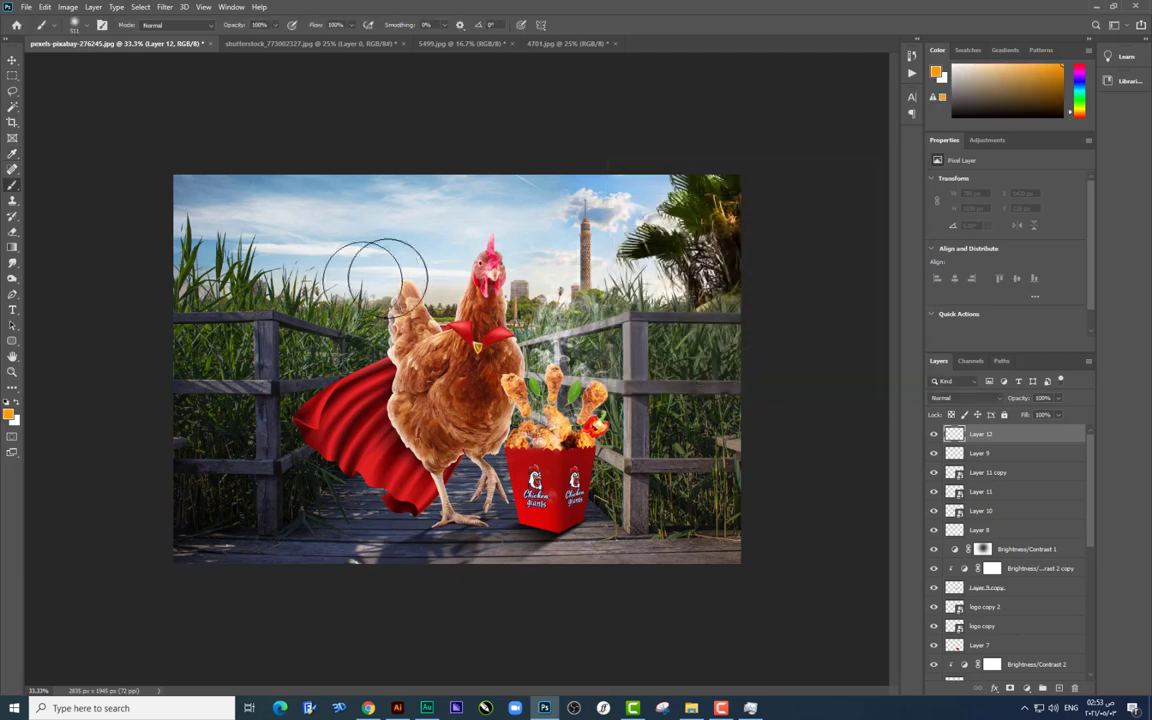
# Step: Paint an orange dab, enlarge it behind the chicken, and blend it as Screen sunlight
pyautogui.click(433, 268)
pyautogui.hotkey('ctrl', 't')
pyautogui.moveTo(518, 358); pyautogui.dragTo(586, 463)
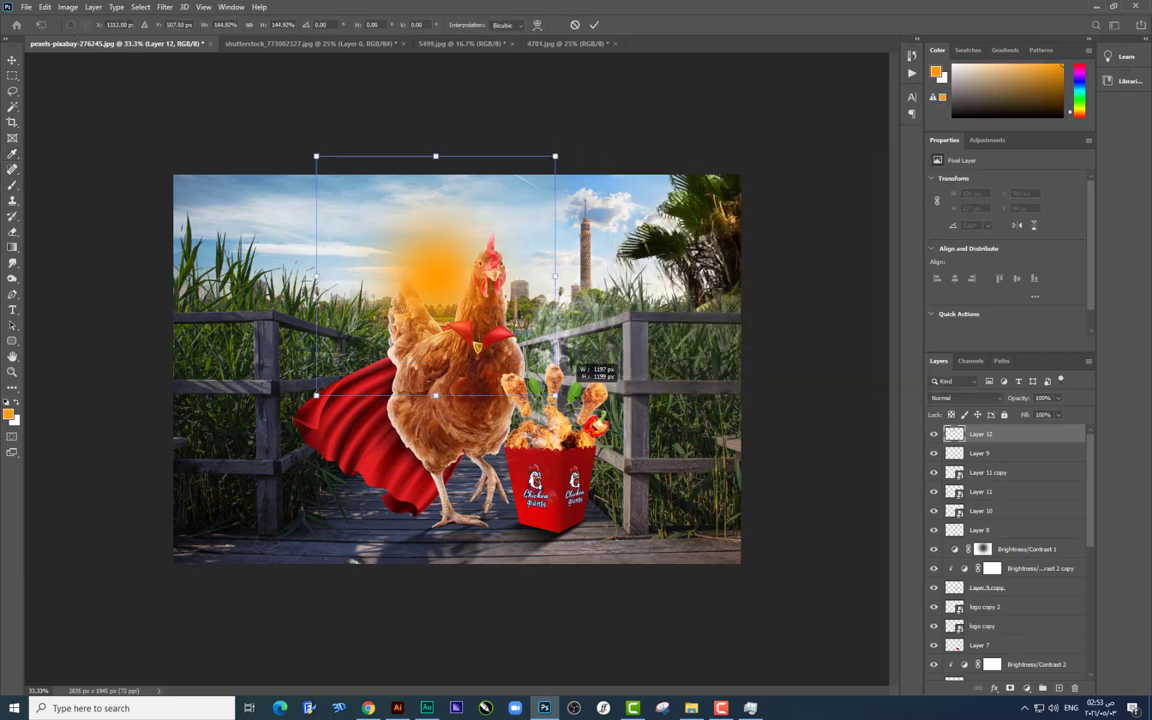
pyautogui.press('Return')
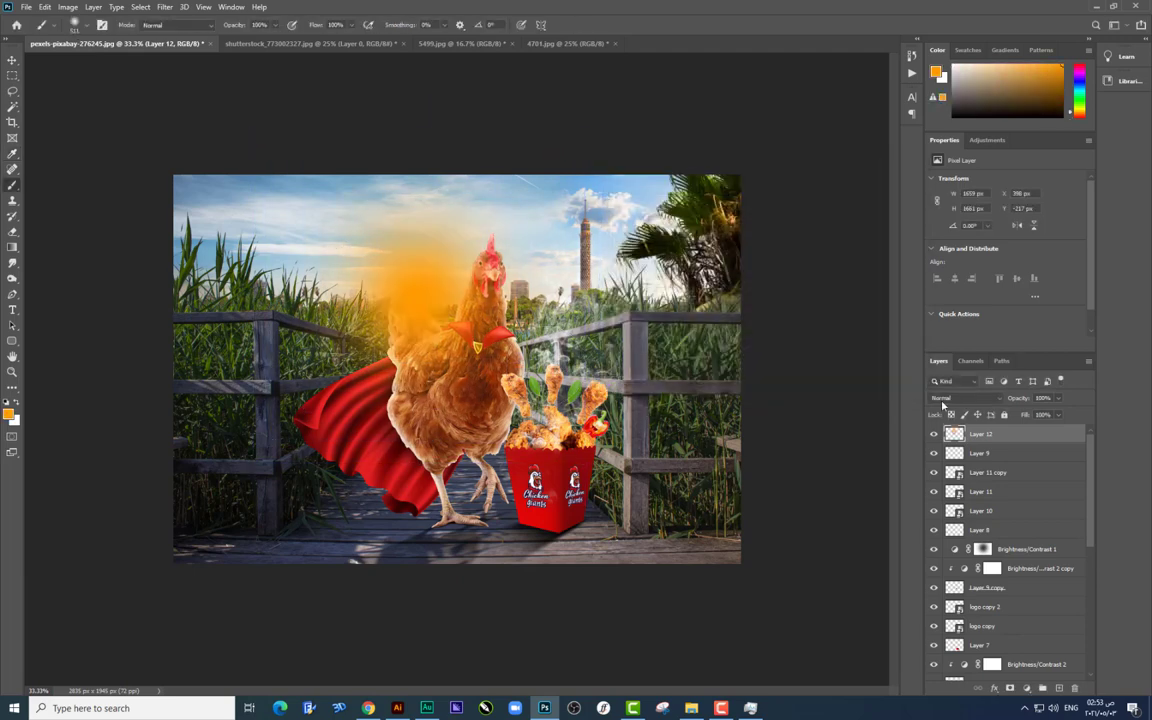
pyautogui.click(965, 398)
pyautogui.click(962, 494)
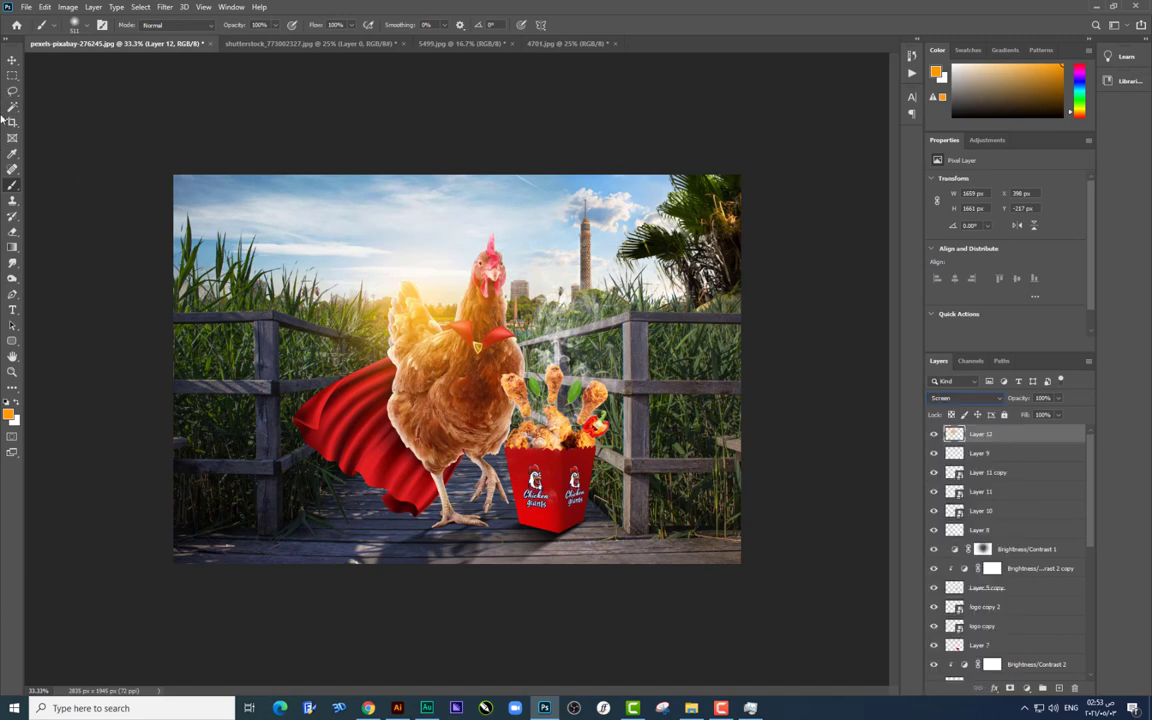
pyautogui.press('v')
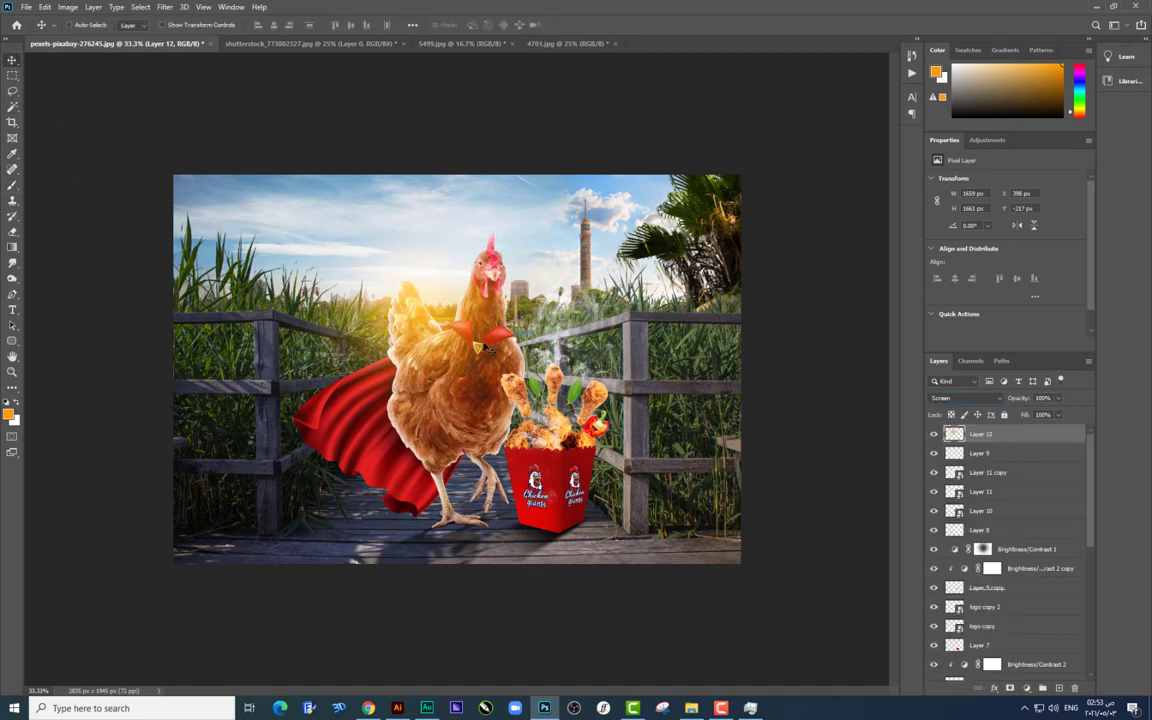
pyautogui.moveTo(480, 289); pyautogui.dragTo(490, 320)
pyautogui.hotkey('ctrl', 't')
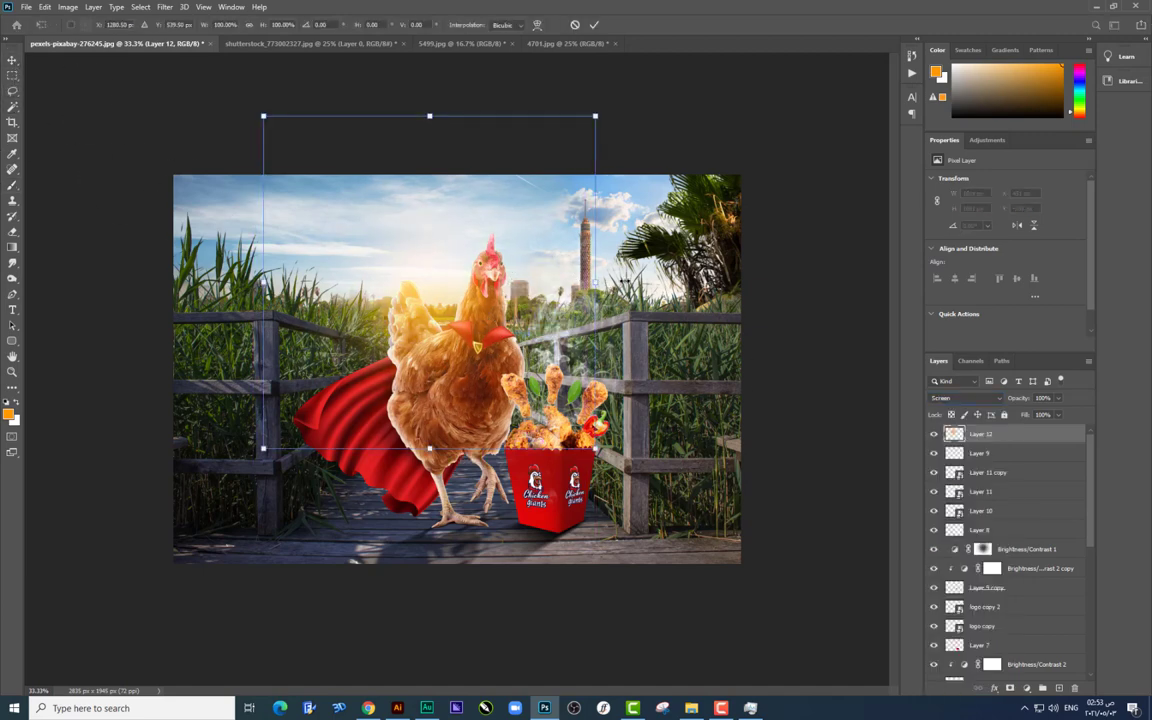
pyautogui.moveTo(586, 257); pyautogui.dragTo(553, 290)
pyautogui.press('Return')
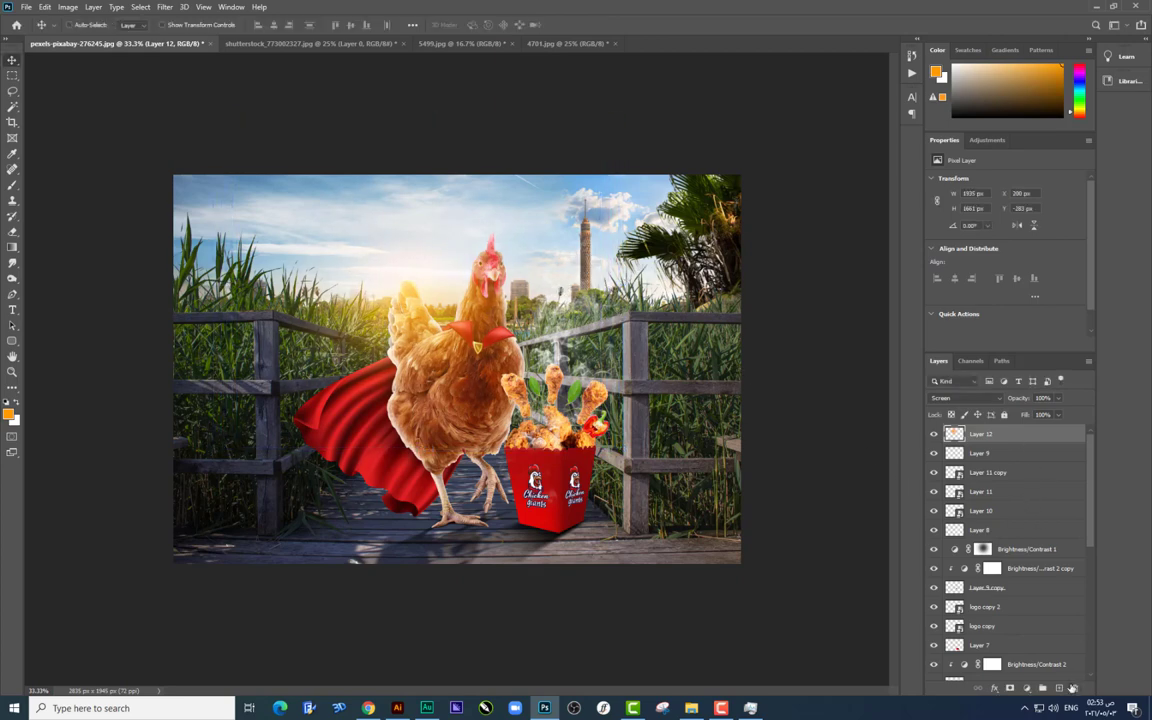
# Step: Add another new layer for shading with a black foreground colour and brush
pyautogui.click(1058, 688)
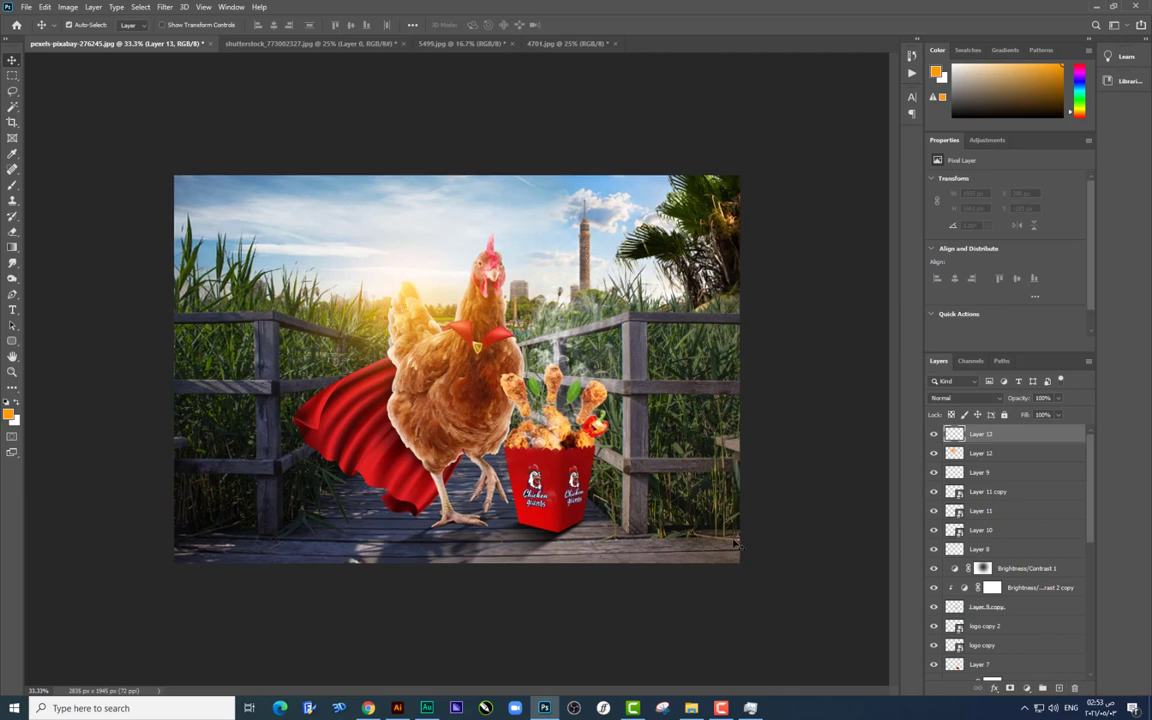
pyautogui.hotkey('ctrl', '-')
pyautogui.click(12, 154)
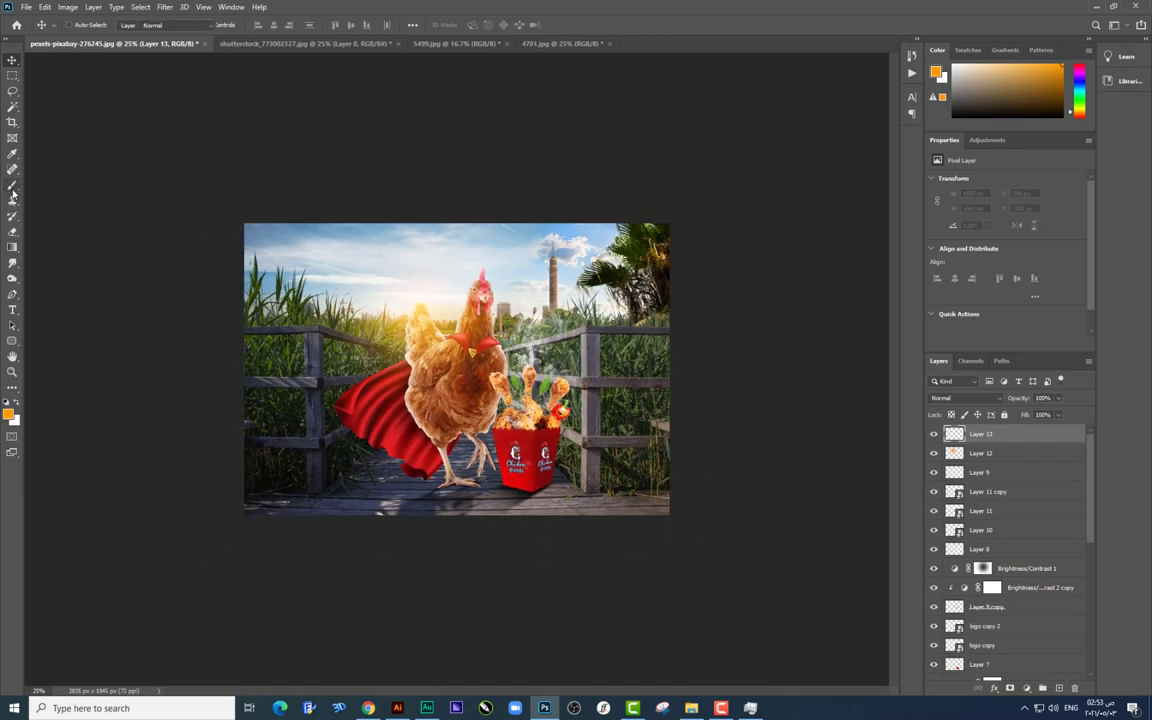
pyautogui.click(9, 413)
pyautogui.press('Return')
pyautogui.press('b')
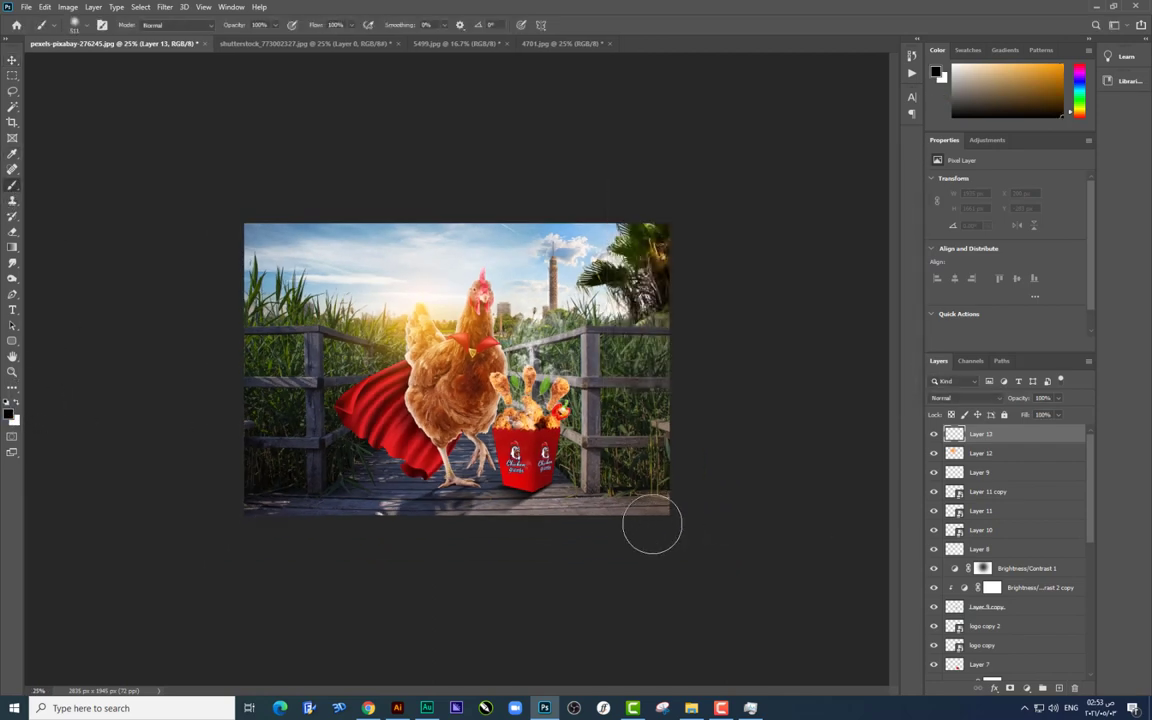
# Step: Stretch the black shading along the image bottom and set its opacity to 80%
pyautogui.hotkey('ctrl', 't')
pyautogui.moveTo(456, 224); pyautogui.dragTo(456, 318)
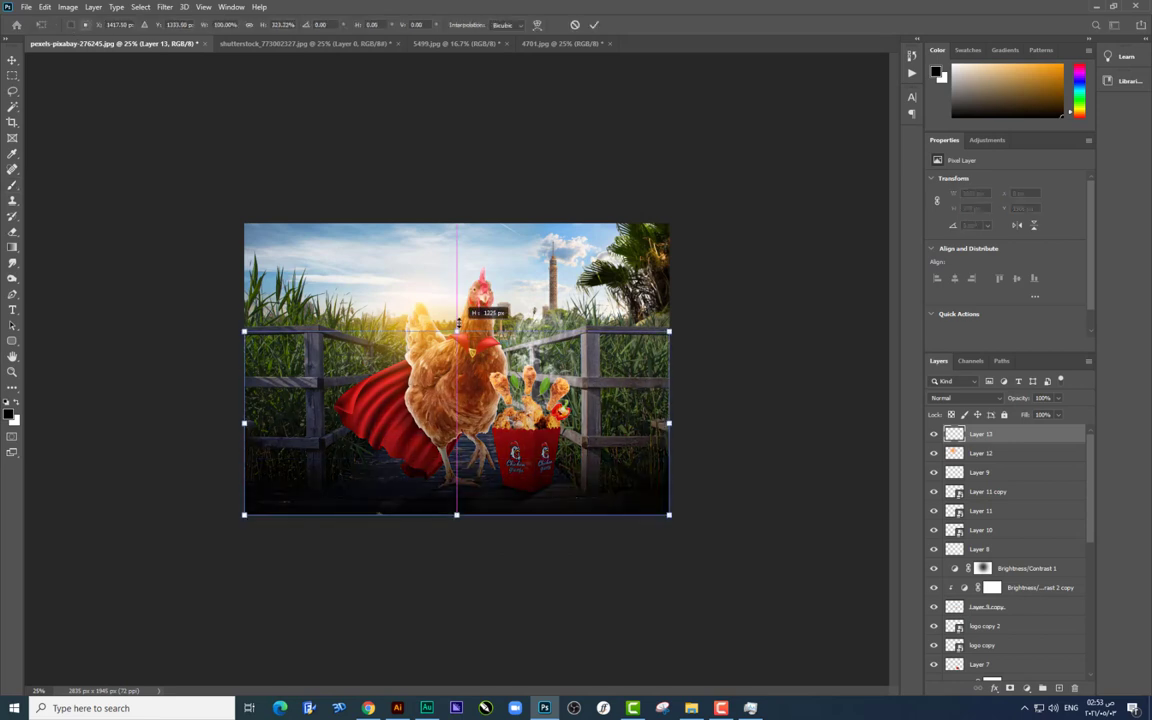
pyautogui.moveTo(456, 513); pyautogui.dragTo(456, 545)
pyautogui.press('Return')
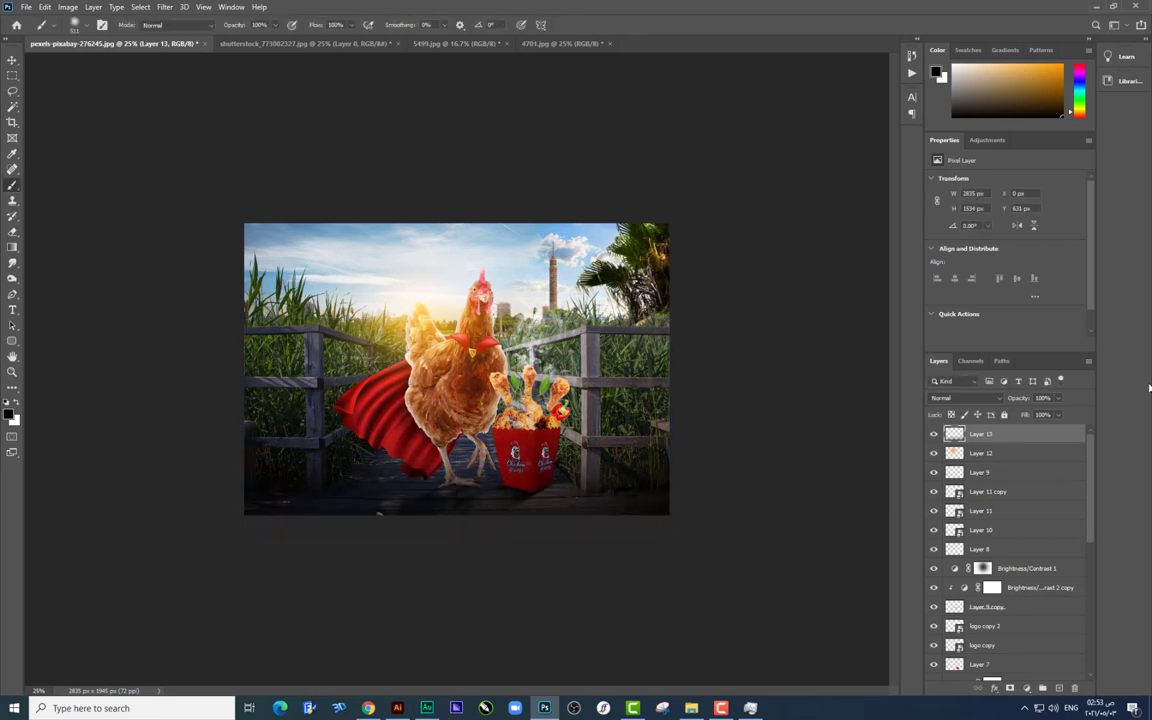
pyautogui.moveTo(1053, 412); pyautogui.dragTo(1049, 418)
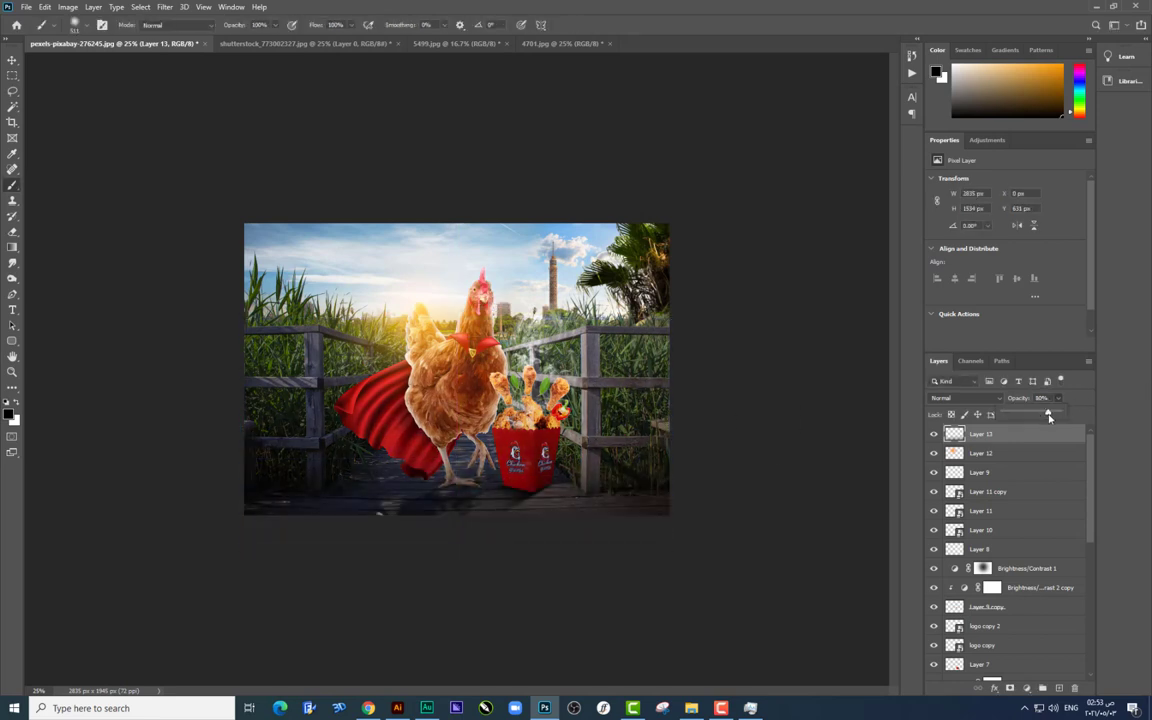
pyautogui.hotkey('ctrl', '+')
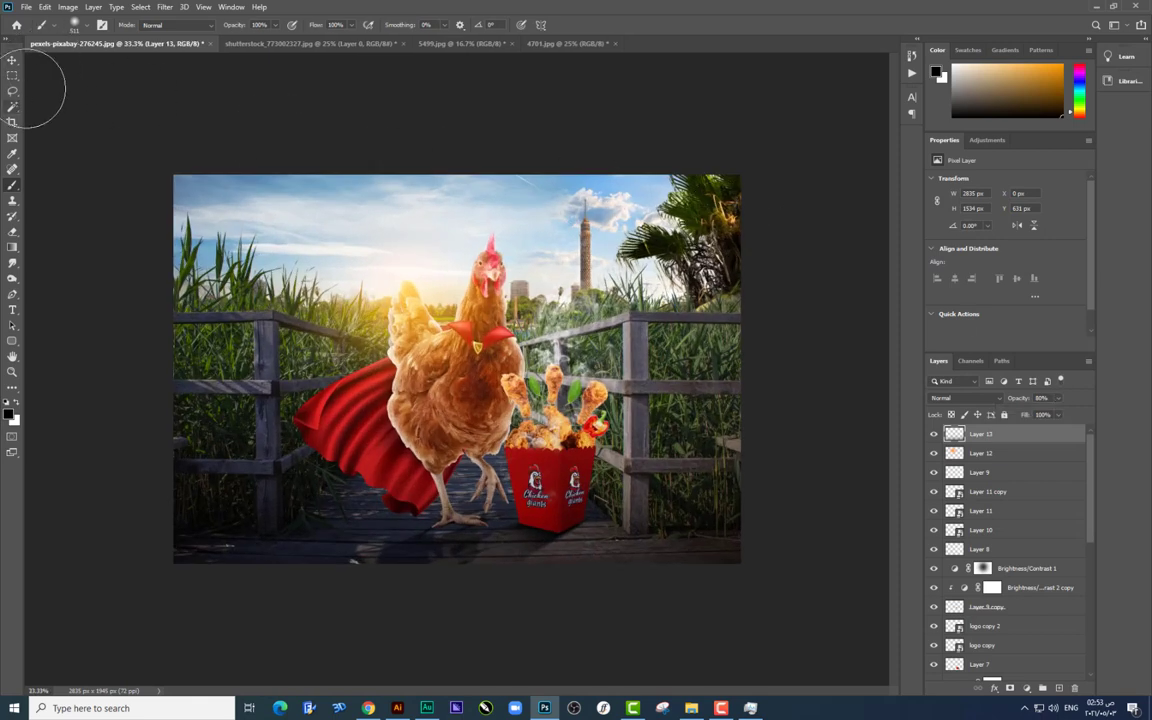
pyautogui.click(12, 61)
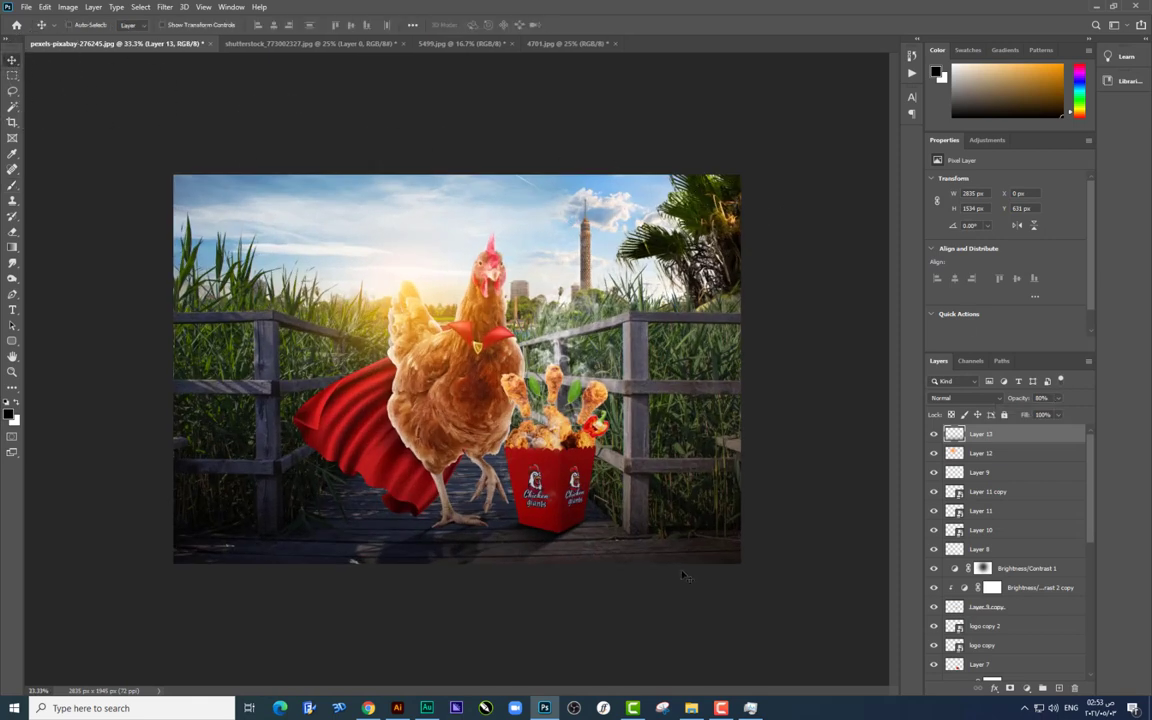
# Step: In Illustrator's fire-sparks document, toggle the dark background off and on, then select the artwork
pyautogui.click(397, 708)
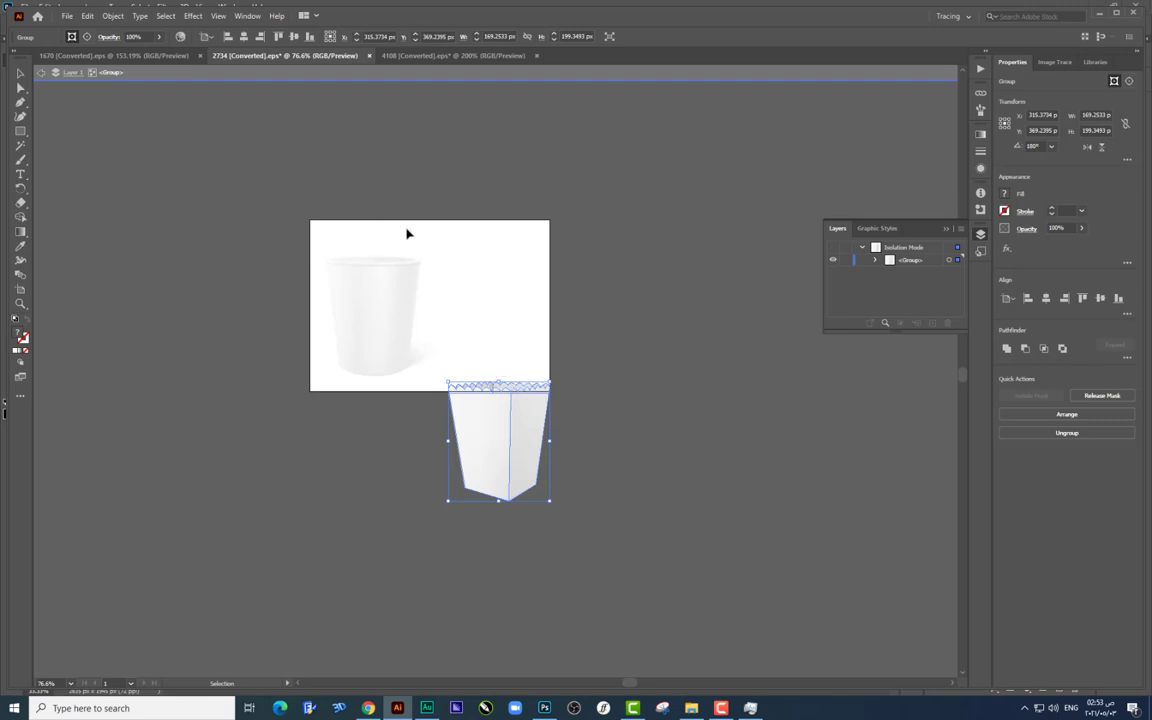
pyautogui.click(115, 55)
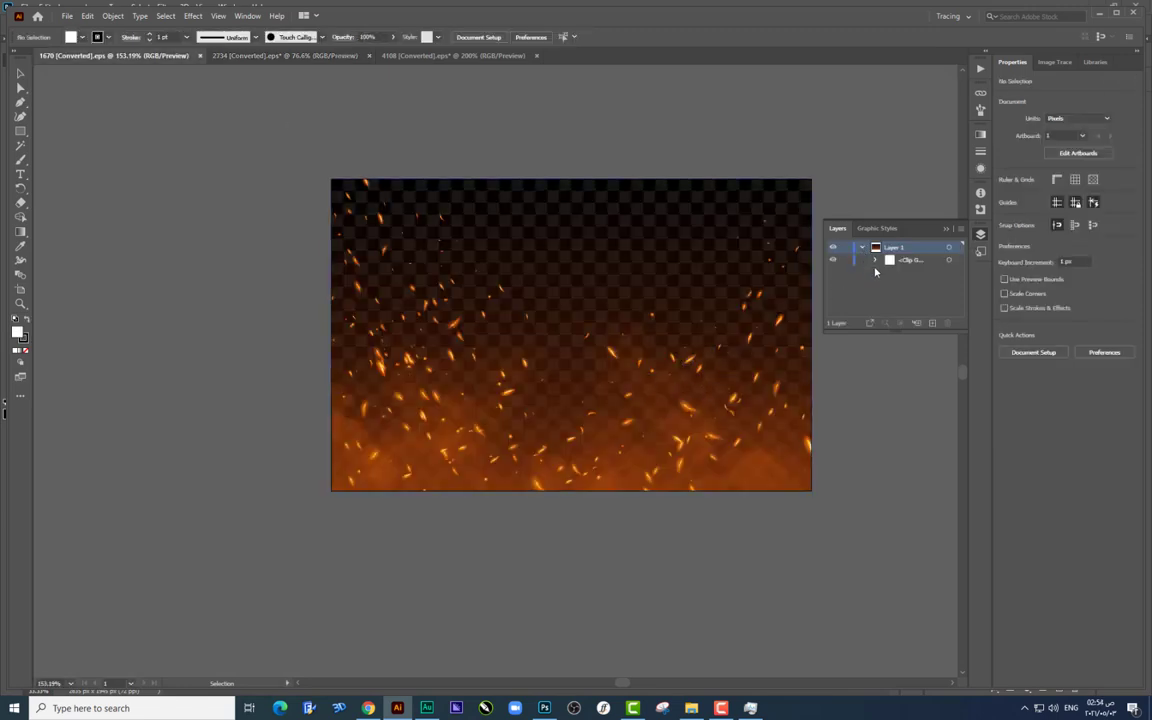
pyautogui.click(875, 260)
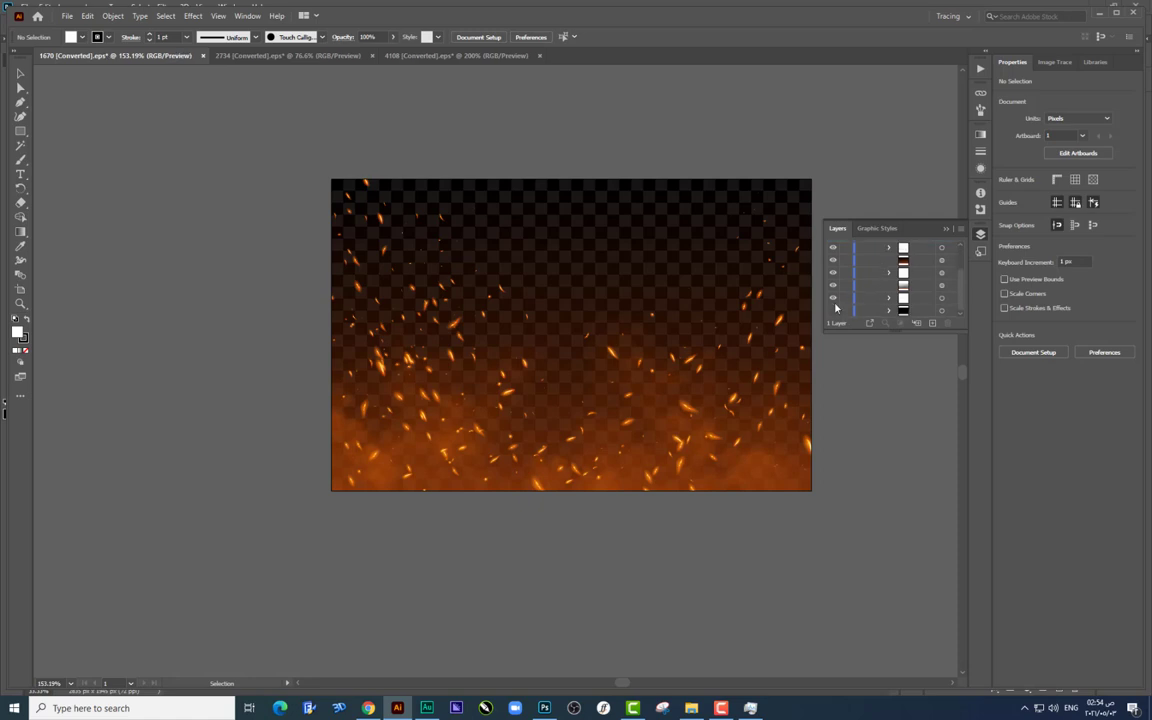
pyautogui.click(834, 300)
pyautogui.click(833, 297)
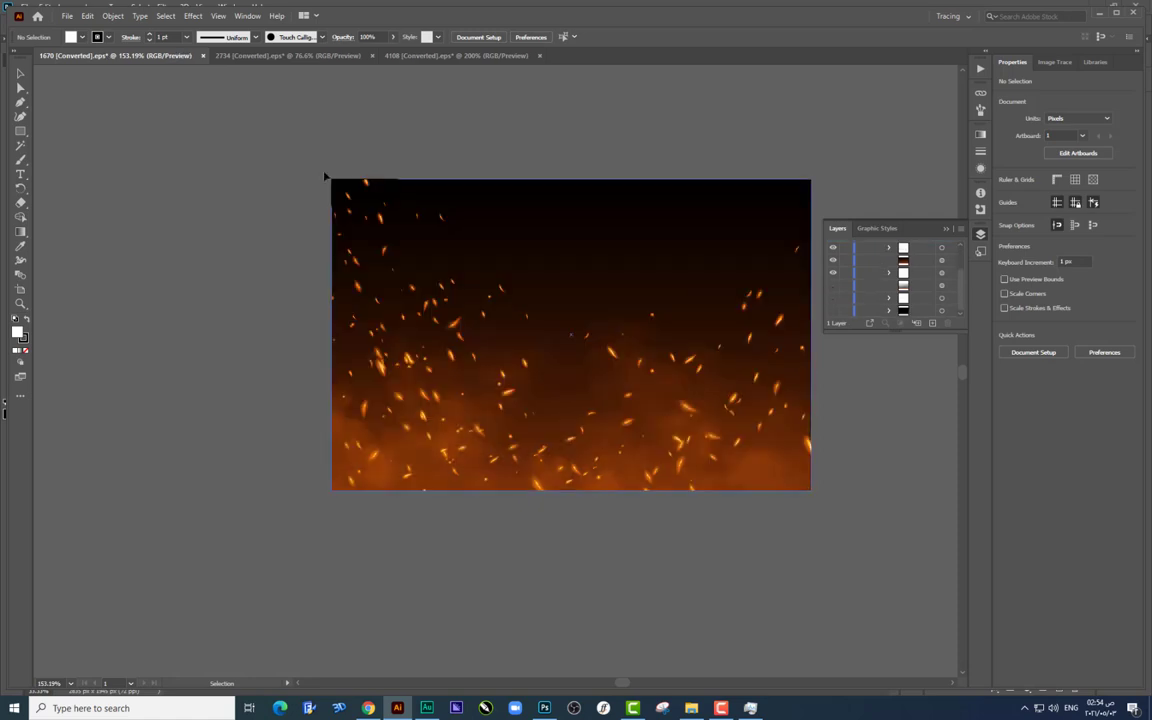
pyautogui.click(730, 410)
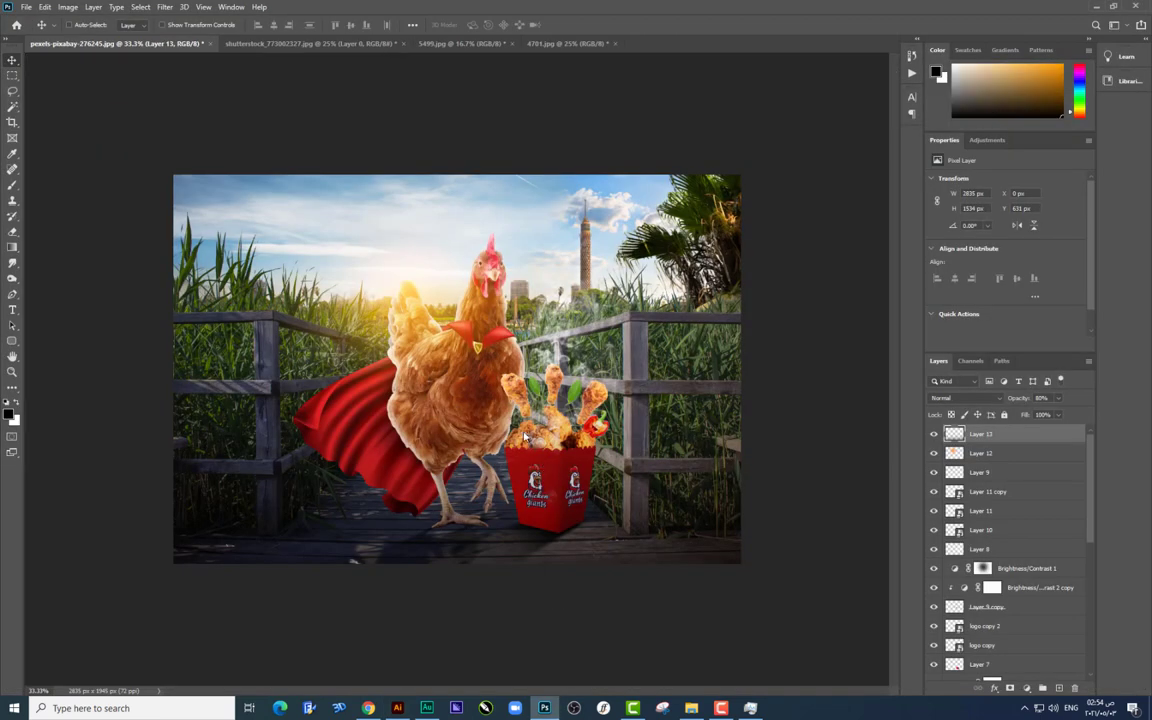
# Step: Paste the sparks artwork, enlarge it, and convert it to a smart object
pyautogui.hotkey('ctrl', 't')
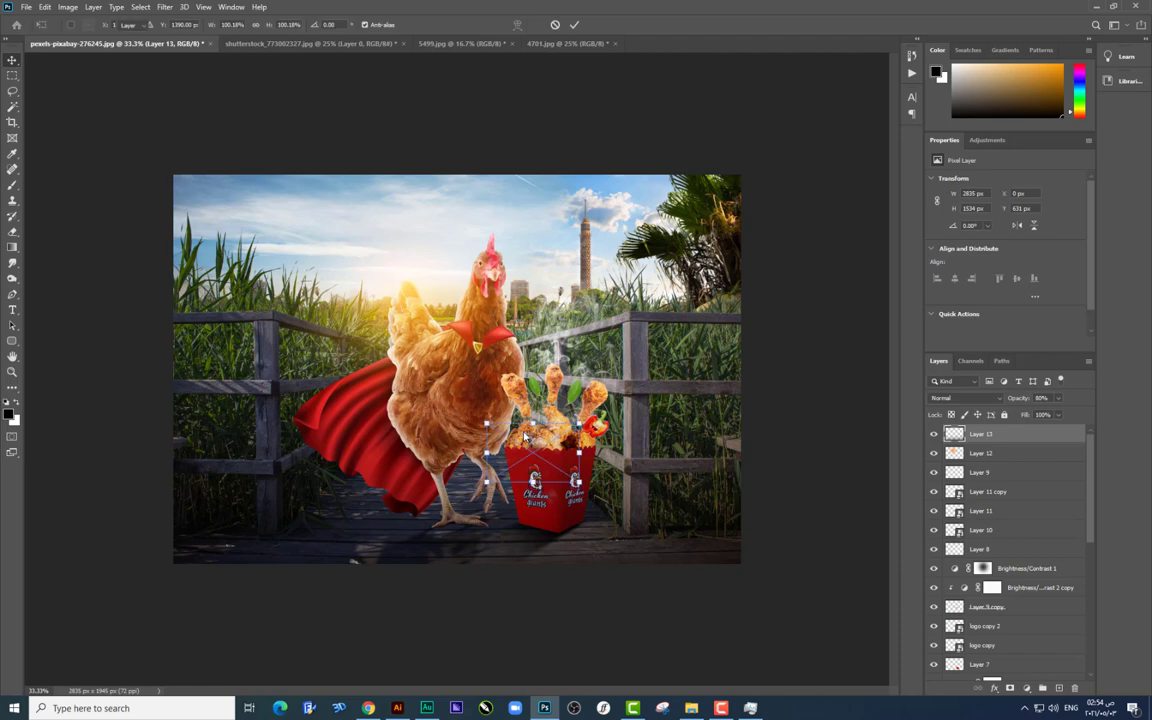
pyautogui.hotkey('ctrl', 'v')
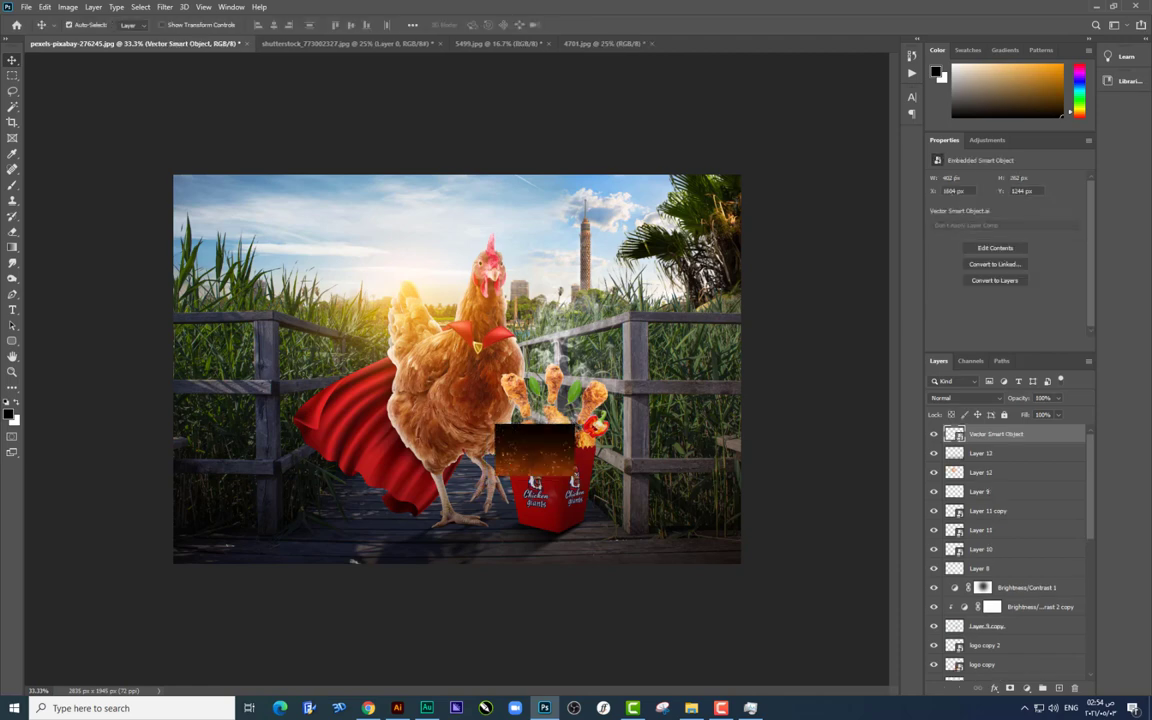
pyautogui.hotkey('ctrl', 't')
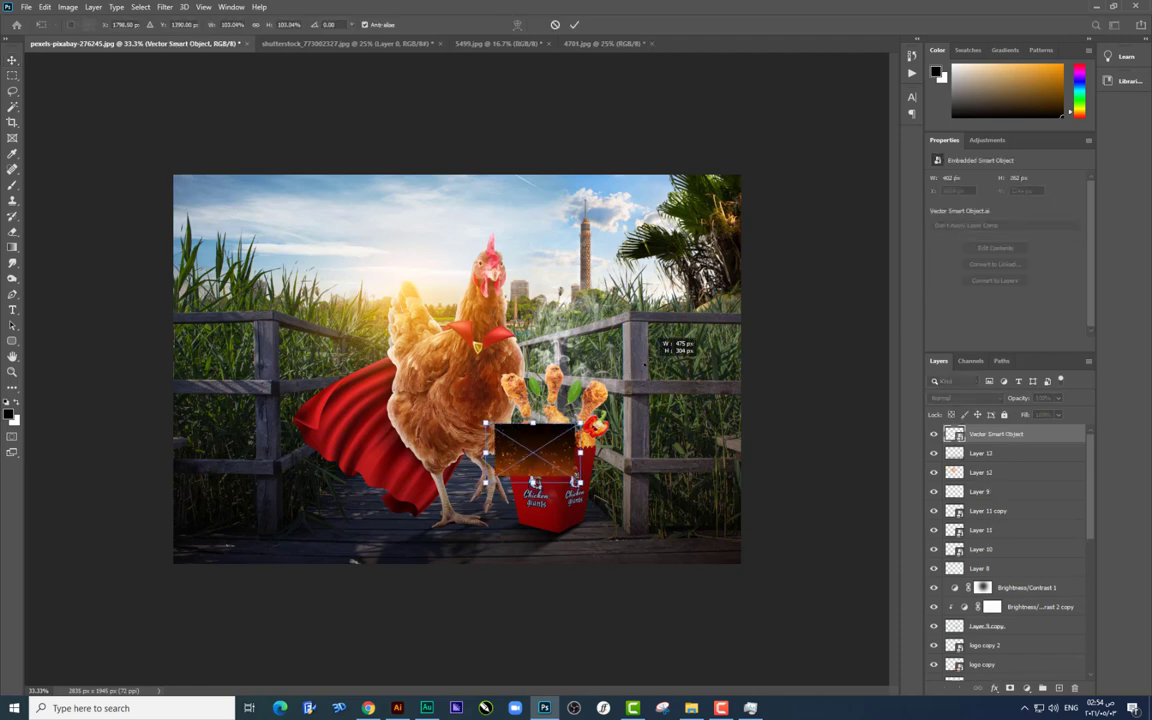
pyautogui.moveTo(645, 355); pyautogui.dragTo(640, 352)
pyautogui.press('Return')
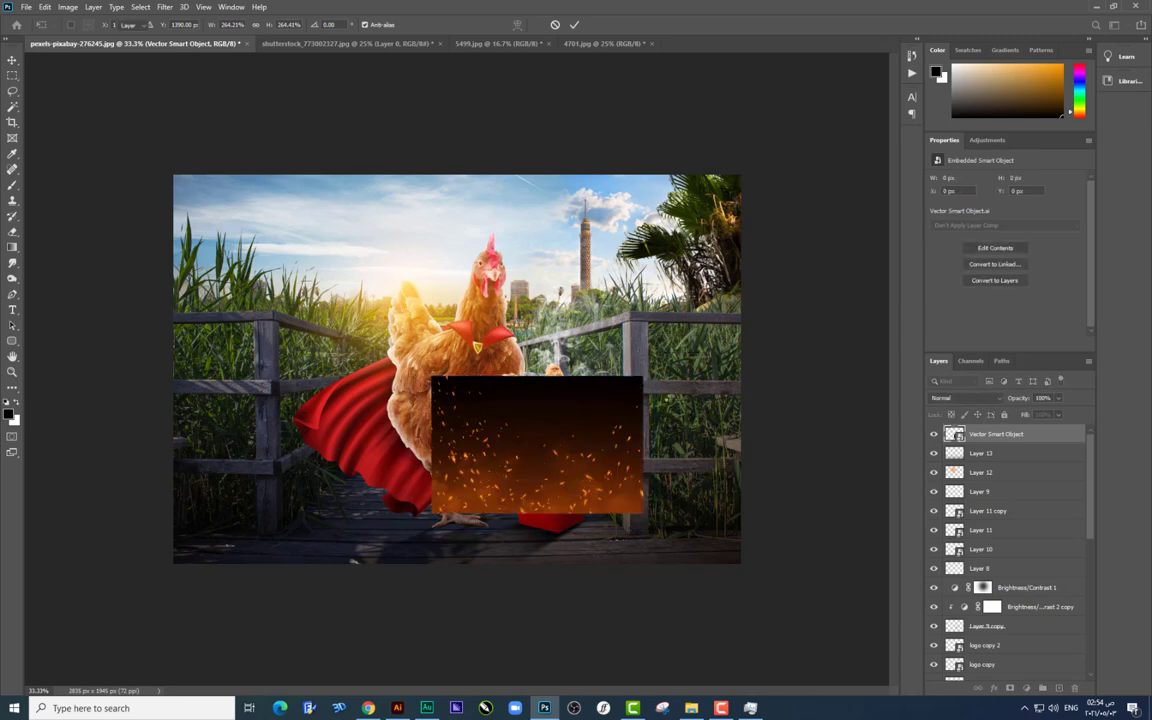
pyautogui.rightClick(986, 428)
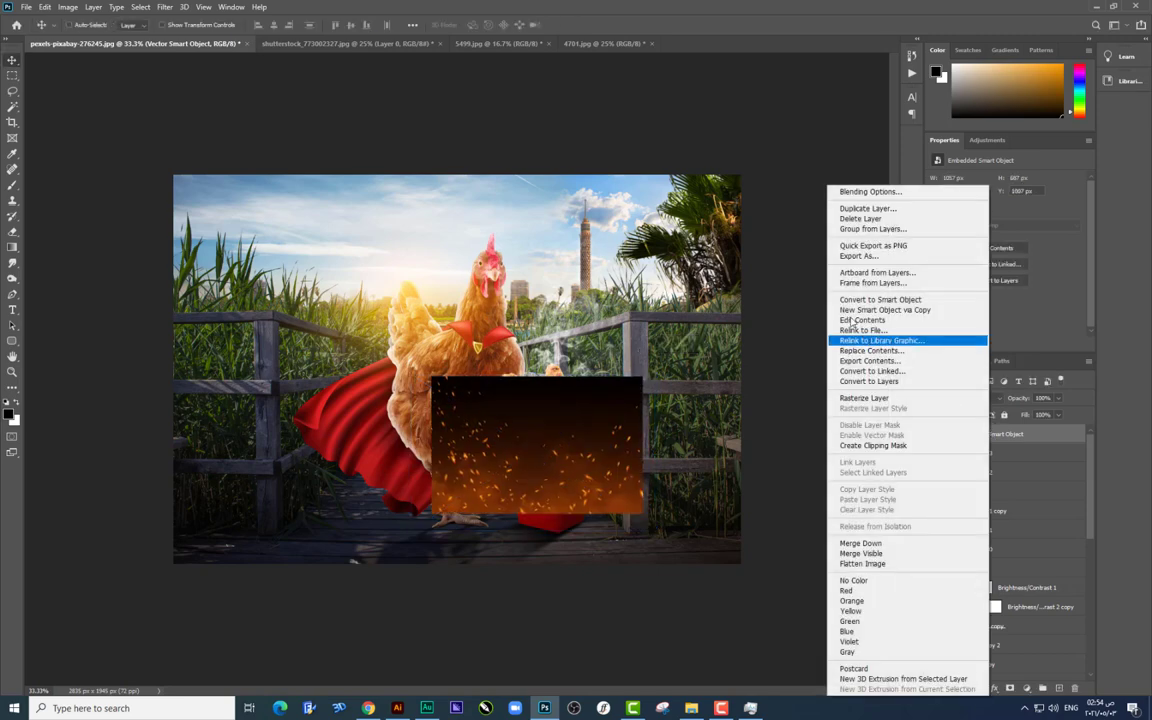
pyautogui.click(855, 303)
# Step: Place the sparks lower-left, duplicate a copy to the right, and merge both layers
pyautogui.hotkey('ctrl', 't')
pyautogui.moveTo(537, 445); pyautogui.dragTo(285, 488)
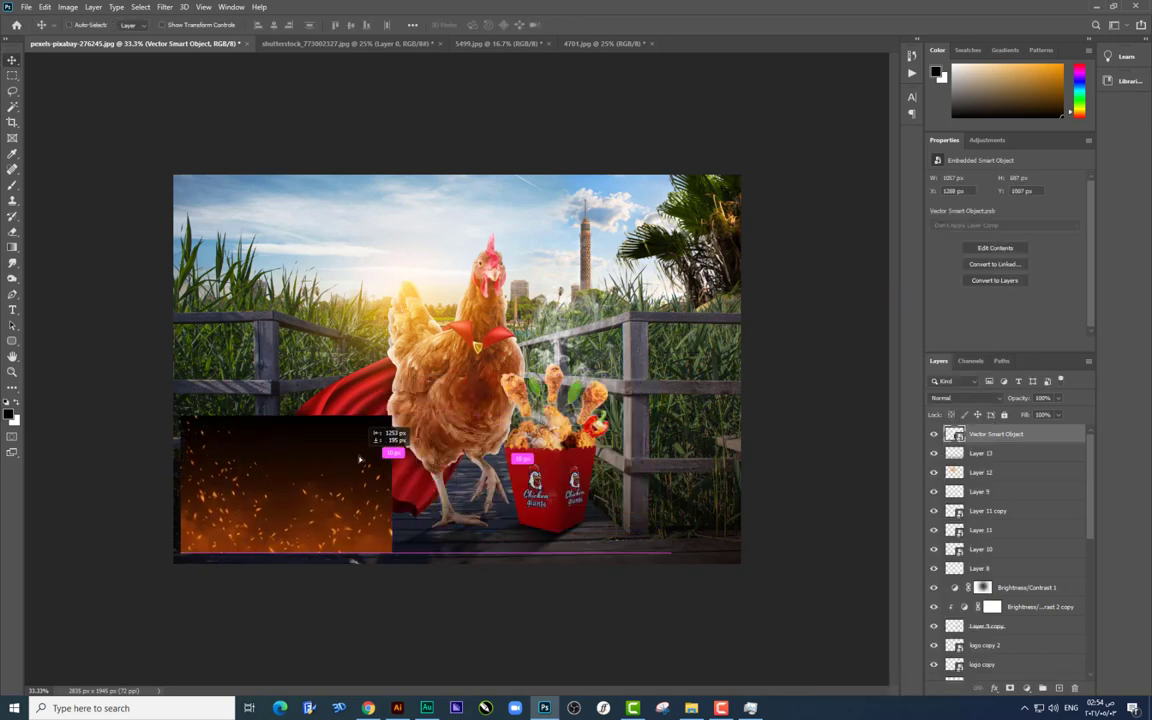
pyautogui.moveTo(391, 419); pyautogui.dragTo(383, 421)
pyautogui.moveTo(353, 561); pyautogui.dragTo(372, 573)
pyautogui.press('Return')
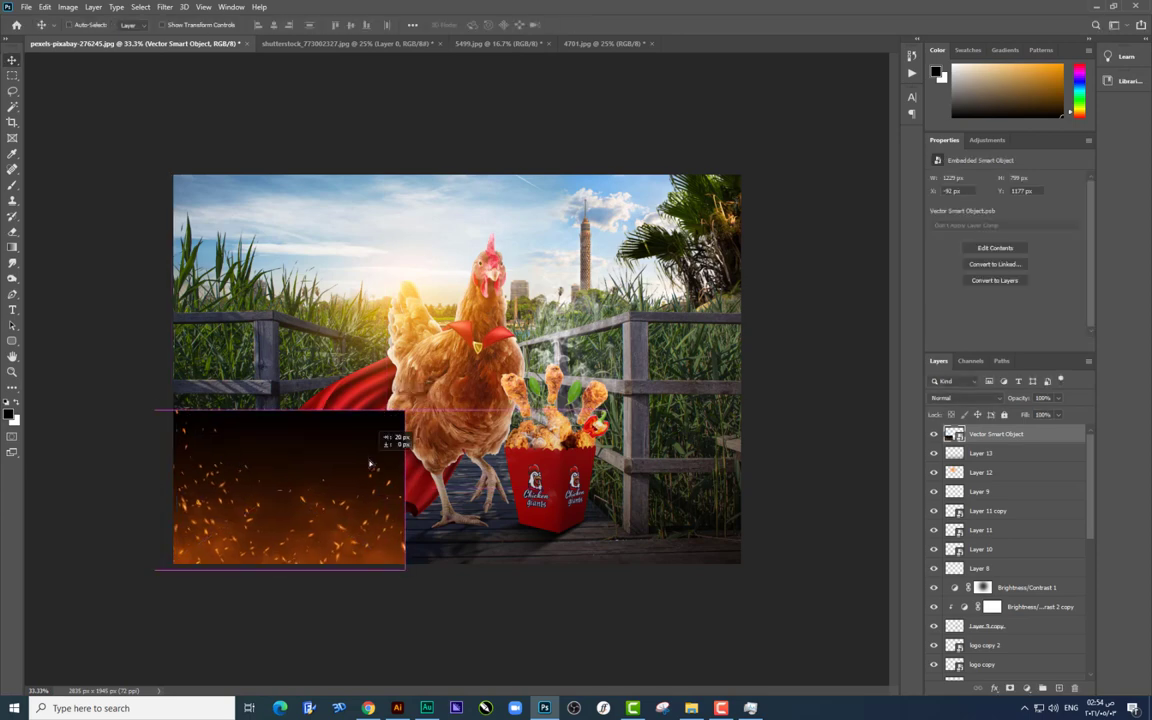
pyautogui.hotkey('ctrl', 'j')
pyautogui.hotkey('ctrl', 't')
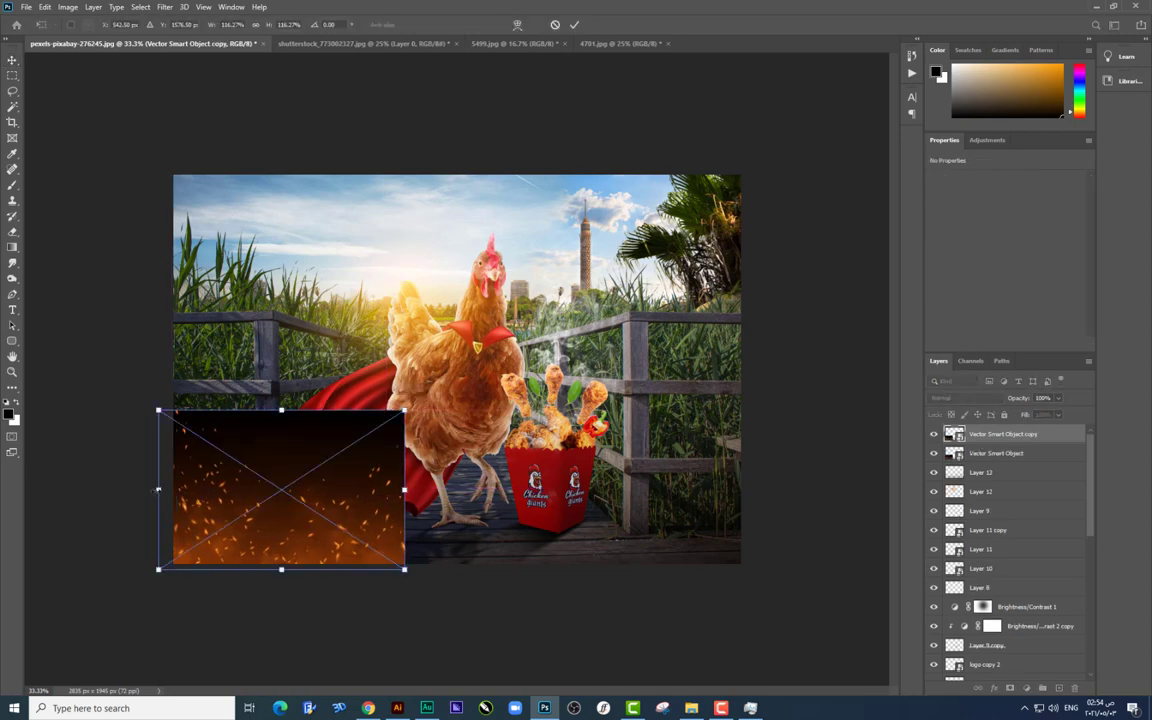
pyautogui.moveTo(368, 456); pyautogui.dragTo(660, 458)
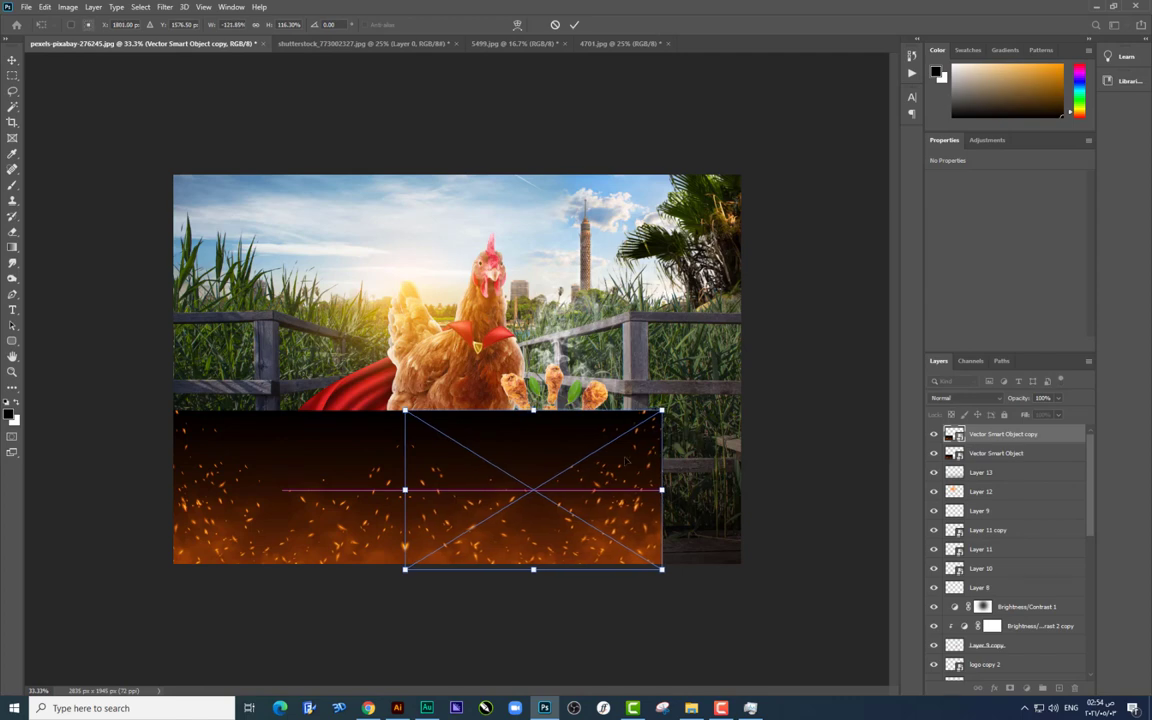
pyautogui.press('Return')
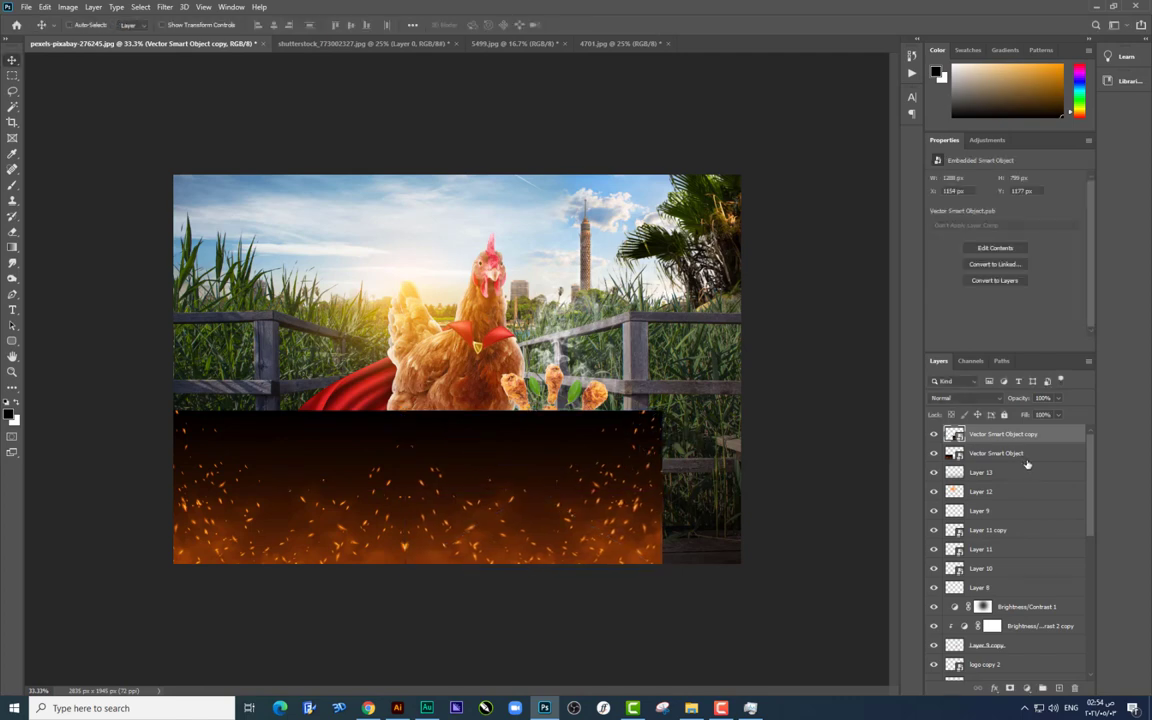
pyautogui.keyDown('shift'); pyautogui.click(1026, 463); pyautogui.keyUp('shift')
pyautogui.hotkey('ctrl', 'e')
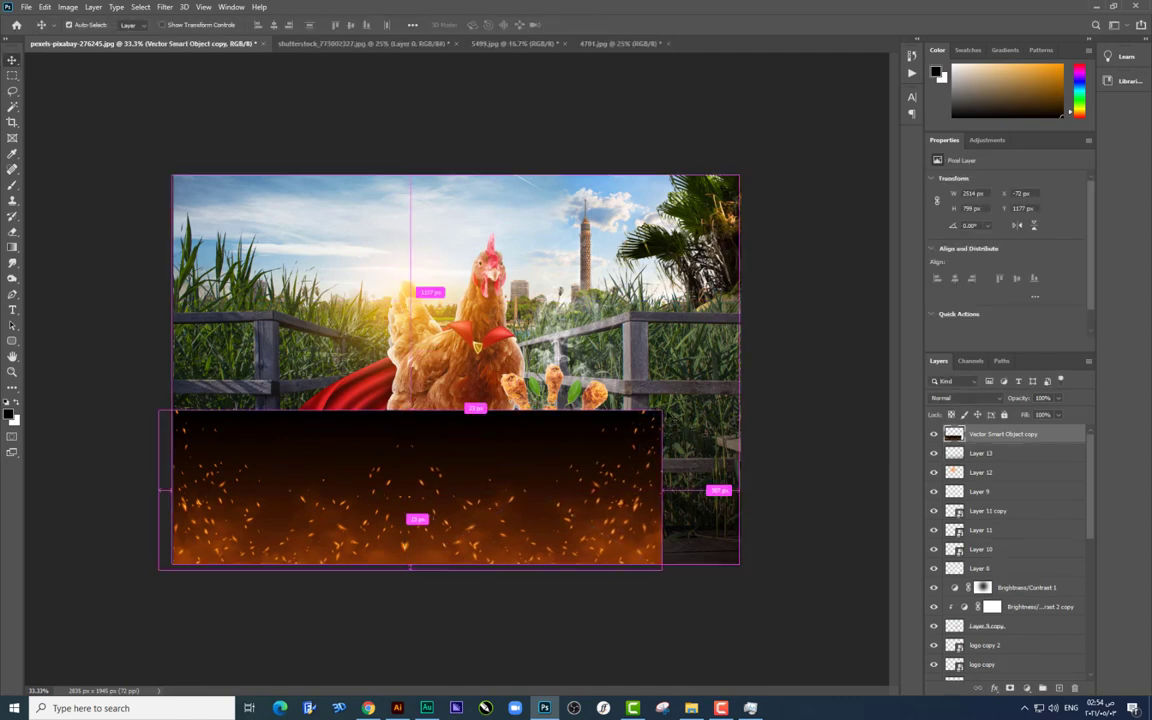
# Step: Stretch the merged sparks across the full bottom and blend them in Screen mode
pyautogui.hotkey('ctrl', 't')
pyautogui.moveTo(661, 410); pyautogui.dragTo(745, 381)
pyautogui.press('Return')
pyautogui.click(958, 398)
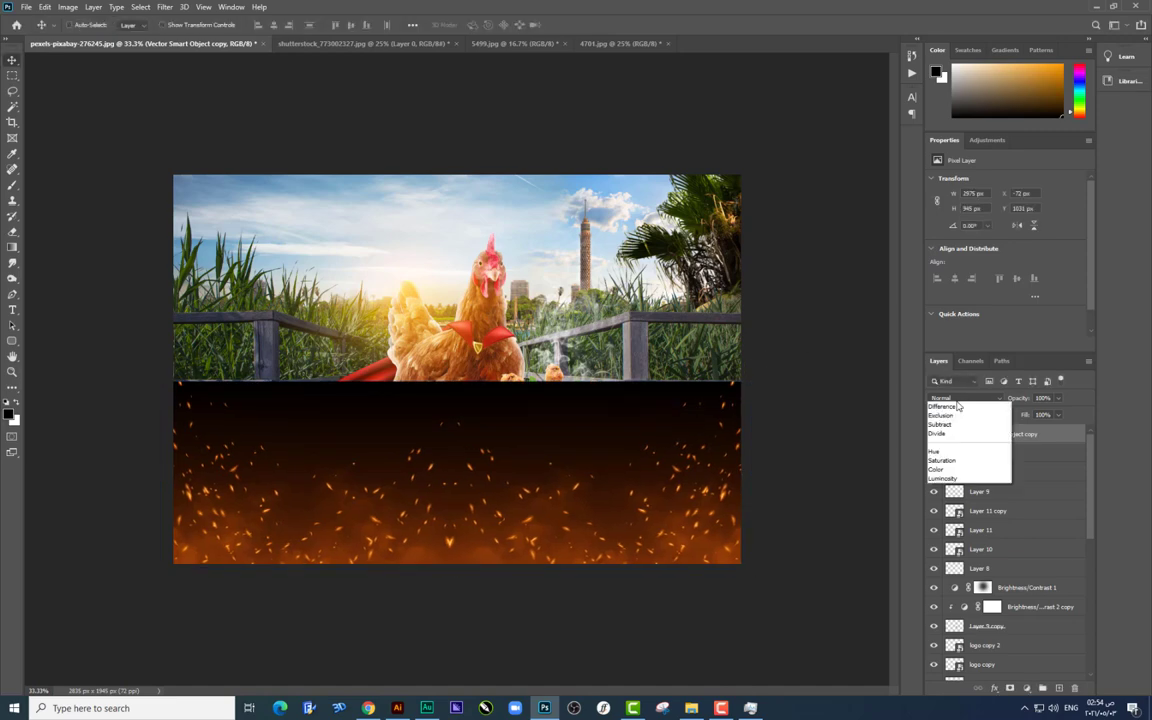
pyautogui.click(962, 458)
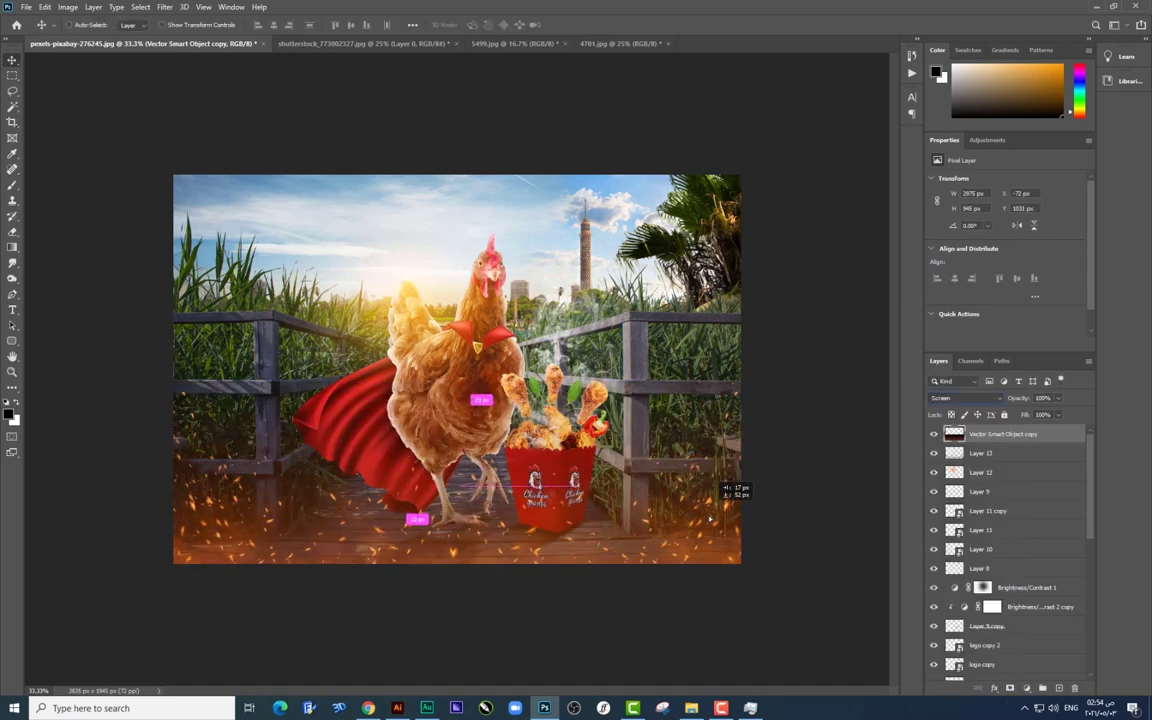
pyautogui.moveTo(710, 518); pyautogui.dragTo(712, 520)
pyautogui.hotkey('ctrl', 't')
pyautogui.moveTo(758, 599); pyautogui.dragTo(766, 604)
pyautogui.press('Return')
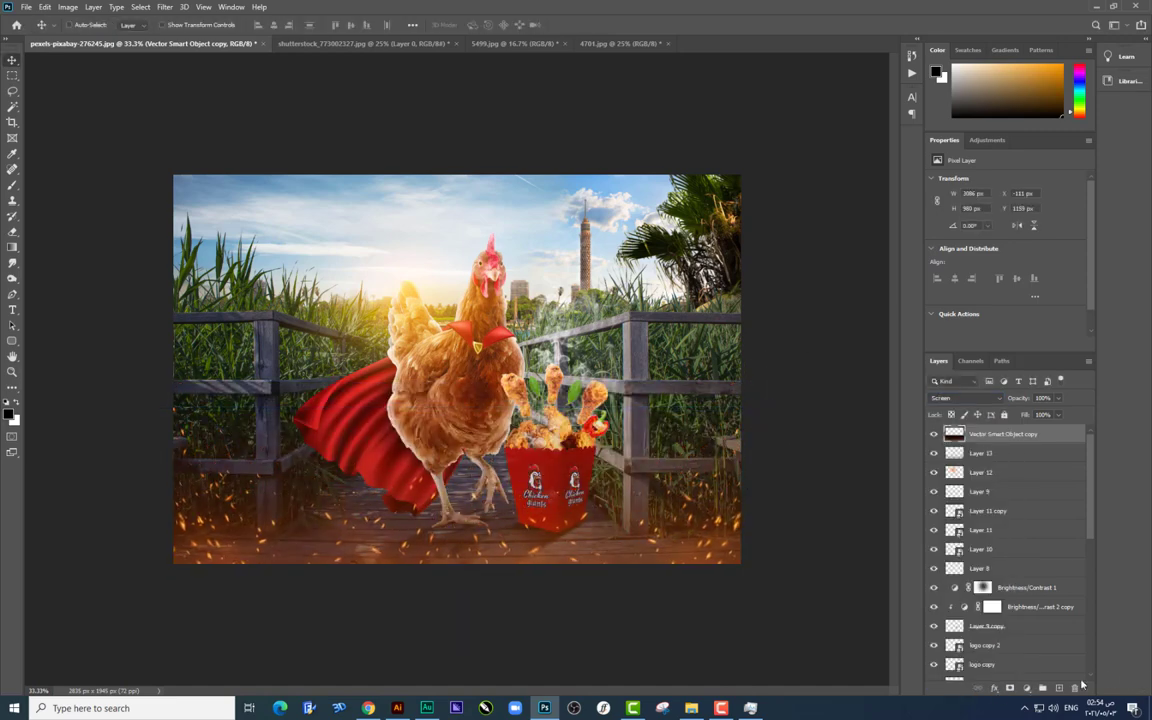
# Step: Add a Brightness/Contrast adjustment to the sparks with Brightness -55 and Contrast 100
pyautogui.click(1026, 688)
pyautogui.click(1040, 517)
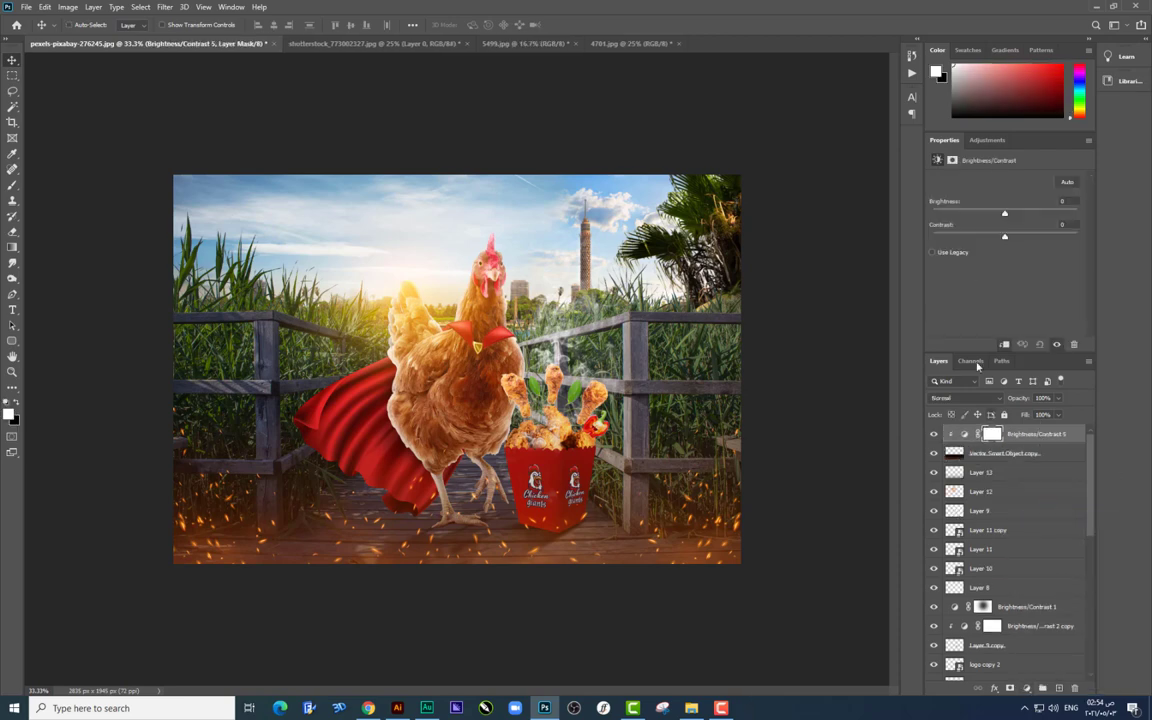
pyautogui.moveTo(1006, 215)
pyautogui.mouseDown()
pyautogui.moveTo(947, 221)
pyautogui.moveTo(979, 214)
pyautogui.mouseUp()
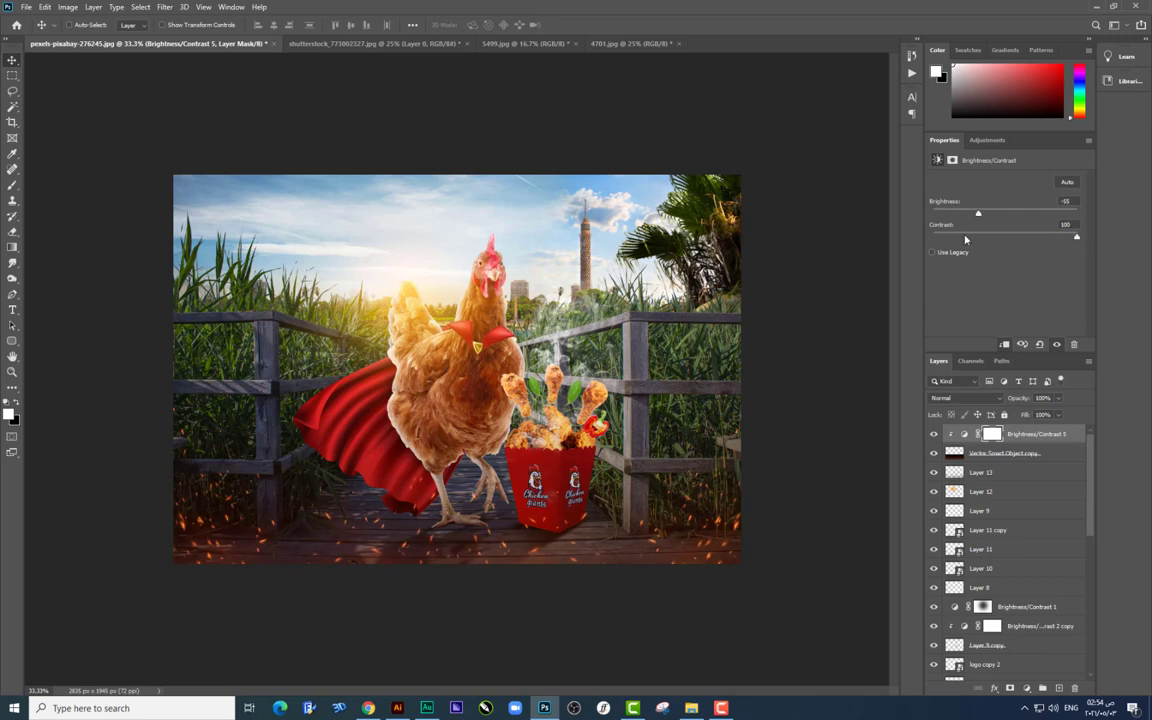
pyautogui.hotkey('ctrl', 't')
pyautogui.press('Return')
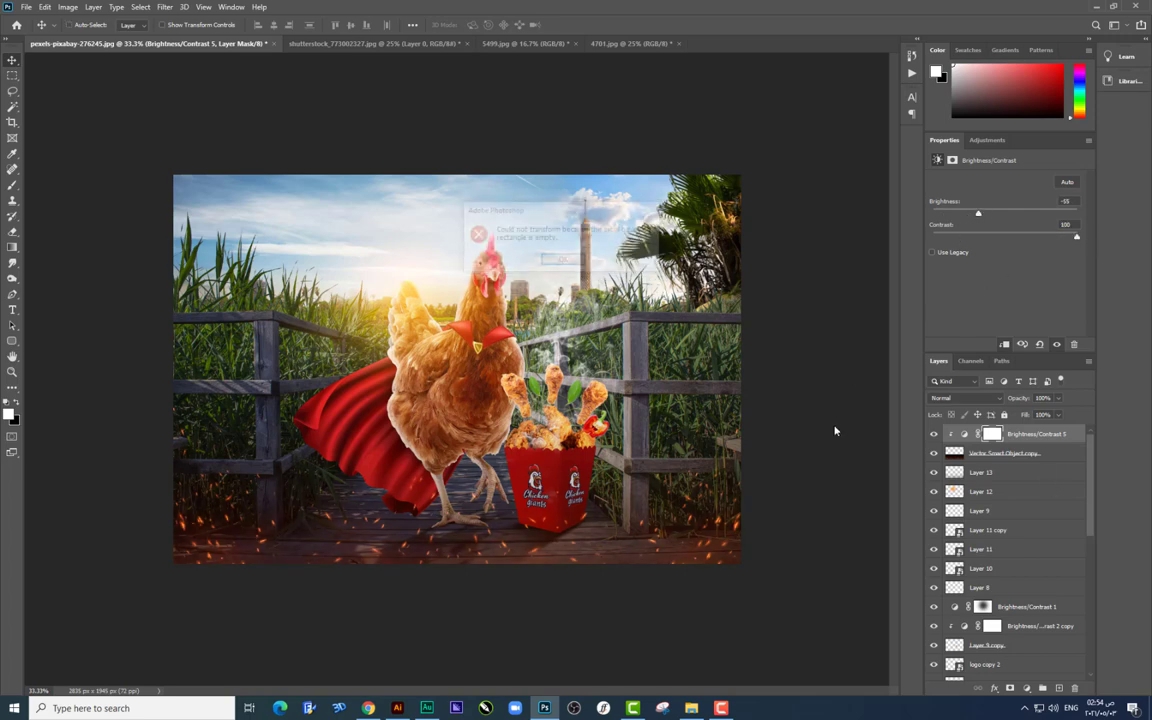
# Step: Try merging the adjustment into the sparks layer, then undo the merge
pyautogui.hotkey('ctrl', 'e')
pyautogui.hotkey('ctrl', 't')
pyautogui.press('Escape')
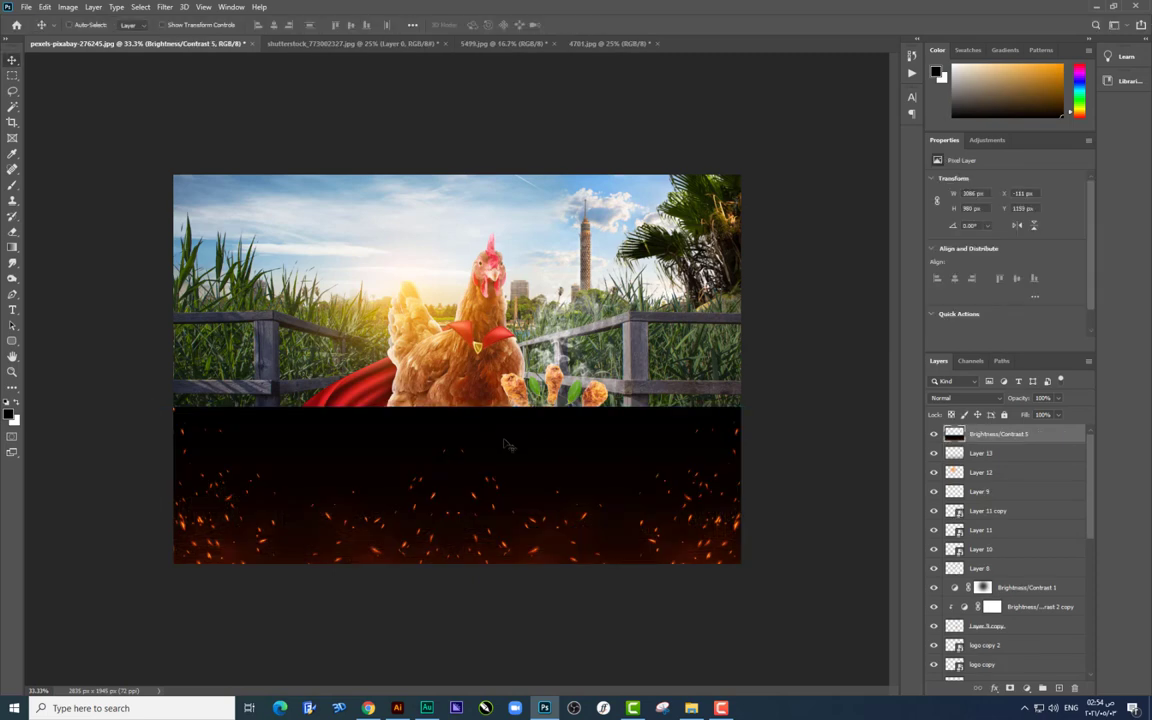
pyautogui.hotkey('ctrl', 'z')
pyautogui.hotkey('ctrl', 't')
pyautogui.press('Return')
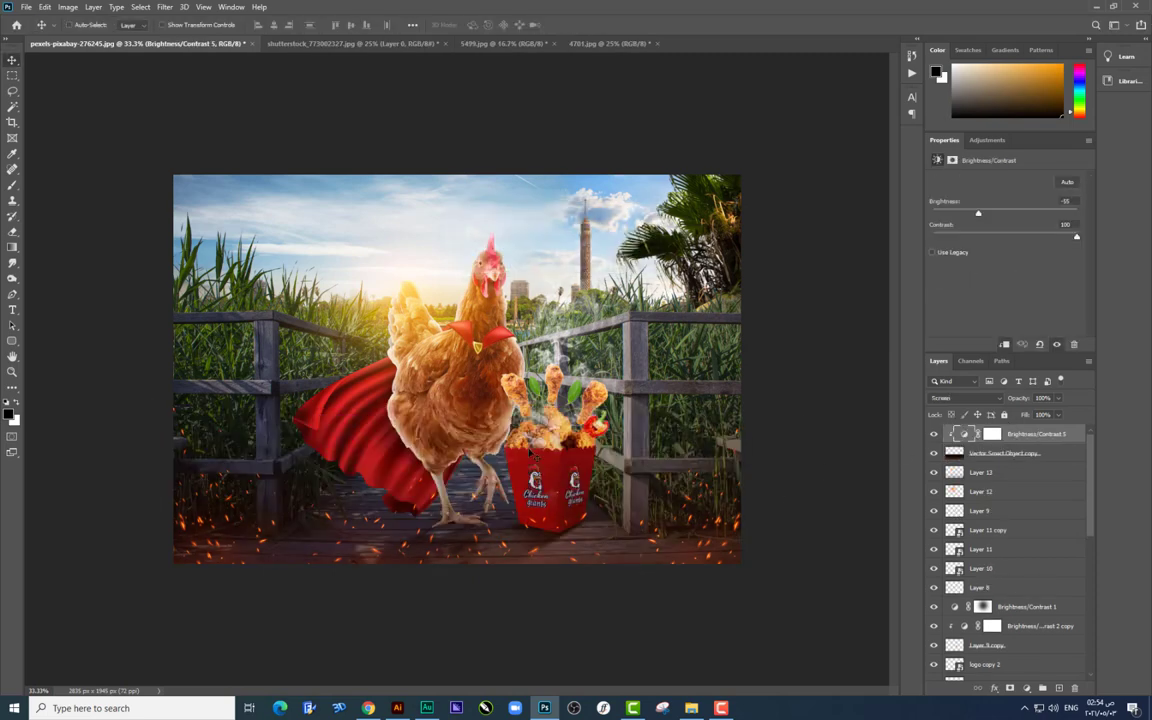
# Step: Stretch the sparks layer taller over the lower scene and adjust the zoom
pyautogui.click(1000, 453)
pyautogui.hotkey('ctrl', 't')
pyautogui.moveTo(460, 404); pyautogui.dragTo(460, 380)
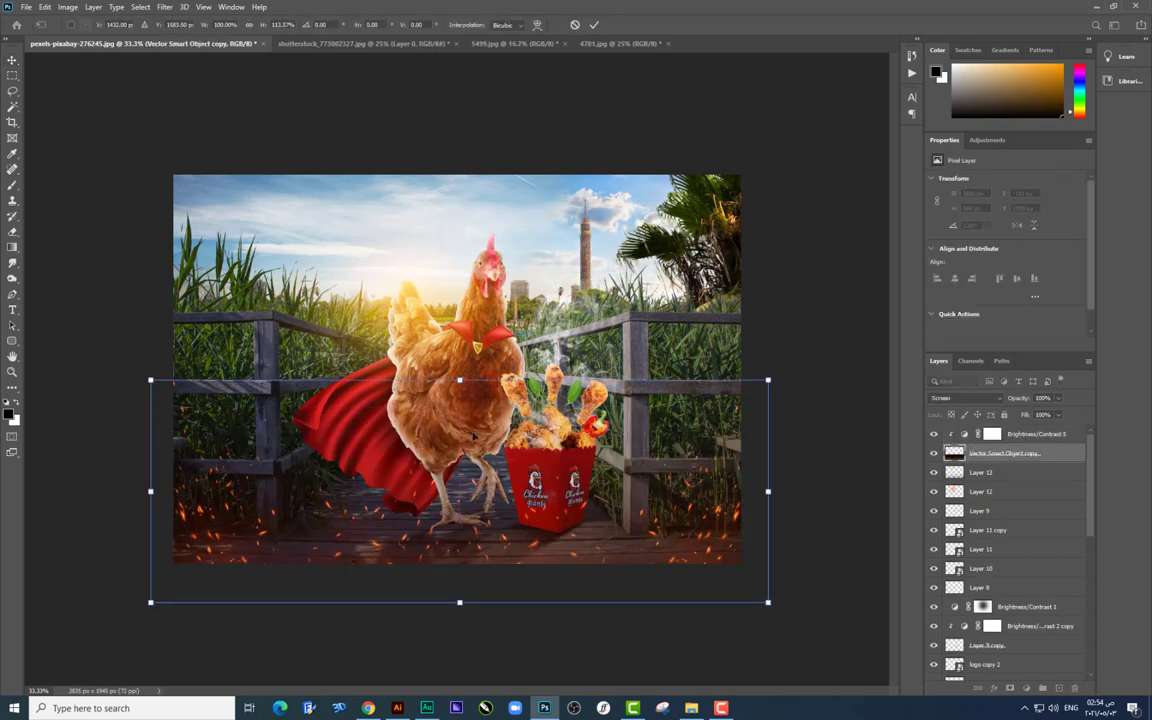
pyautogui.press('Return')
pyautogui.hotkey('ctrl', '+')
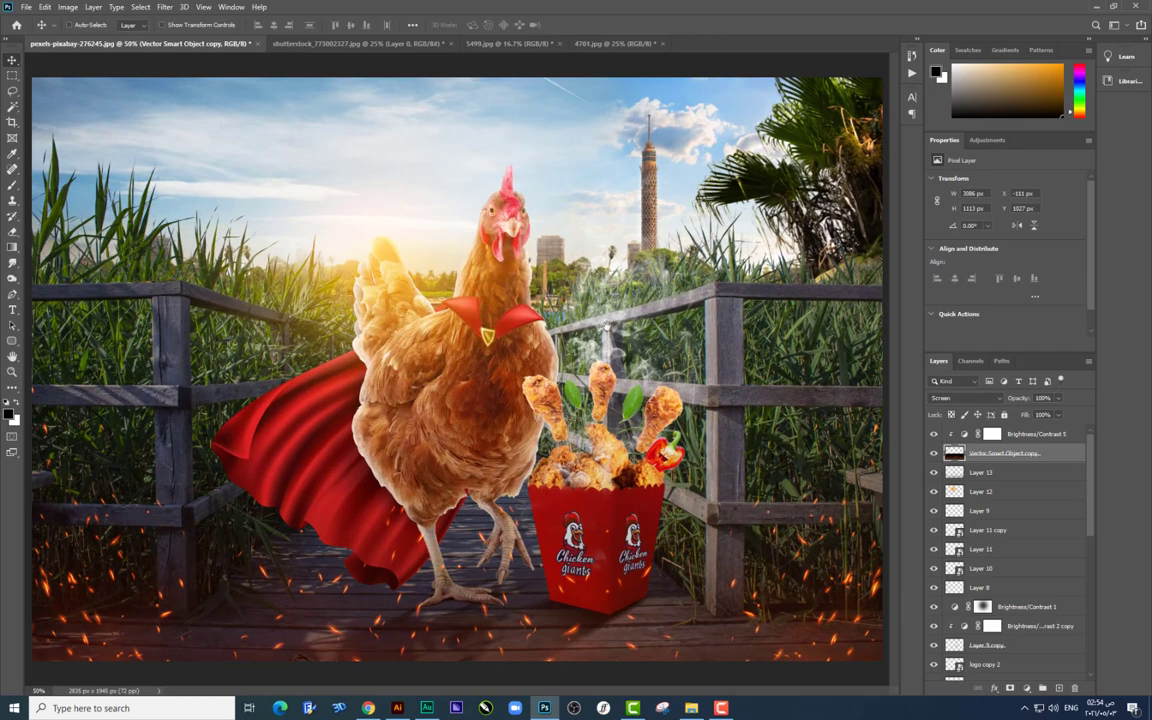
pyautogui.hotkey('ctrl', '-')
pyautogui.hotkey('ctrl', '+')
# Step: In Google Translate, complete the Arabic phrase with 'جاج' and check the translation direction
pyautogui.click(370, 708)
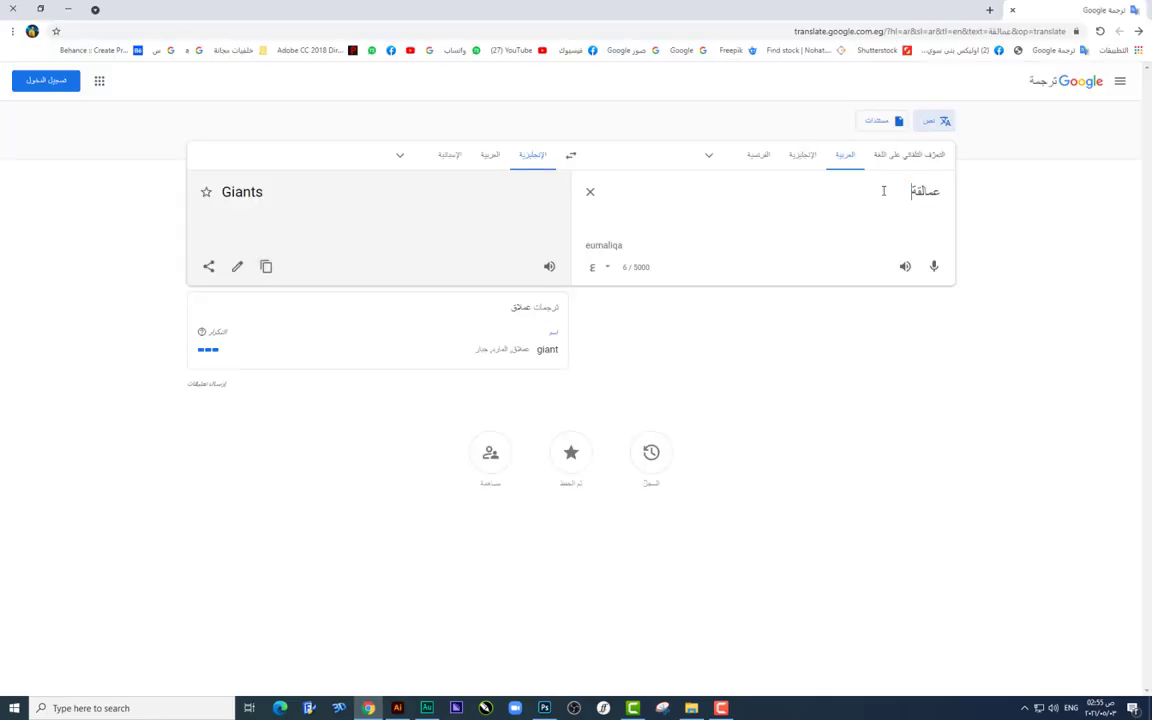
pyautogui.click(888, 199)
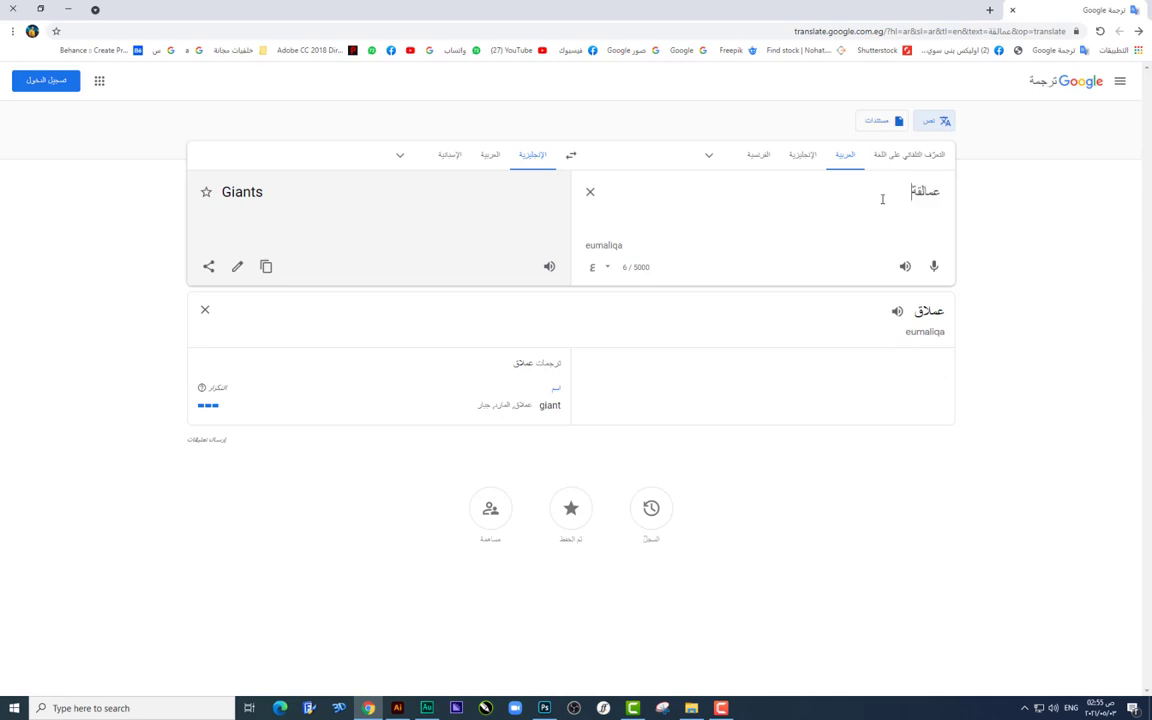
pyautogui.write(' الدجاج')
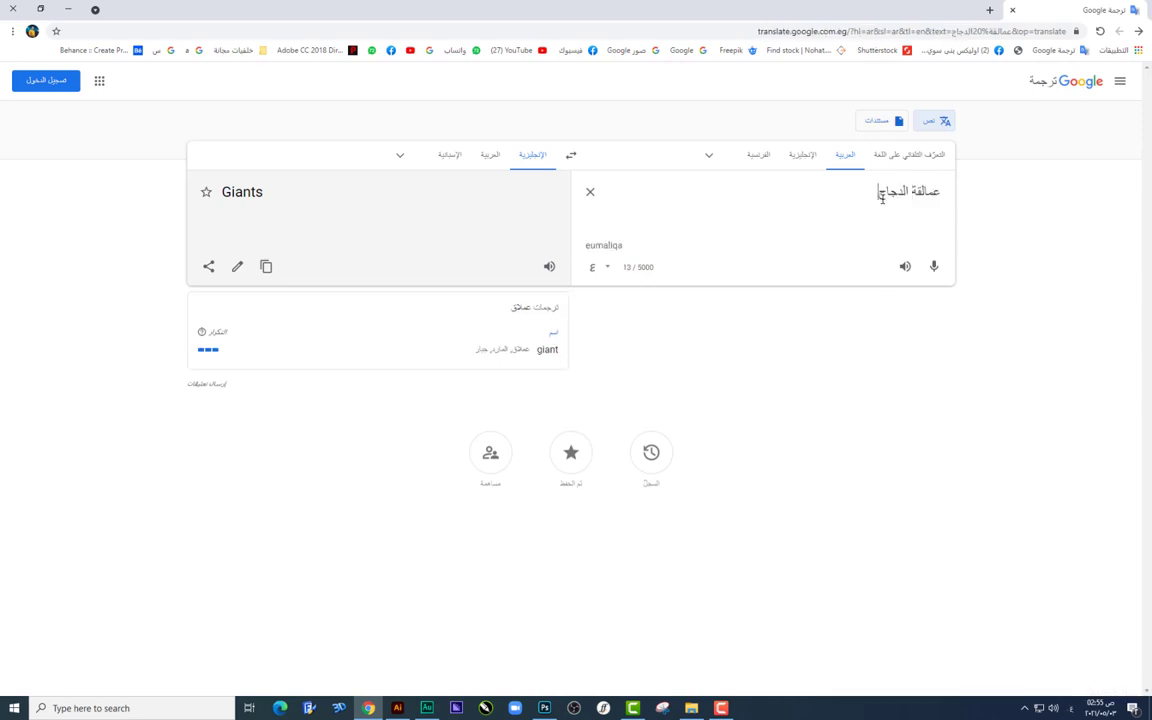
pyautogui.click(571, 155)
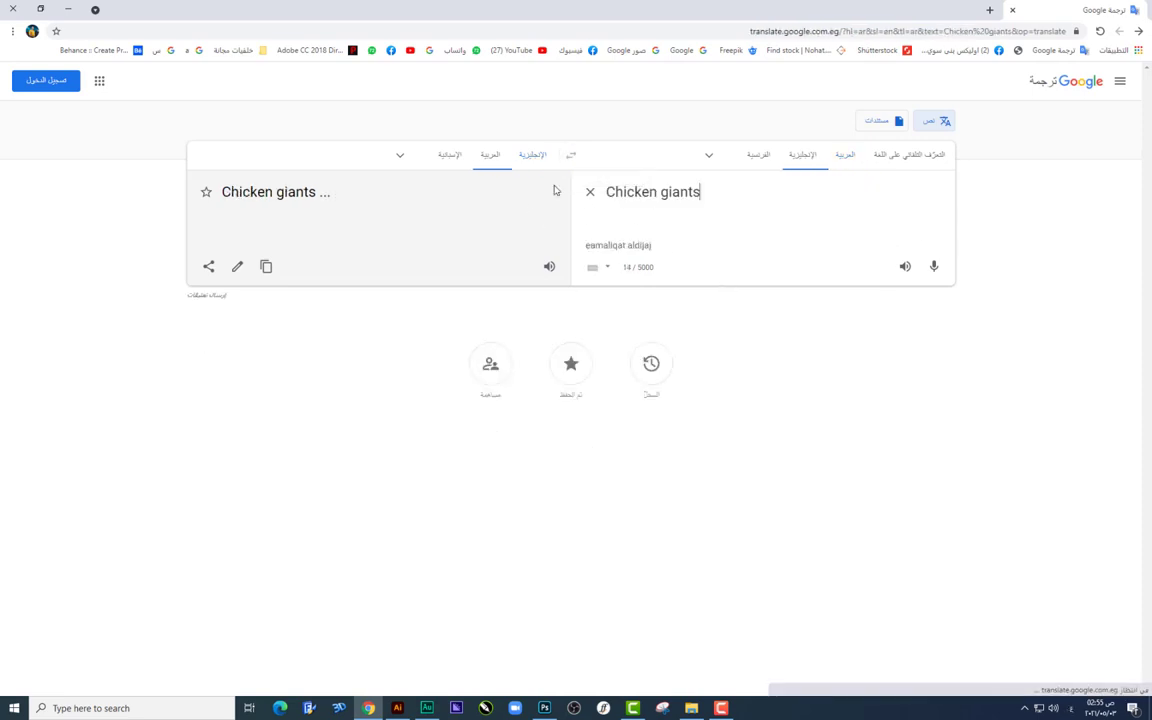
pyautogui.click(571, 158)
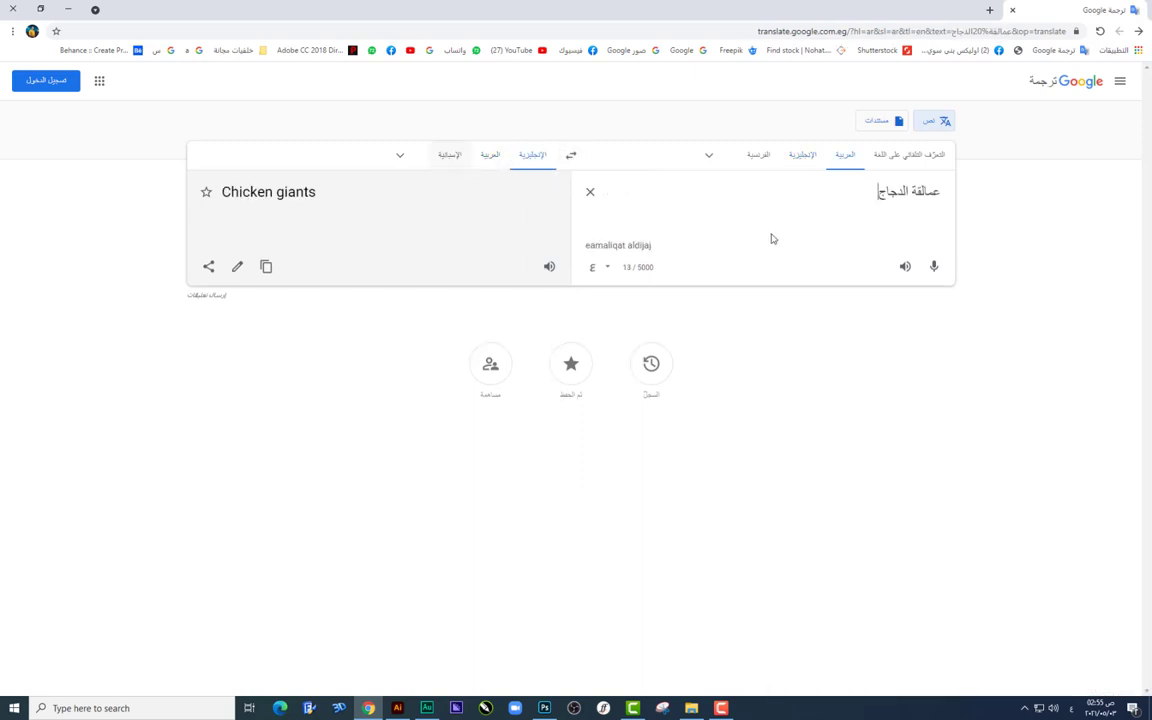
# Step: Copy the 'Chicken giants' translation and return to the Photoshop poster
pyautogui.click(266, 266)
pyautogui.rightClick(830, 694)
pyautogui.click(850, 661)
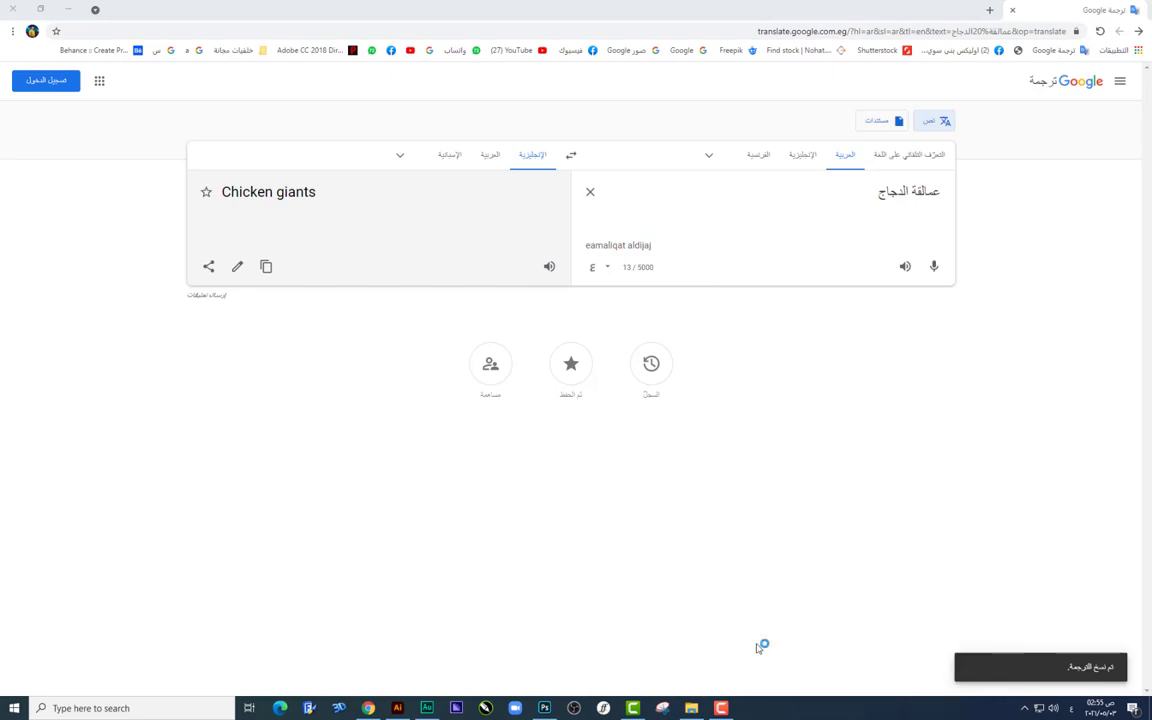
pyautogui.click(545, 708)
# Step: Paste 'Chicken giants' as a top-left text layer in the Carnivalee Freakshow font
pyautogui.press('t')
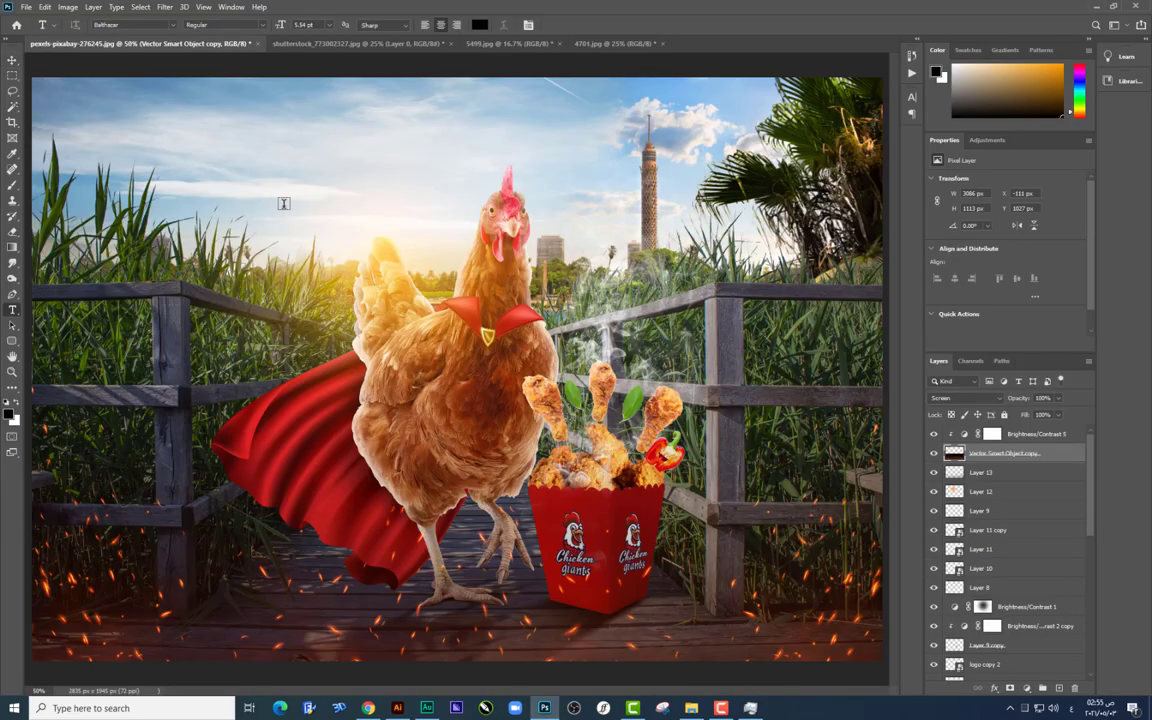
pyautogui.click(283, 205)
pyautogui.hotkey('ctrl', 'v')
pyautogui.hotkey('ctrl', 't')
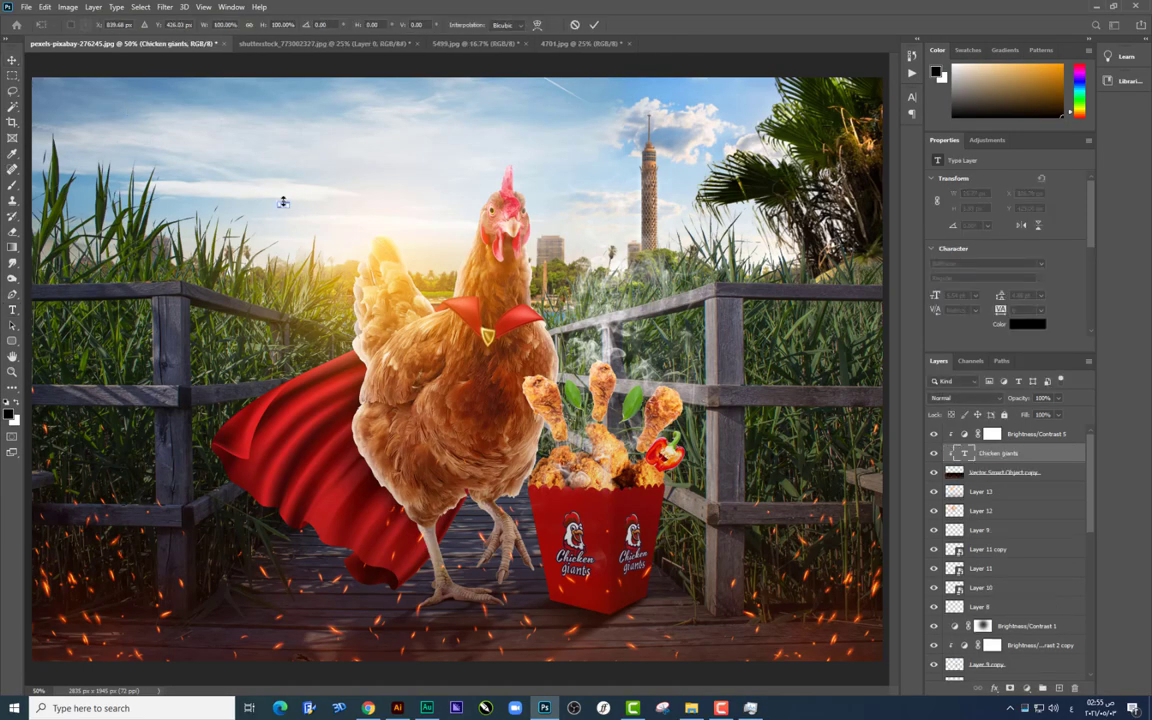
pyautogui.press('Return')
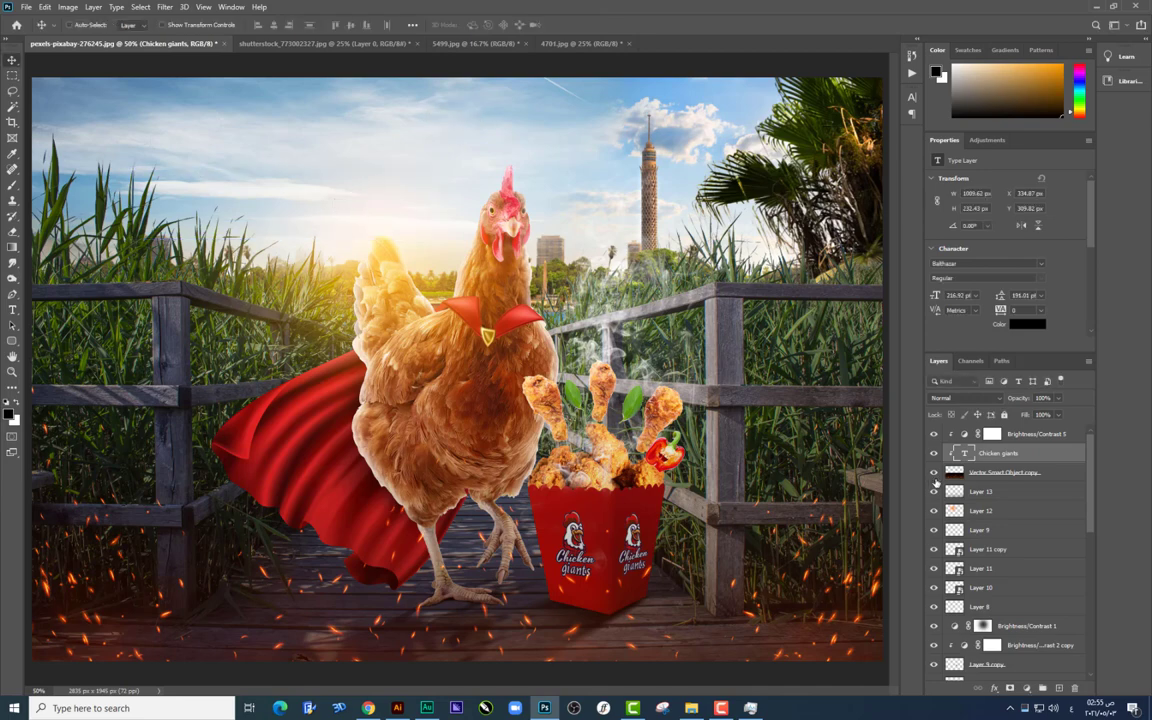
pyautogui.moveTo(1058, 470)
pyautogui.mouseDown()
pyautogui.moveTo(1037, 440)
pyautogui.moveTo(993, 440)
pyautogui.mouseUp()
pyautogui.doubleClick(291, 221)
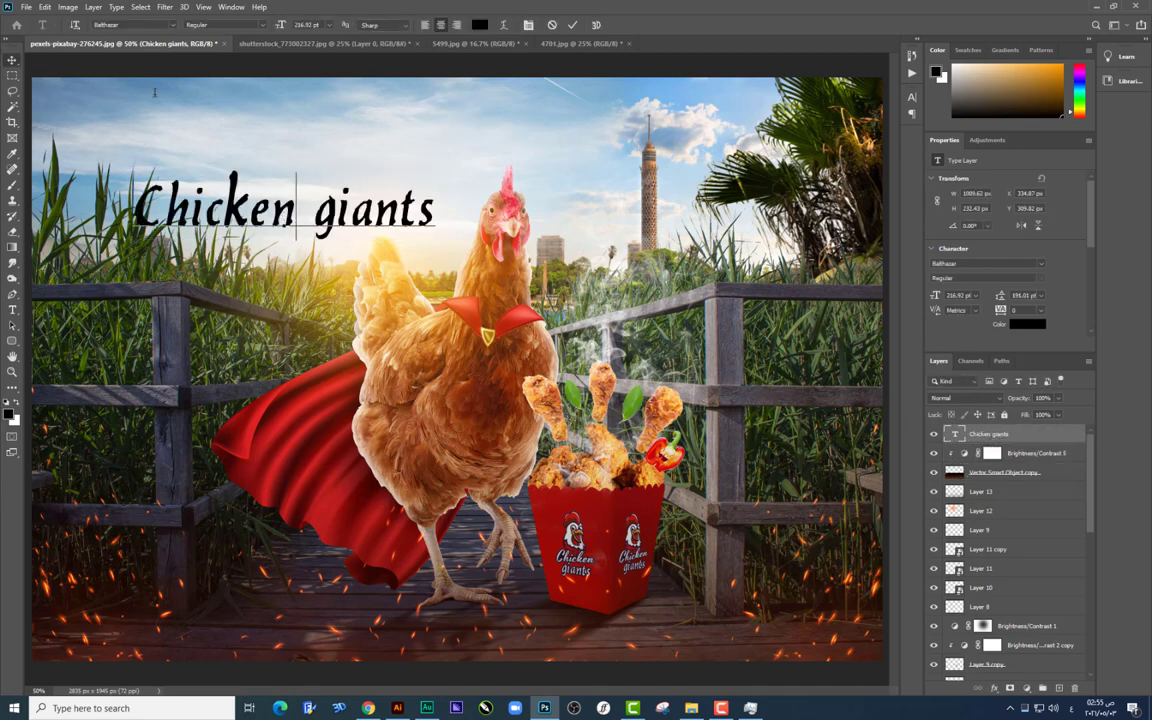
pyautogui.click(110, 25)
pyautogui.write('c')
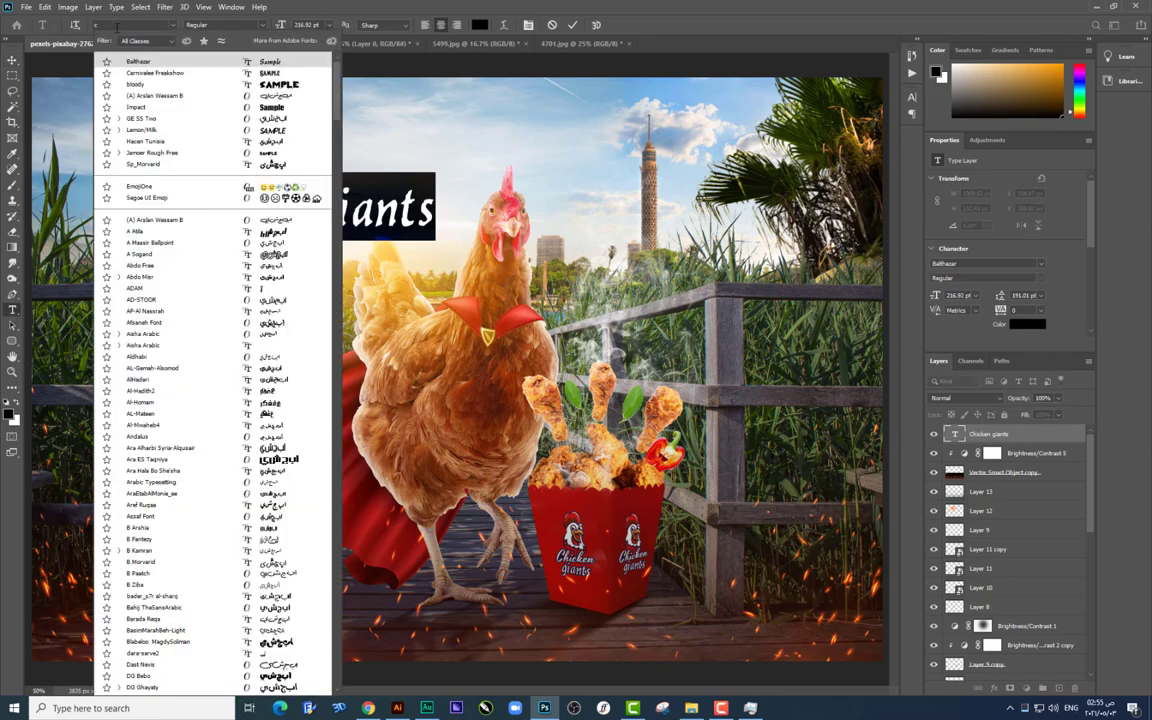
pyautogui.write('arnivalee Freakshow')
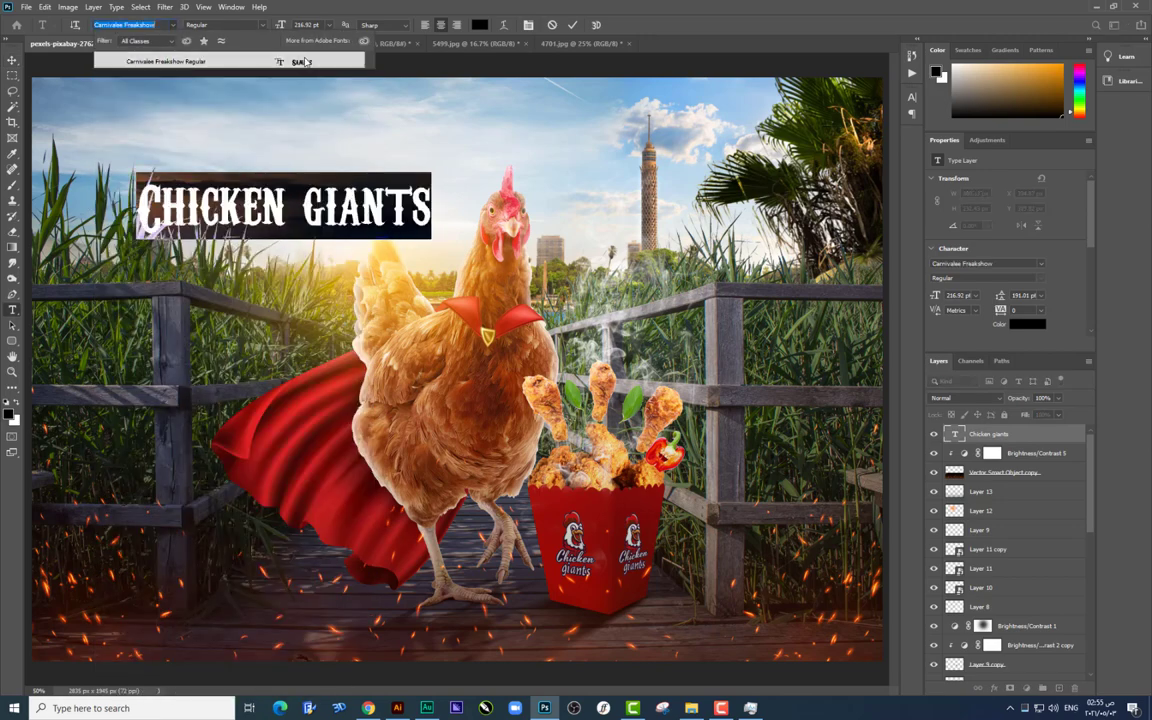
pyautogui.click(298, 63)
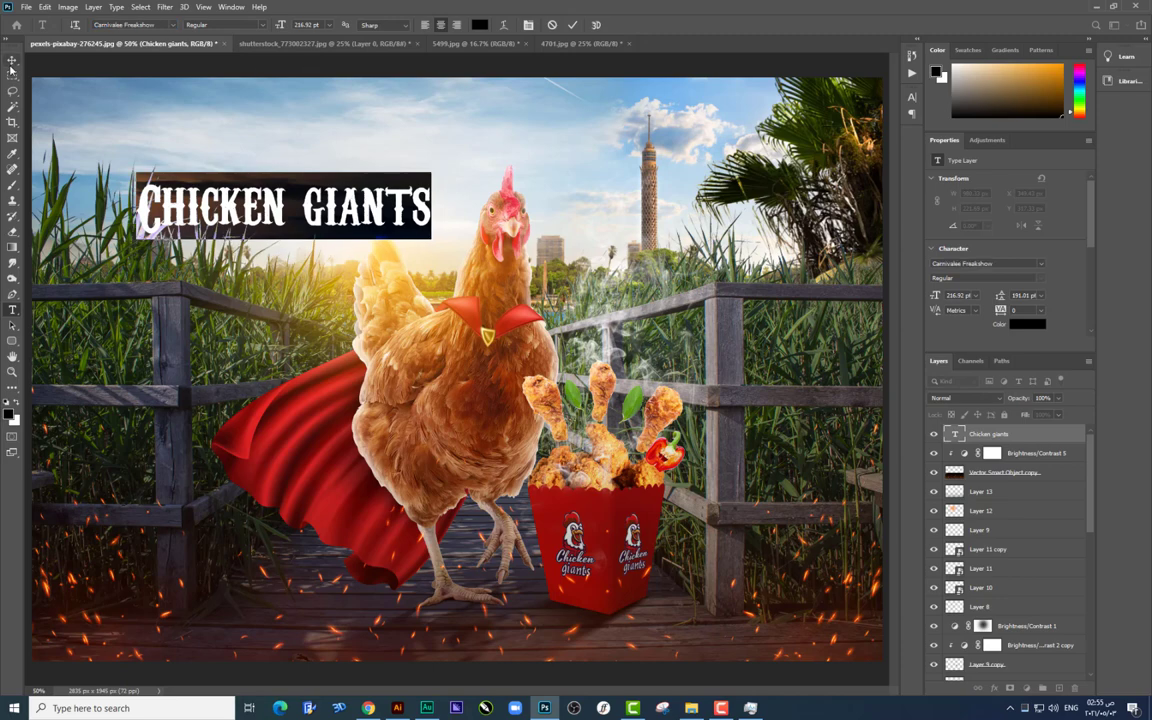
# Step: Cut the title down to CHICKEN and enlarge it to about 131%
pyautogui.doubleClick(454, 165)
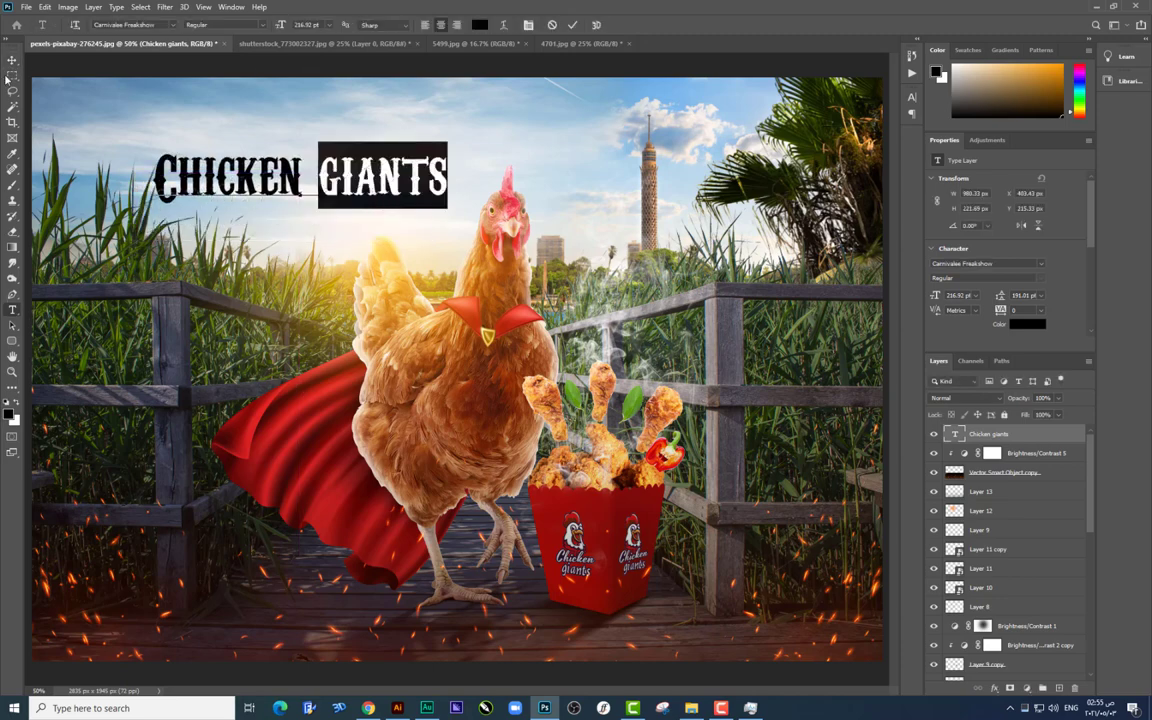
pyautogui.press('BackSpace')
pyautogui.hotkey('ctrl', 'Return')
pyautogui.hotkey('ctrl', 't')
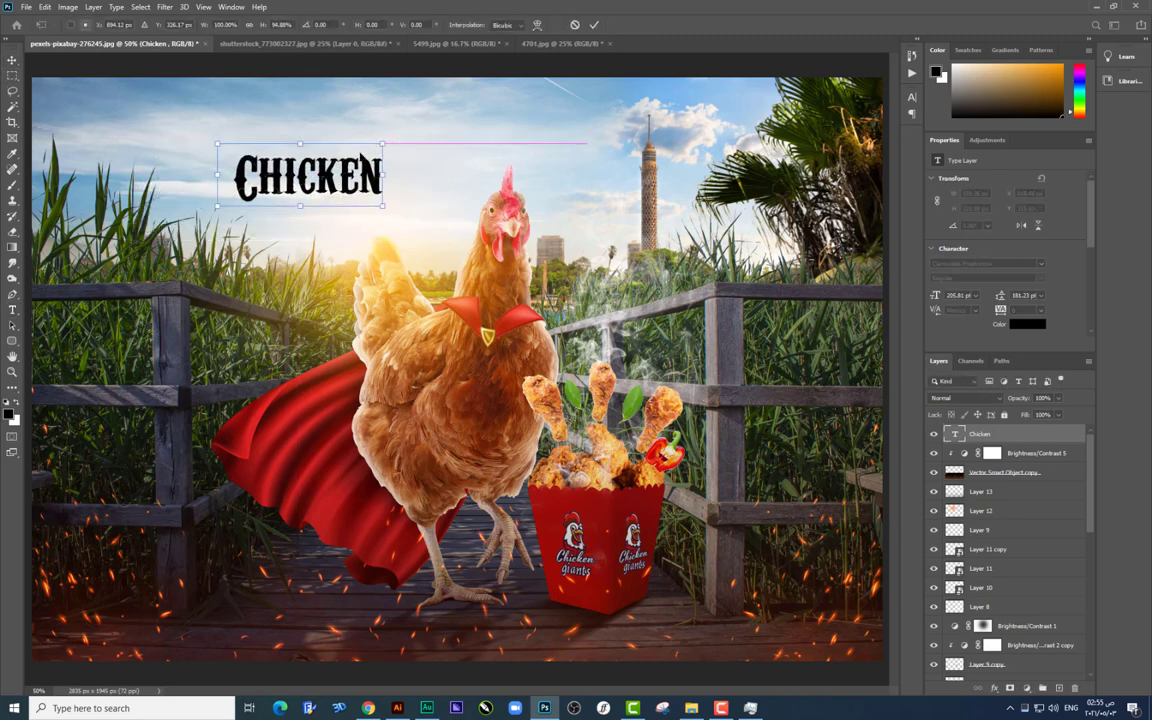
pyautogui.moveTo(383, 143); pyautogui.dragTo(410, 138)
pyautogui.press('Return')
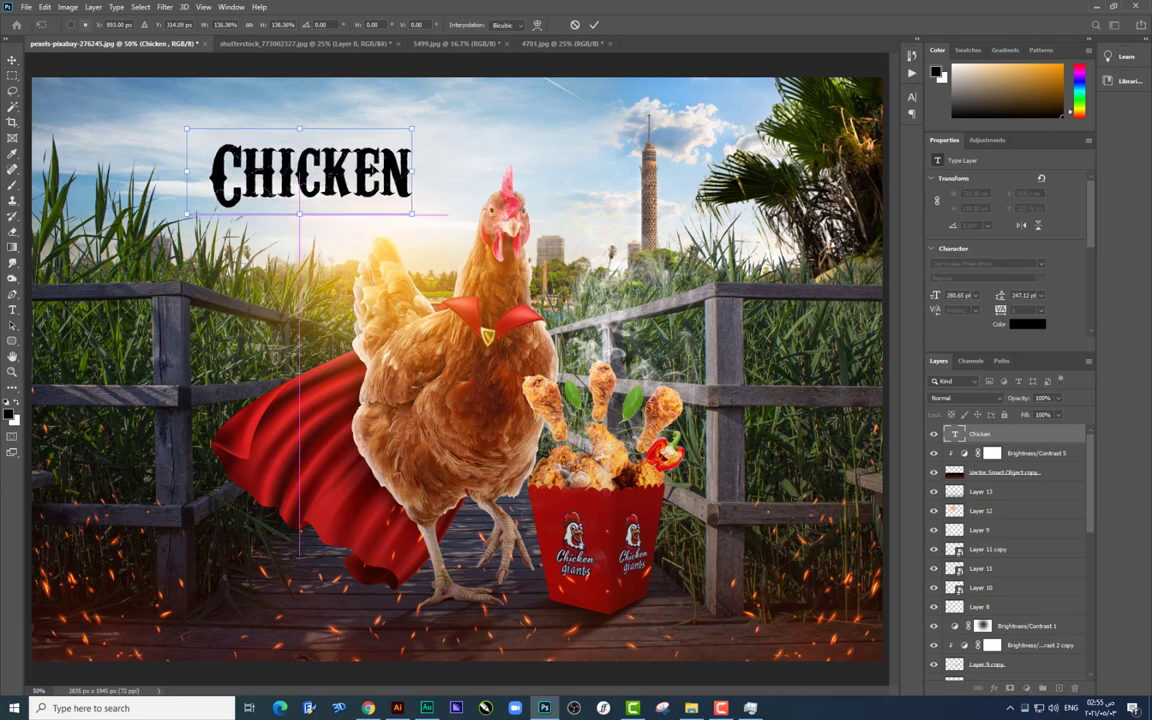
# Step: Duplicate CHICKEN below, retype it as GIANTS, and resize it under CHICKEN
pyautogui.press('v')
pyautogui.moveTo(373, 186)
pyautogui.mouseDown()
pyautogui.moveTo(322, 165)
pyautogui.moveTo(322, 245)
pyautogui.mouseUp()
pyautogui.doubleClick(321, 243)
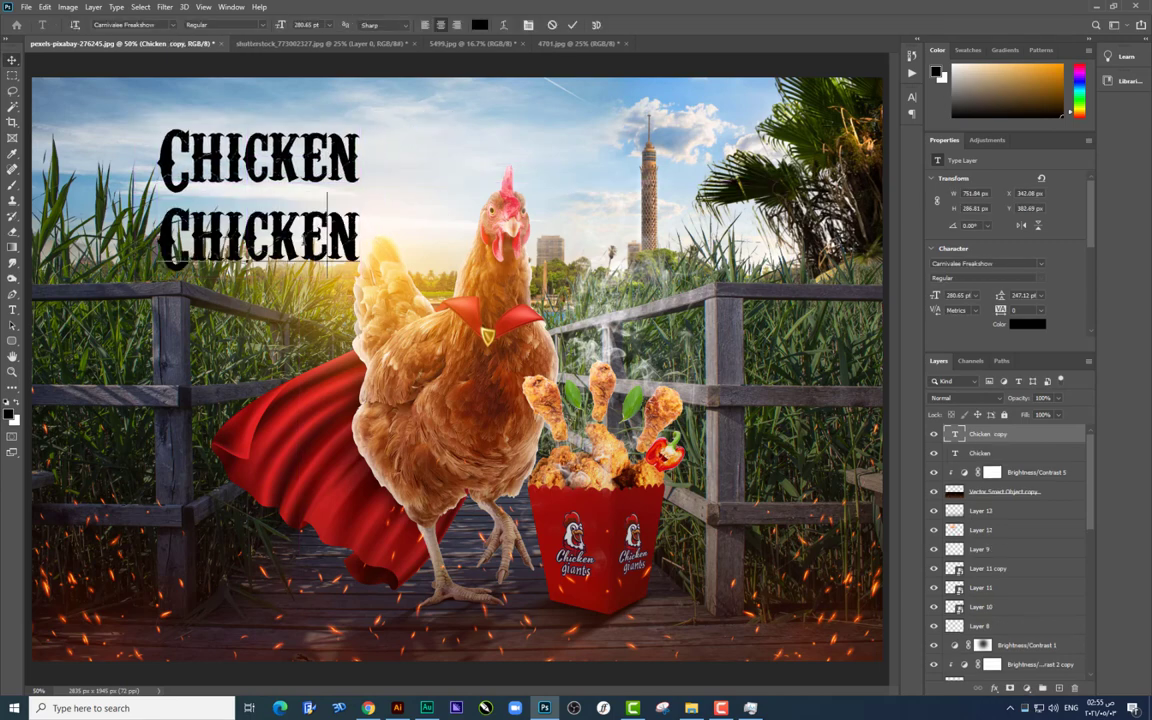
pyautogui.write('giants')
pyautogui.hotkey('ctrl', 'Return')
pyautogui.hotkey('ctrl', 't')
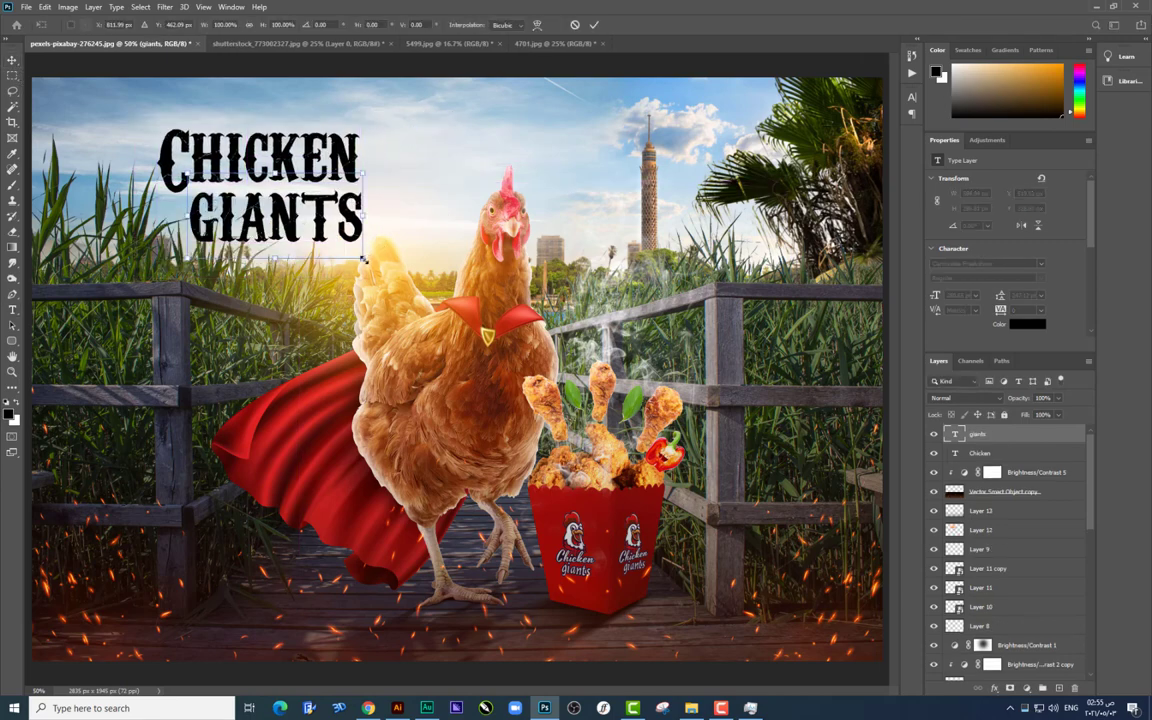
pyautogui.moveTo(188, 240); pyautogui.dragTo(212, 232)
pyautogui.press('Return')
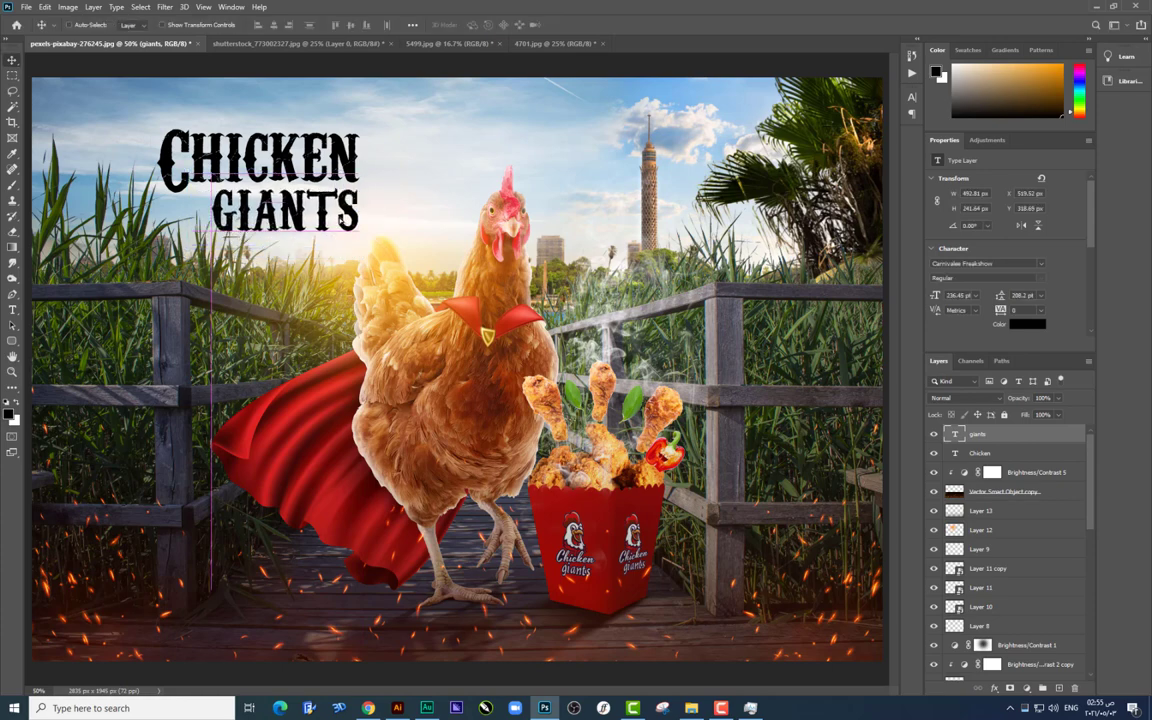
# Step: Colour the GIANTS text dark red #940c0a
pyautogui.doubleClick(955, 434)
pyautogui.click(9, 413)
pyautogui.click(775, 340)
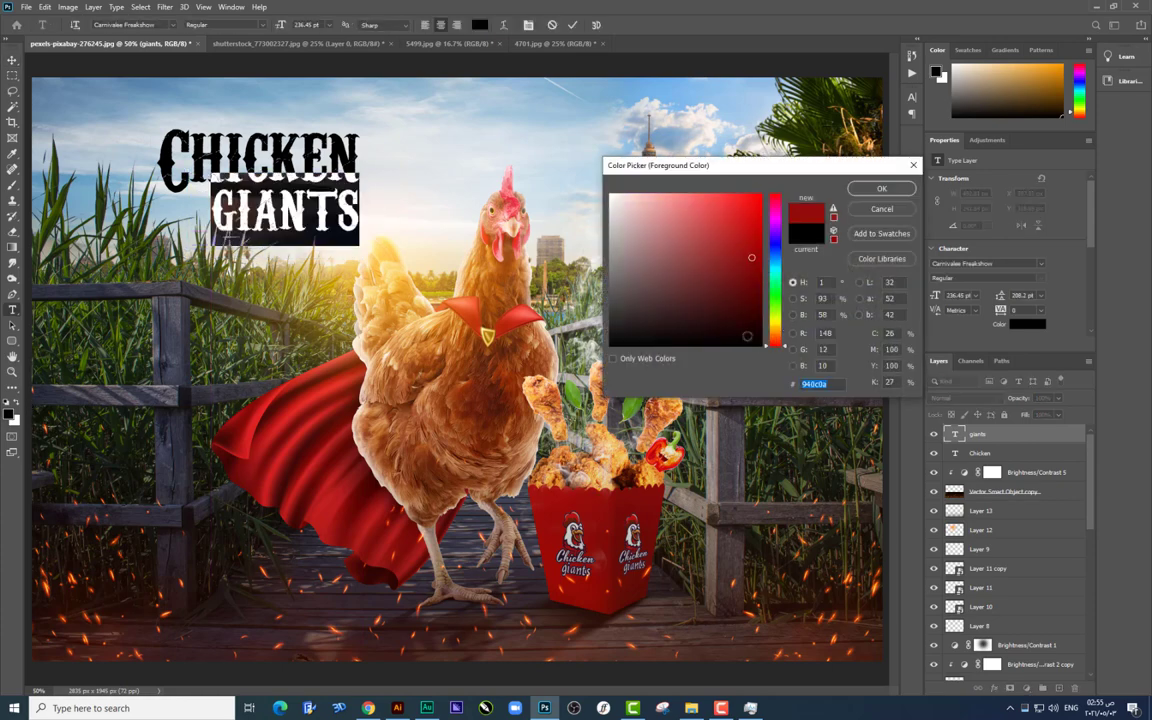
pyautogui.moveTo(655, 276); pyautogui.dragTo(673, 303)
pyautogui.click(880, 189)
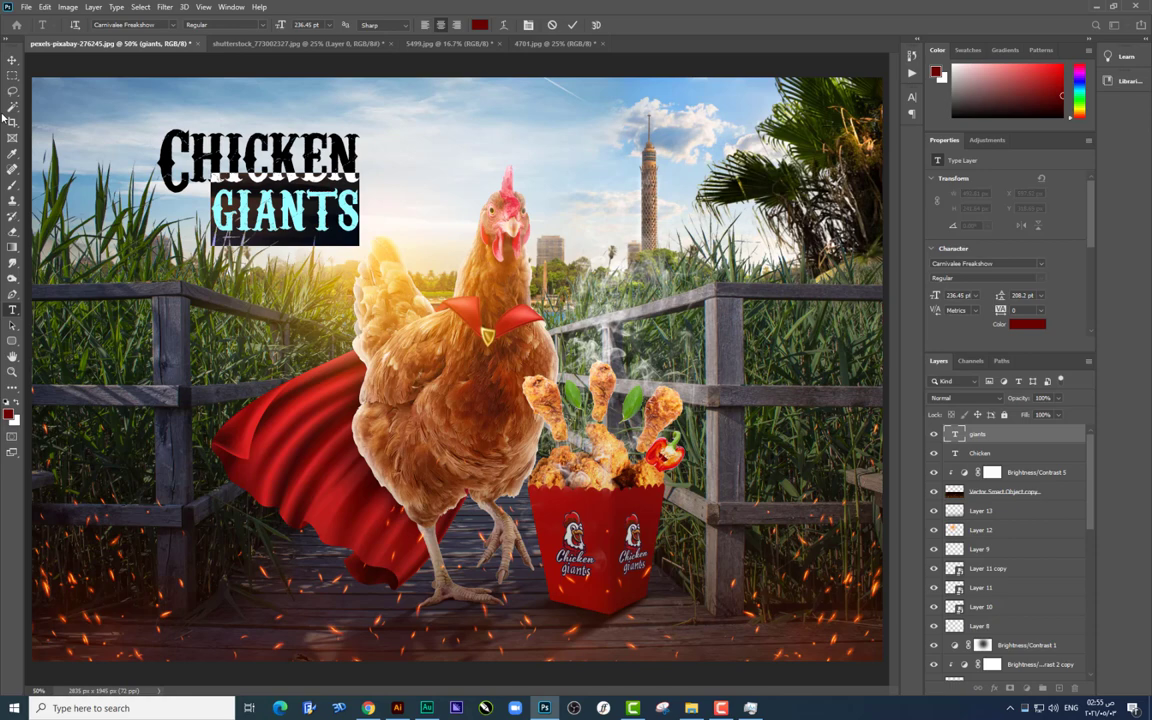
pyautogui.click(12, 60)
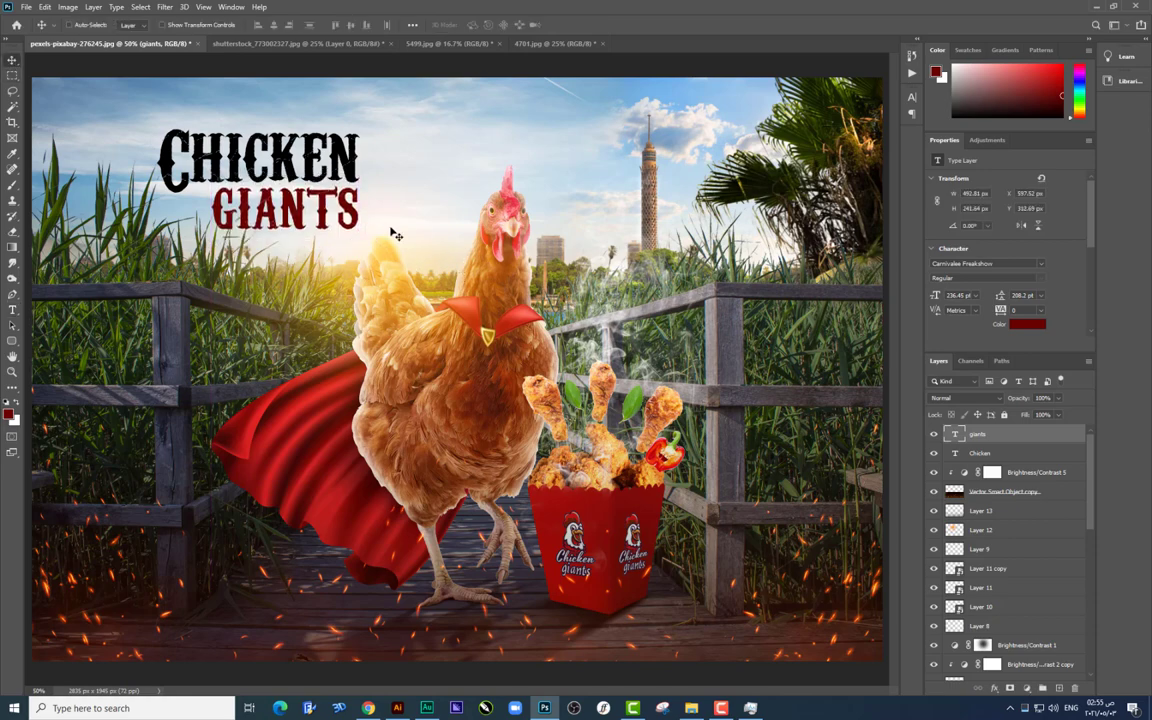
pyautogui.moveTo(357, 207); pyautogui.dragTo(469, 167)
# Step: Retype the GIANTS copy as 'IN EGYPT' and place it beneath GIANTS
pyautogui.doubleClick(955, 434)
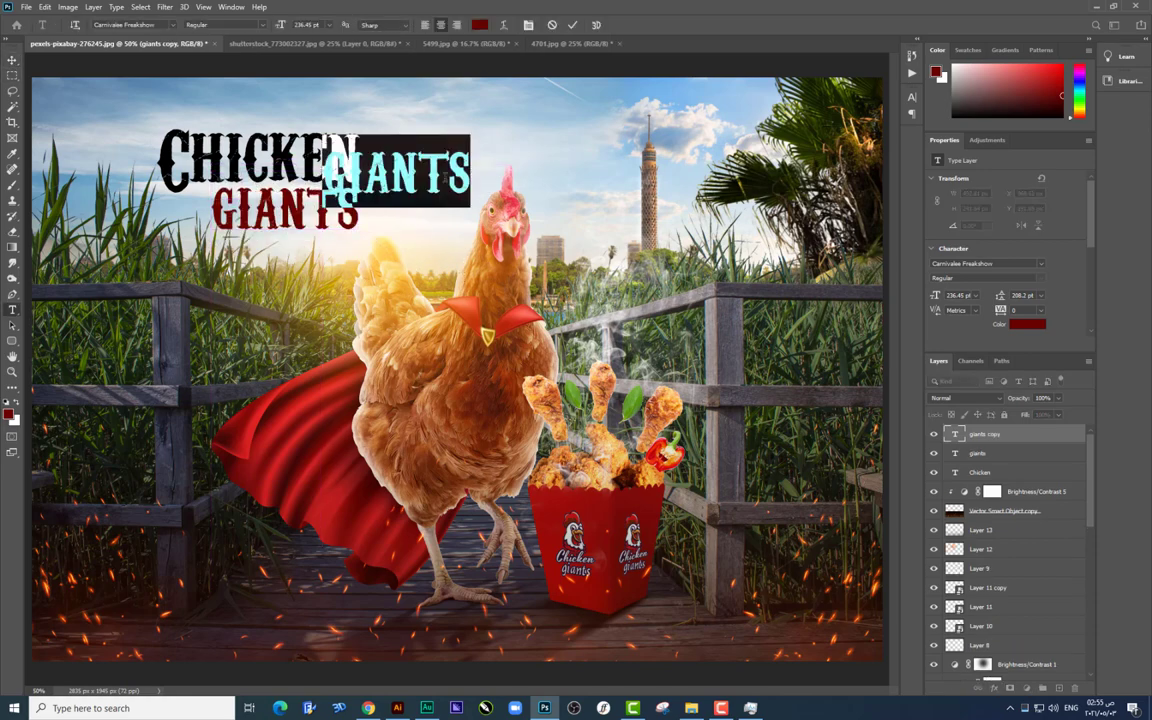
pyautogui.write('in')
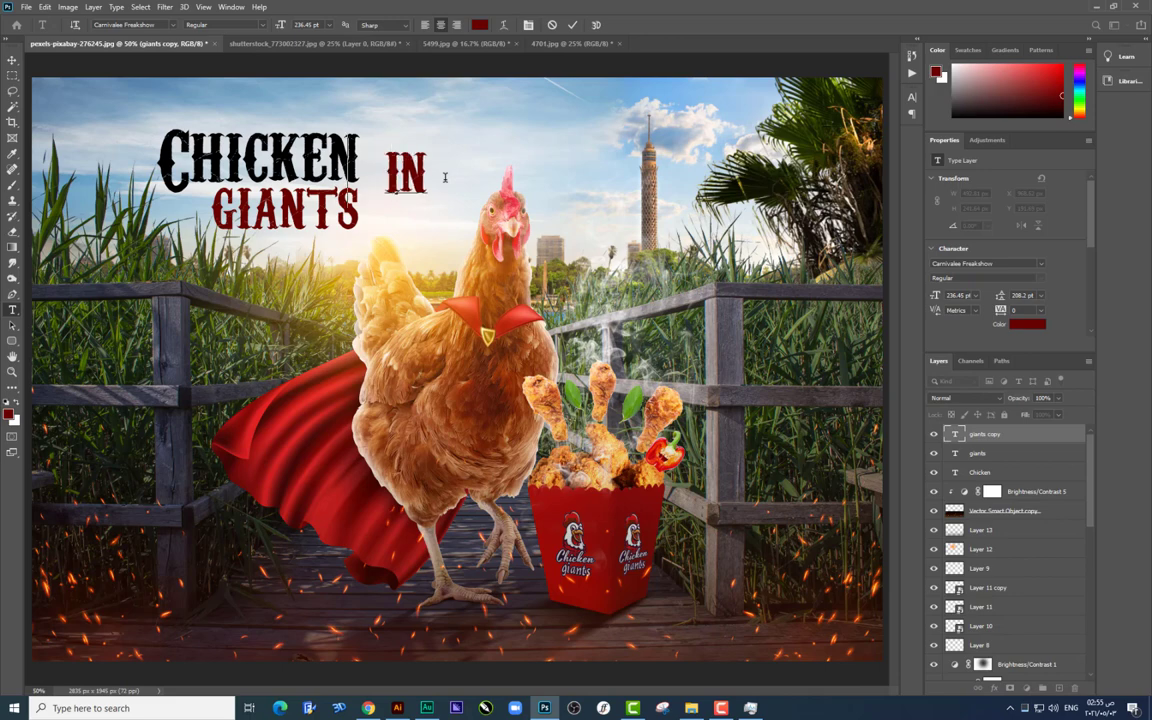
pyautogui.write(' egypt')
pyautogui.hotkey('ctrl', 'Return')
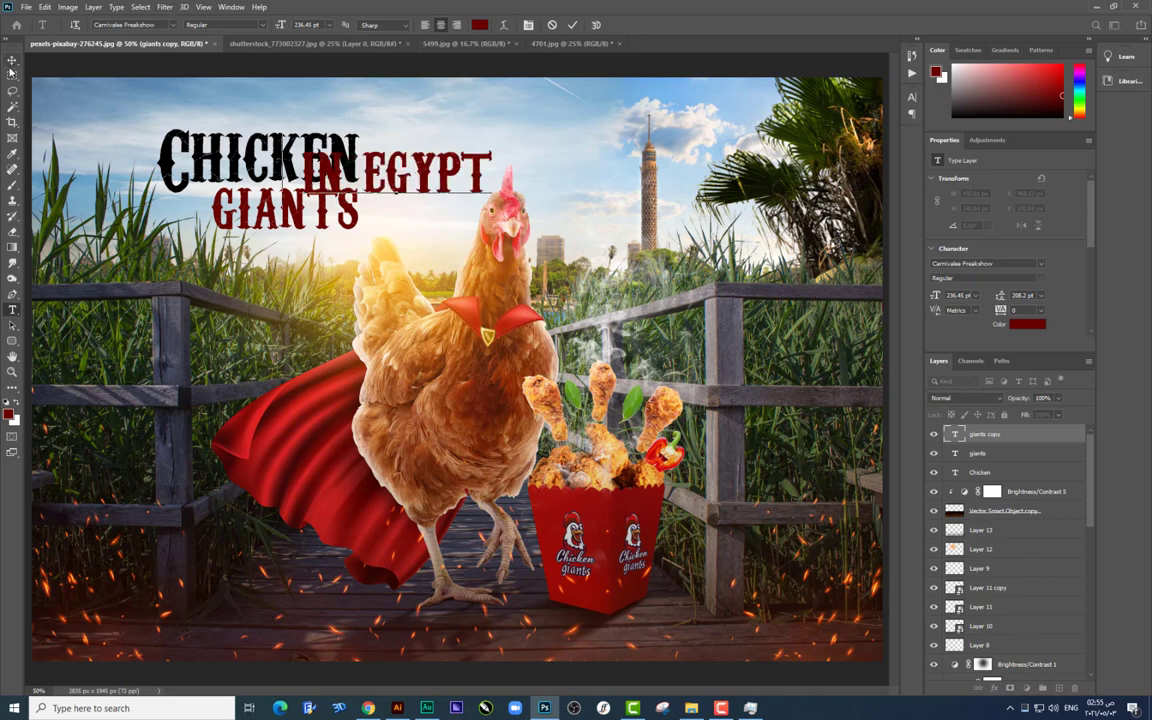
pyautogui.moveTo(491, 207)
pyautogui.mouseDown()
pyautogui.moveTo(429, 318)
pyautogui.moveTo(352, 258)
pyautogui.moveTo(360, 240)
pyautogui.mouseUp()
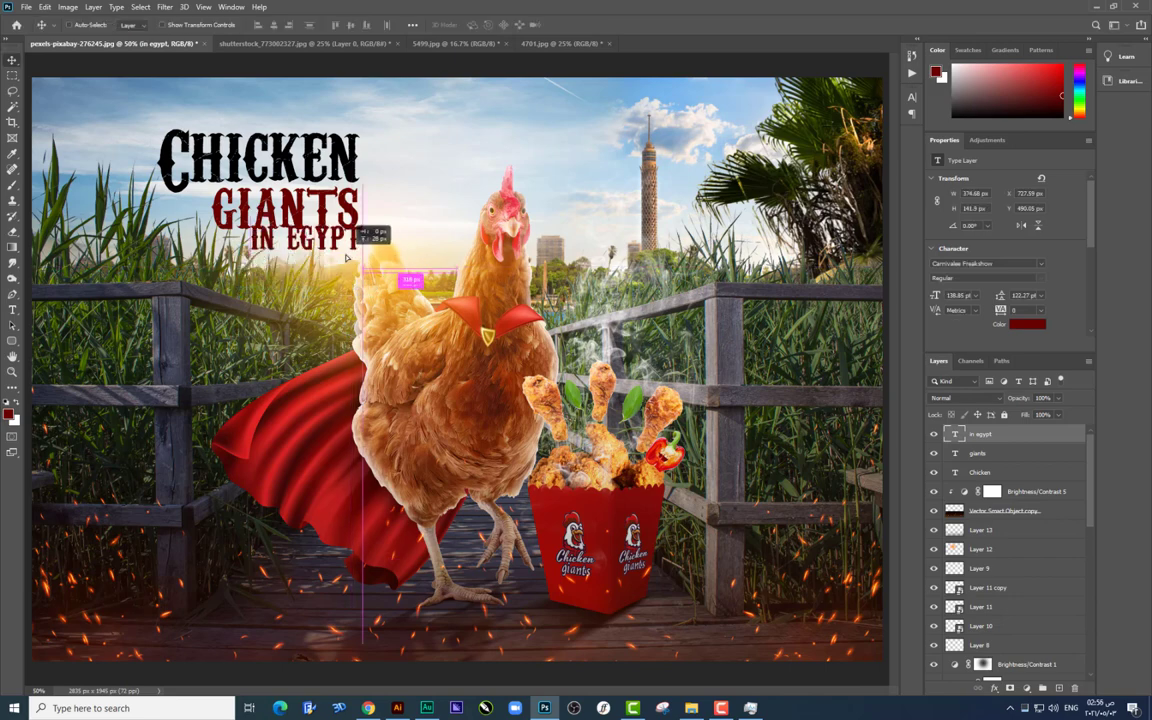
pyautogui.press('Return')
pyautogui.press('t')
# Step: Colour the IN EGYPT text black (000000)
pyautogui.tripleClick(356, 250)
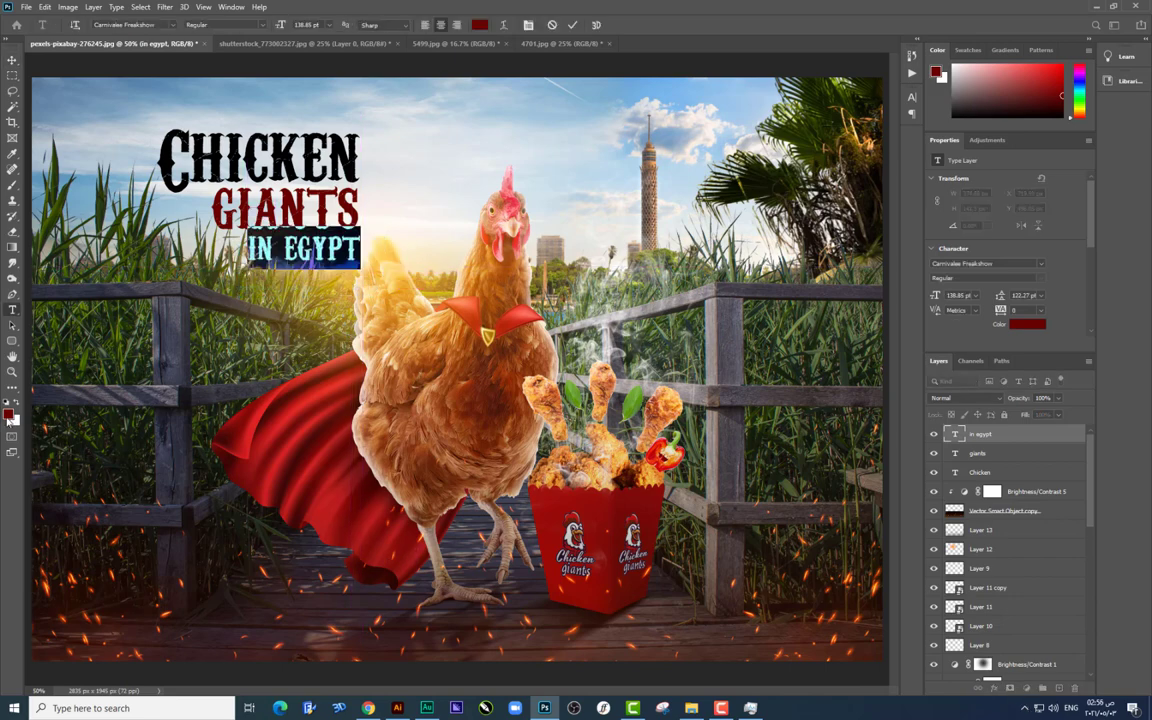
pyautogui.click(9, 413)
pyautogui.write('000000')
pyautogui.press('Return')
pyautogui.click(12, 60)
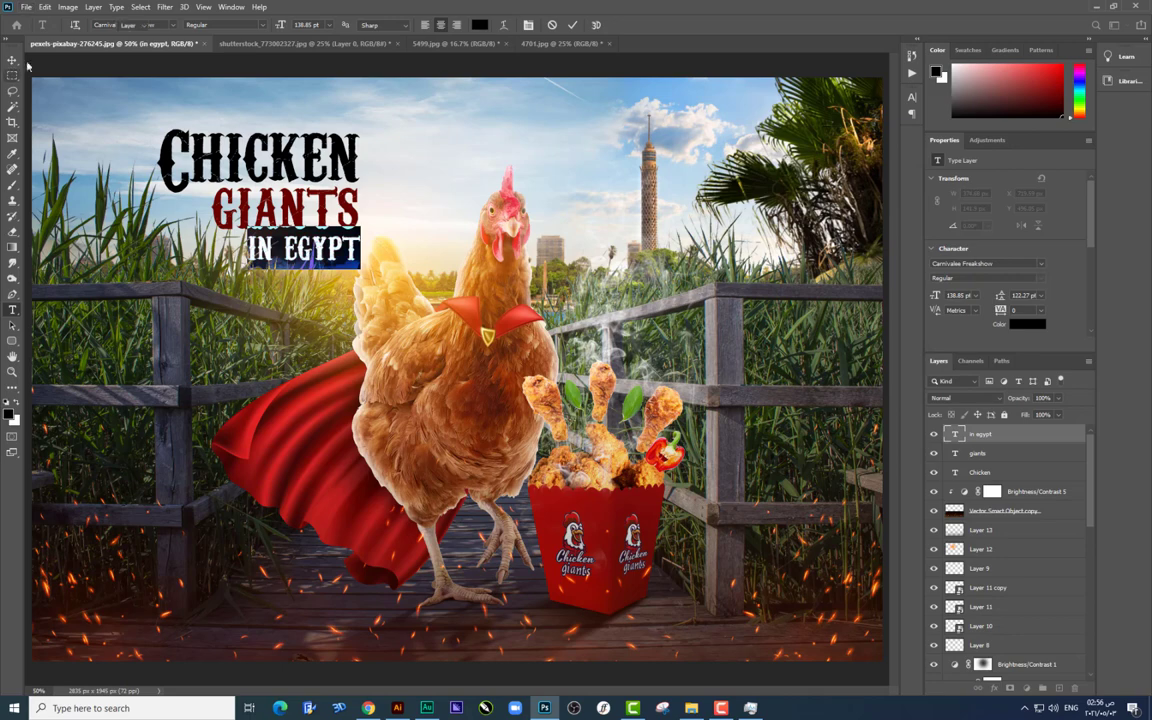
# Step: Move the three title text layers lower in the stack and shift the title block left
pyautogui.keyDown('shift'); pyautogui.click(980, 472); pyautogui.keyUp('shift')
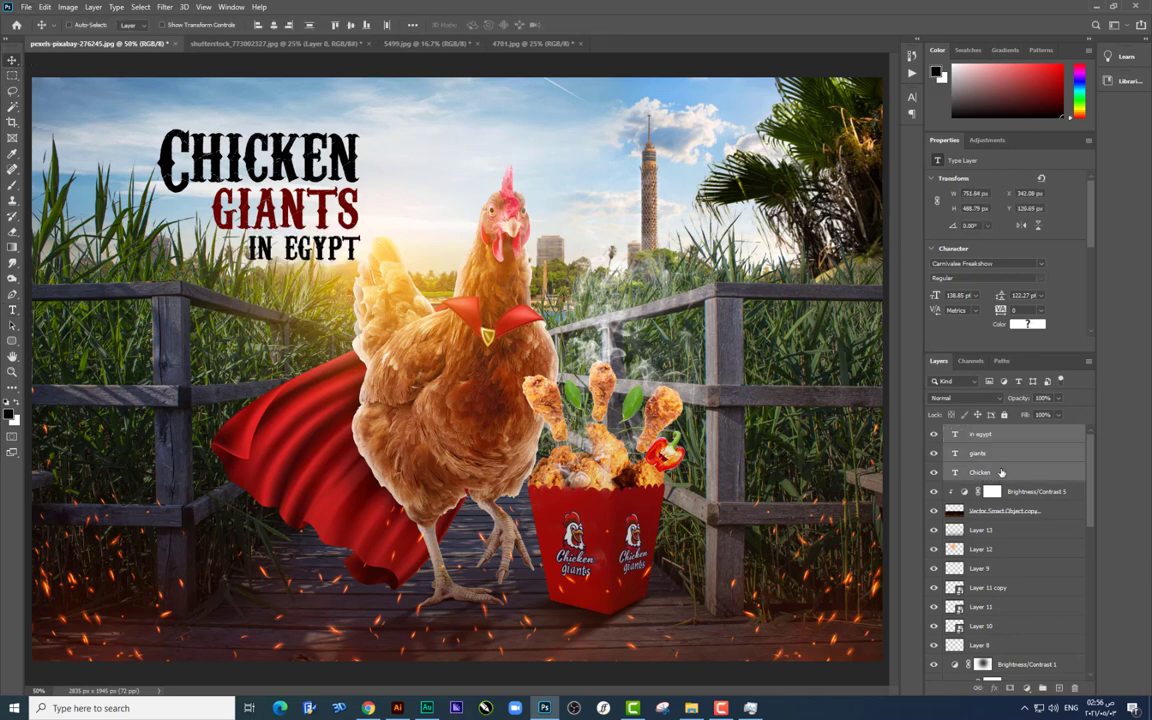
pyautogui.moveTo(980, 472); pyautogui.dragTo(985, 716)
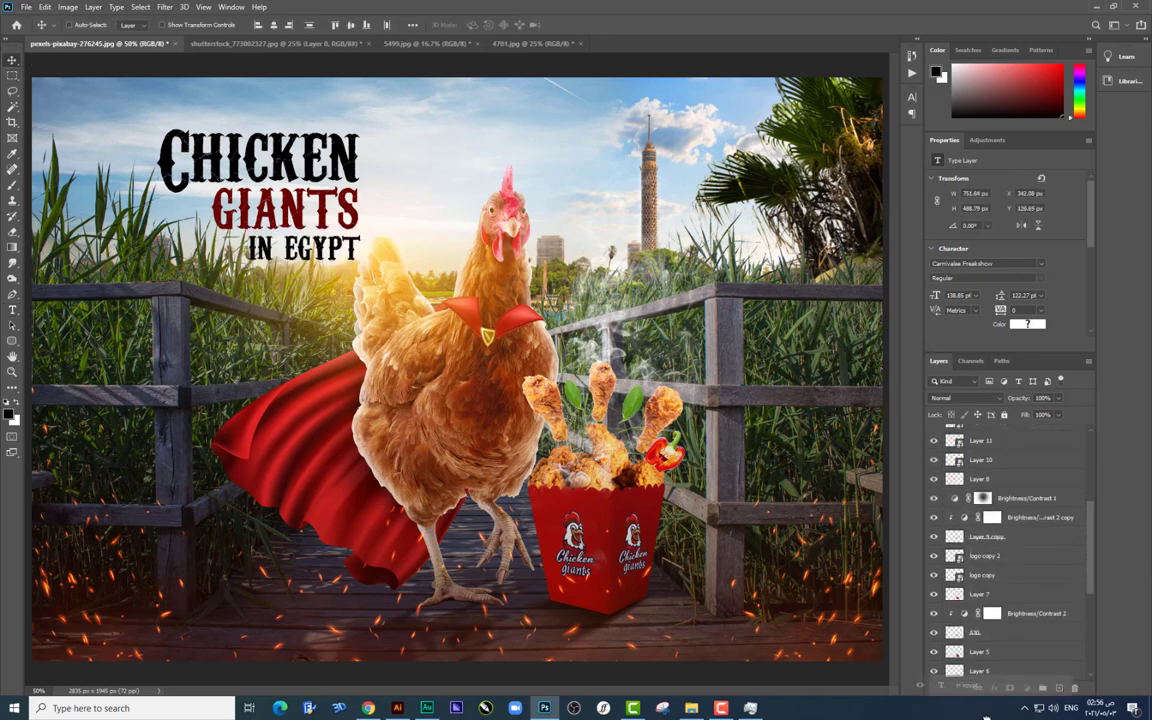
pyautogui.moveTo(985, 717); pyautogui.dragTo(990, 603)
pyautogui.moveTo(370, 227)
pyautogui.mouseDown()
pyautogui.moveTo(342, 228)
pyautogui.moveTo(364, 128)
pyautogui.mouseUp()
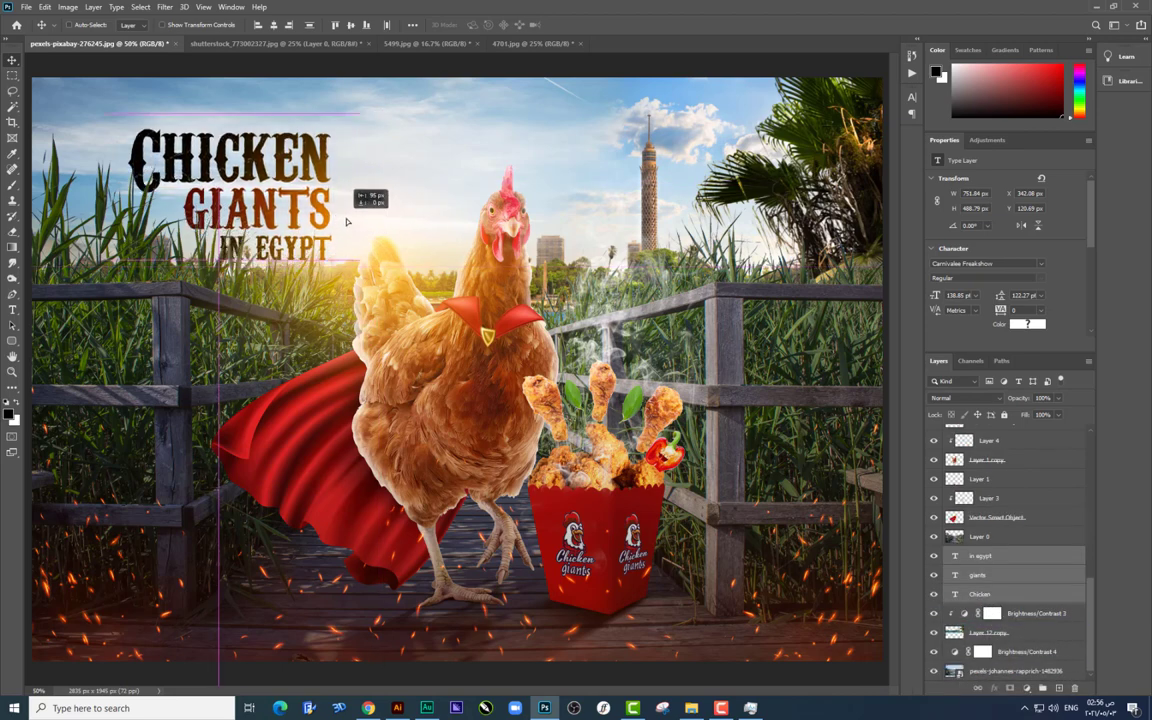
# Step: Scale the title block down slightly and nudge it right in the sky
pyautogui.hotkey('ctrl', 't')
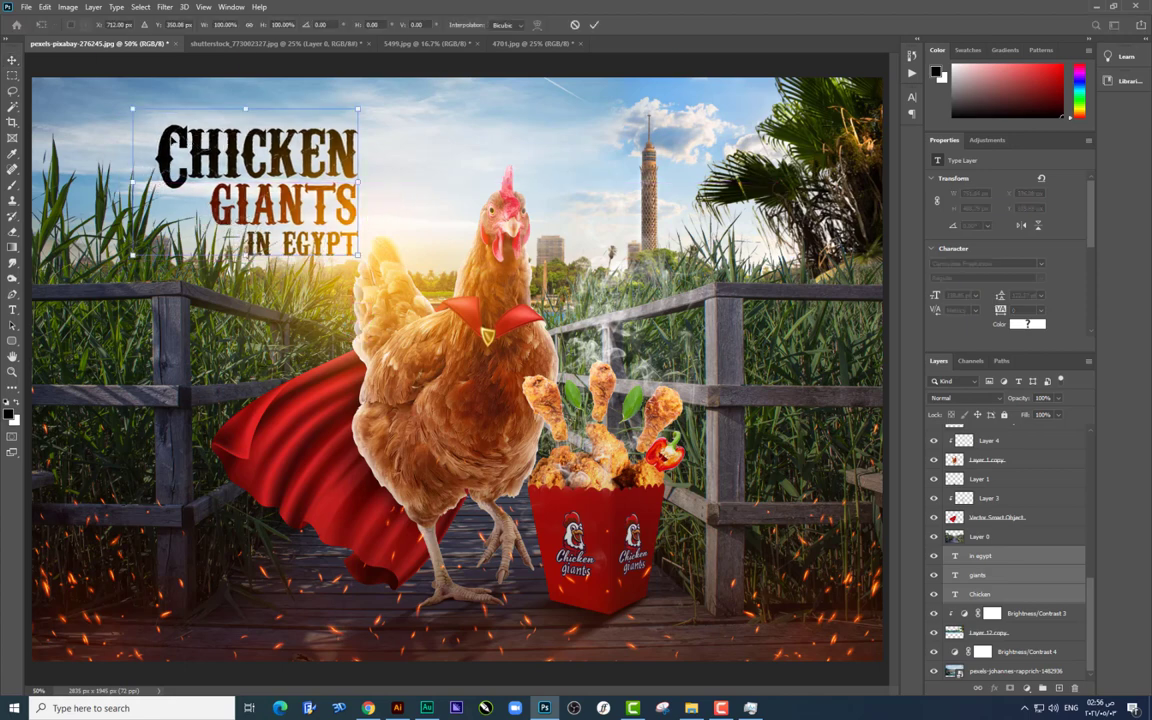
pyautogui.moveTo(134, 110); pyautogui.dragTo(145, 124)
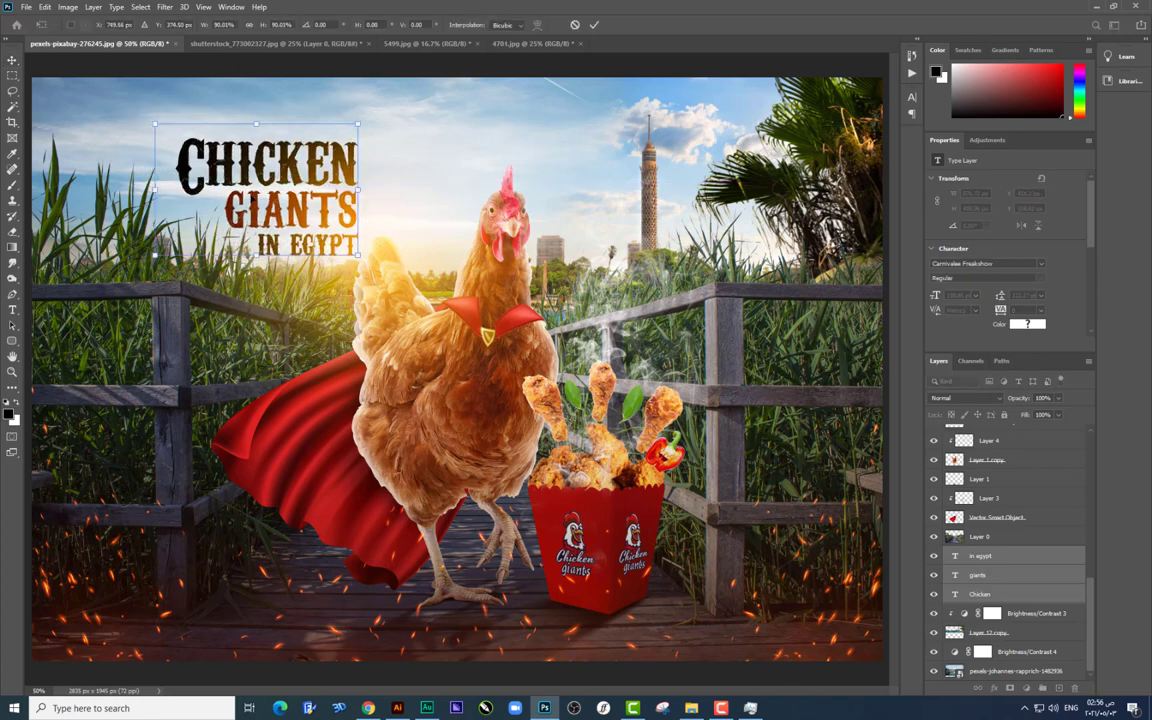
pyautogui.press('Return')
pyautogui.hotkey('ctrl', '-')
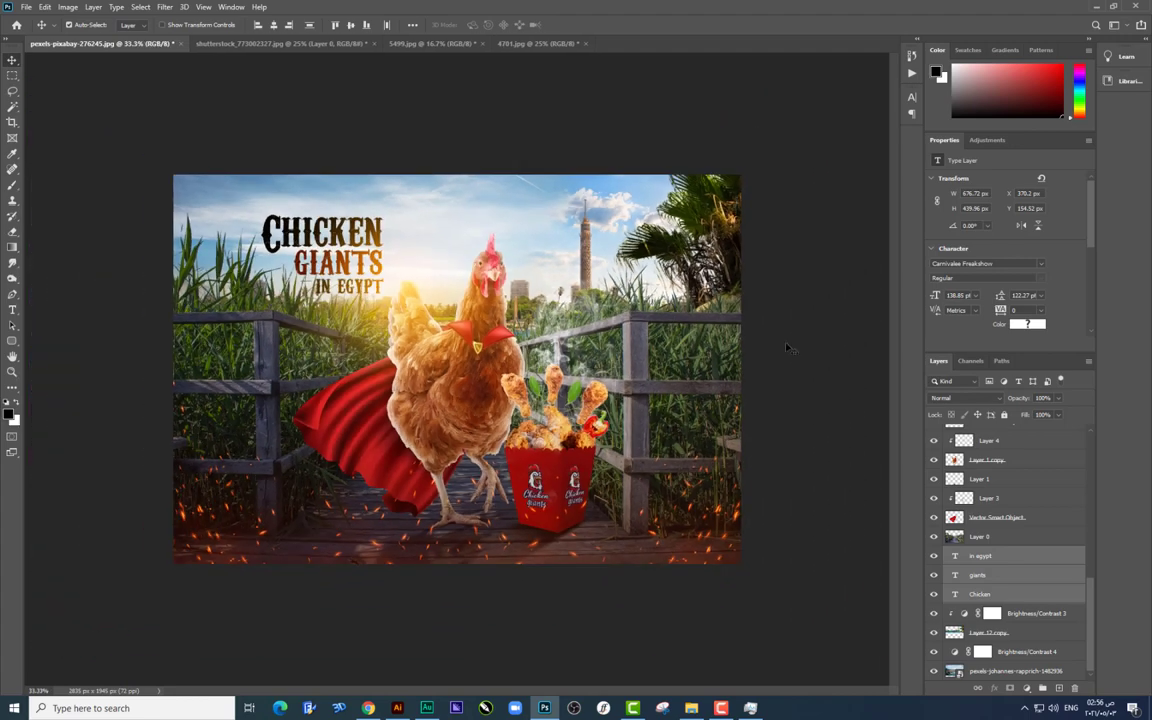
pyautogui.moveTo(531, 241); pyautogui.dragTo(553, 254)
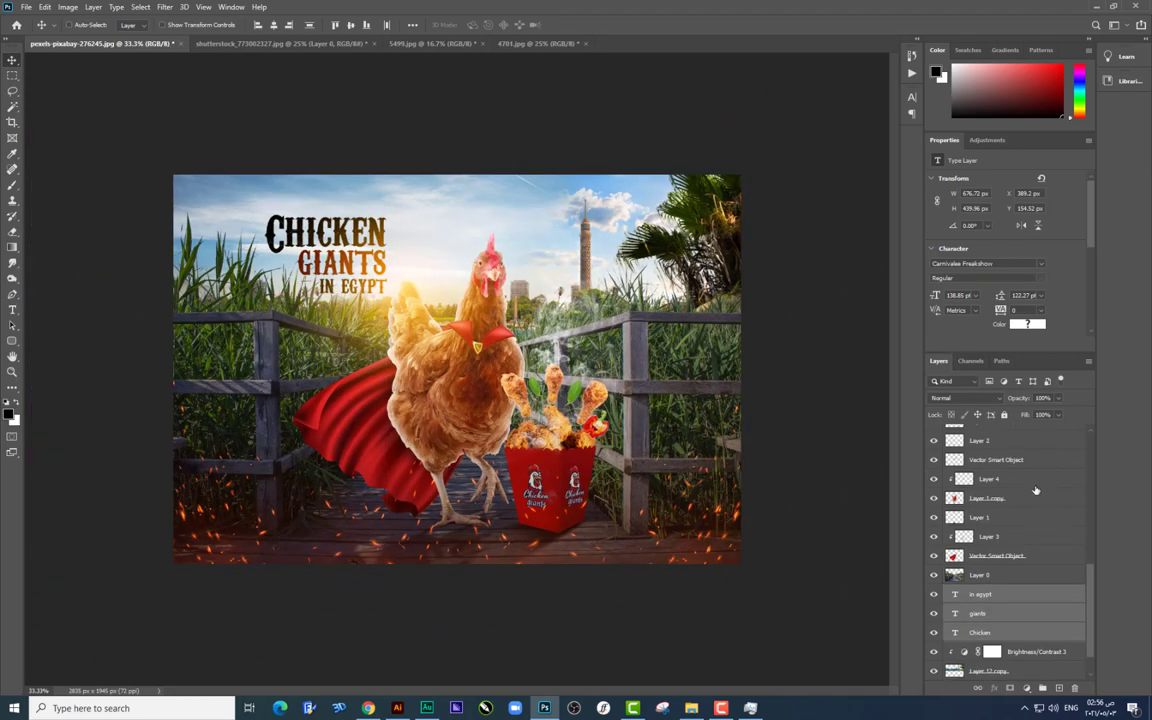
# Step: Select every layer from Brightness/Contrast 5 down to the bottom layer
pyautogui.scroll(5, 1010, 500)
pyautogui.scroll(5, 1020, 458)
pyautogui.click(1025, 440)
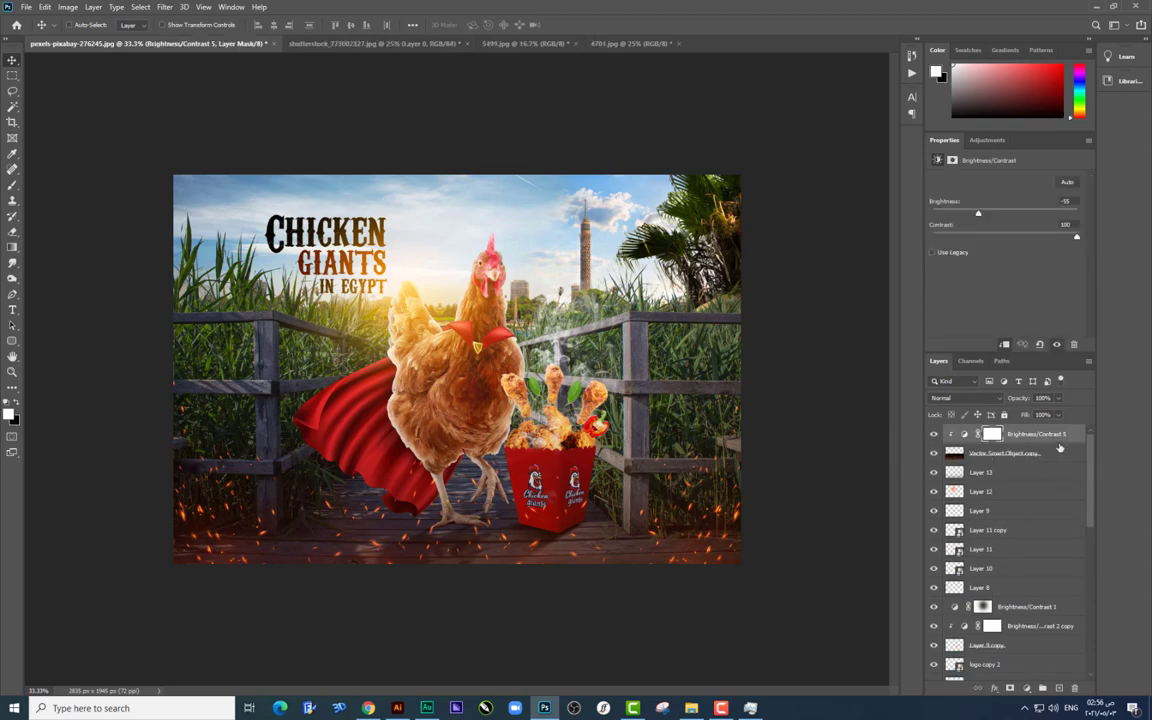
pyautogui.scroll(-5, 1085, 480)
pyautogui.scroll(-5, 1075, 553)
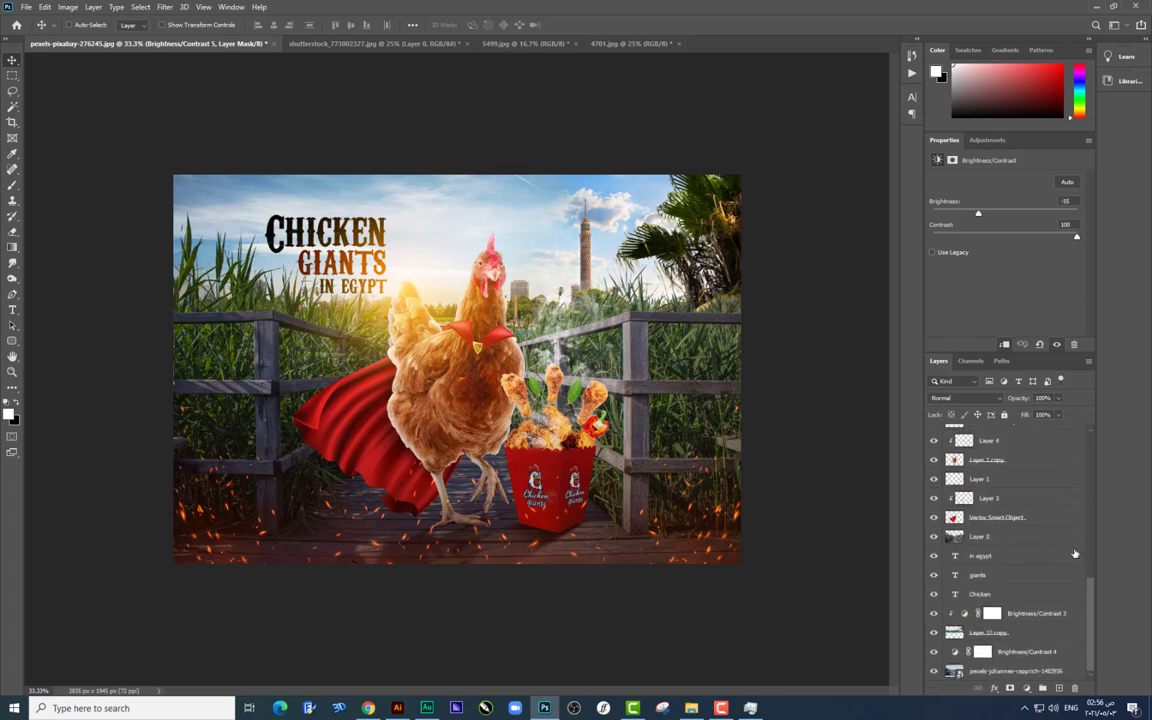
pyautogui.keyDown('shift'); pyautogui.click(1006, 678); pyautogui.keyUp('shift')
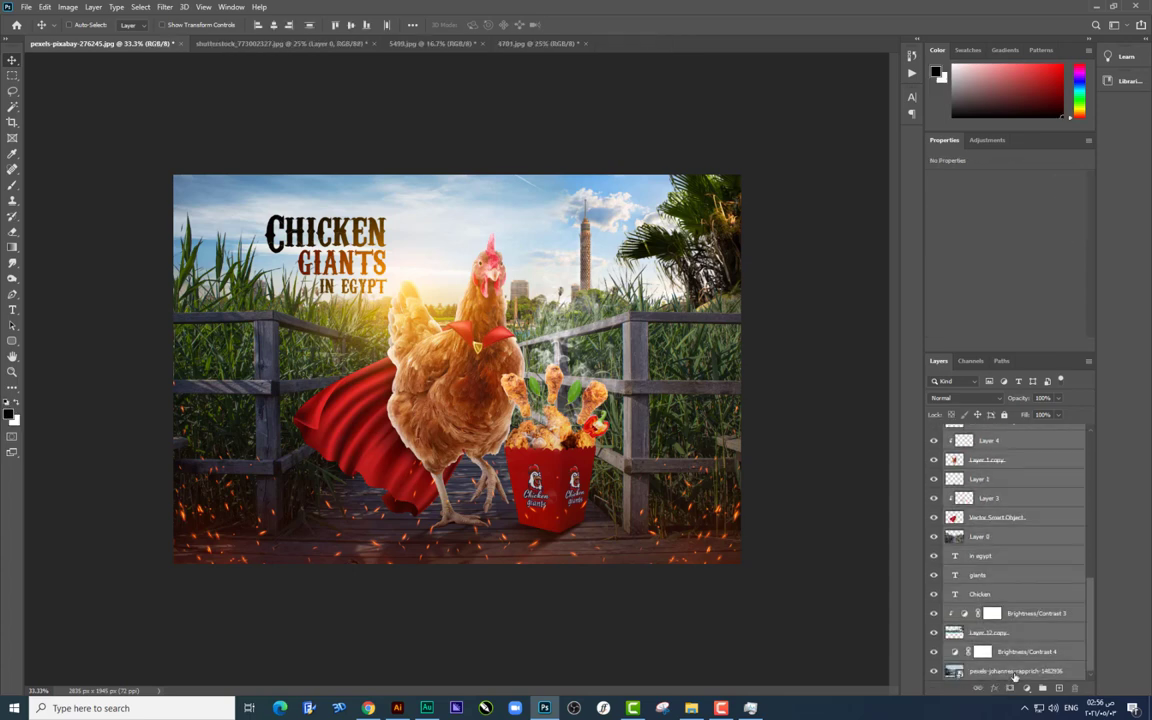
# Step: Merge the selected layers and stamp the whole image onto a new Layer 1
pyautogui.rightClick(934, 665)
pyautogui.click(959, 483)
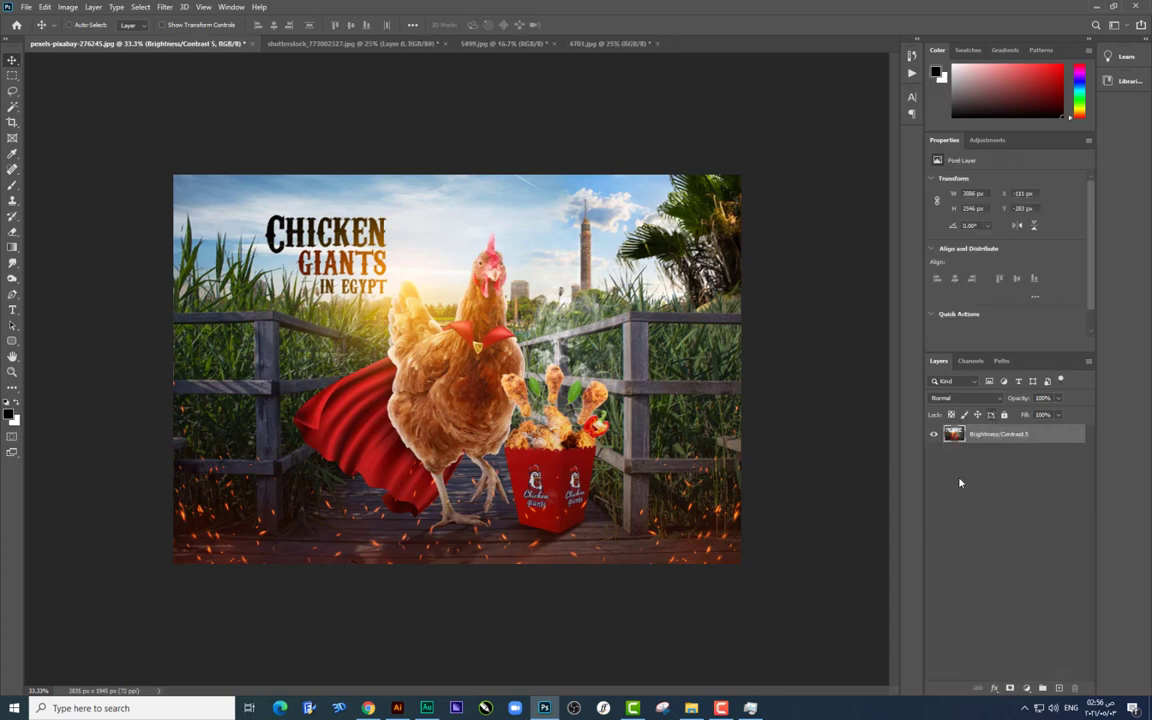
pyautogui.click(12, 75)
pyautogui.moveTo(150, 150); pyautogui.dragTo(841, 593)
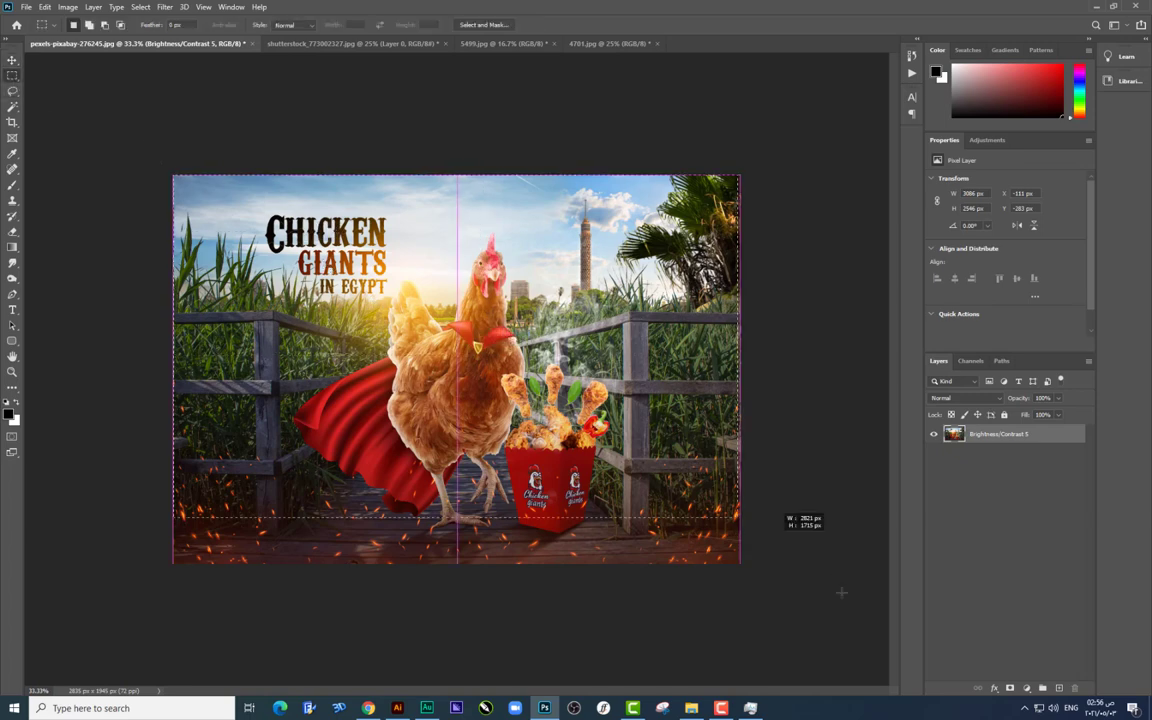
pyautogui.hotkey('ctrl', 'd')
pyautogui.hotkey('ctrl', 'alt', 'shift', 'e')
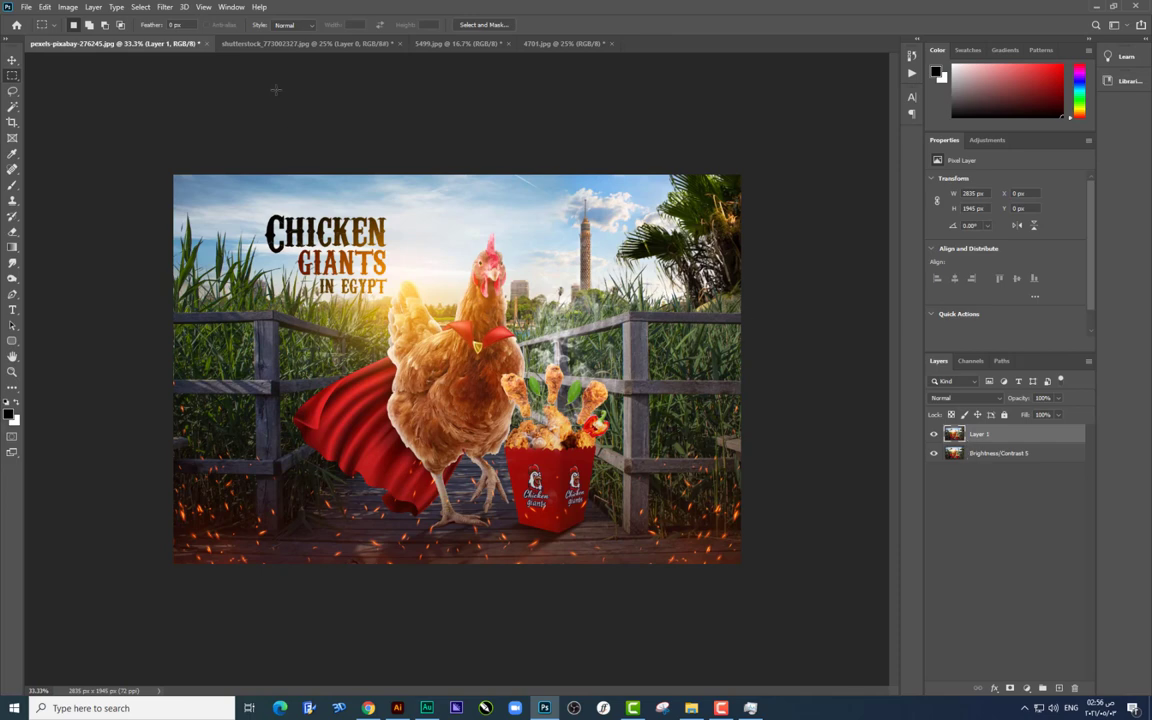
# Step: In Camera Raw, warm the white balance, contrast +15, whites -21, texture +17, add vibrance
pyautogui.click(166, 8)
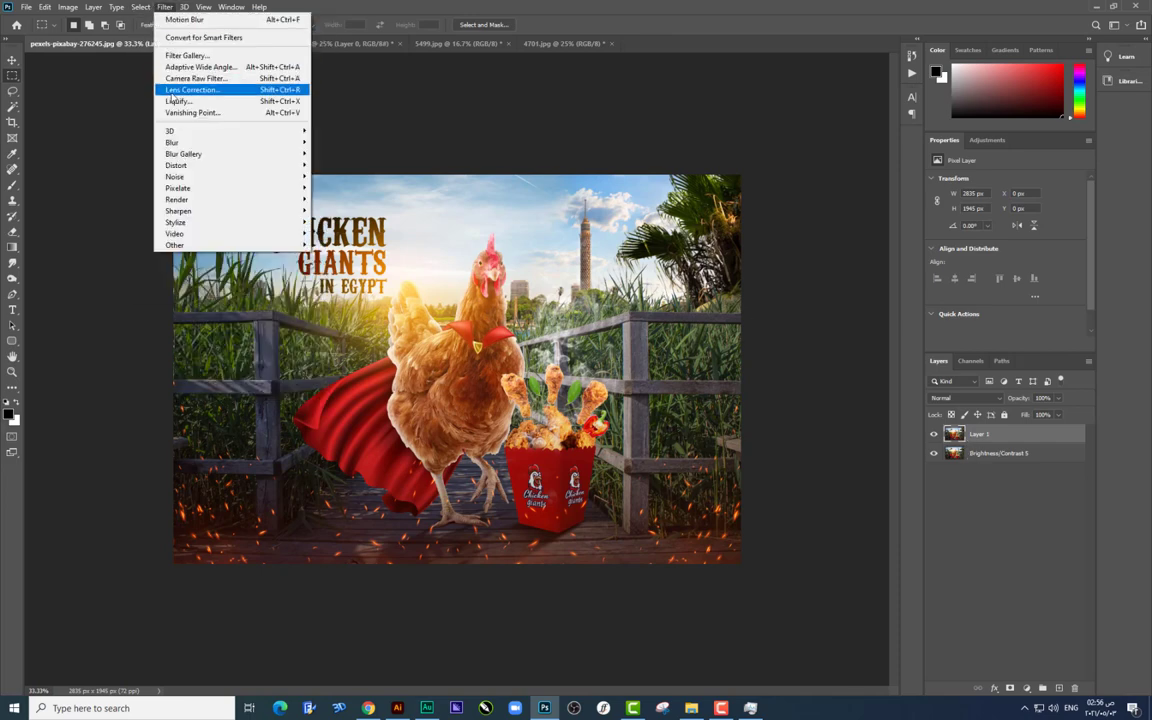
pyautogui.click(172, 78)
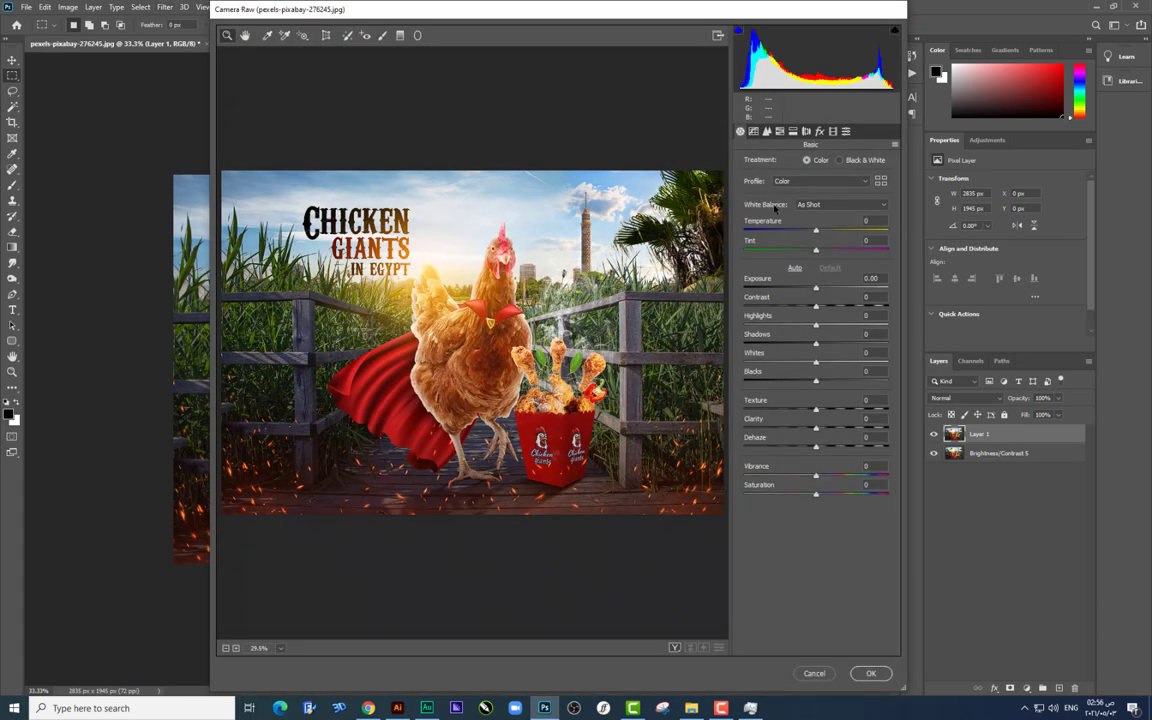
pyautogui.moveTo(817, 230)
pyautogui.mouseDown()
pyautogui.moveTo(824, 251)
pyautogui.moveTo(801, 253)
pyautogui.moveTo(815, 289)
pyautogui.moveTo(836, 290)
pyautogui.moveTo(815, 290)
pyautogui.mouseUp()
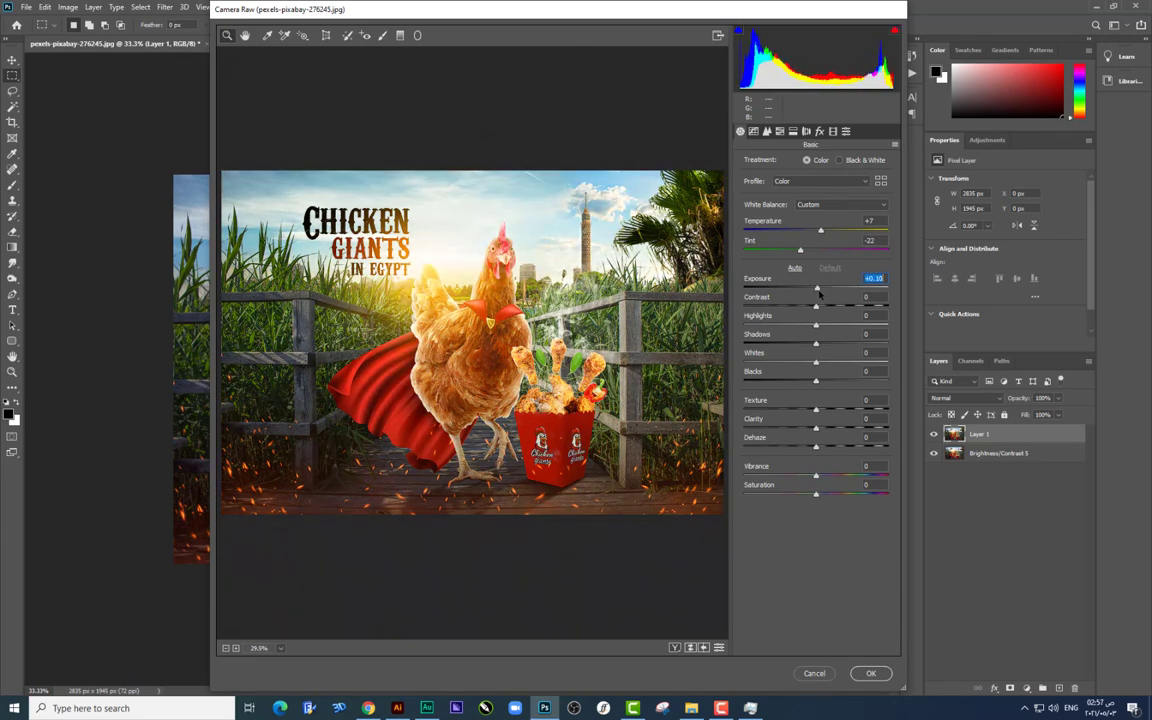
pyautogui.moveTo(826, 308); pyautogui.dragTo(806, 326)
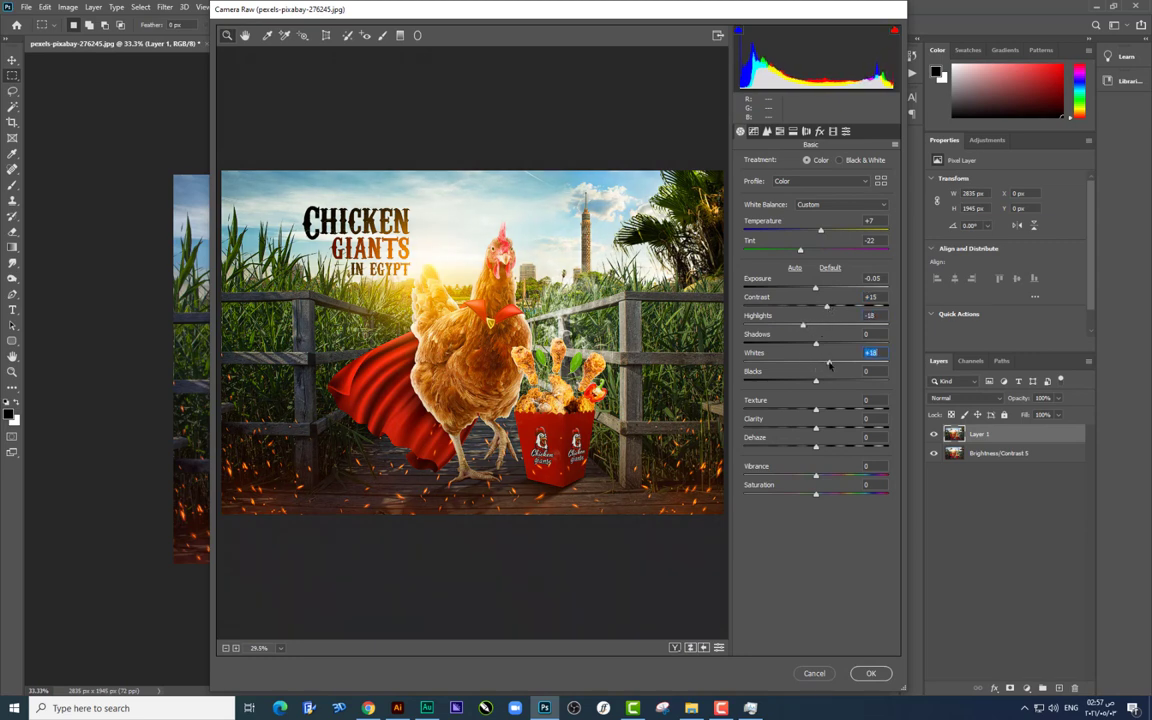
pyautogui.moveTo(816, 362)
pyautogui.mouseDown()
pyautogui.moveTo(805, 361)
pyautogui.moveTo(813, 344)
pyautogui.mouseUp()
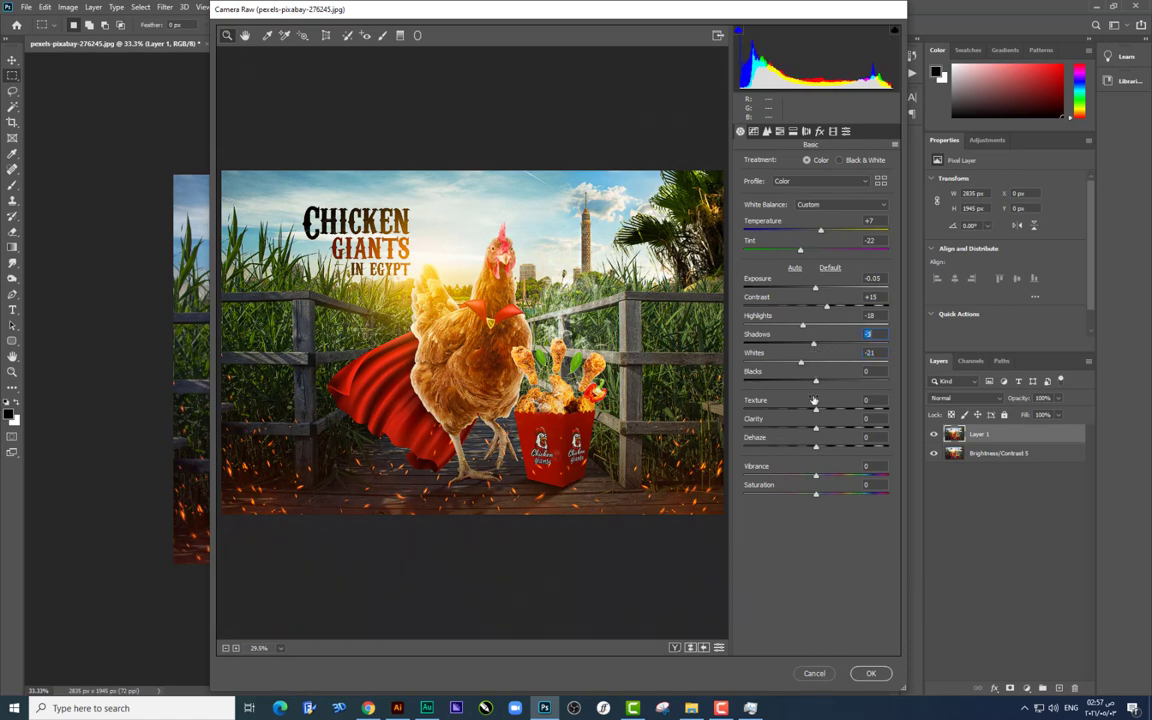
pyautogui.moveTo(817, 411)
pyautogui.mouseDown()
pyautogui.moveTo(829, 413)
pyautogui.moveTo(824, 430)
pyautogui.mouseUp()
pyautogui.click(817, 448)
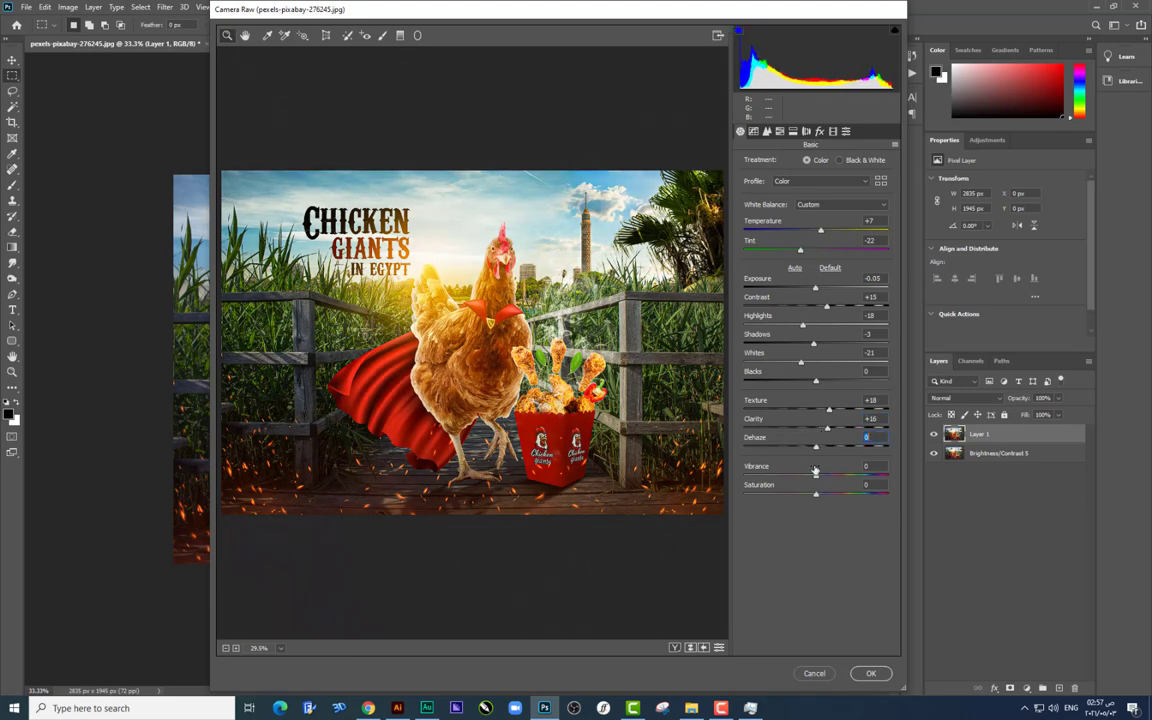
pyautogui.moveTo(815, 477); pyautogui.dragTo(817, 478)
# Step: Lift the tone-curve highlights and shift HSL hues: red/orange, yellow +2, green +53
pyautogui.click(767, 131)
pyautogui.moveTo(816, 357)
pyautogui.mouseDown()
pyautogui.moveTo(833, 358)
pyautogui.moveTo(807, 358)
pyautogui.moveTo(816, 389)
pyautogui.mouseUp()
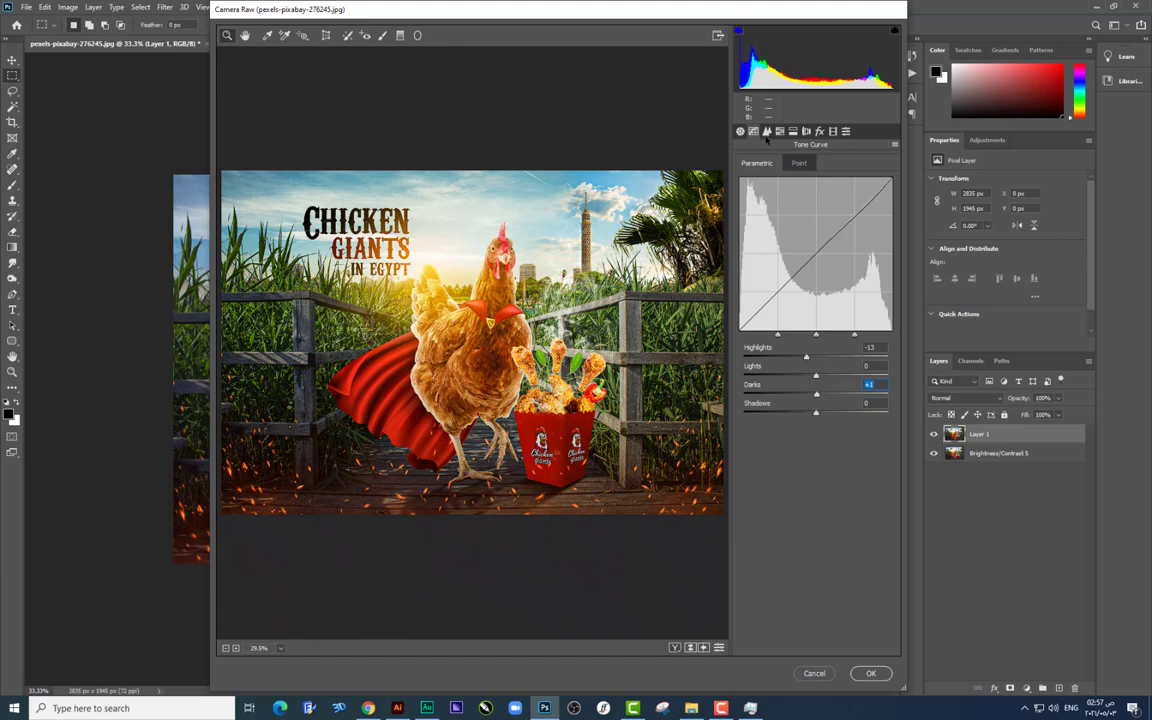
pyautogui.click(767, 132)
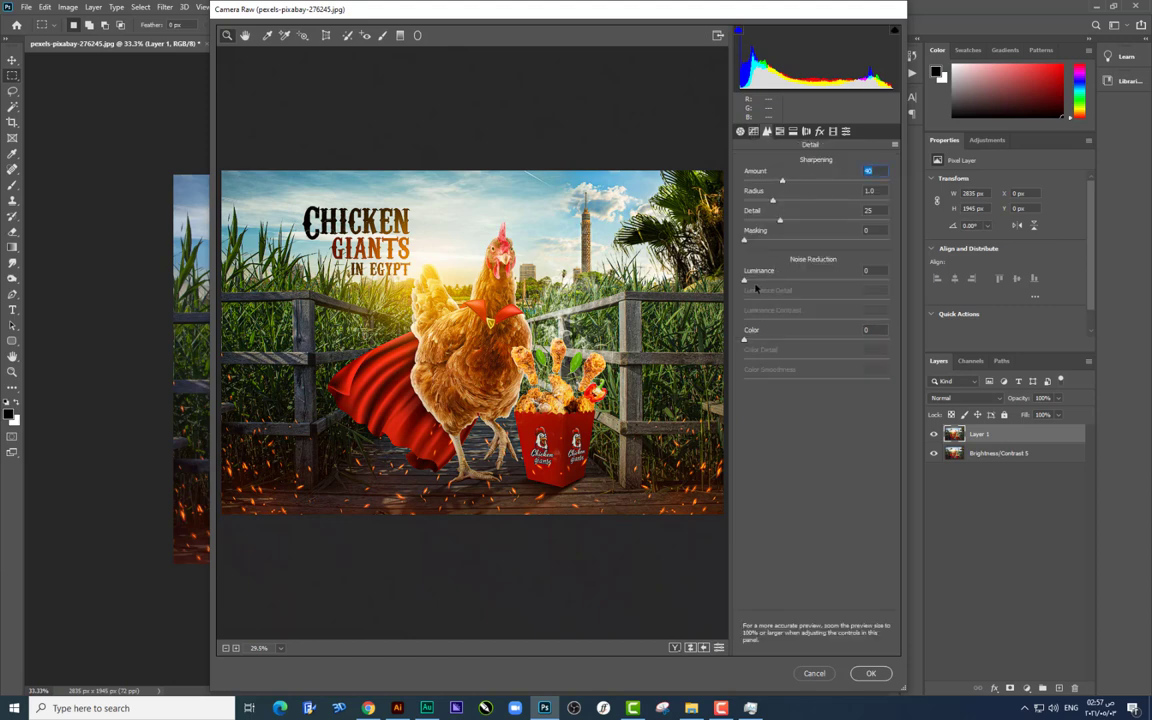
pyautogui.click(780, 131)
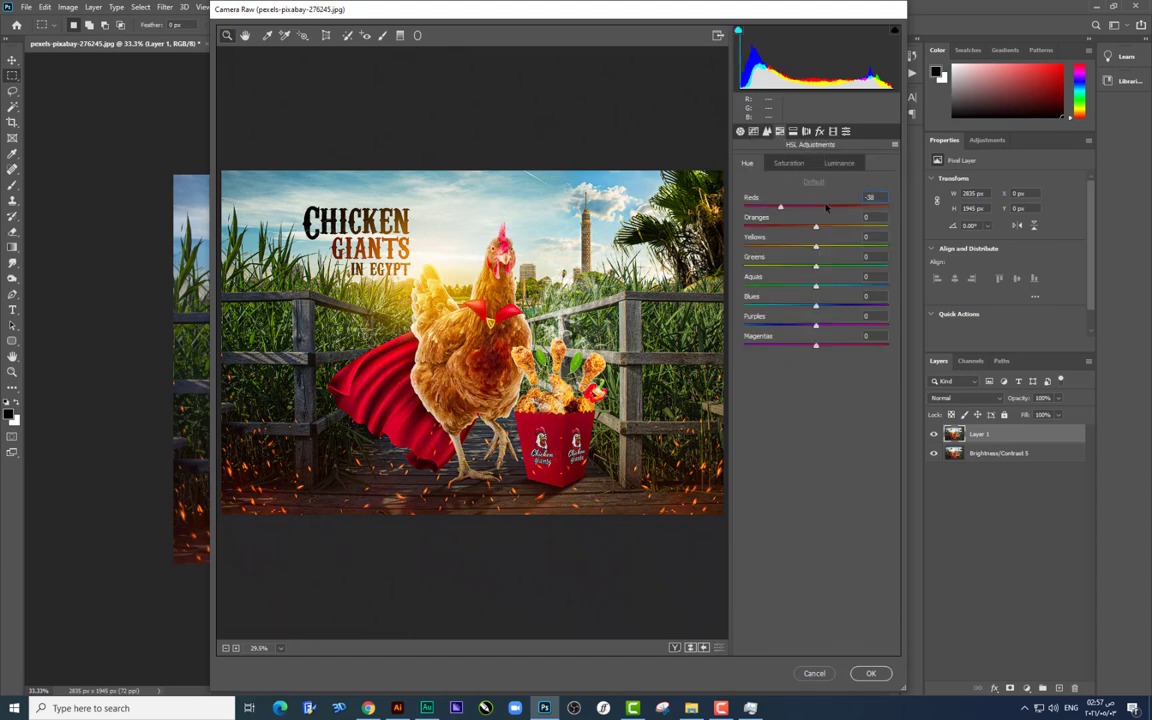
pyautogui.moveTo(818, 207); pyautogui.dragTo(805, 228)
pyautogui.click(817, 246)
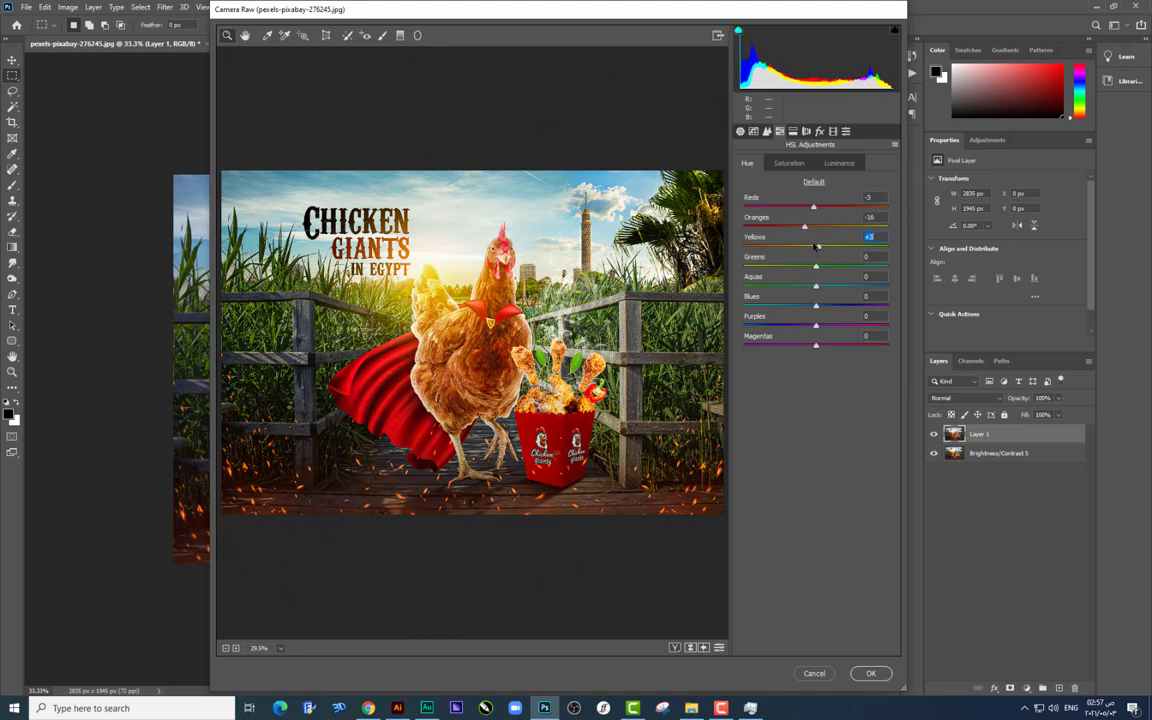
pyautogui.moveTo(816, 266)
pyautogui.mouseDown()
pyautogui.moveTo(840, 267)
pyautogui.moveTo(802, 303)
pyautogui.moveTo(830, 346)
pyautogui.mouseUp()
# Step: Set calibration shadow tint -100, green primary hue -27, blue primary hue +8
pyautogui.click(832, 132)
pyautogui.moveTo(813, 209); pyautogui.dragTo(736, 208)
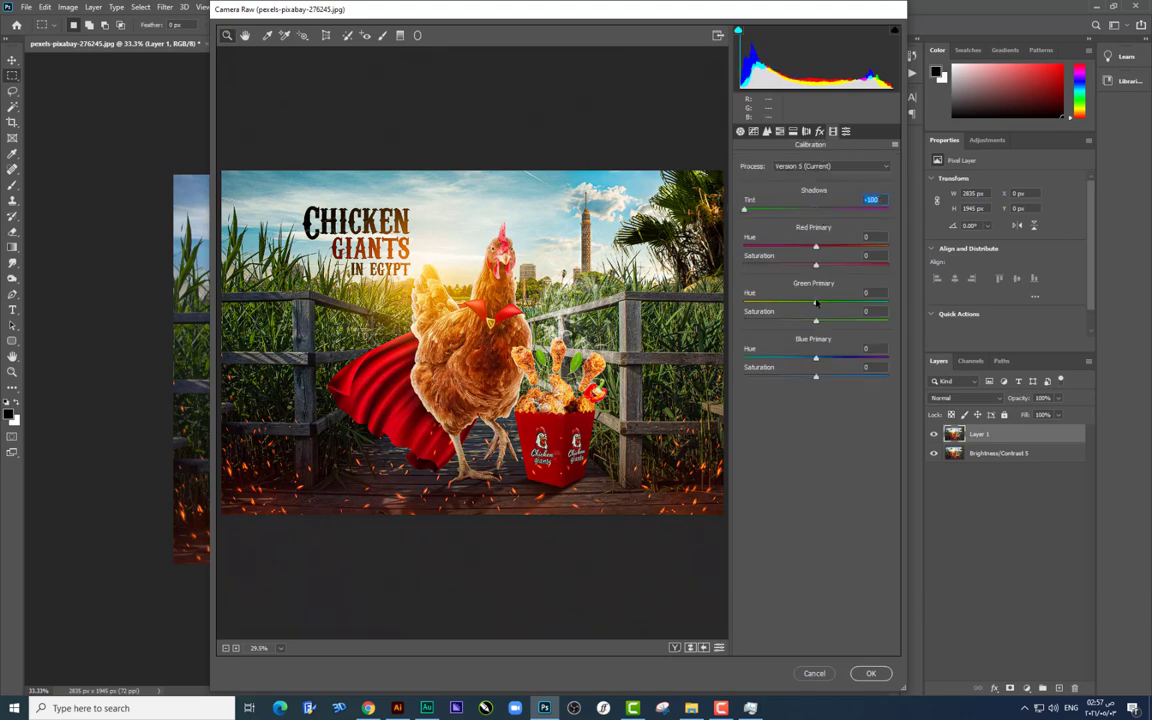
pyautogui.moveTo(816, 302); pyautogui.dragTo(797, 305)
pyautogui.moveTo(816, 358); pyautogui.dragTo(824, 376)
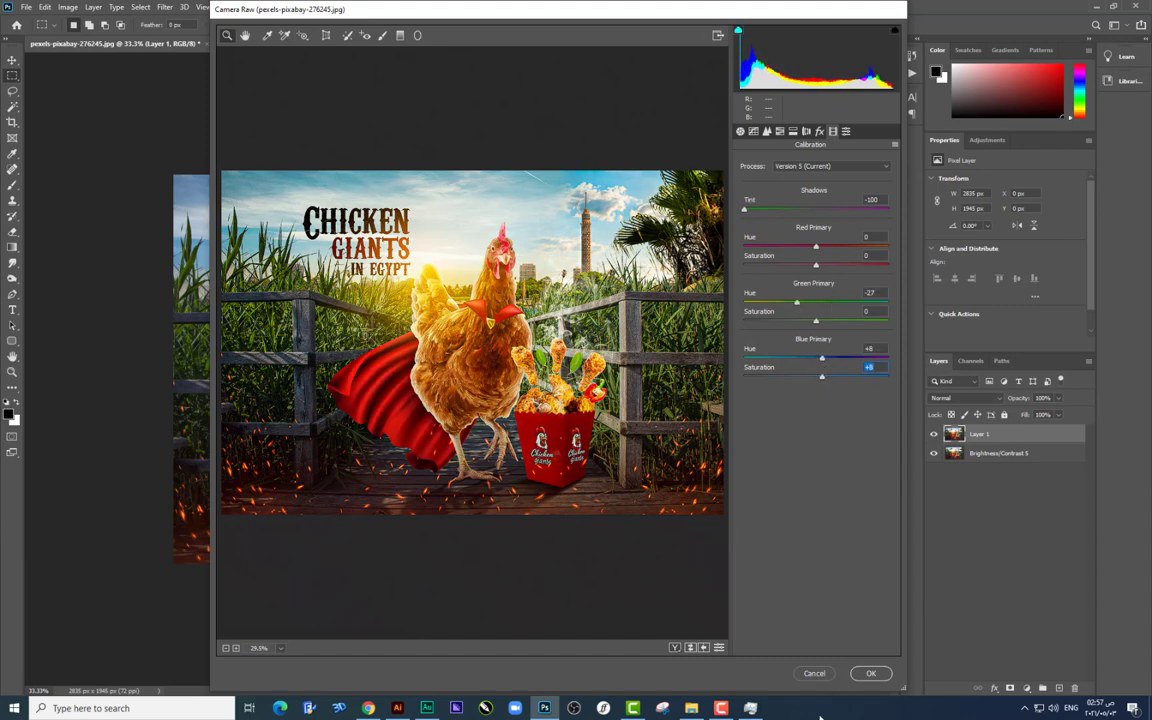
# Step: Apply the Camera Raw grade, compare before/after, and set Layer 1 opacity to 47%
pyautogui.click(870, 673)
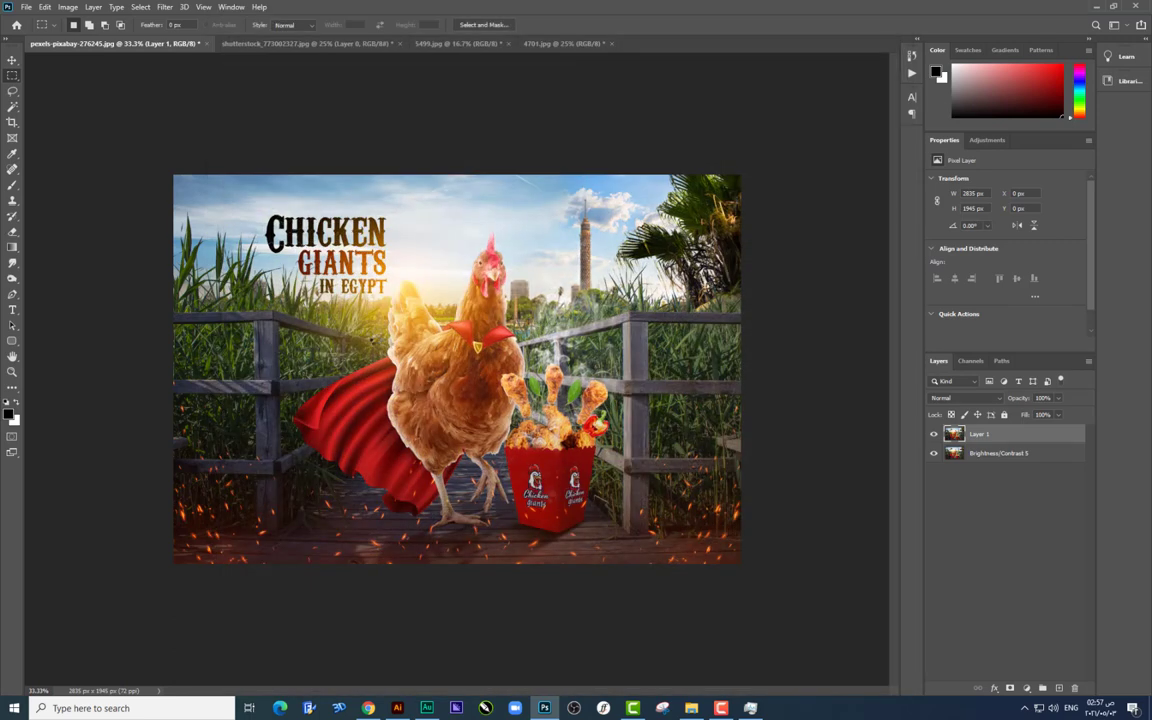
pyautogui.click(934, 434)
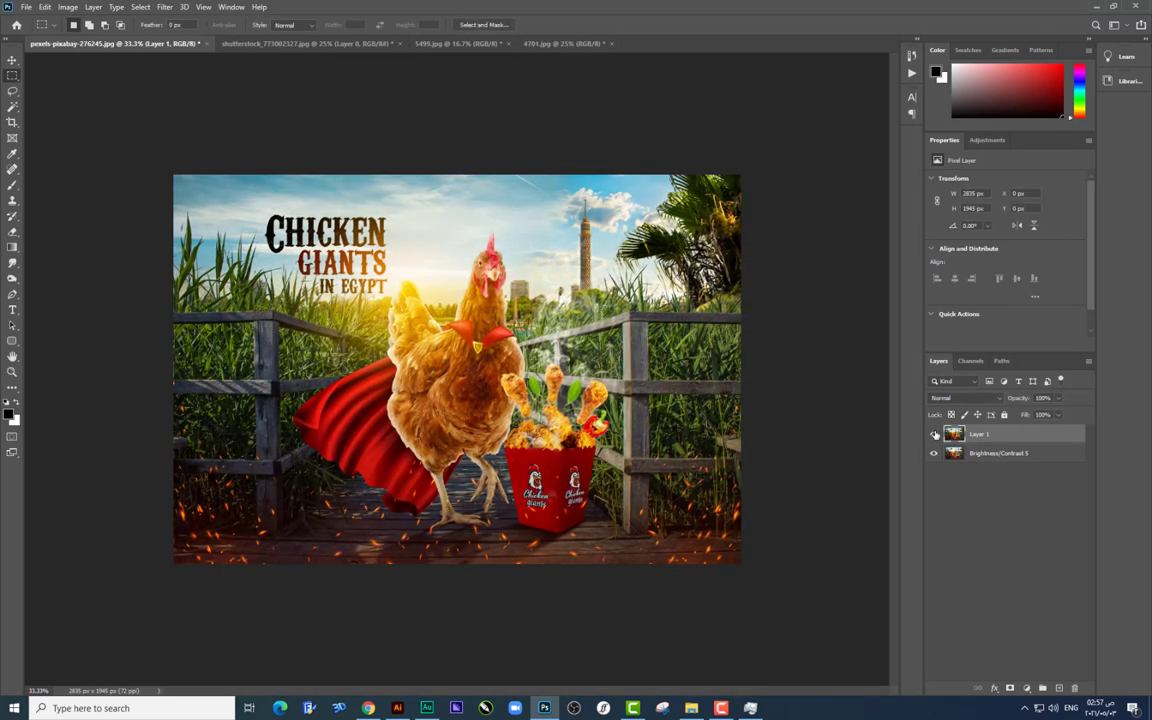
pyautogui.click(934, 434)
pyautogui.click(934, 434)
pyautogui.click(934, 434)
pyautogui.click(1058, 398)
pyautogui.moveTo(1062, 413); pyautogui.dragTo(1031, 414)
# Step: Add a Curves adjustment reshaping the Blue channel's dark end, then preview full screen
pyautogui.click(1041, 630)
pyautogui.click(1026, 688)
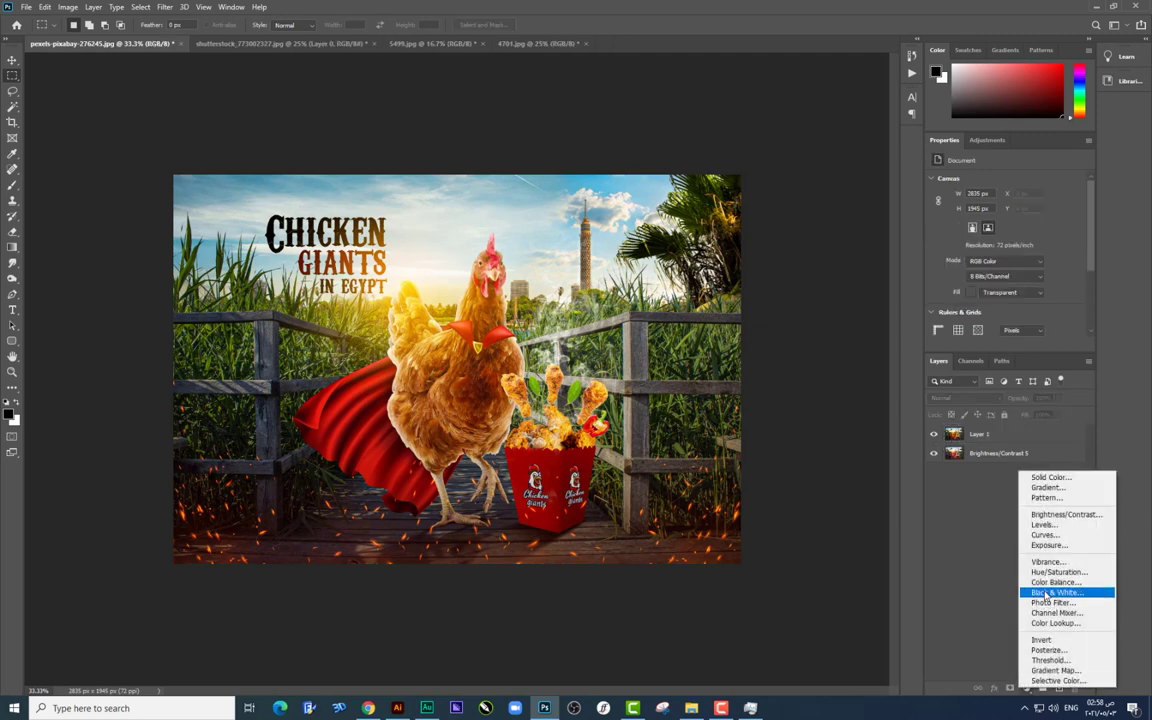
pyautogui.click(1052, 536)
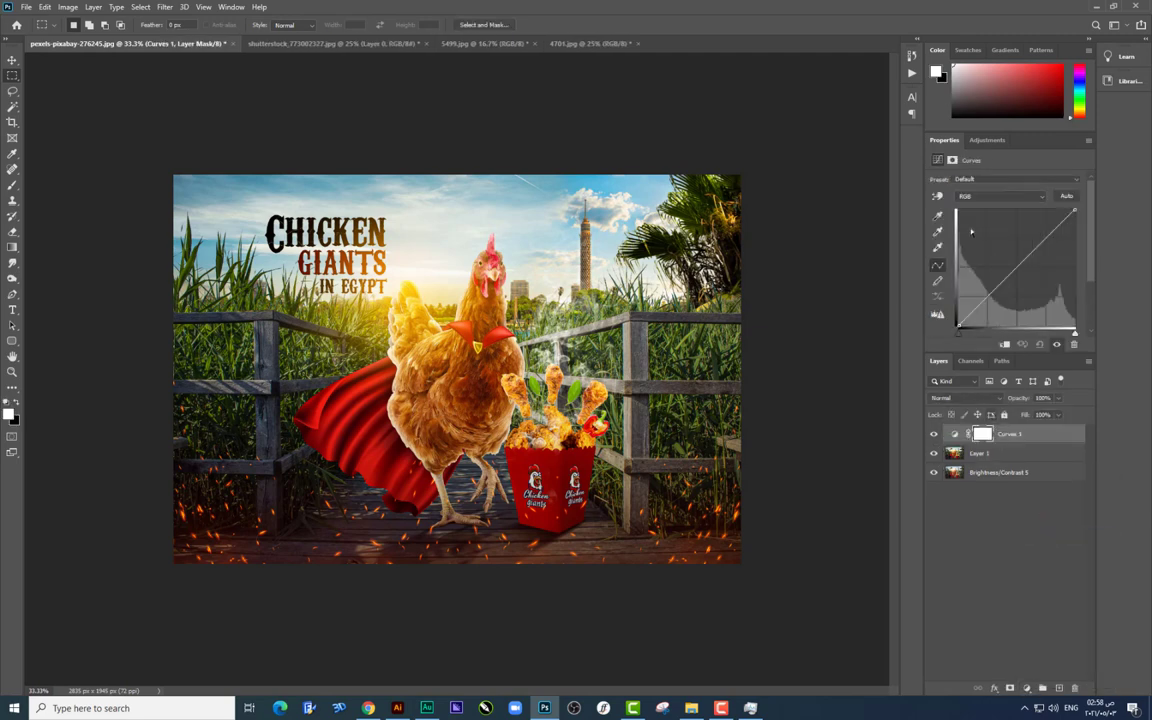
pyautogui.click(976, 197)
pyautogui.click(975, 232)
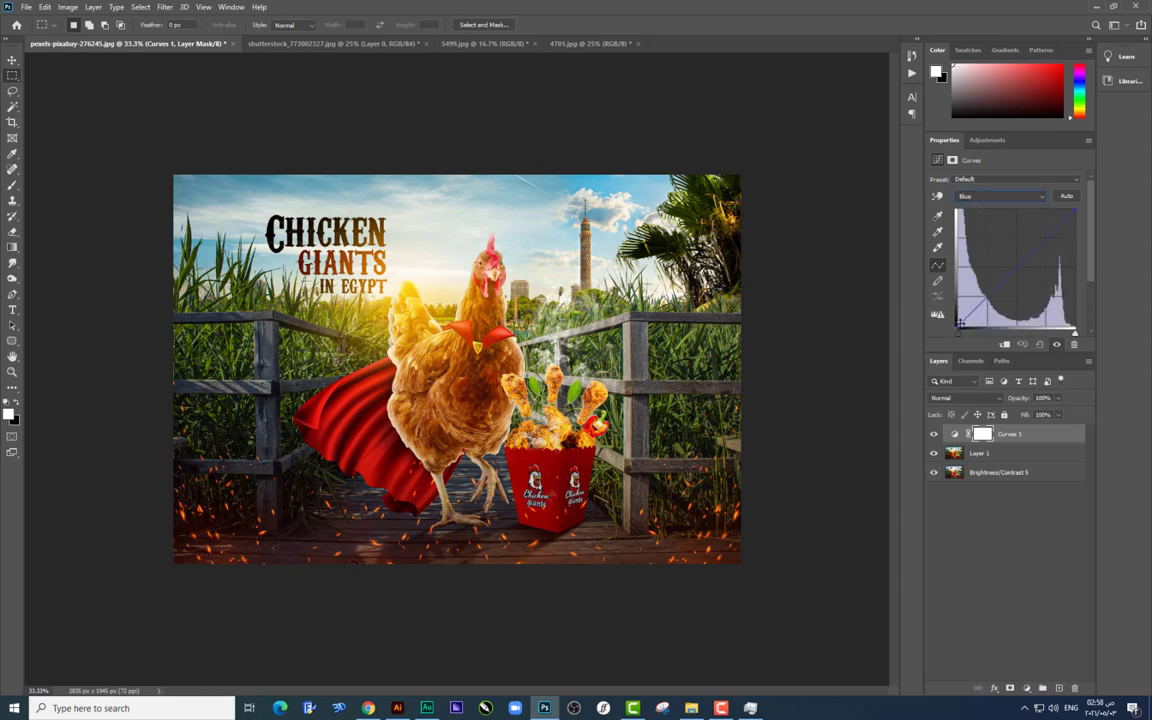
pyautogui.moveTo(958, 323); pyautogui.dragTo(958, 313)
pyautogui.press('Tab')
pyautogui.hotkey('ctrl', '+')
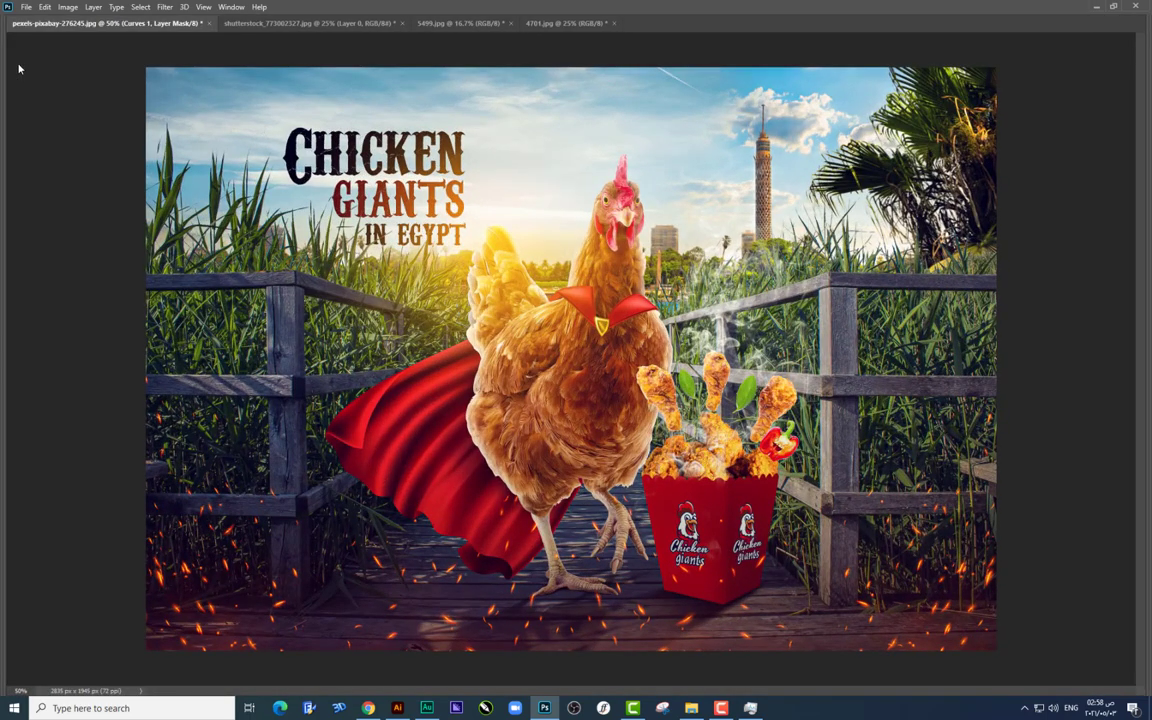